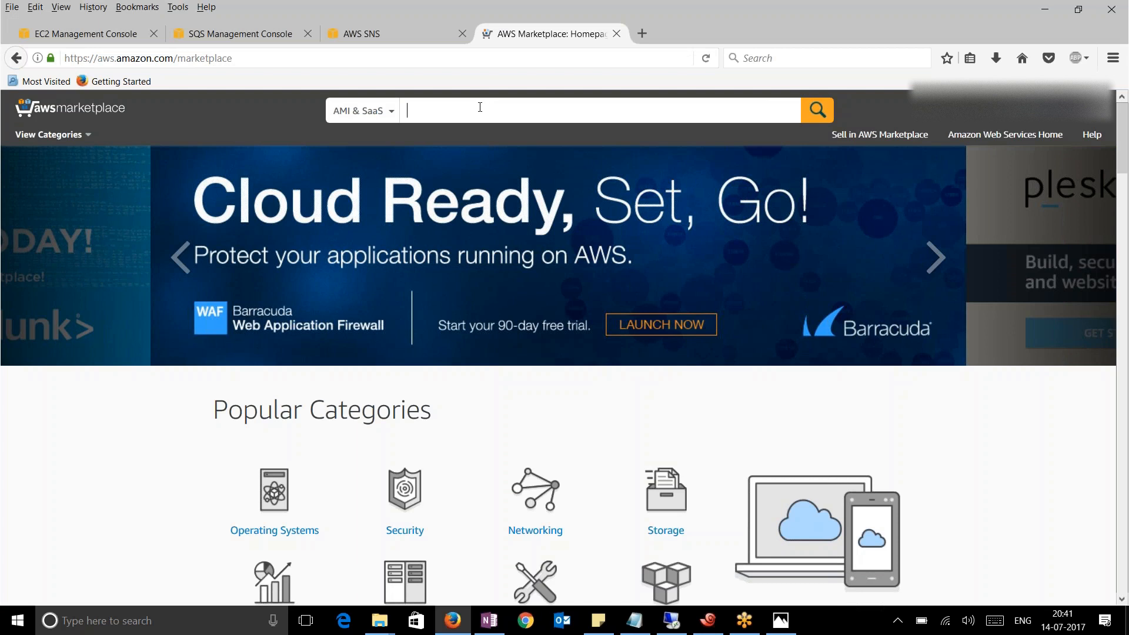
Search the AWS Marketplace listings for 'Netscaler'
type("Netscaler")
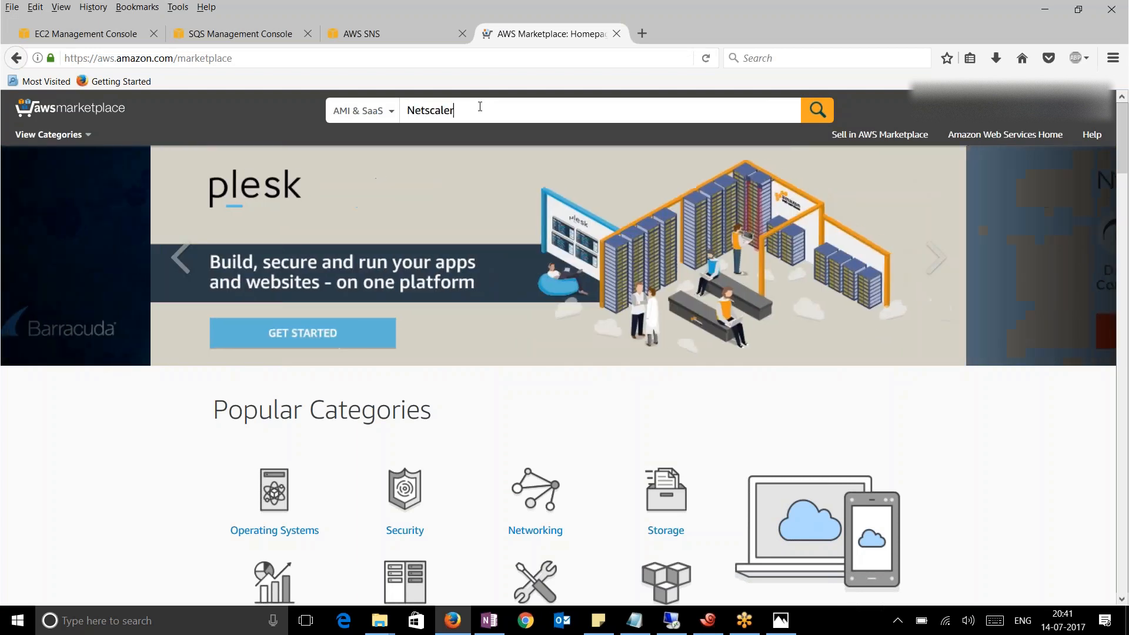
key("Return")
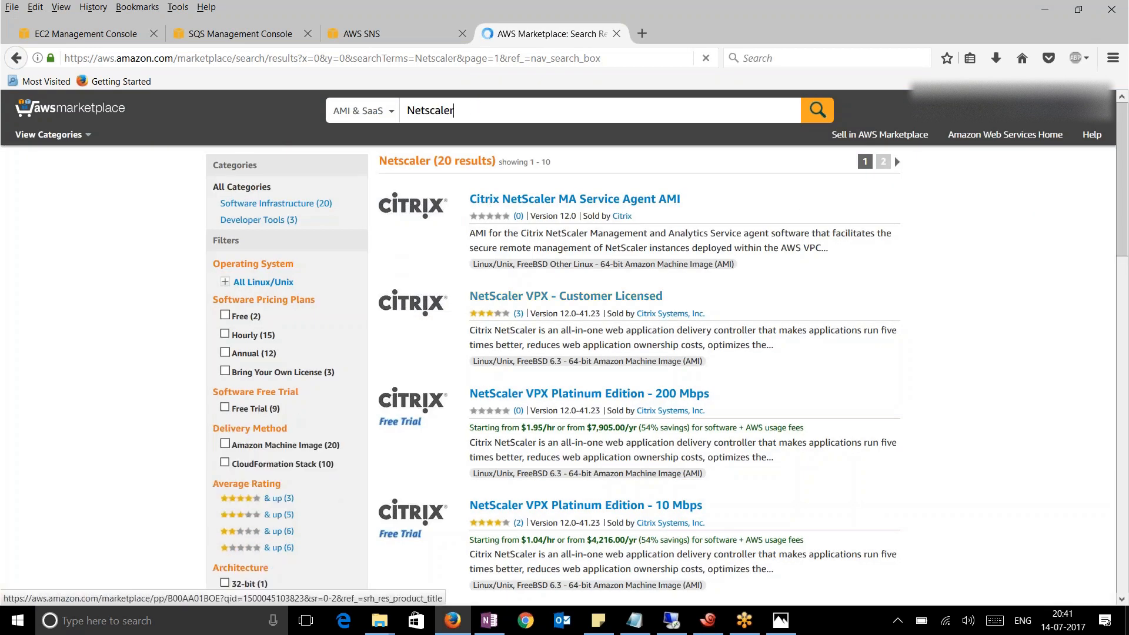
Open NetScaler VPX - Customer Licensed, priced for US West (N. California) with Netscaler AWS-VPX Cluster delivery
left_click(561, 297)
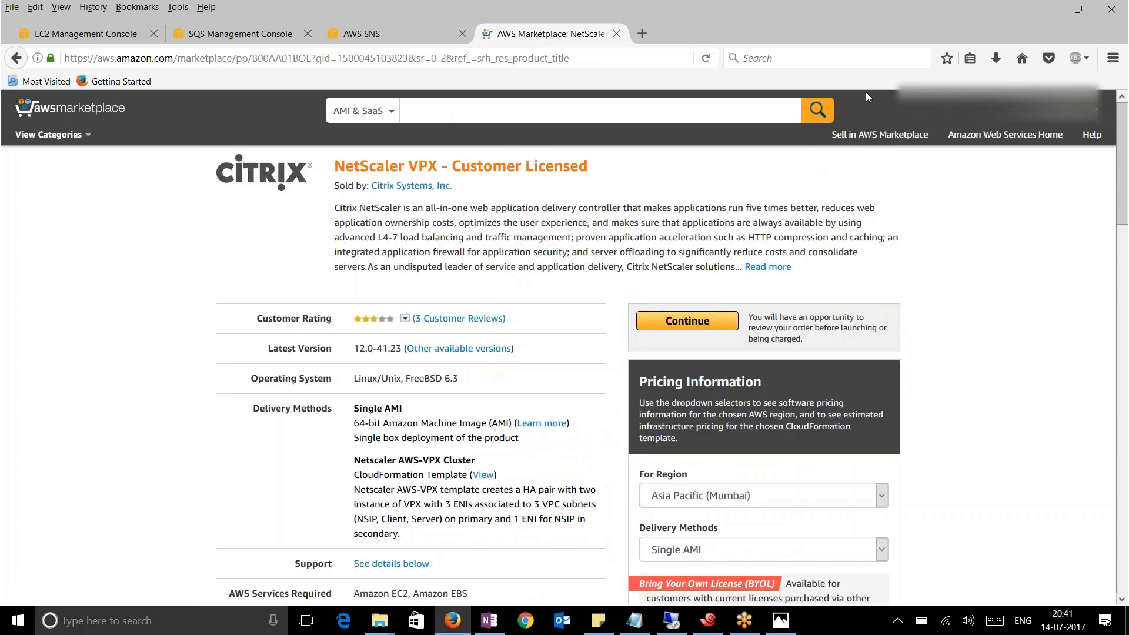
left_click(729, 495)
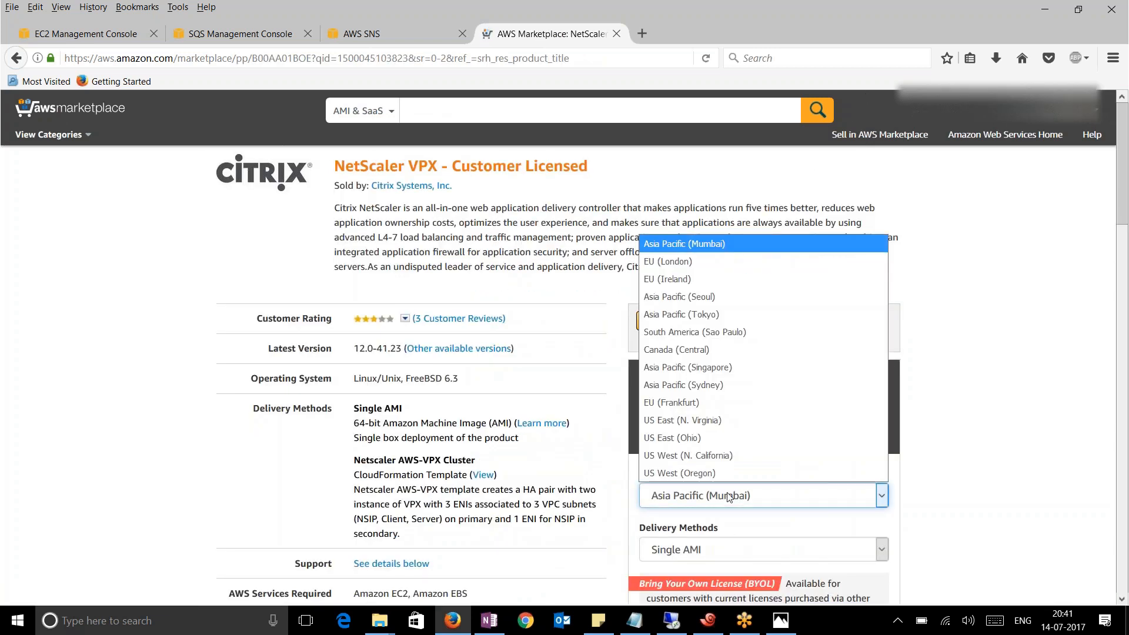
left_click(701, 457)
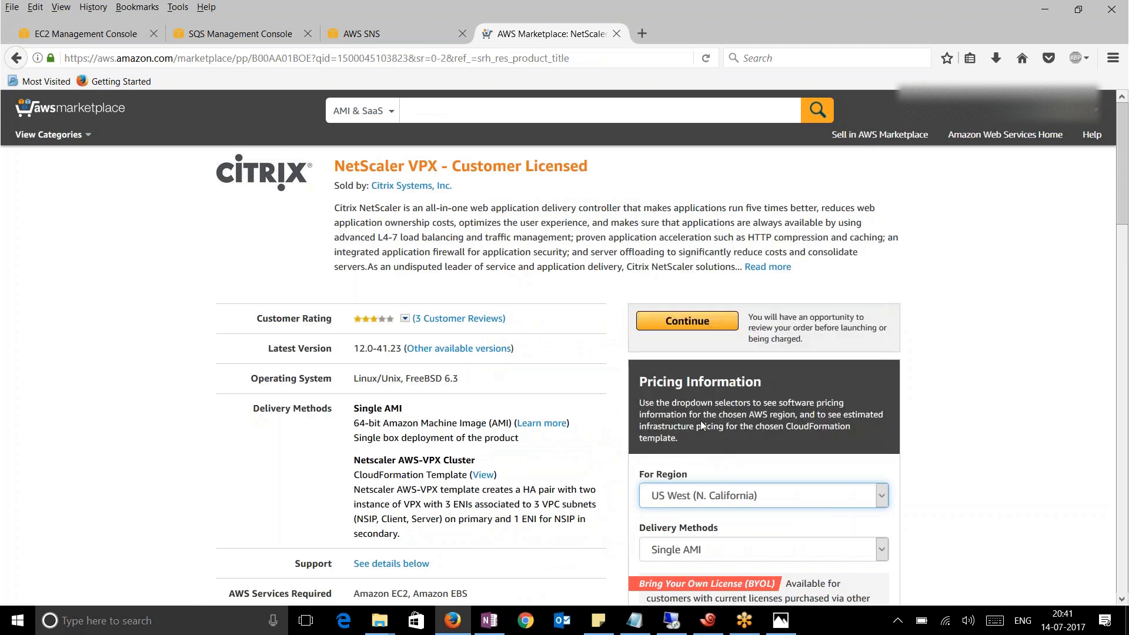
left_click(704, 553)
left_click(693, 588)
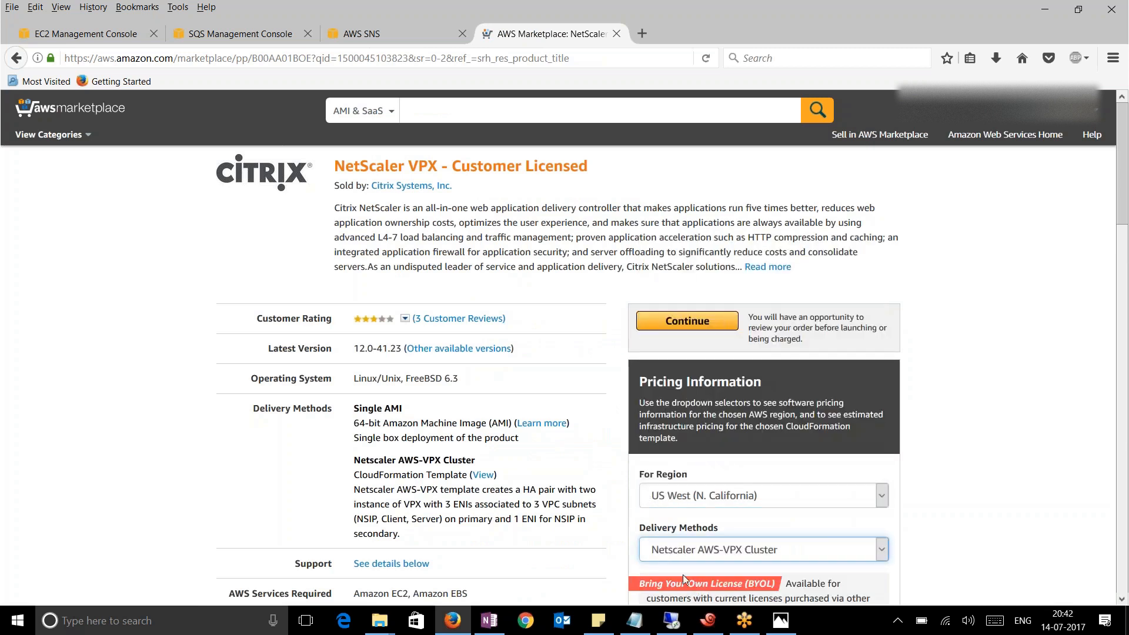
scroll(185, 415, "down", 2)
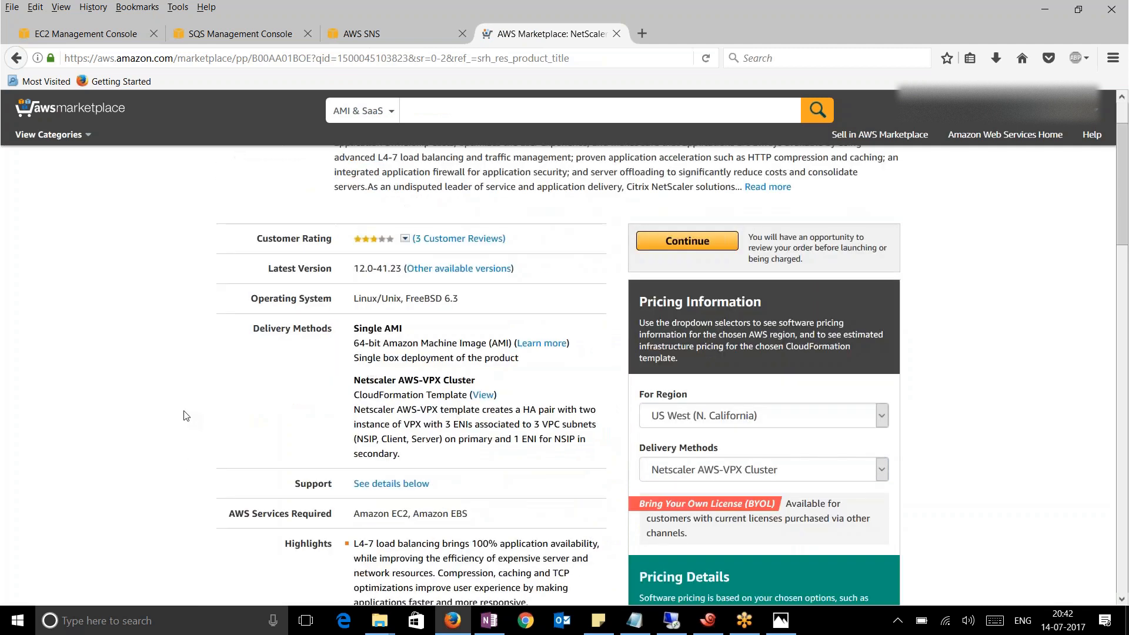
Continue to launch options and launch the cluster template with the CloudFormation Console
left_click(676, 242)
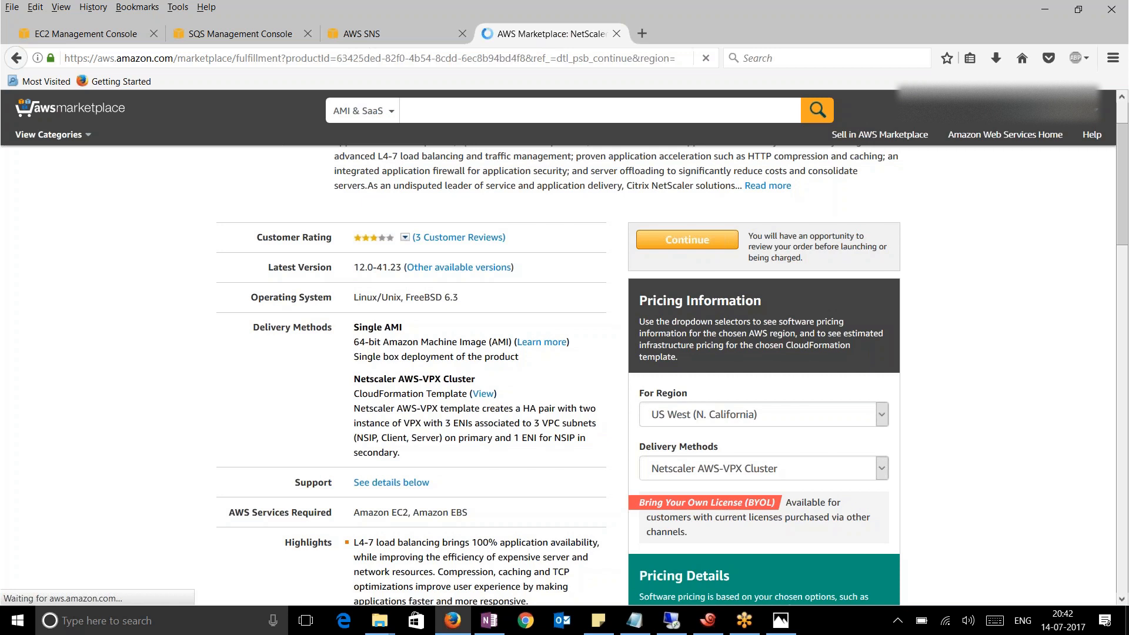
scroll(170, 366, "down", 8)
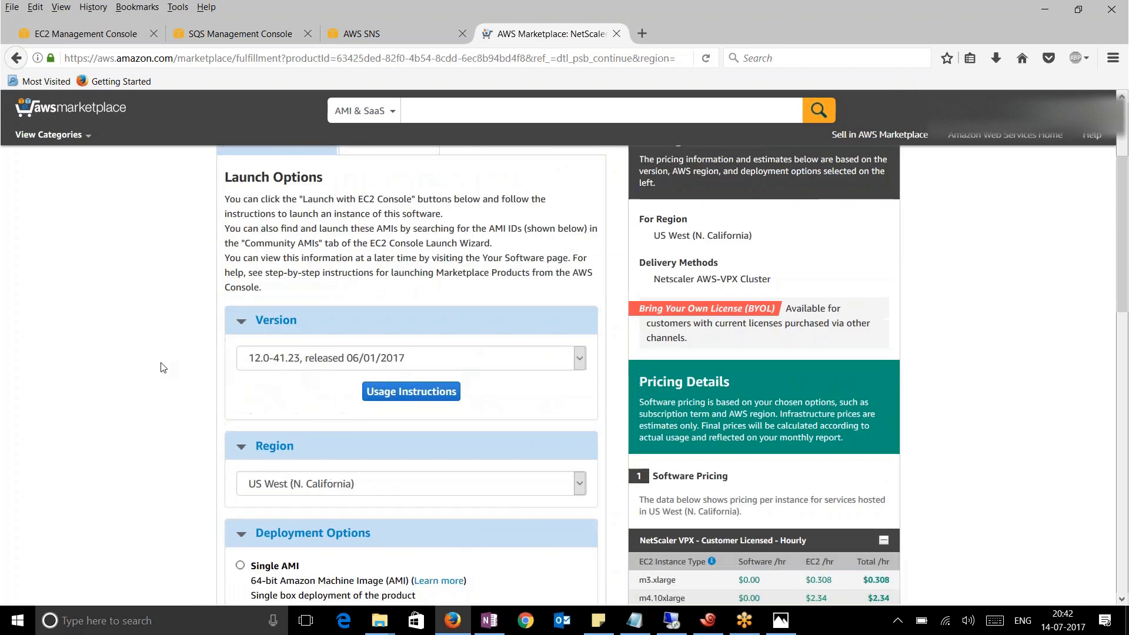
scroll(158, 383, "down", 3)
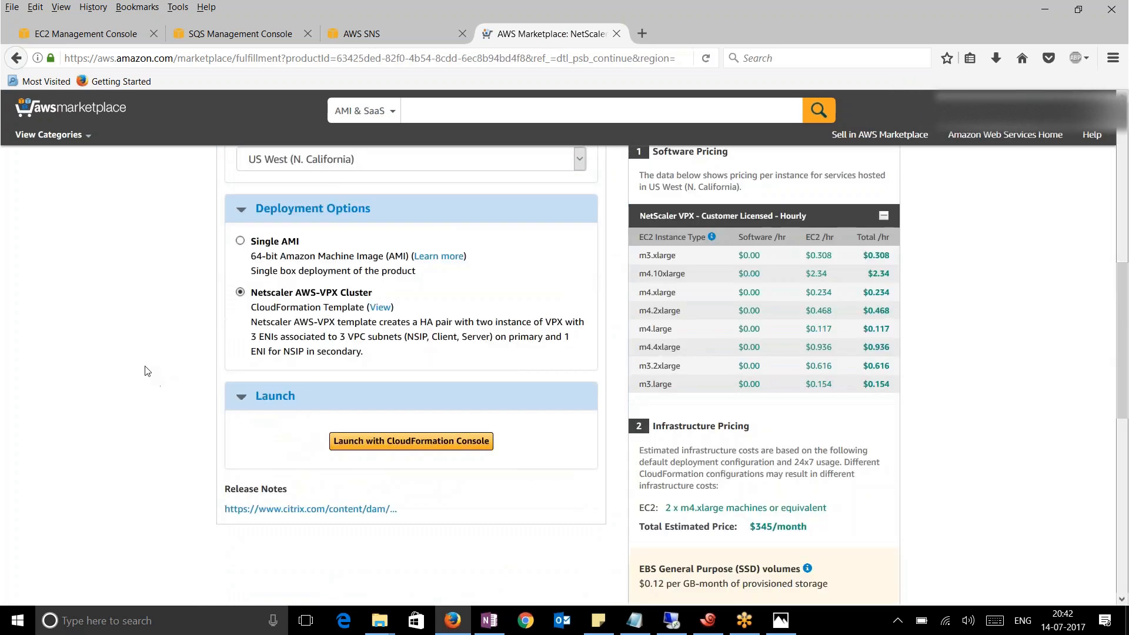
left_click(411, 441)
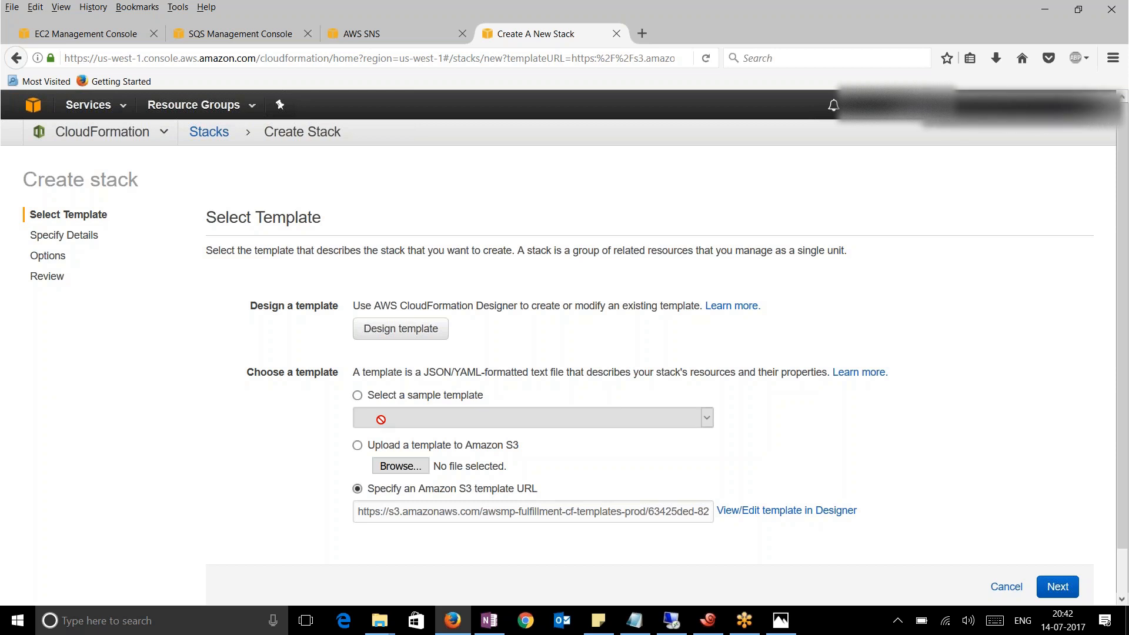
Upload Netscaler-cluster.json-5.3 from the Desktop as the stack template
left_click(400, 466)
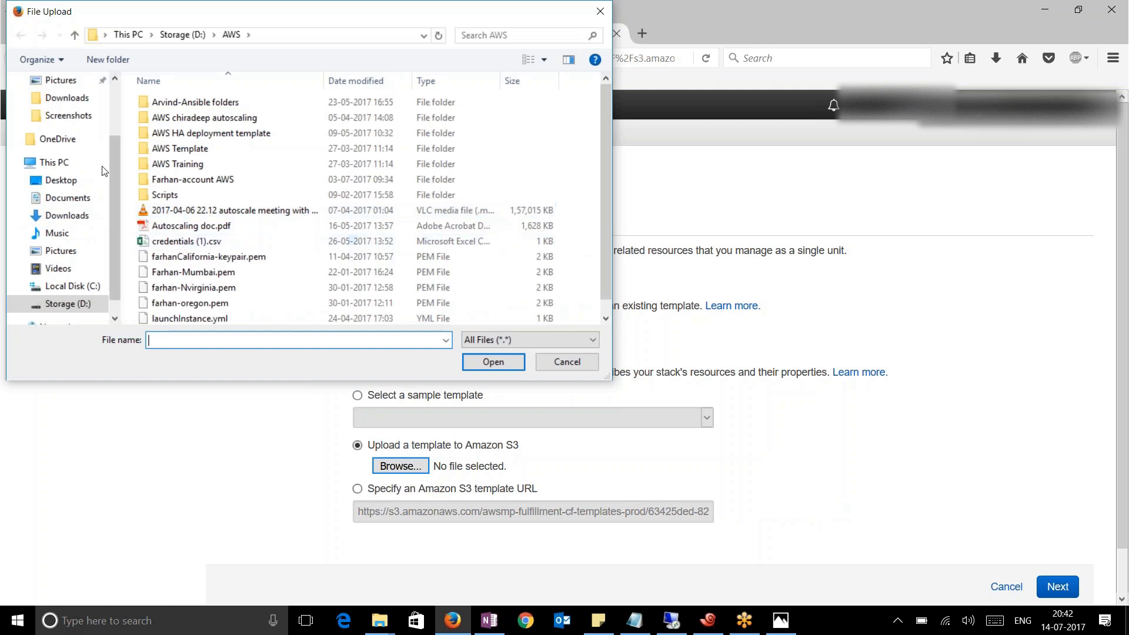
left_click(72, 182)
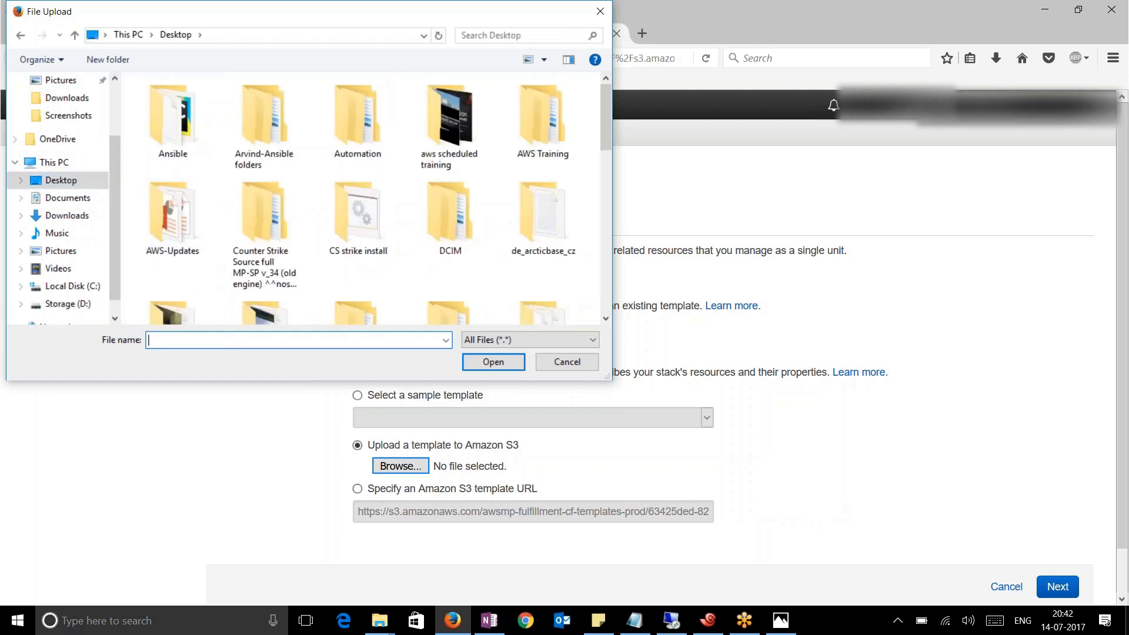
type("n")
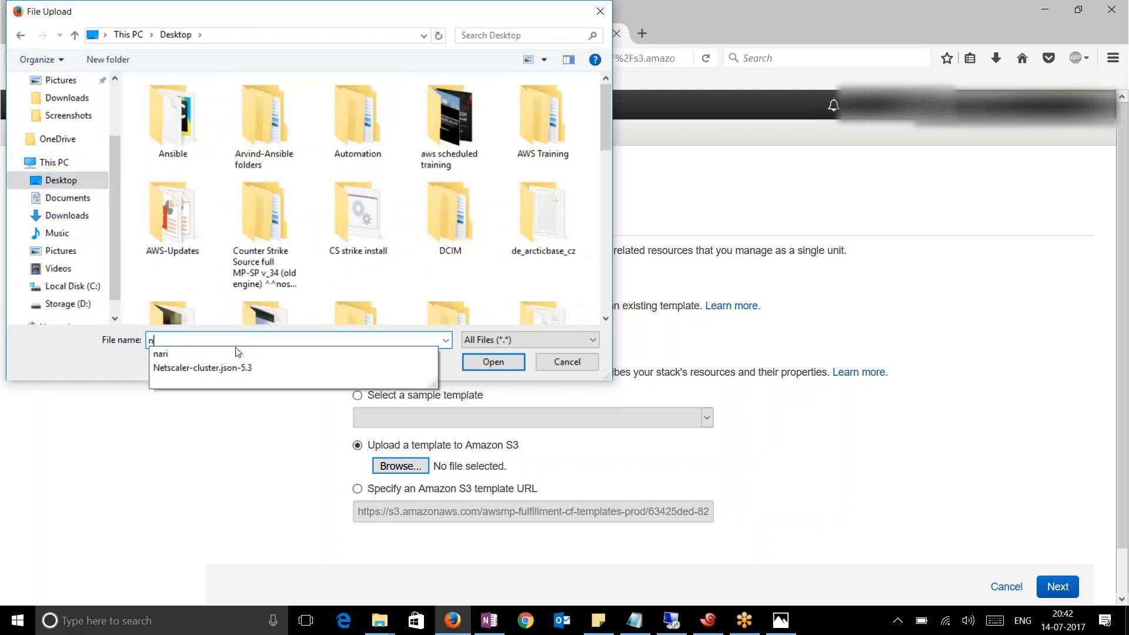
left_click(224, 368)
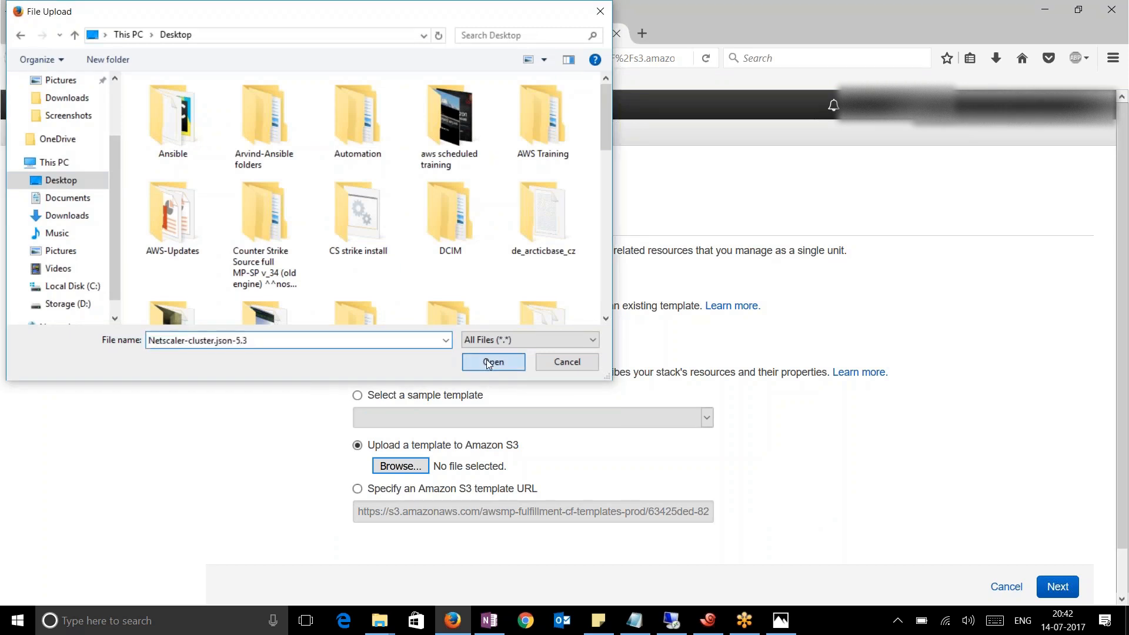
left_click(494, 361)
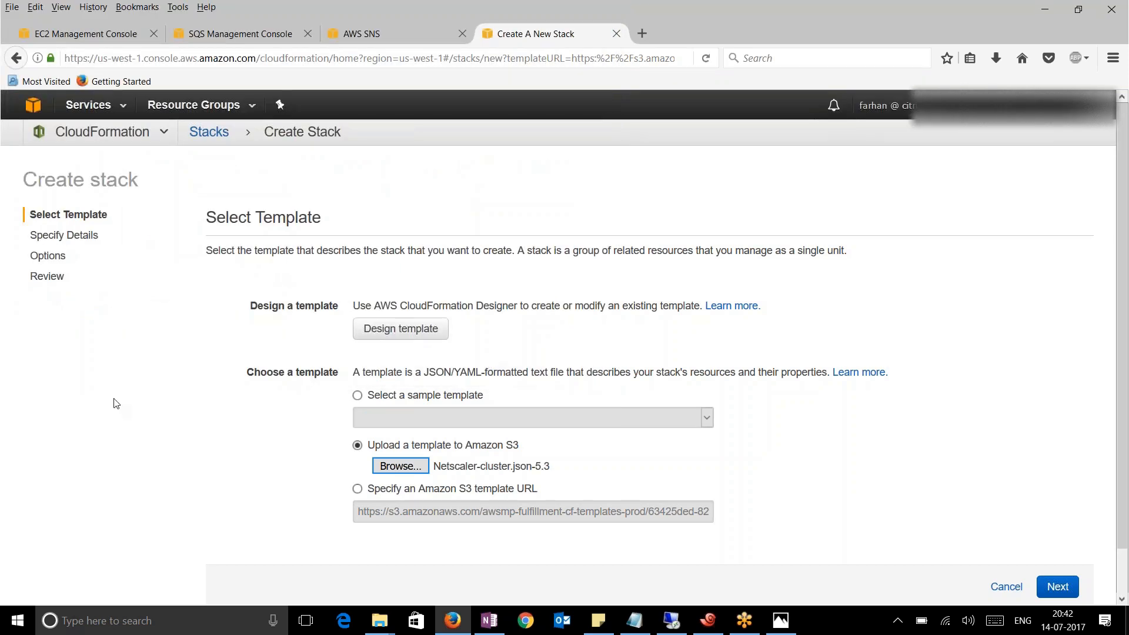
left_click(999, 50)
Advance from Select Template to the Specify Details step
left_click(1058, 586)
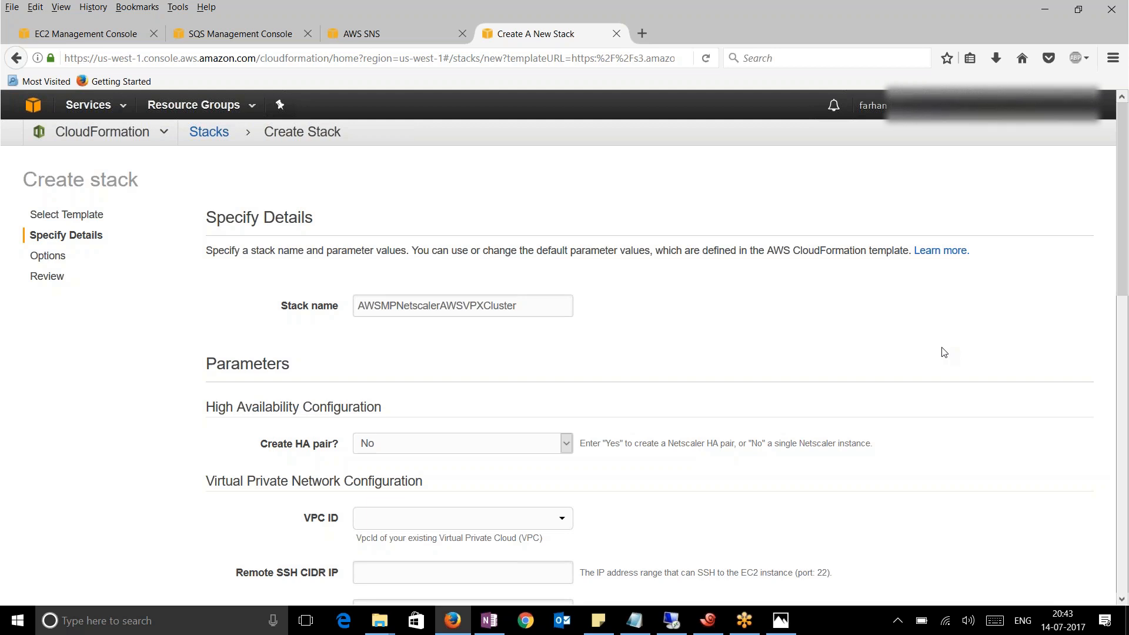
Replace the default stack name with 'RainManBAckendAutoscaling'
left_click_drag(531, 309, 356, 305)
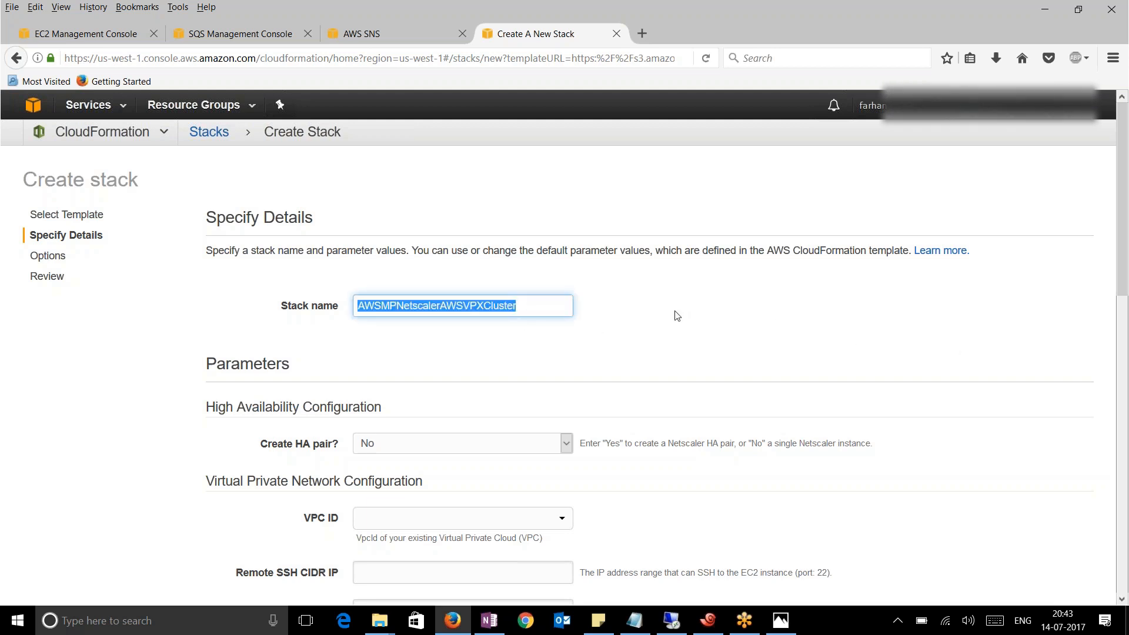
type("Ra")
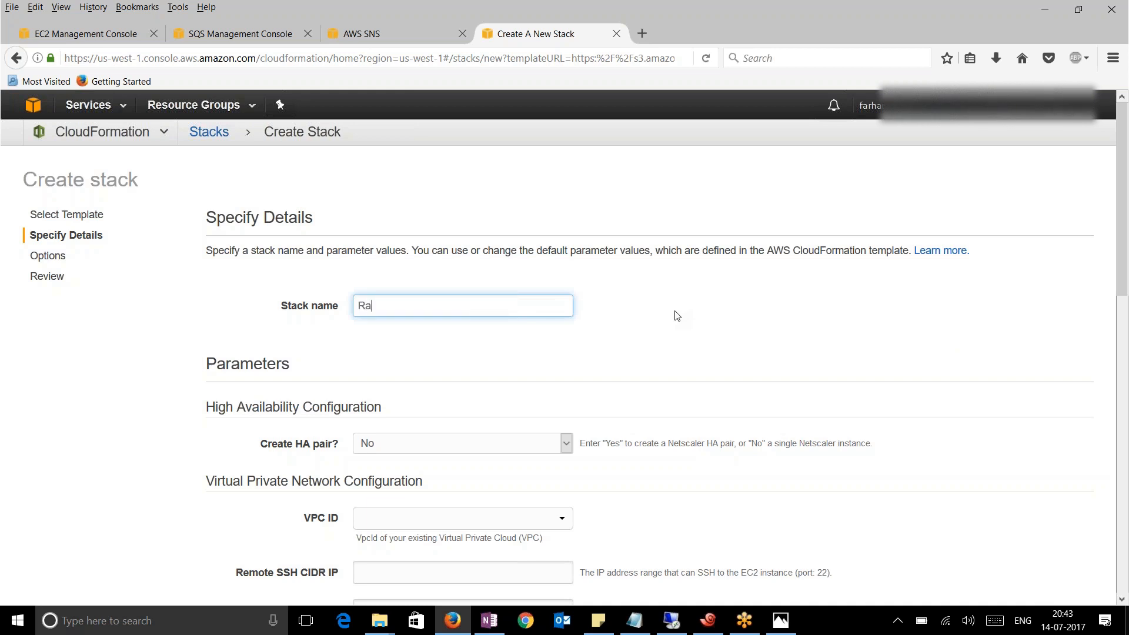
type("inManBAckendAutoscaling")
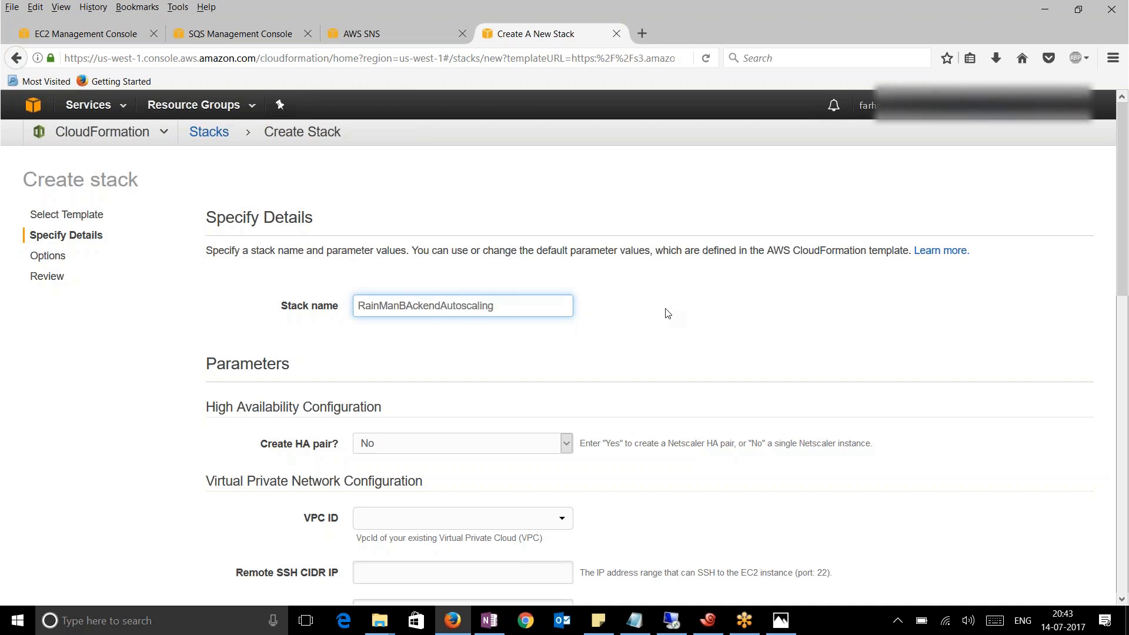
Set Create HA pair to Yes and choose VPC vpc-4fff8326 (21.0.0.0/16)
left_click(621, 350)
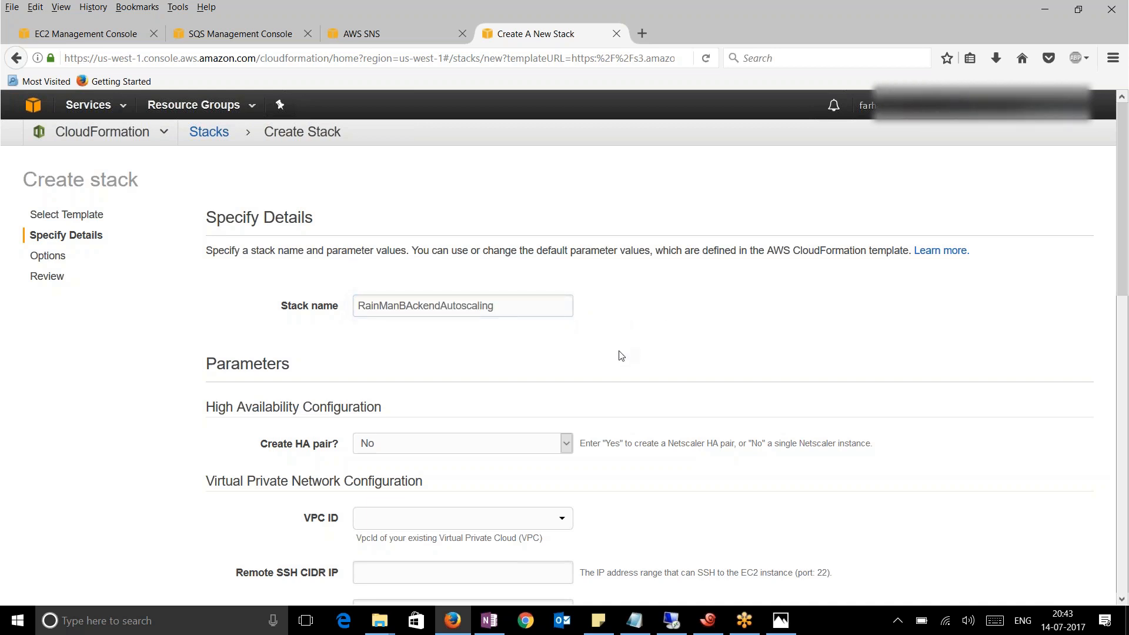
scroll(613, 355, "down", 3)
left_click(518, 365)
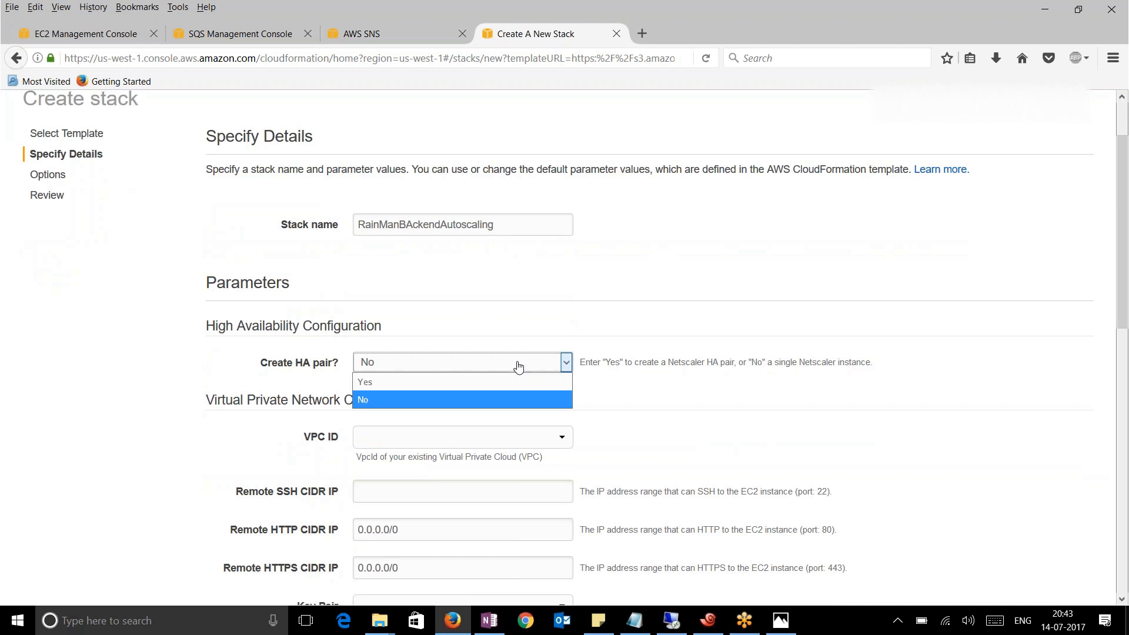
left_click(452, 385)
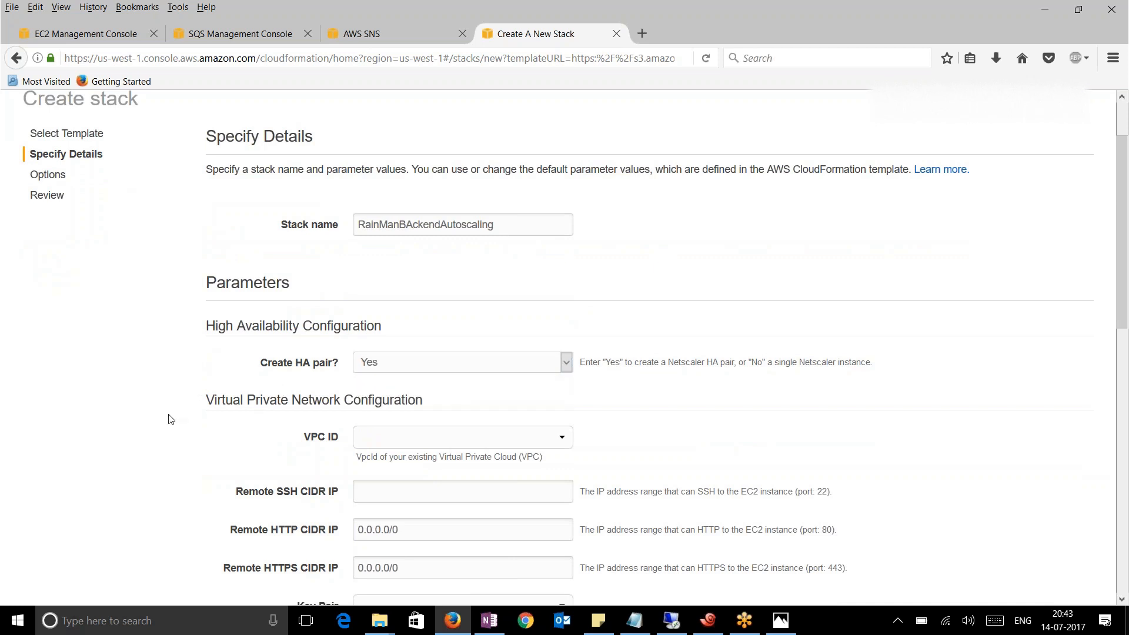
scroll(170, 419, "down", 3)
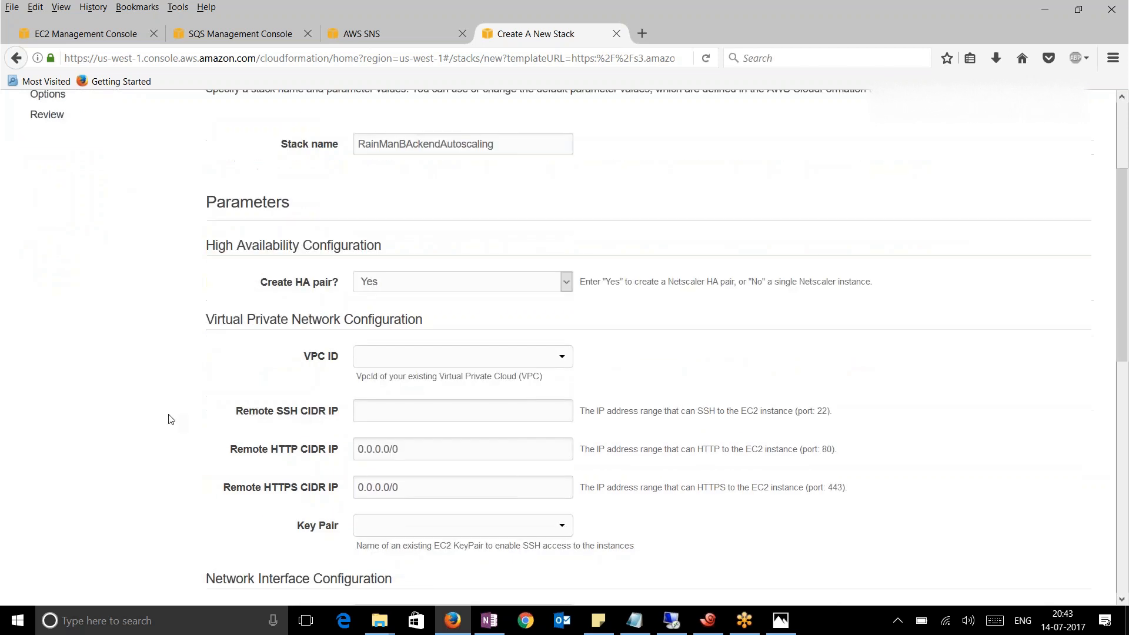
left_click(501, 363)
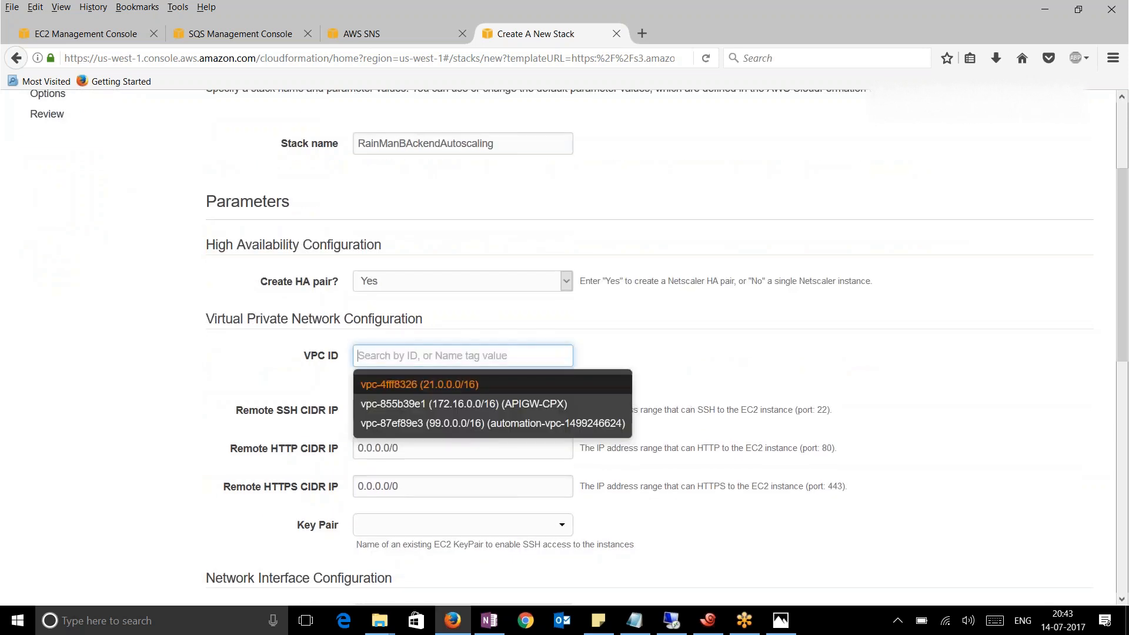
left_click(453, 385)
Allow SSH from 0.0.0.0/0 and select the existing key pair
scroll(182, 393, "down", 5)
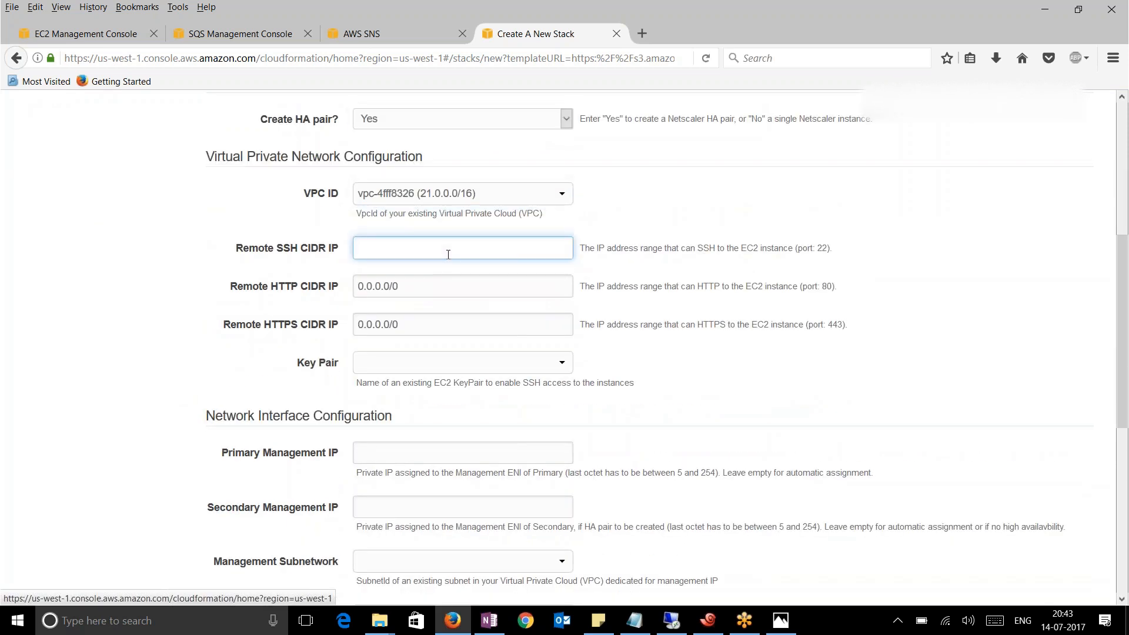
type("0.0.0.0/0")
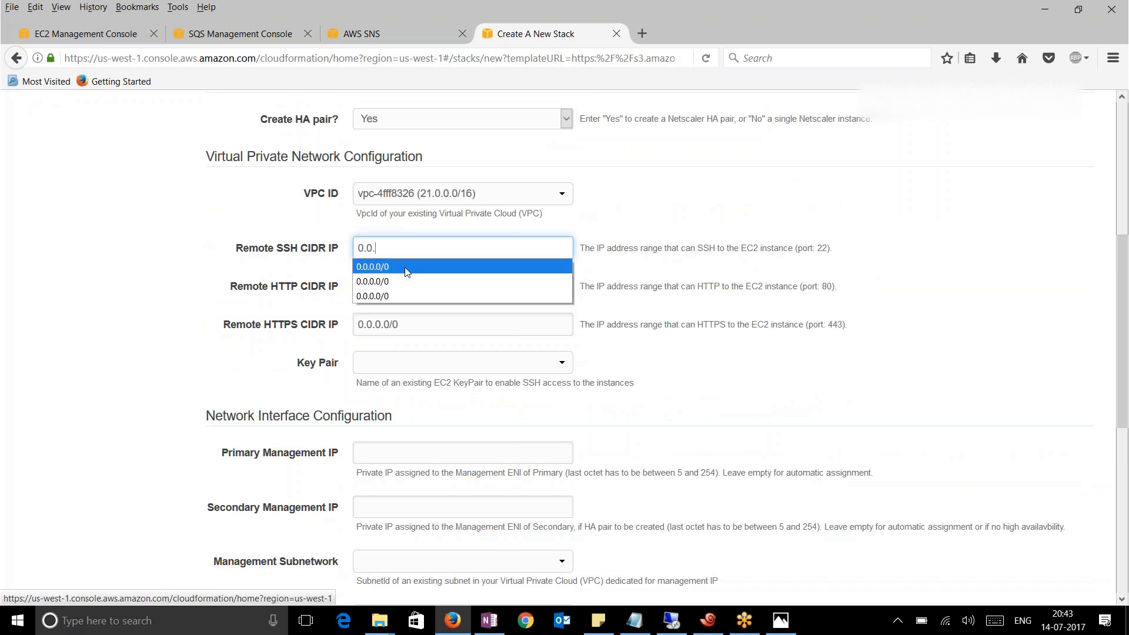
left_click(403, 267)
left_click(101, 317)
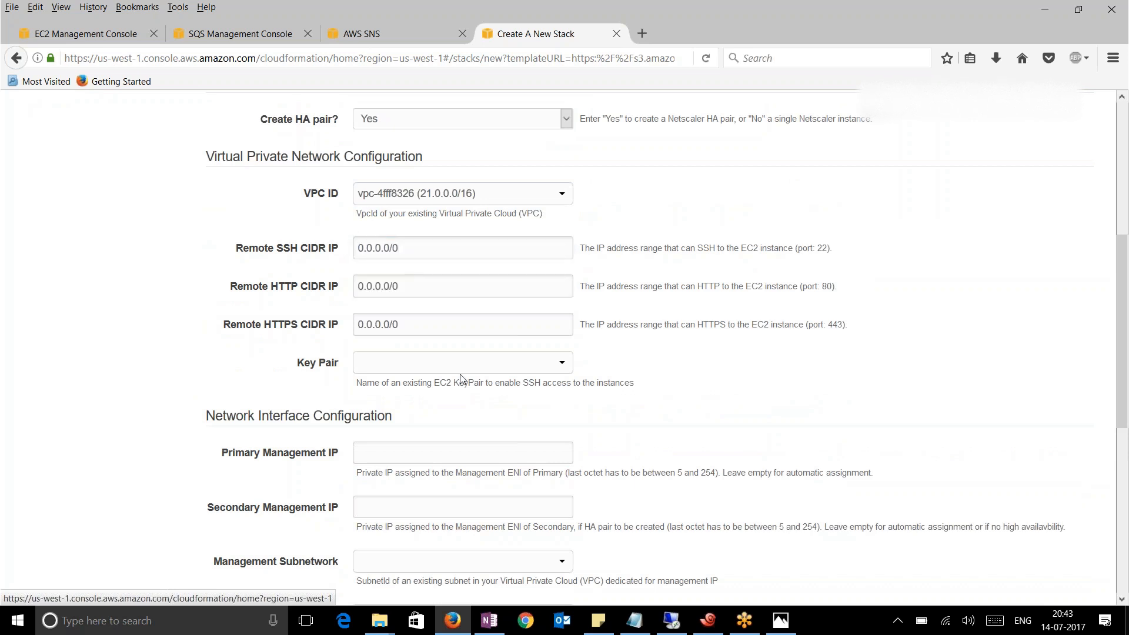
left_click(461, 365)
left_click(392, 429)
left_click(144, 383)
Set the management subnet to subnet-a3ff83ca (NS Management)
scroll(154, 391, "down", 3)
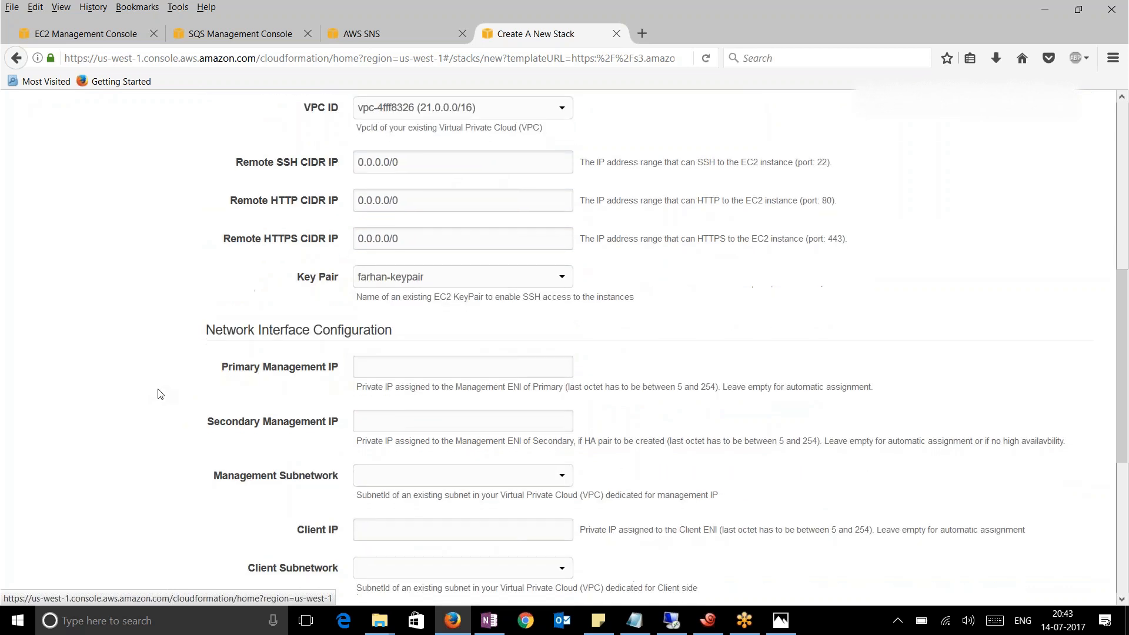
scroll(160, 394, "down", 3)
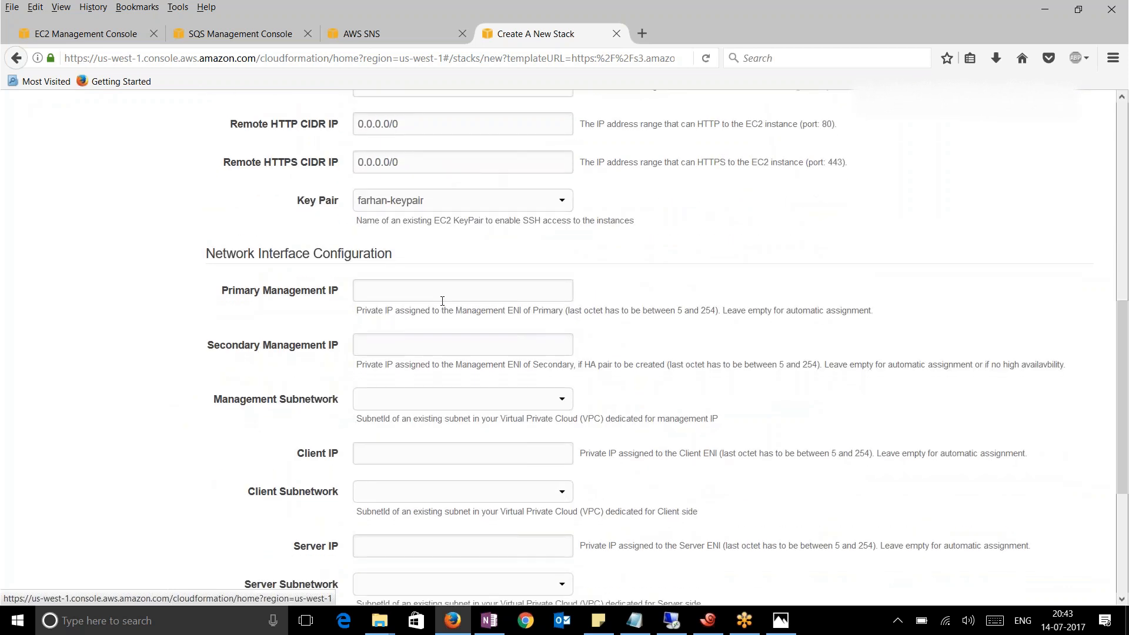
left_click(417, 295)
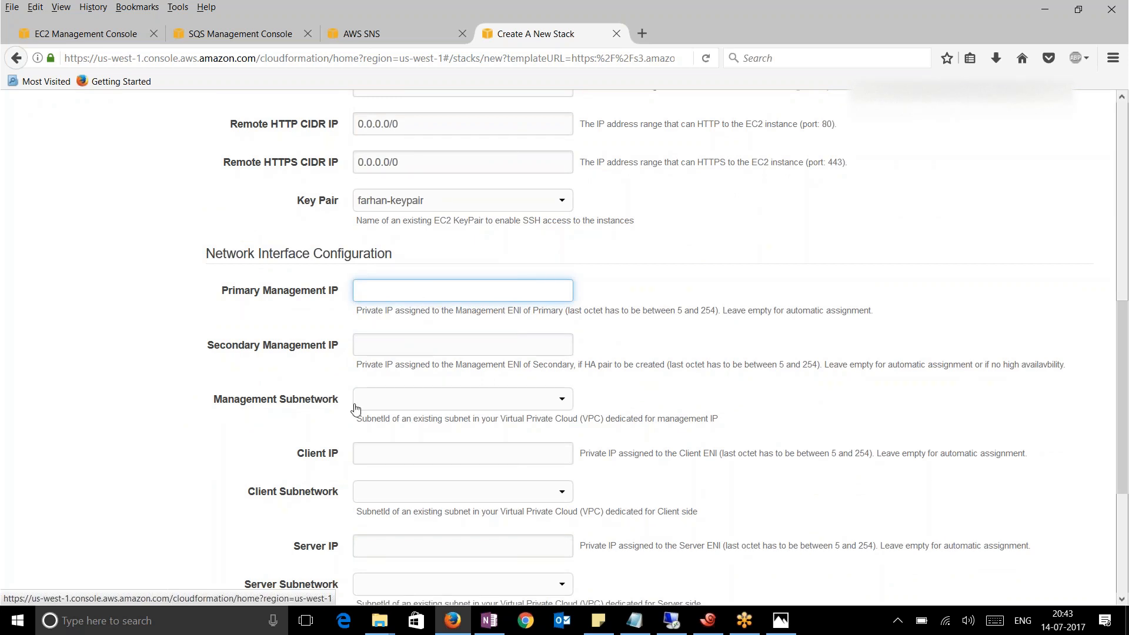
left_click(415, 400)
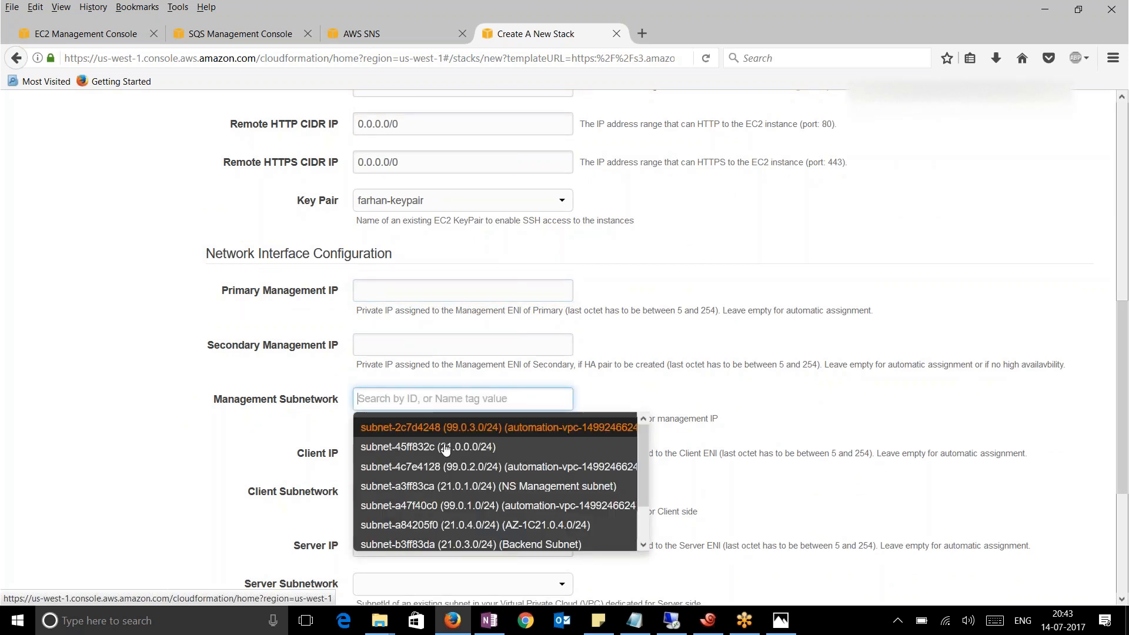
left_click(472, 487)
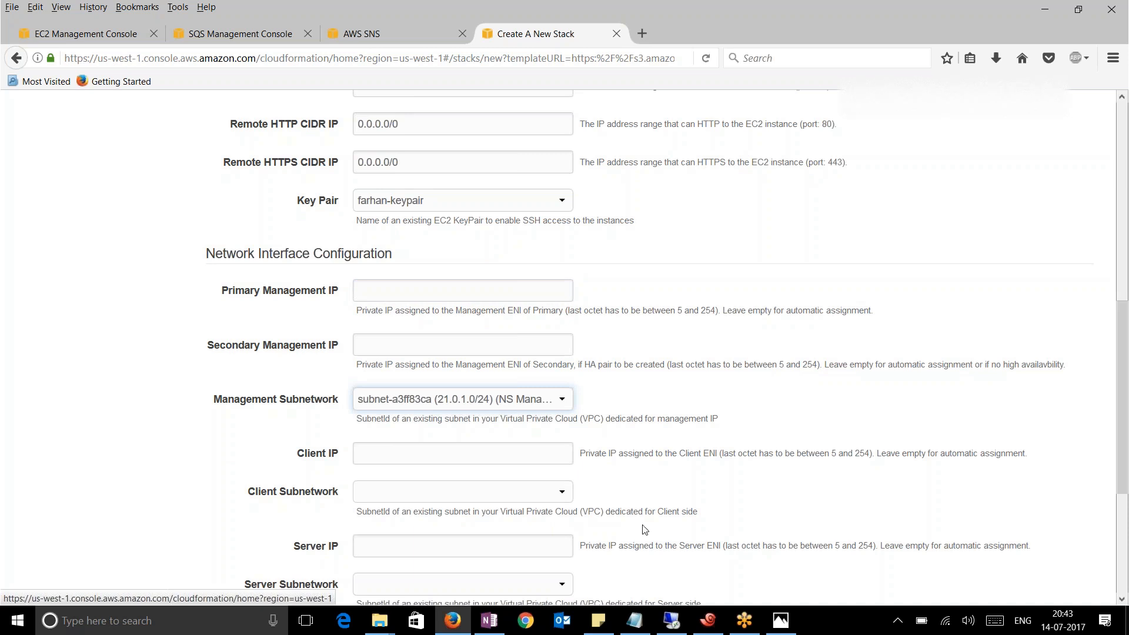
left_click(169, 468)
Set the client subnet to subnet-b9ff83d0 and server subnet to subnet-b3ff83da (Backend Subnet)
scroll(190, 447, "down", 3)
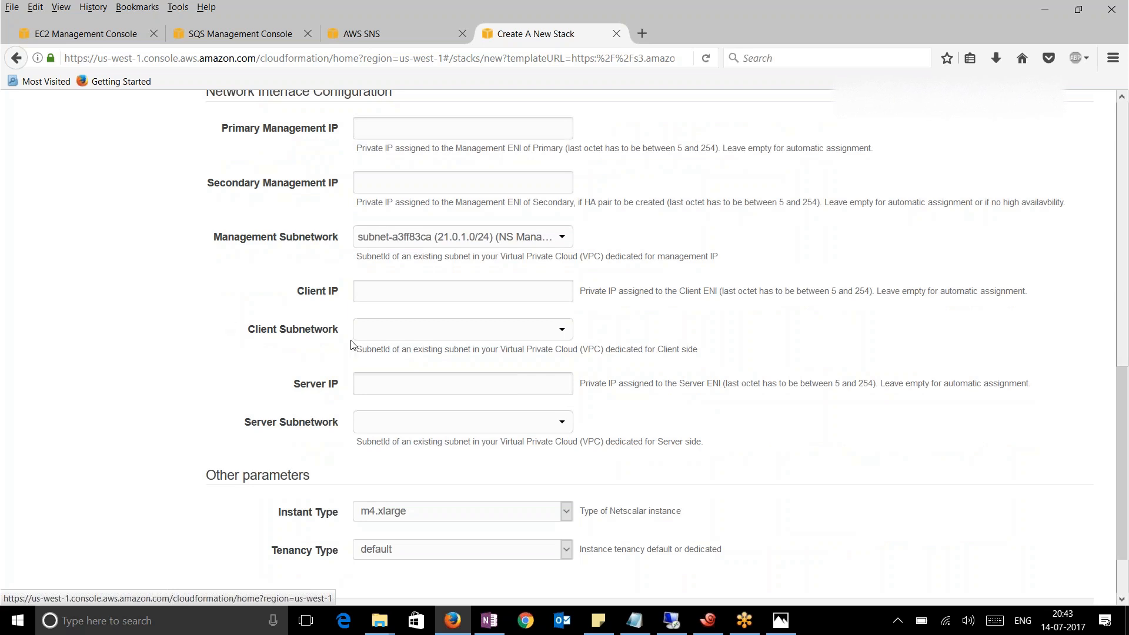
left_click(441, 333)
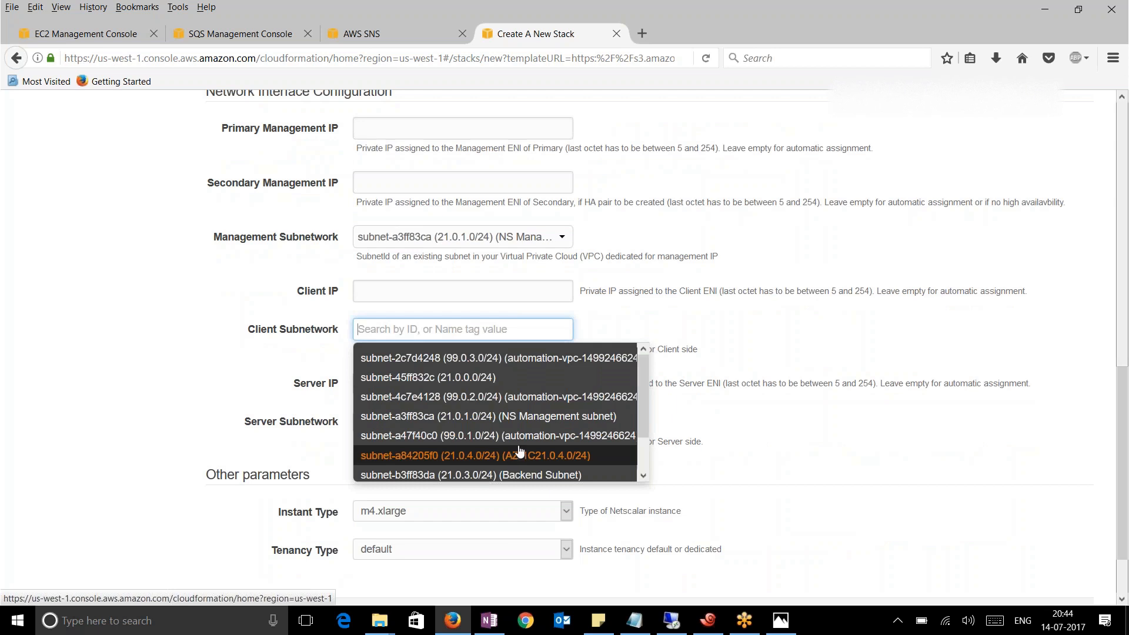
scroll(531, 438, "down", 2)
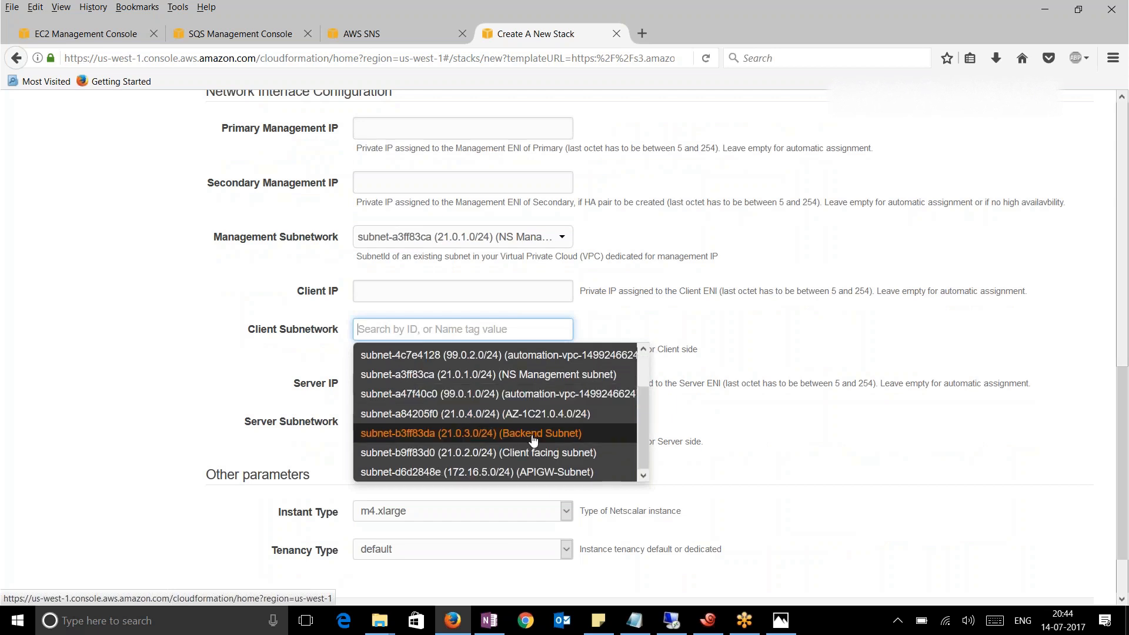
left_click(529, 453)
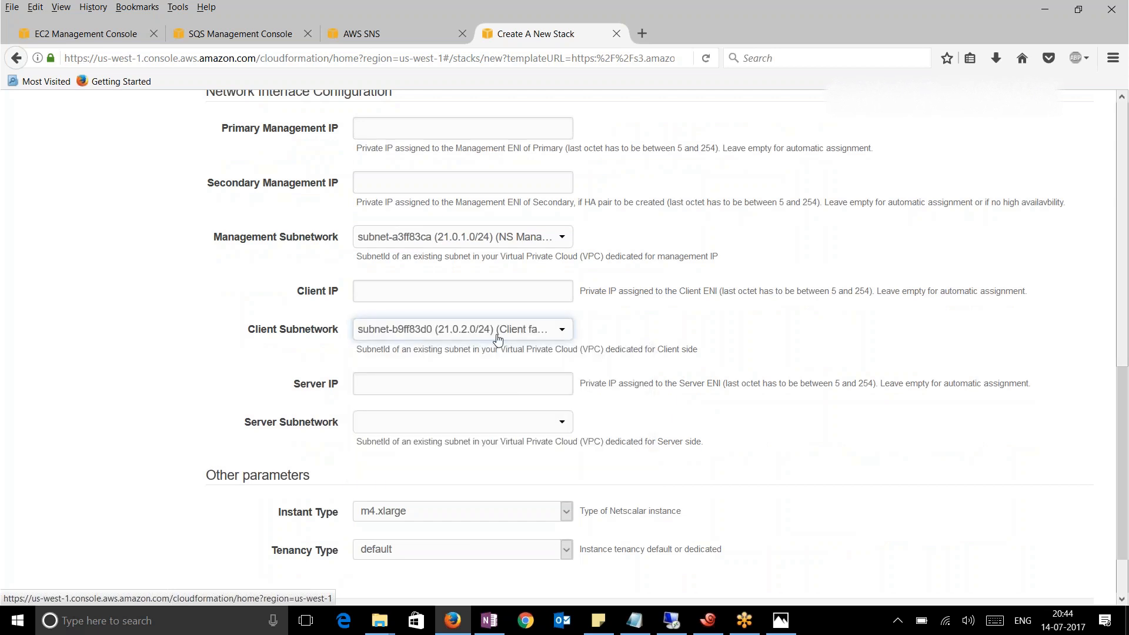
scroll(424, 397, "down", 2)
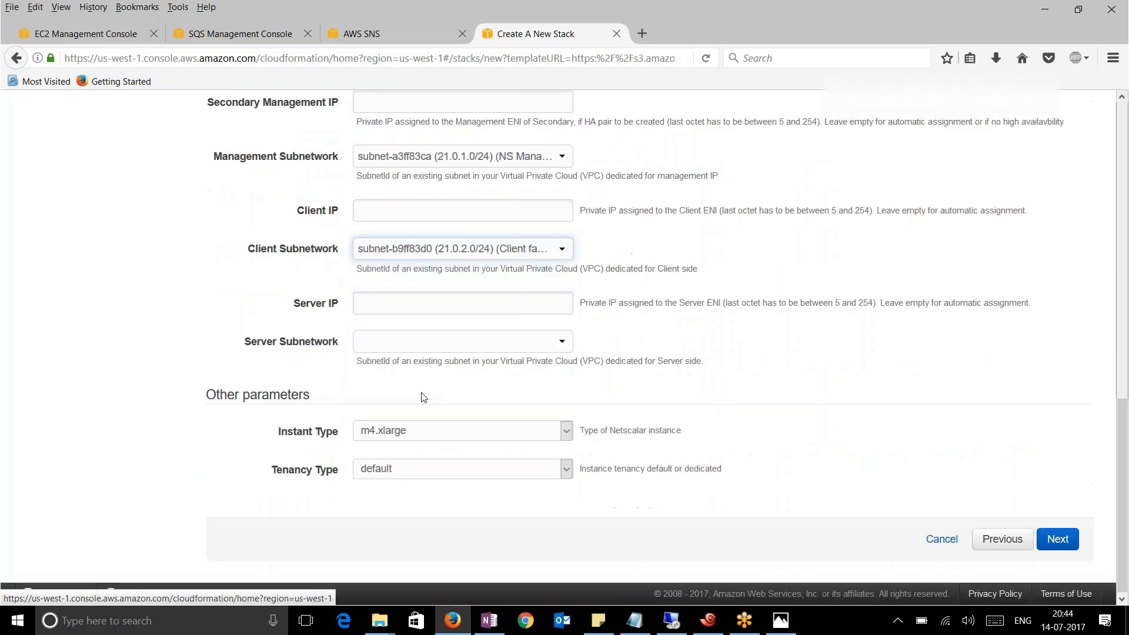
left_click(518, 351)
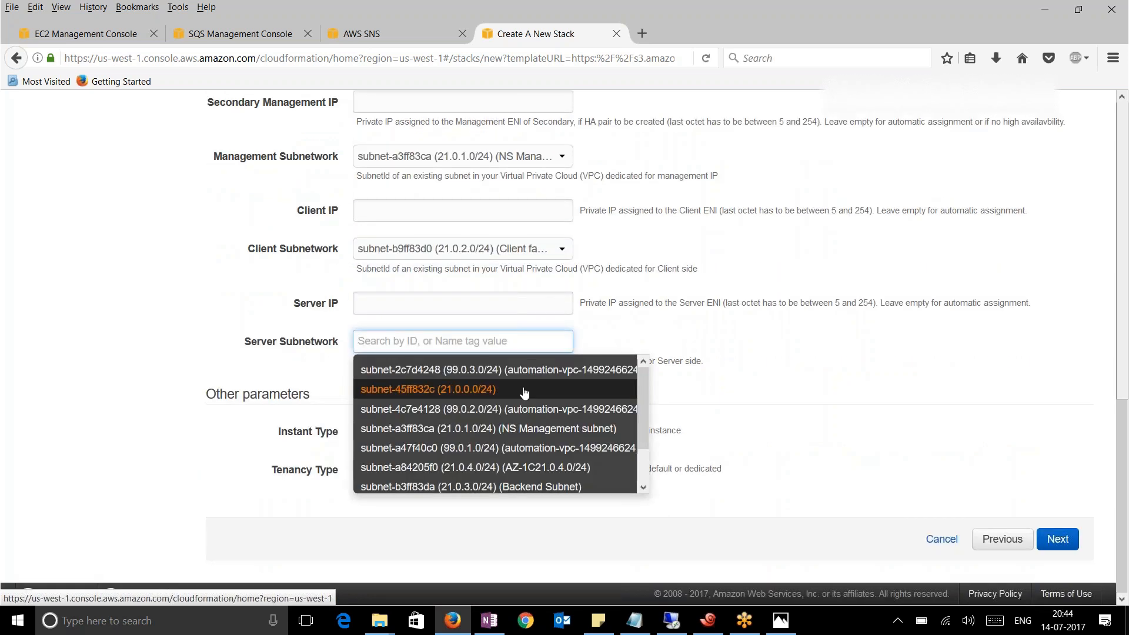
left_click(518, 487)
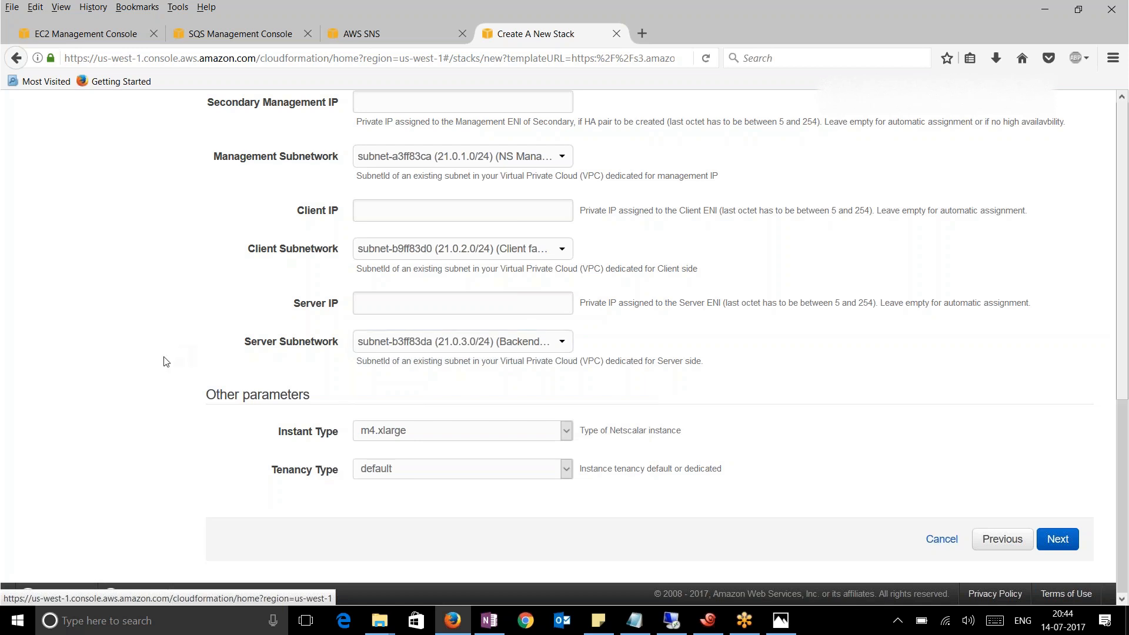
scroll(167, 362, "up", 1)
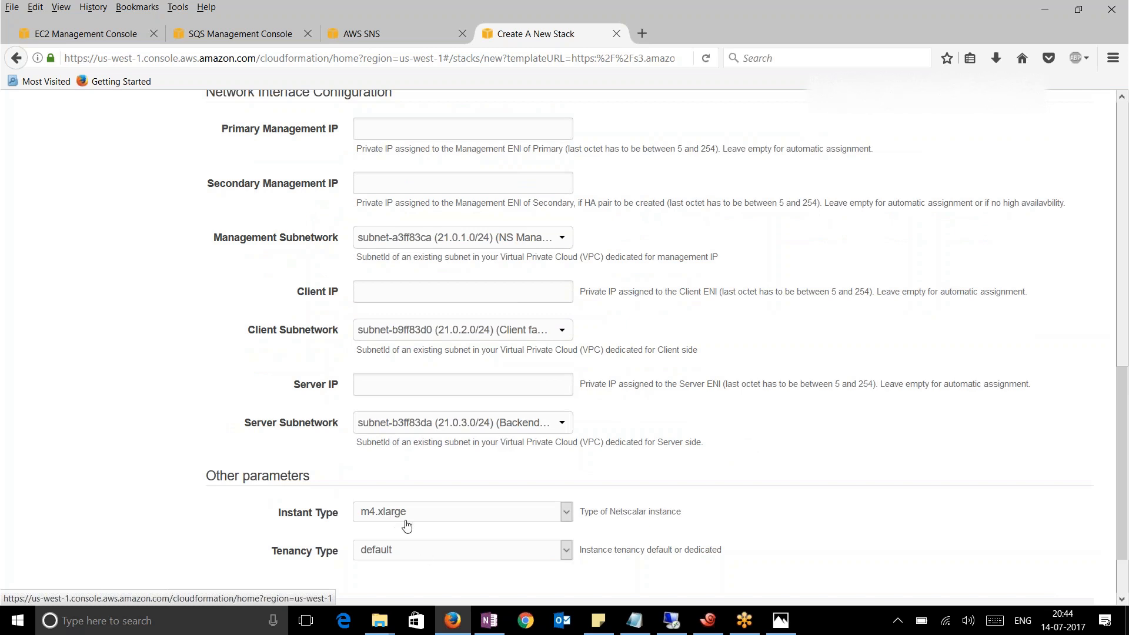
Advance past Specify Details and the Options page to the Review step
scroll(678, 470, "down", 3)
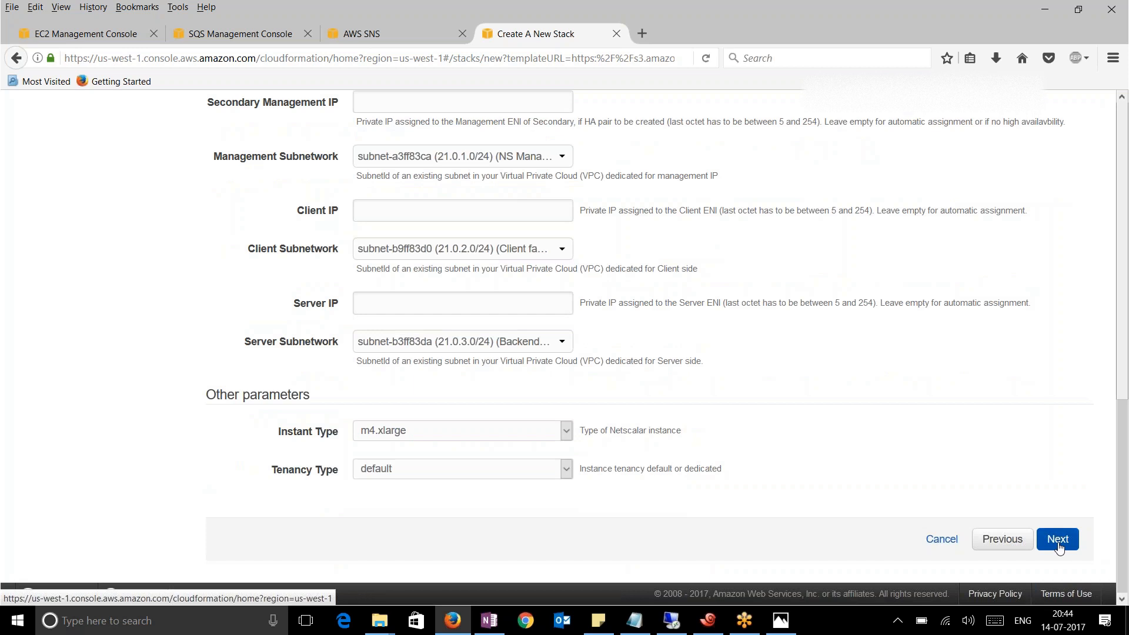
left_click(1058, 544)
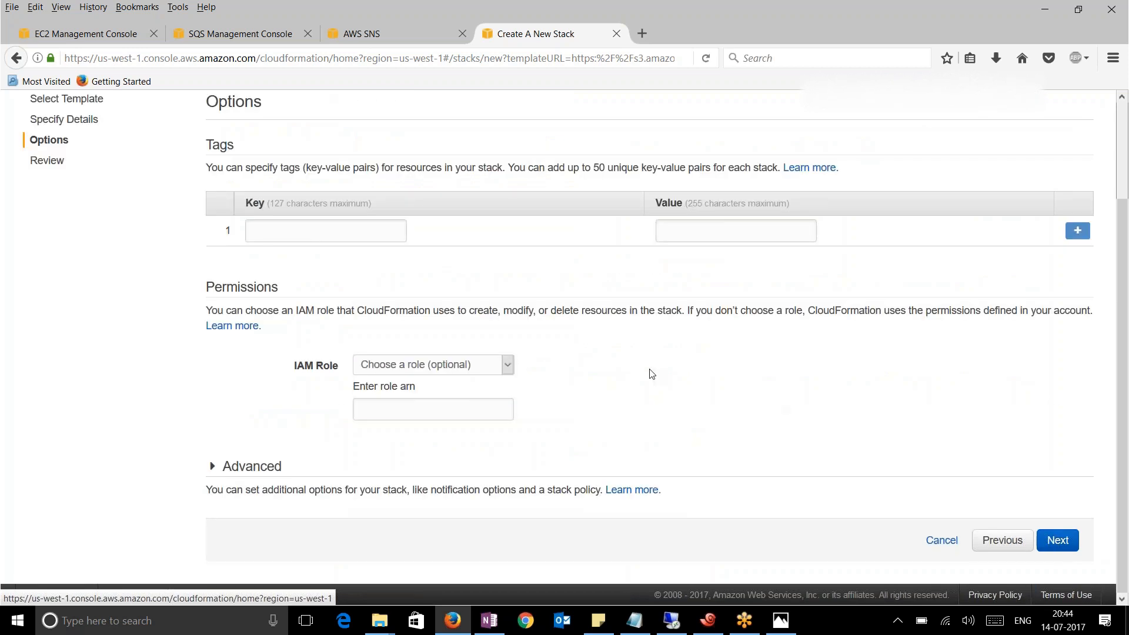
left_click(1054, 541)
Tick the IAM resources acknowledgement on the Review page and create the stack
scroll(531, 398, "down", 10)
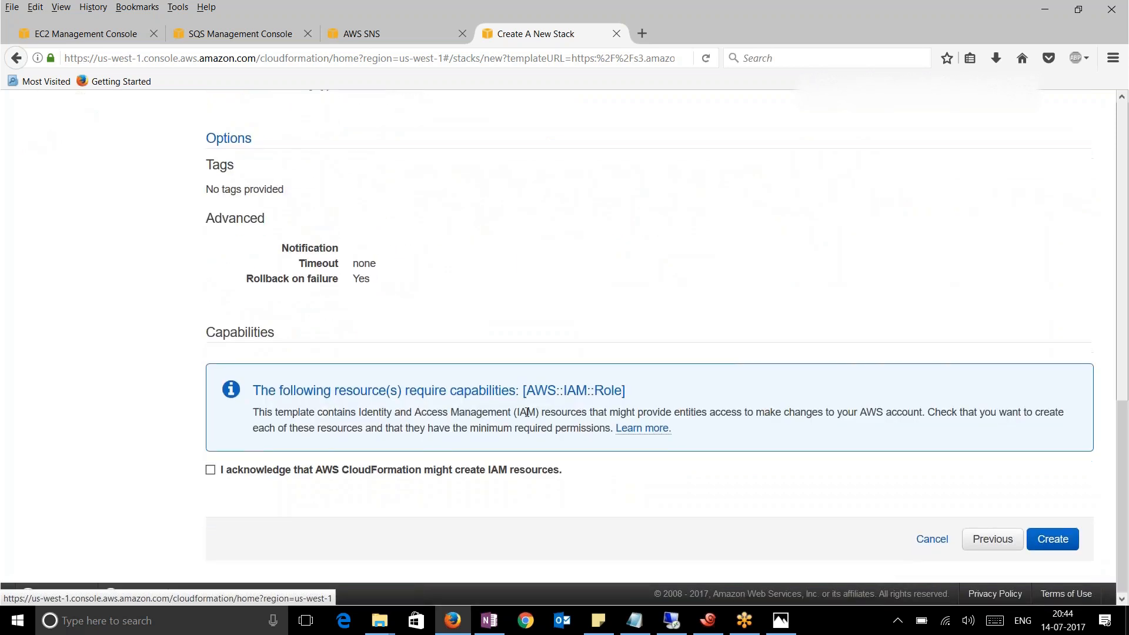
scroll(526, 412, "up", 15)
scroll(527, 416, "down", 6)
scroll(527, 417, "down", 8)
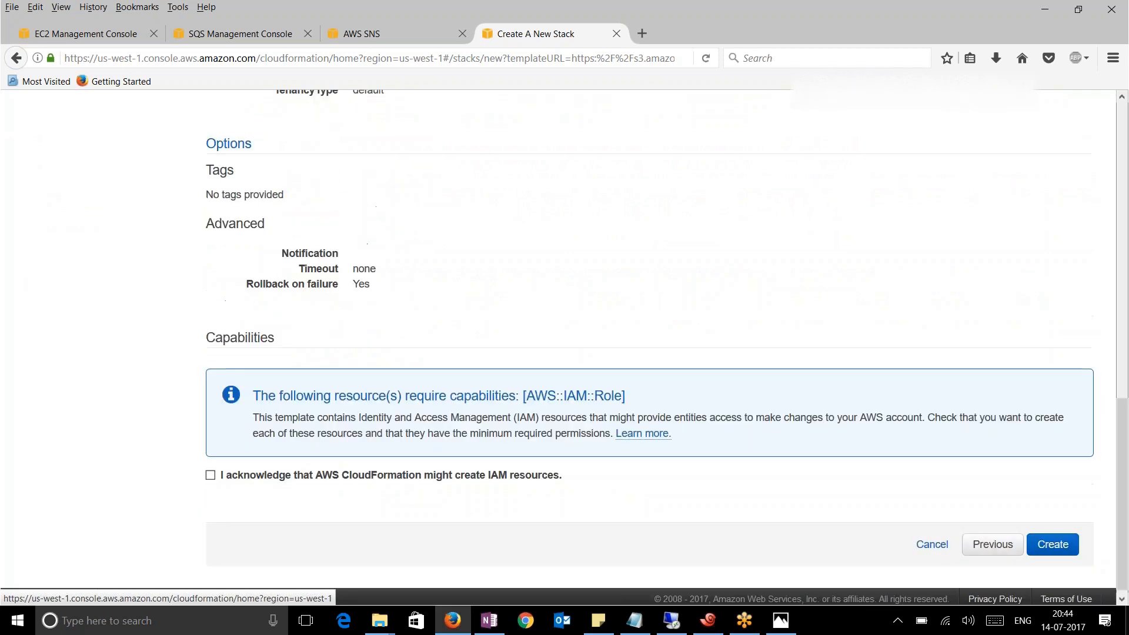
left_click(210, 475)
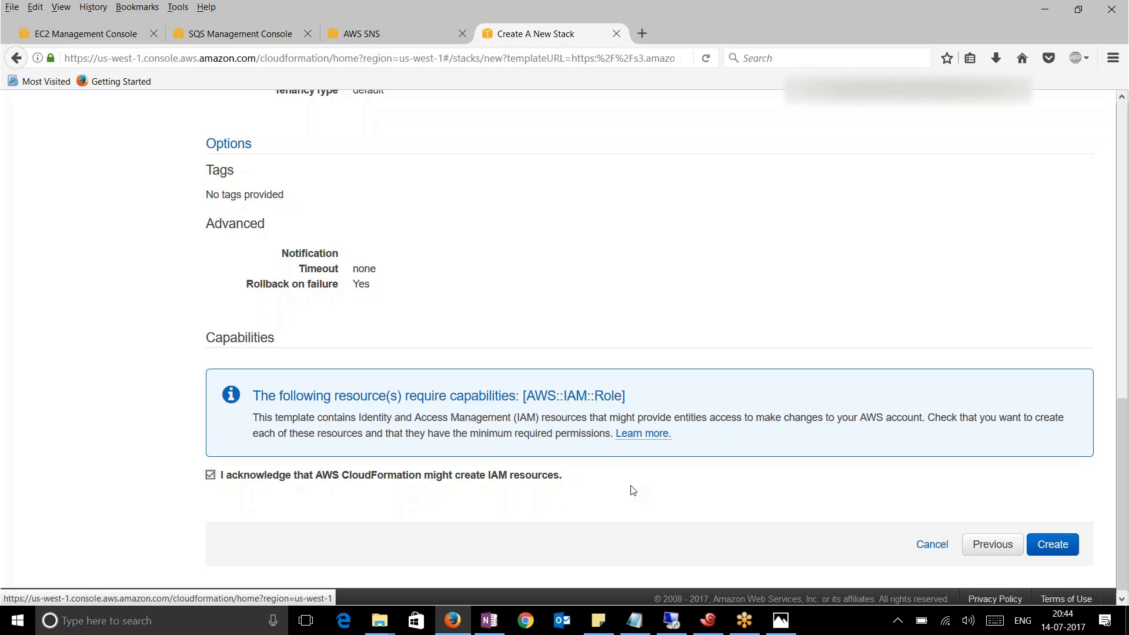
left_click(1053, 545)
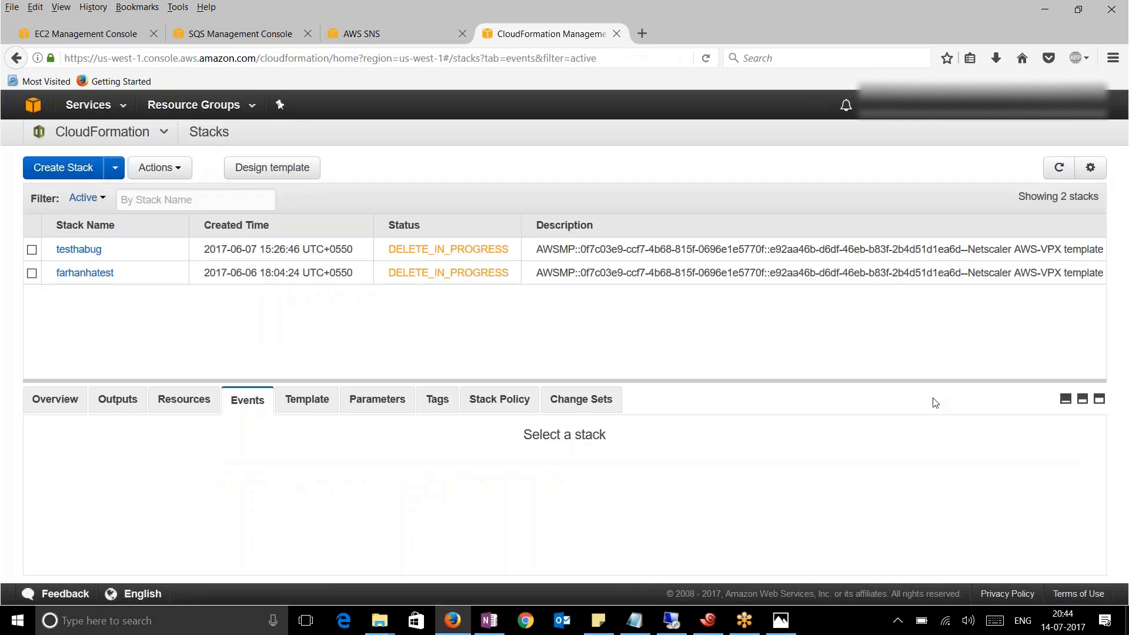
Refresh the Stacks list and select RainManBAckendAutoscaling to see its EipNsipSec creation events
left_click(1059, 167)
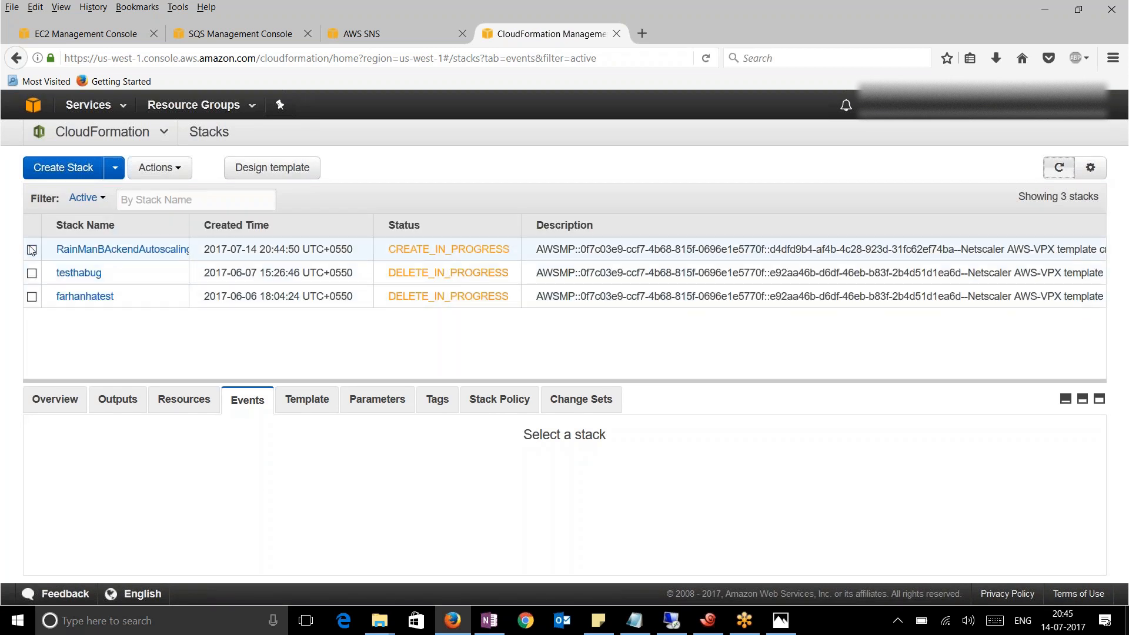
left_click(32, 250)
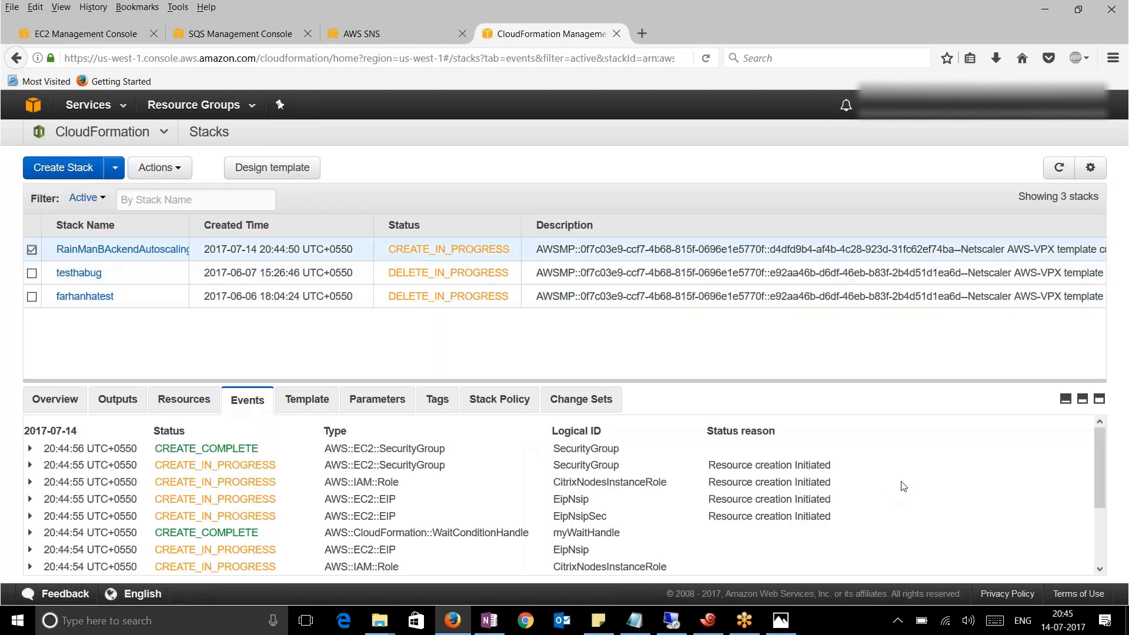
scroll(936, 484, "down", 3)
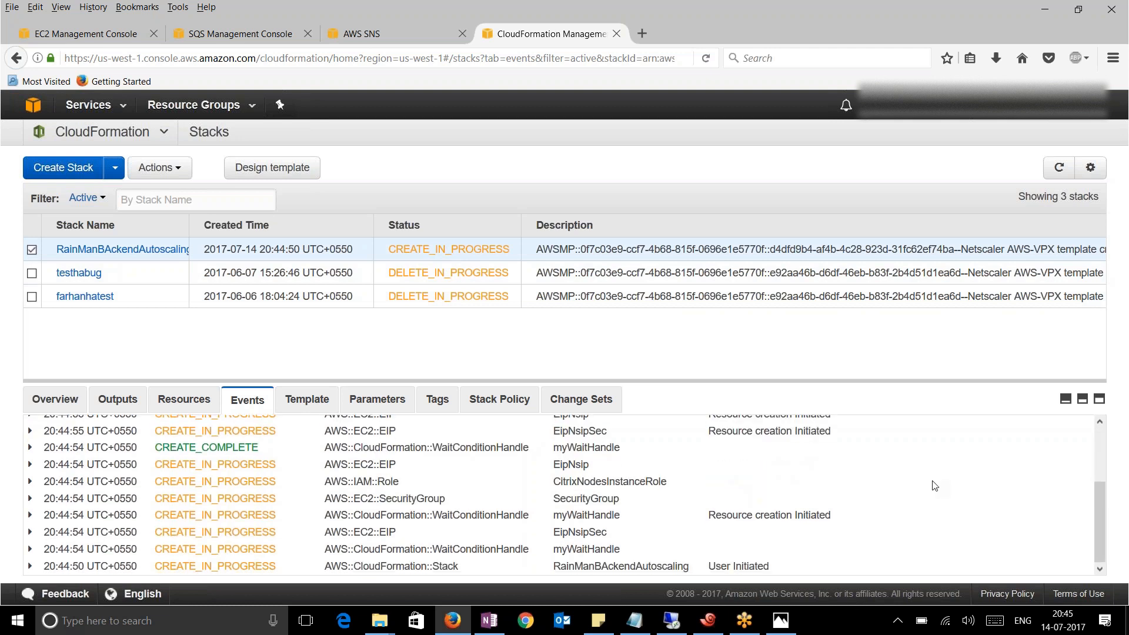
left_click_drag(632, 540, 557, 541)
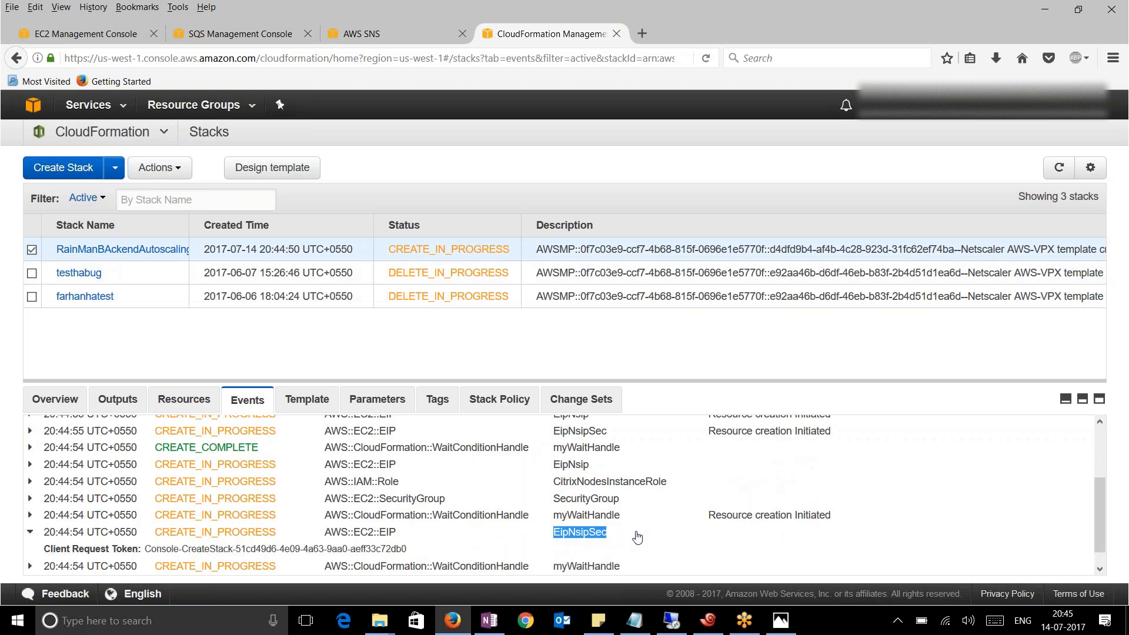
Review the SecurityGroup creation events, then refresh the stack's event list
scroll(638, 536, "up", 2)
scroll(635, 532, "up", 1)
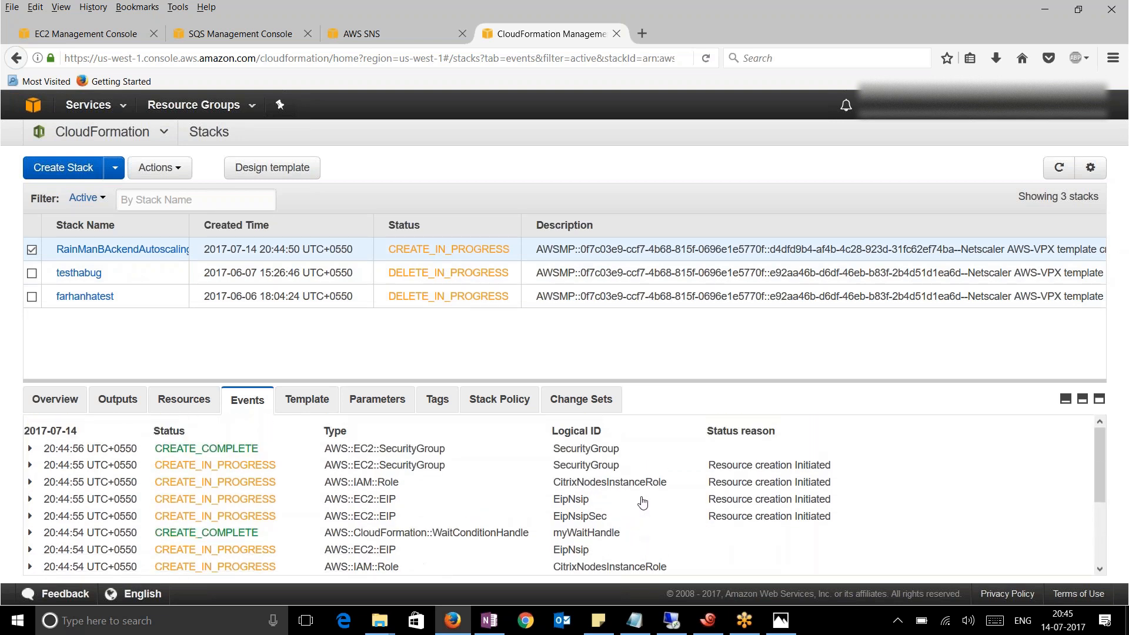
left_click_drag(628, 470, 460, 460)
scroll(530, 511, "down", 4)
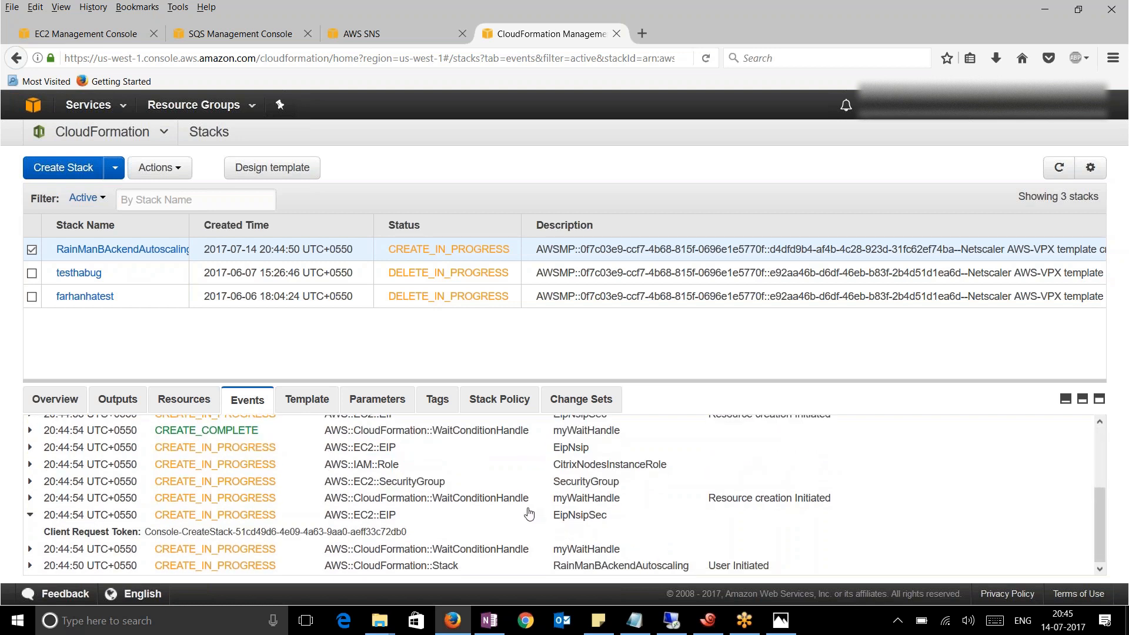
scroll(529, 513, "up", 4)
left_click(1059, 167)
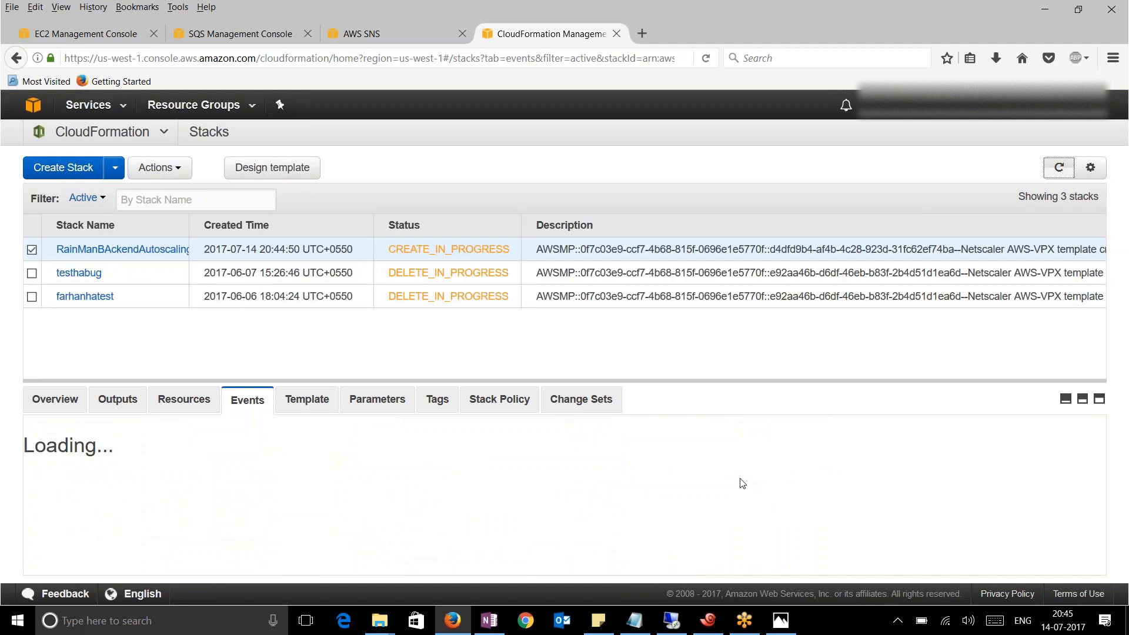
Expand the EipNsipSec event, refresh, and locate CitrixNodesInstanceRole (AWS::IAM::Role) now CREATE_COMPLETE
left_click_drag(590, 450, 563, 453)
left_click_drag(625, 504, 528, 513)
left_click(470, 499)
left_click(1059, 167)
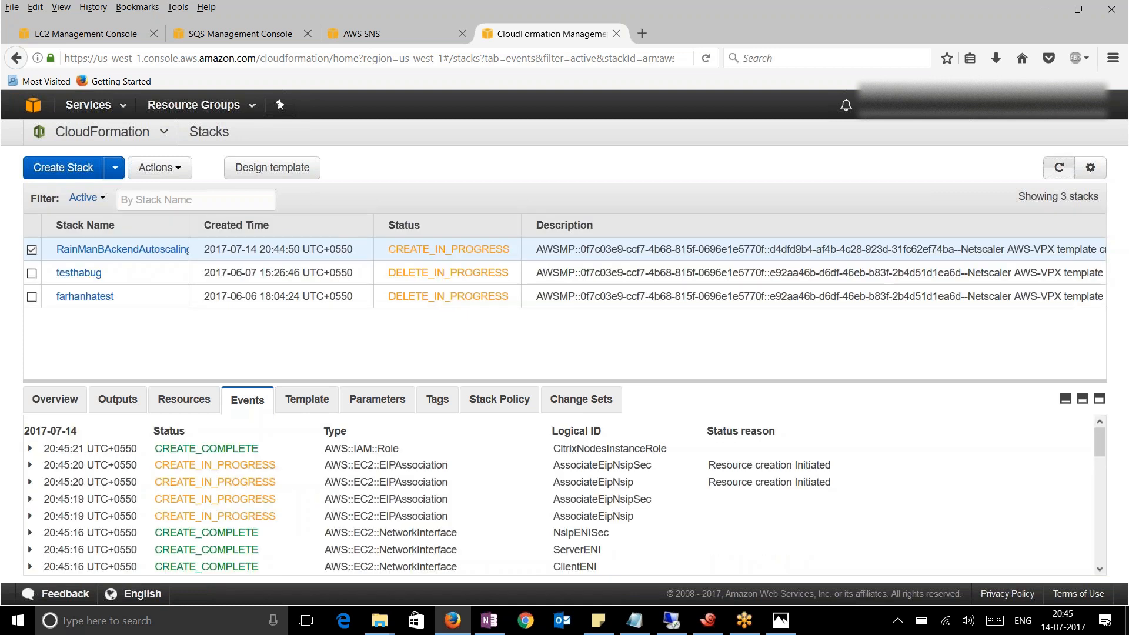
left_click_drag(669, 453, 297, 459)
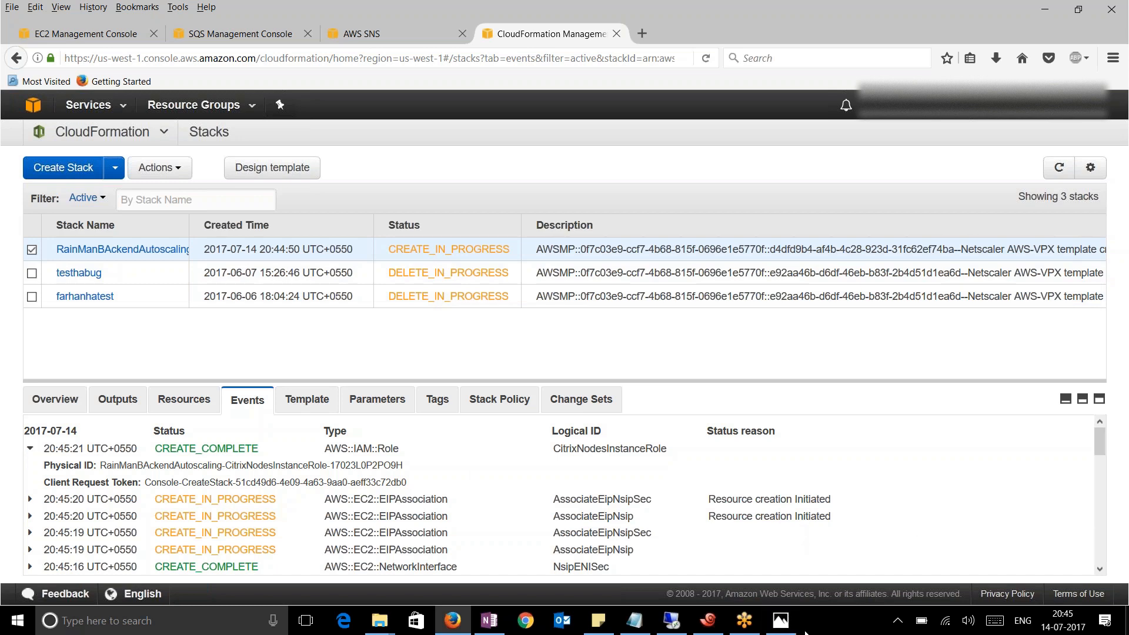
Switch to Photos showing the AWS-1 (003).png CloudWatch, SNS, SQS and Auto Scaling diagram
left_click(781, 621)
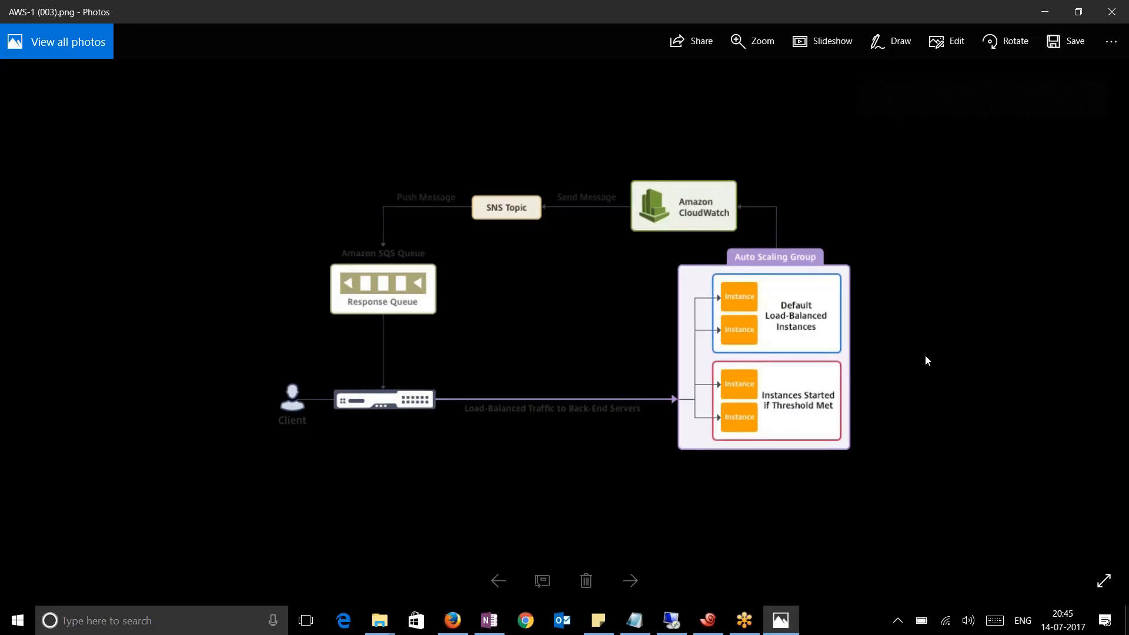
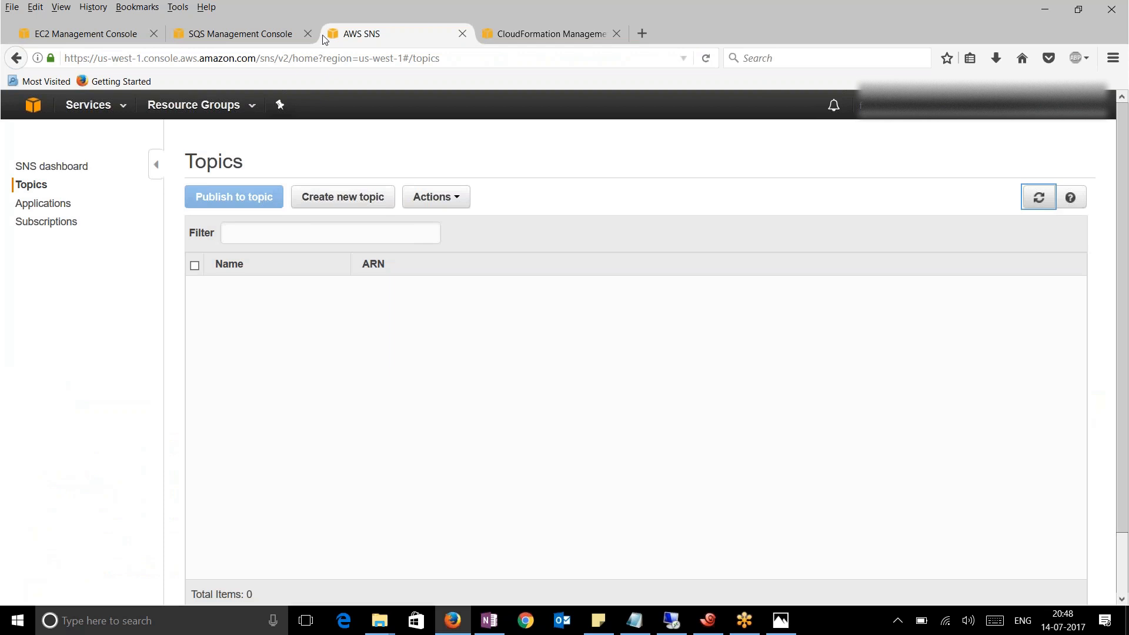
Go from the SQS tab to the EC2 Auto Scaling Groups list showing Exchange, OWA and SharePoint
left_click(394, 34)
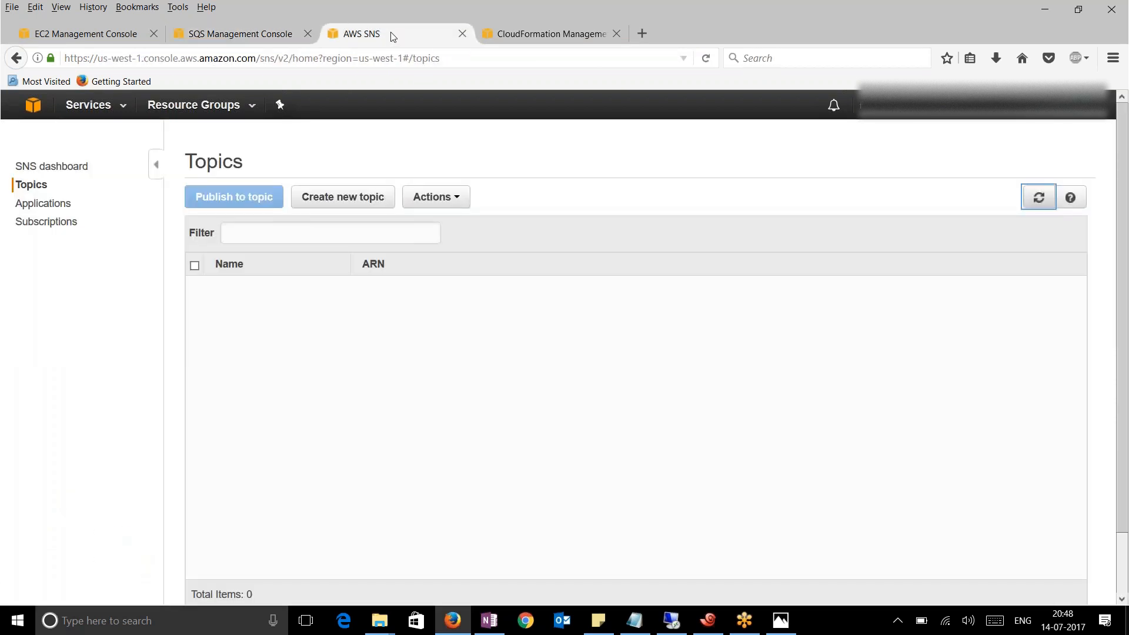
left_click(242, 34)
left_click(115, 37)
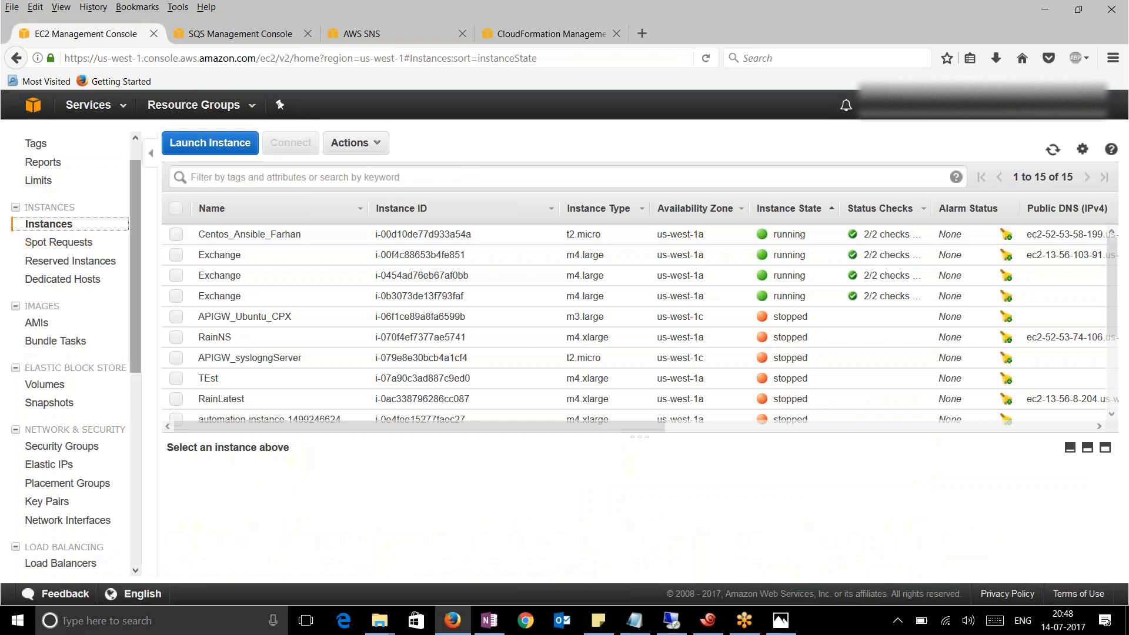
scroll(151, 357, "down", 3)
scroll(152, 358, "down", 2)
left_click(72, 387)
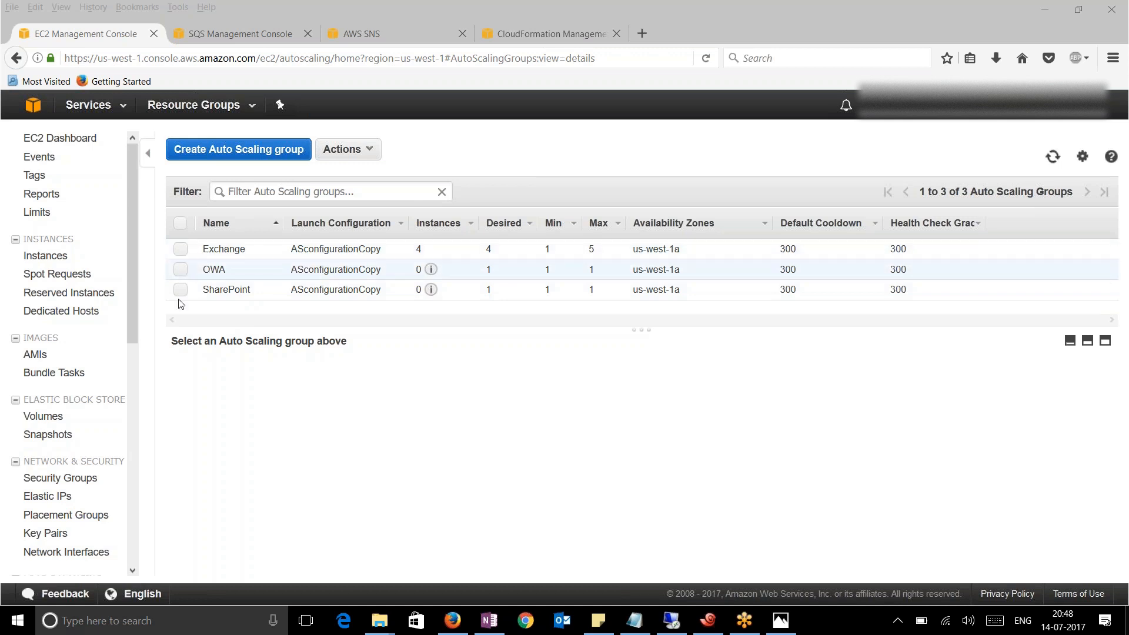
Select the Exchange Auto Scaling group and review its instances
left_click(181, 249)
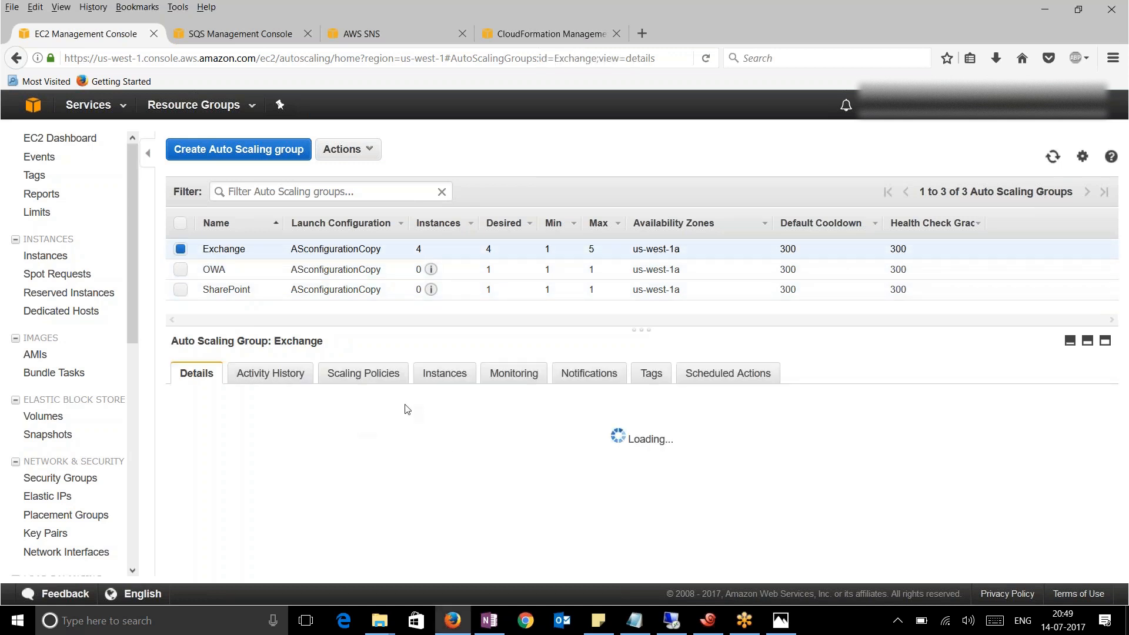
left_click(448, 380)
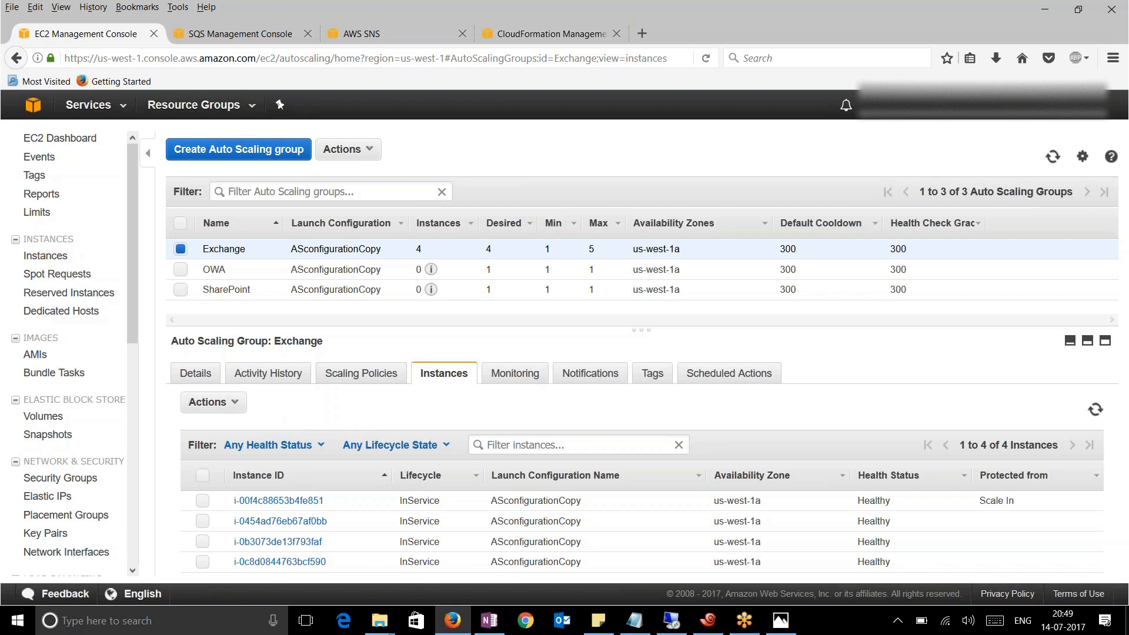
left_click(194, 379)
Raise the Exchange group's maximum size from 5 to 7 and save it
mouse_move(740, 489)
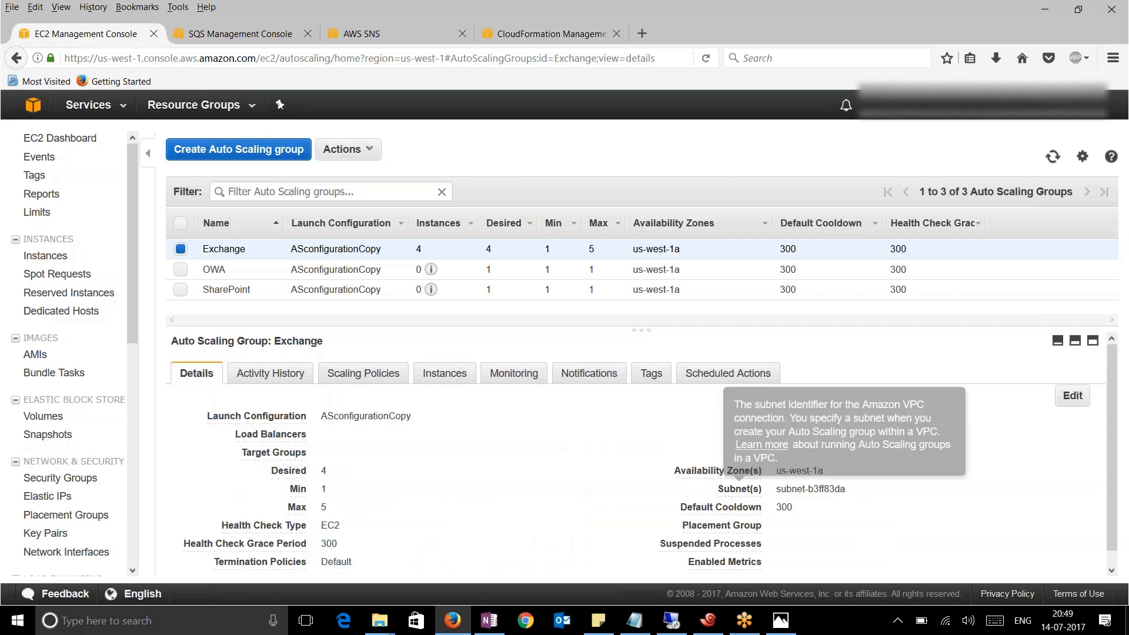
left_click(1072, 395)
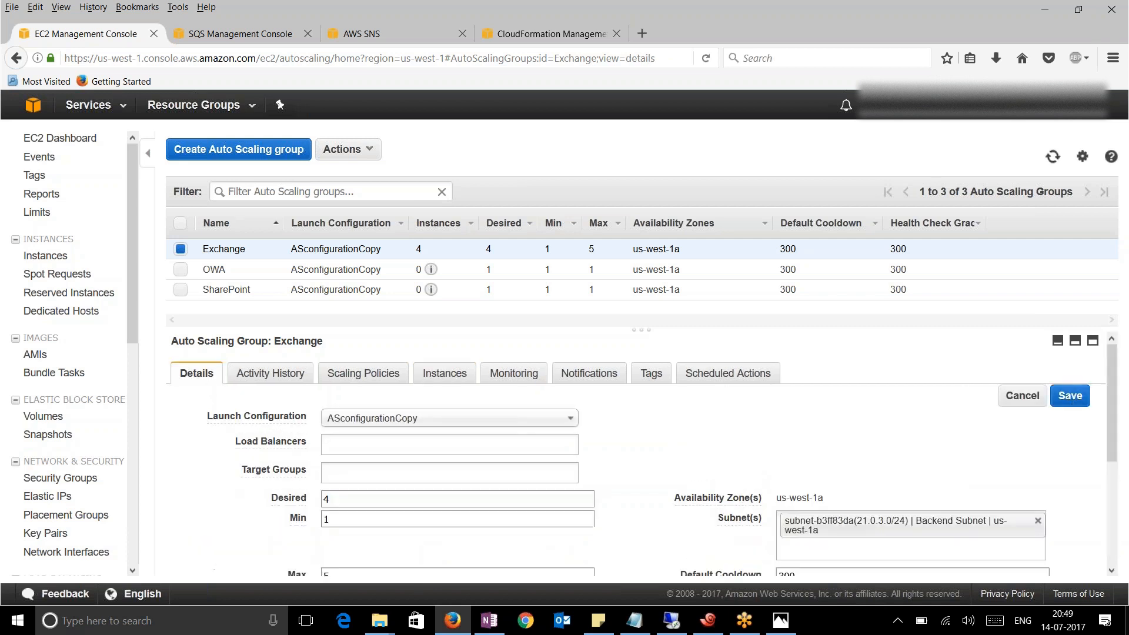
scroll(254, 509, "down", 1)
left_click(301, 506)
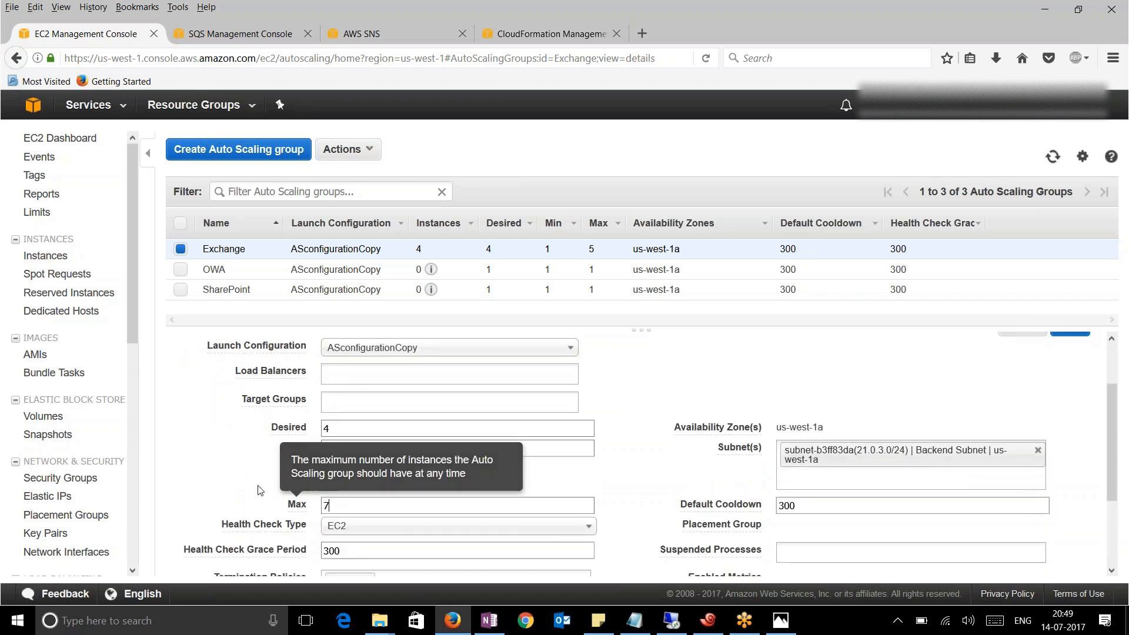
scroll(1113, 406, "up", 1)
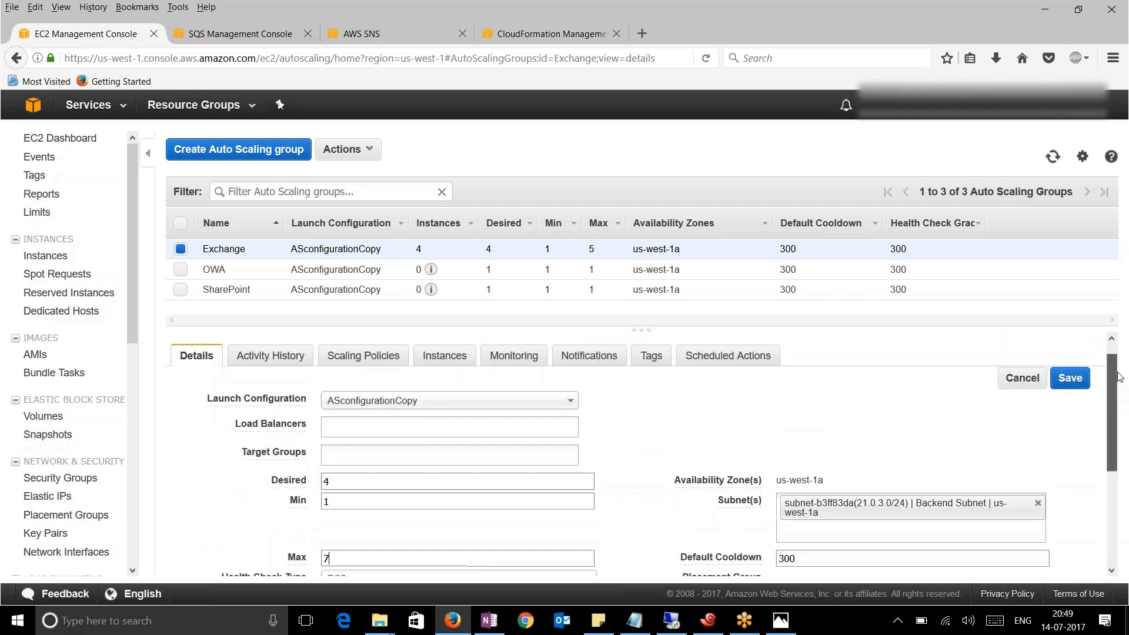
left_click(1070, 380)
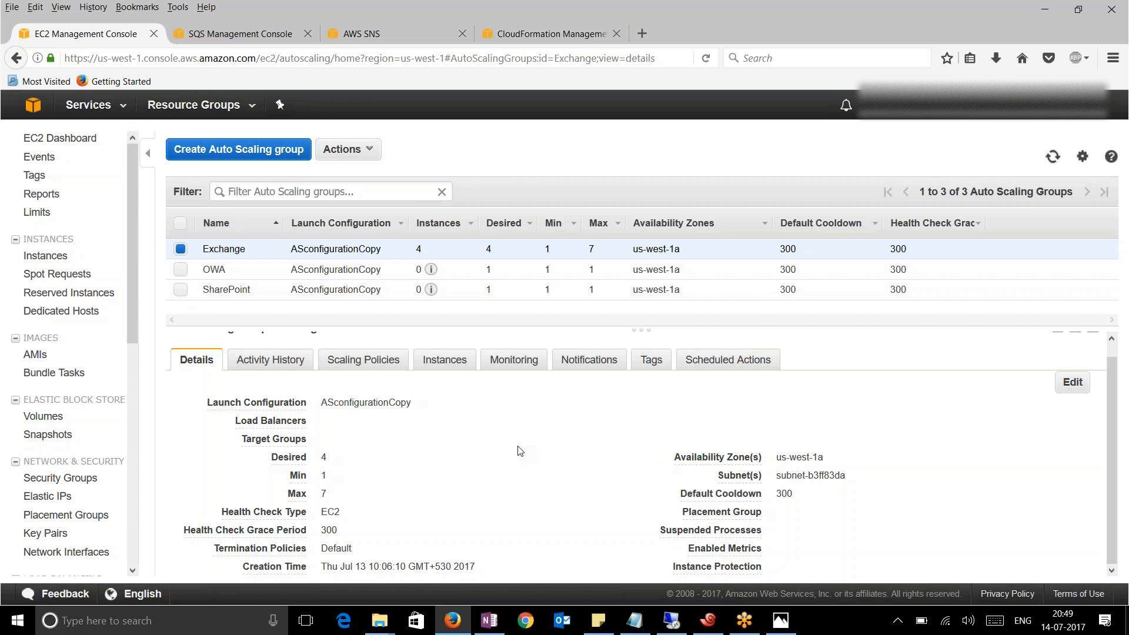
left_click(218, 31)
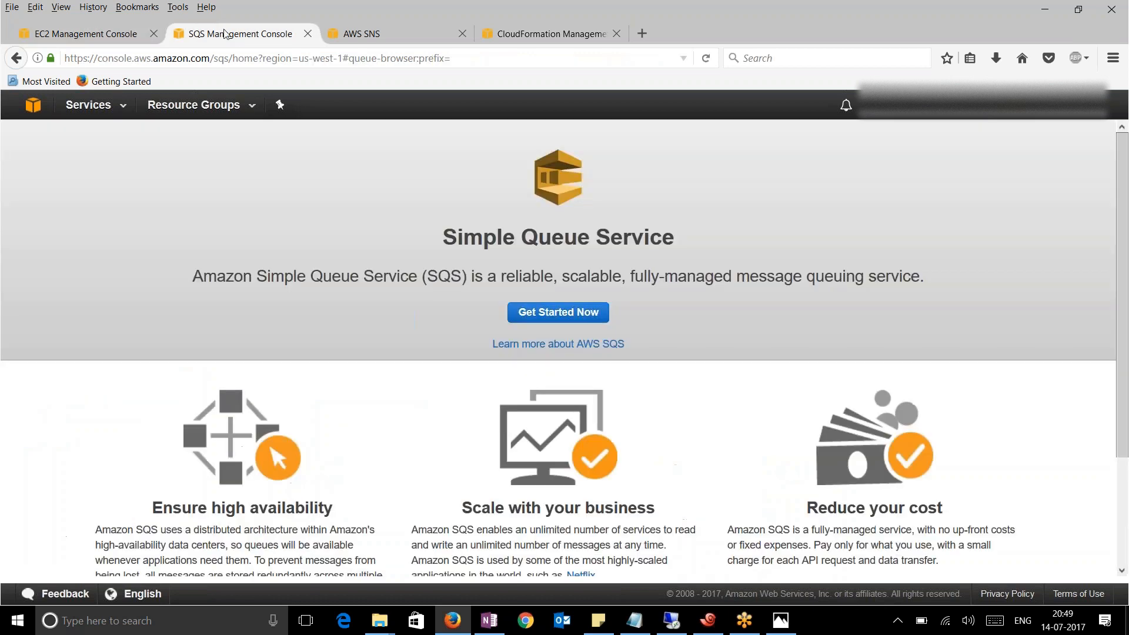
Check the SNS and CloudFormation consoles, then open the EC2 Instances list
left_click(397, 26)
left_click(85, 34)
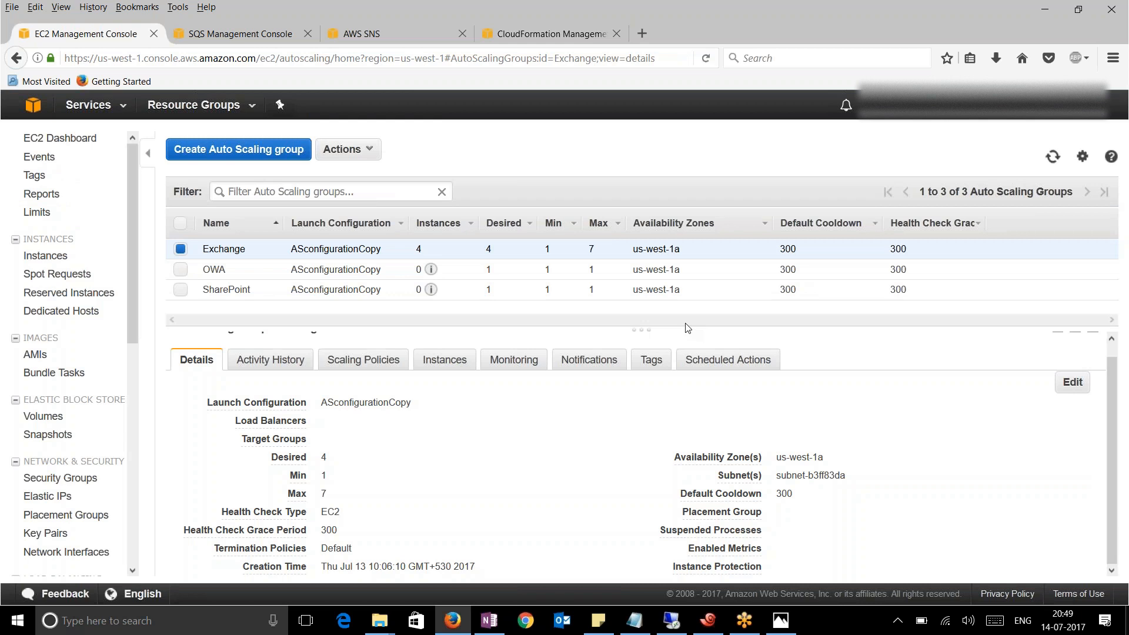
left_click(549, 35)
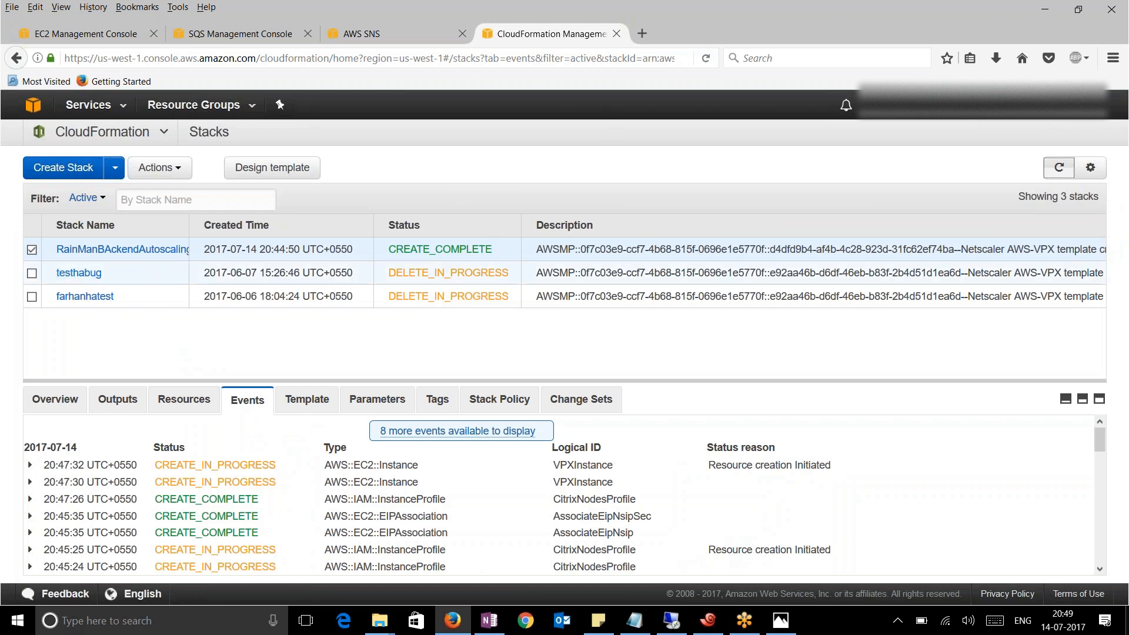
left_click(85, 34)
left_click(44, 257)
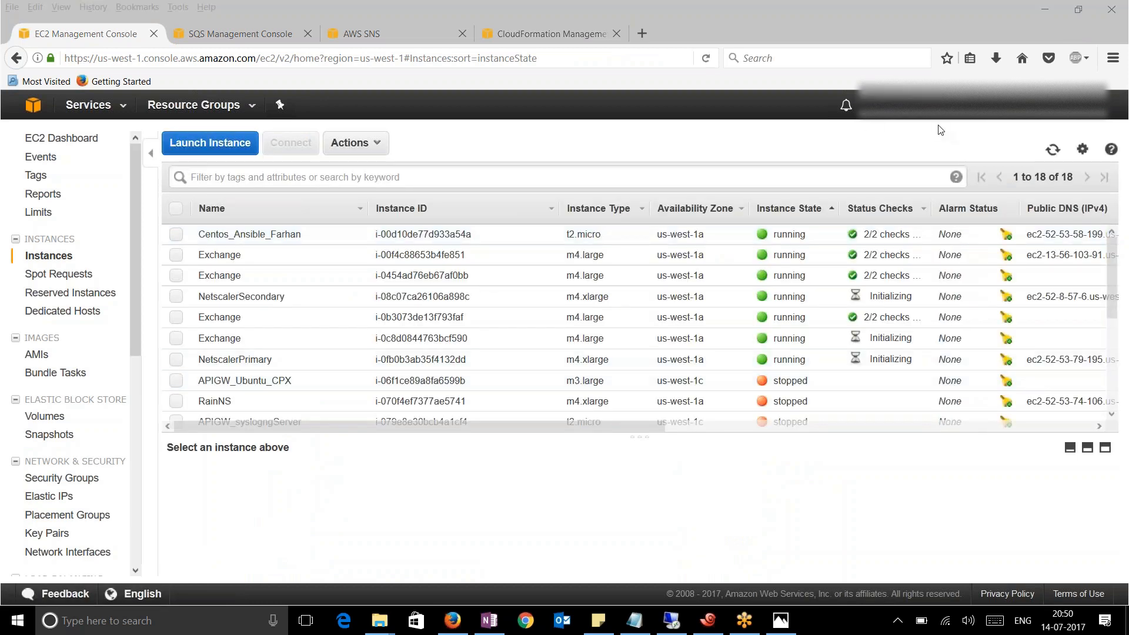
Select NetscalerPrimary, filter the instances by 'Nets', and enlarge its details pane
left_click(173, 299)
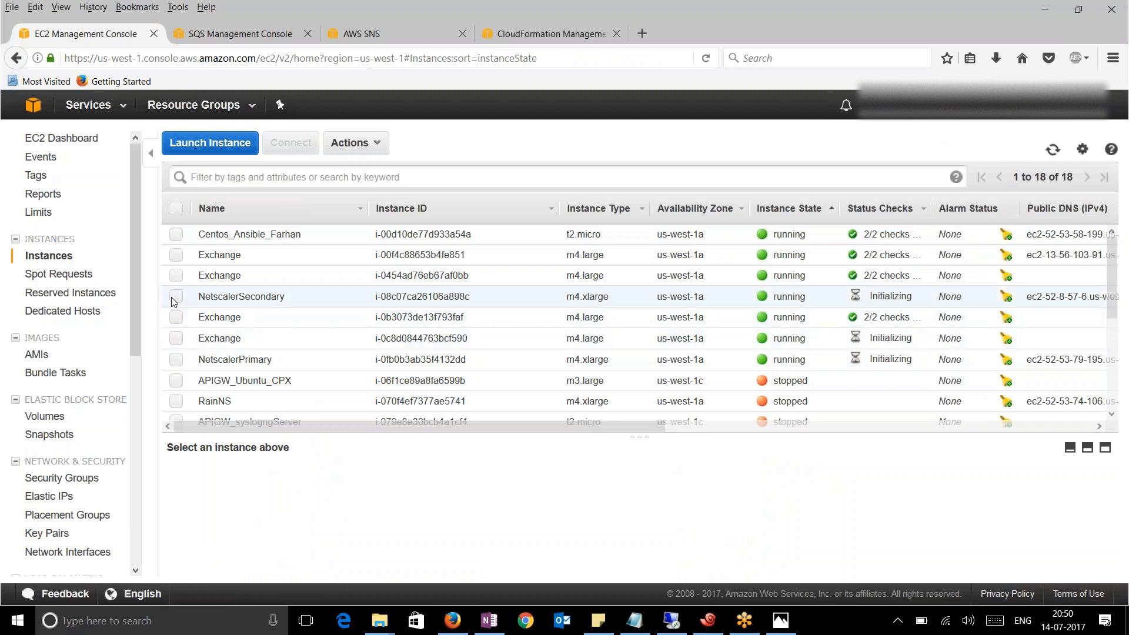
left_click(172, 301)
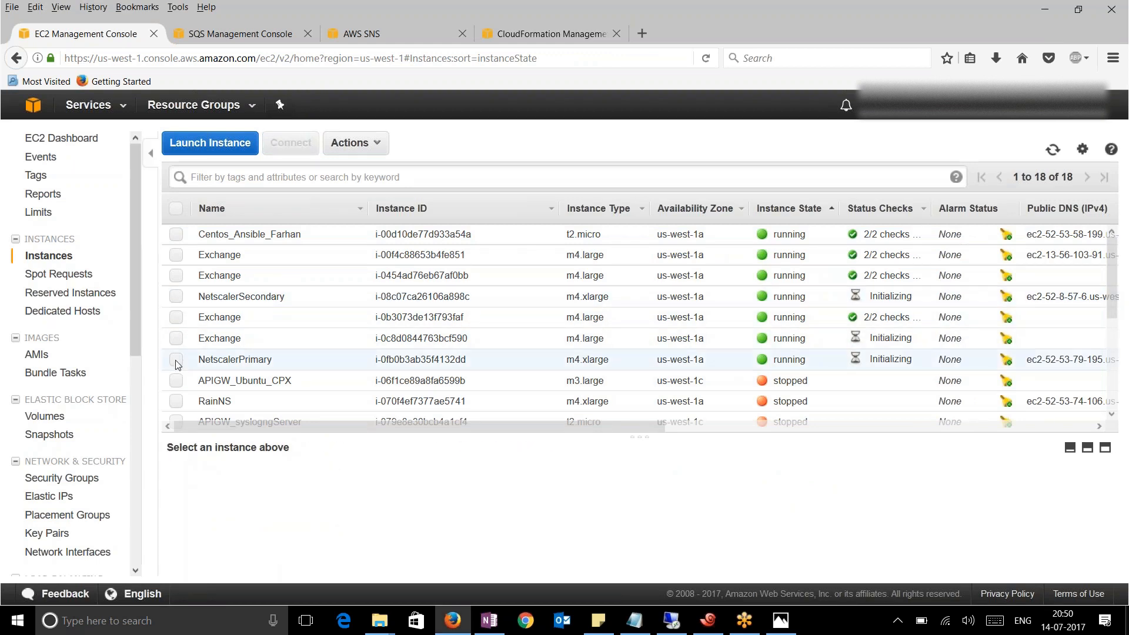
left_click(177, 360)
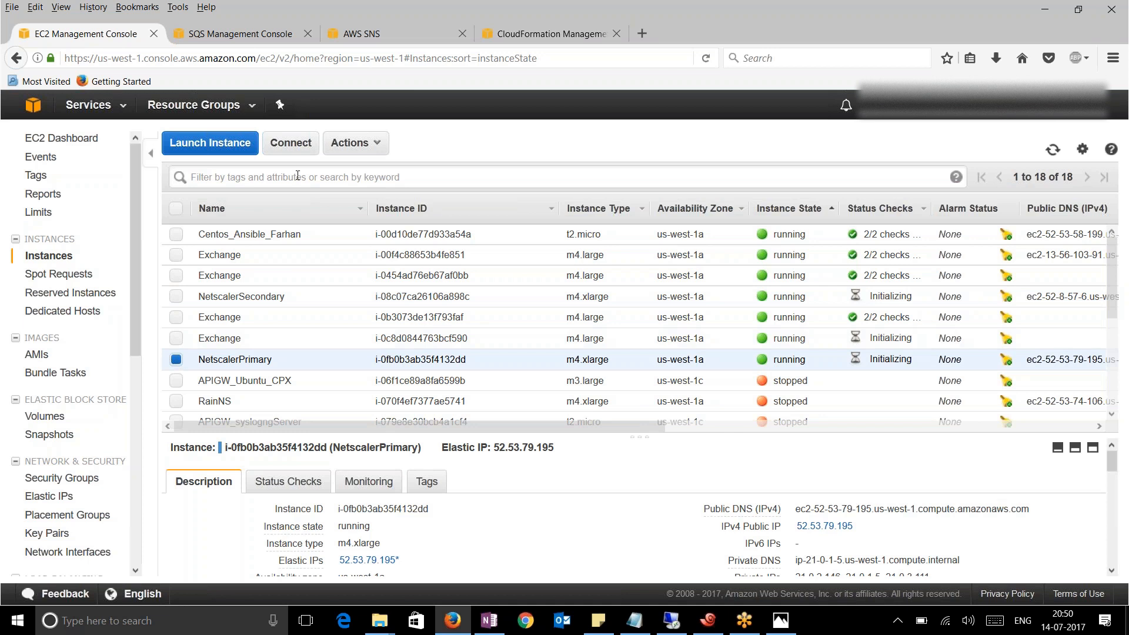
left_click(297, 176)
type("Netscaler")
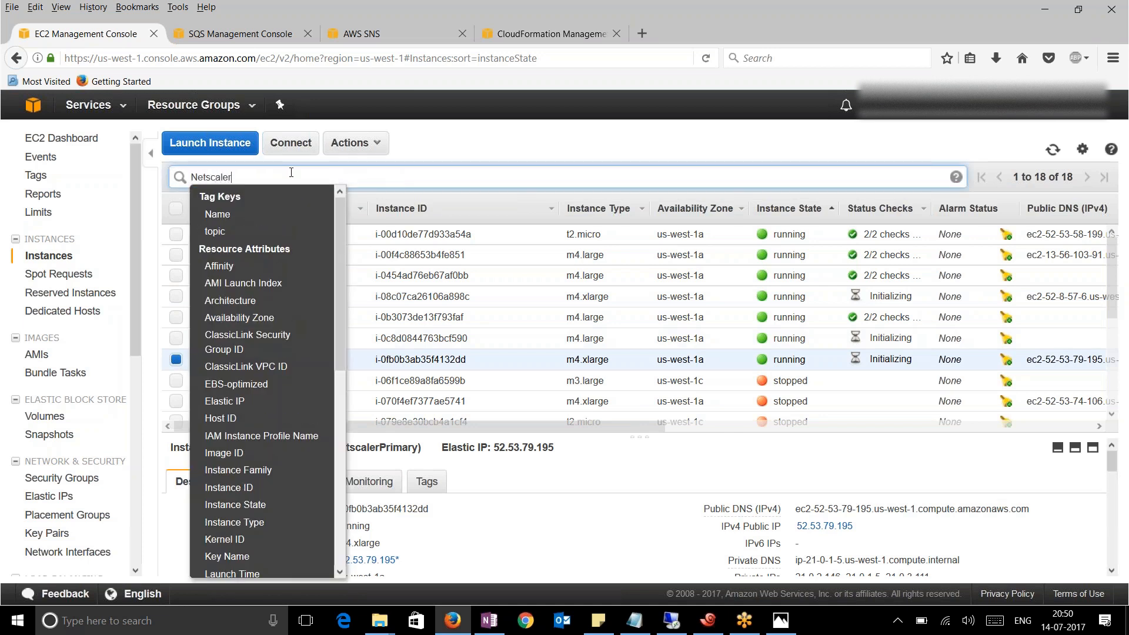
key("Return")
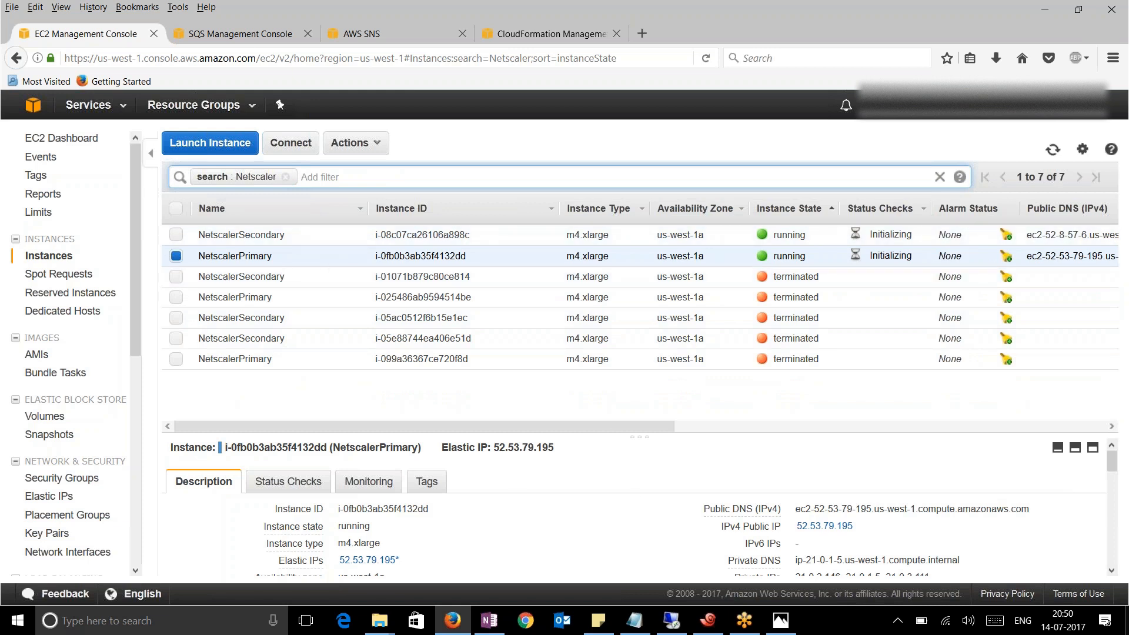
left_click_drag(640, 437, 636, 302)
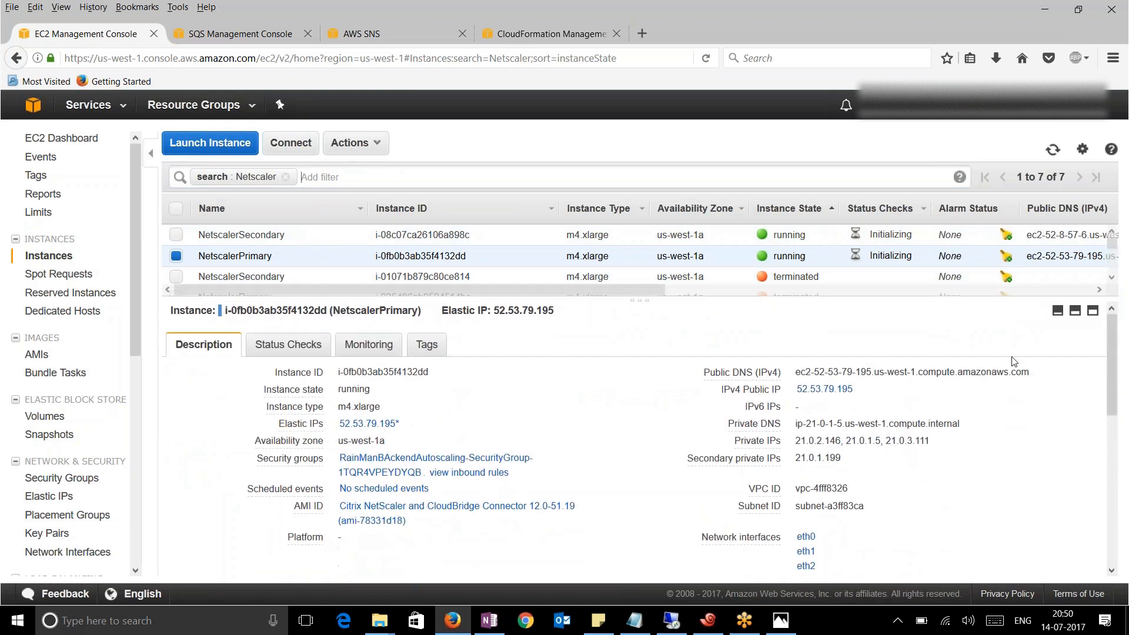
left_click(1127, 373)
left_click(1107, 376)
left_click(942, 492)
scroll(900, 500, "down", 2)
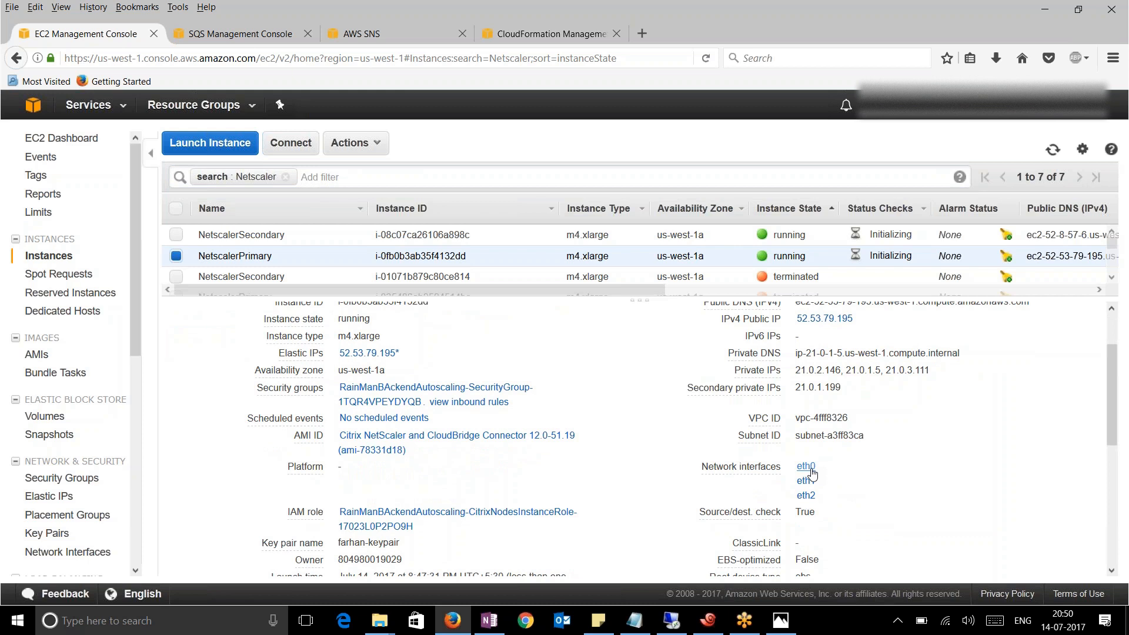
mouse_move(807, 469)
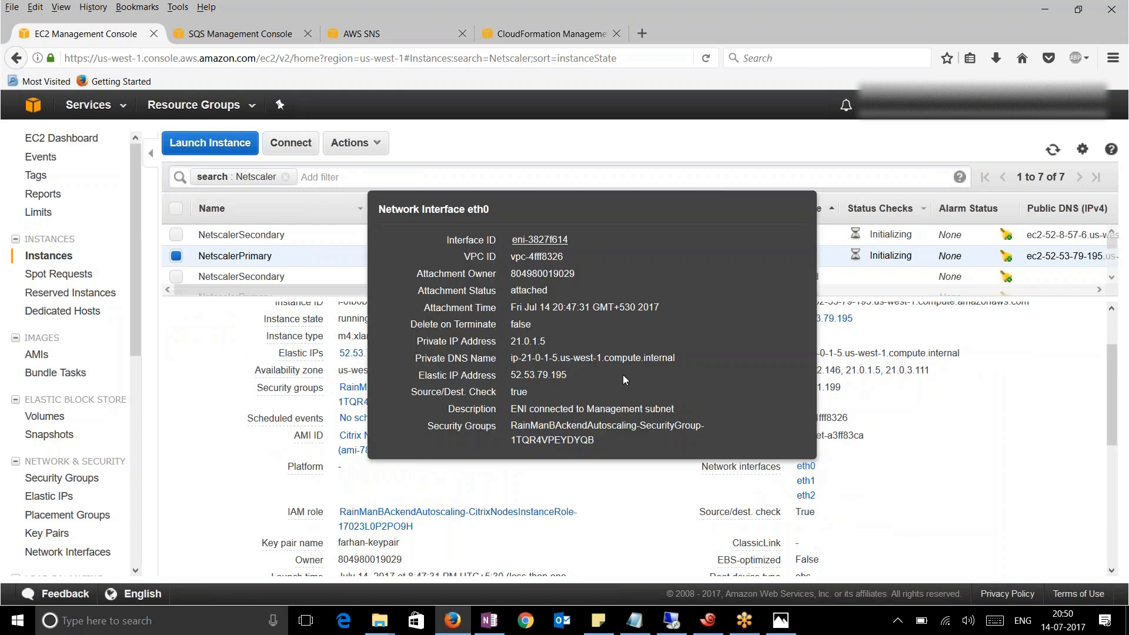
left_click_drag(548, 341, 509, 342)
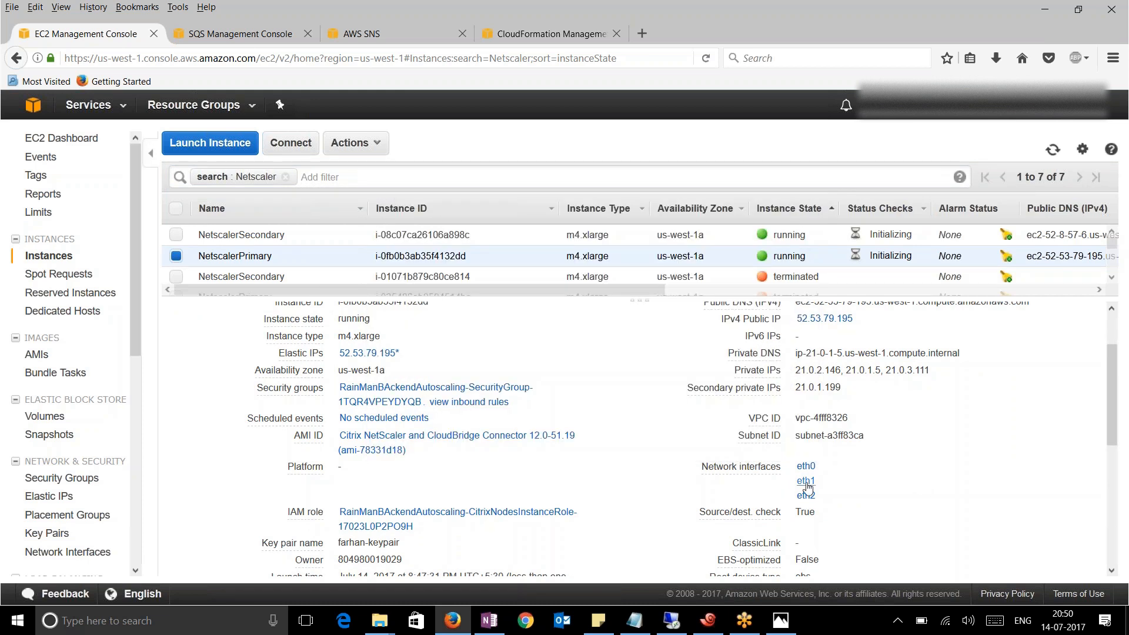
mouse_move(807, 487)
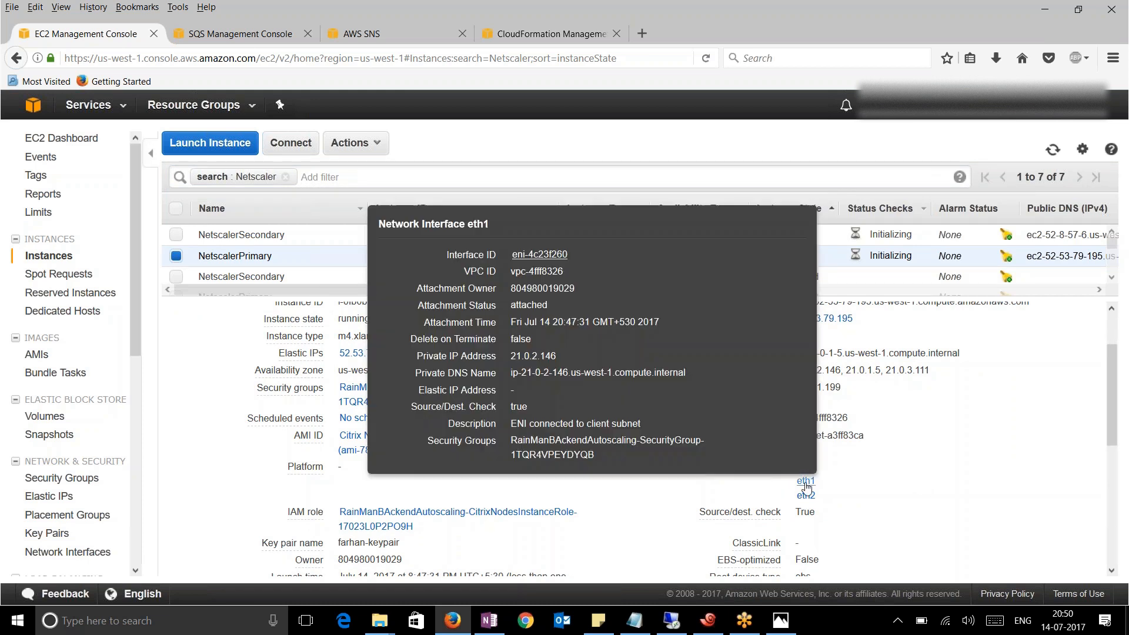
left_click_drag(569, 355, 510, 356)
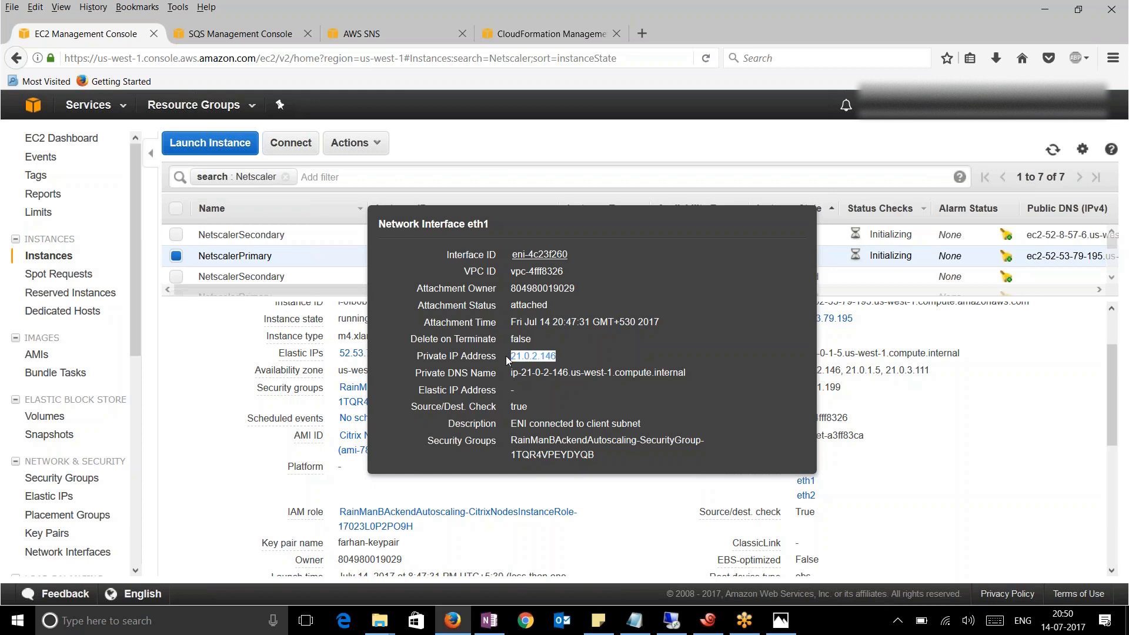
left_click(919, 480)
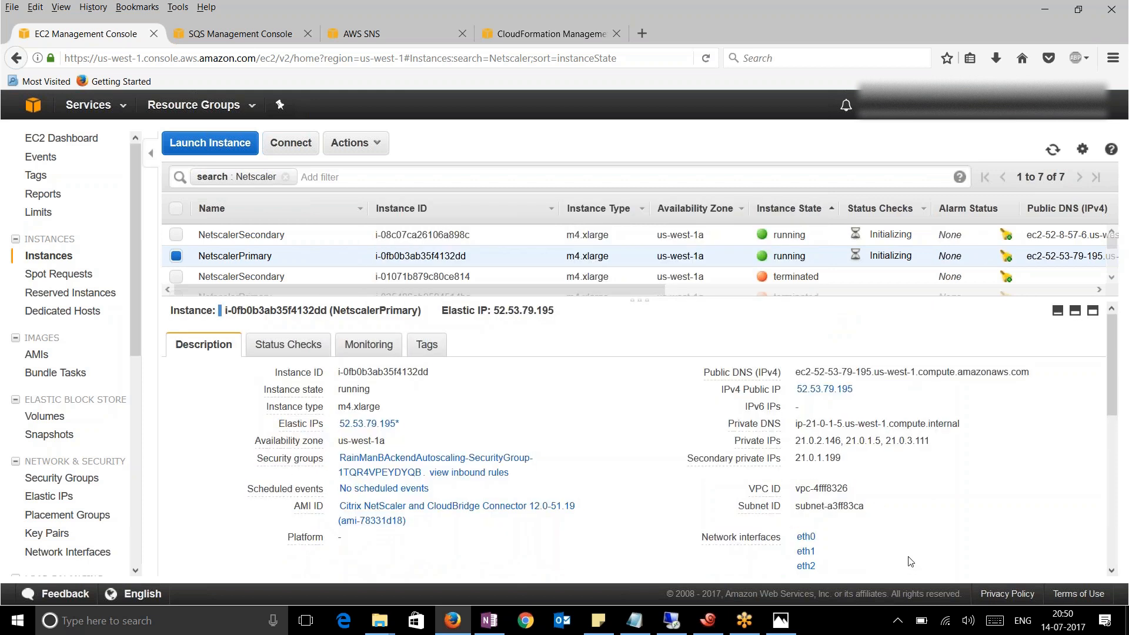
left_click_drag(827, 569, 789, 572)
left_click(806, 566)
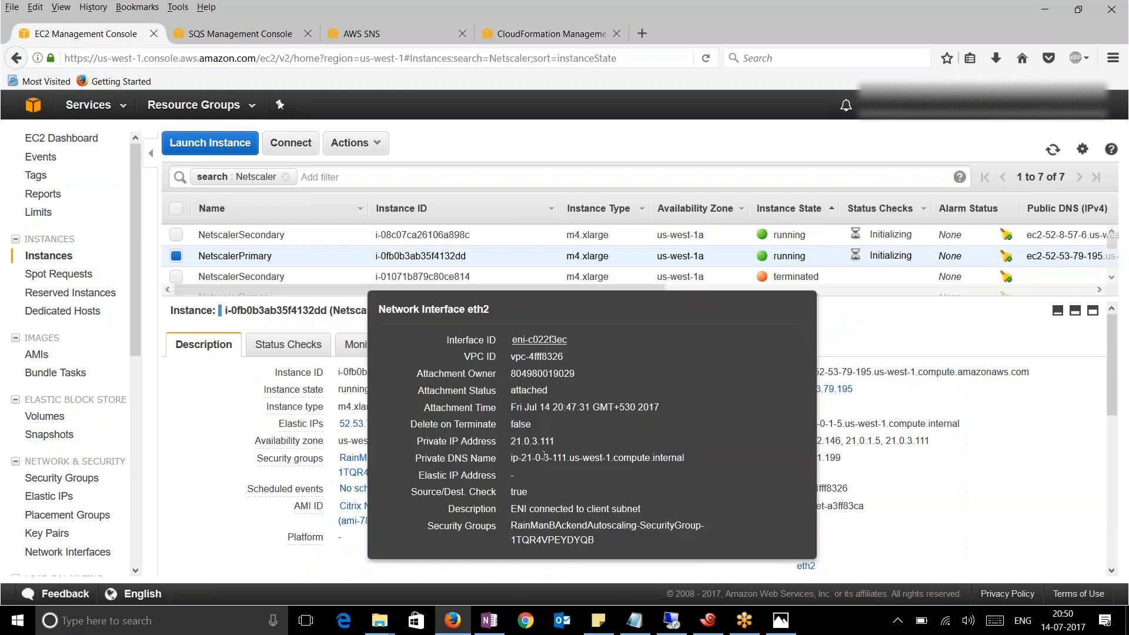
left_click(934, 524)
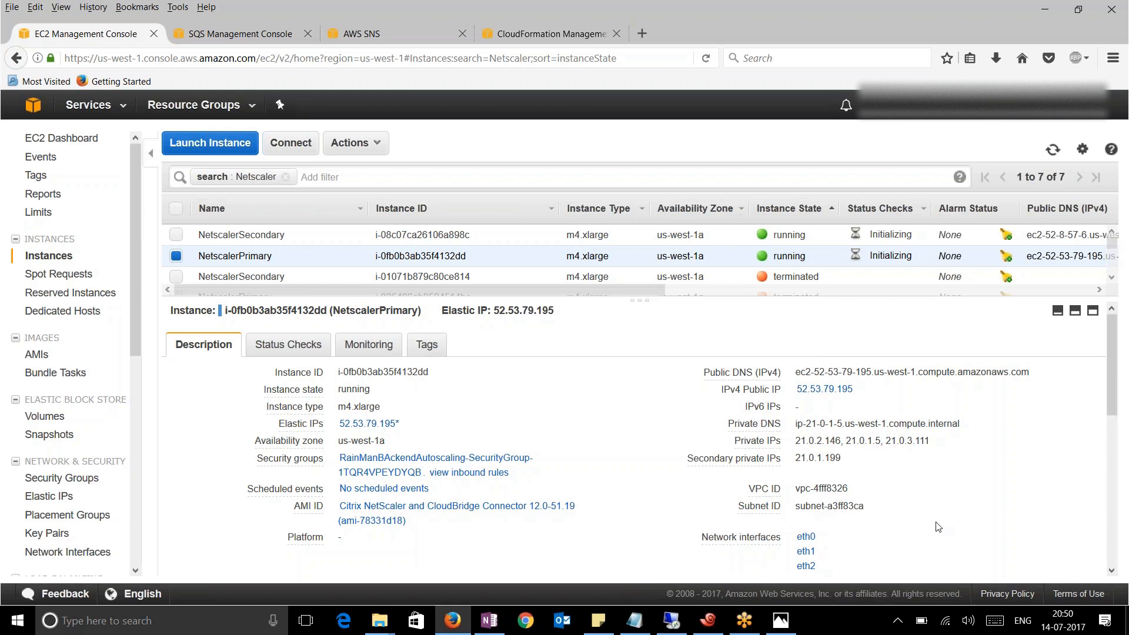
scroll(624, 471, "down", 4)
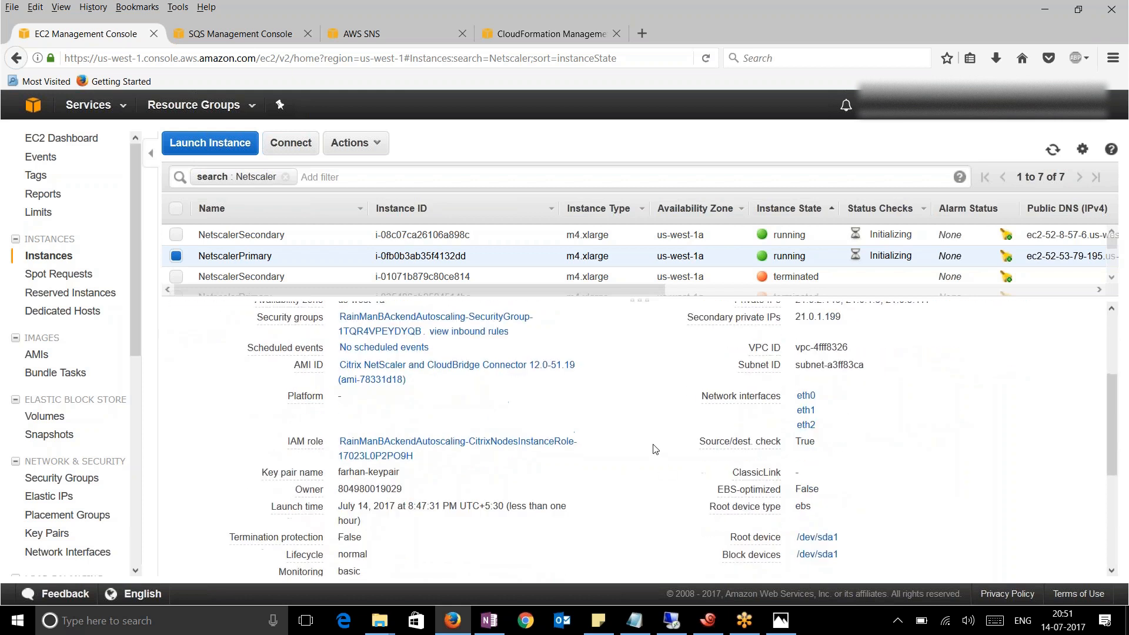
scroll(488, 447, "up", 4)
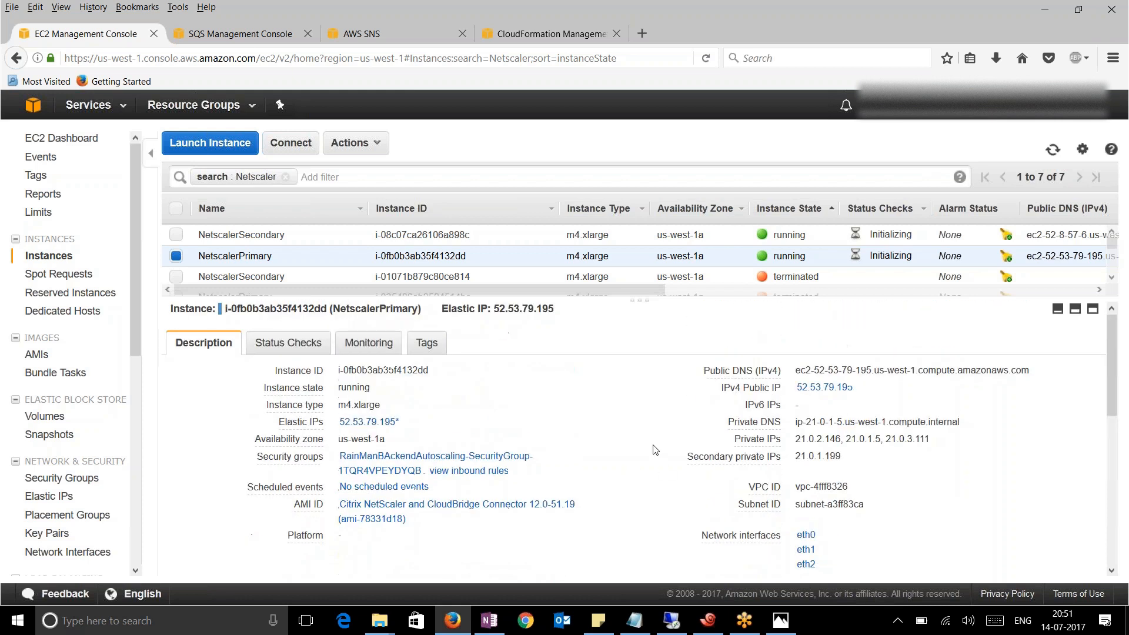
Review the inbound rules of NetscalerPrimary's security group
left_click(479, 473)
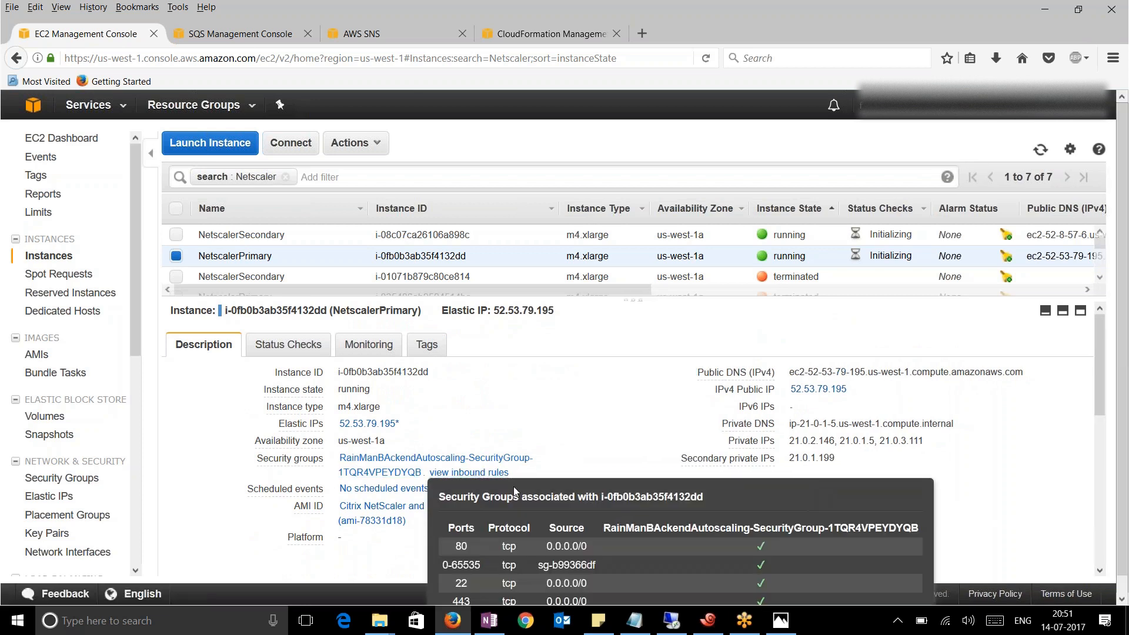
scroll(538, 555, "down", 1)
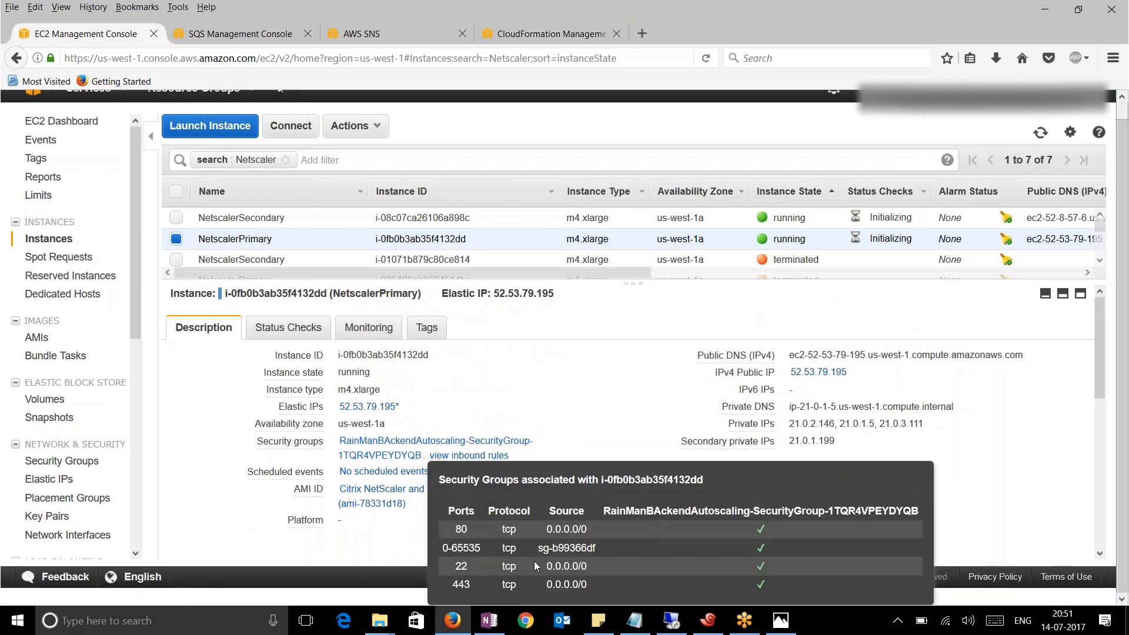
left_click(168, 408)
Open NetscalerPrimary's IAM role, CitrixNodesInstanceRole, and view its permissions
scroll(171, 413, "up", 1)
scroll(218, 500, "down", 3)
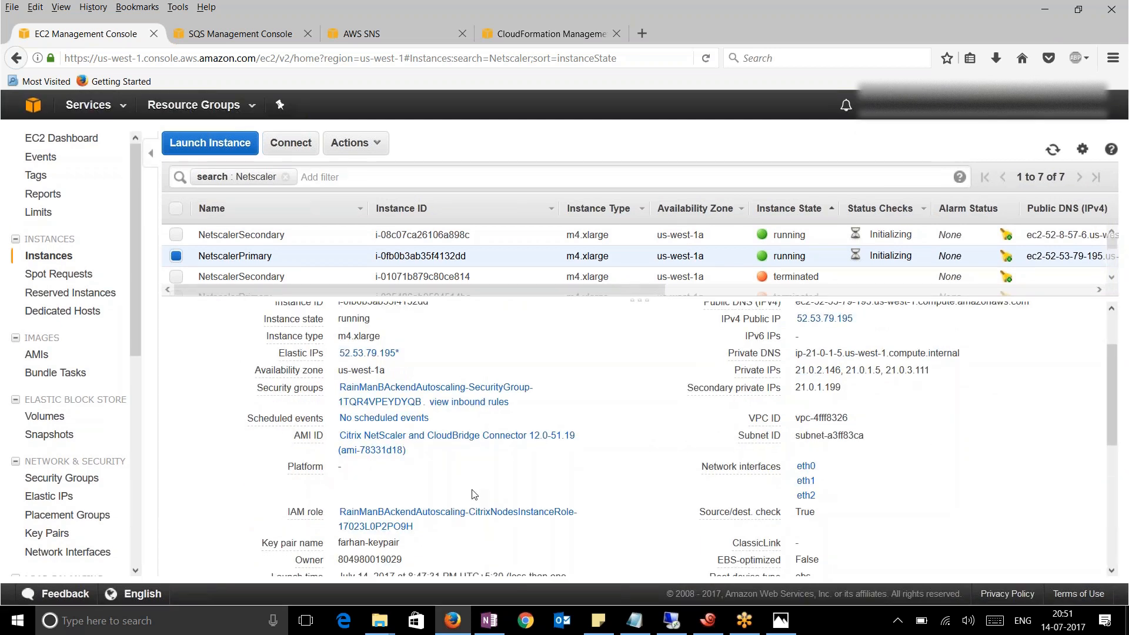
scroll(486, 501, "down", 2)
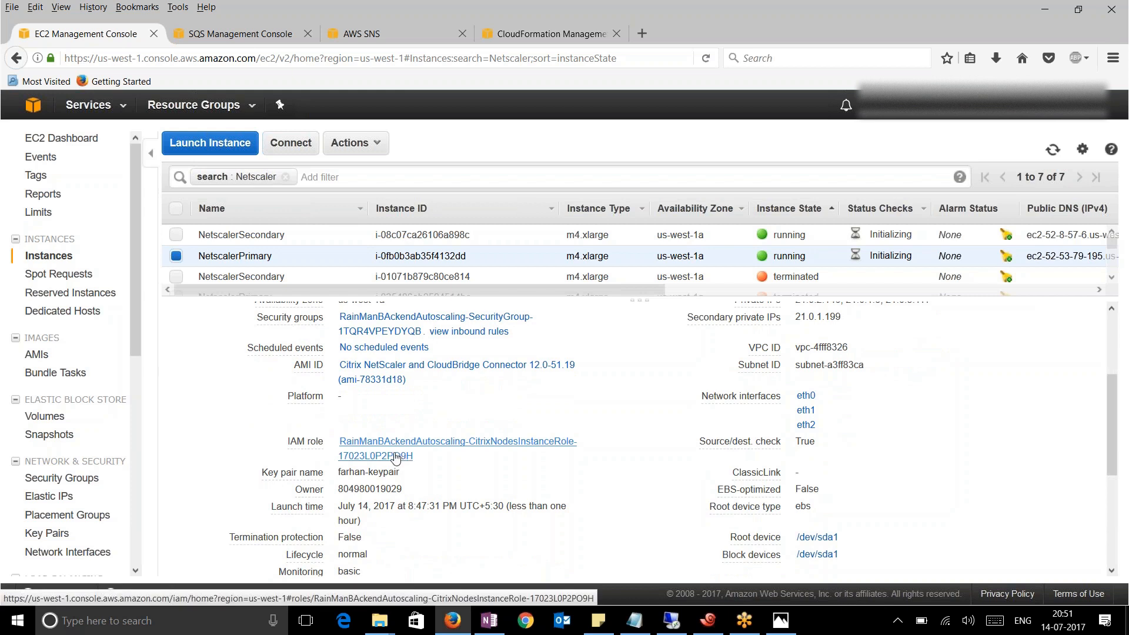
left_click(396, 457)
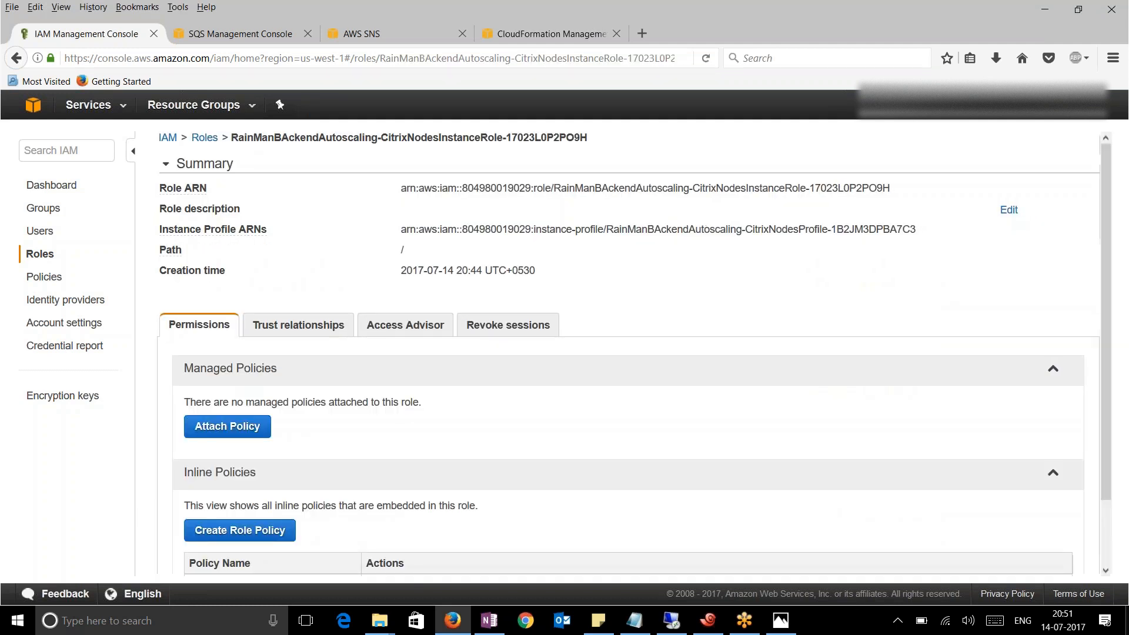
scroll(491, 430, "down", 2)
Review the Citrixnode policy's DescribeInstances, network-interface and autoscaling permissions, then go back
left_click(453, 515)
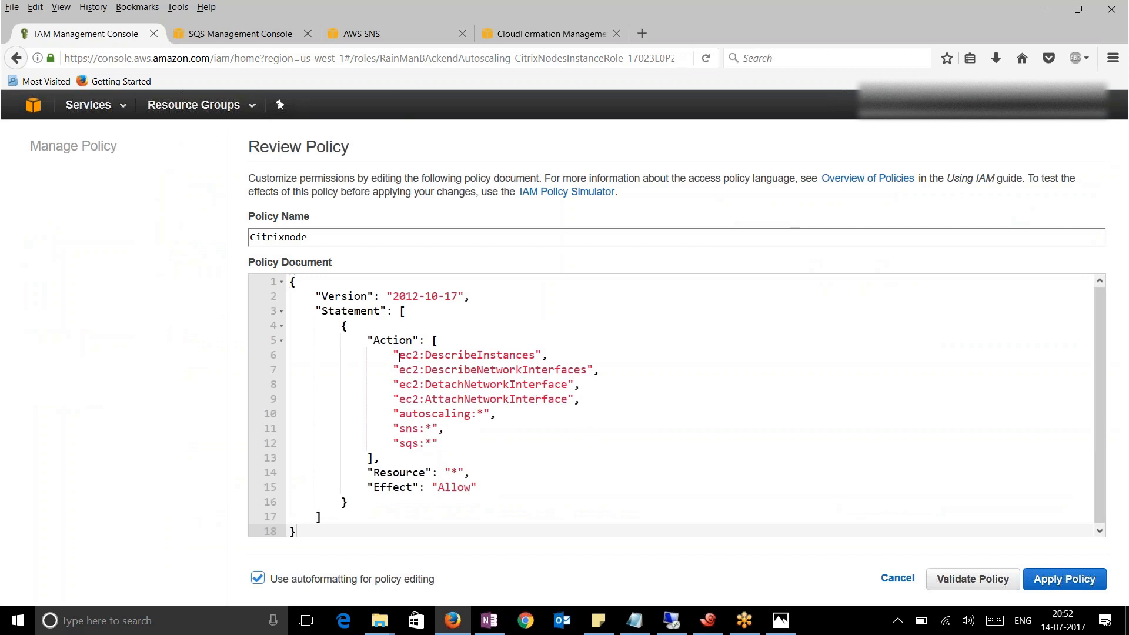
left_click_drag(398, 358, 445, 443)
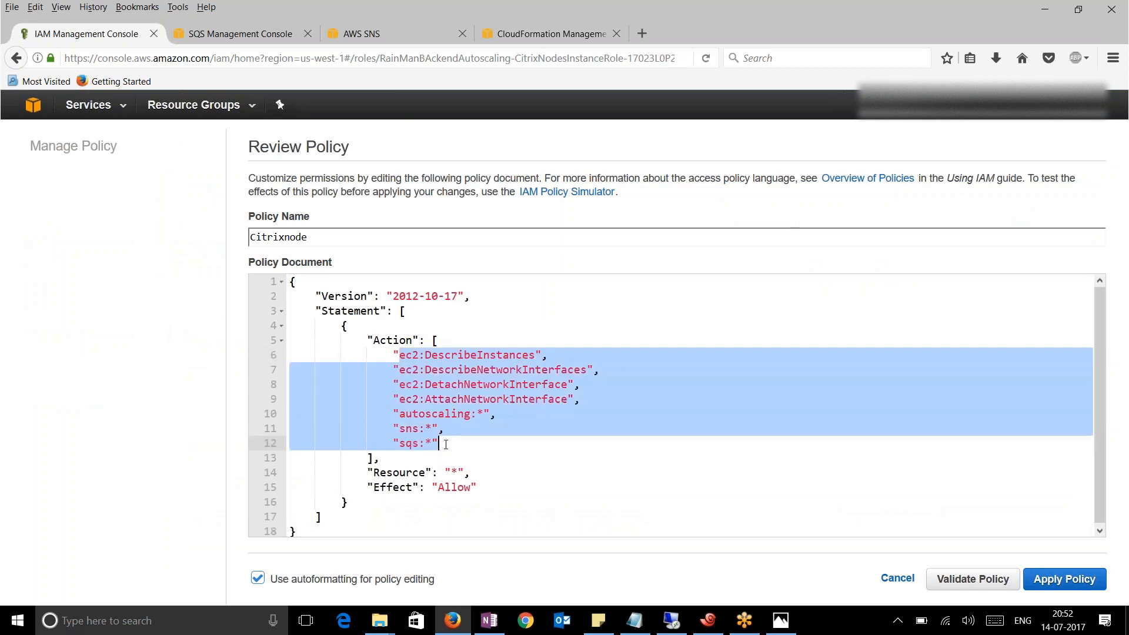
left_click(513, 435)
left_click_drag(457, 355, 529, 356)
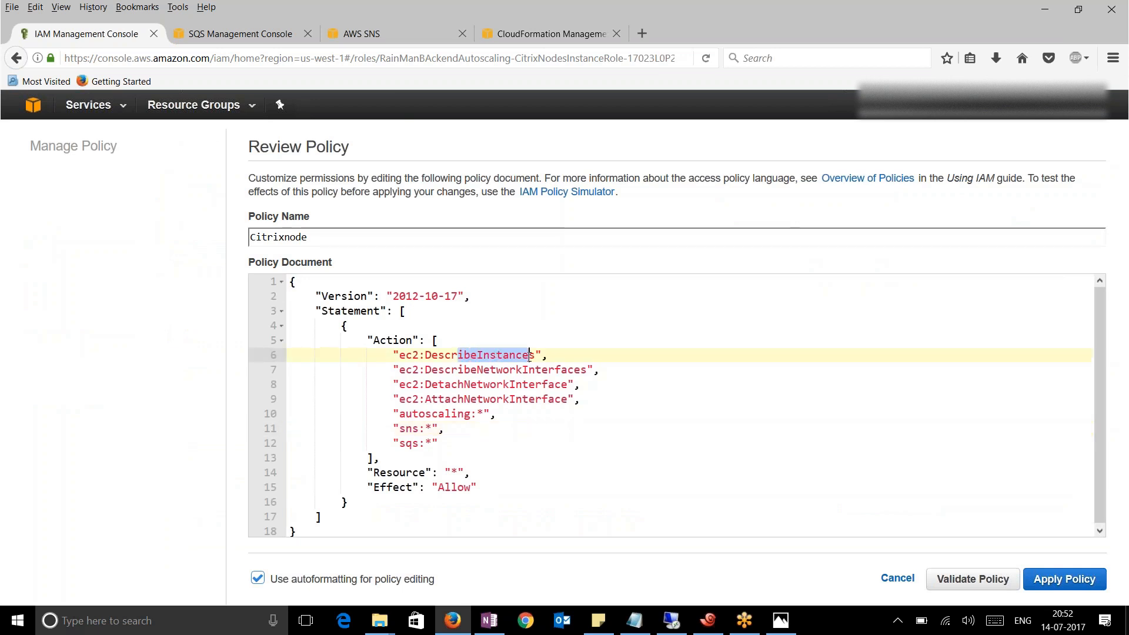
left_click_drag(471, 369, 503, 386)
left_click_drag(574, 398, 400, 370)
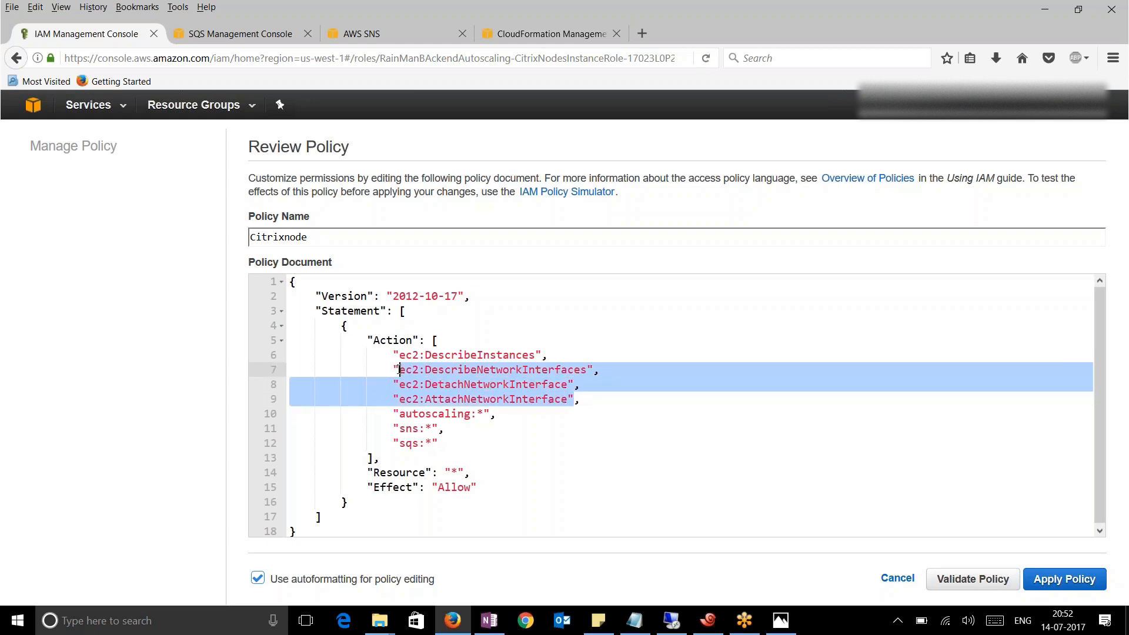
left_click(470, 442)
left_click_drag(489, 413, 400, 430)
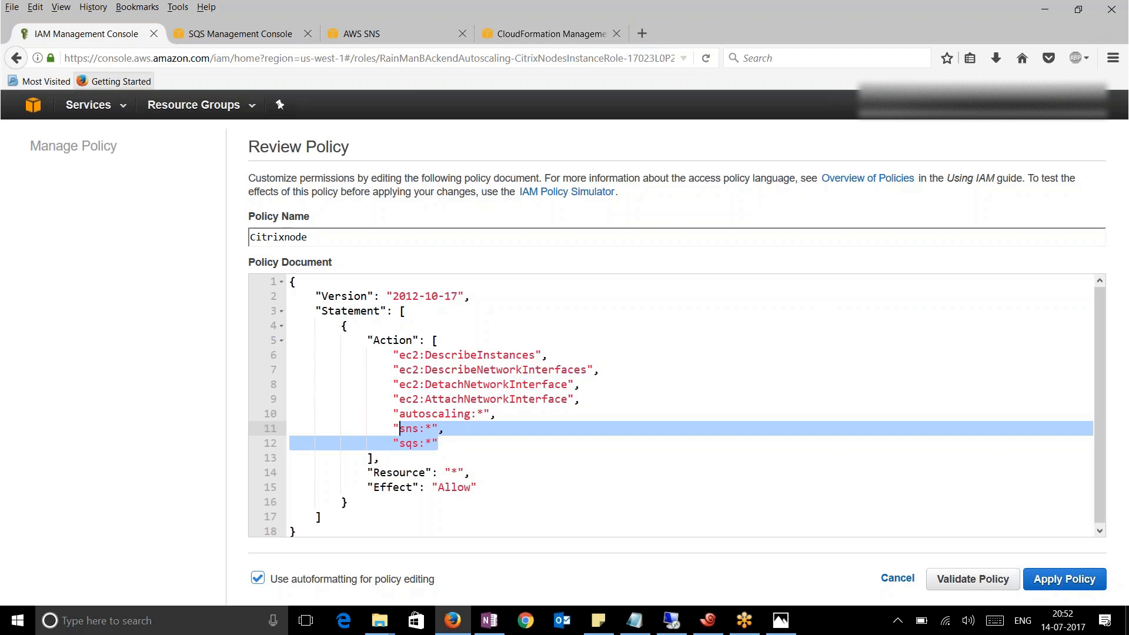
left_click(27, 63)
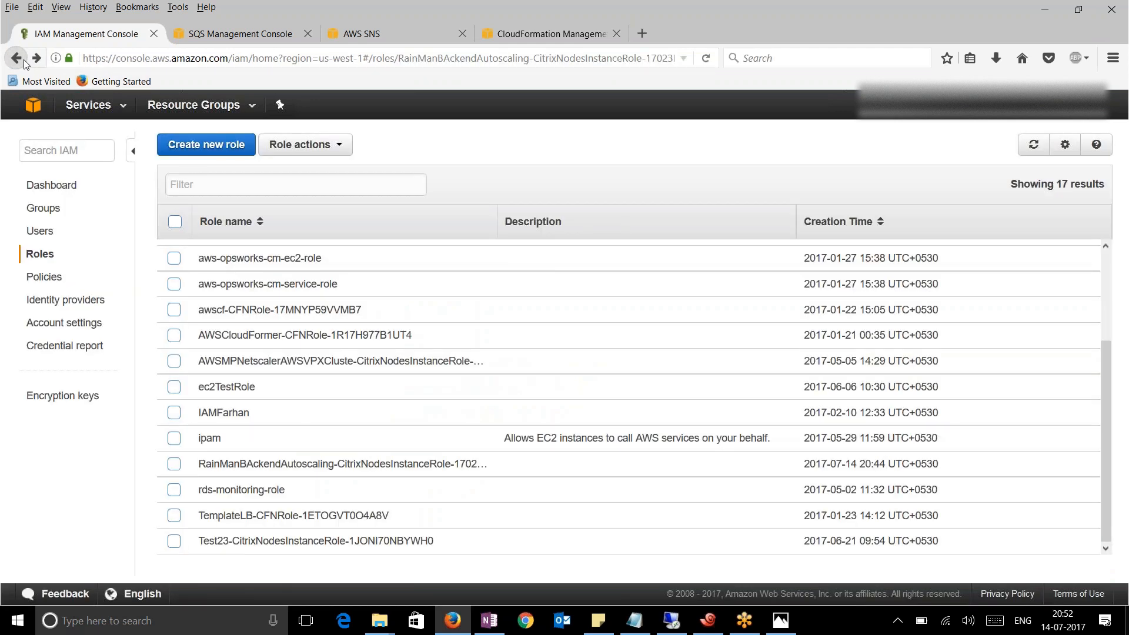
Back in EC2 Instances, select NetscalerPrimary's Elastic IP 52.53.79.195 for copying
left_click(18, 58)
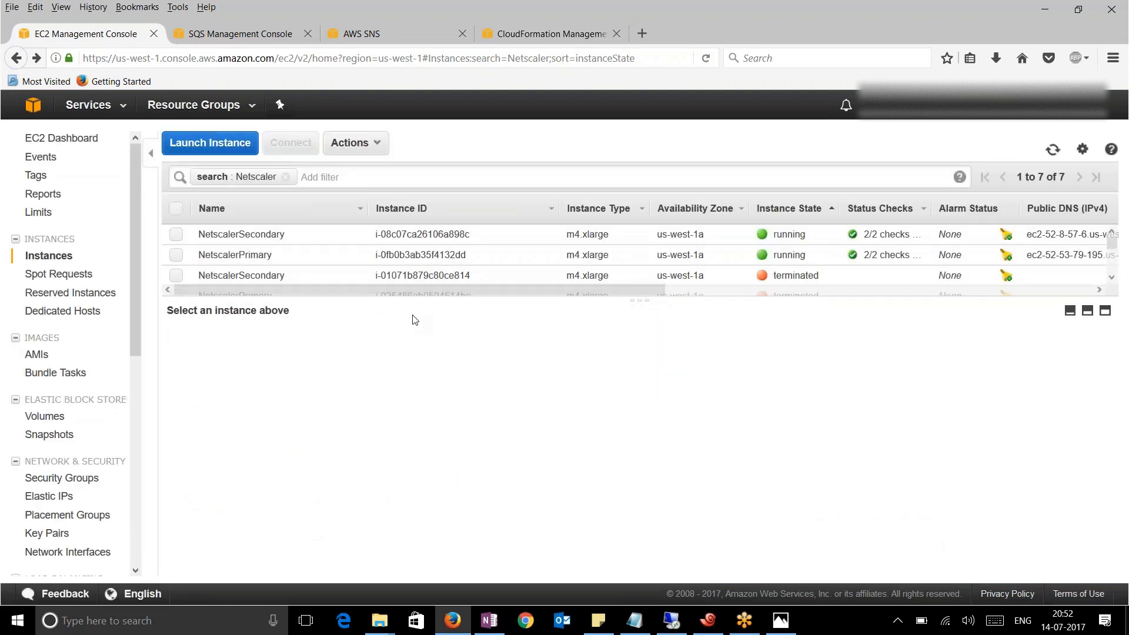
left_click_drag(422, 297, 429, 356)
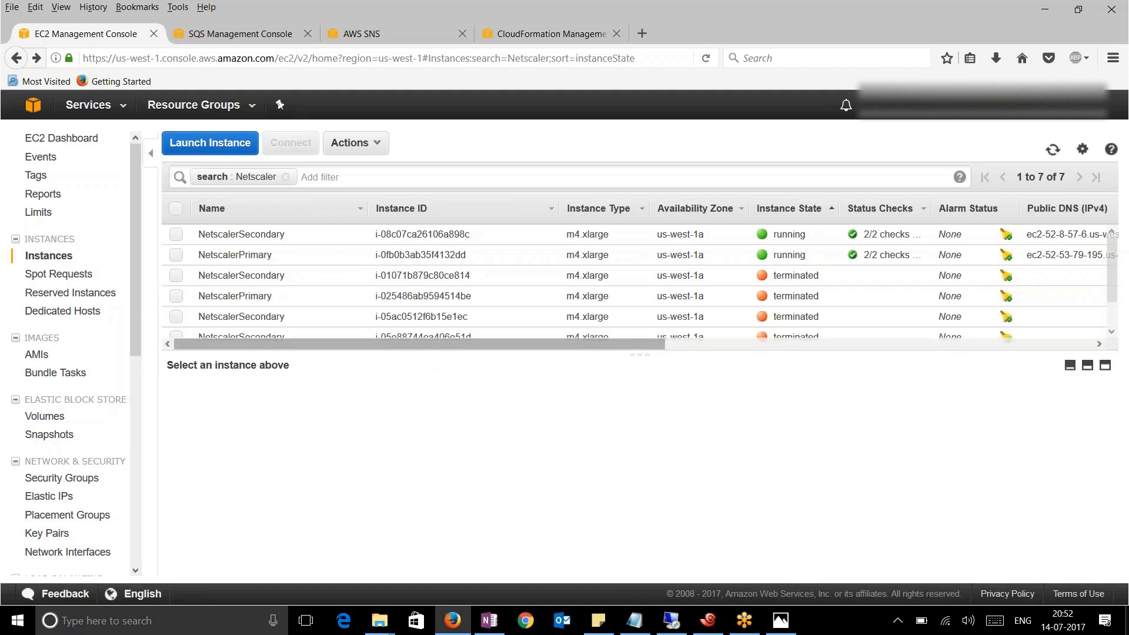
left_click(176, 257)
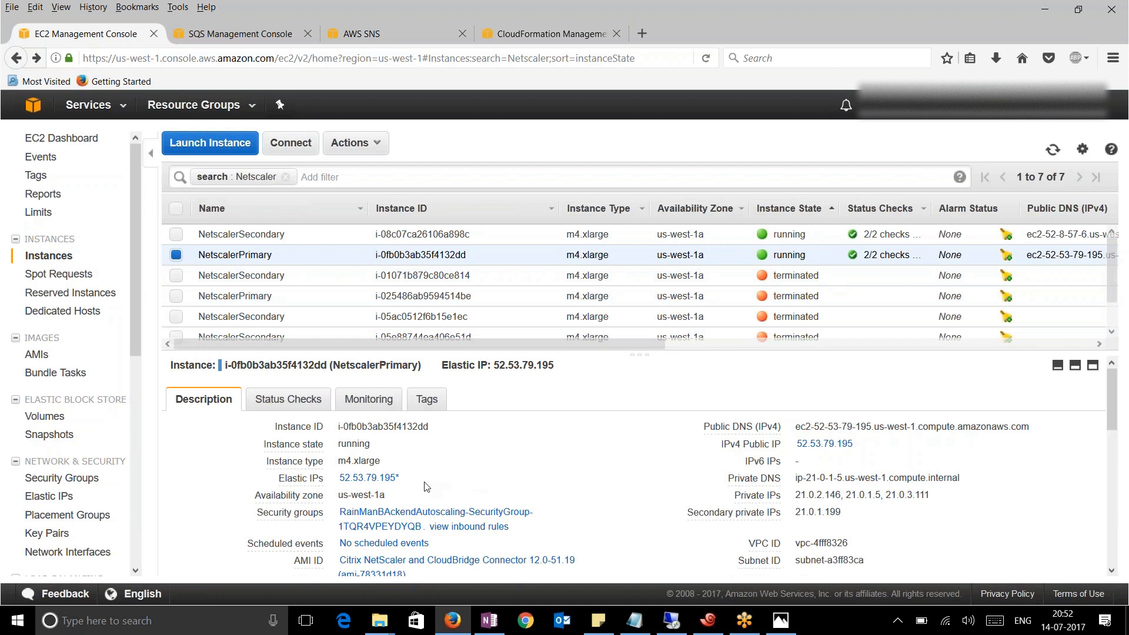
left_click_drag(415, 479, 340, 481)
key("ctrl+c")
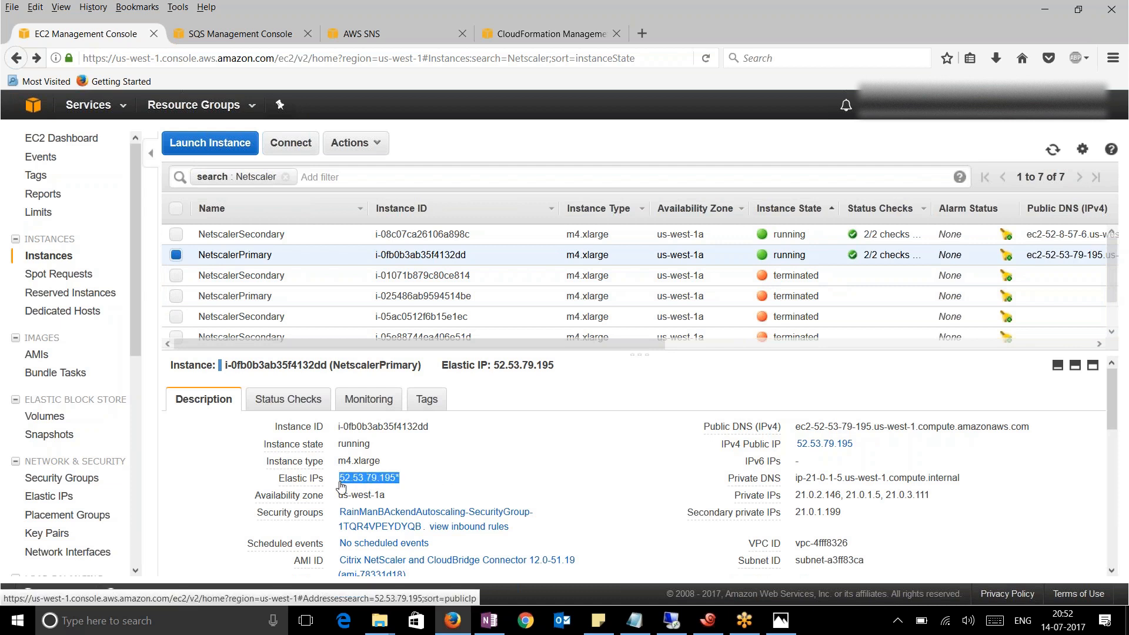
right_click(368, 477)
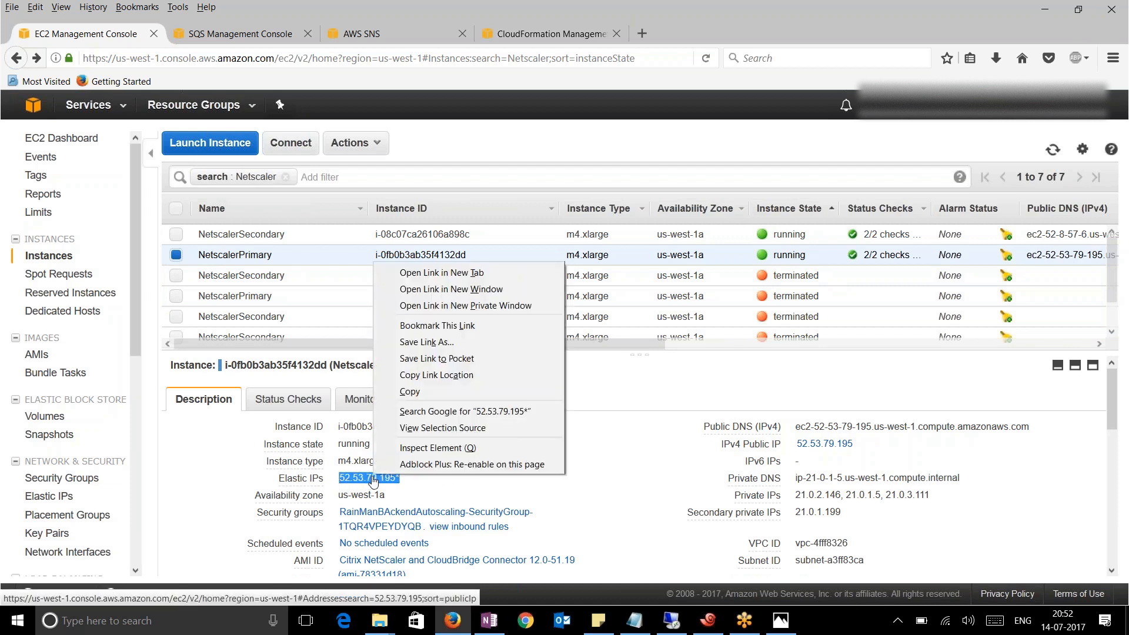
Connect Xshell to 52.53.79.195, accept the host key and enter user name ubuntu
left_click(430, 390)
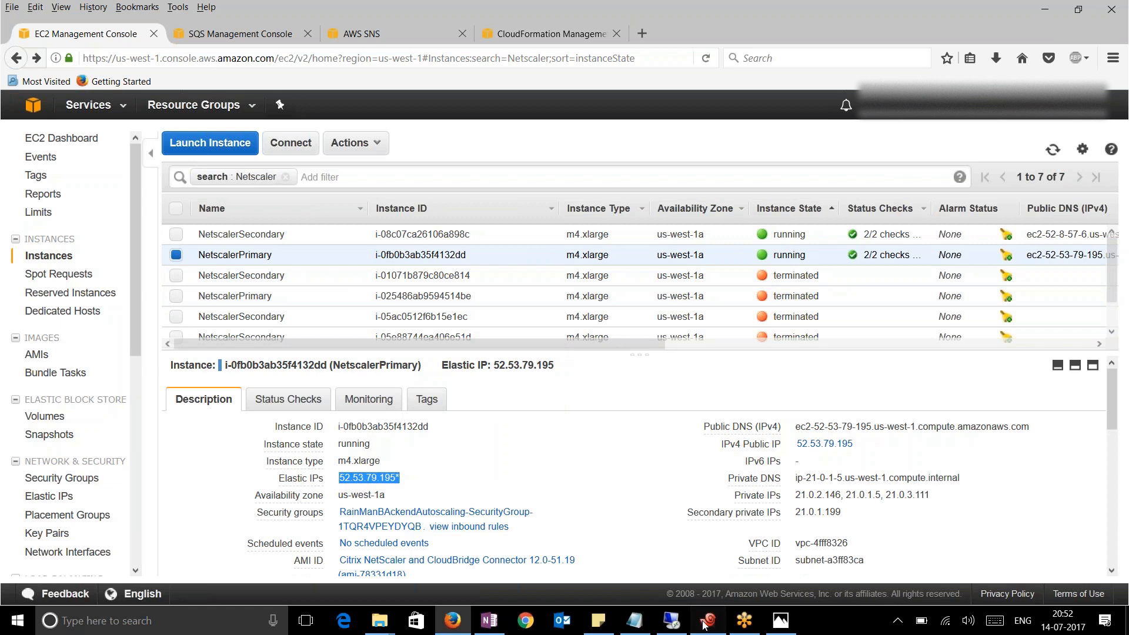
left_click(707, 622)
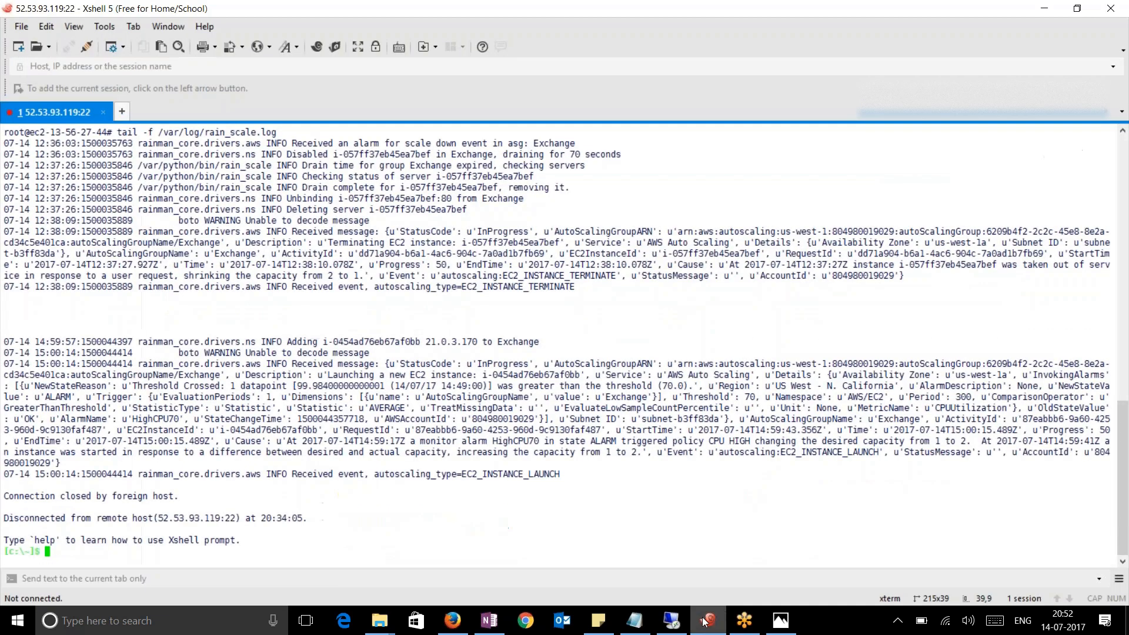
left_click(122, 111)
left_click(104, 111)
left_click(160, 72)
key("ctrl+v")
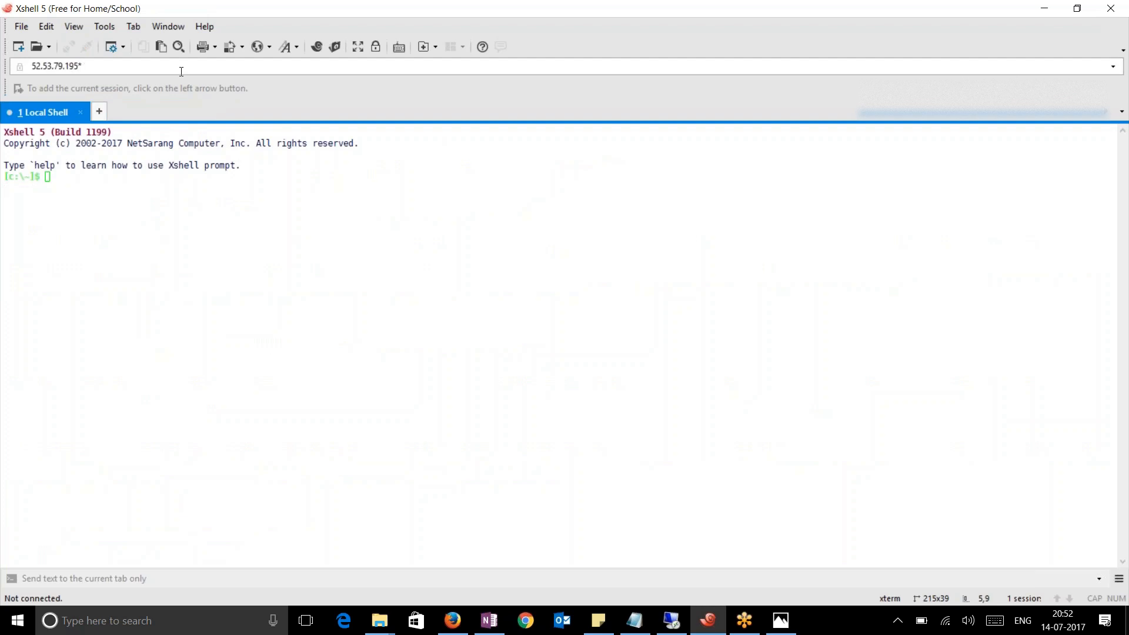
key("Return")
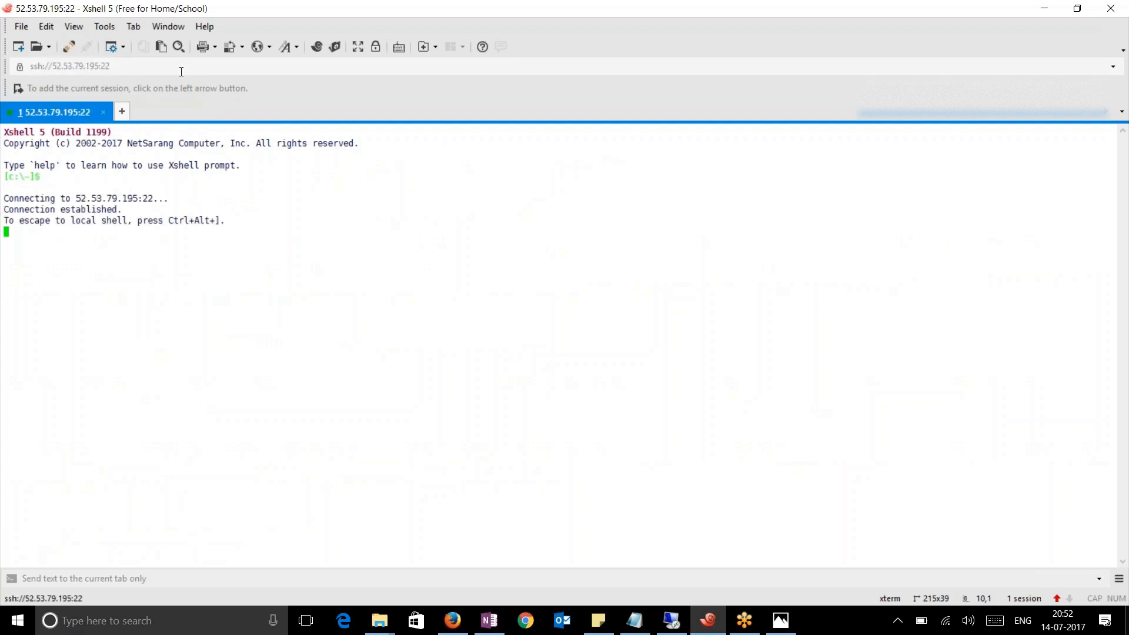
key("Return")
type("ubuntu")
key("Return")
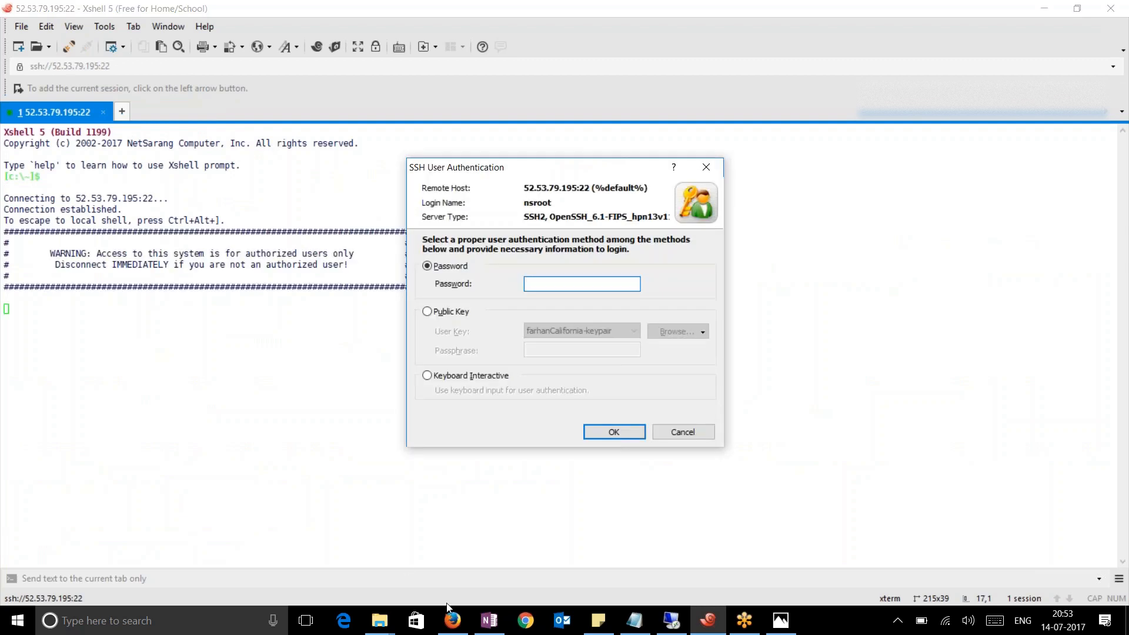
Log in using NetscalerPrimary's instance ID as the password and confirm the NetScaler prompt
left_click(453, 620)
left_click_drag(447, 428, 339, 428)
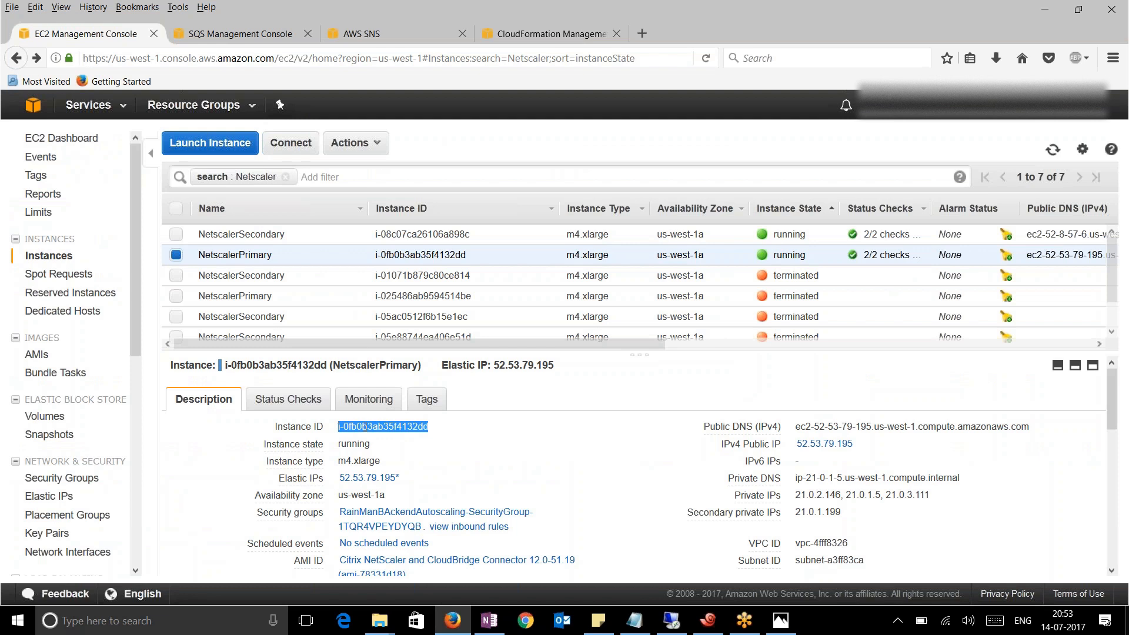
right_click(367, 427)
left_click(382, 437)
left_click(709, 621)
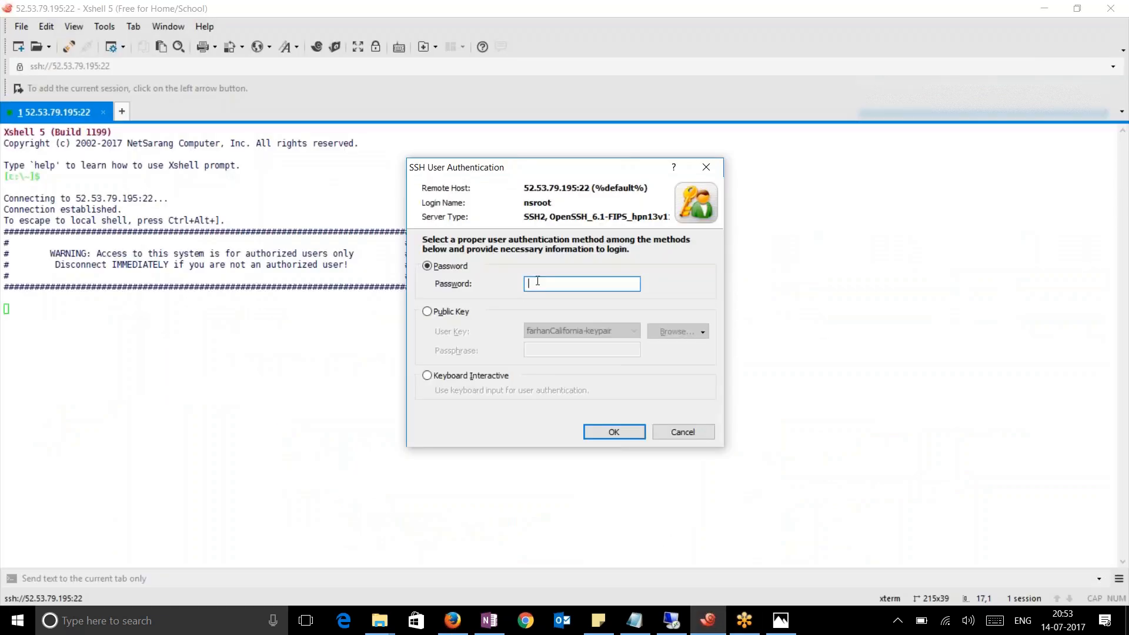
key("ctrl+v")
left_click(611, 433)
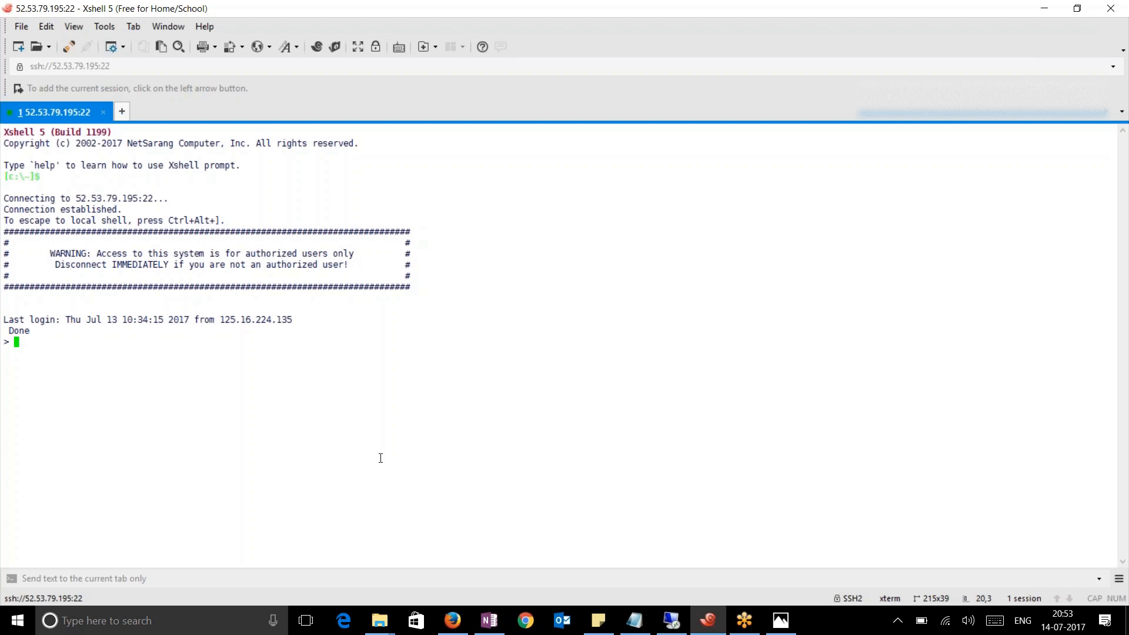
key("Return")
key("Return")
left_click(453, 621)
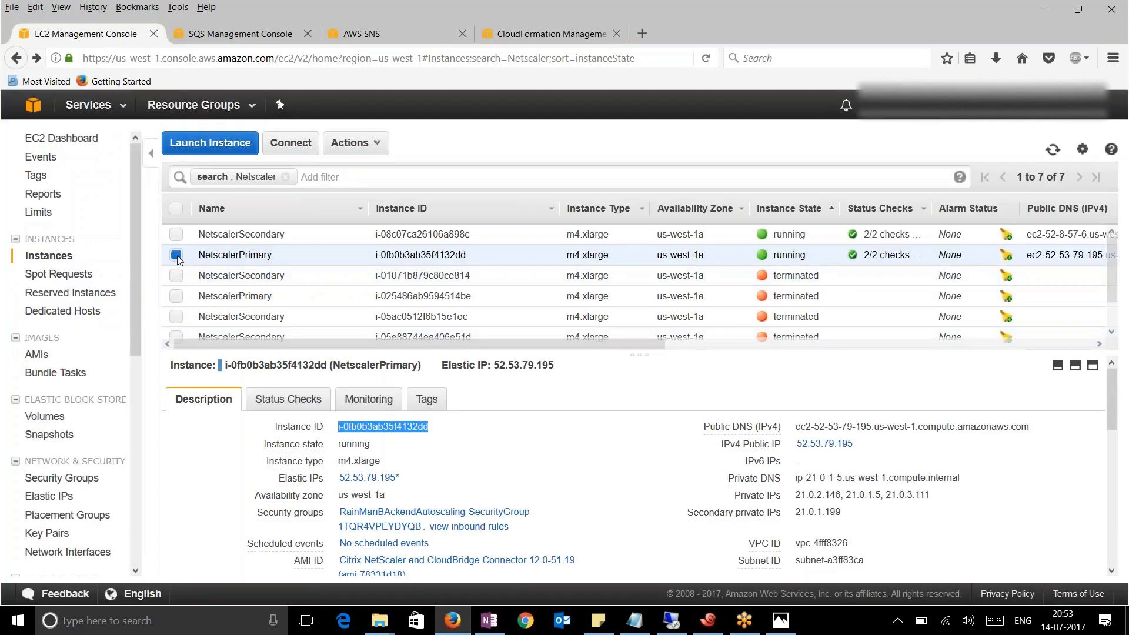
Open a second Xshell tab connecting to NetscalerSecondary's Elastic IP 52.8.57.6
left_click(176, 255)
left_click(176, 234)
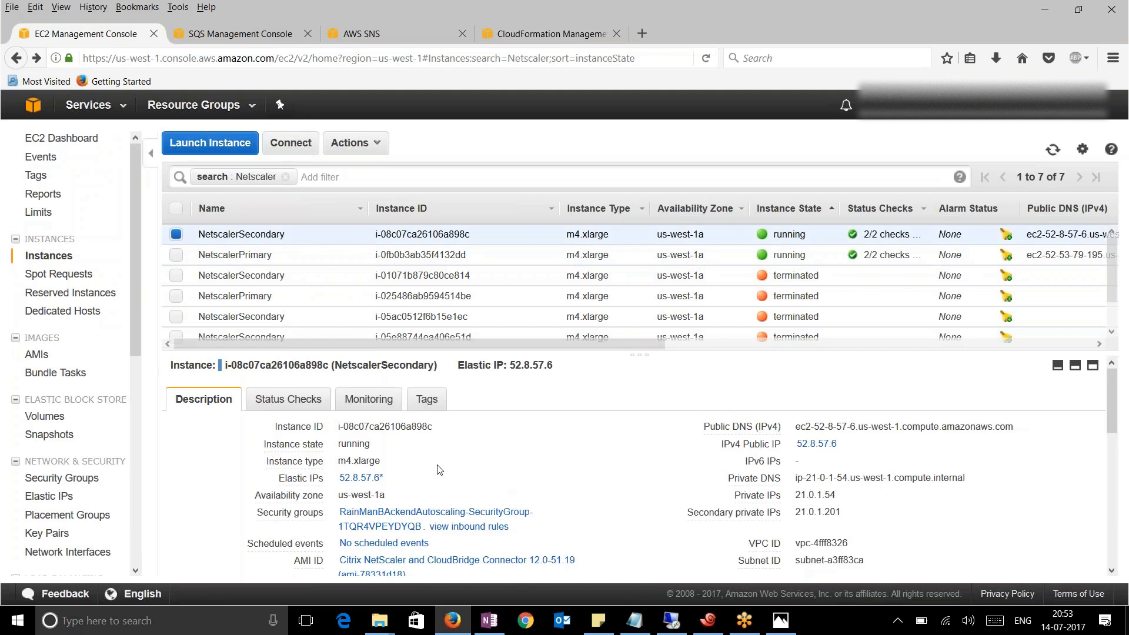
left_click_drag(415, 479, 339, 478)
right_click(362, 478)
left_click(412, 385)
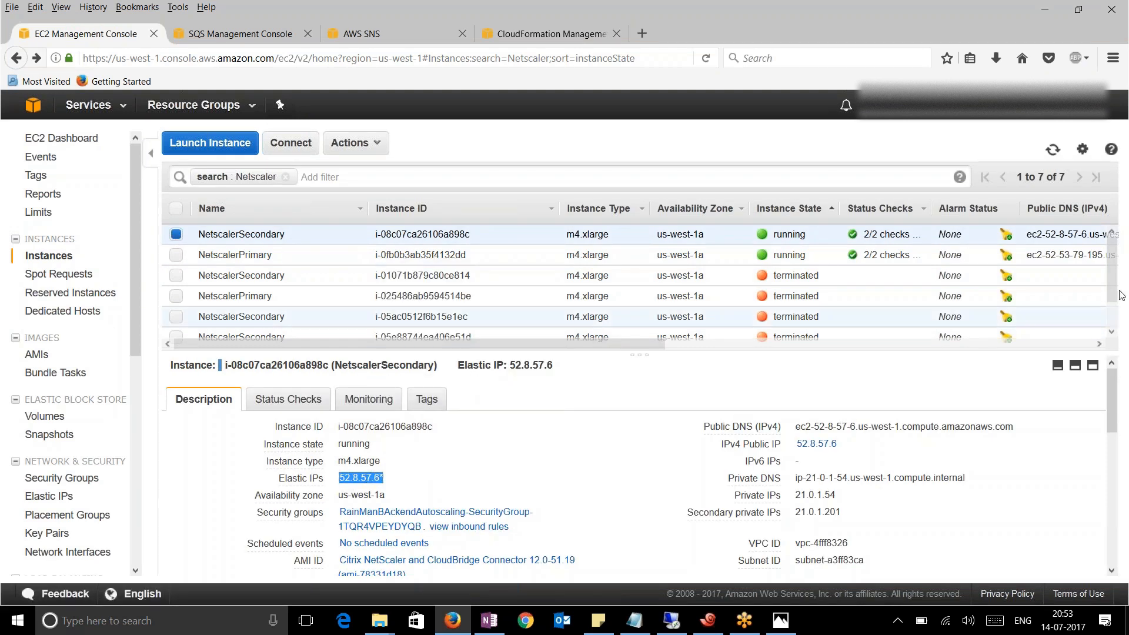
left_click(708, 621)
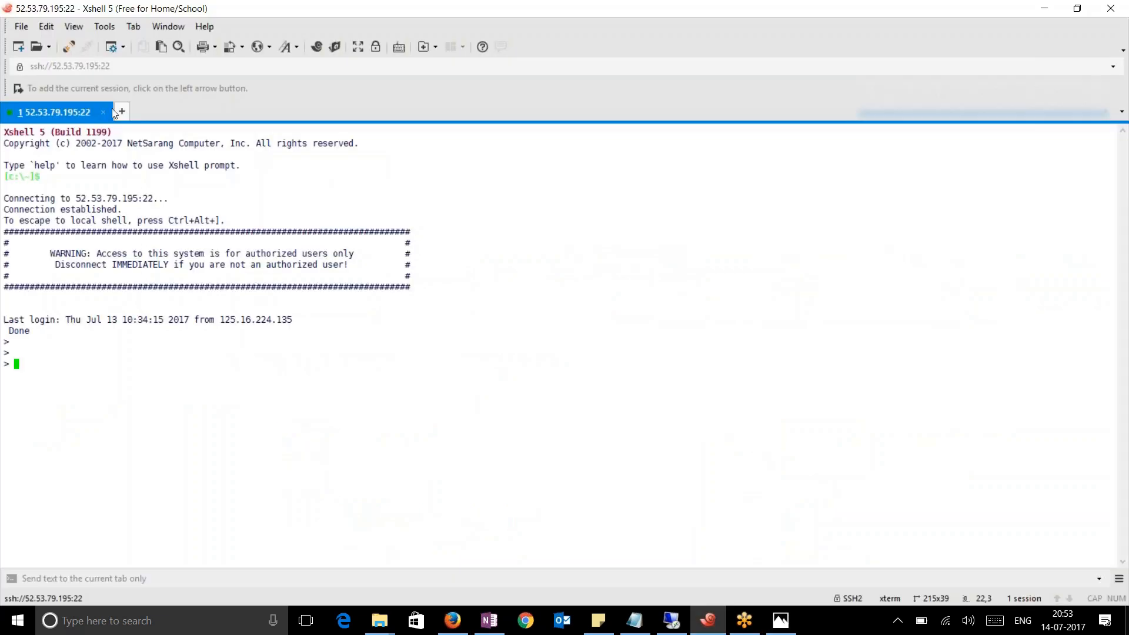
left_click(123, 111)
left_click(173, 67)
key("ctrl+v")
key("Return")
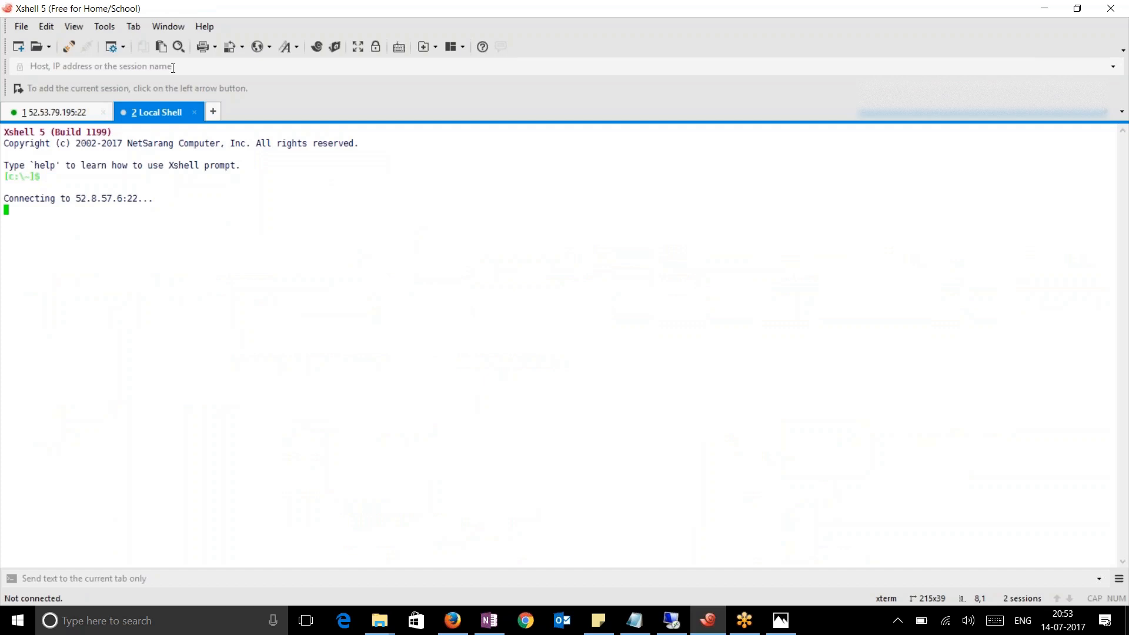
Accept the host key and log in as nsroot with NetscalerPrimary's instance ID as password
left_click(449, 622)
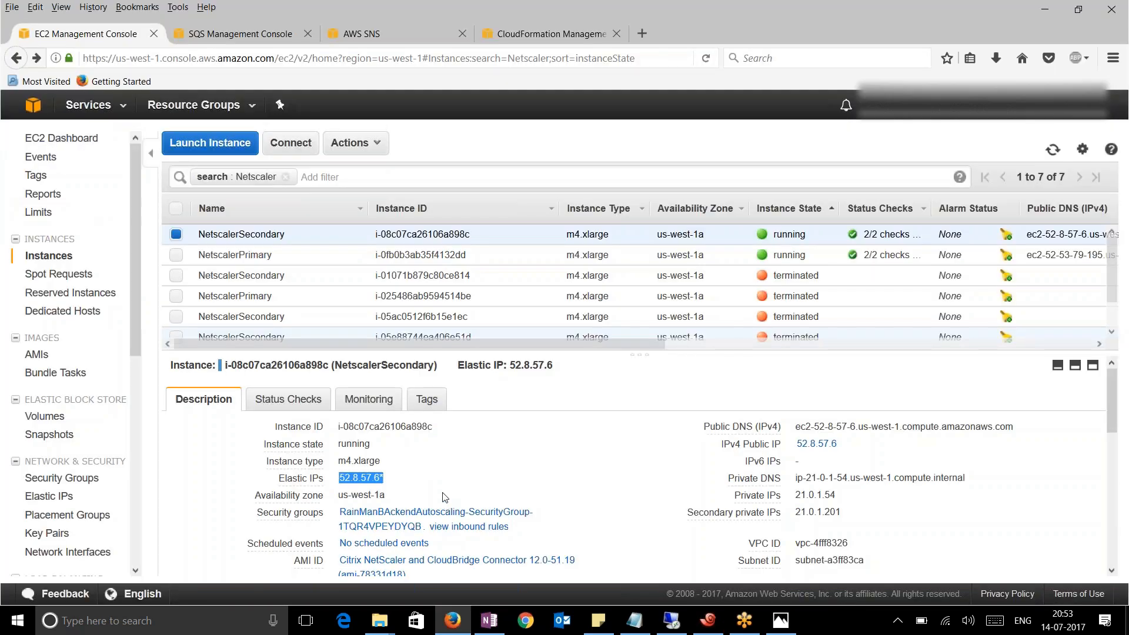
left_click(176, 236)
left_click(176, 254)
left_click_drag(436, 430, 337, 427)
right_click(377, 425)
left_click(394, 436)
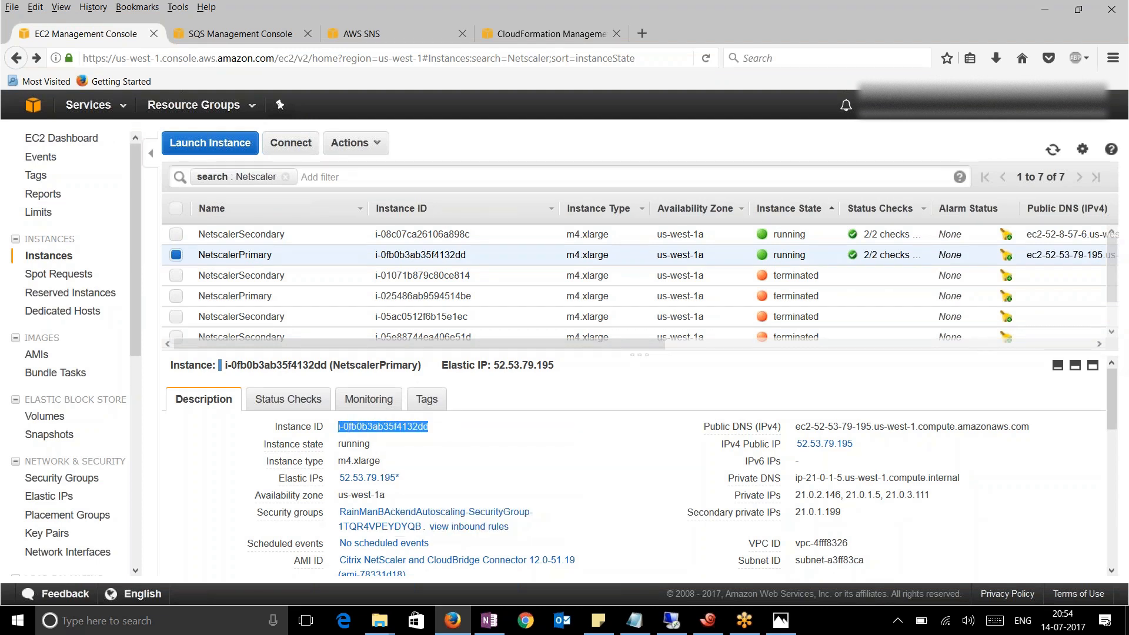
left_click(709, 620)
left_click(593, 379)
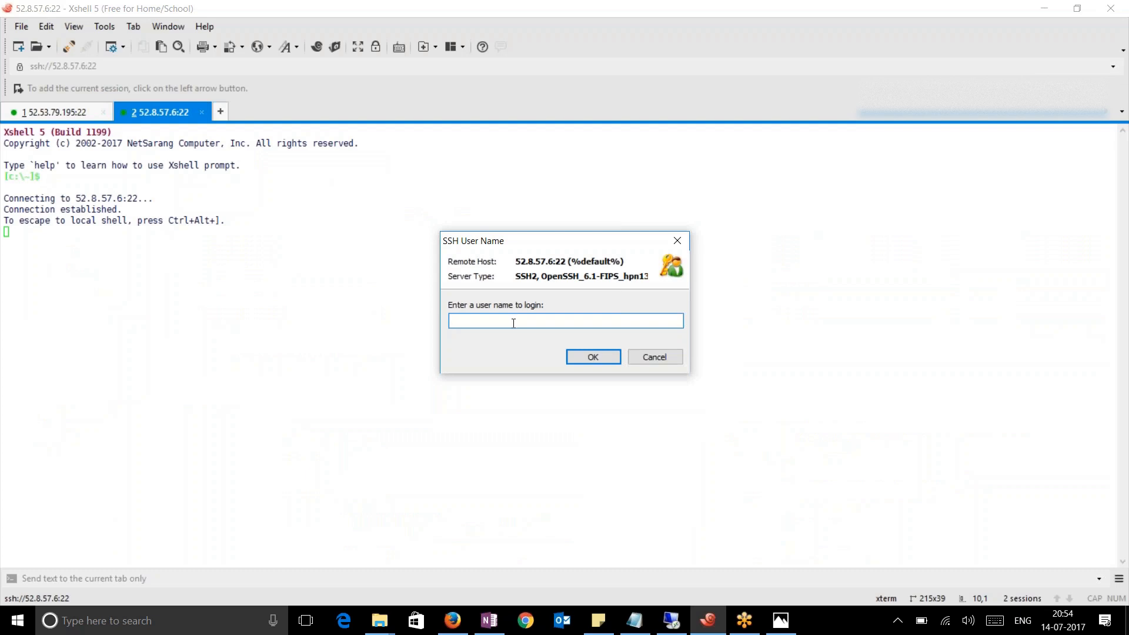
type("nsroot")
key("Return")
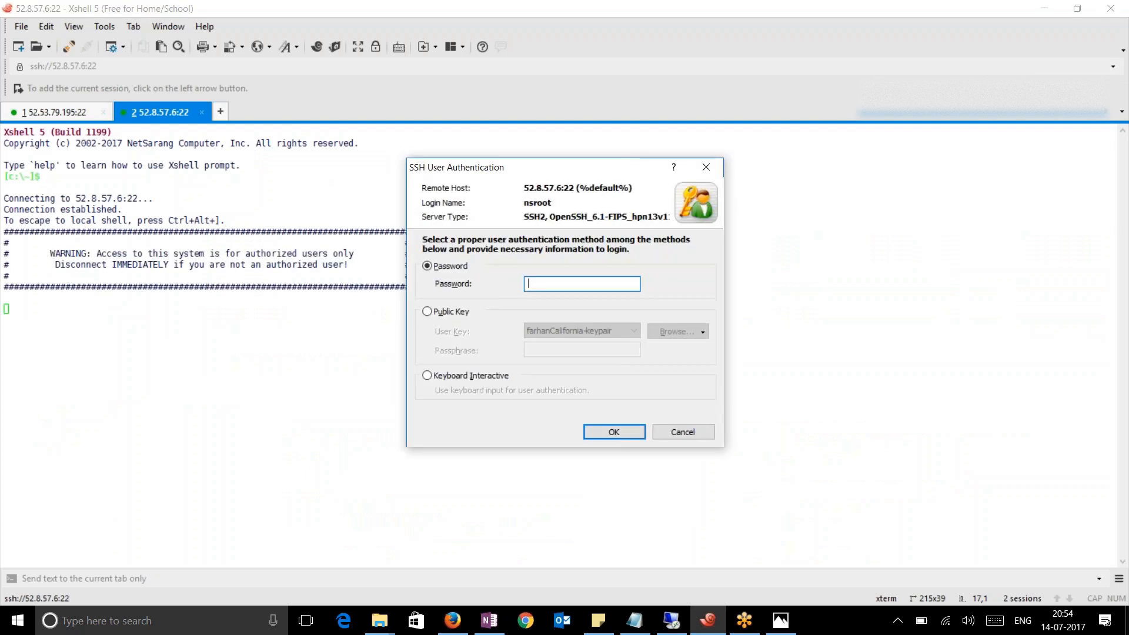
key("ctrl+v")
left_click(617, 435)
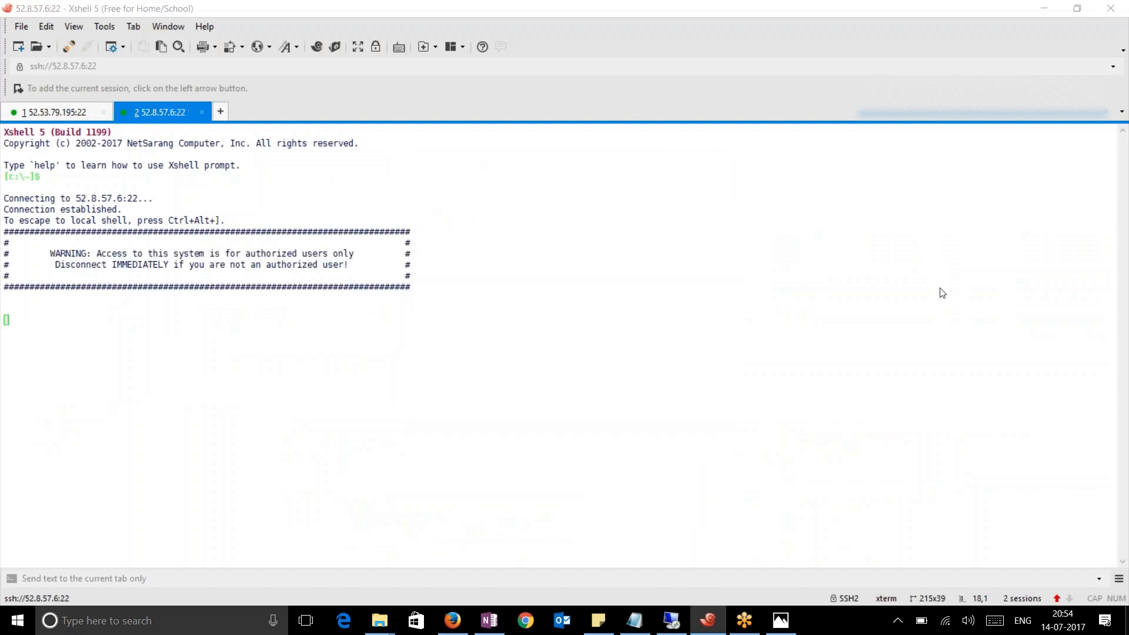
left_click(256, 401)
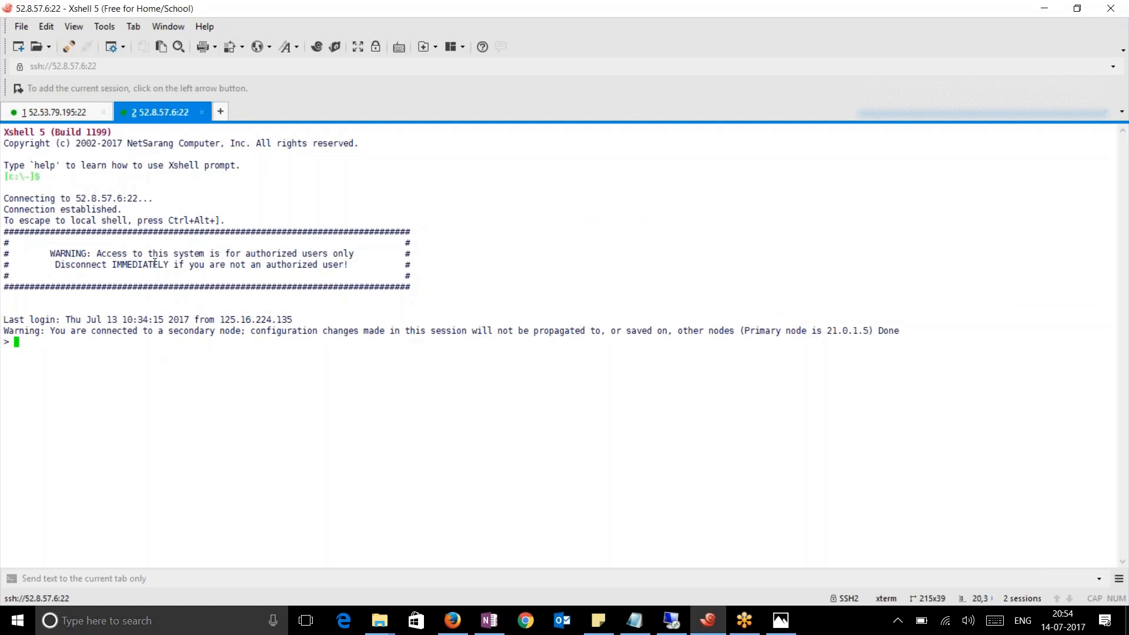
Run 'show ha node' on 52.53.79.195, noting 21.0.1.5 as Primary and node 2 at 21.0.1.54
left_click(59, 112)
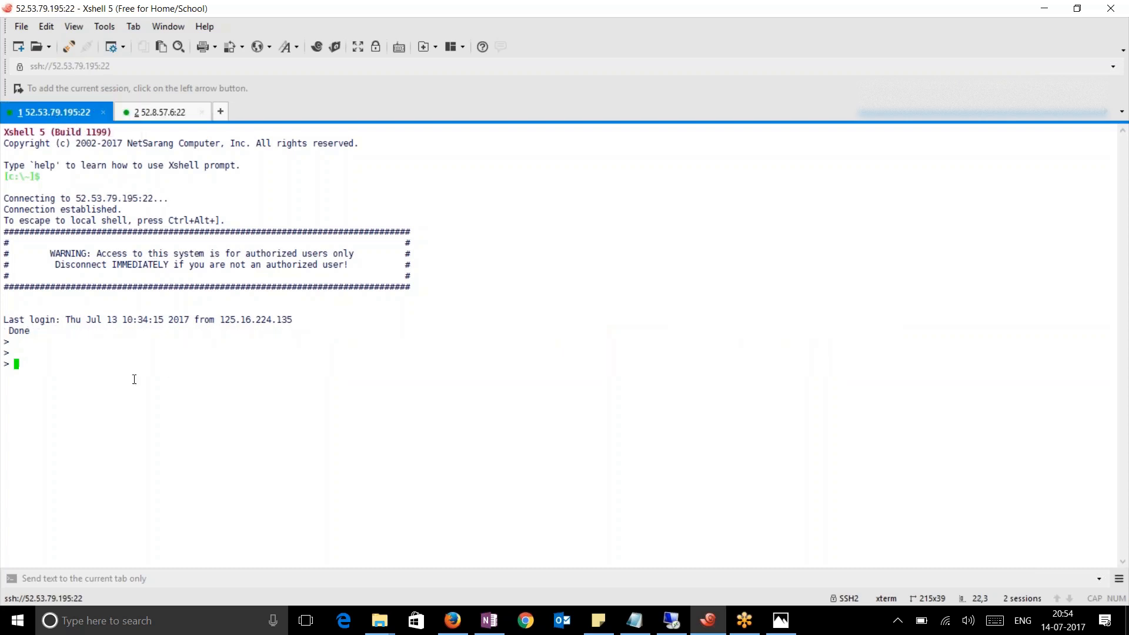
type("show ha node")
key("Return")
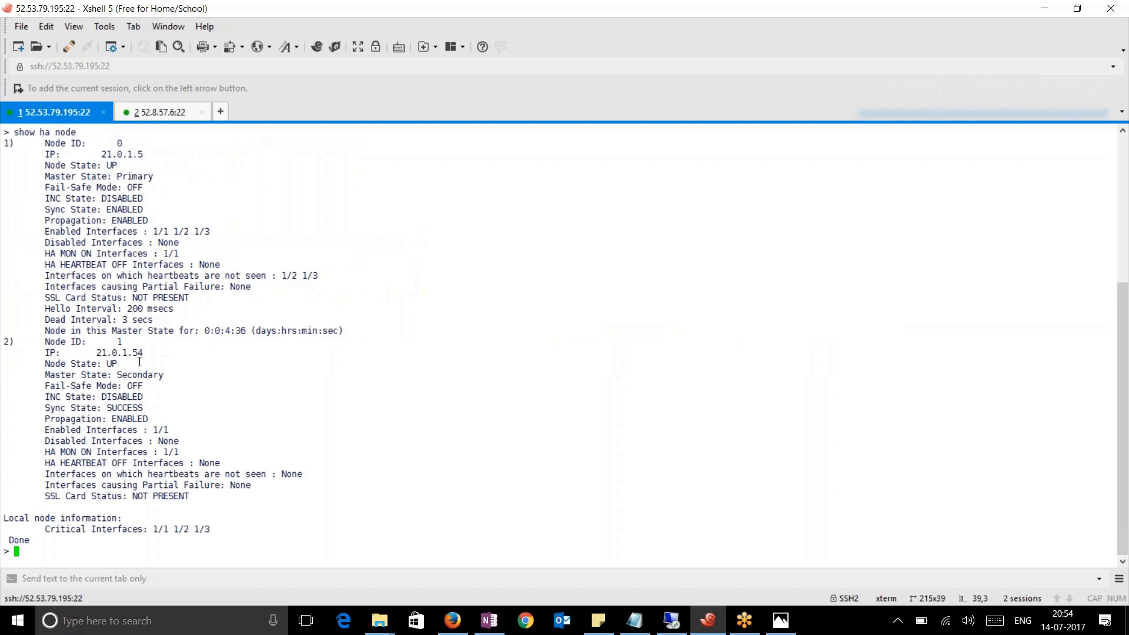
scroll(301, 391, "up", 2)
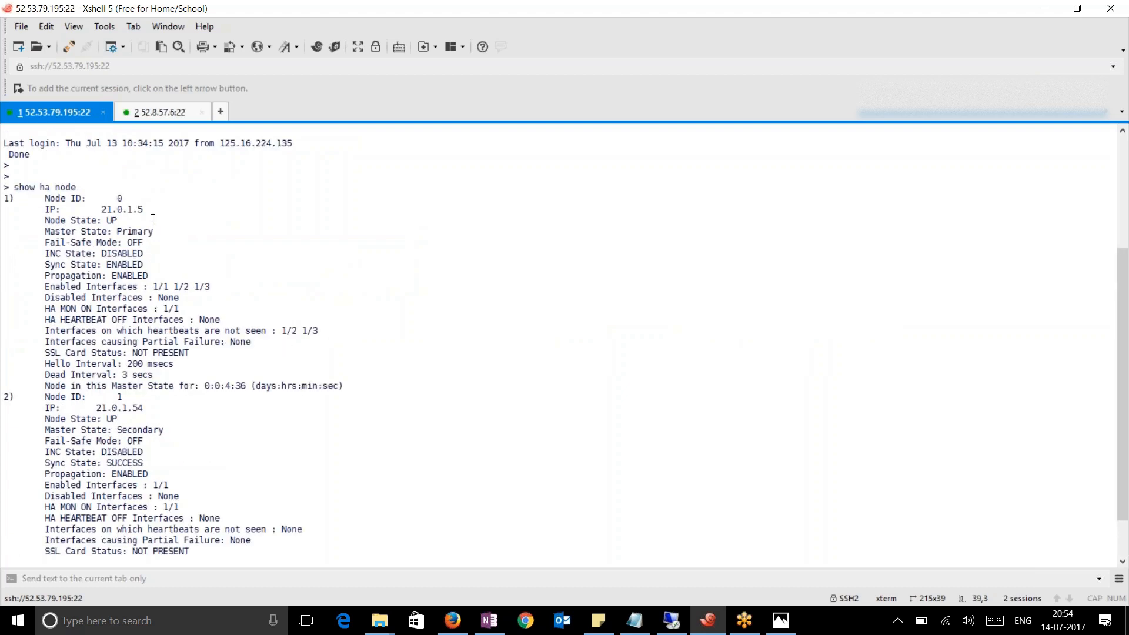
left_click_drag(153, 210, 95, 211)
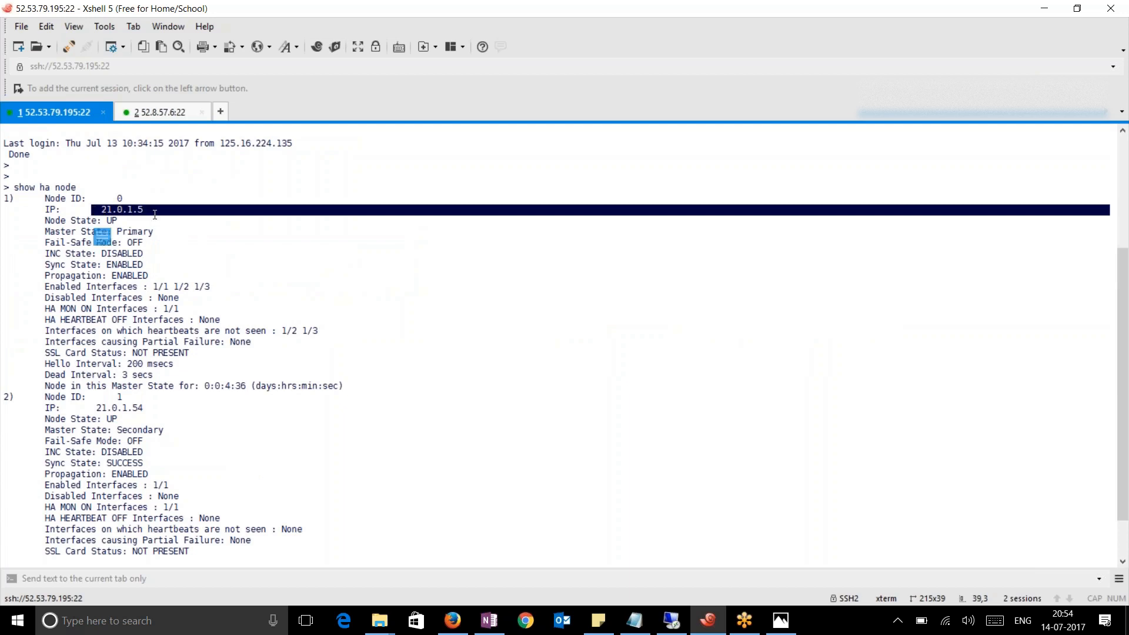
left_click_drag(159, 231, 128, 232)
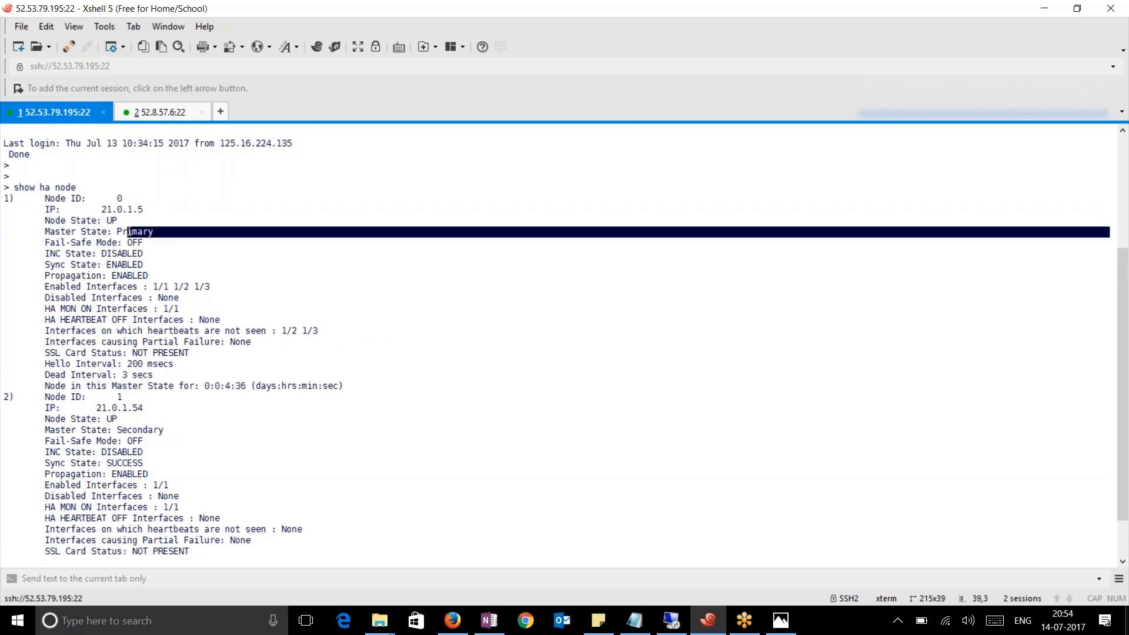
left_click_drag(212, 286, 153, 270)
left_click(206, 278)
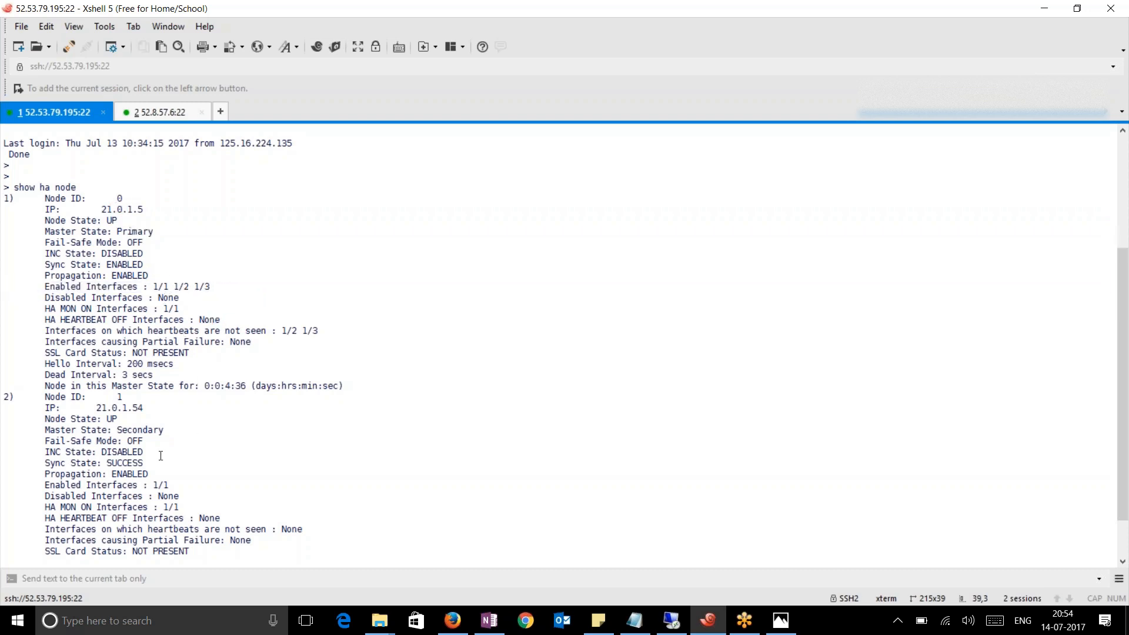
scroll(147, 426, "down", 2)
left_click_drag(97, 353, 150, 353)
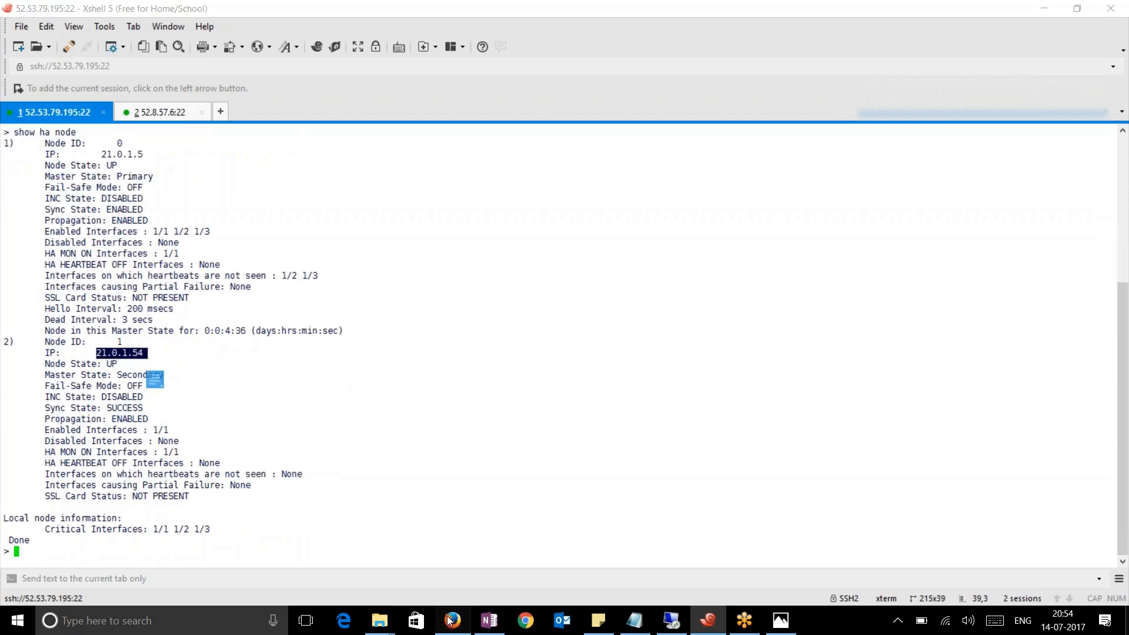
Confirm node 2's IP 21.0.1.54 matches NetscalerSecondary's private IP in the EC2 console
left_click(449, 619)
left_click(176, 255)
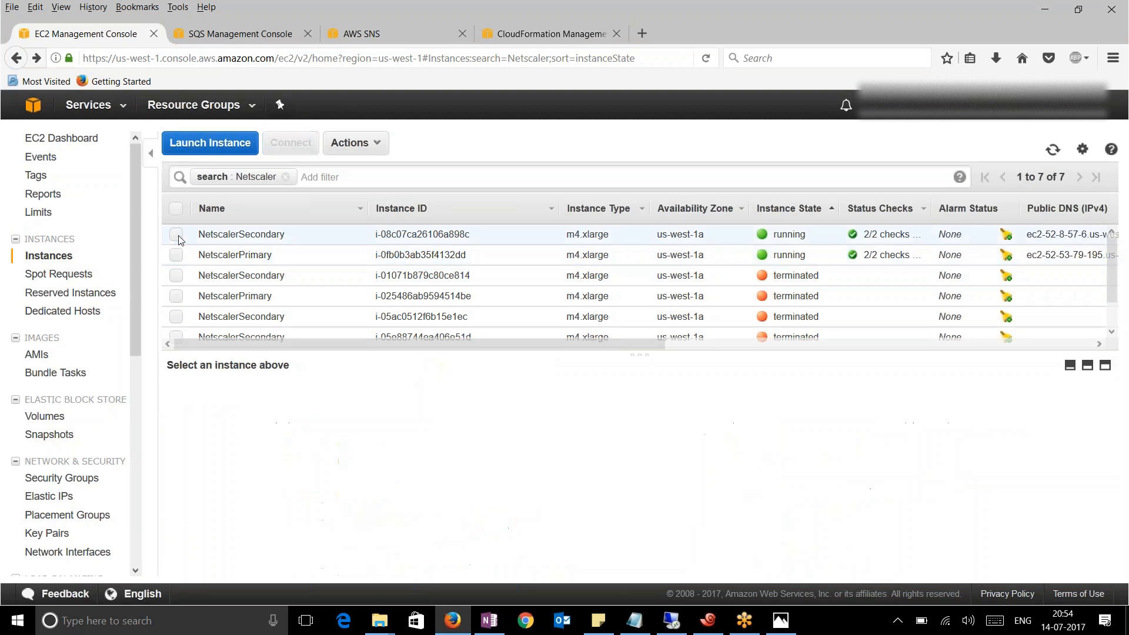
left_click(178, 236)
left_click_drag(847, 499, 797, 496)
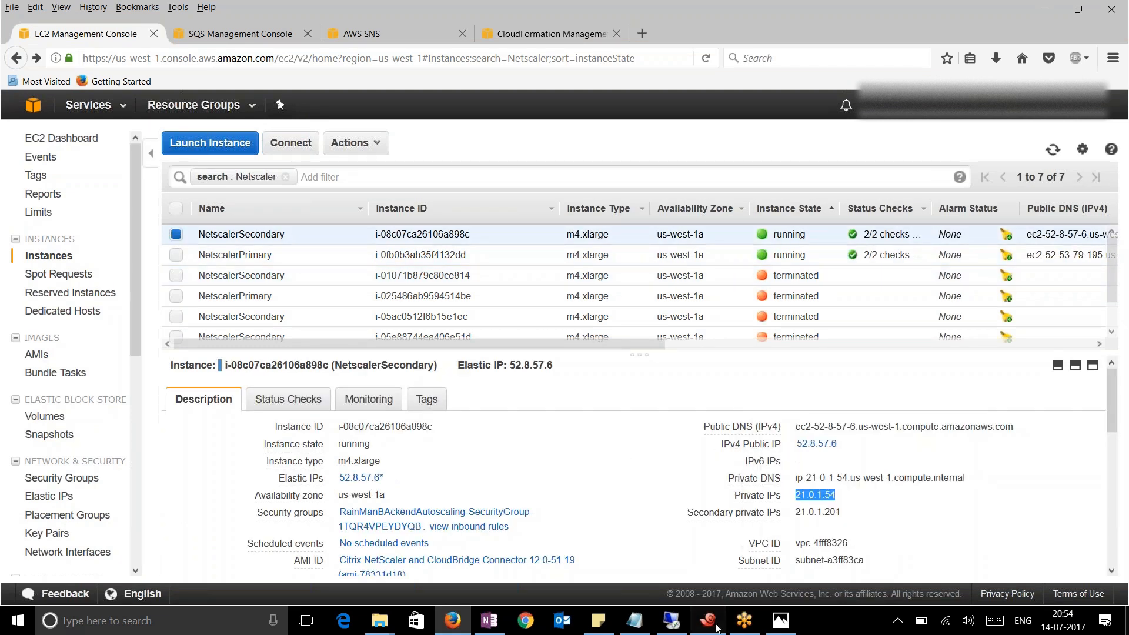
left_click(716, 626)
left_click(162, 336)
left_click_drag(147, 355, 19, 342)
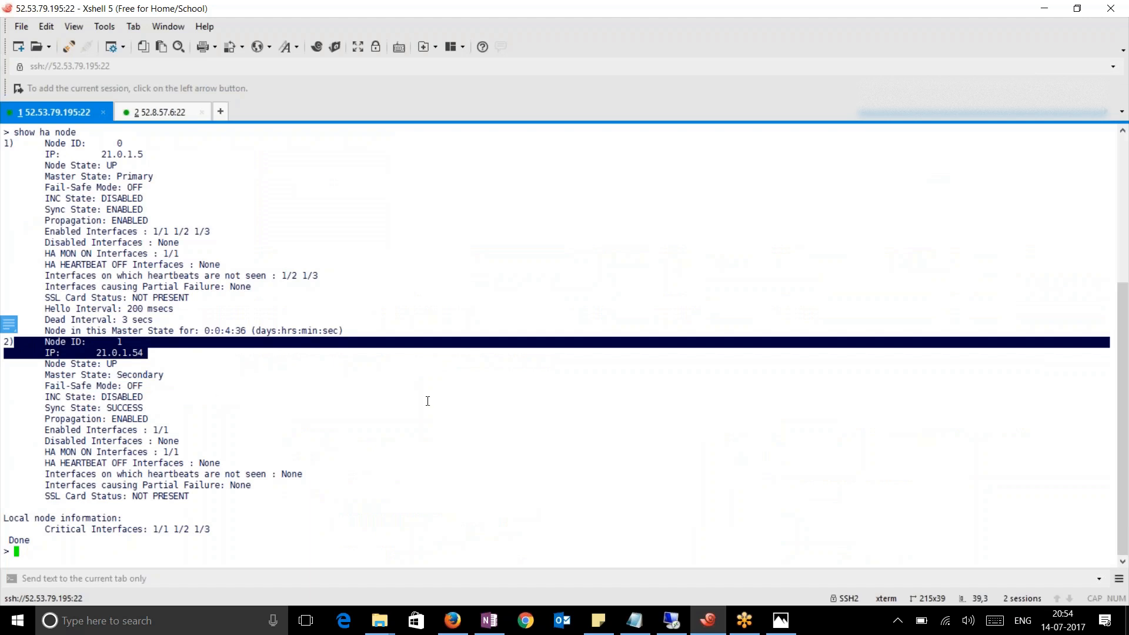
left_click(369, 444)
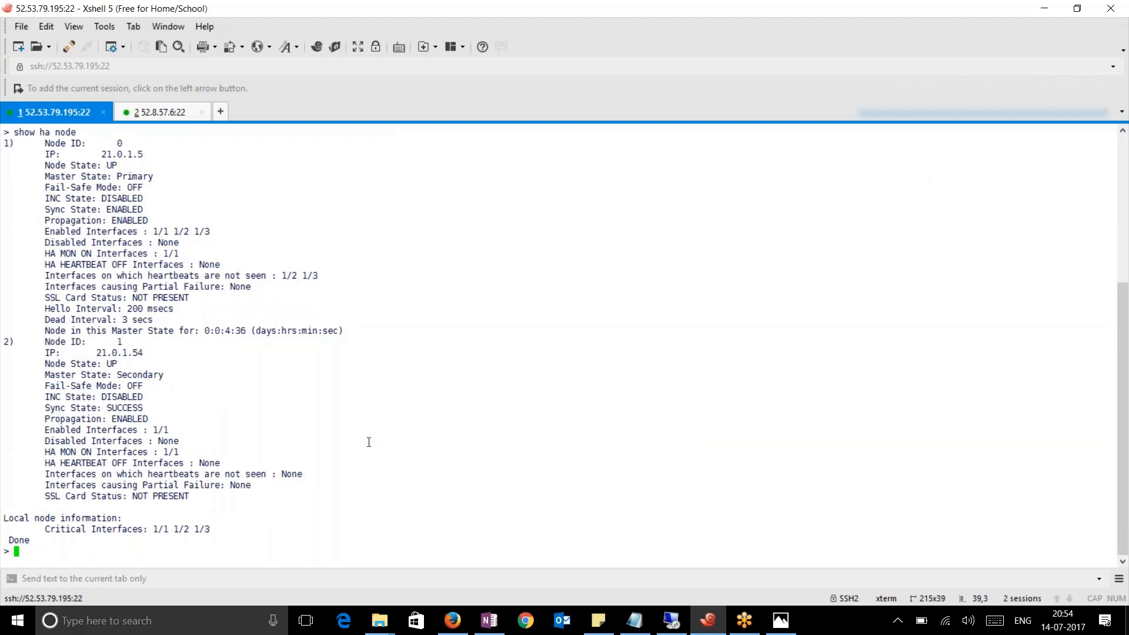
Run 'sh ha node' on the 52.8.57.6 session, then return to the 52.53.79.195 session
left_click(176, 115)
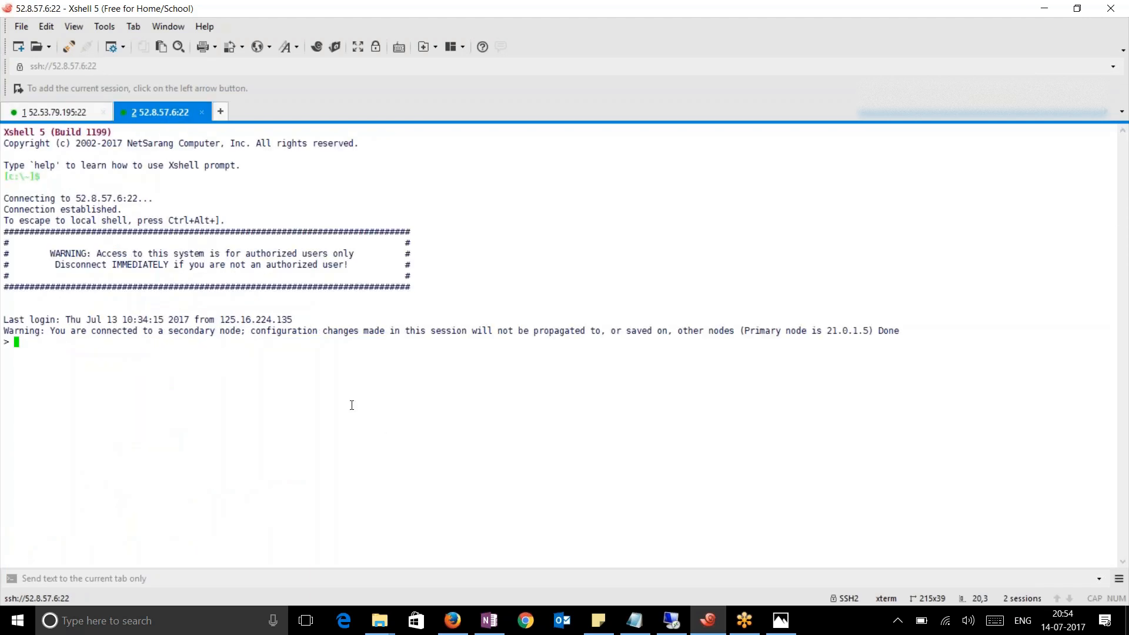
type("sh ha node")
key("Return")
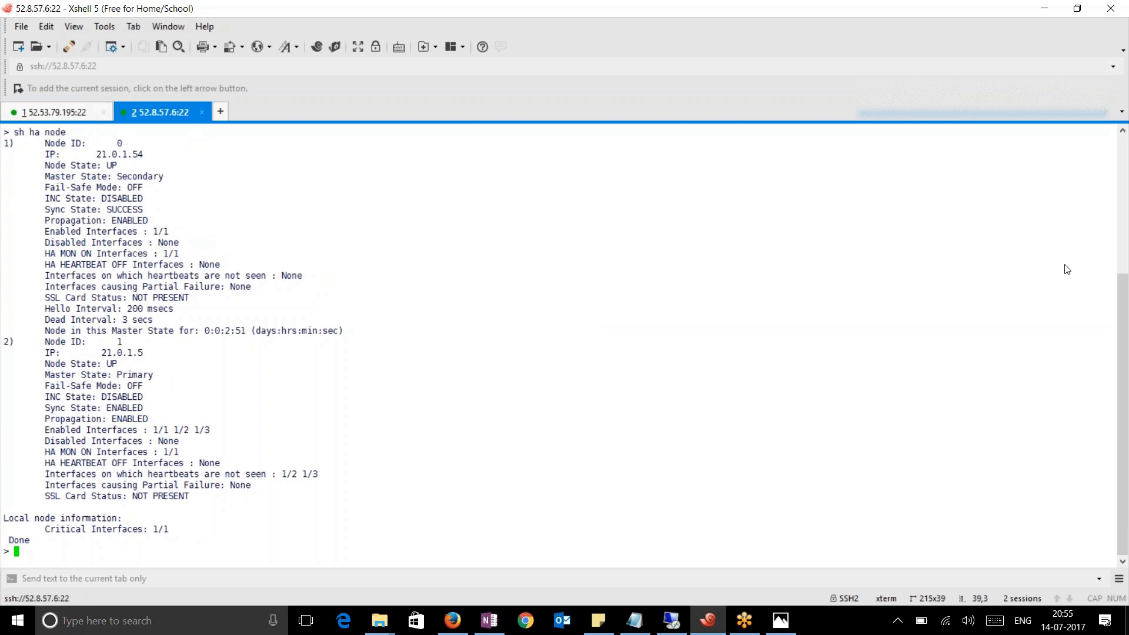
key("ctrl+Tab")
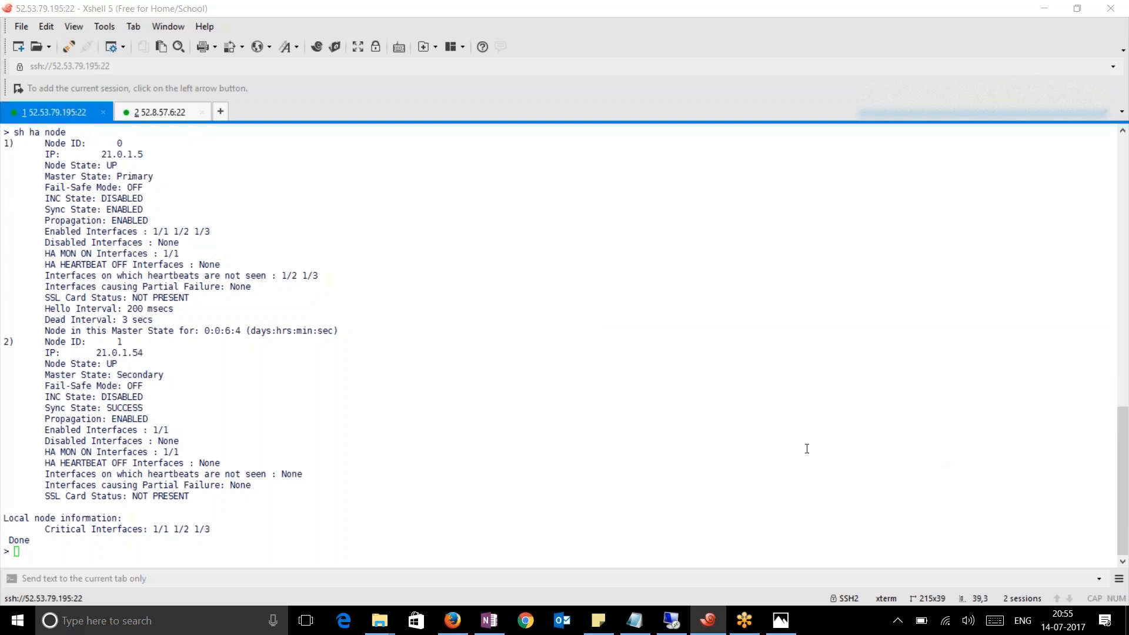
left_click(477, 509)
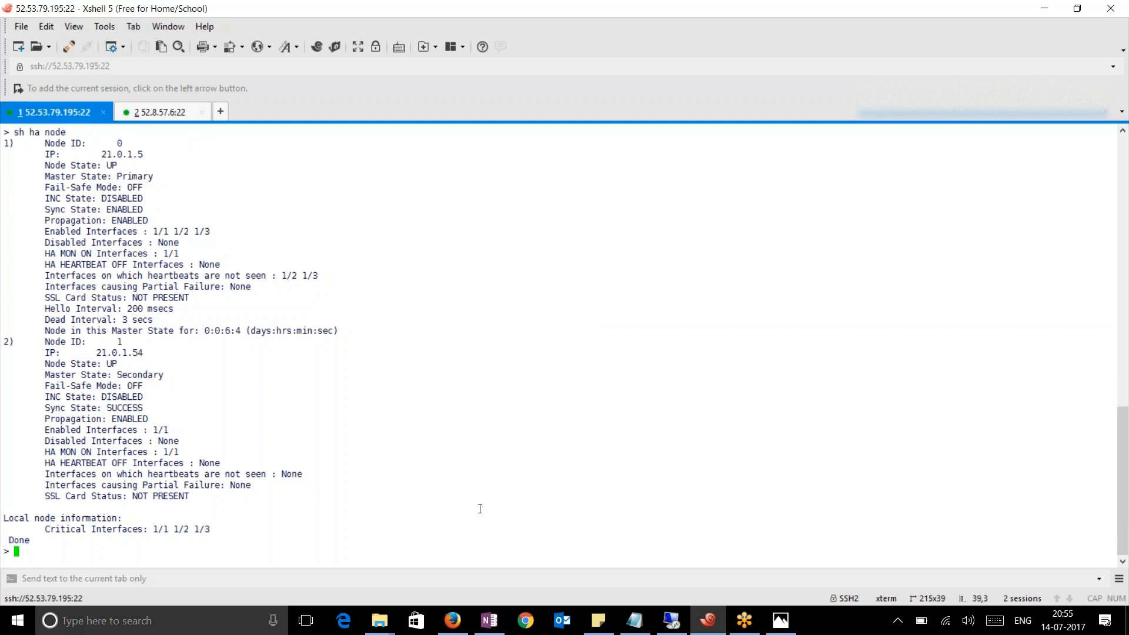
key("Return")
key("Return")
key("Return")
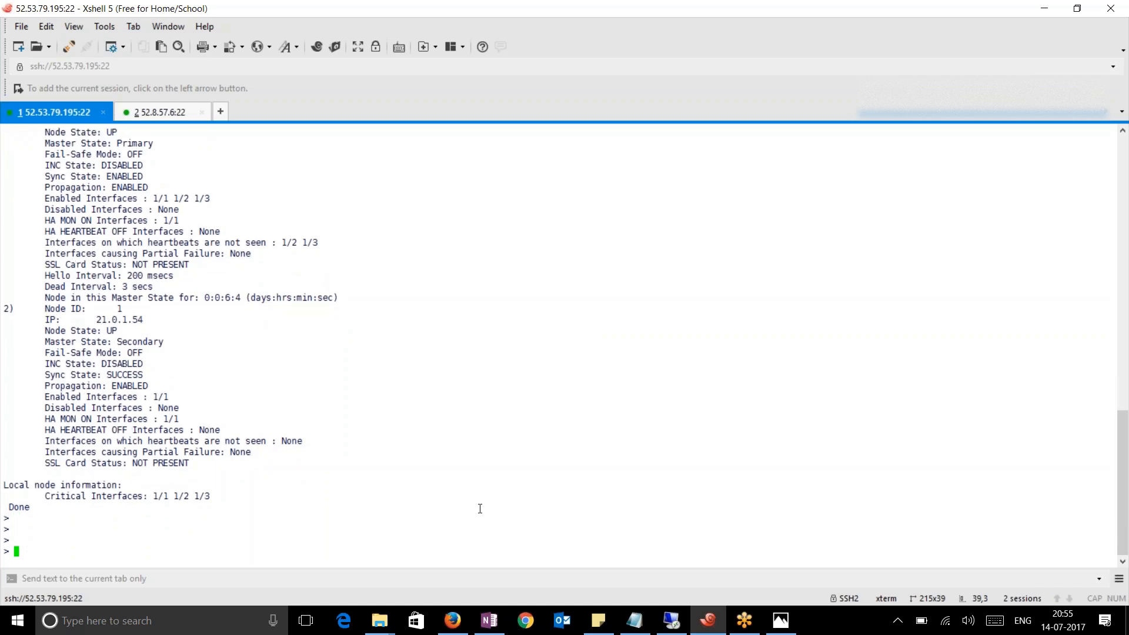
Run 'sh ns ip' to list NetScaler IPs, showing NSIP 21.0.1.5 and SNIP 21.0.3.111
type("sh ns ip")
key("Return")
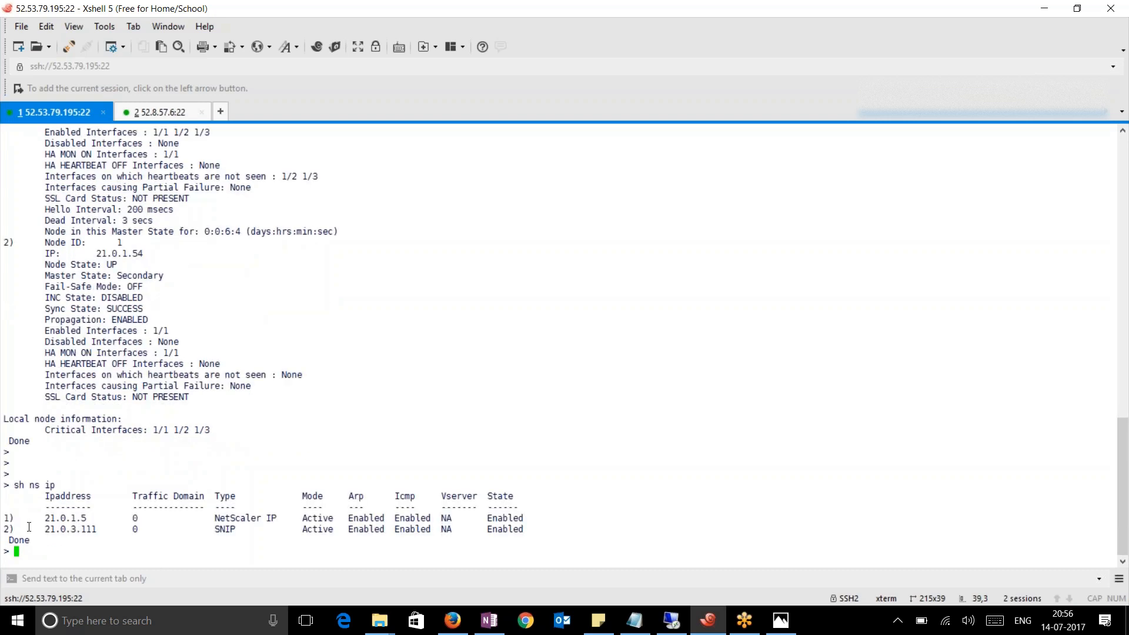
left_click_drag(36, 527, 257, 531)
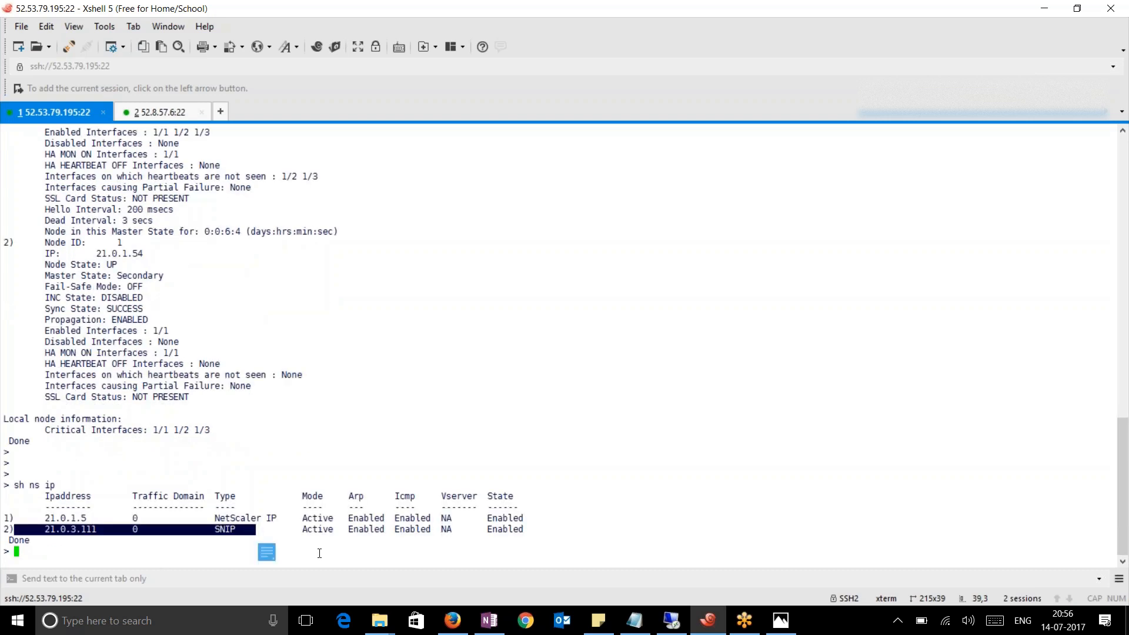
Confirm the EC2 eth2 private IP 21.0.3.111 matches the SNIP in the terminal
left_click(453, 622)
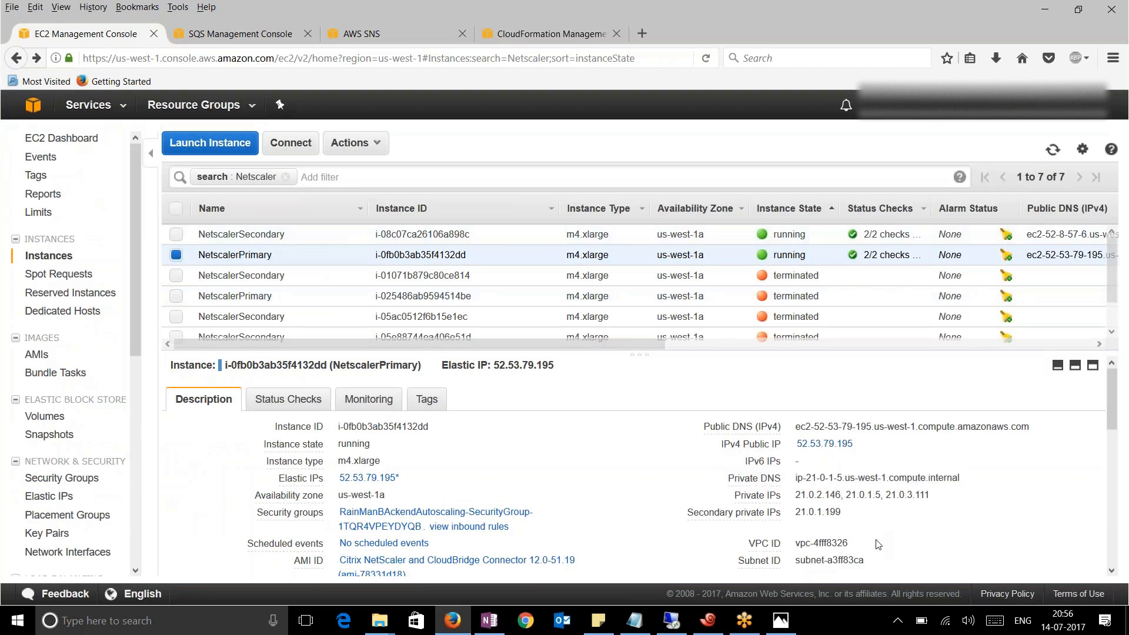
scroll(882, 538, "down", 2)
left_click(806, 480)
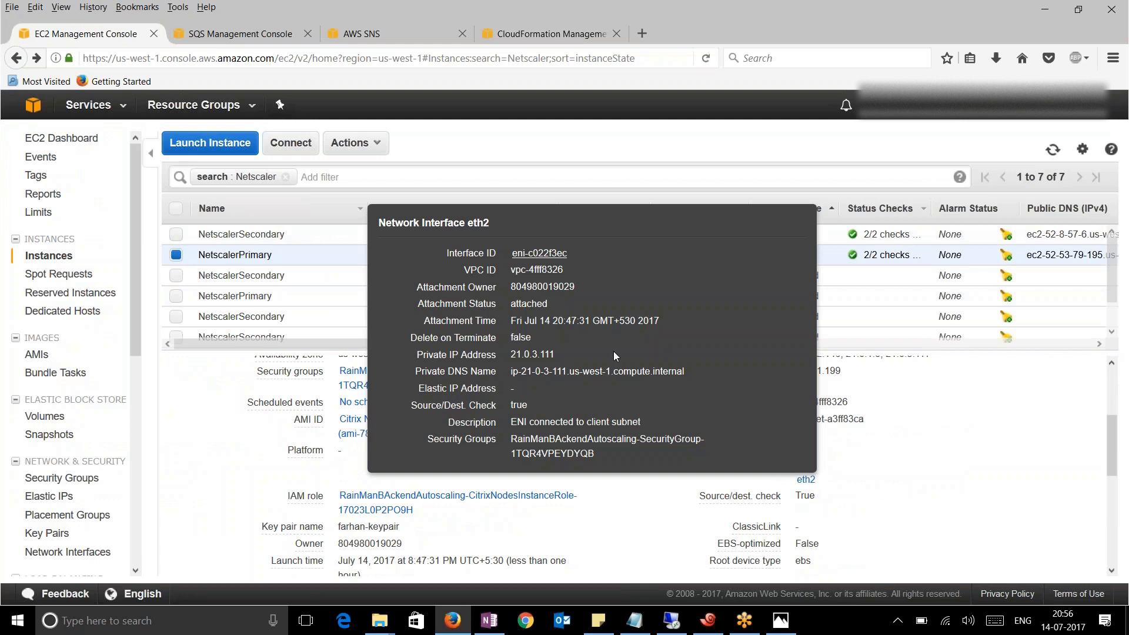
left_click_drag(532, 354, 510, 354)
left_click(709, 620)
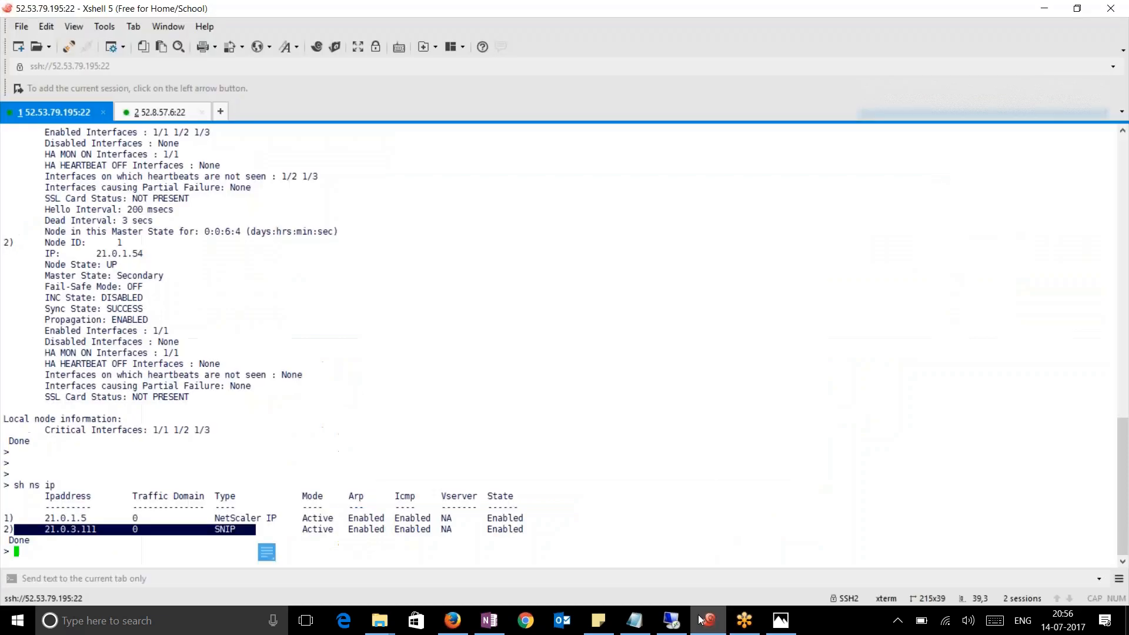
left_click(525, 532)
left_click_drag(525, 532, 26, 531)
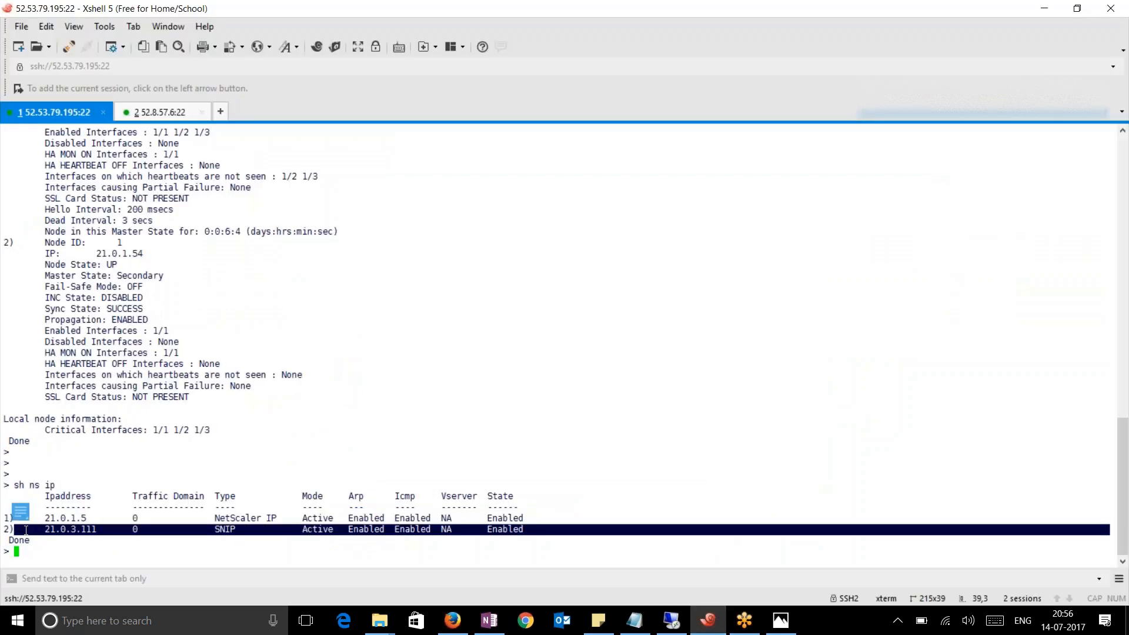
left_click(504, 405)
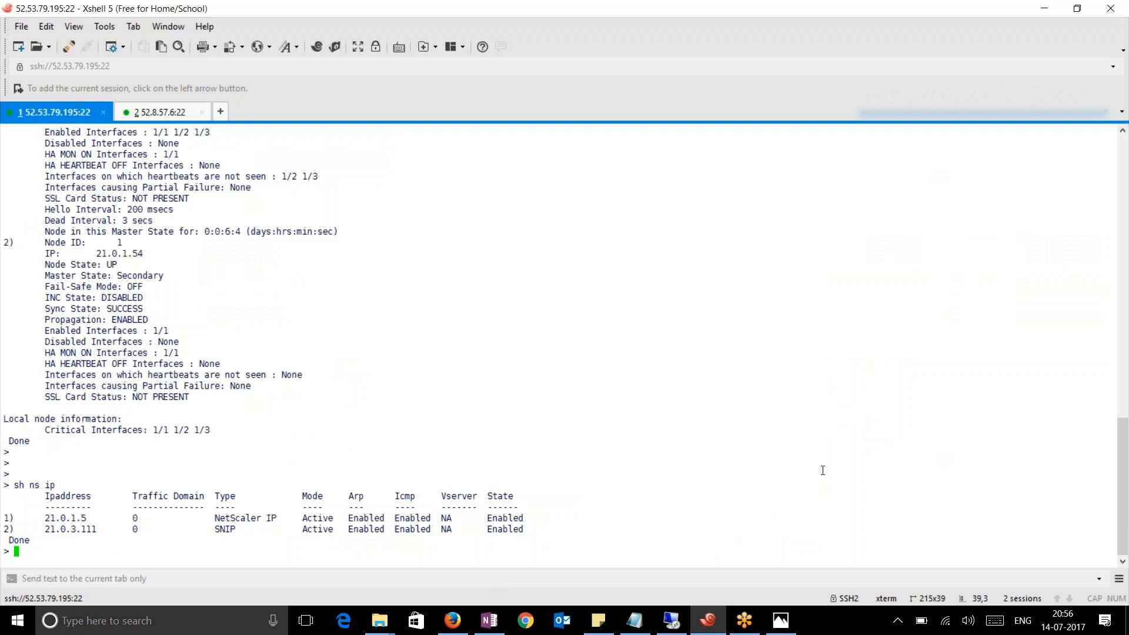
In the root shell, confirm the rain_scale process is running with 'ps -aux | grep rain', then exit
type("shell")
key("Return")
type("p")
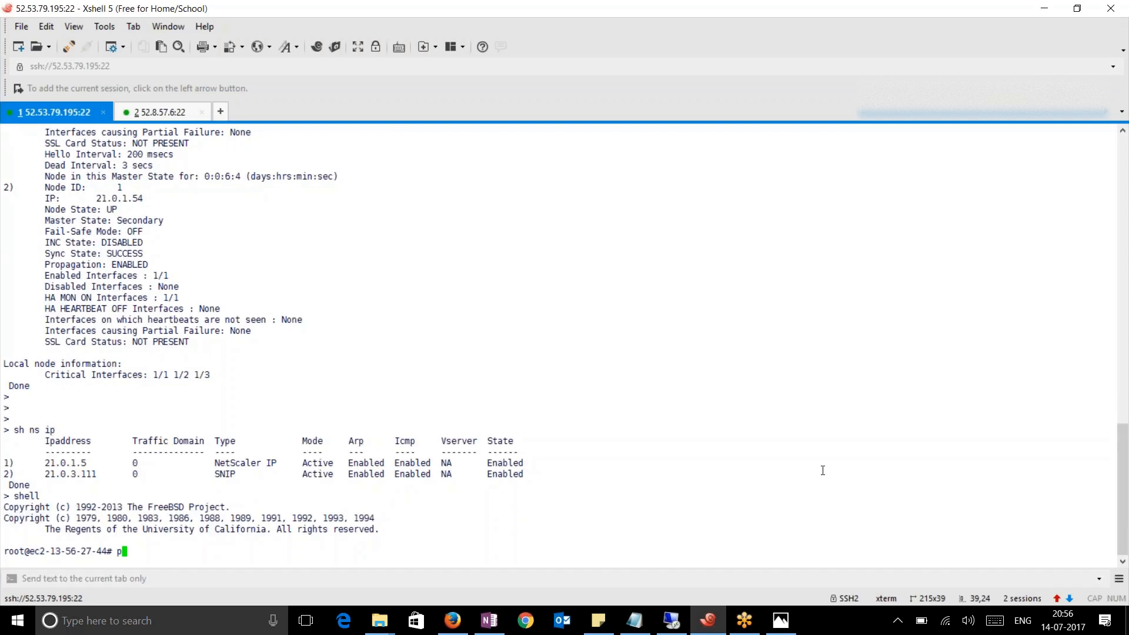
type("s -aux | grep rain")
key("Return")
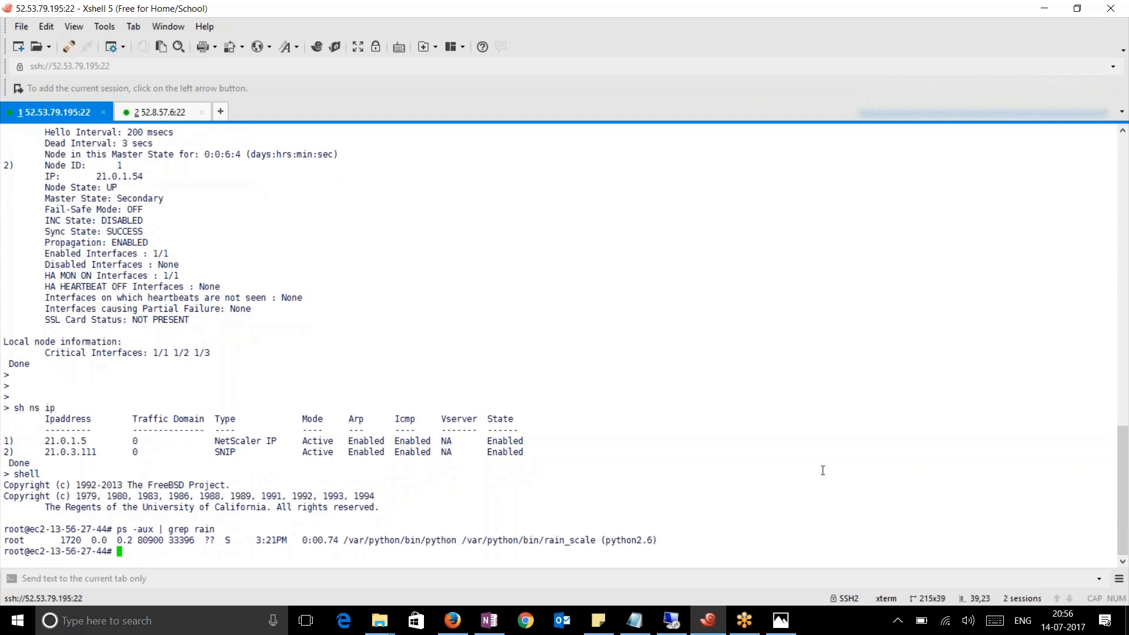
left_click_drag(596, 541, 61, 538)
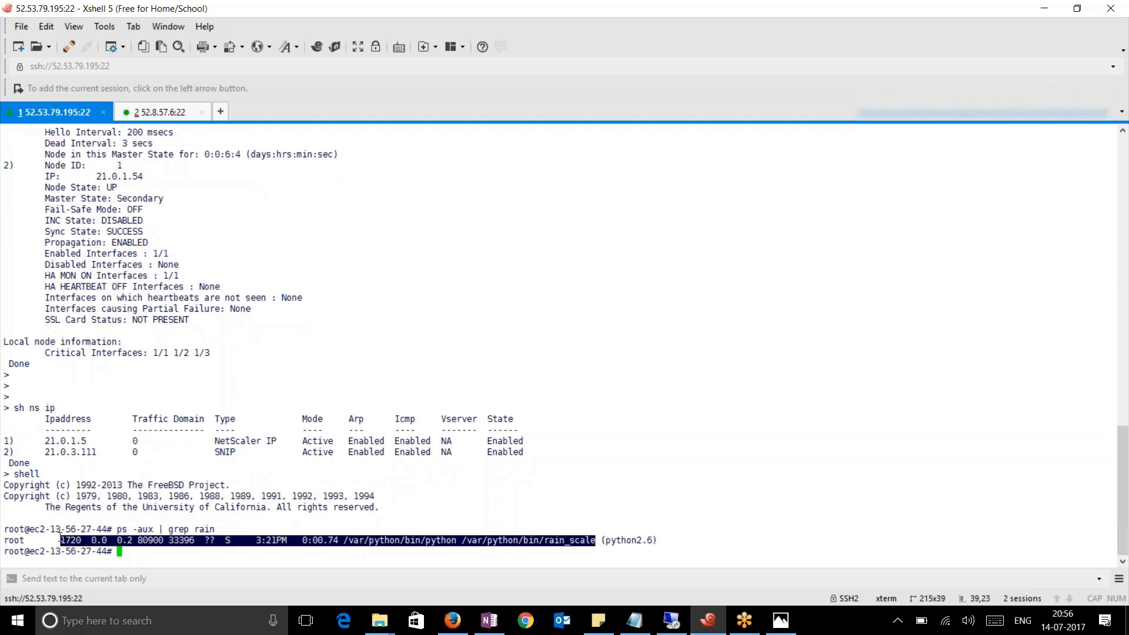
left_click(495, 526)
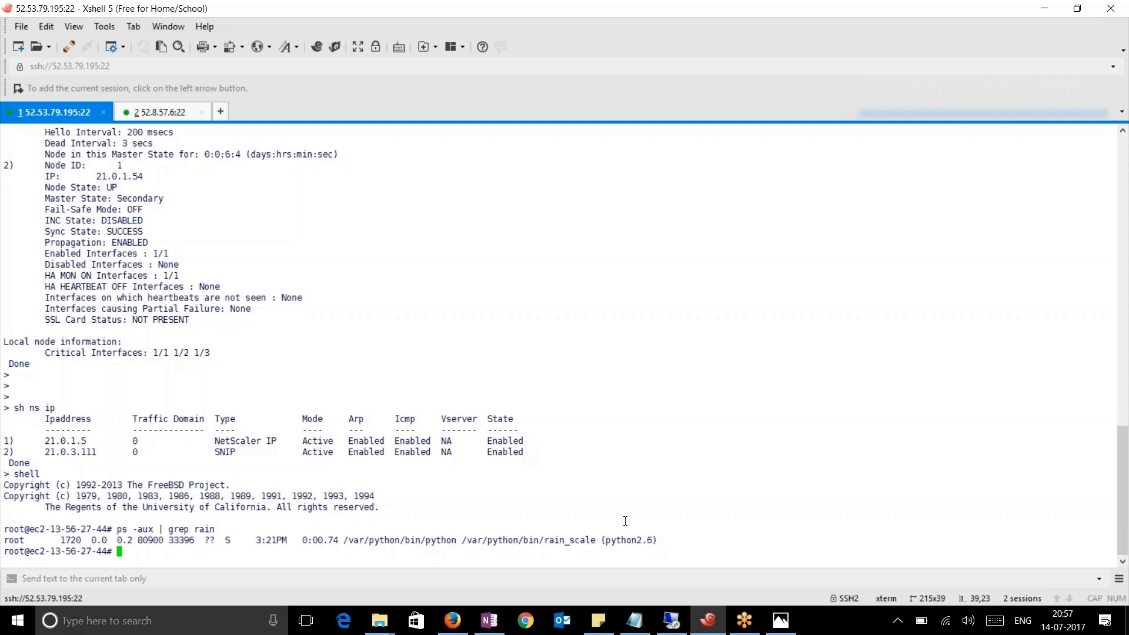
type("exit")
key("Return")
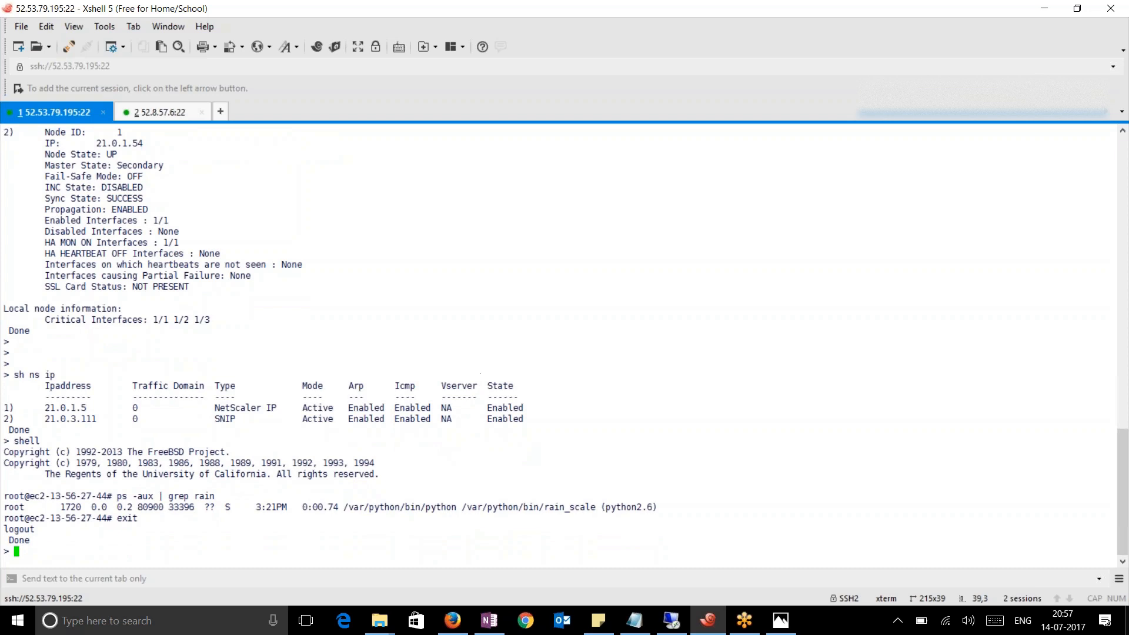
Duplicate the first session tab to open a second NetScaler session
right_click(62, 111)
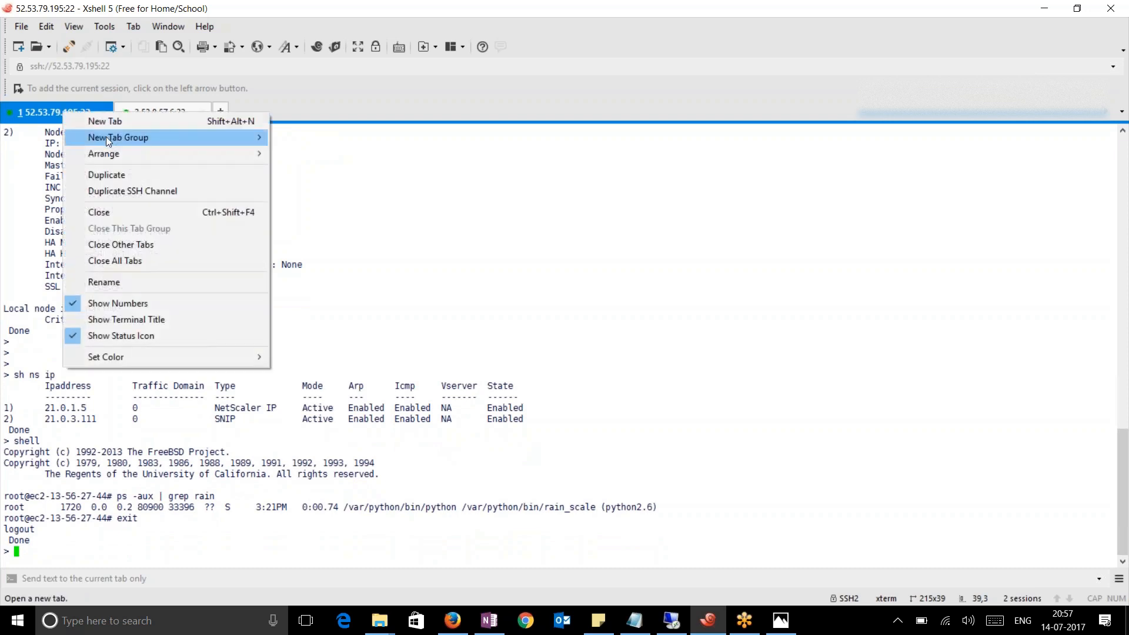
left_click(115, 178)
right_click(160, 110)
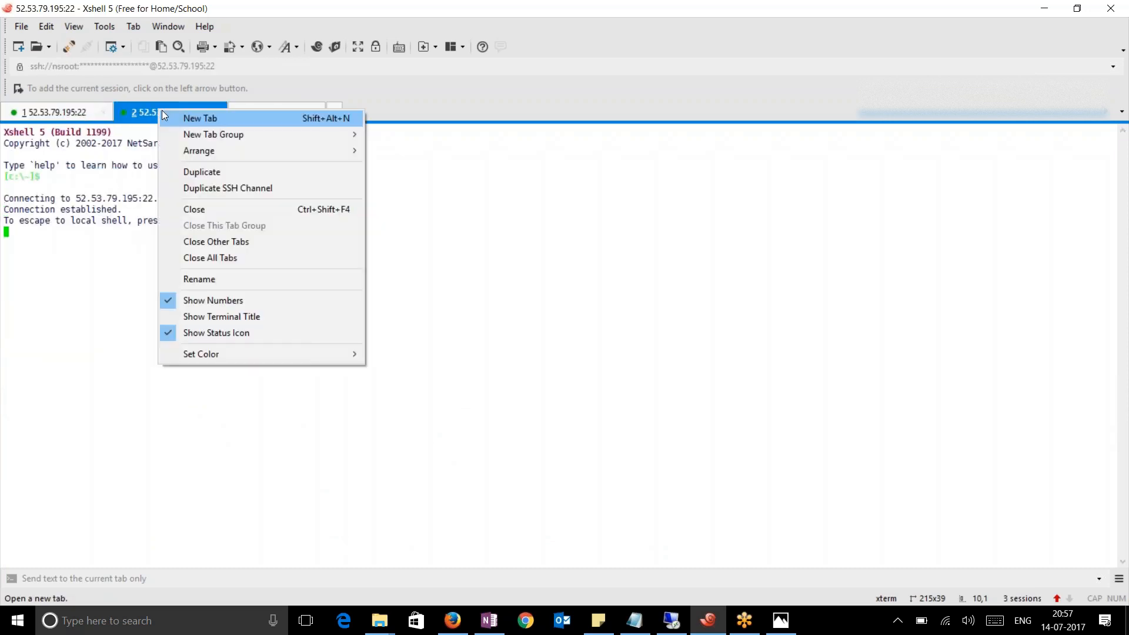
left_click(190, 173)
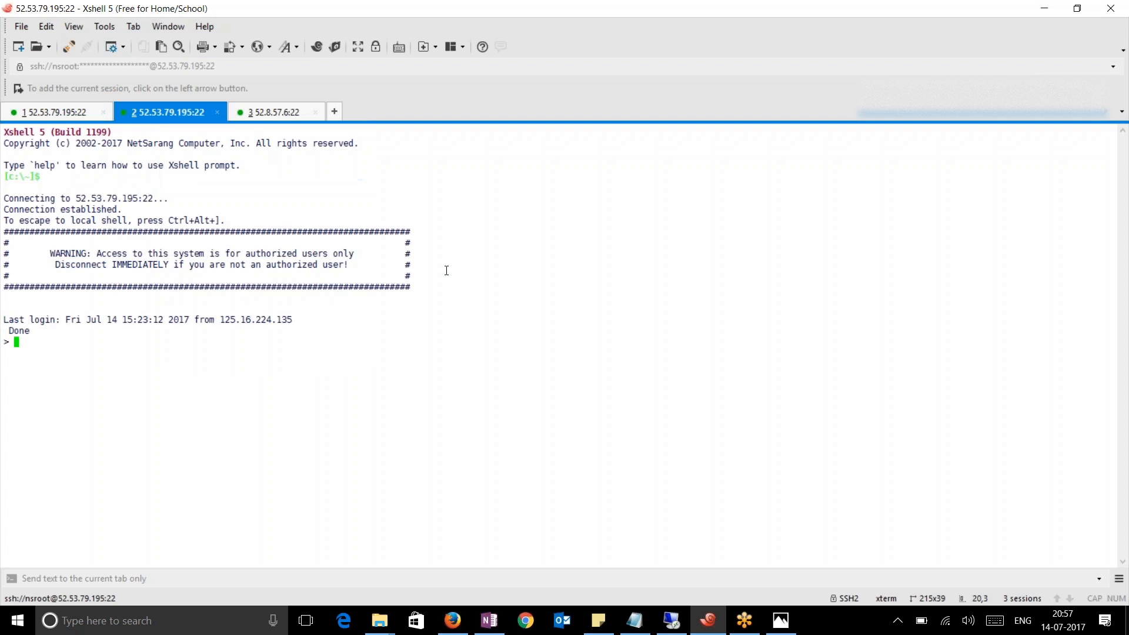
left_click(453, 620)
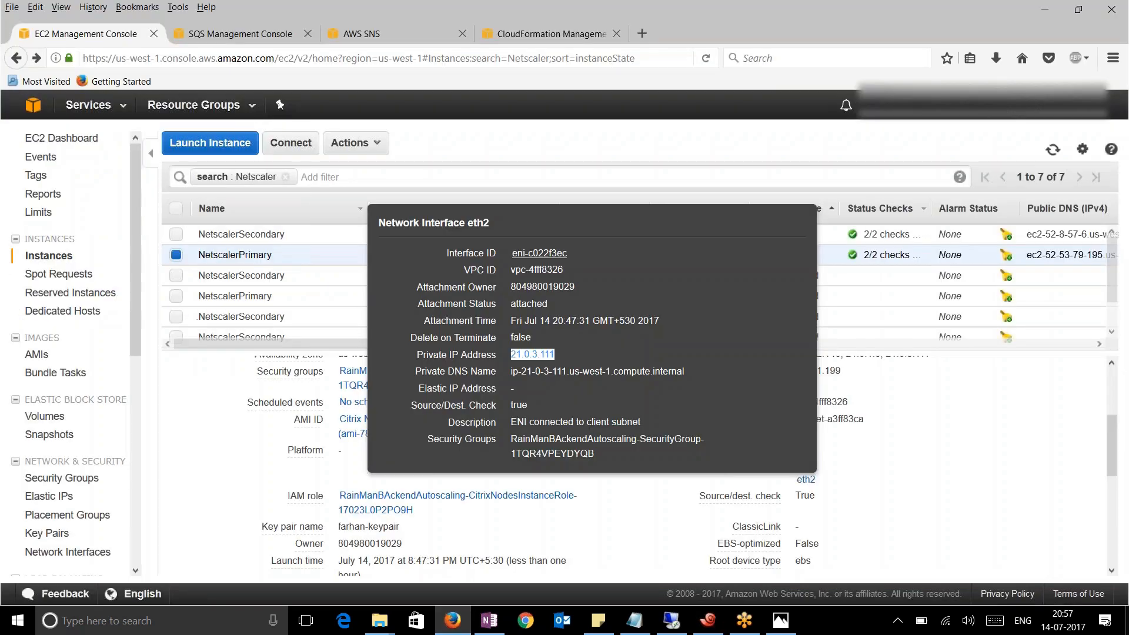
Copy the Elastic IP 52.53.79.195 and load it in a new browser tab
scroll(579, 477, "up", 3)
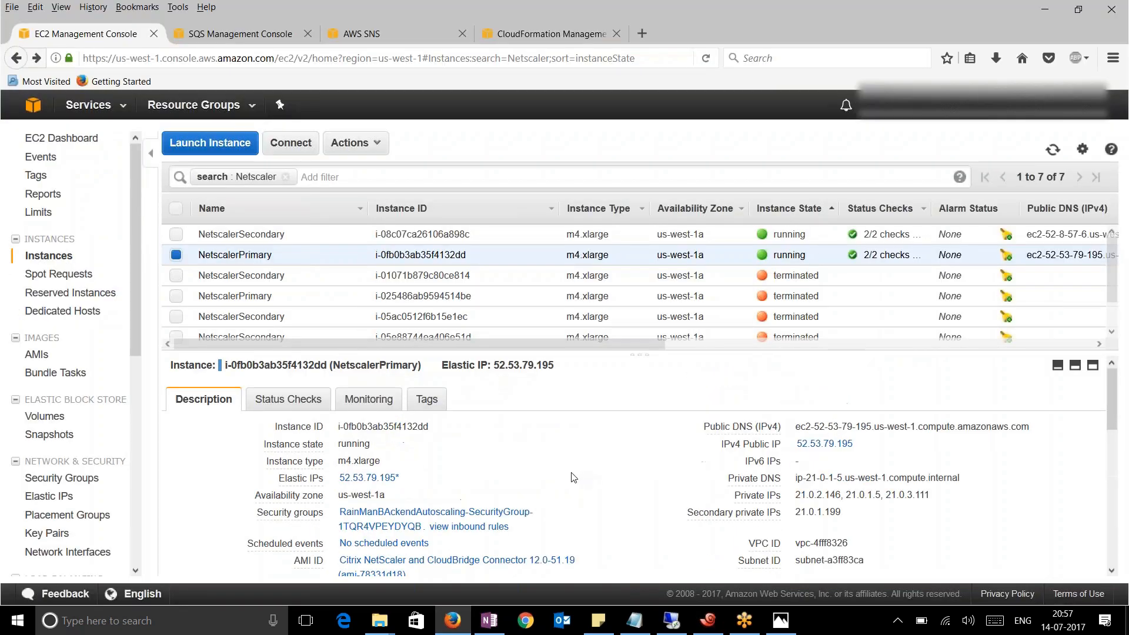
left_click_drag(406, 482, 338, 478)
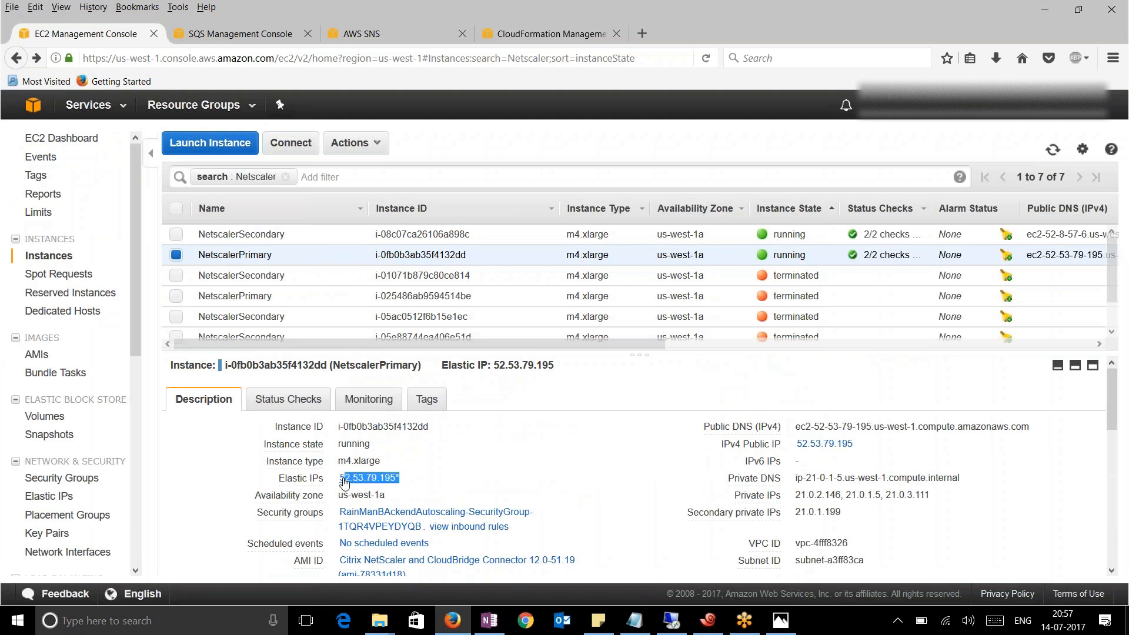
right_click(383, 479)
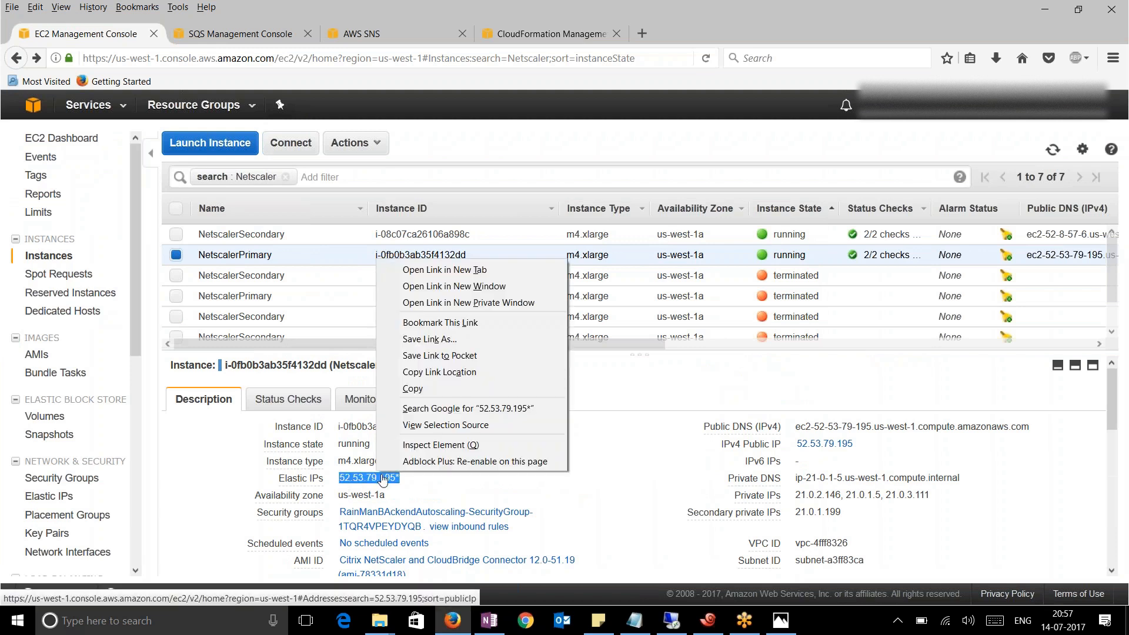
left_click(422, 390)
left_click(642, 33)
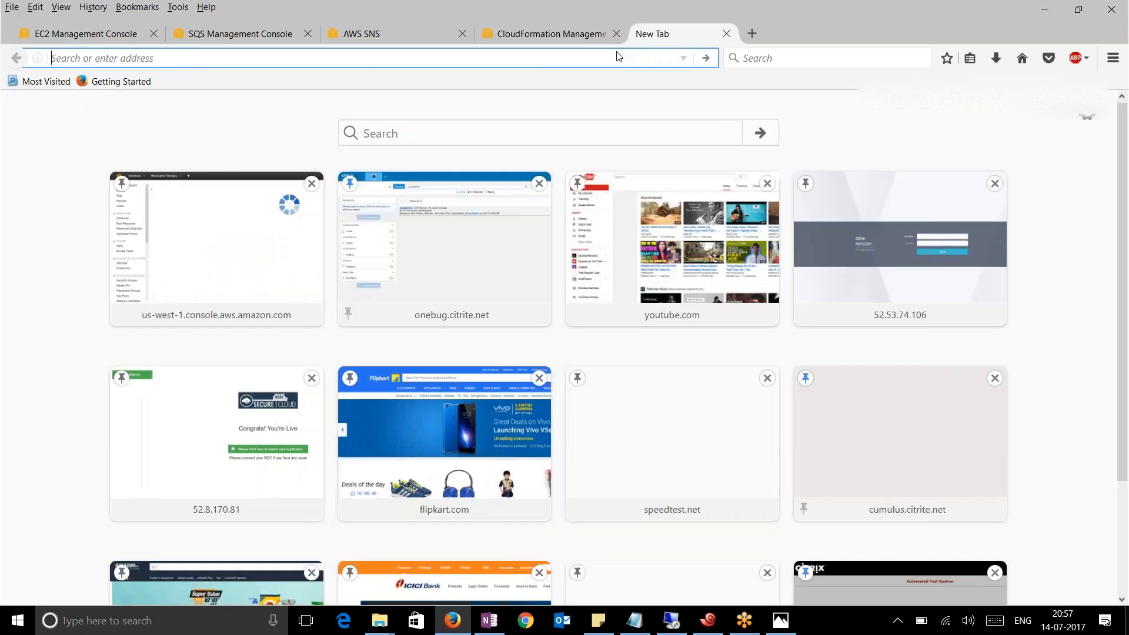
key("ctrl+v")
key("BackSpace")
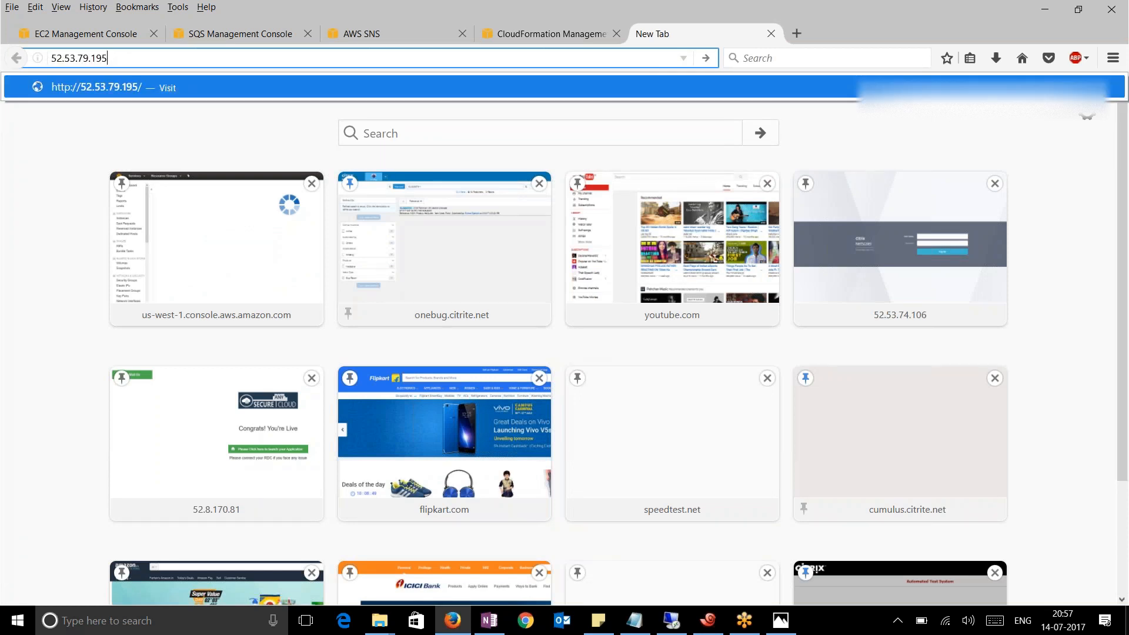
key("Return")
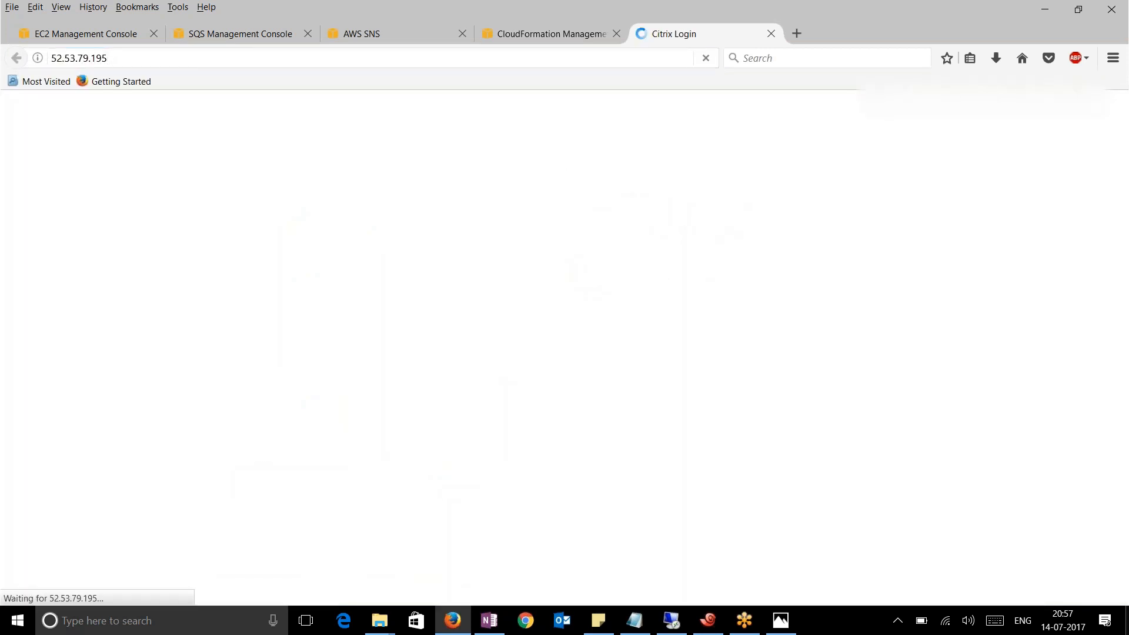
Log in as nsroot using the instance ID as password, declining to save the login
left_click(86, 39)
left_click_drag(435, 426, 337, 426)
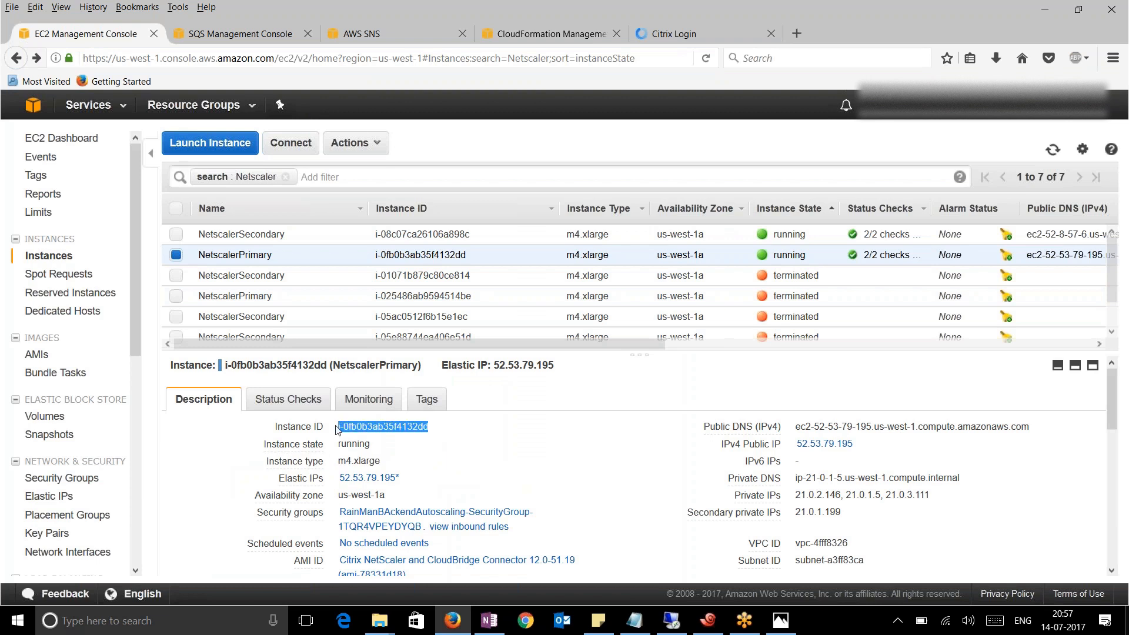
right_click(406, 427)
left_click(440, 437)
left_click(674, 34)
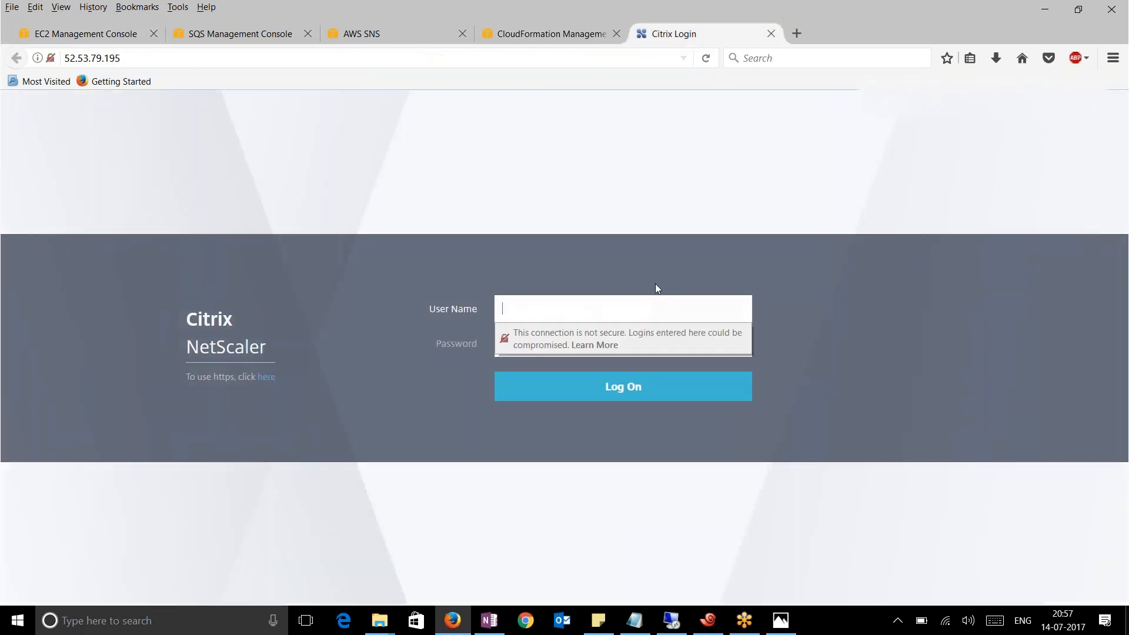
left_click(569, 313)
type("nsroot")
key("Tab")
key("ctrl+v")
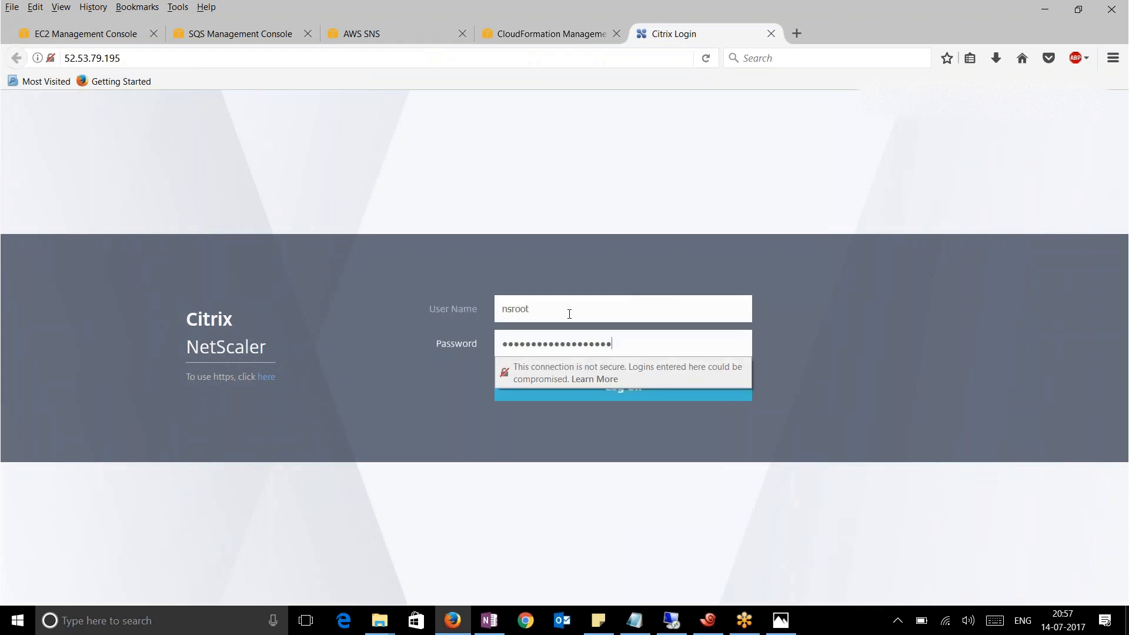
left_click(629, 394)
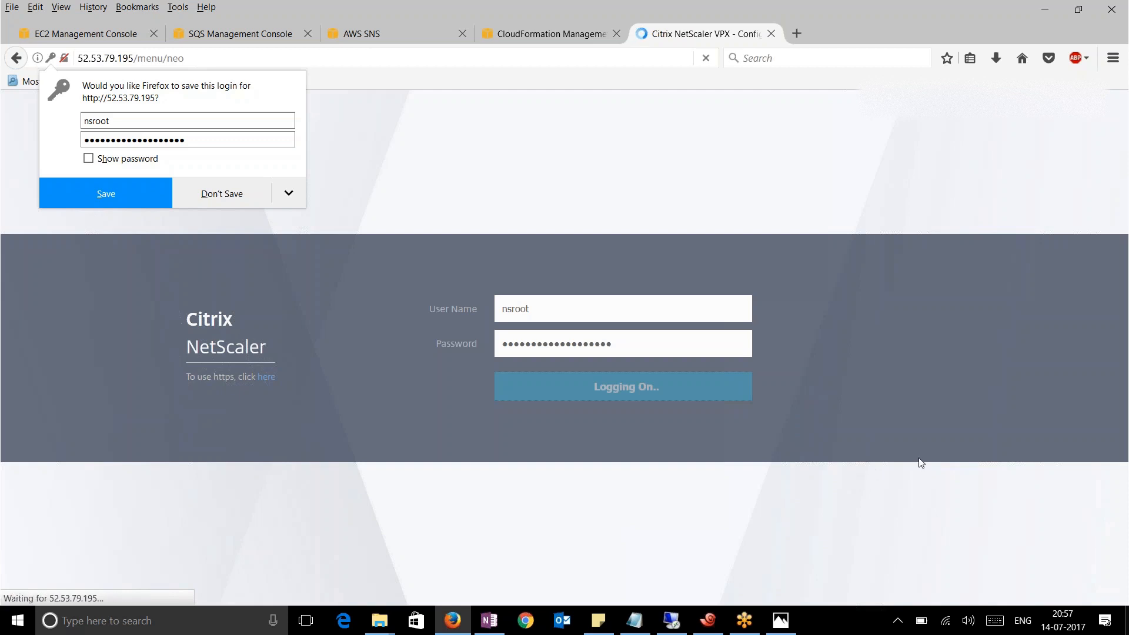
left_click(226, 195)
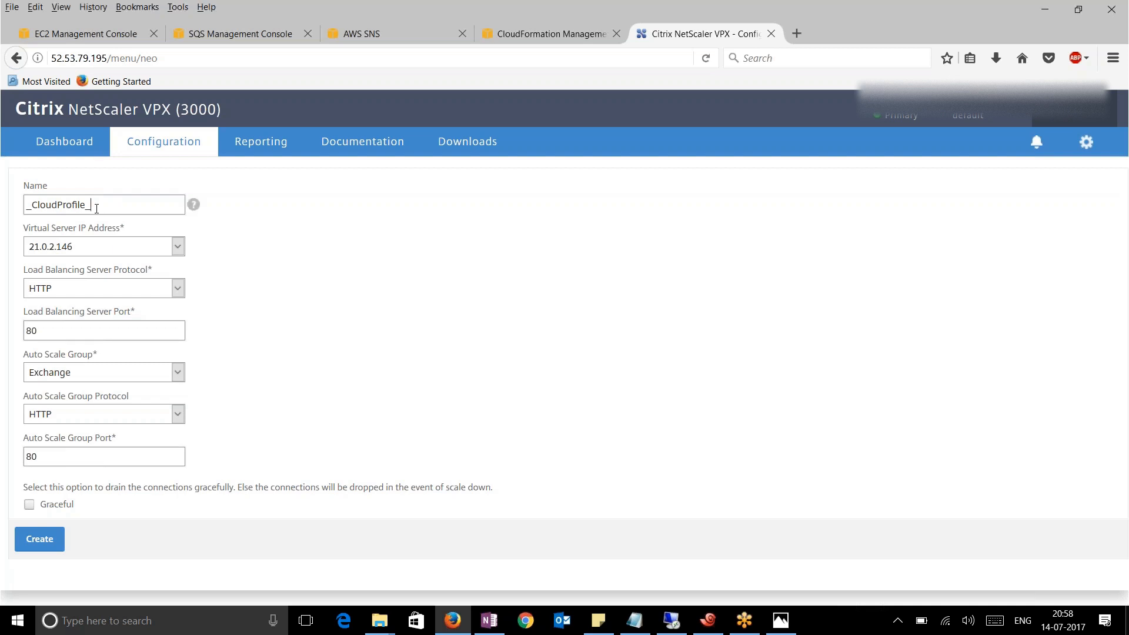
Name the profile BackendAutoscaling and verify virtual server IP 21.0.2.146 is selected
left_click_drag(112, 209, 25, 206)
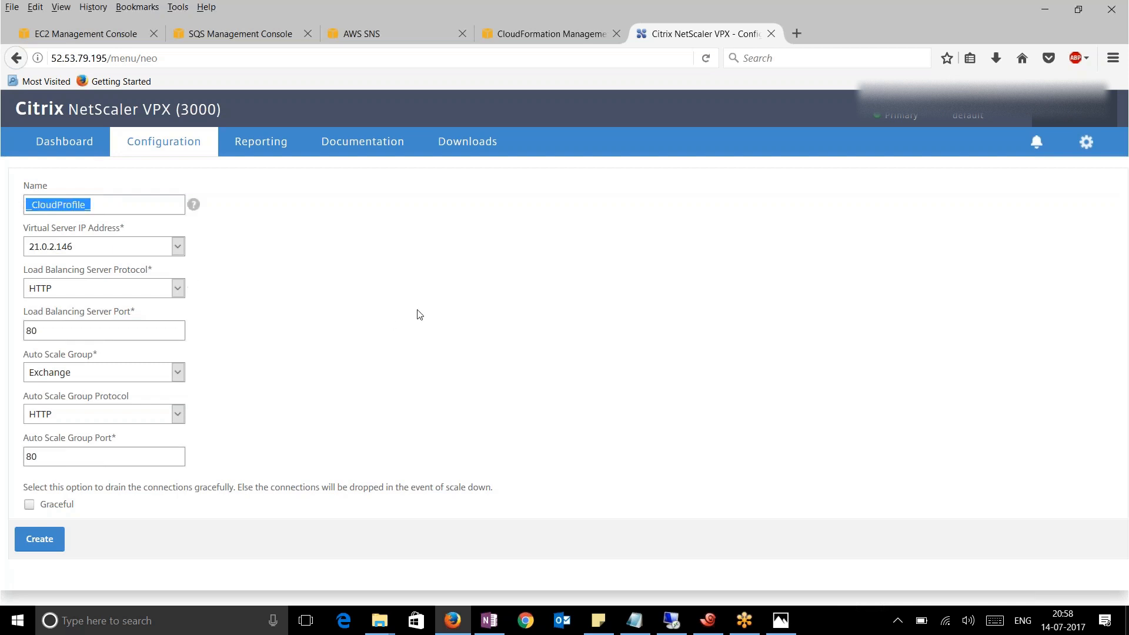
type("R")
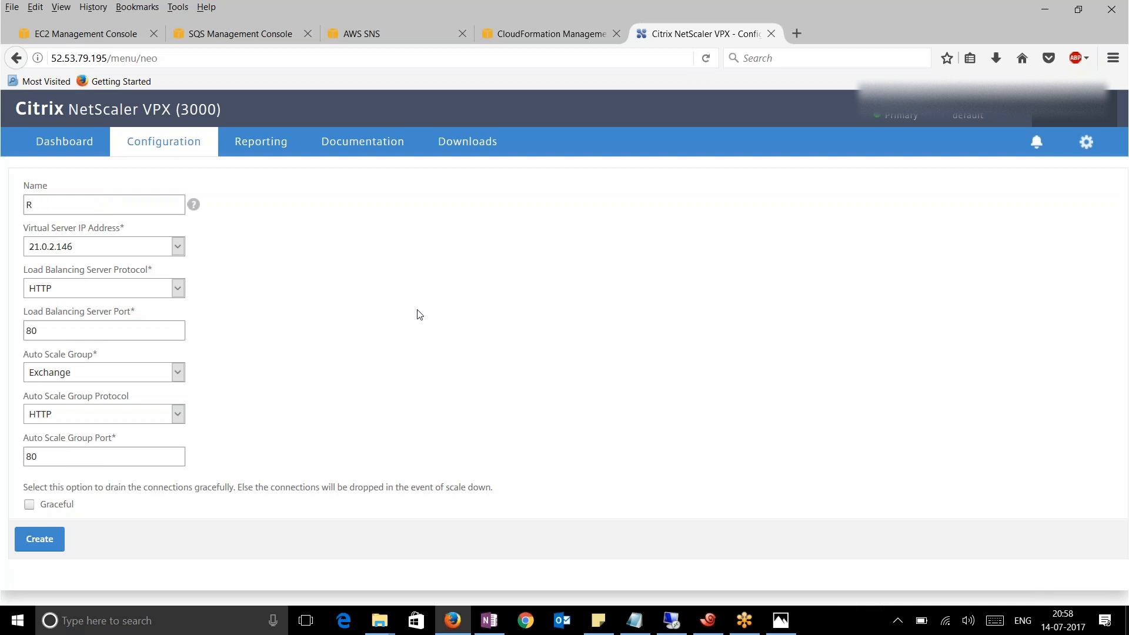
type("BackendAutoscaling")
left_click(152, 247)
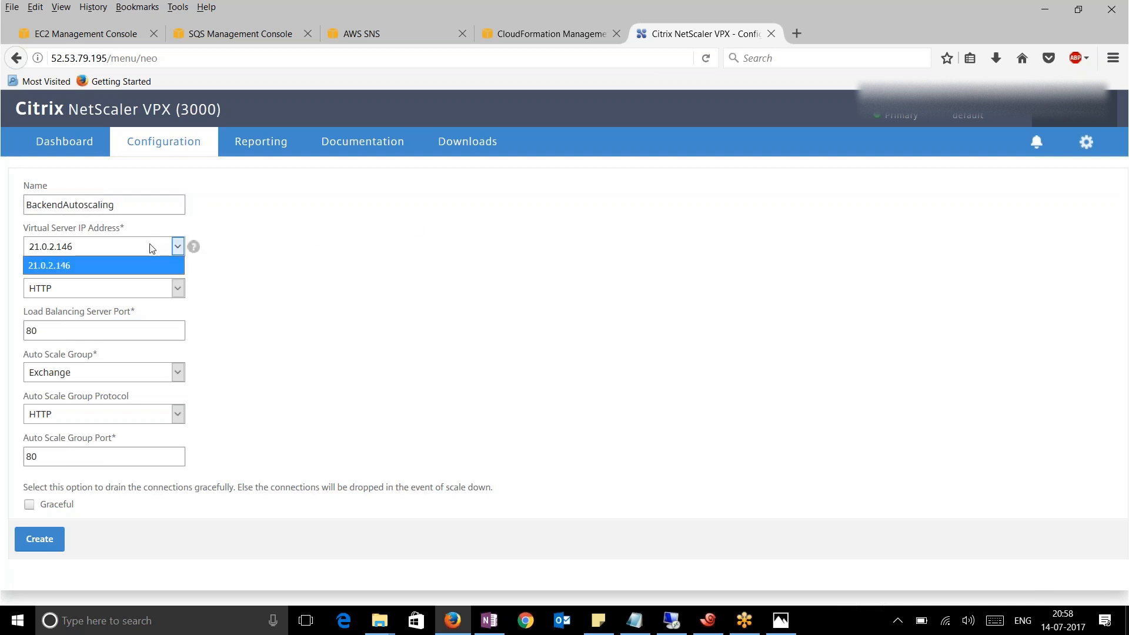
left_click(351, 266)
left_click(91, 39)
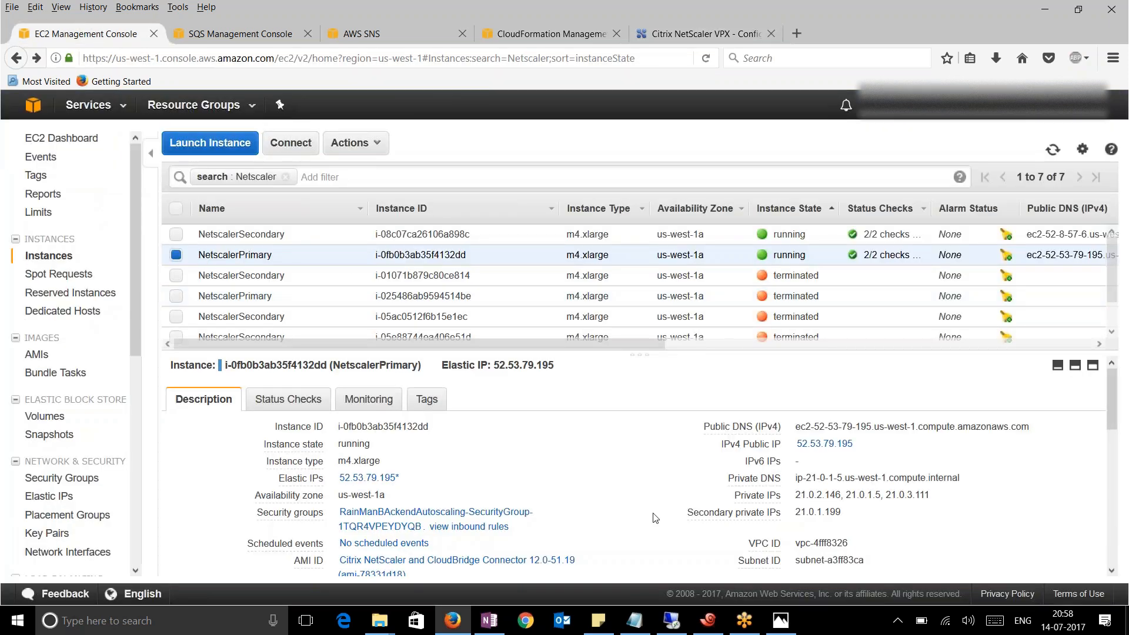
scroll(689, 480, "down", 2)
scroll(690, 479, "up", 2)
left_click(353, 142)
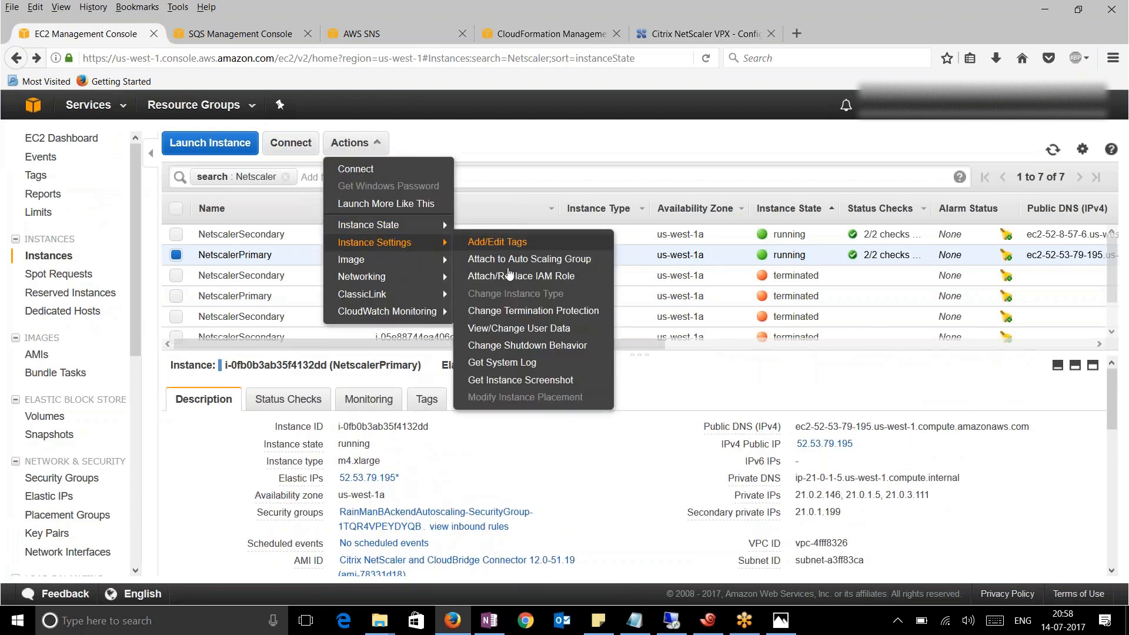
mouse_move(395, 230)
mouse_move(391, 277)
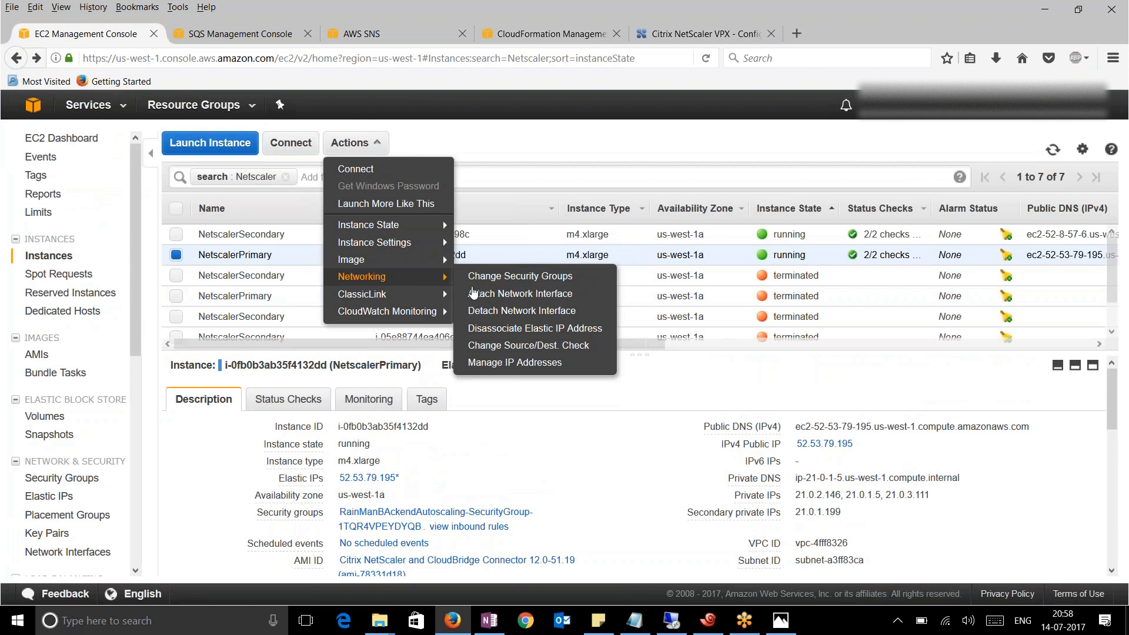
left_click(536, 363)
scroll(529, 400, "down", 4)
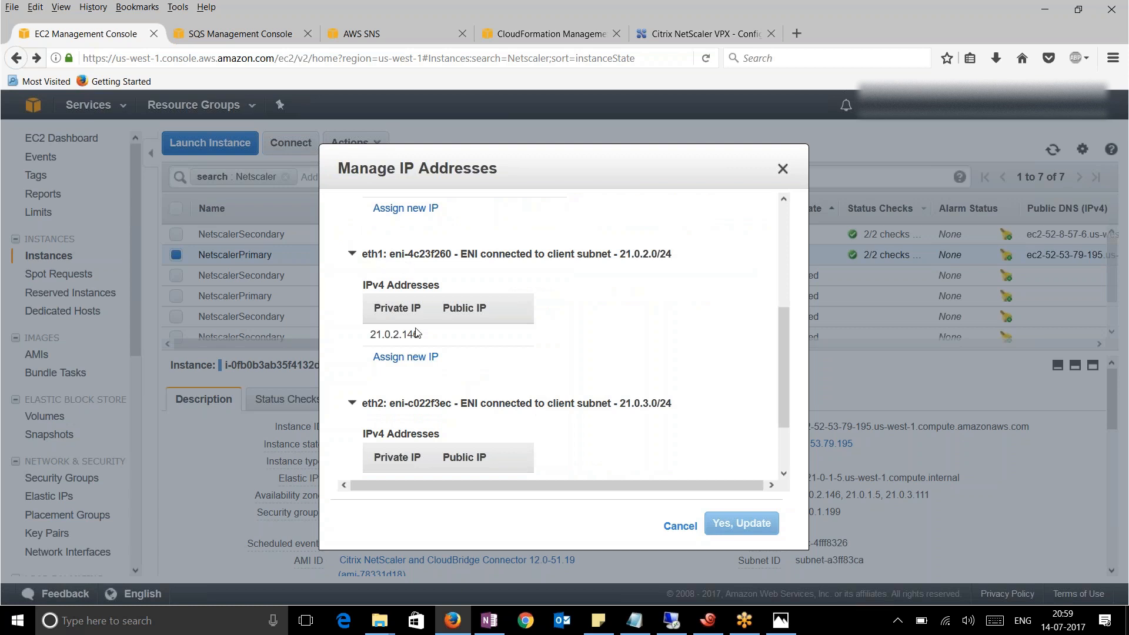
left_click(408, 358)
left_click(393, 380)
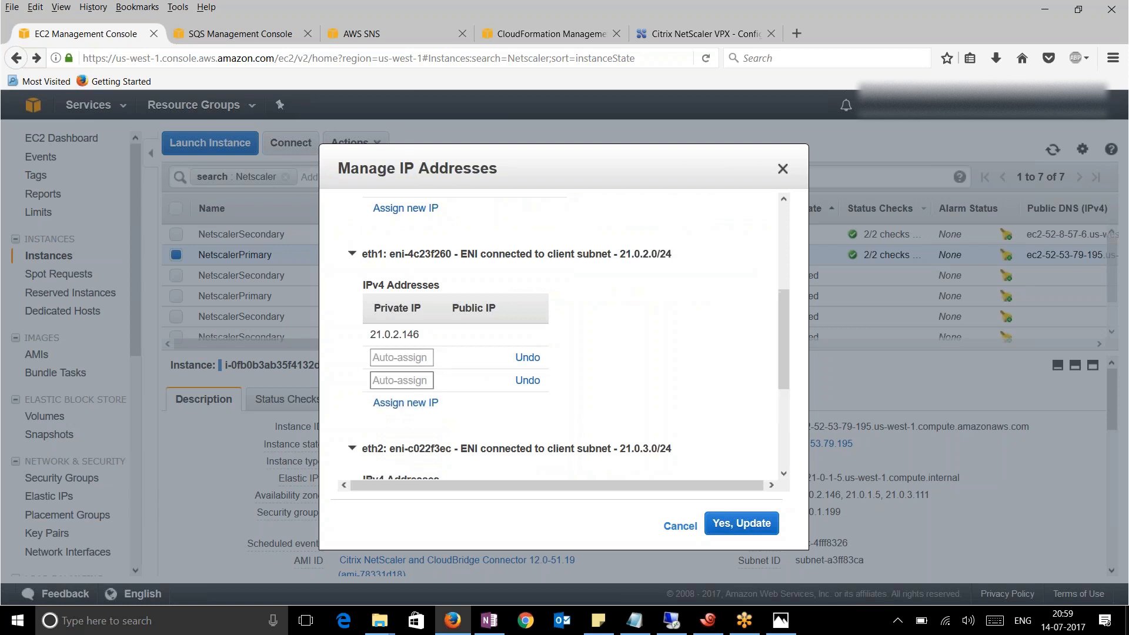
left_click(535, 360)
left_click(535, 360)
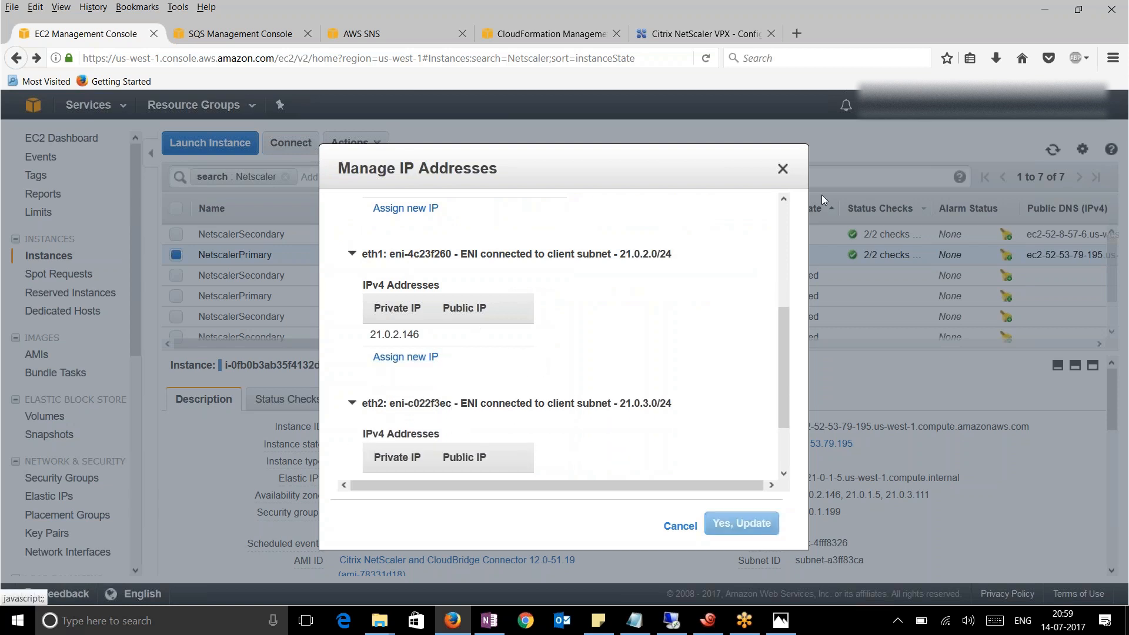
left_click(782, 170)
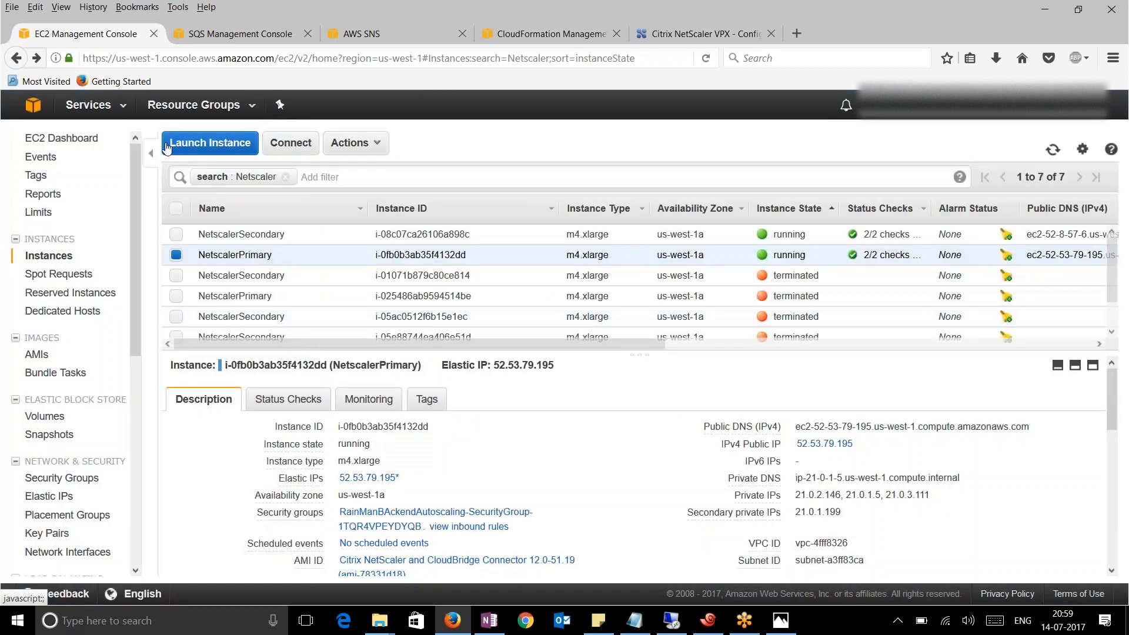
Check in the EC2 console that eth1's private IP is 21.0.2.146
left_click(676, 34)
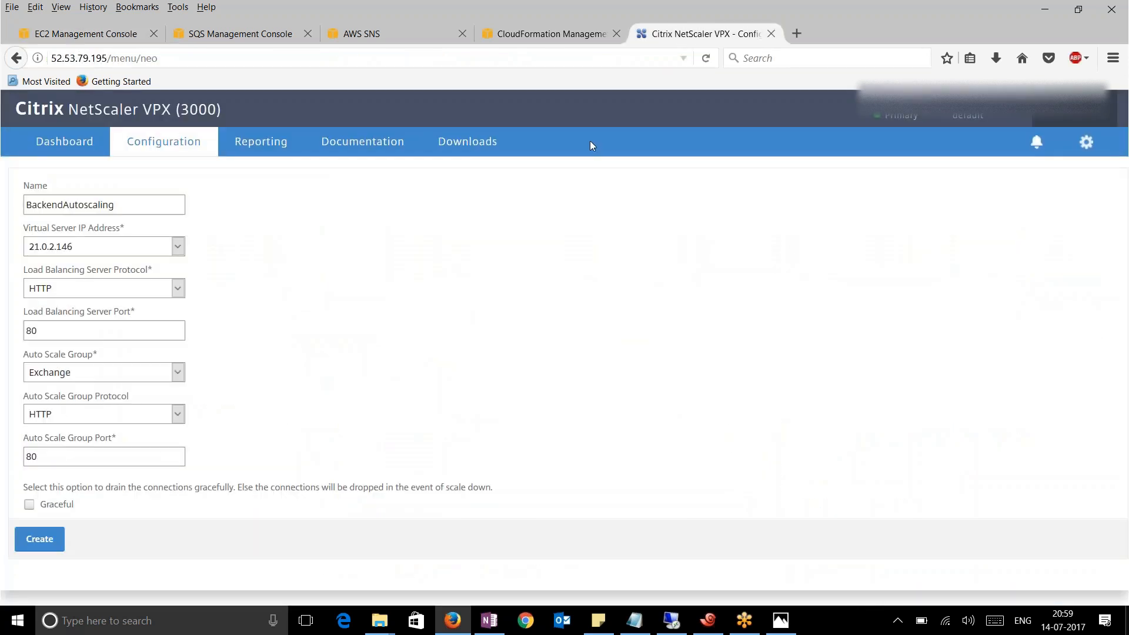
left_click(94, 36)
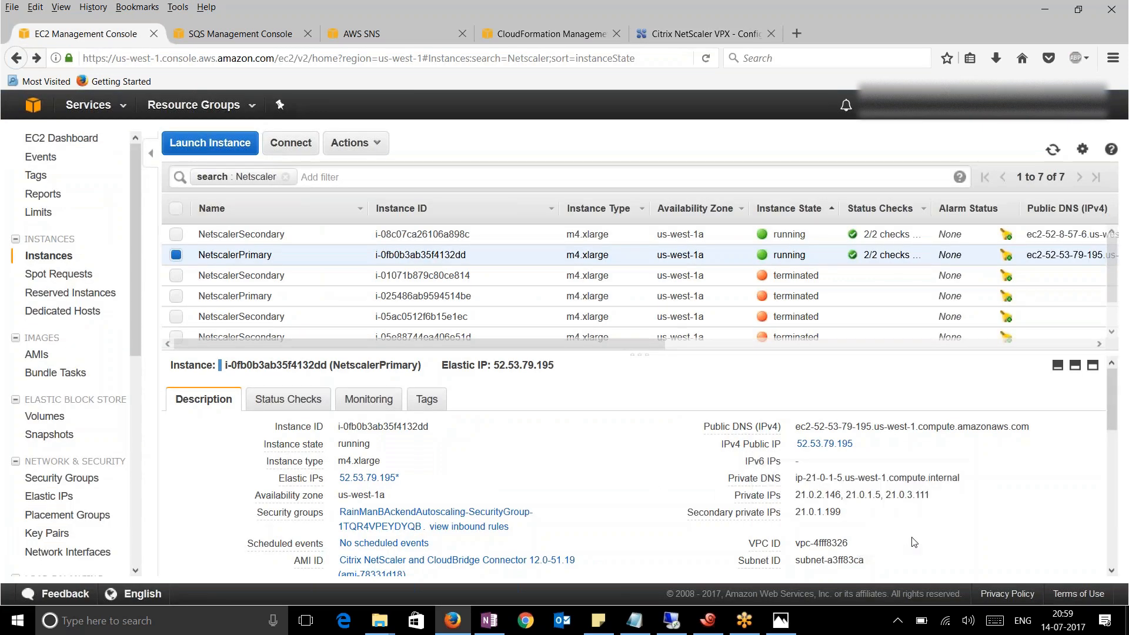
scroll(903, 540, "down", 3)
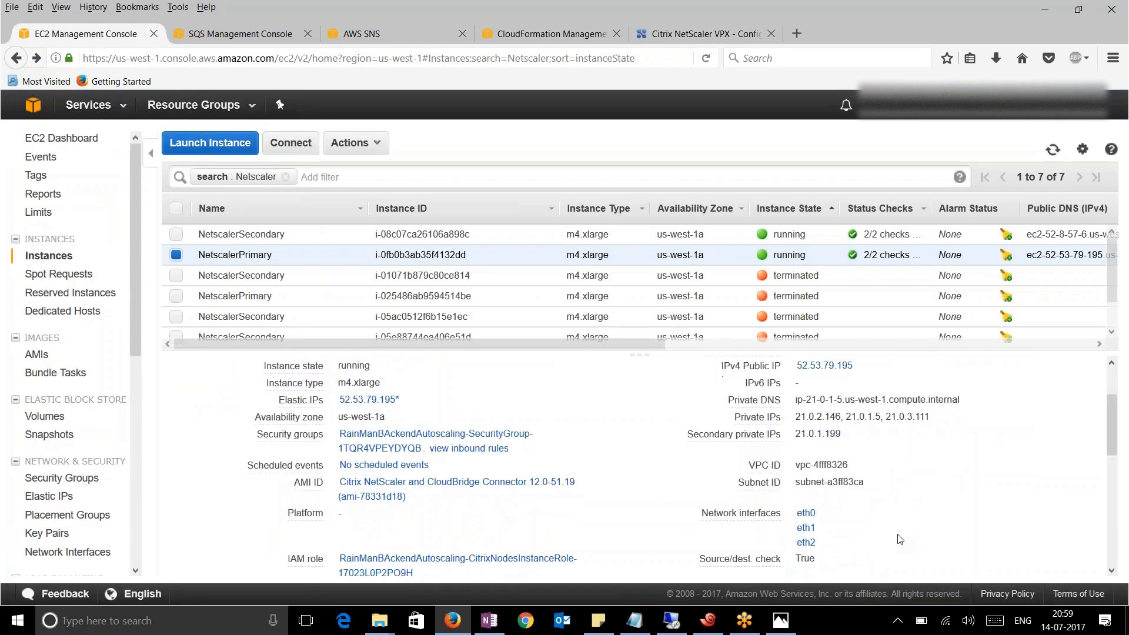
left_click(805, 467)
left_click_drag(510, 340, 556, 340)
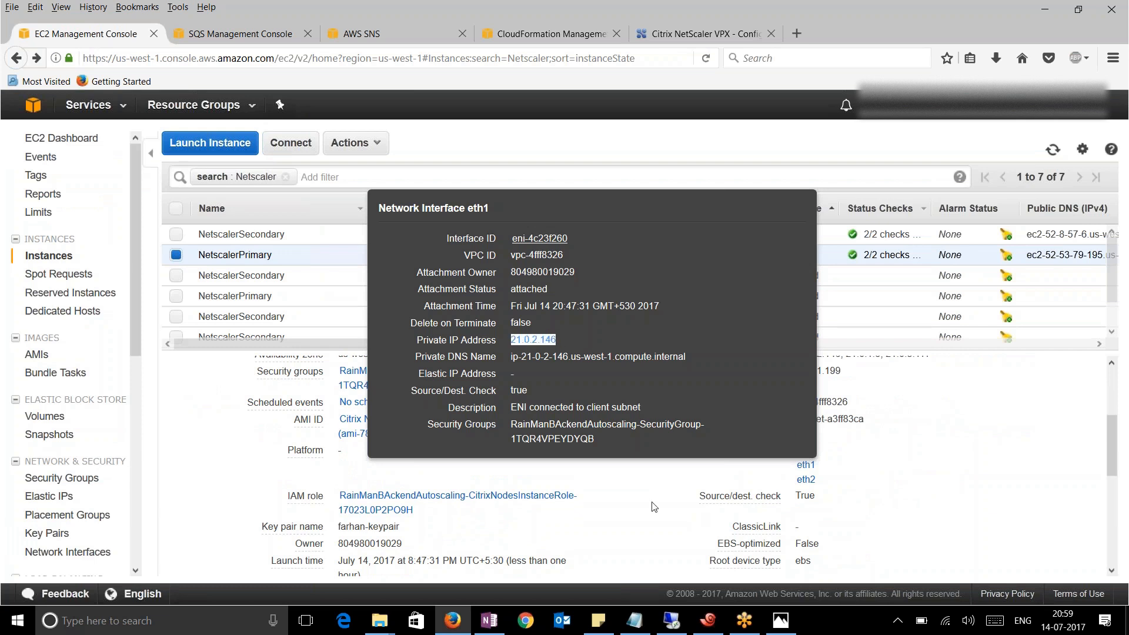
left_click(630, 494)
Review the virtual server IP choices and the Auto Scale Group options
left_click(660, 42)
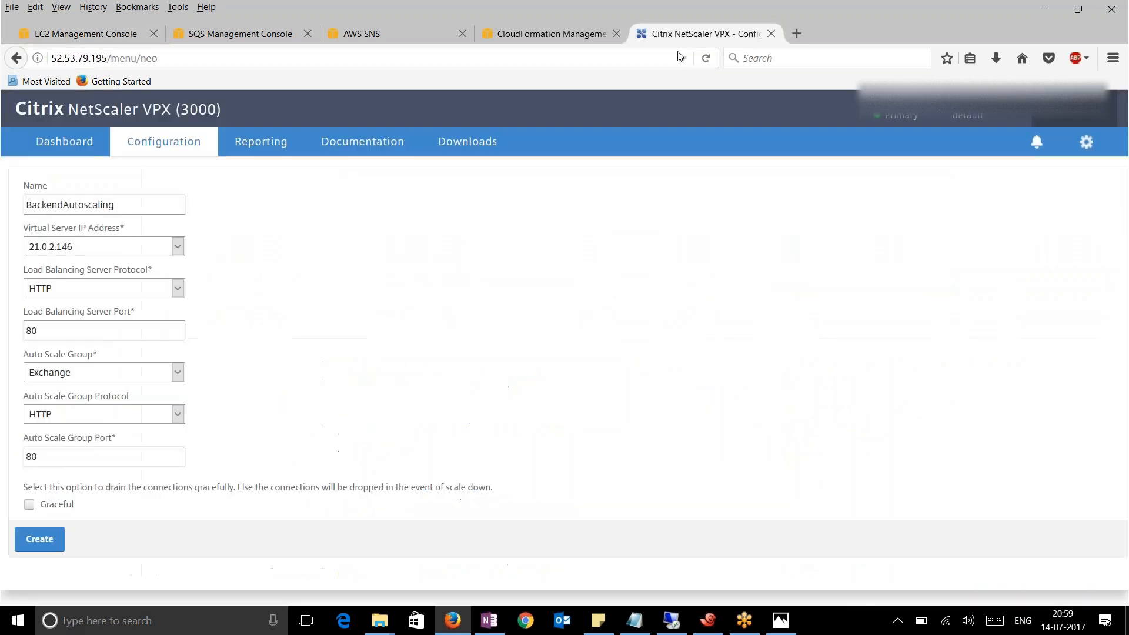
left_click(101, 253)
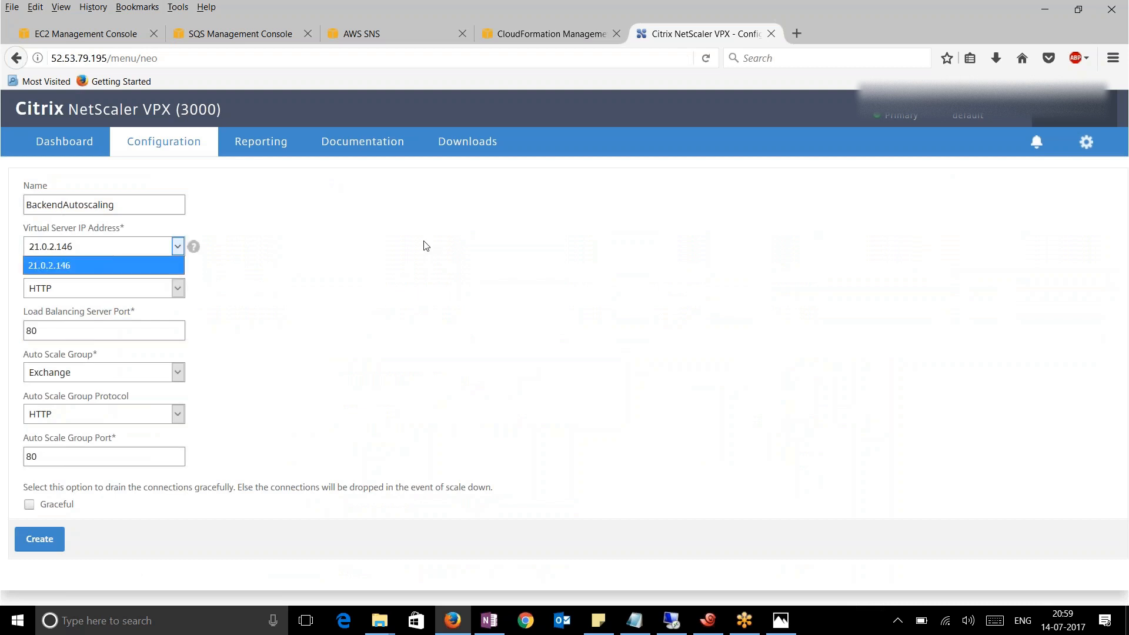
left_click(434, 282)
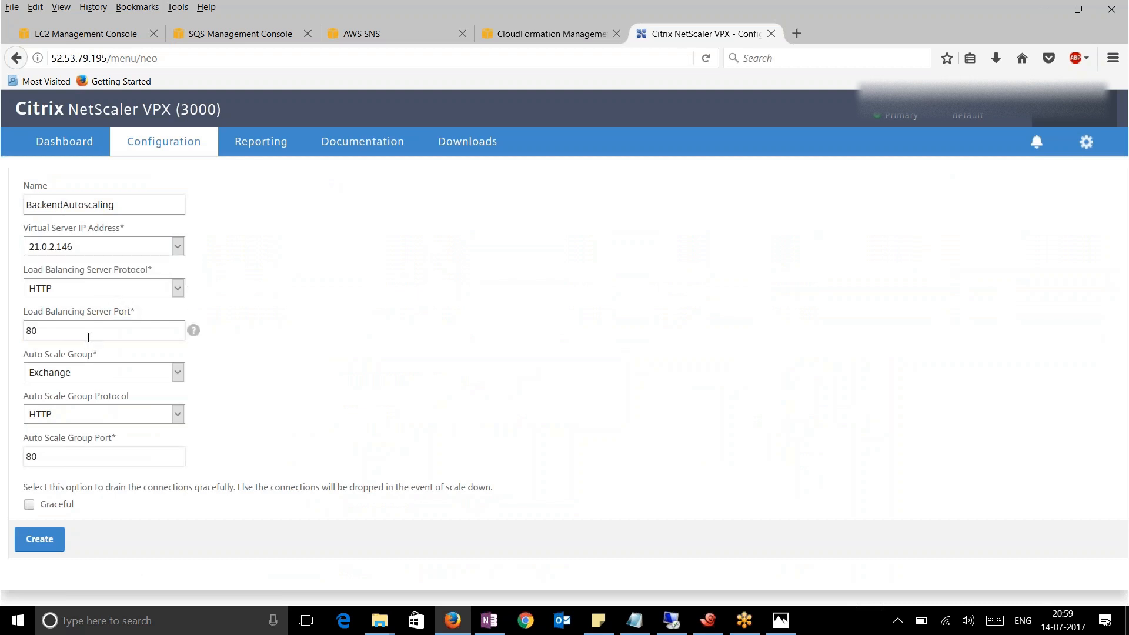
left_click(121, 374)
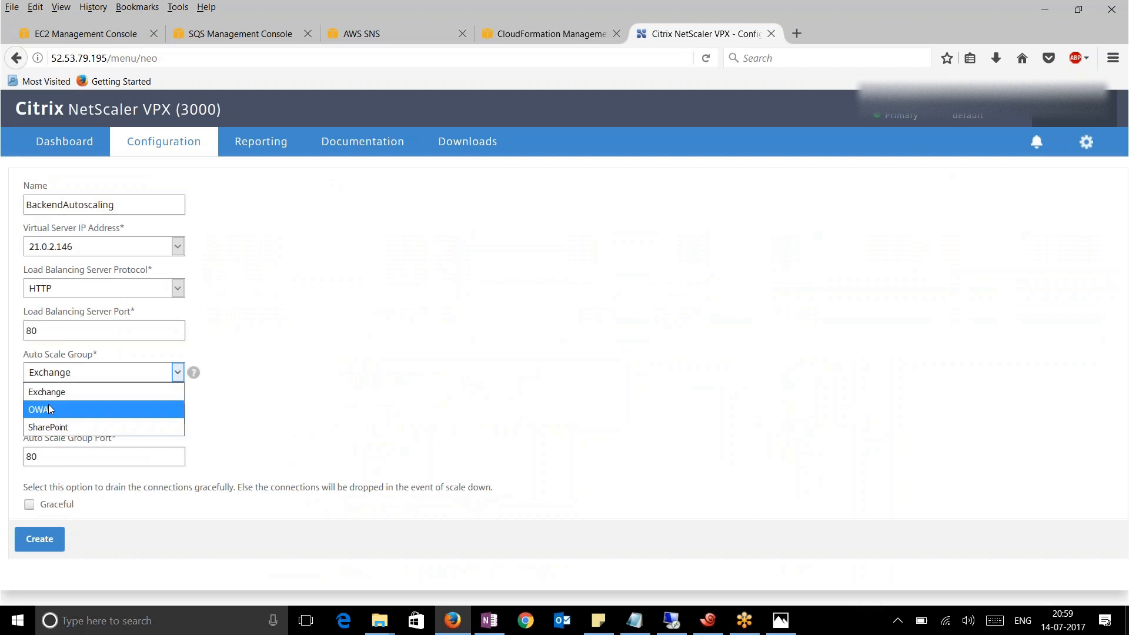
Keep Exchange as the group, enable Graceful, and set the delay to 70 seconds
left_click(63, 392)
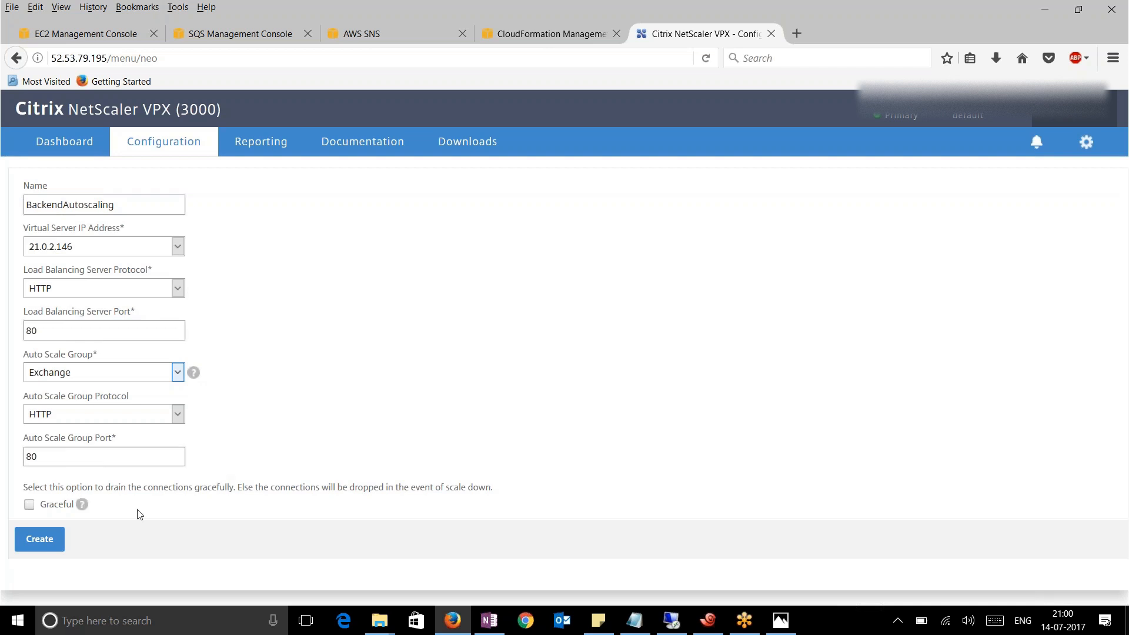
left_click(28, 505)
left_click_drag(75, 539, 8, 537)
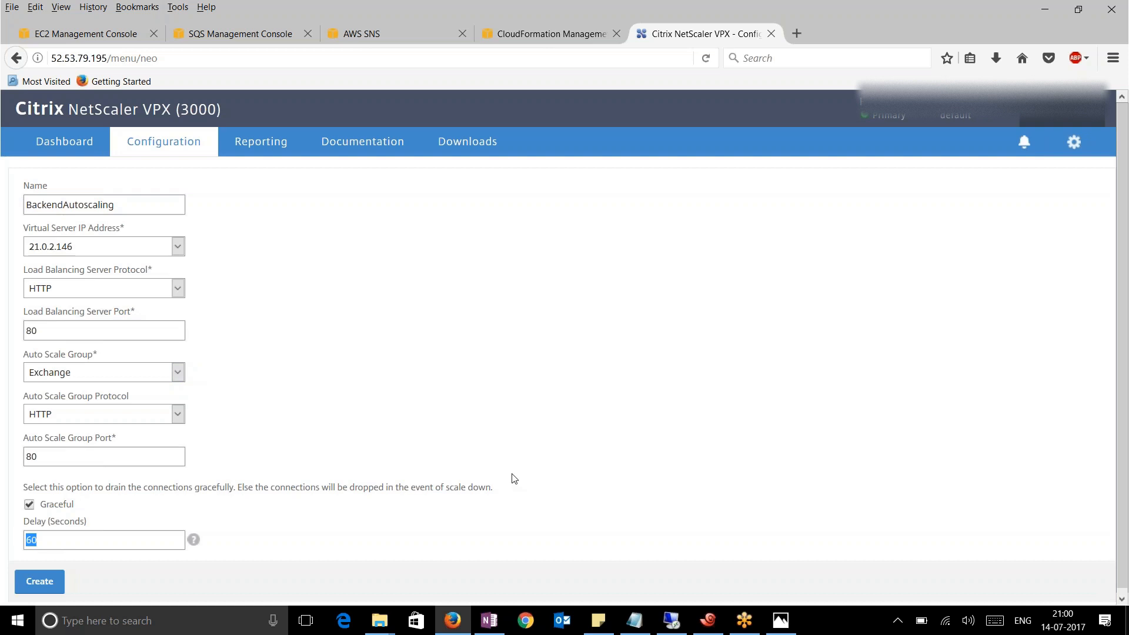
type("79")
key("BackSpace")
type("0")
left_click(598, 434)
In the second session's root shell, follow /var/log/ns.log filtered with grep RAIN
left_click(708, 621)
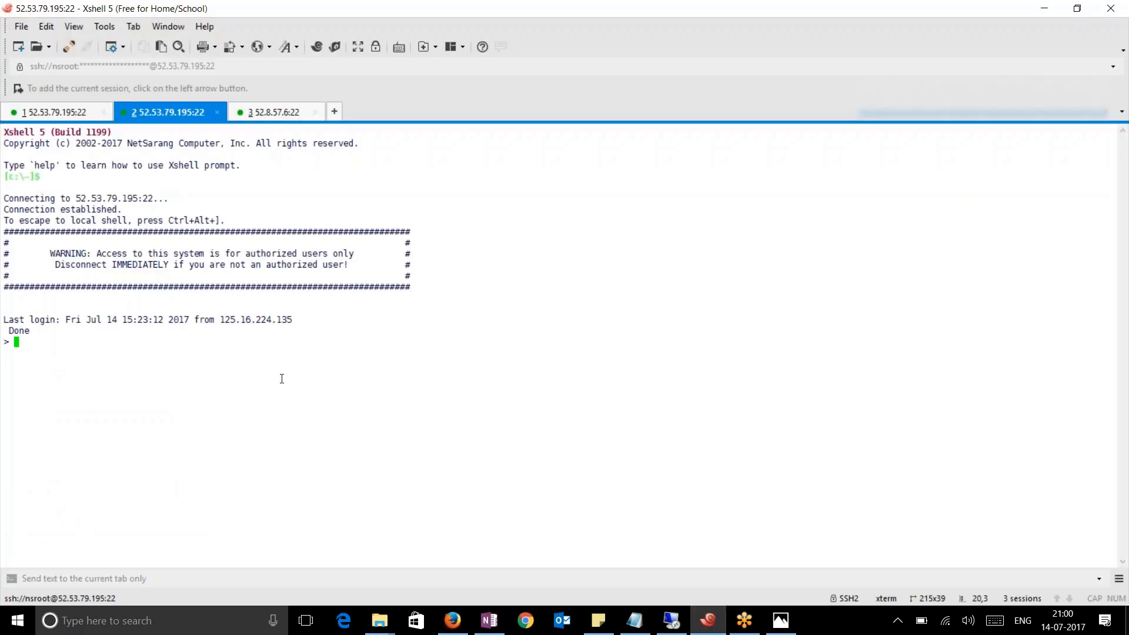
type("shell")
key("Return")
type("tail -")
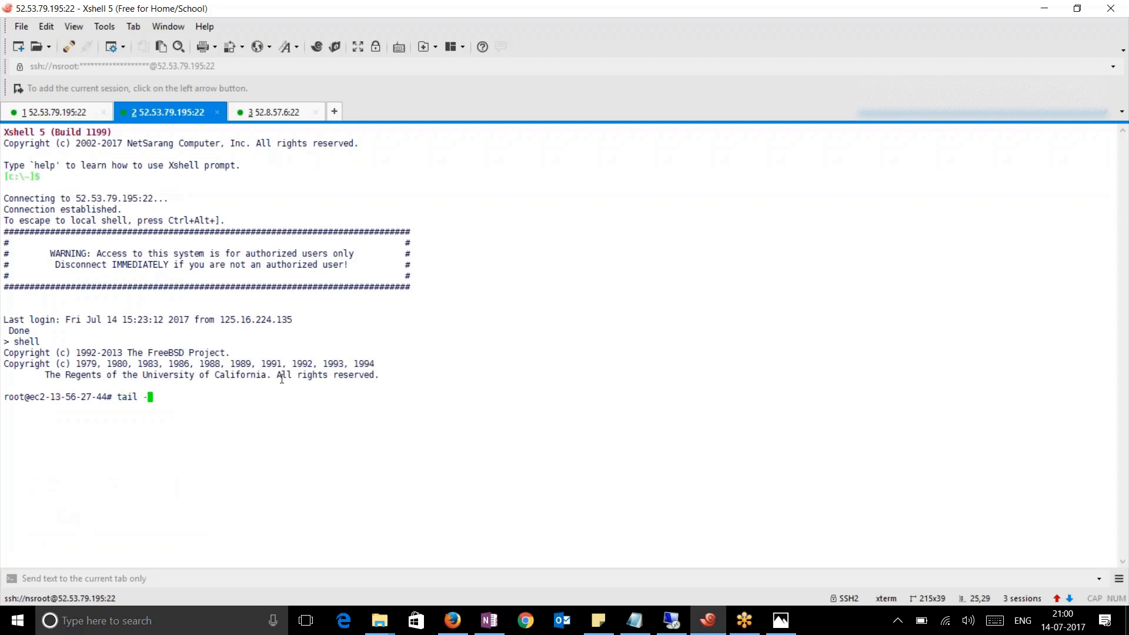
type("f /var/log/ns.log ")
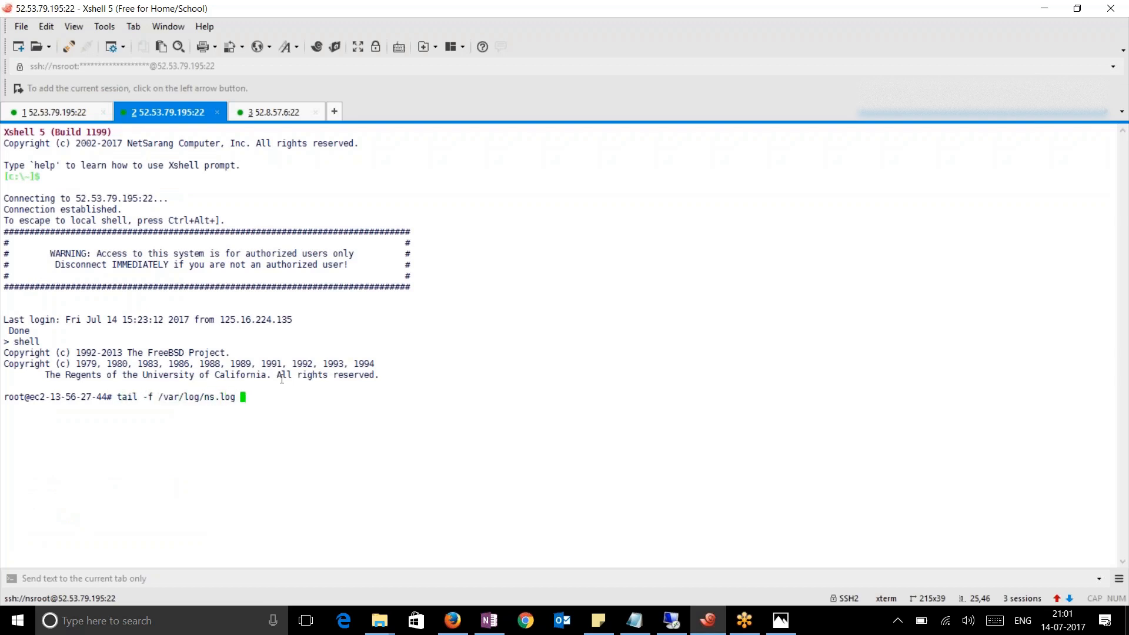
type("| grep RAIN")
key("Return")
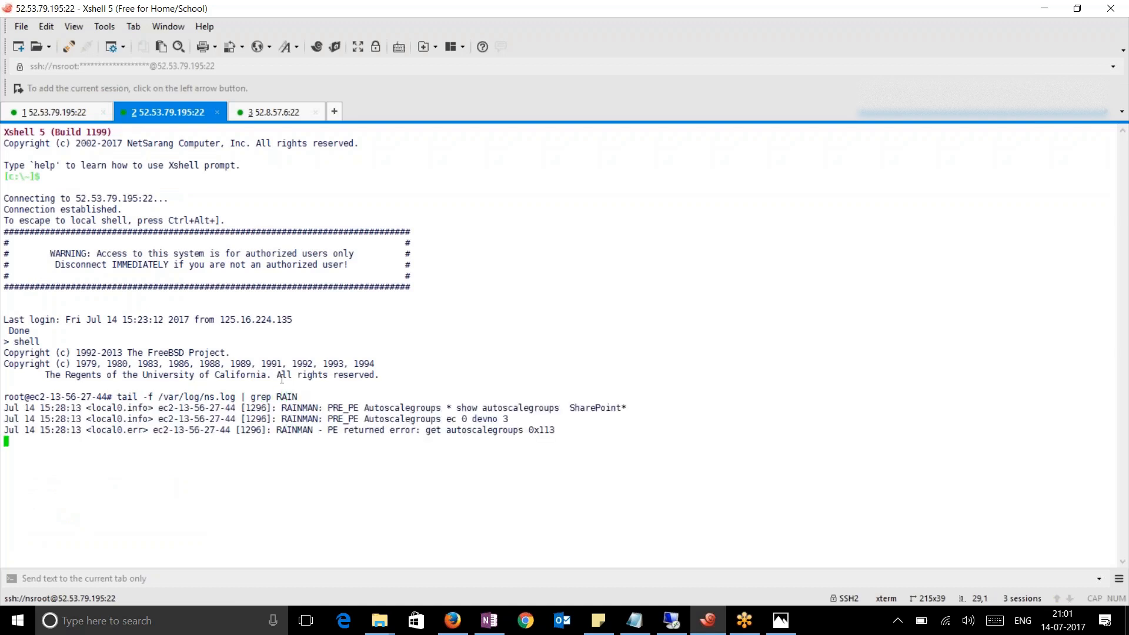
key("Return")
key("Return")
key("Return")
left_click(258, 116)
In the third session's root shell, follow /var/log/rain_scale.log with tail -f
type("shell")
key("Return")
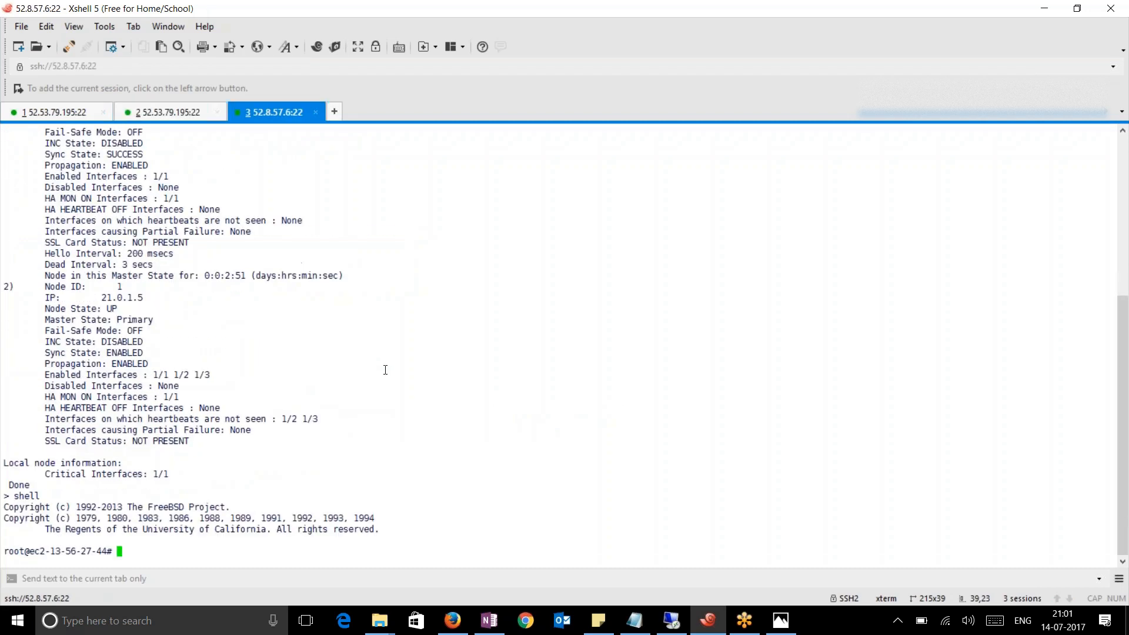
type("tail -f /var/l")
key("Tab")
type("rain_S")
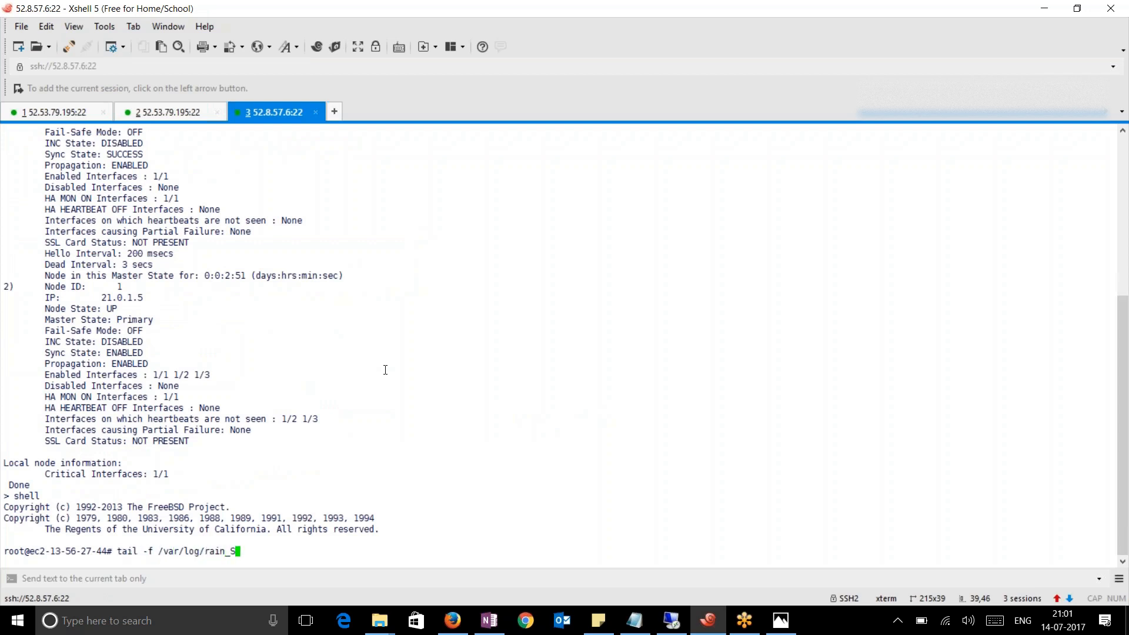
key("BackSpace")
type("s")
key("Tab")
key("Return")
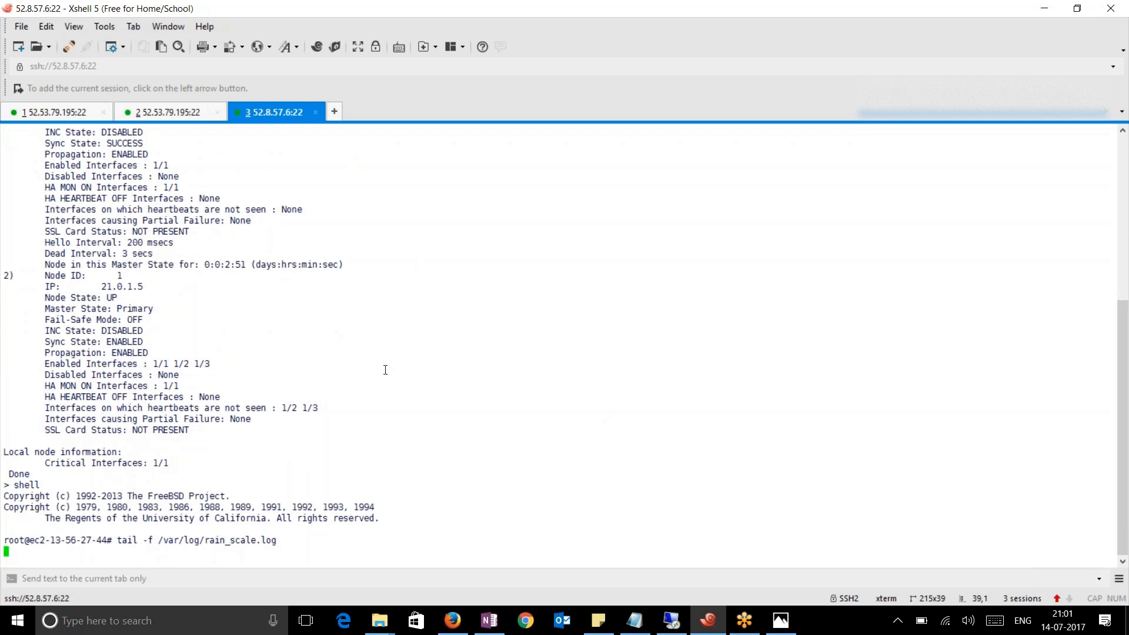
key("Return")
key("Return")
key("Return")
key("Return")
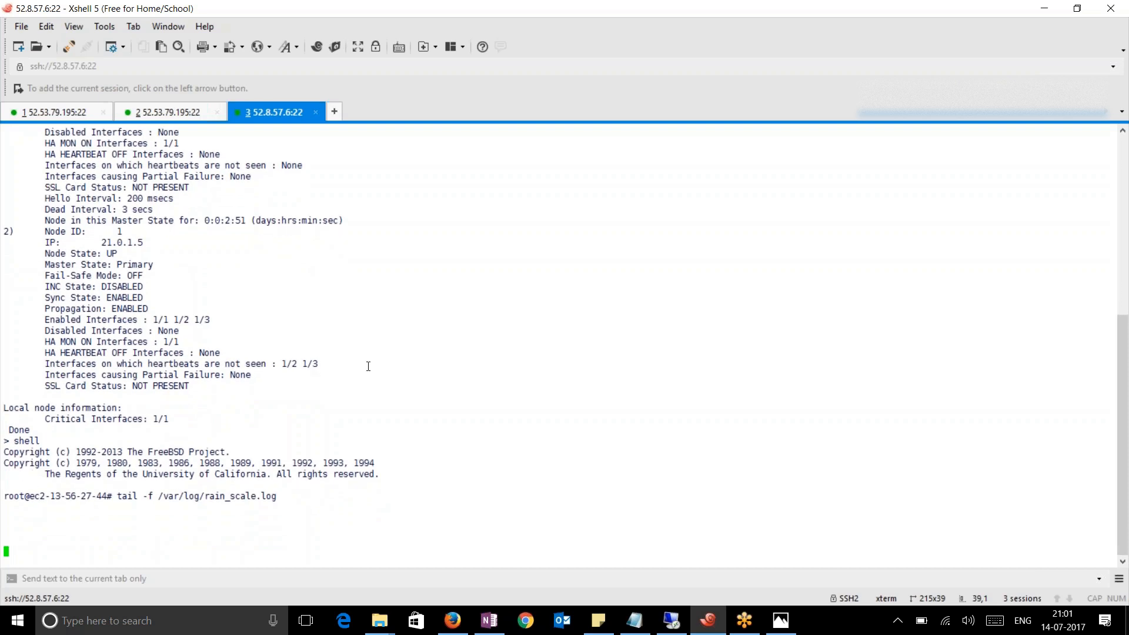
left_click(39, 112)
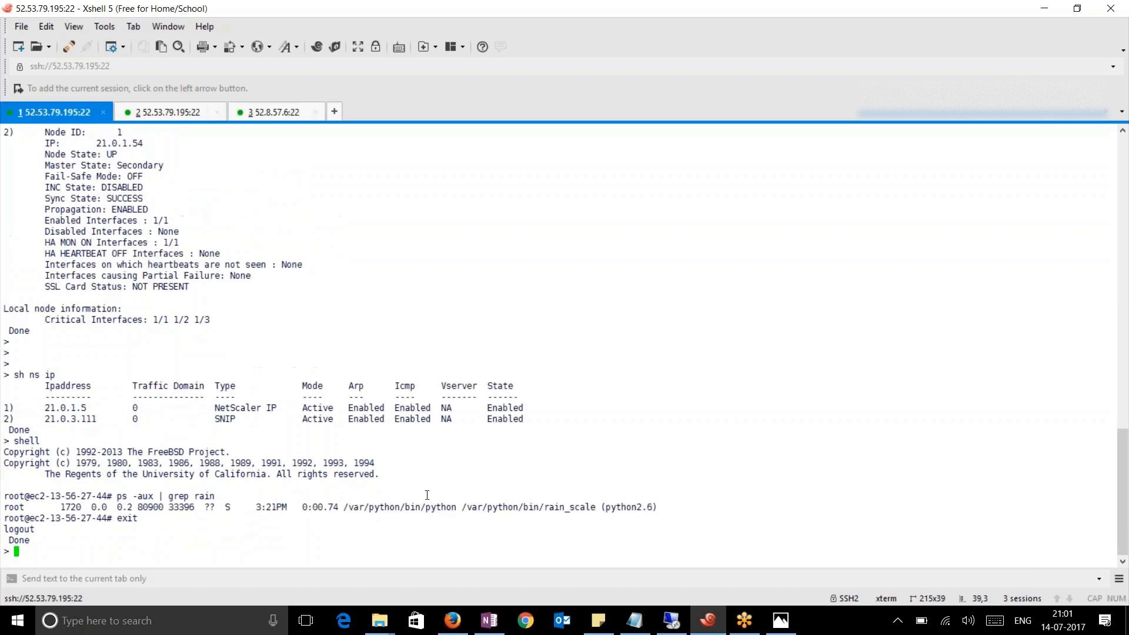
type("sh lb vserver")
Enable the LB feature with 'enable ns feature LB' and rerun 'sh lb vserver' to confirm
key("Return")
type("enable ns feature LB")
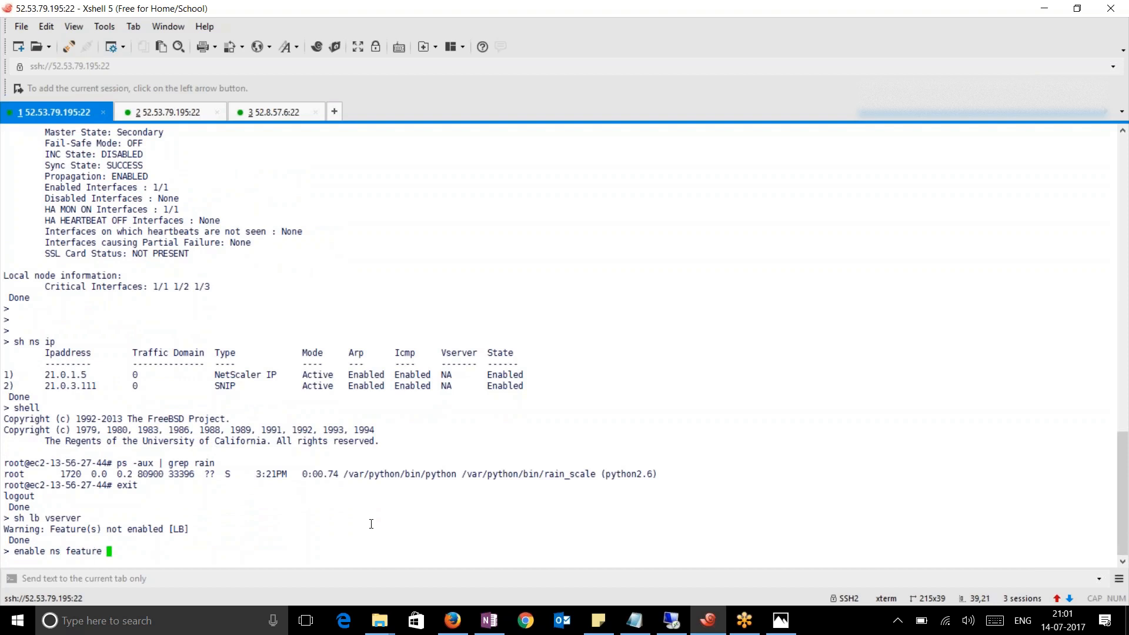
key("Return")
key("Up")
key("Up")
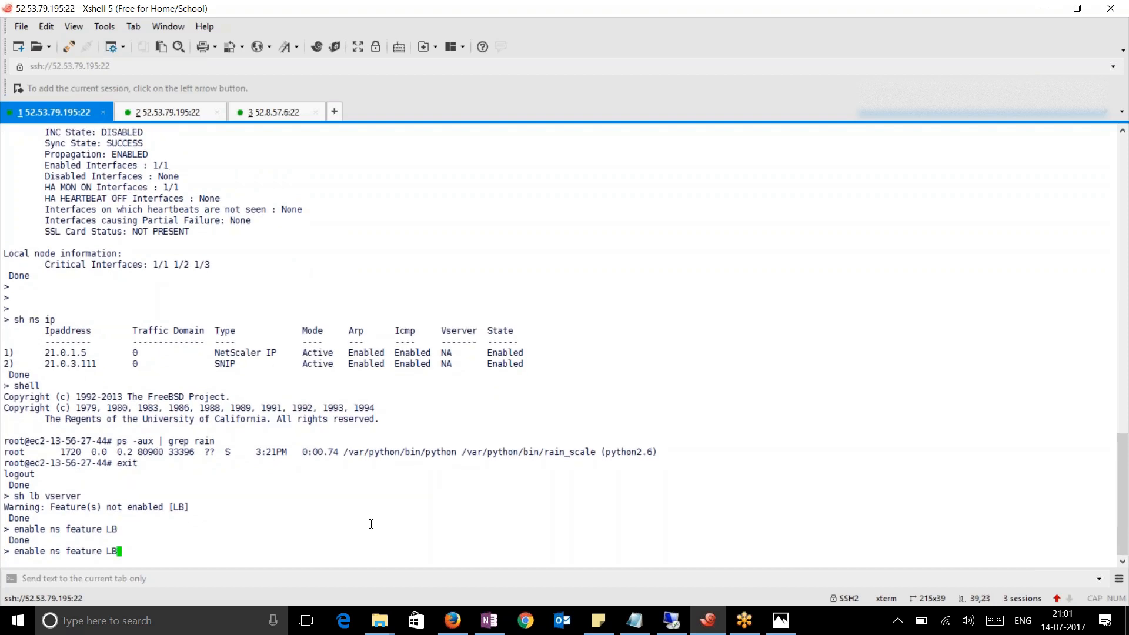
key("Return")
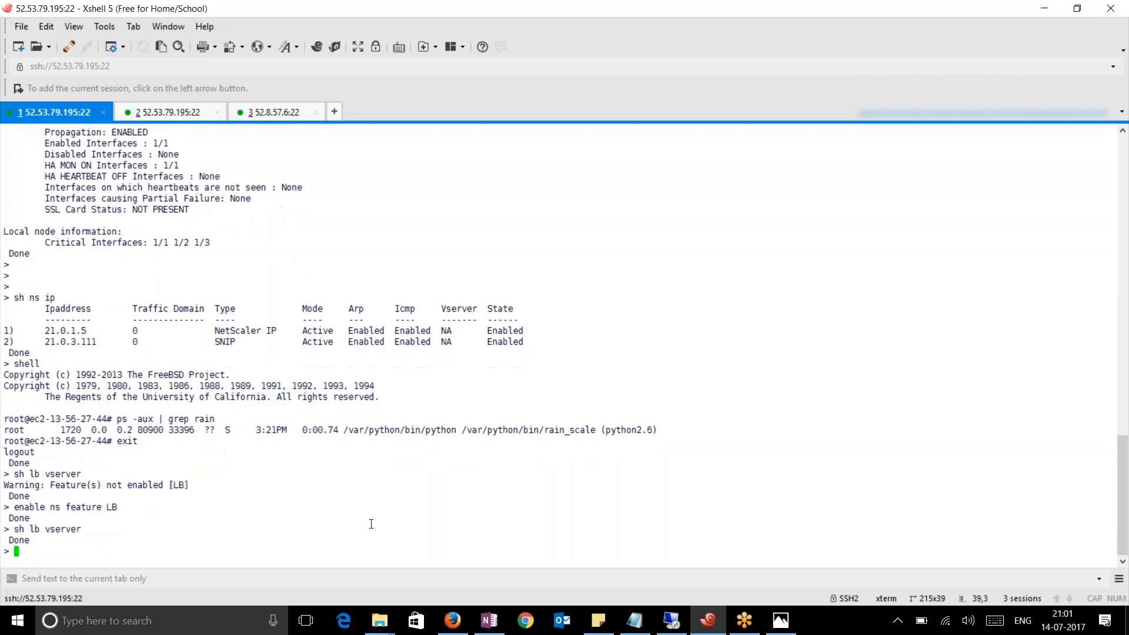
left_click(452, 620)
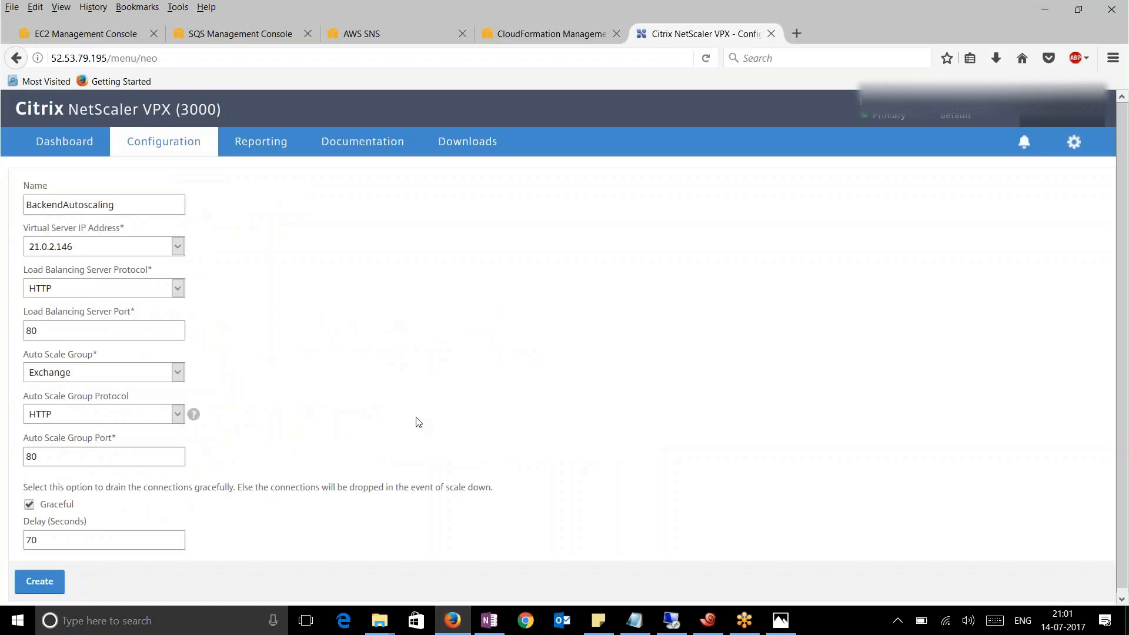
Create the BackendAutoscaling cloud profile, skip the improvement prompt, and view the Cloud Profile list
left_click(55, 582)
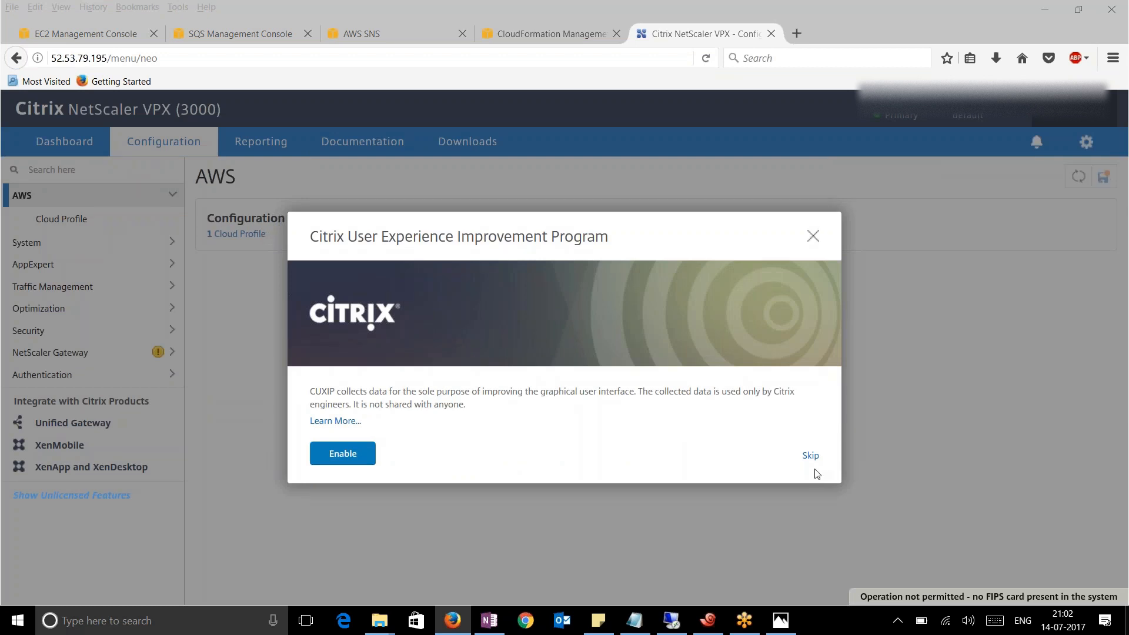
left_click(816, 459)
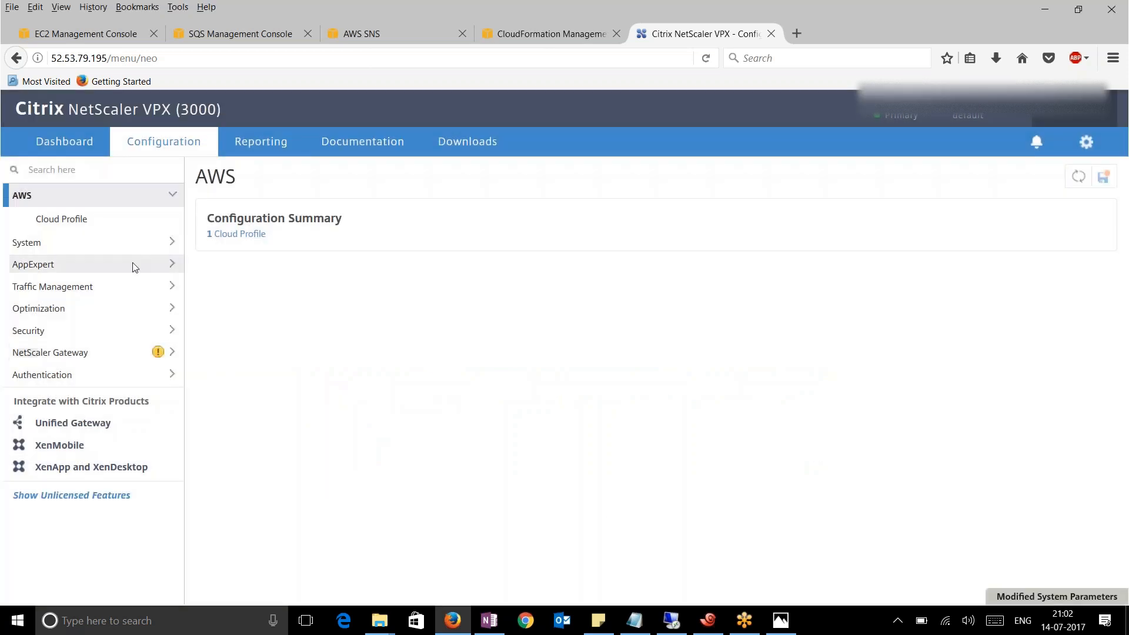
left_click(83, 219)
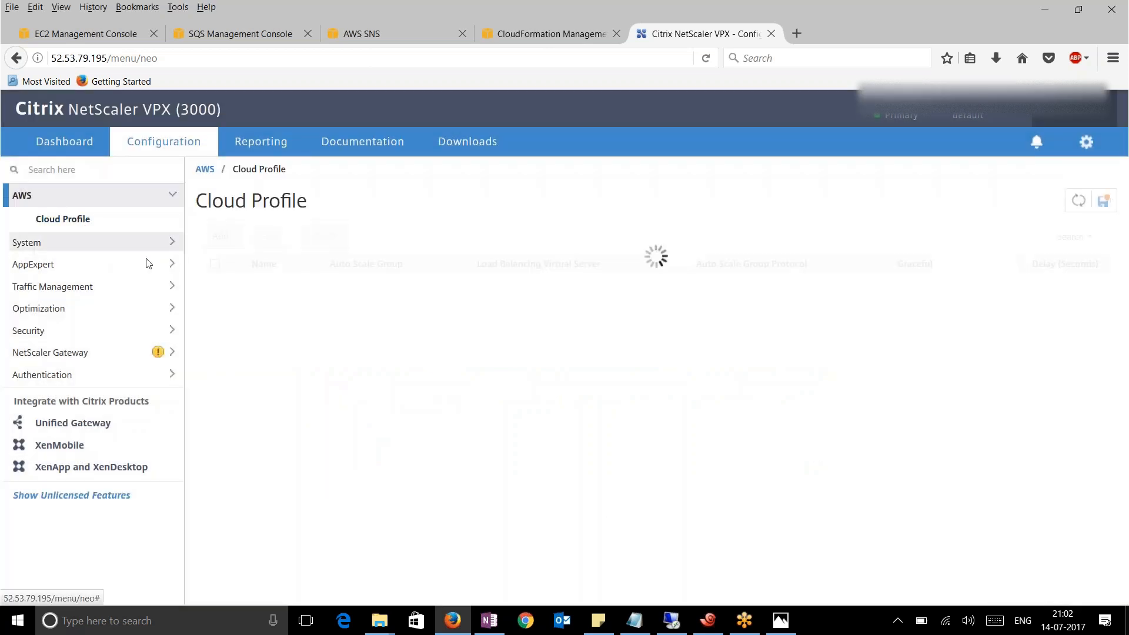
left_click(706, 622)
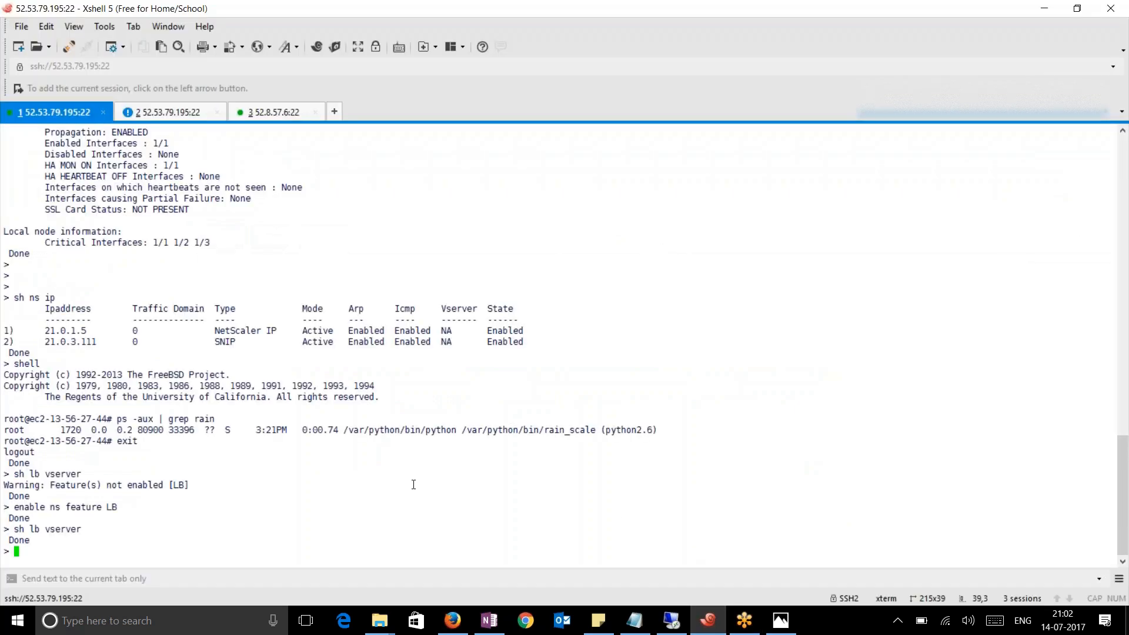
Stop the ns.log follow in the second Xshell session after checking the third session
left_click(160, 112)
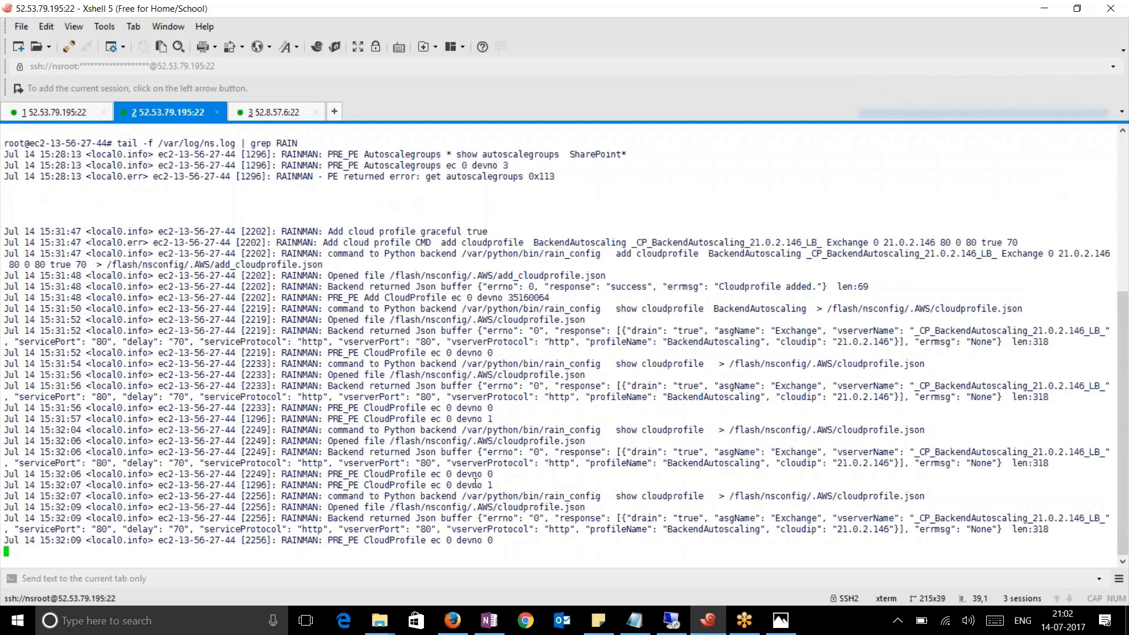
key("ctrl+c")
key("ctrl+Tab")
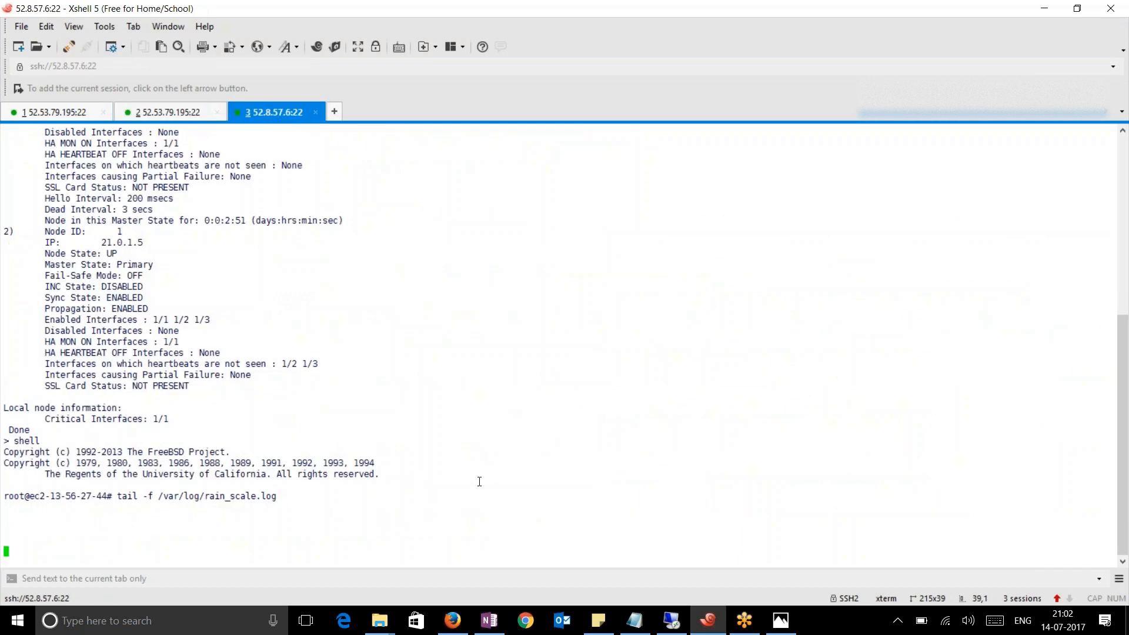
left_click(174, 113)
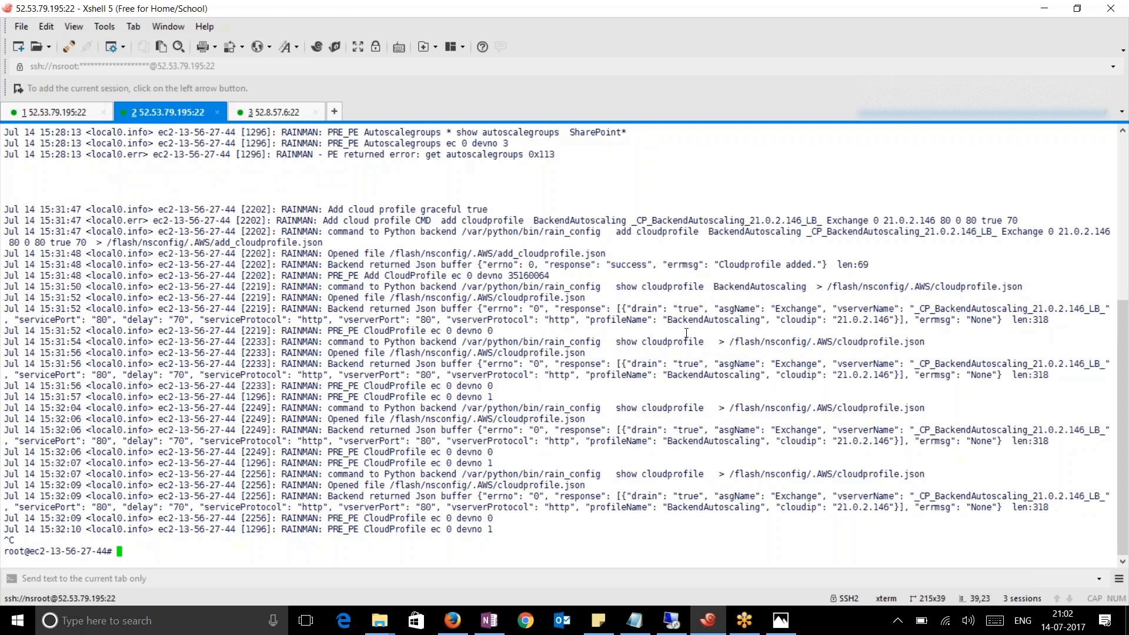
Highlight the add cloudprofile command and 'Cloudprofile added' message in the ns.log output
left_click(1024, 242)
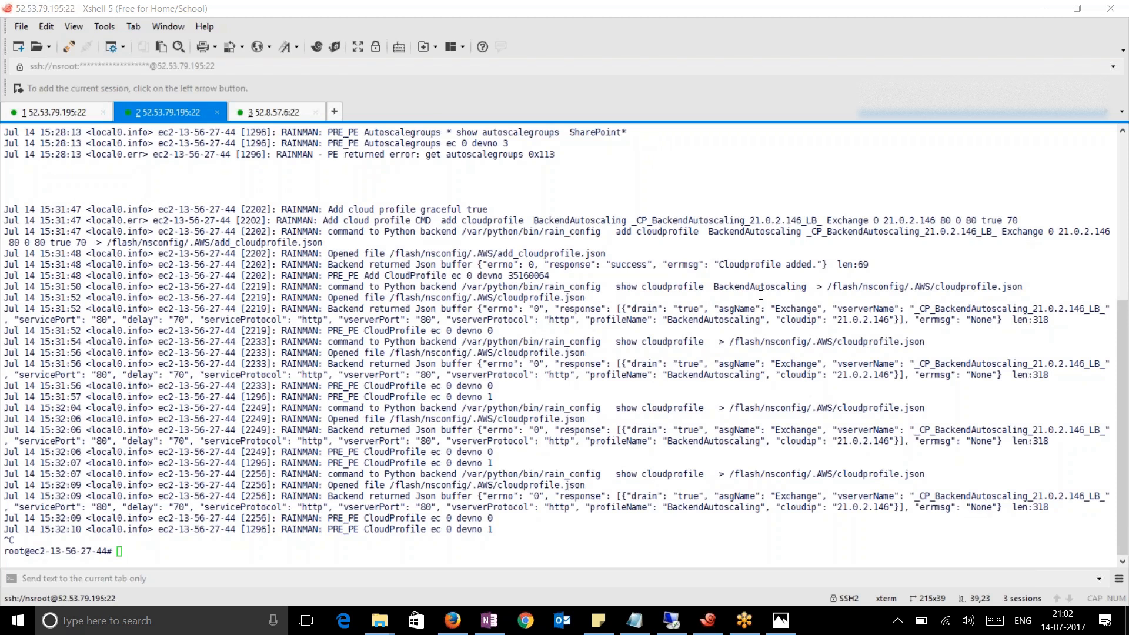
left_click_drag(445, 220, 949, 223)
left_click(634, 221)
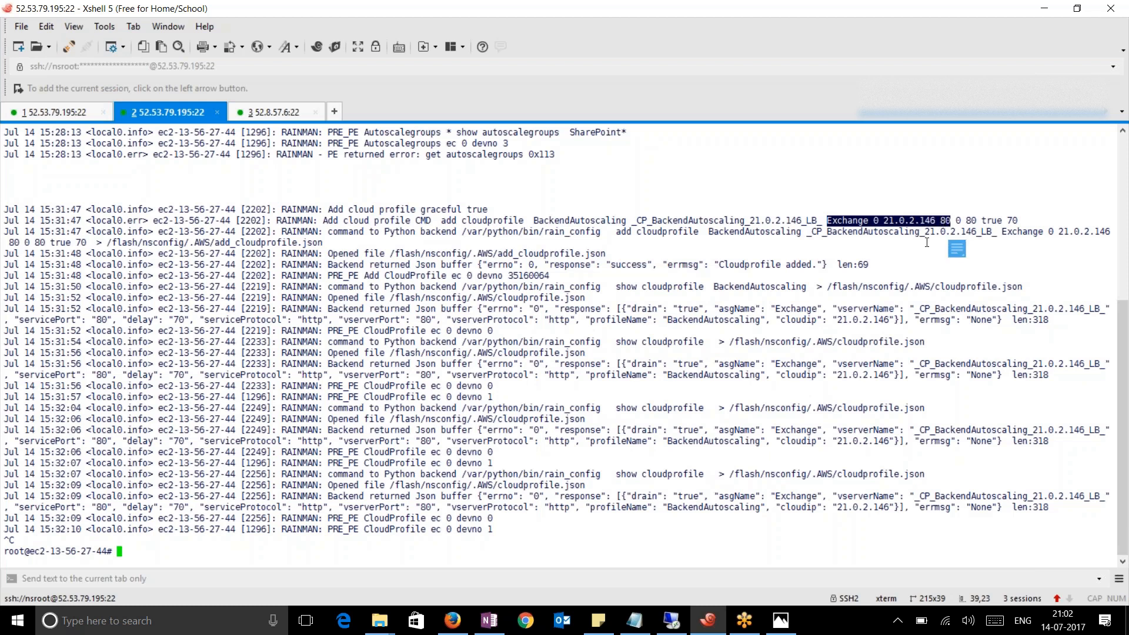
left_click_drag(386, 243, 349, 233)
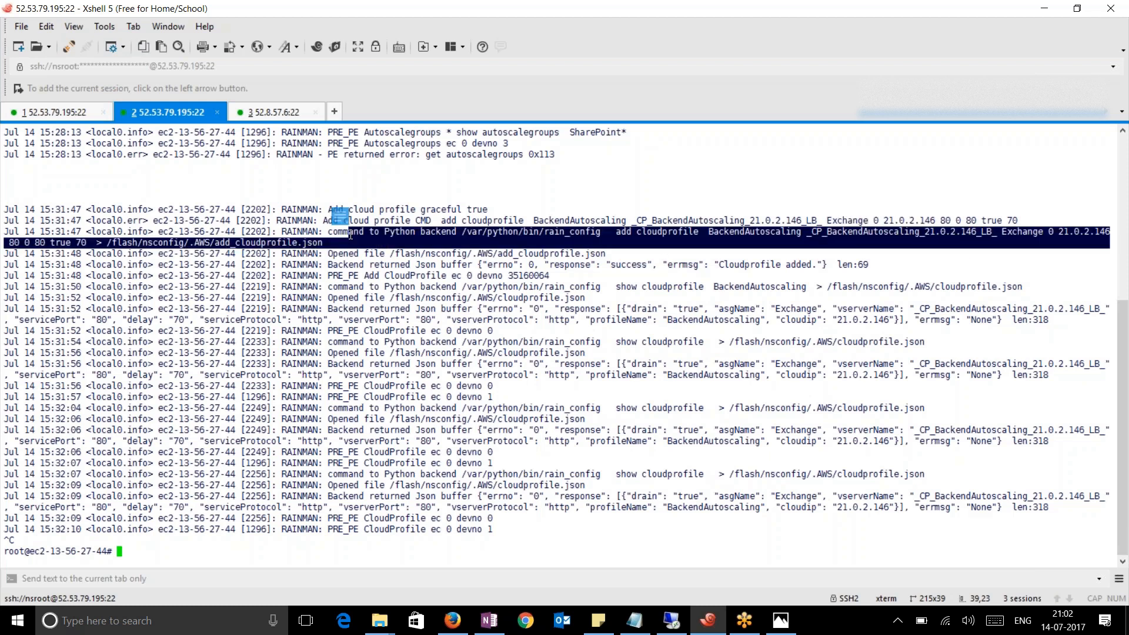
left_click_drag(653, 265, 828, 267)
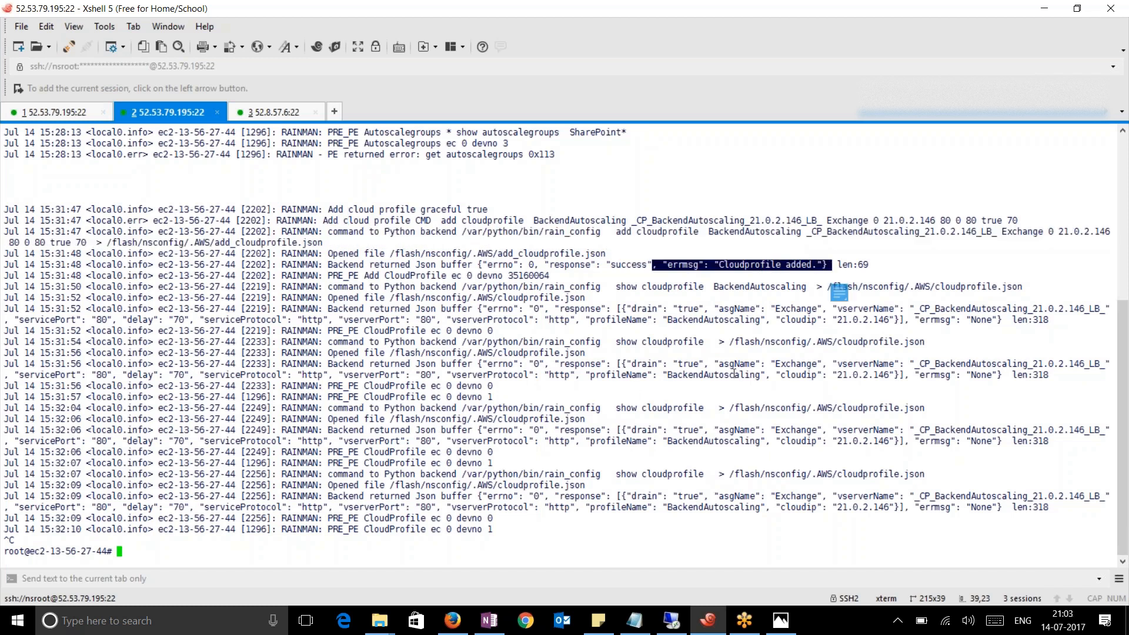
left_click_drag(632, 288, 703, 288)
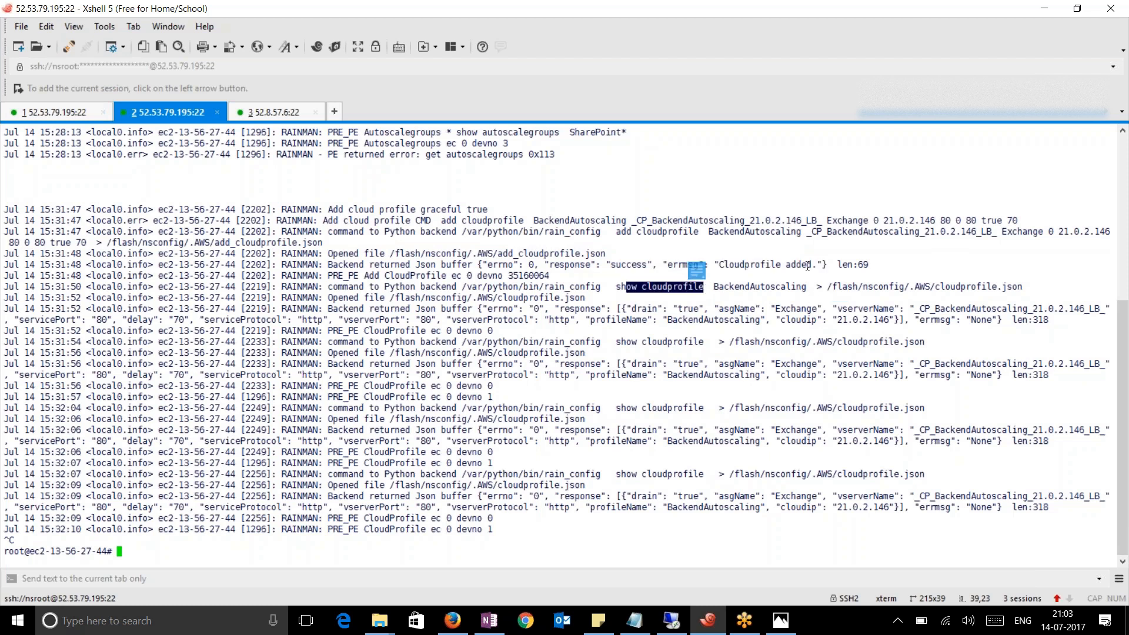
left_click_drag(442, 220, 535, 221)
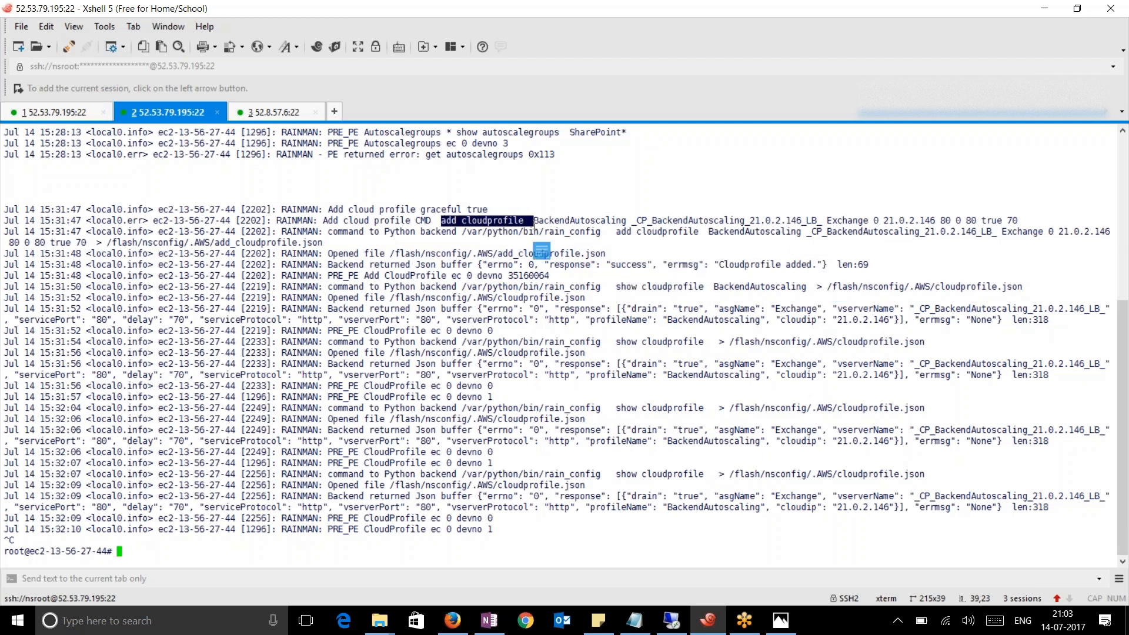
left_click_drag(615, 407, 678, 408)
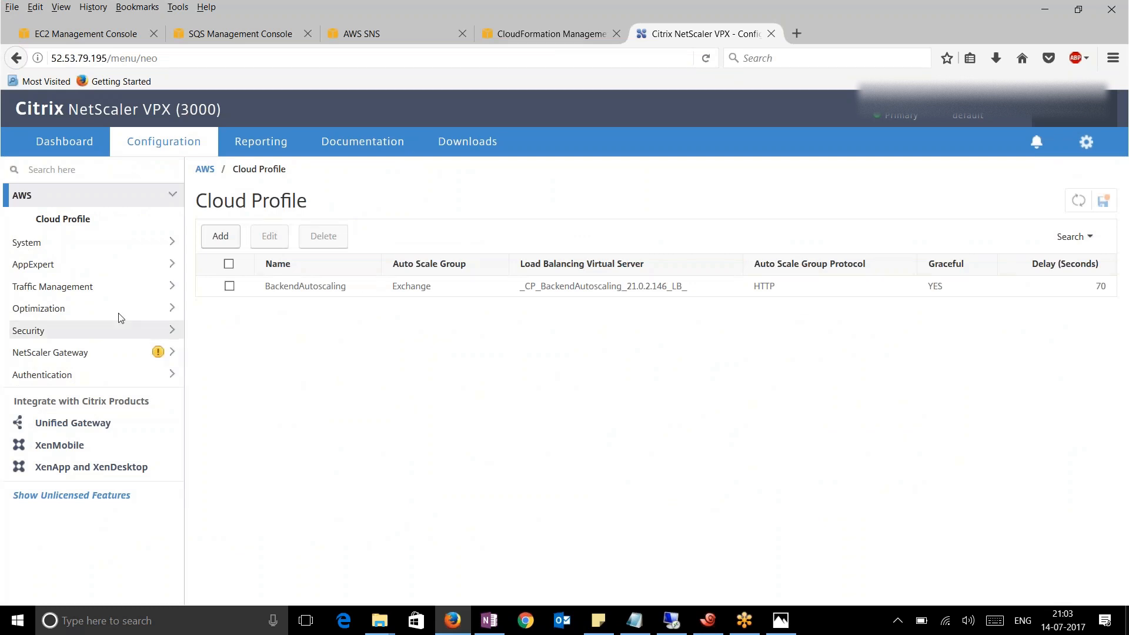
Review the Exchange service group's details under Traffic Management > Load Balancing, then return to EC2
left_click(83, 290)
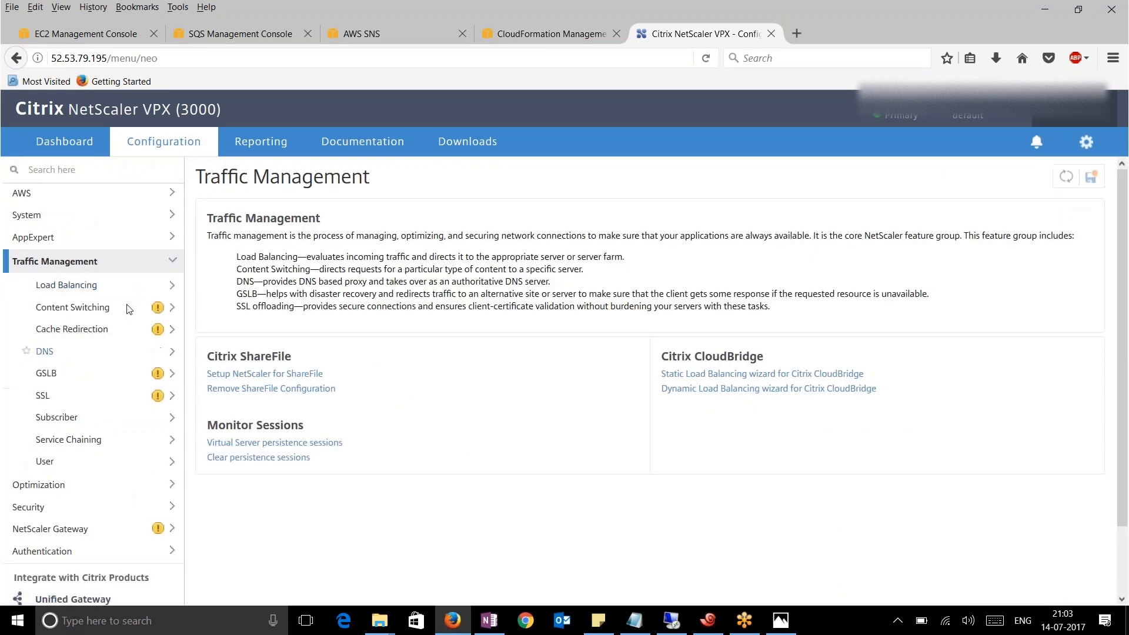
left_click(96, 287)
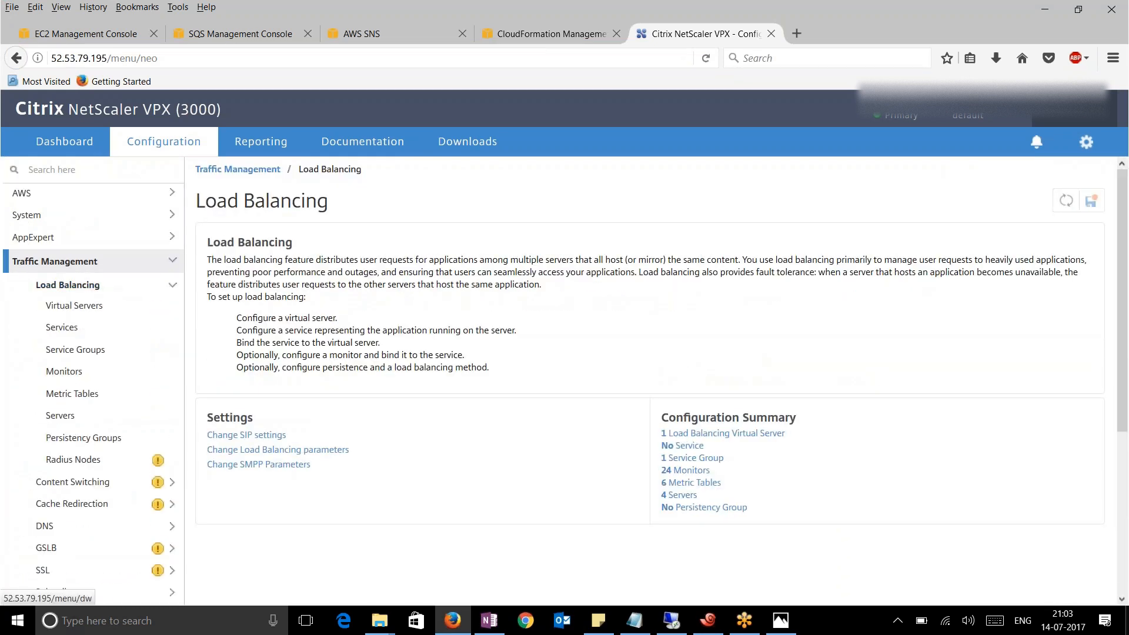
left_click(77, 306)
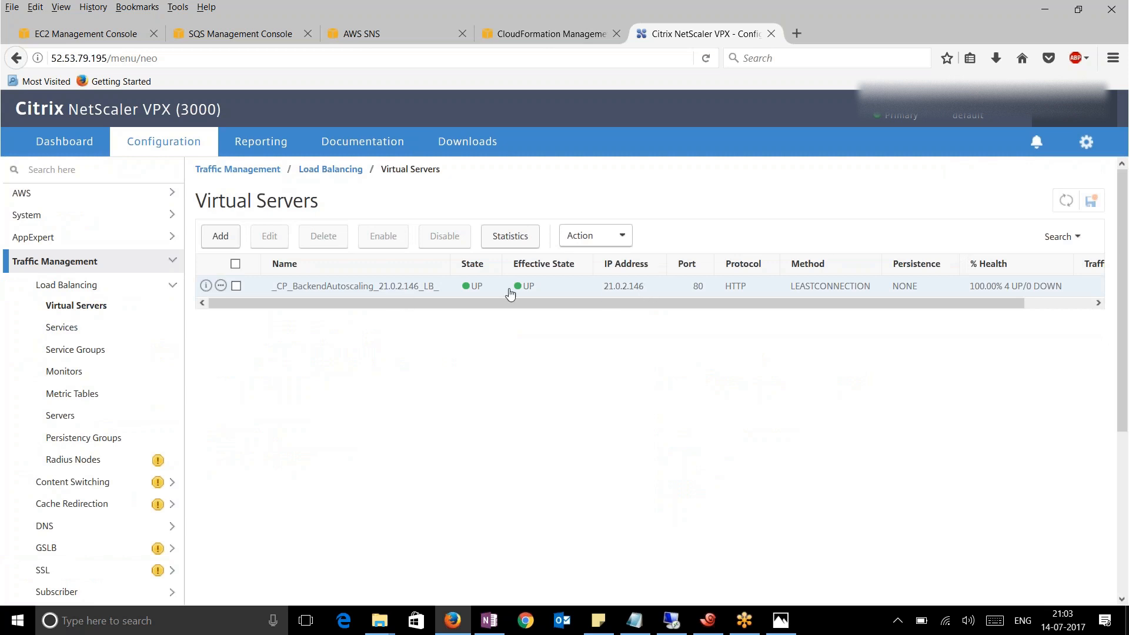
left_click(76, 351)
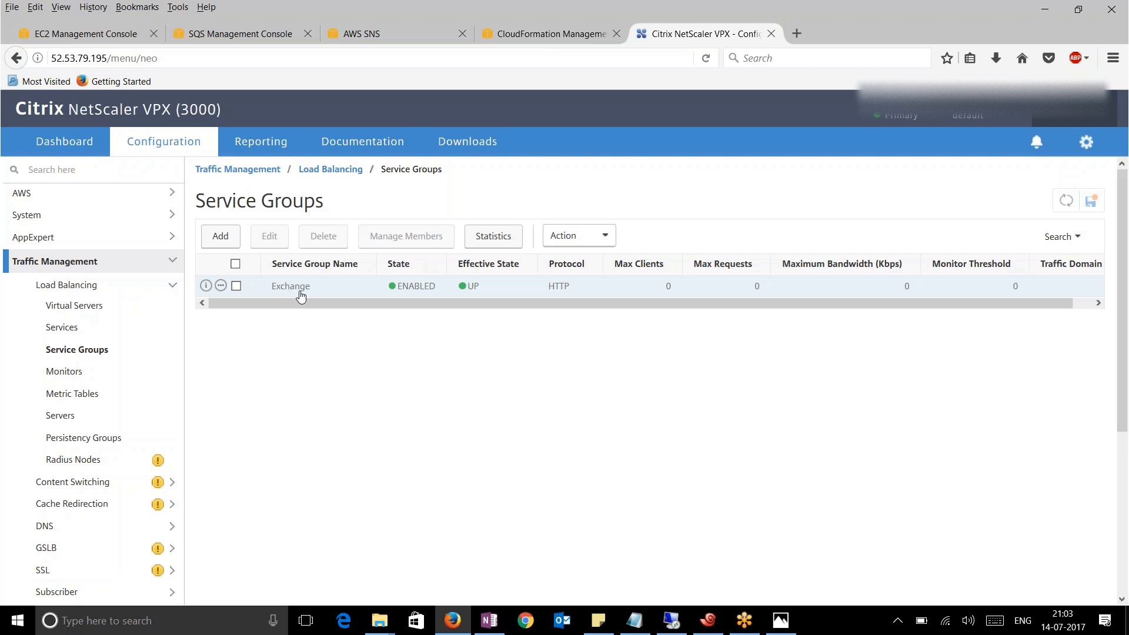
left_click(291, 286)
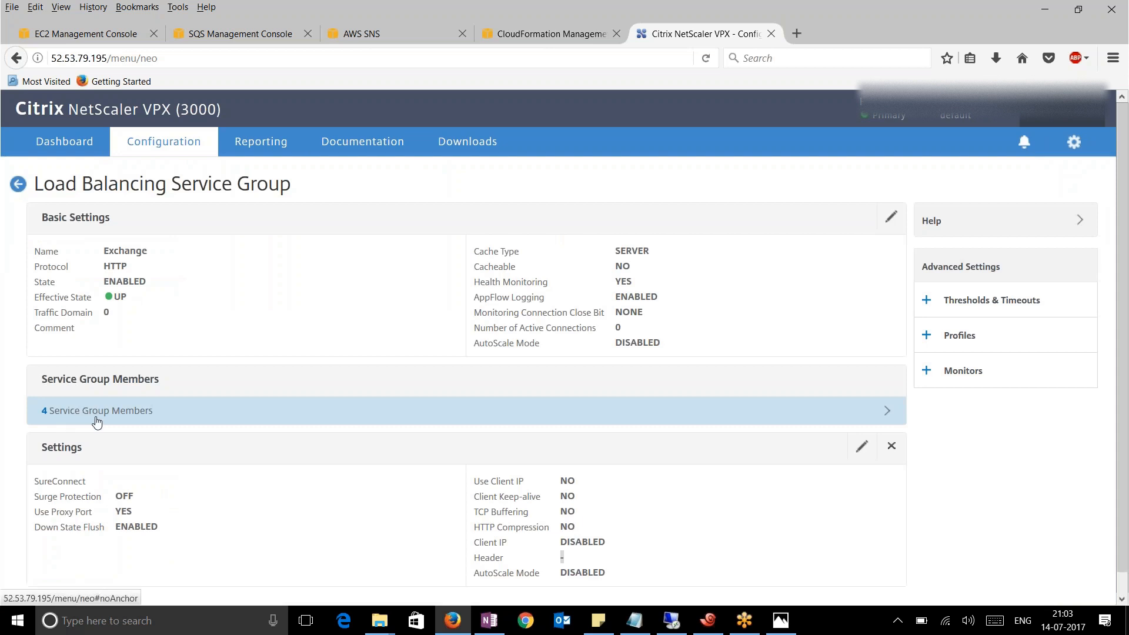
left_click(79, 39)
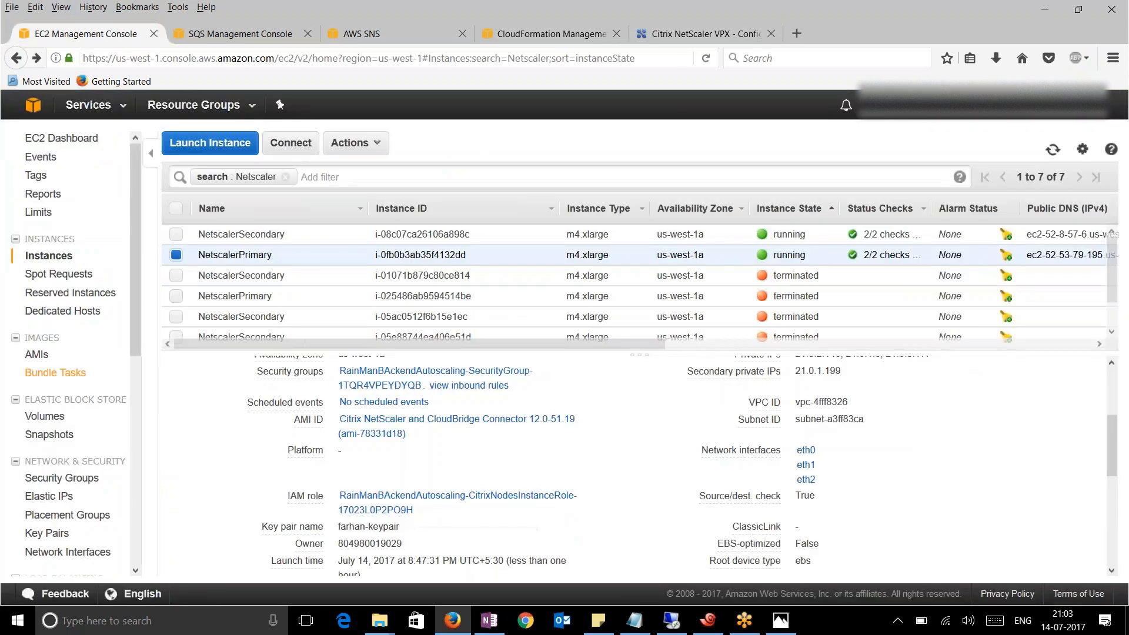
View the four instances of the Exchange Auto Scaling group
left_click_drag(132, 342, 140, 475)
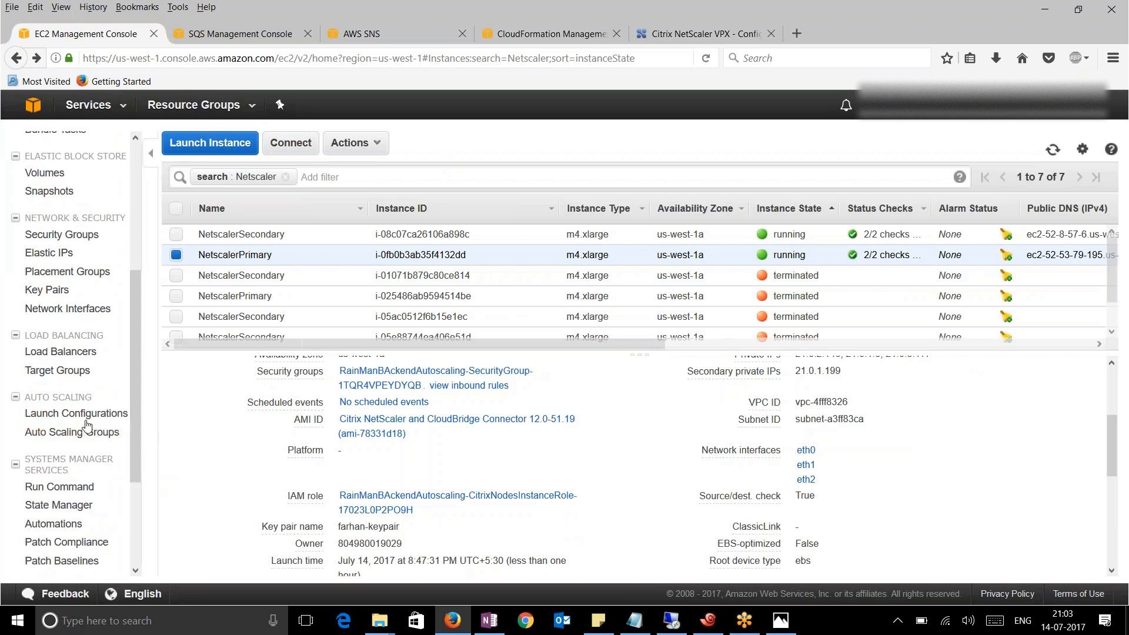
left_click(79, 435)
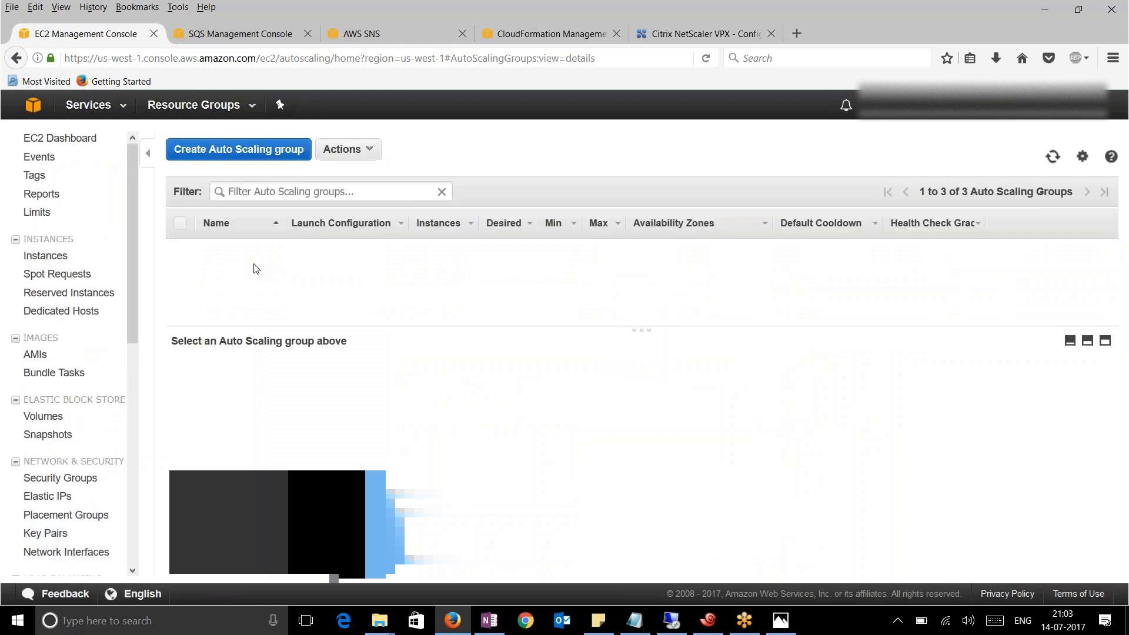
left_click(196, 254)
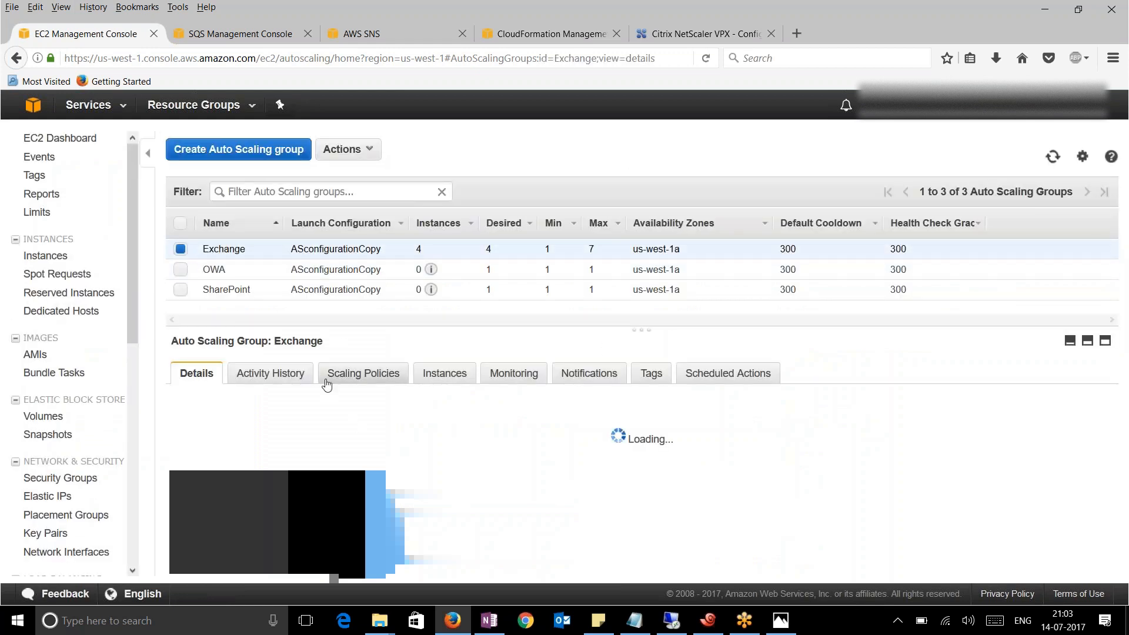
left_click(421, 377)
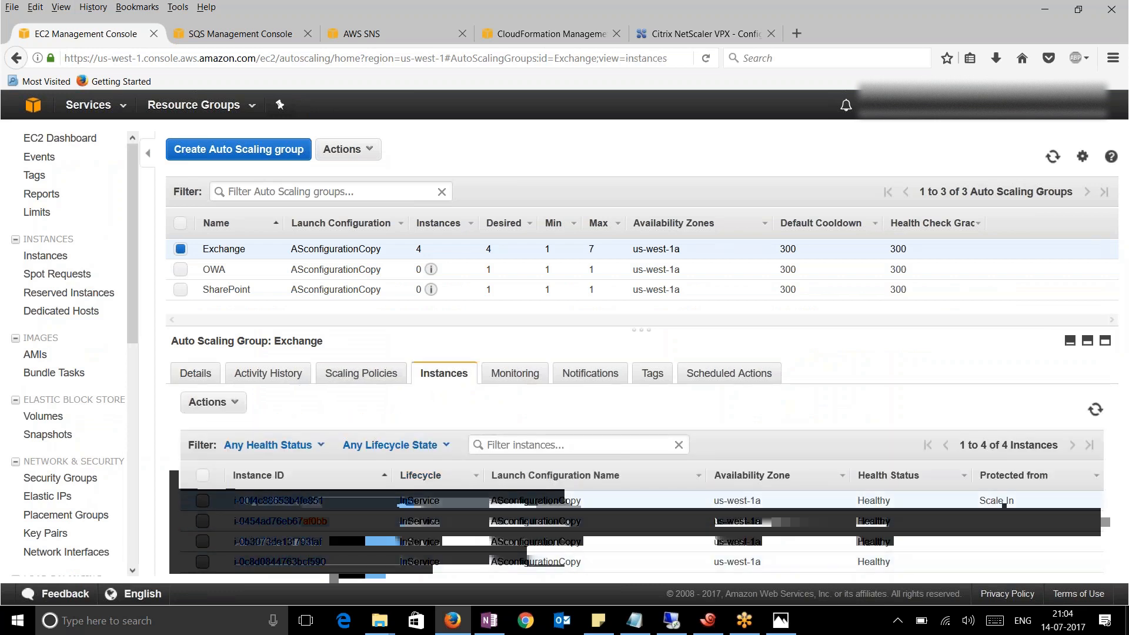
left_click(202, 501)
left_click(203, 522)
left_click(202, 541)
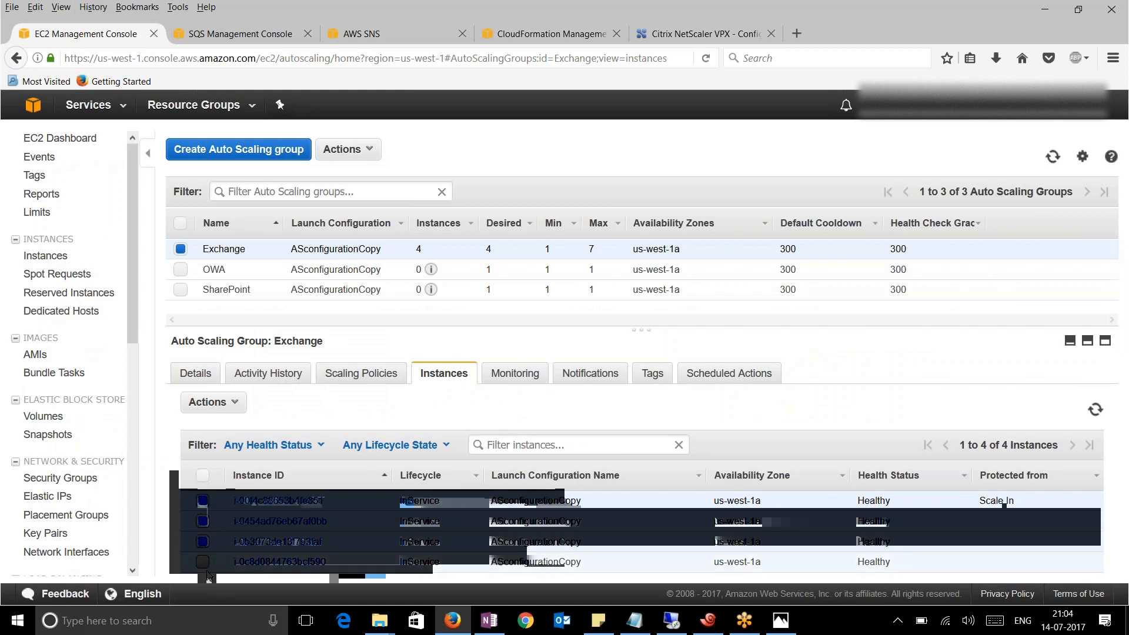
left_click(203, 565)
left_click(202, 563)
left_click(203, 542)
left_click(203, 522)
left_click(202, 500)
Clear the Netscaler instance filter and inspect each Exchange instance's private IP, e.g. 21.0.3.32
left_click(45, 256)
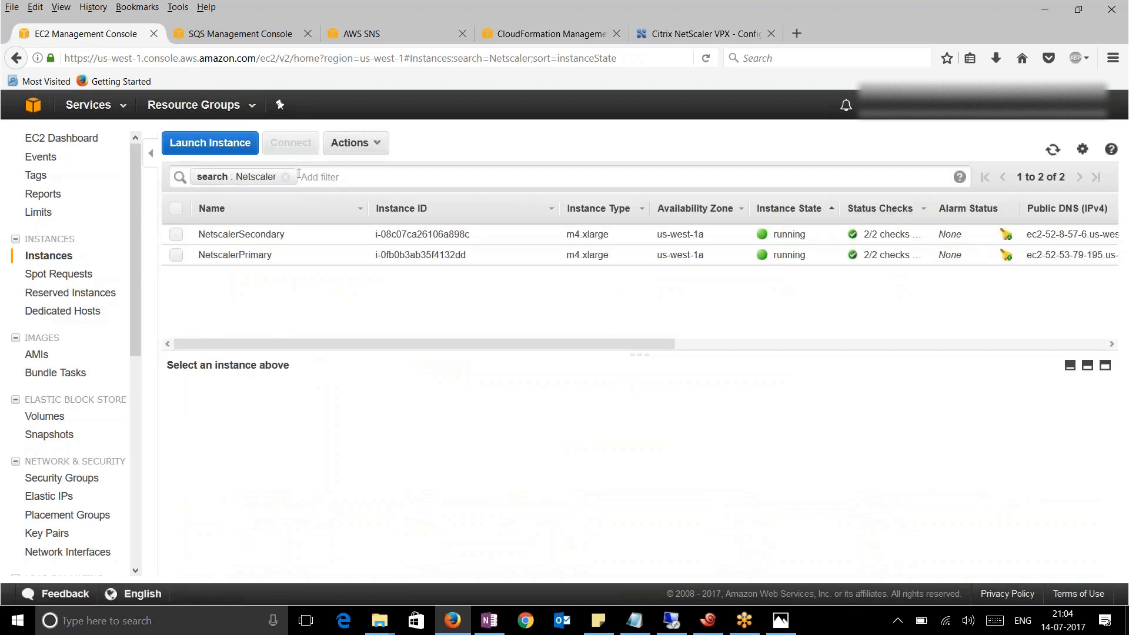
left_click(285, 177)
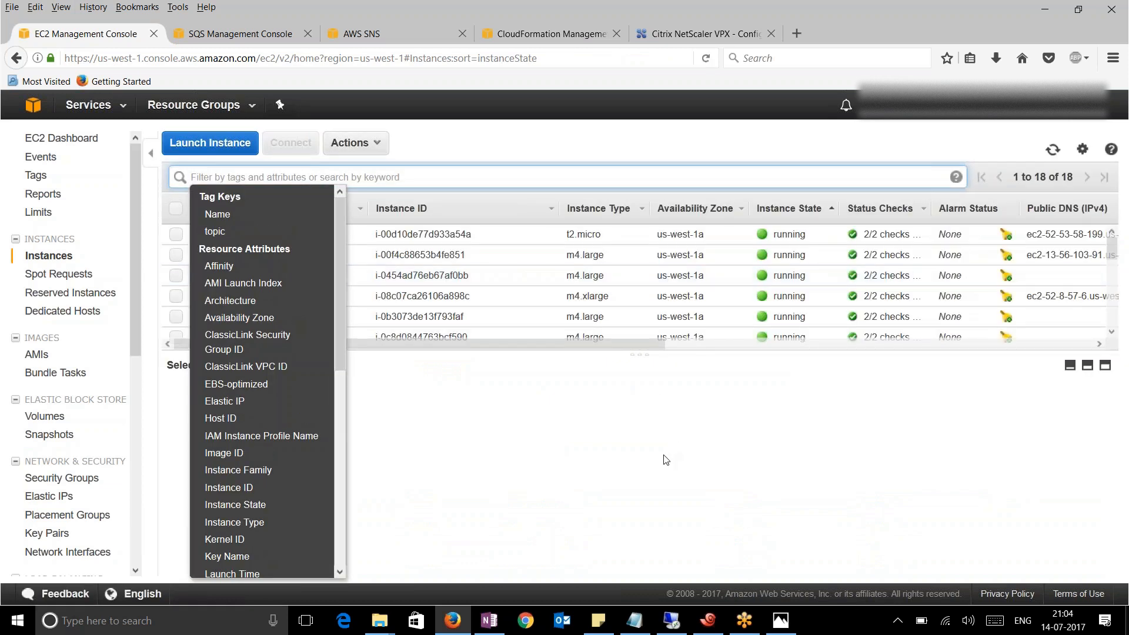
left_click(766, 453)
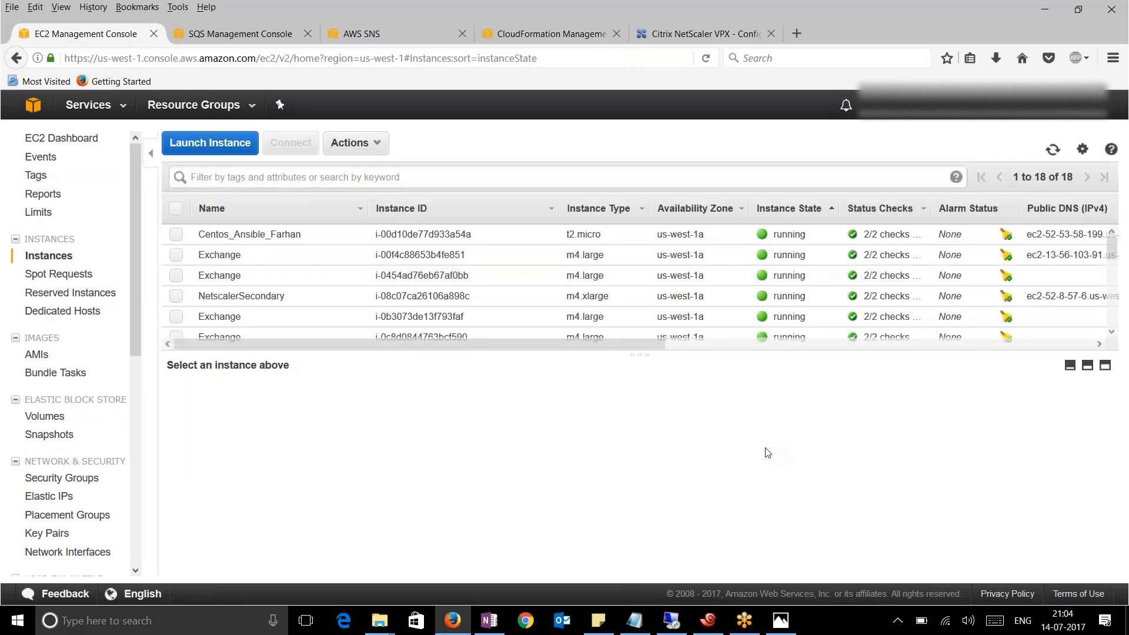
left_click(174, 257)
left_click_drag(857, 501, 816, 499)
left_click(175, 255)
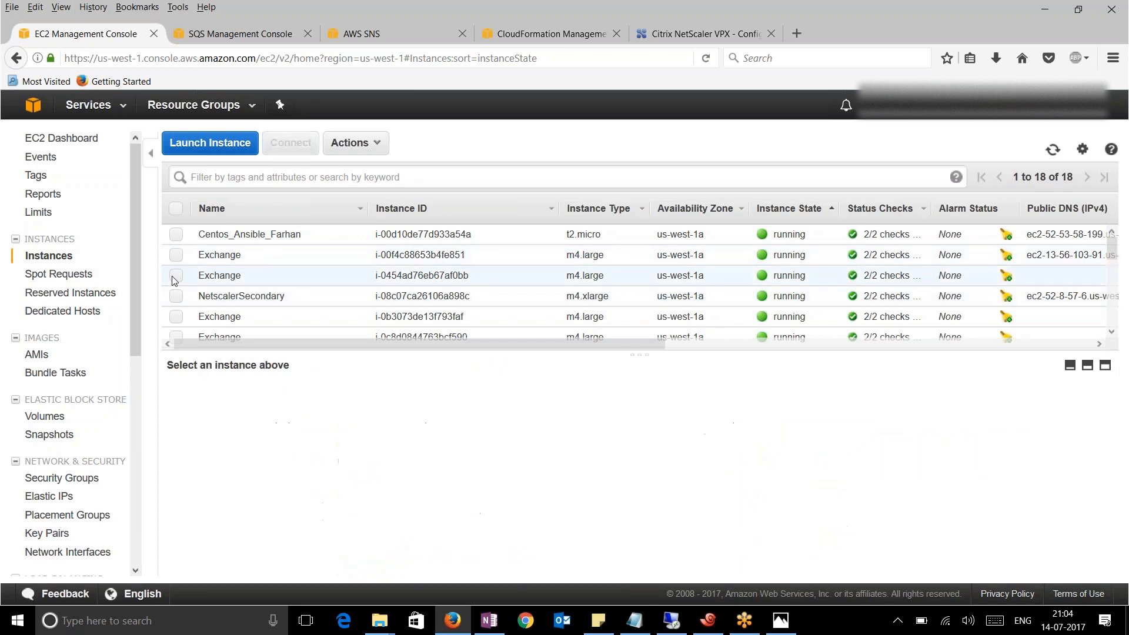
left_click(176, 278)
left_click(176, 276)
left_click(176, 317)
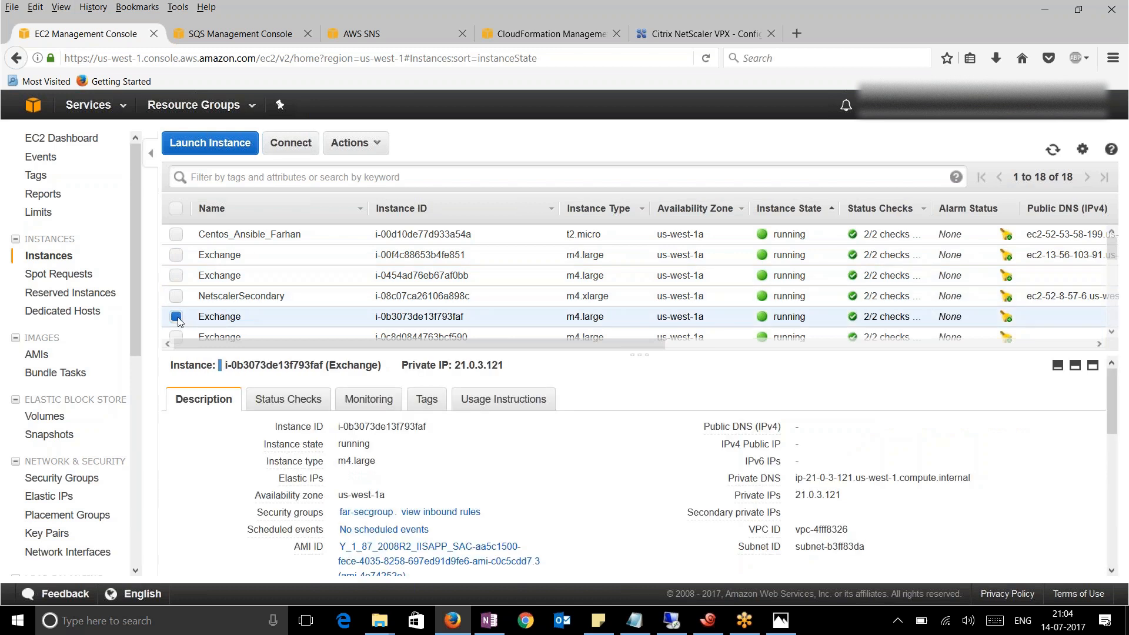
left_click(177, 319)
left_click(177, 338)
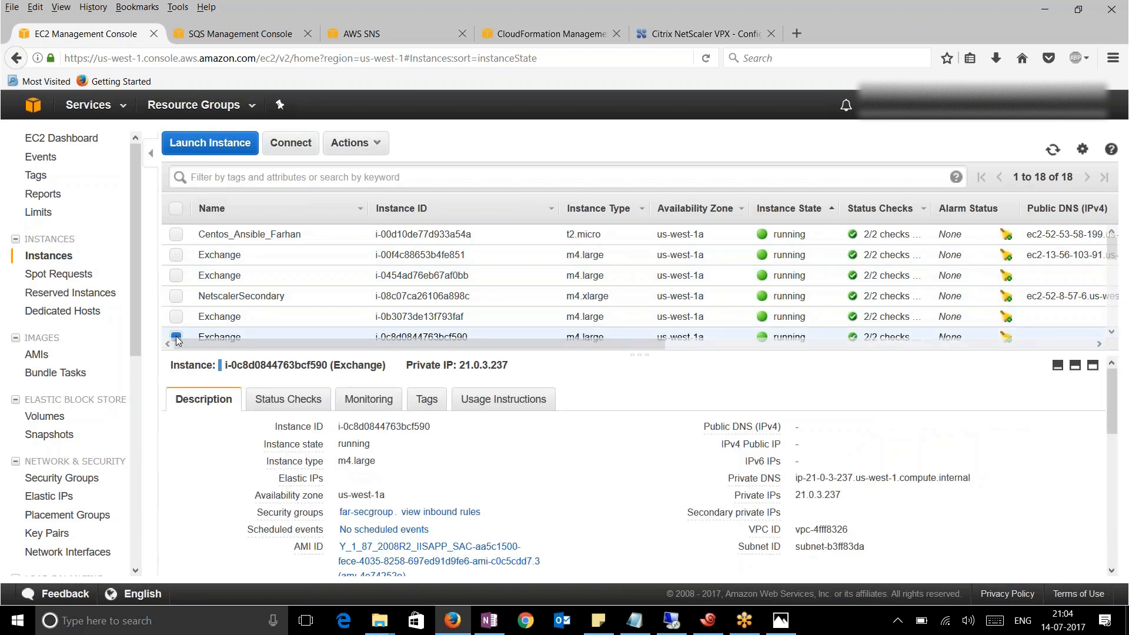
left_click(176, 337)
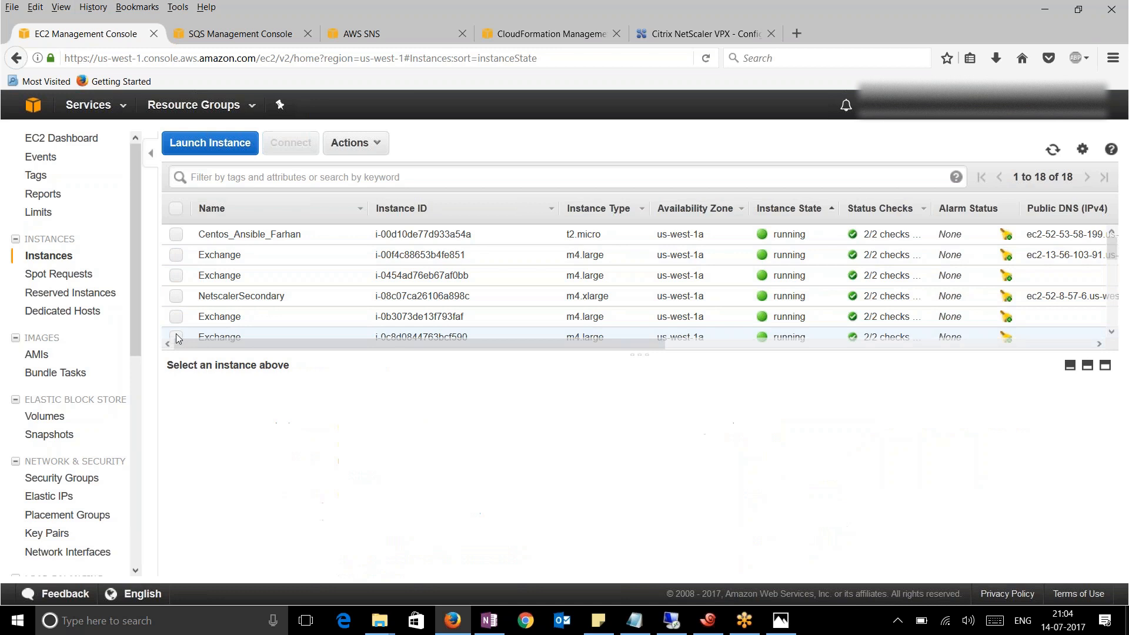
left_click(661, 27)
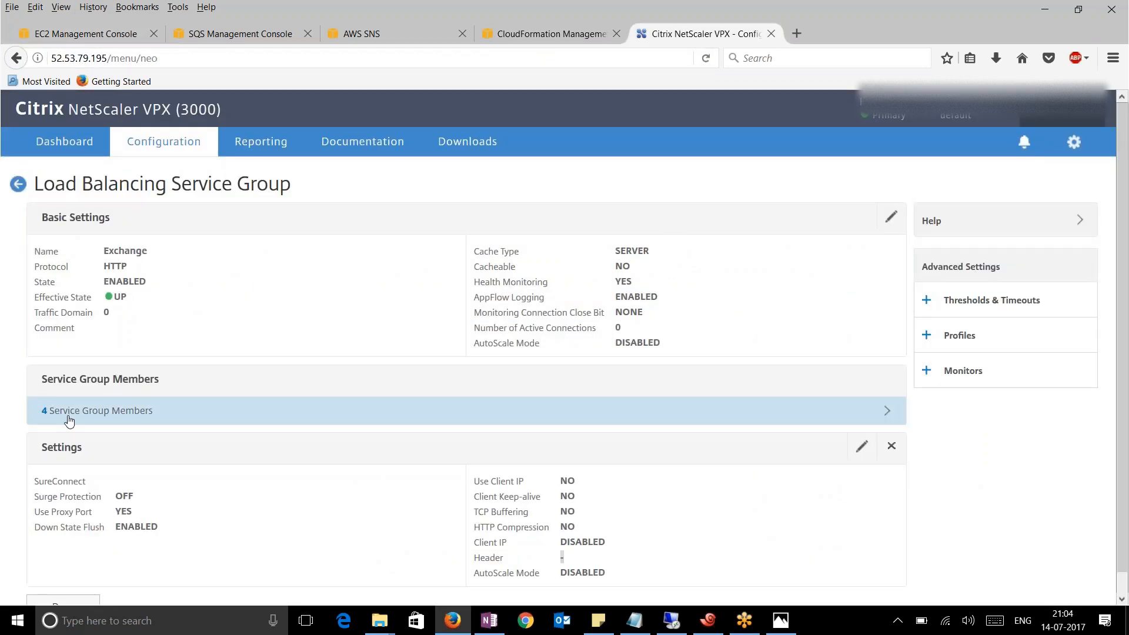
Review the Exchange group's four UP bound members, then return to the Service Groups list
left_click(101, 412)
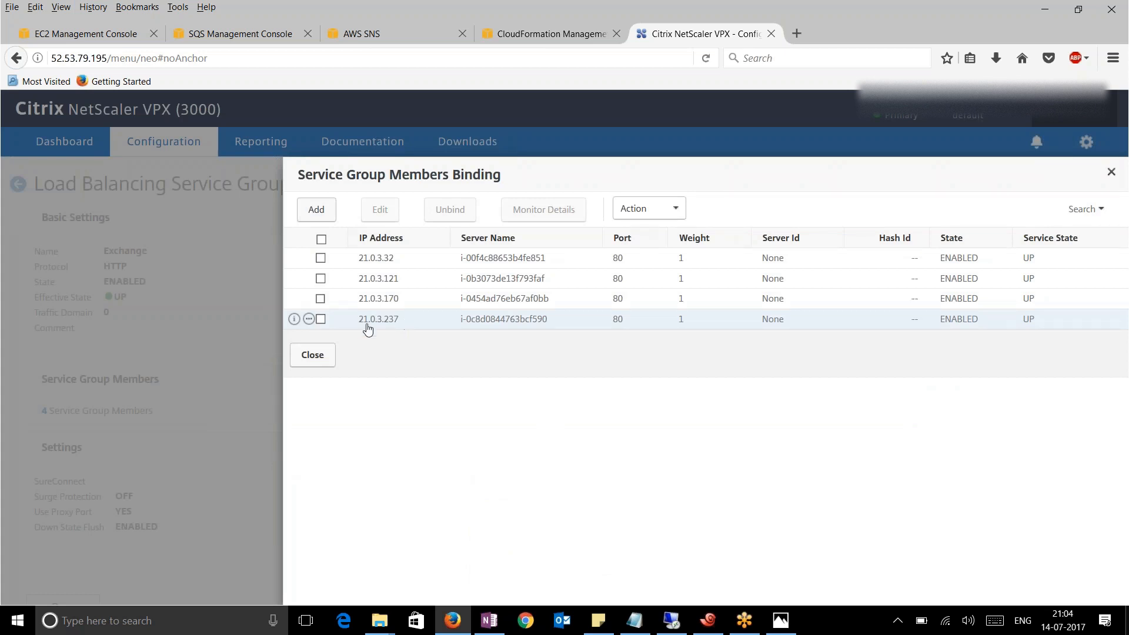
left_click(308, 363)
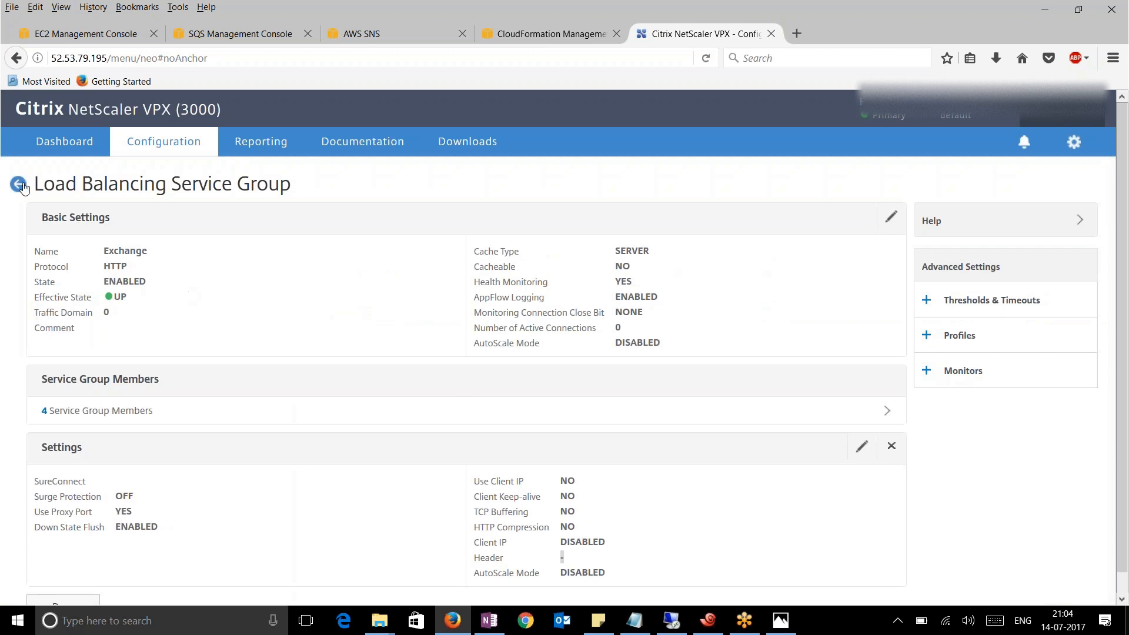
left_click(19, 185)
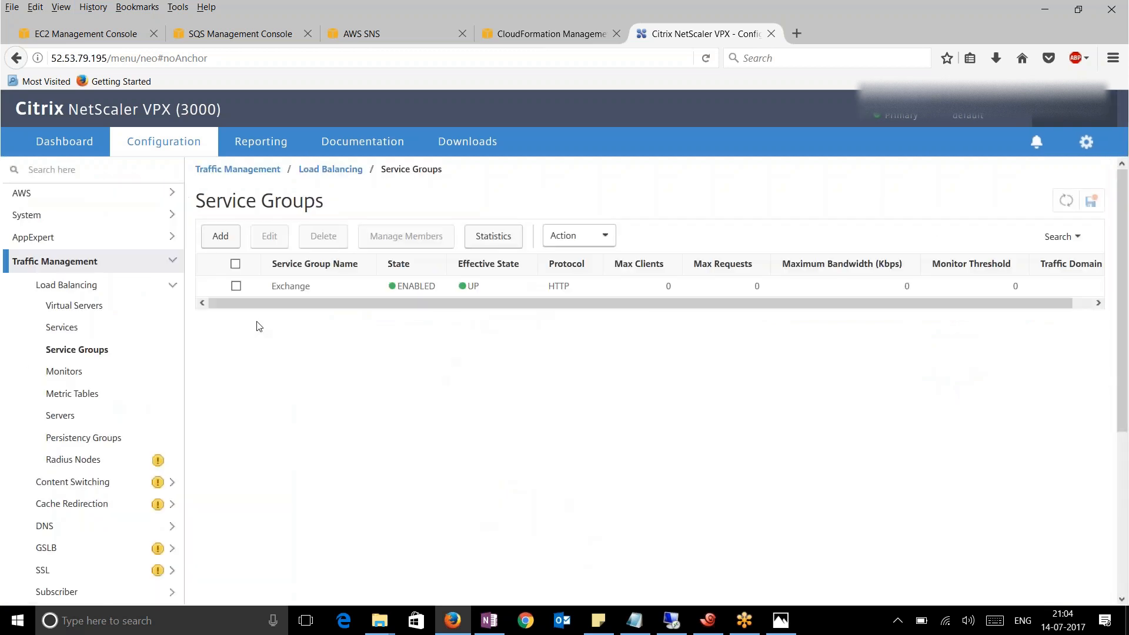
Copy NetscalerPrimary's eth1 interface ID, then select unassociated Elastic IP 52.53.105.28
left_click(82, 34)
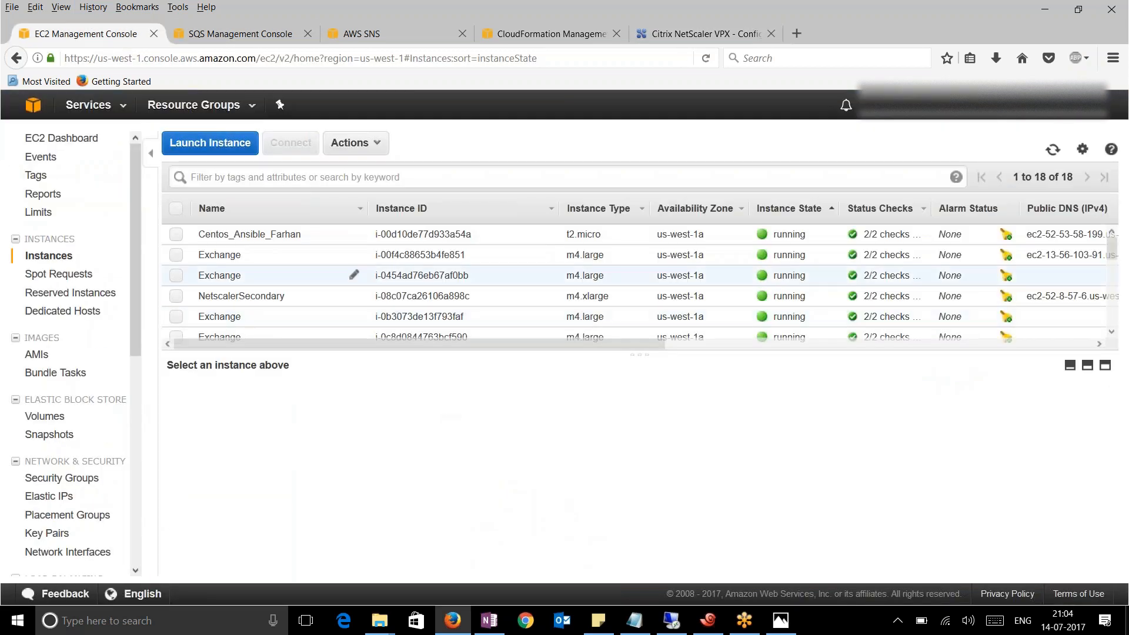
scroll(352, 291, "down", 3)
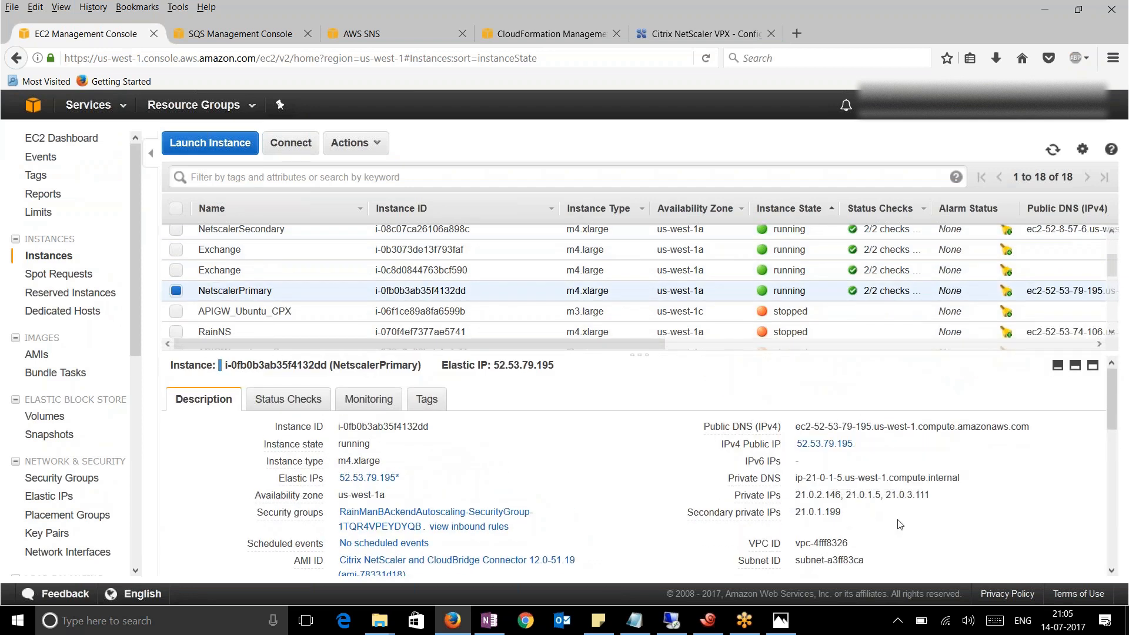
scroll(853, 459, "down", 5)
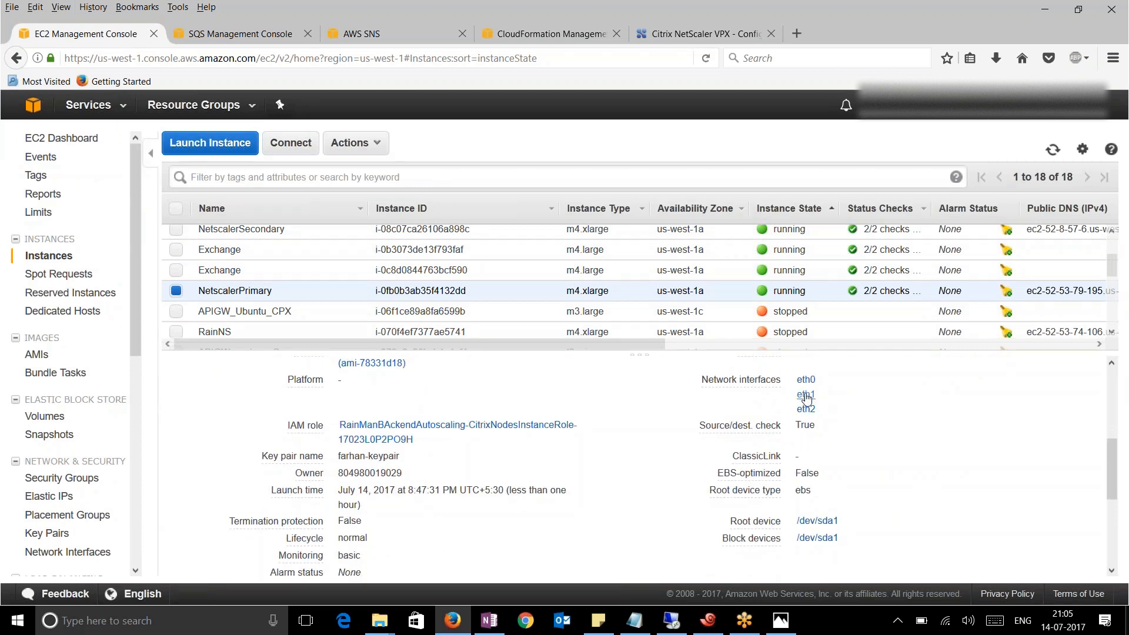
left_click(806, 395)
left_click_drag(511, 269, 558, 267)
left_click_drag(575, 165, 512, 170)
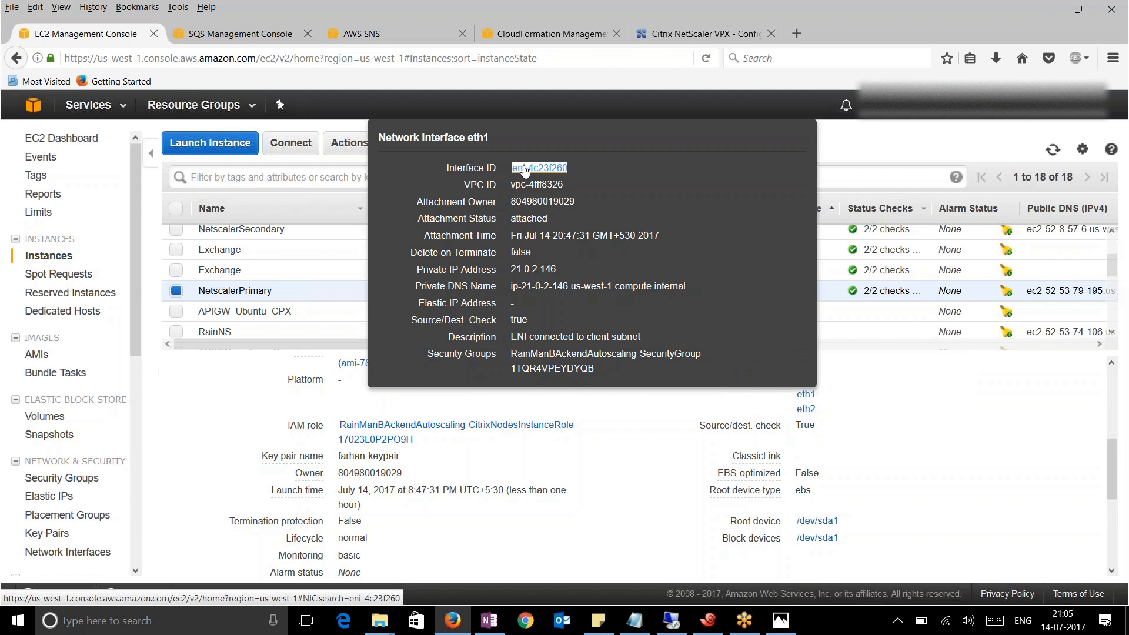
right_click(521, 170)
left_click(550, 295)
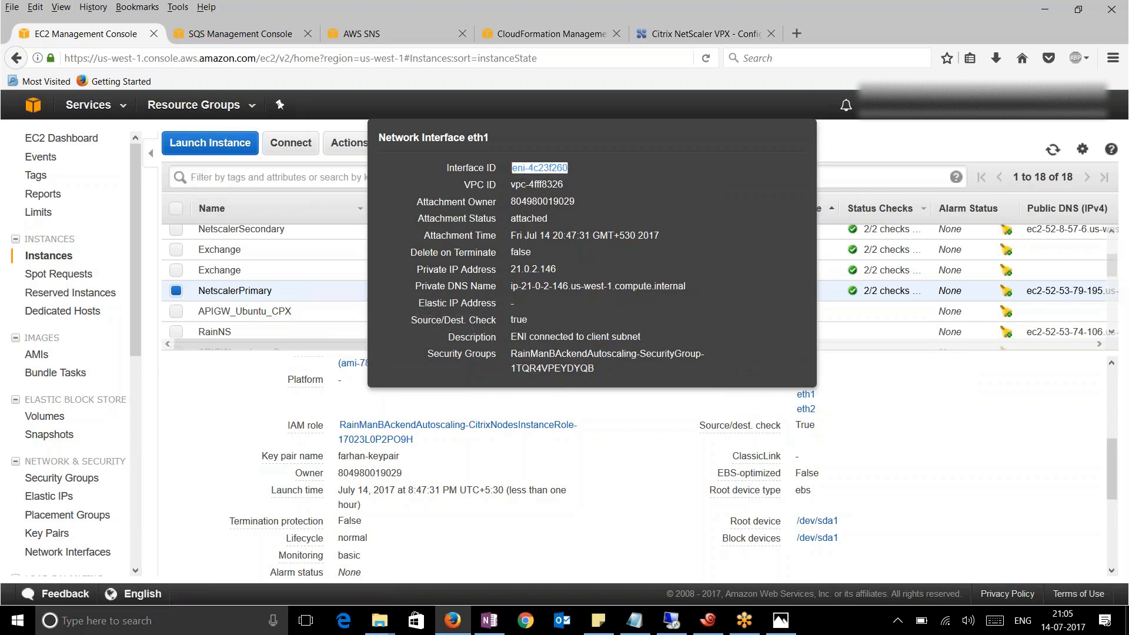
left_click(49, 496)
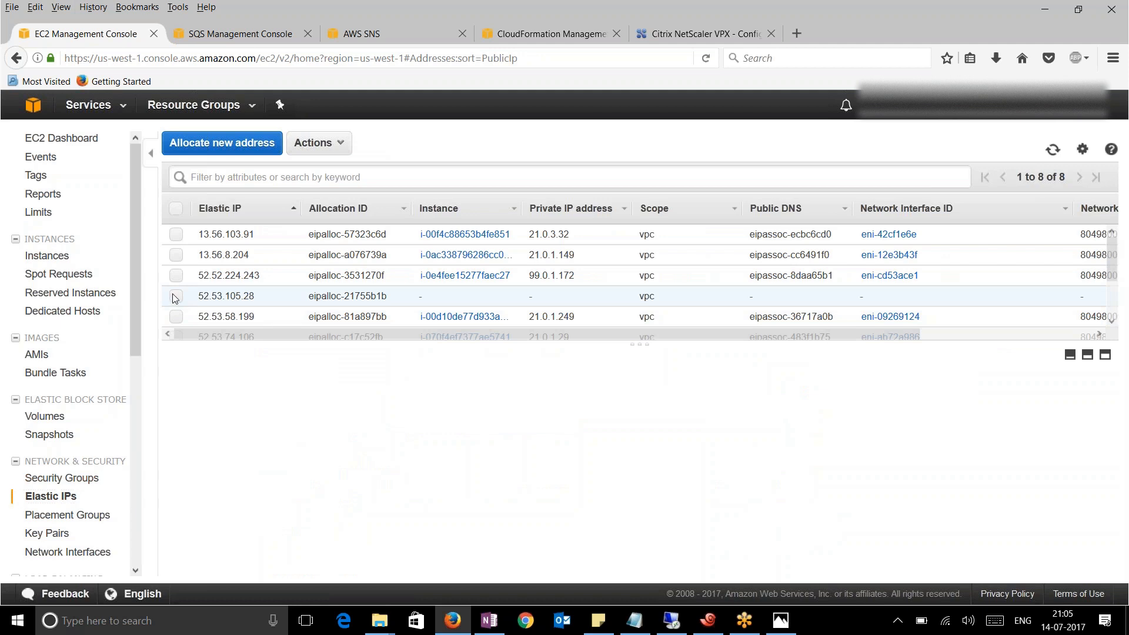
left_click(175, 297)
Associate Elastic IP 52.53.105.28 with interface eni-4c23f260 at private IP 21.0.2.146
left_click(340, 143)
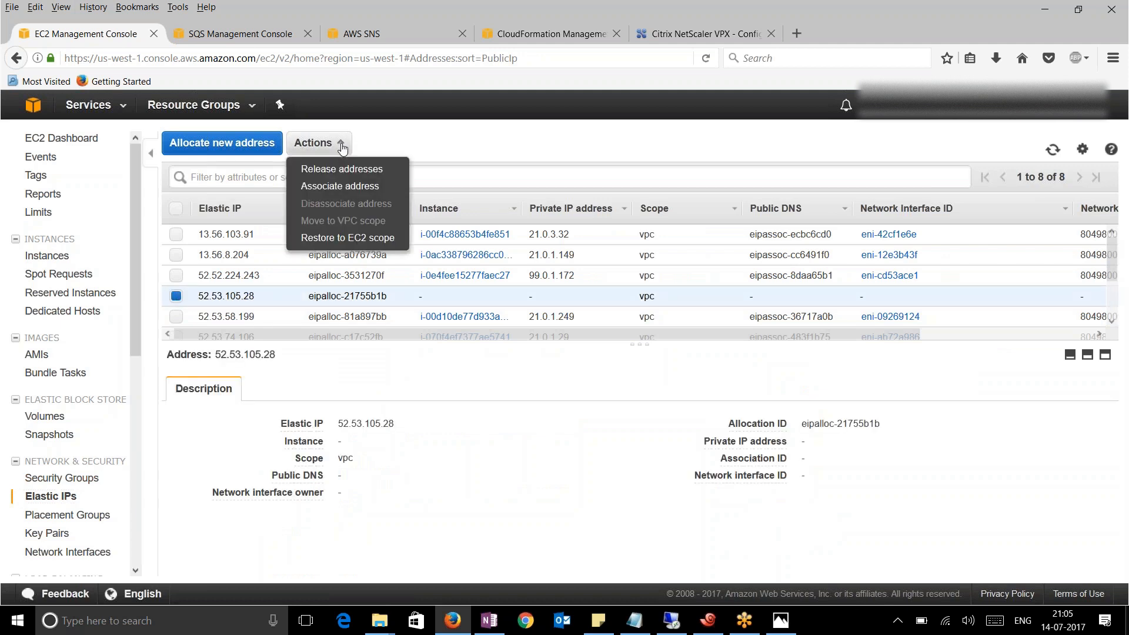
left_click(333, 187)
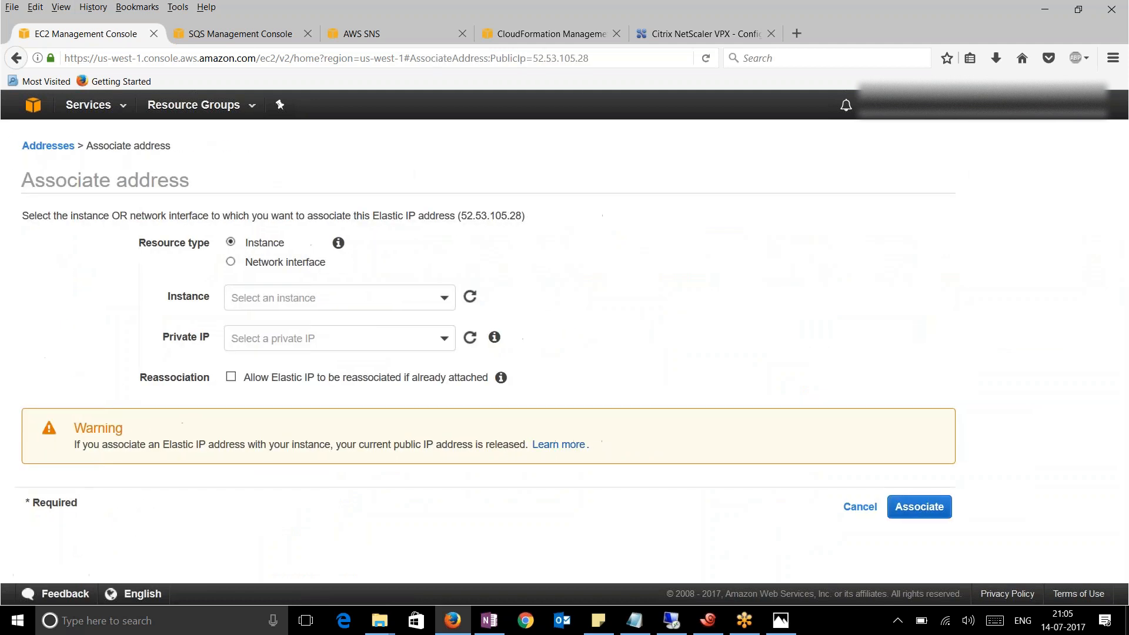
left_click(231, 262)
left_click(281, 300)
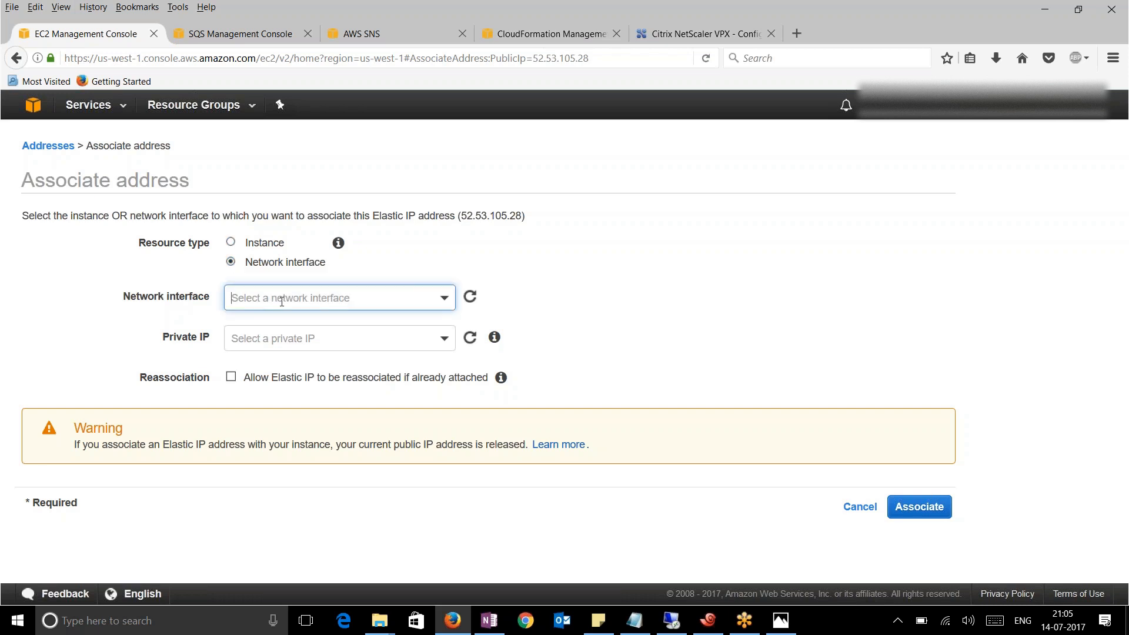
key("ctrl+v")
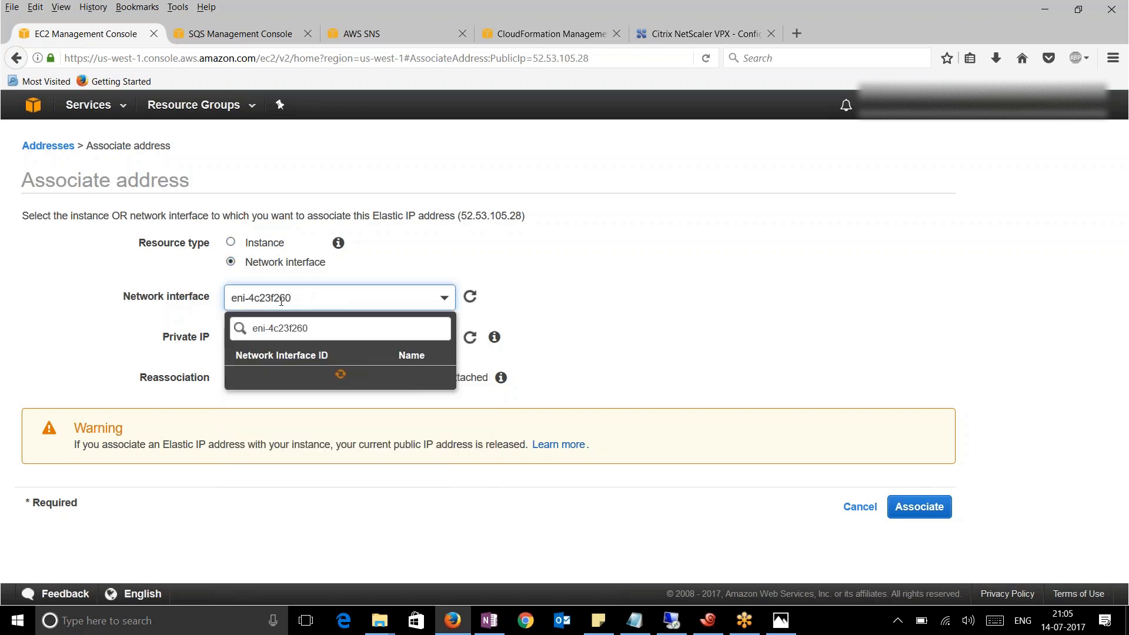
left_click(289, 378)
left_click(402, 338)
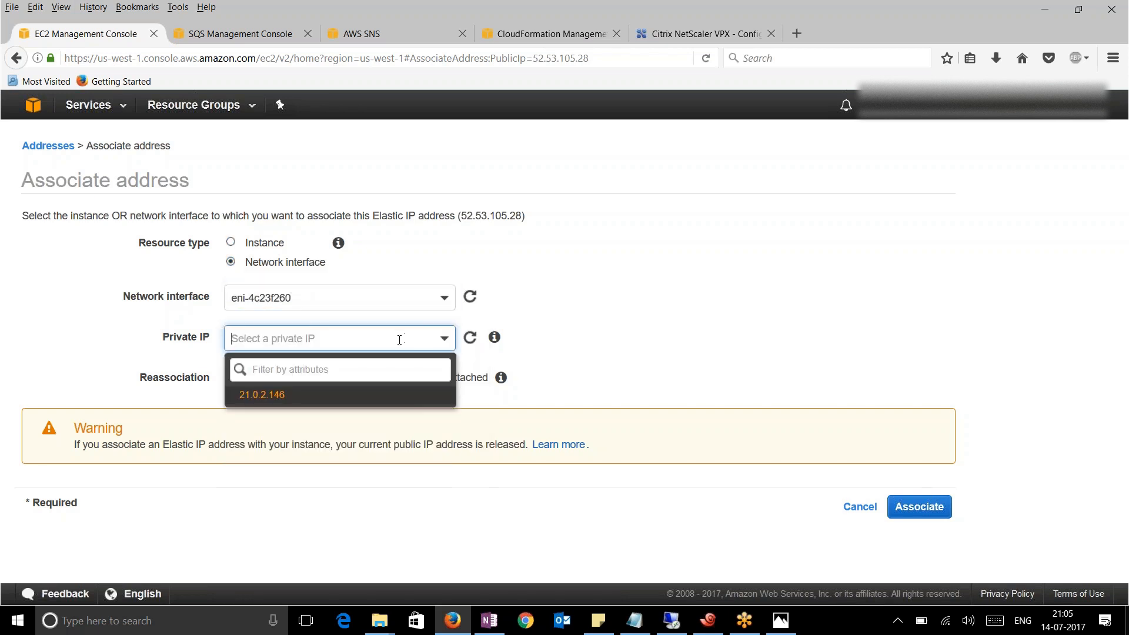
left_click(310, 402)
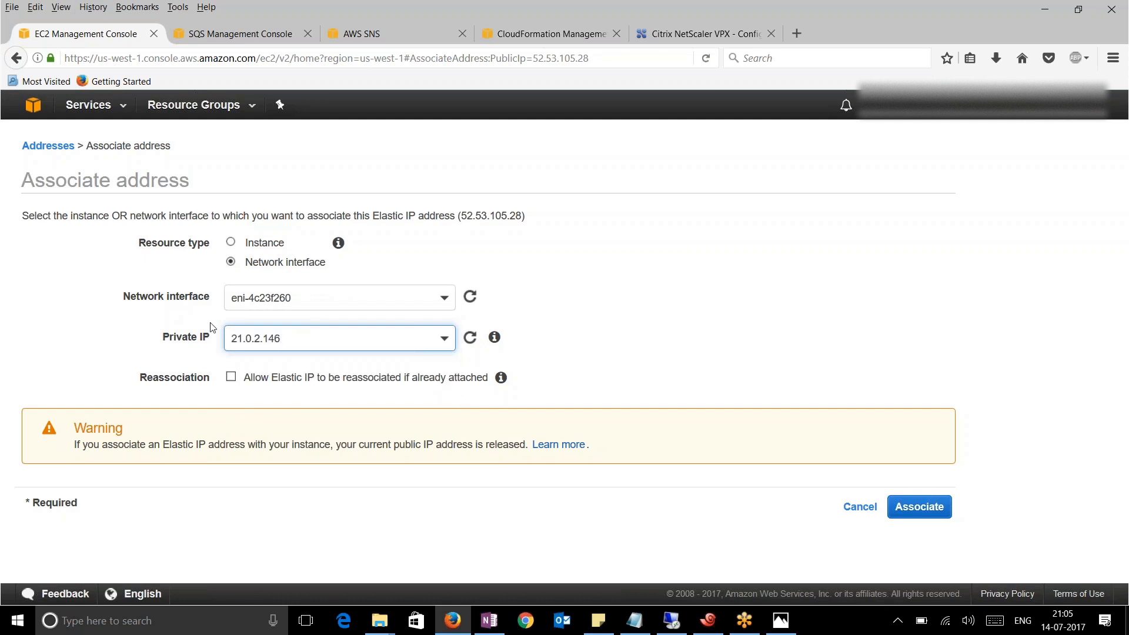
left_click(889, 508)
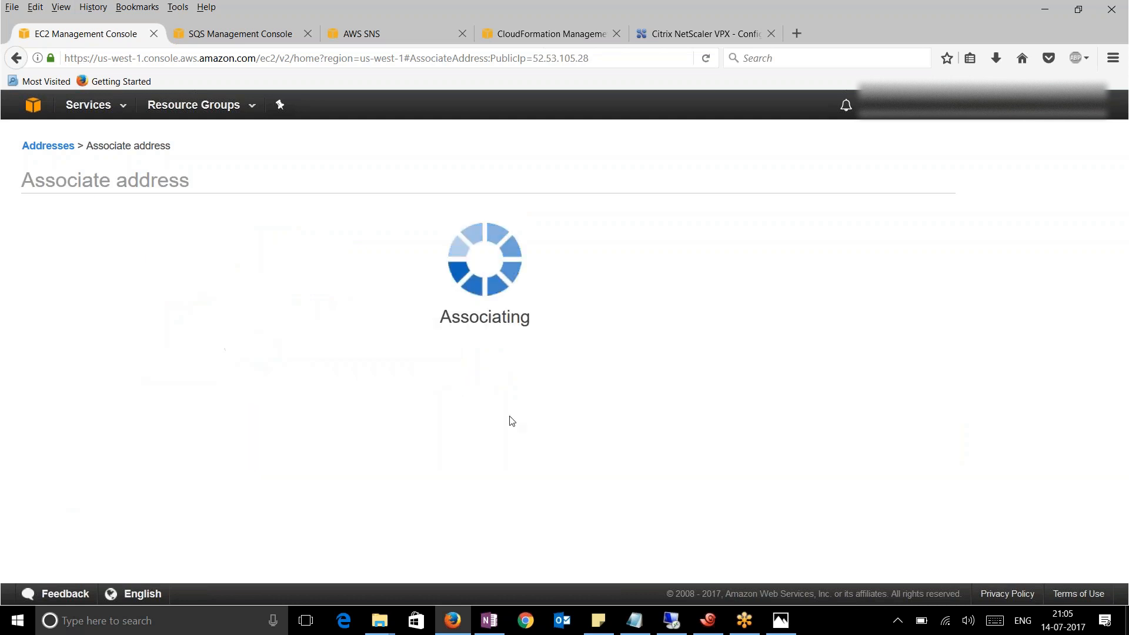
left_click(697, 276)
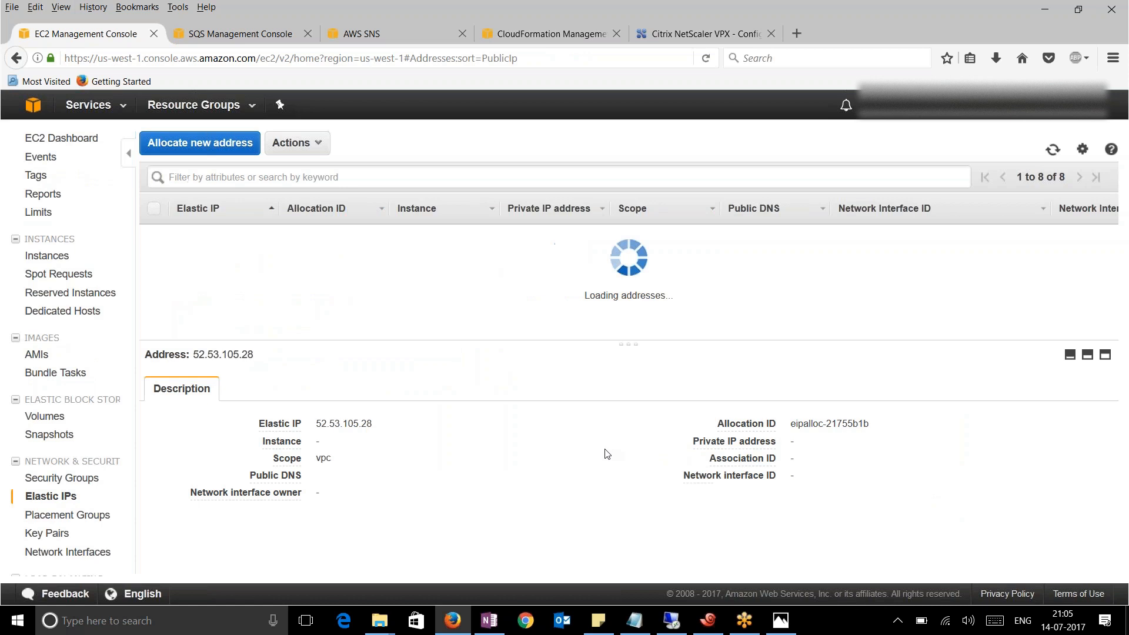
left_click_drag(401, 424, 345, 423)
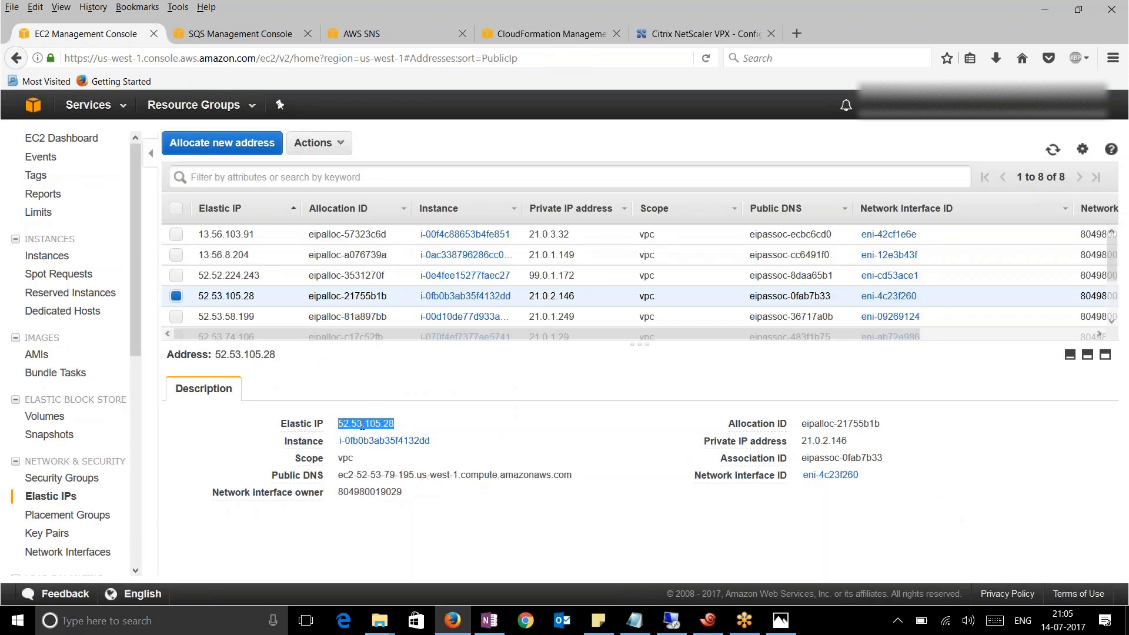
Load 52.53.105.28 in a new Firefox tab, reloading until 'Congrats! You're Live' appears
right_click(362, 424)
left_click(385, 436)
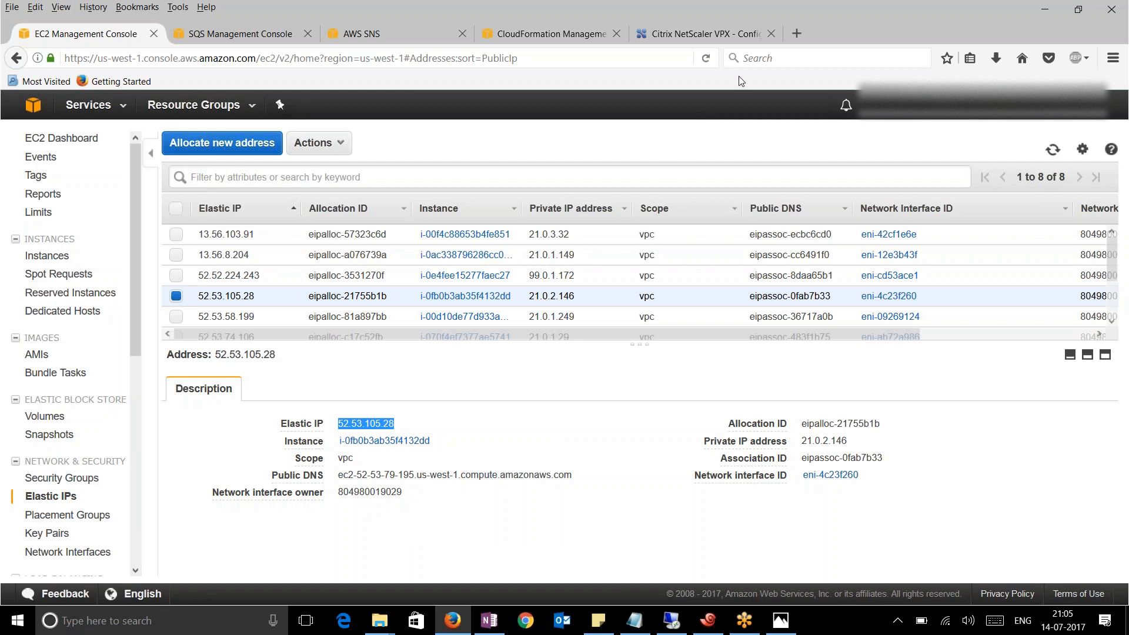
left_click(798, 34)
key("ctrl+v")
key("Return")
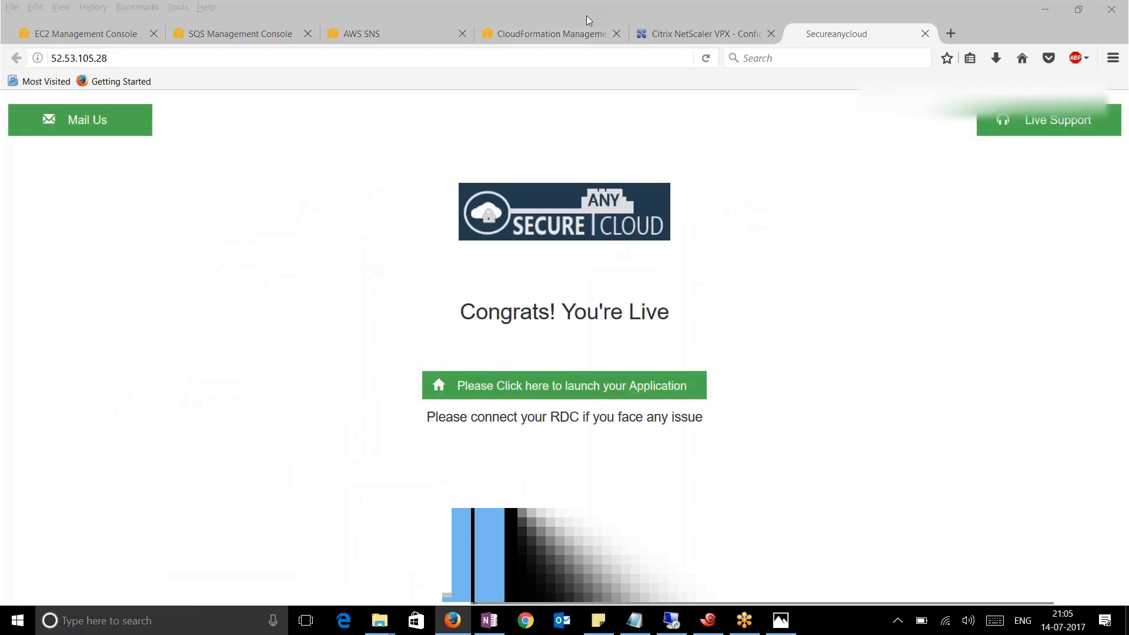
left_click(798, 168)
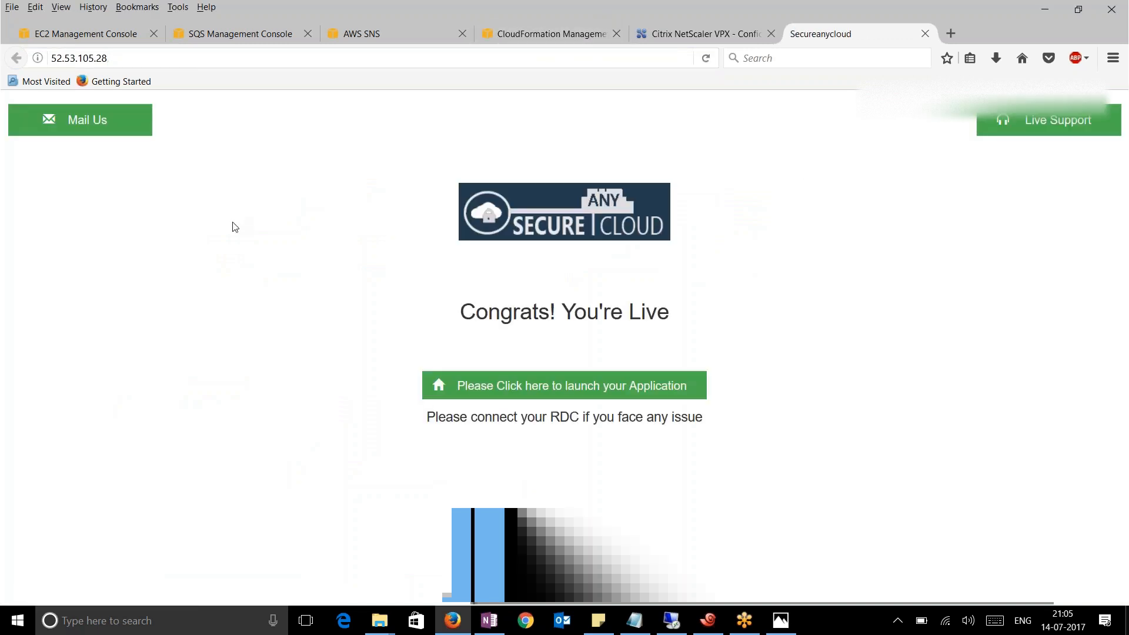
left_click(706, 58)
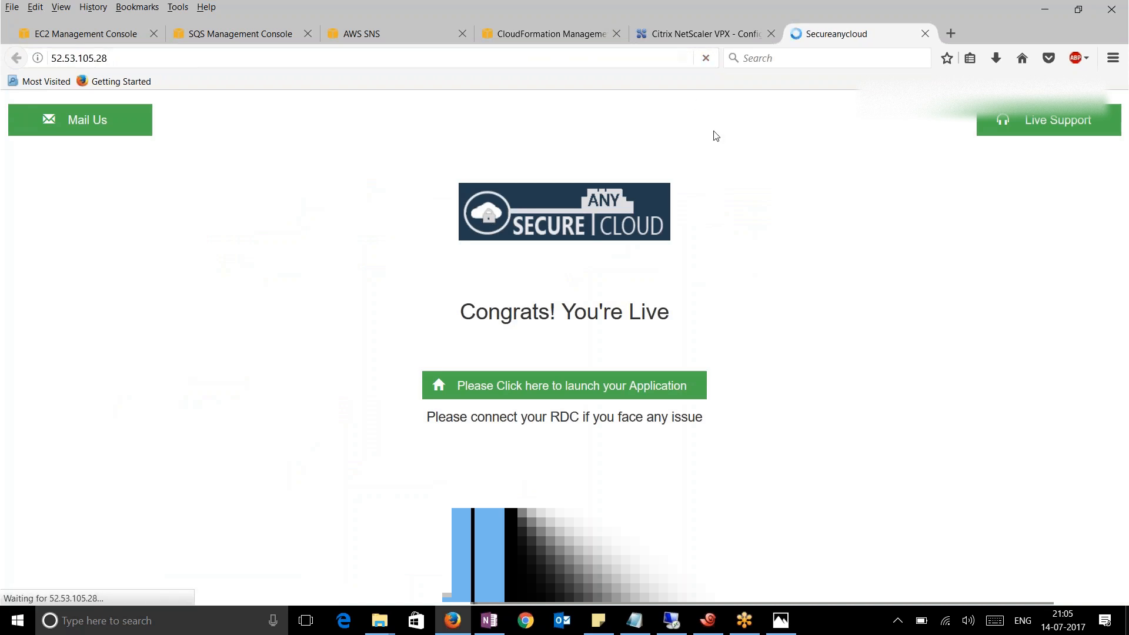
left_click(706, 57)
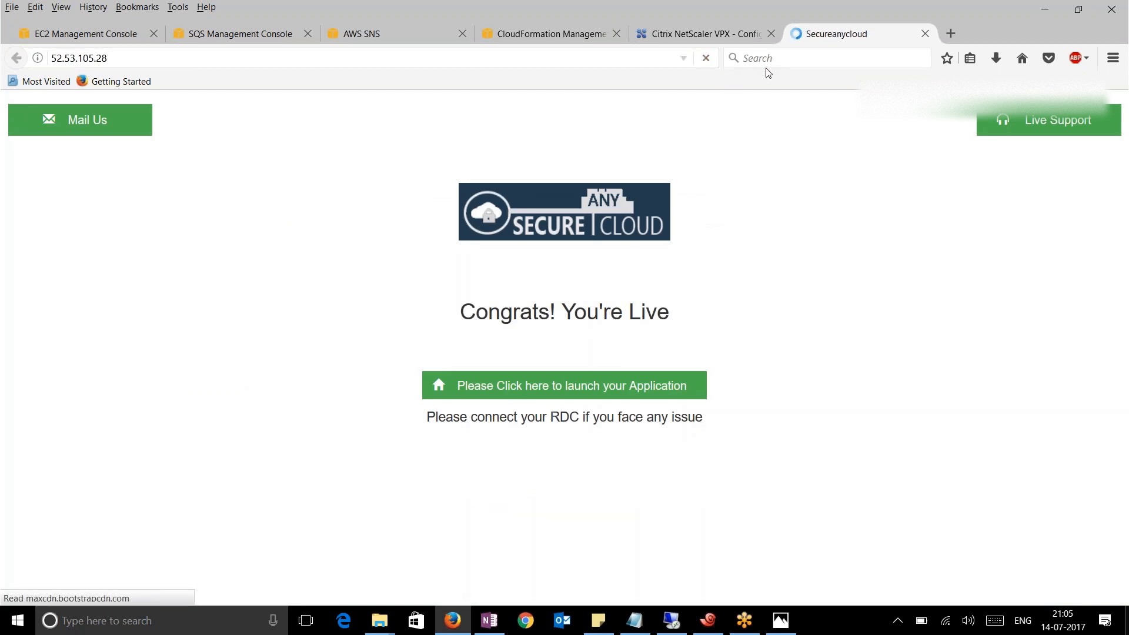
left_click(708, 620)
Run 'stat lb vserver' for the Tab-completed _CP_BackendAutoscaling_21.0.2.146_LB_ vserver in session 1
left_click(30, 114)
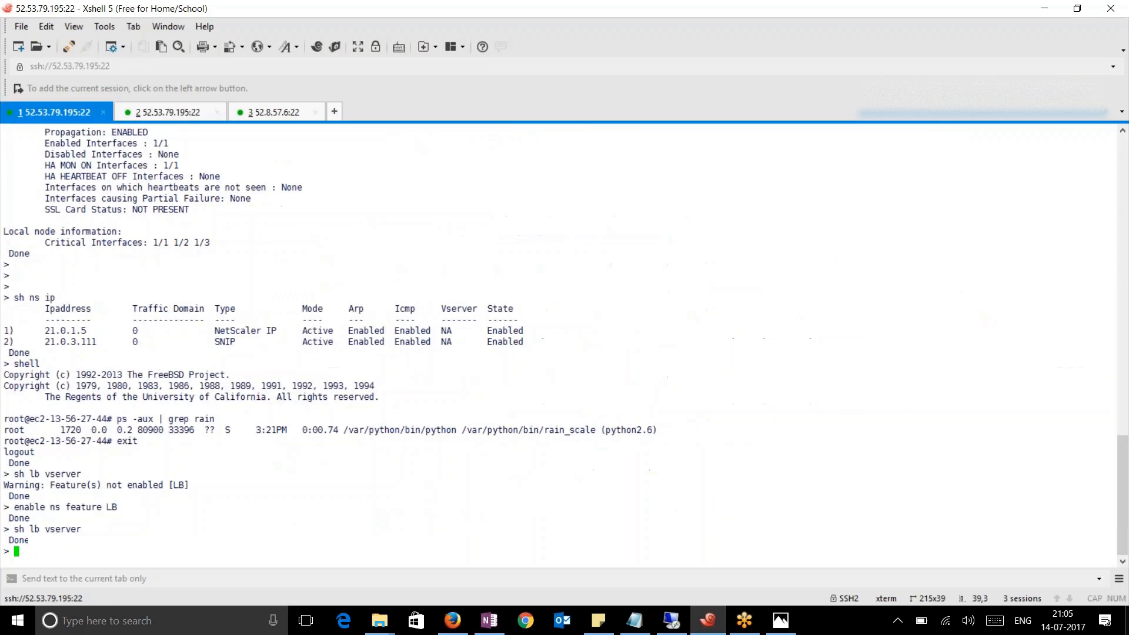
type("stat lb vserver _C")
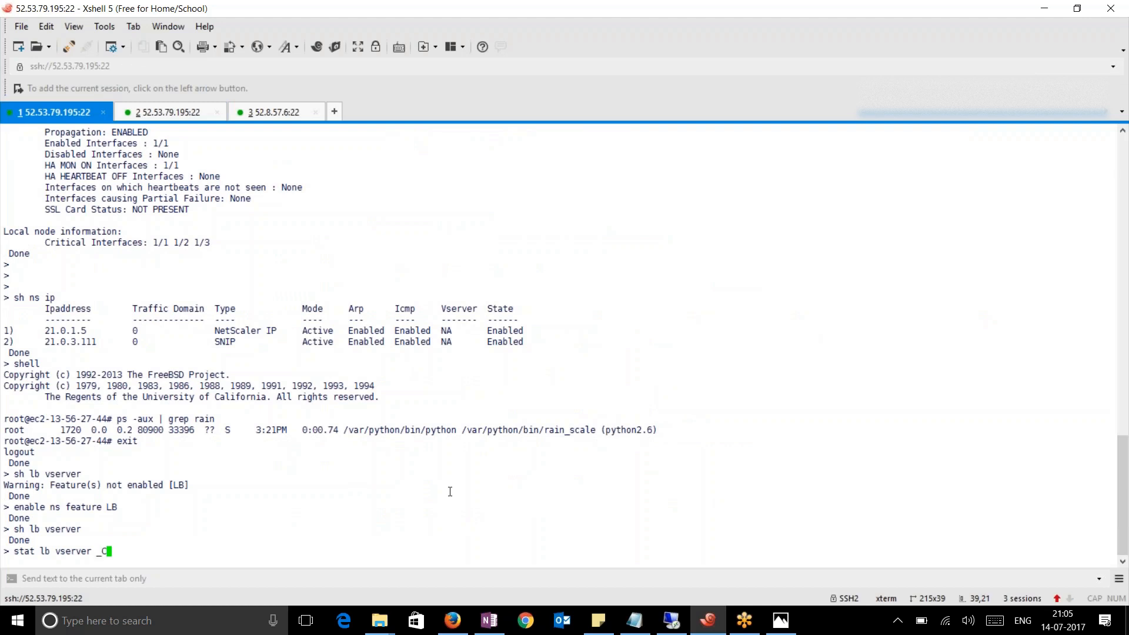
key("Tab")
key("Return")
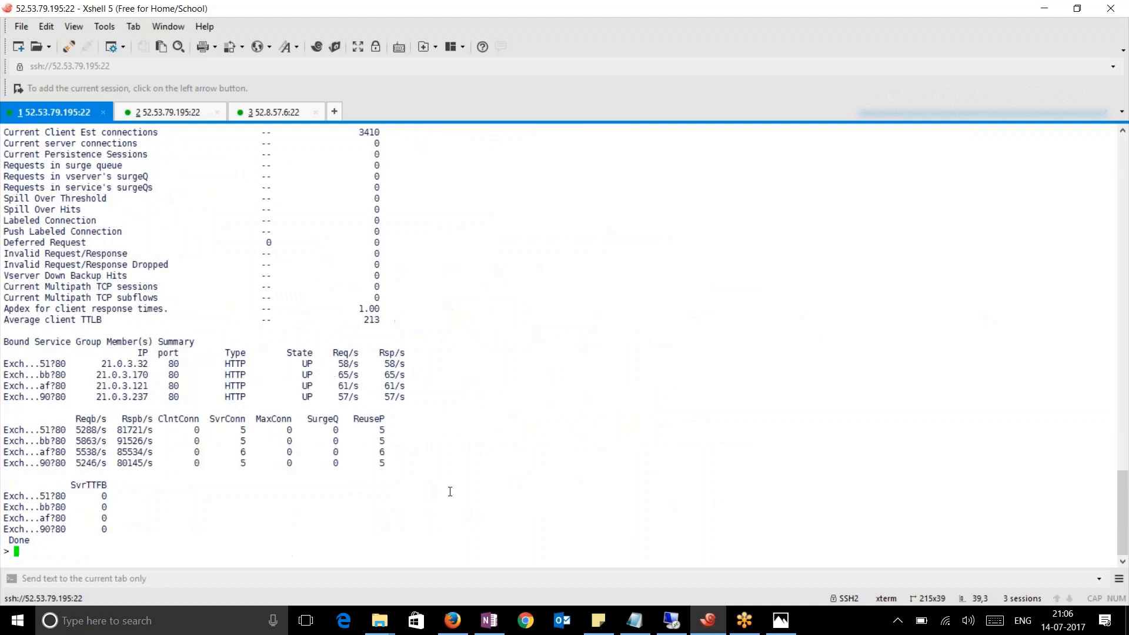
Review the vserver statistics, marking the four UP Exchange service member rows
scroll(427, 450, "up", 10)
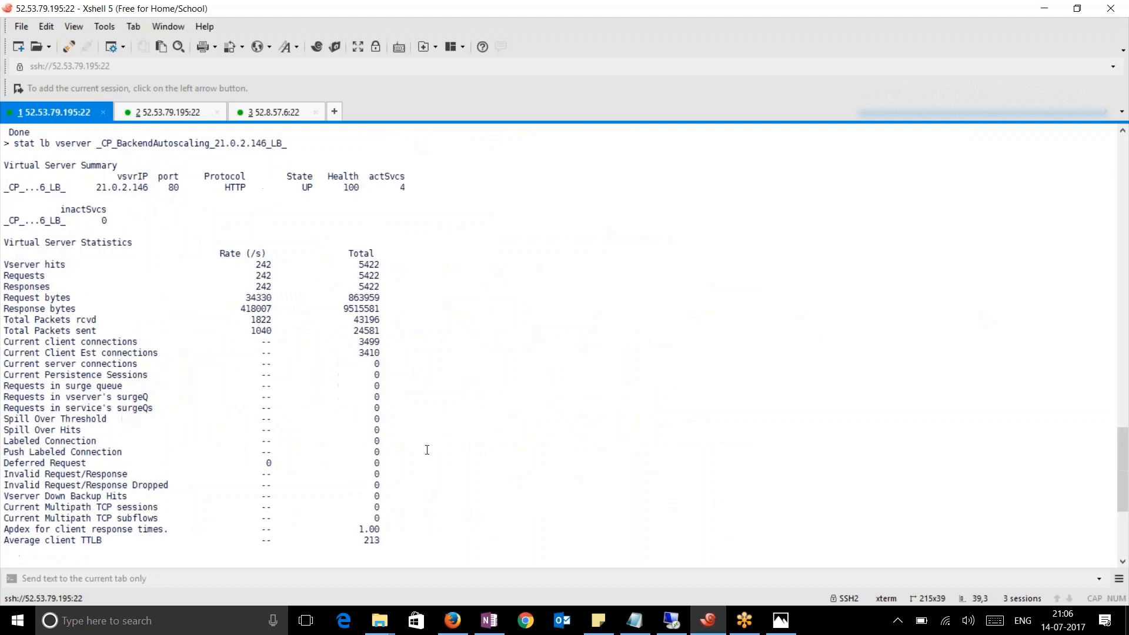
scroll(201, 371, "down", 3)
scroll(318, 347, "down", 2)
scroll(315, 346, "up", 3)
scroll(318, 352, "down", 3)
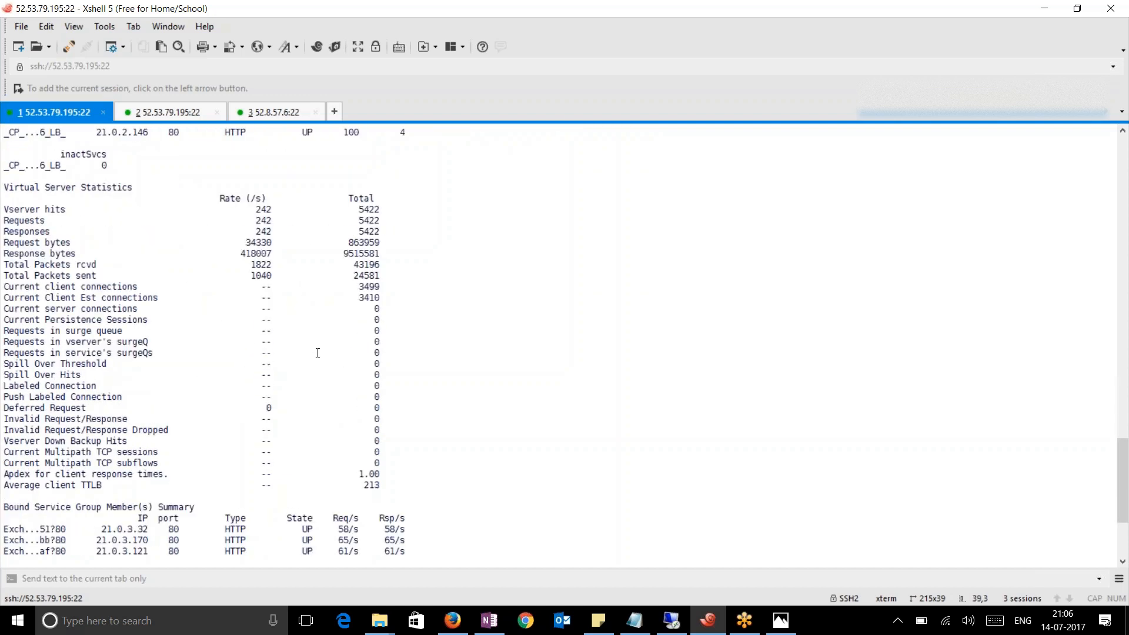
scroll(317, 352, "down", 3)
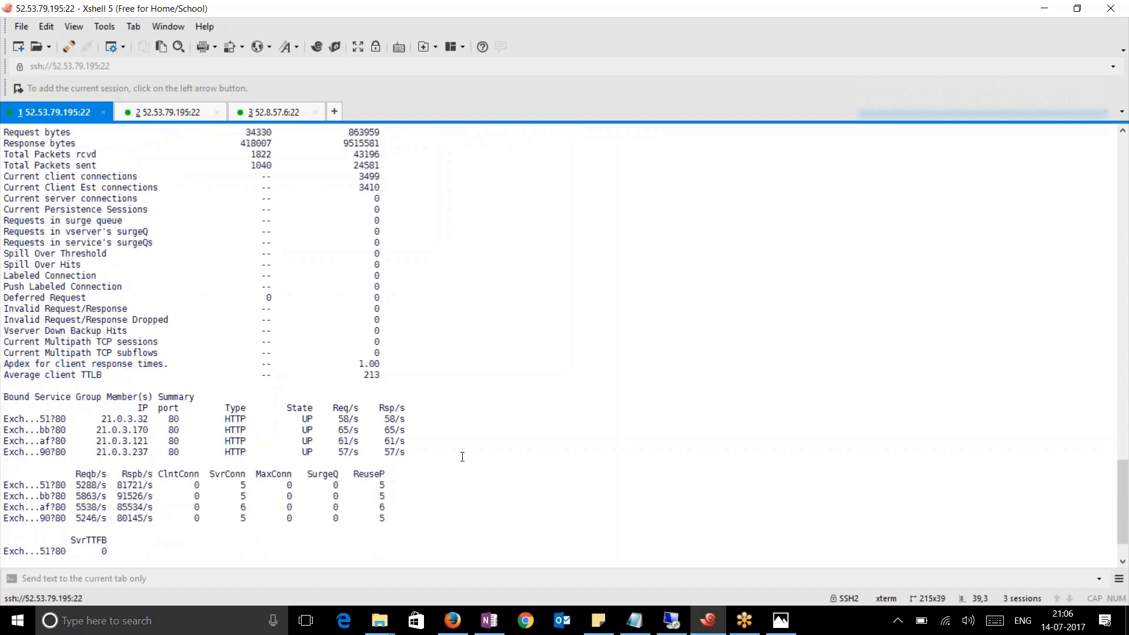
scroll(406, 400, "down", 2)
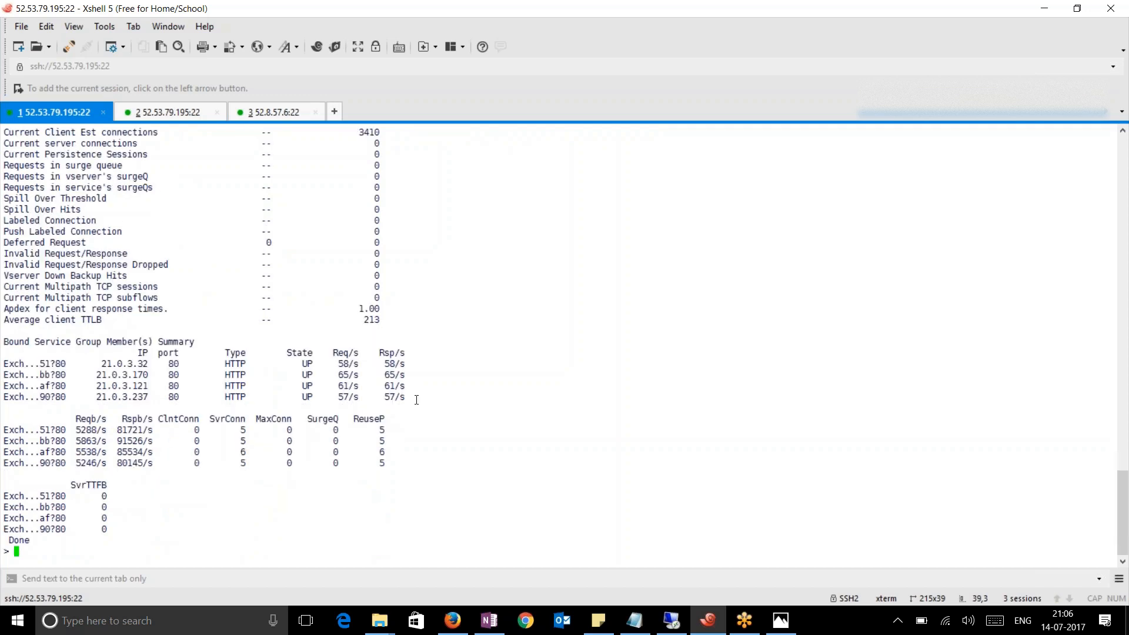
left_click_drag(427, 399, 6, 362)
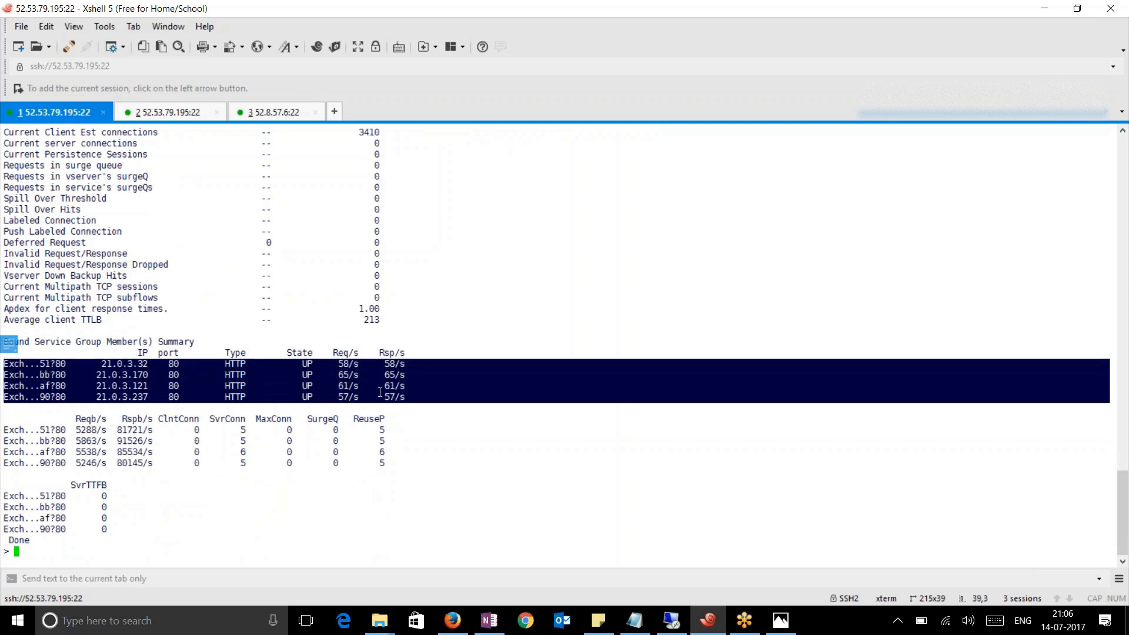
left_click(290, 370)
left_click_drag(305, 364, 414, 399)
left_click(178, 535)
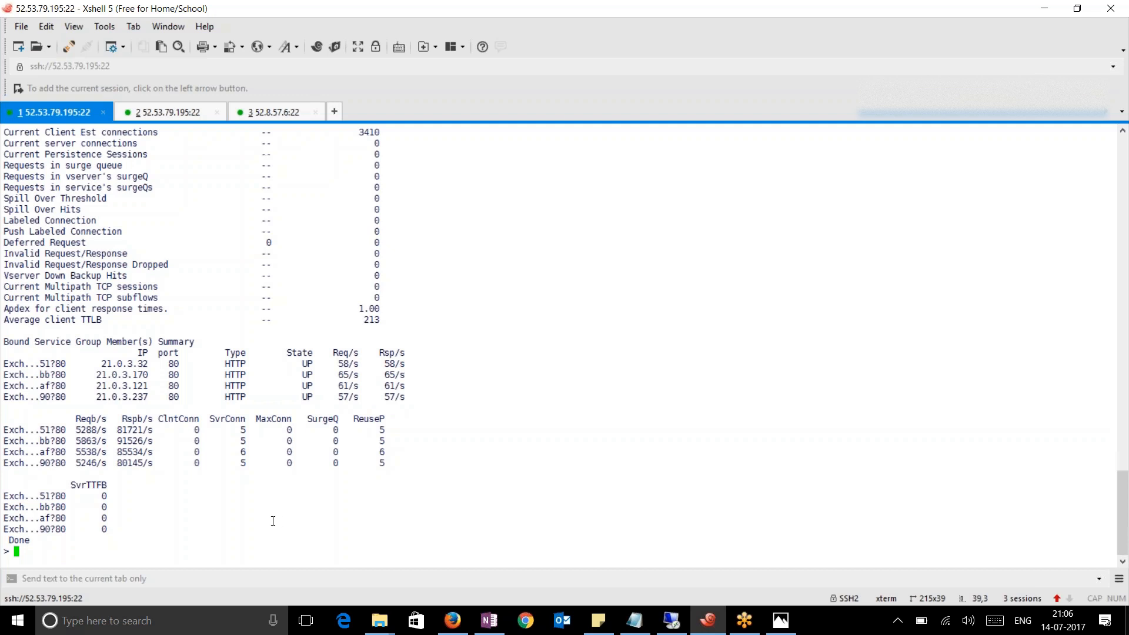
scroll(269, 521, "up", 5)
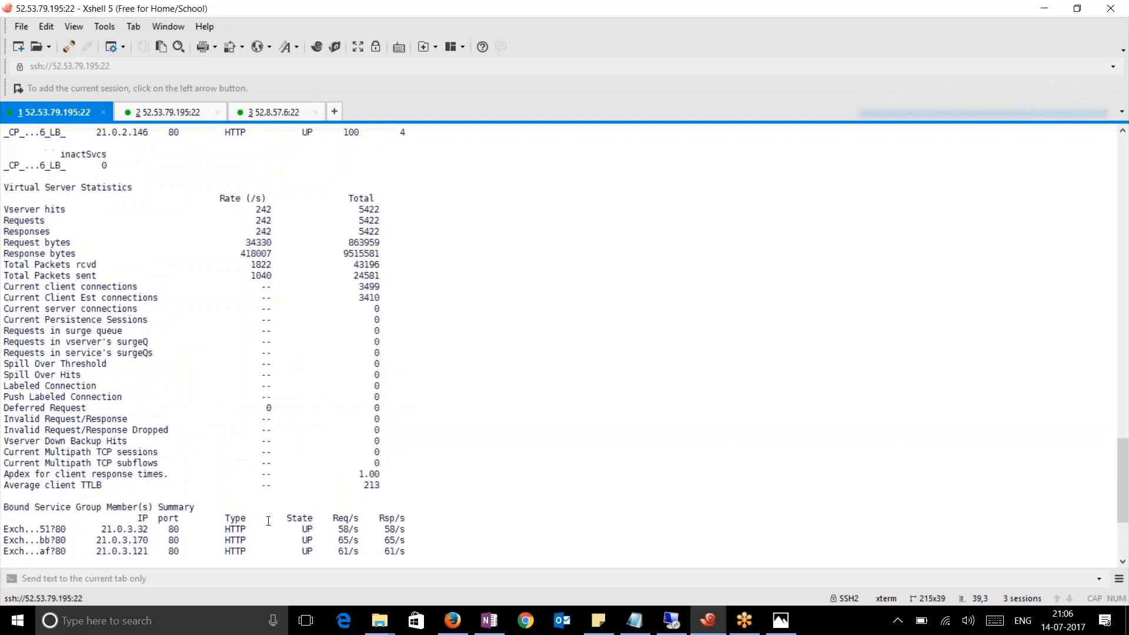
scroll(268, 521, "up", 3)
scroll(269, 521, "down", 5)
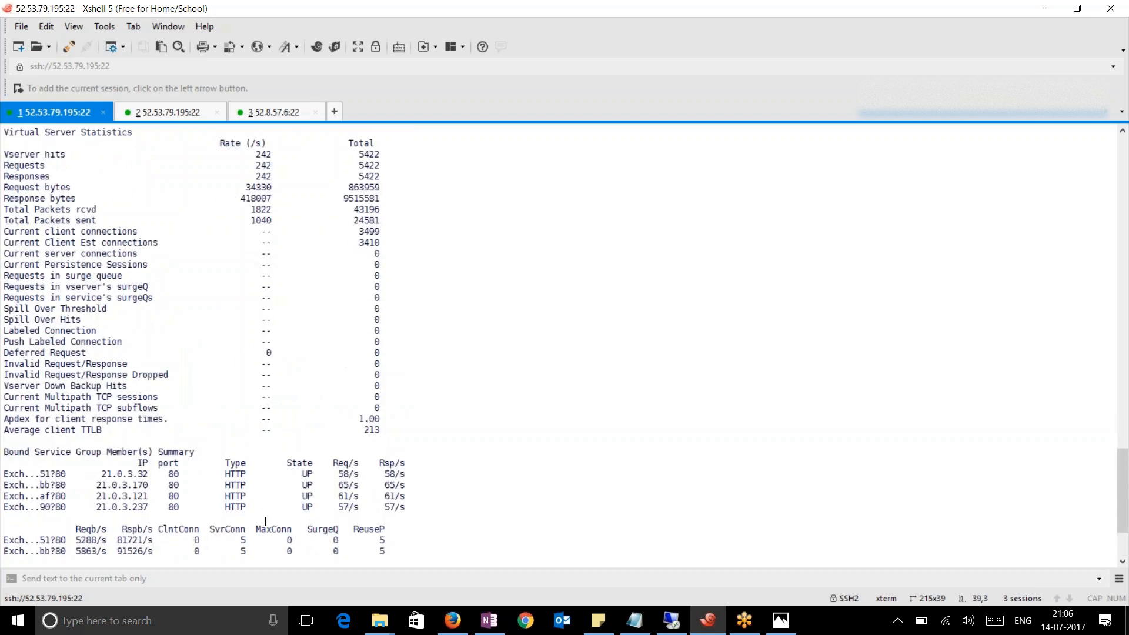
scroll(263, 521, "down", 3)
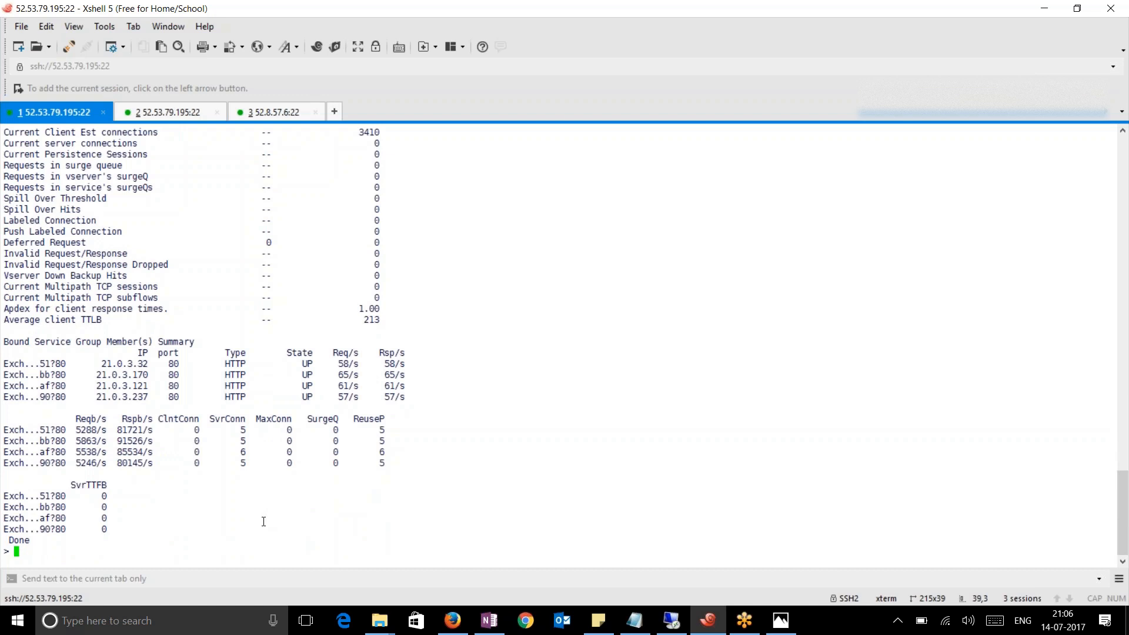
left_click(452, 620)
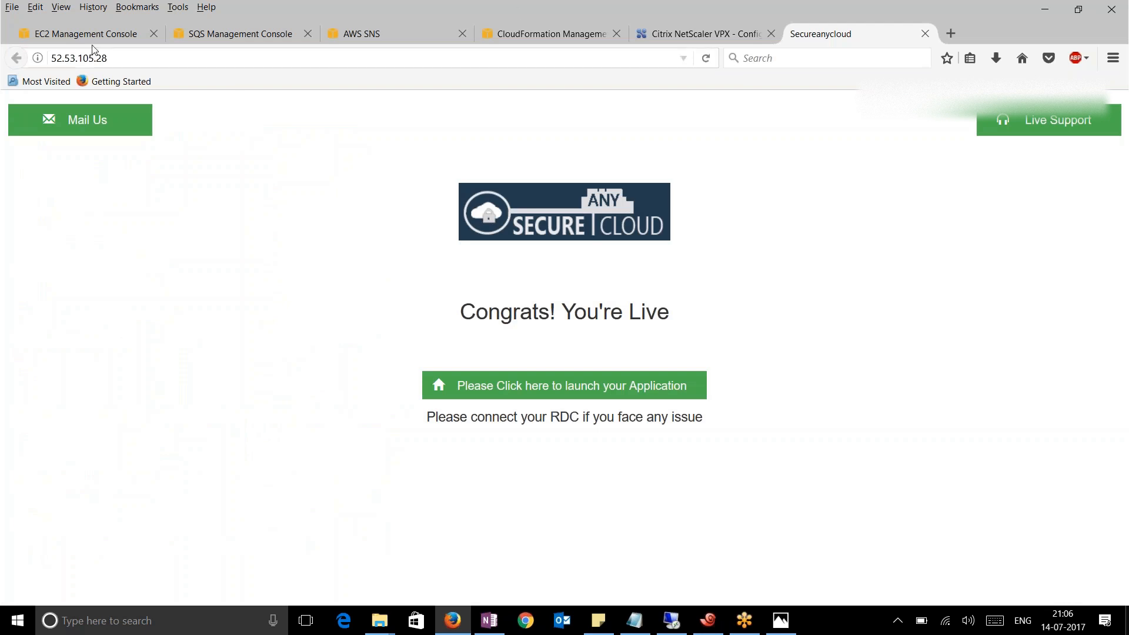
Widen the SNS Name column to read the full RAINMAN topic, then refresh the SQS queue list
left_click(78, 34)
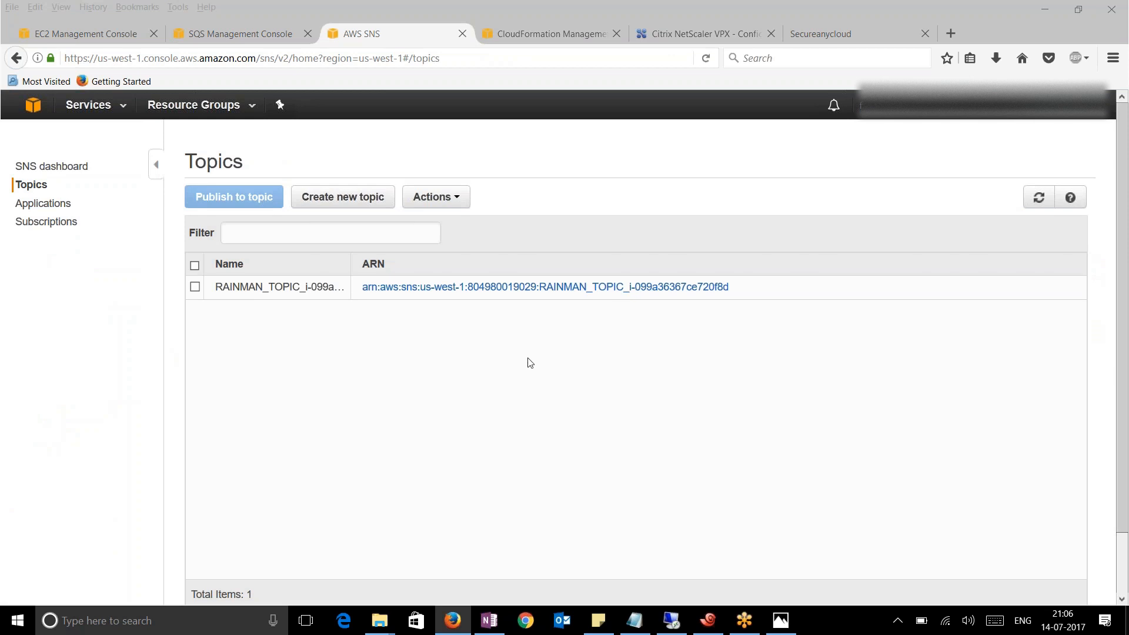
left_click_drag(349, 264, 459, 282)
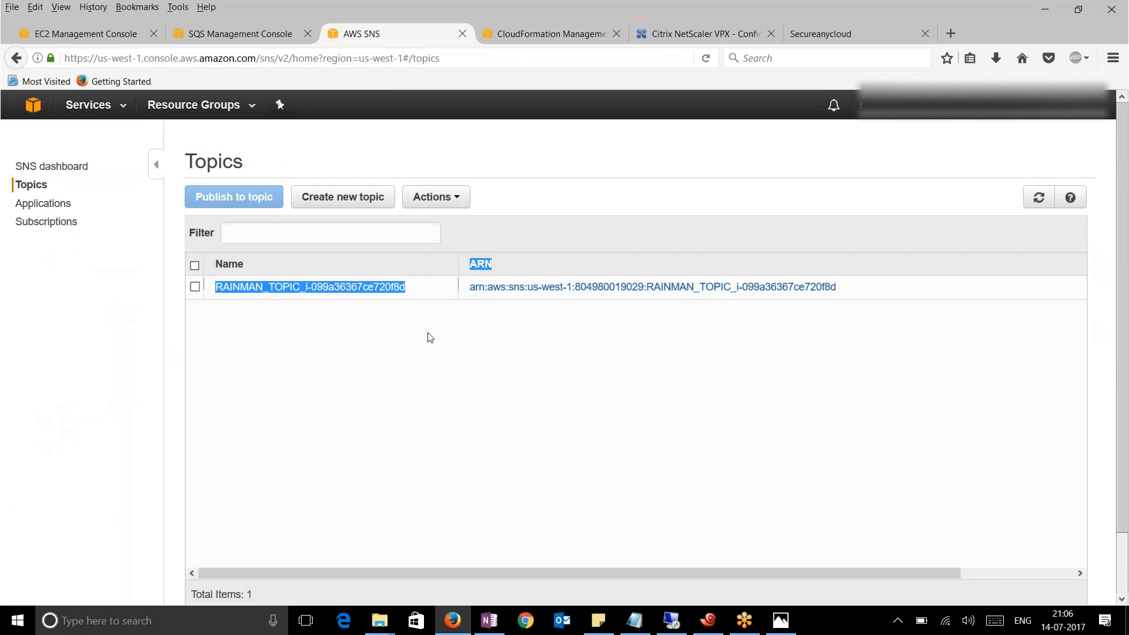
left_click(428, 380)
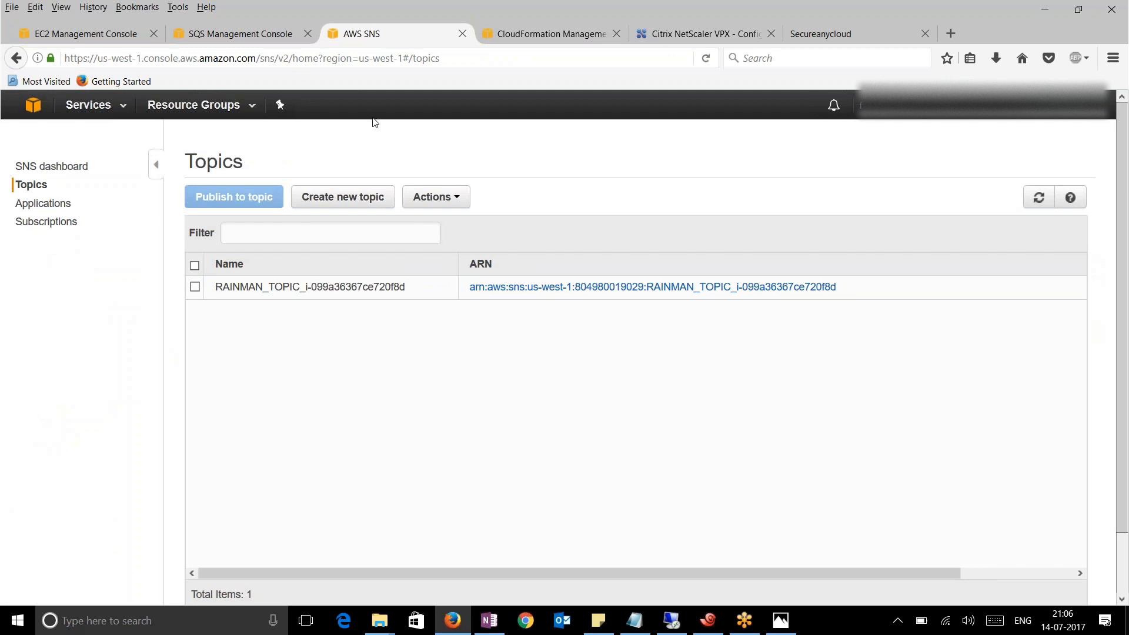
left_click(227, 34)
left_click(706, 57)
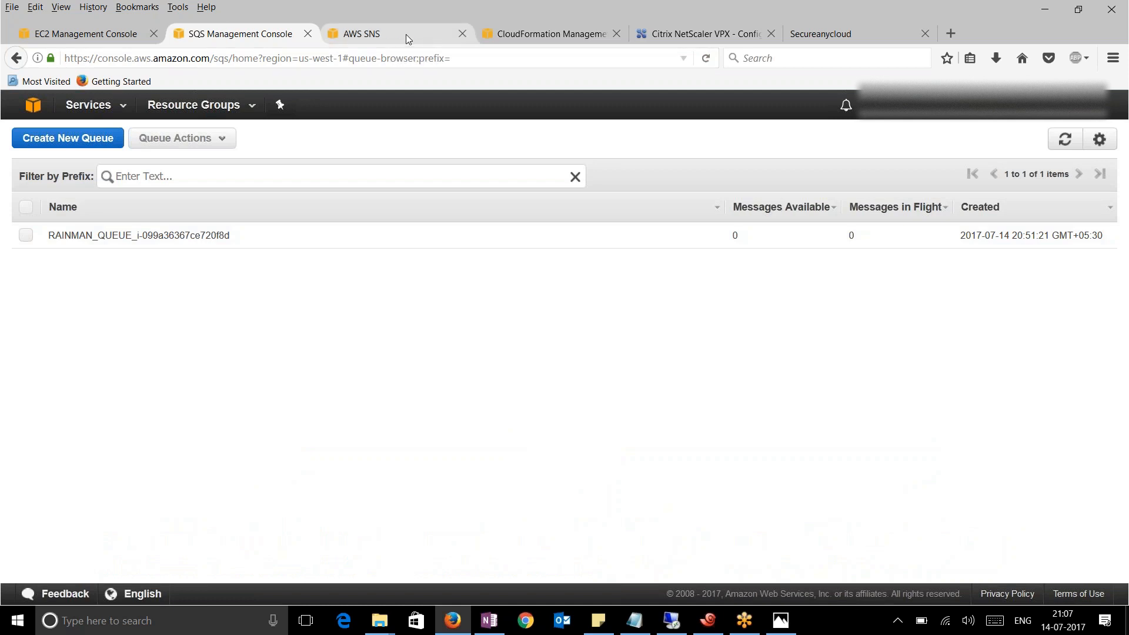
left_click(708, 621)
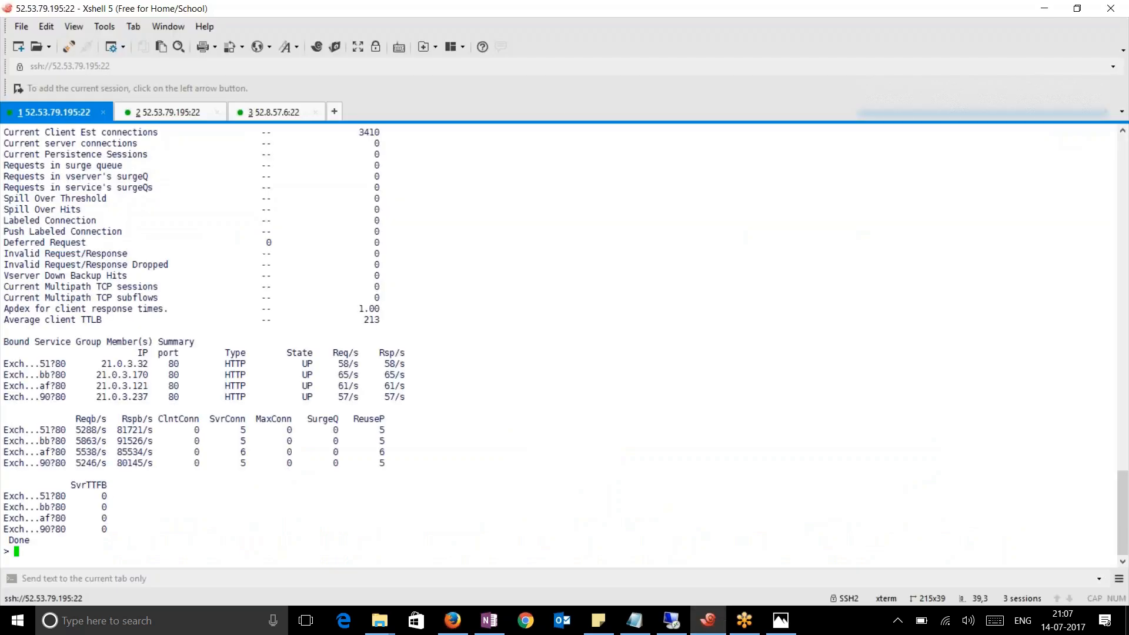
Stop the rain_scale.log follow and duplicate the 52.53.79.195 session into a new tab
left_click(166, 113)
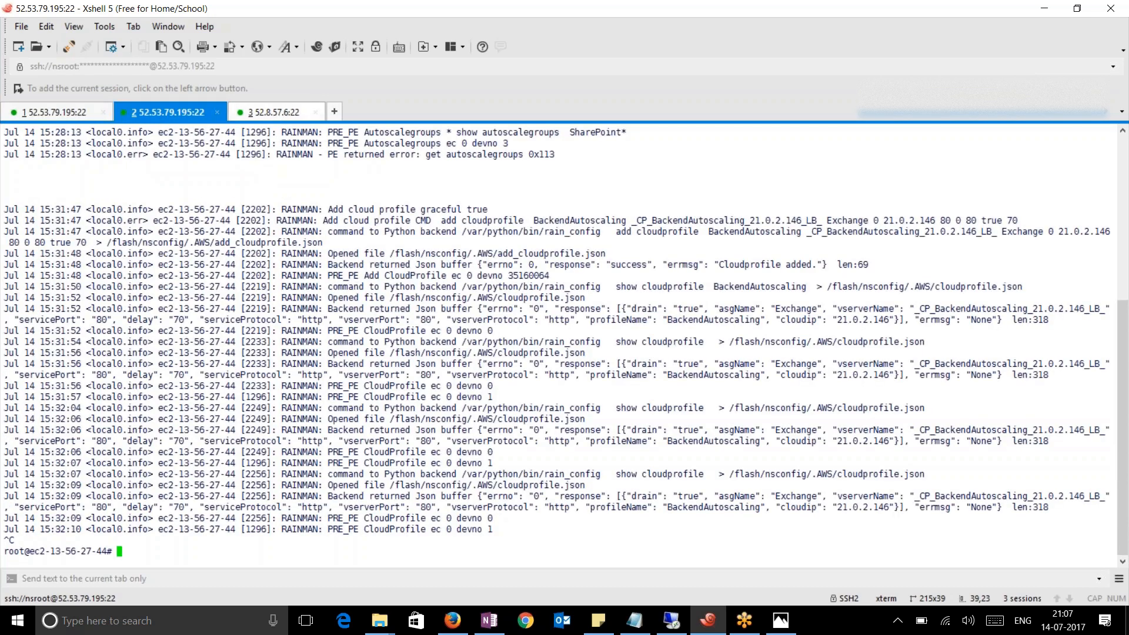
left_click(269, 114)
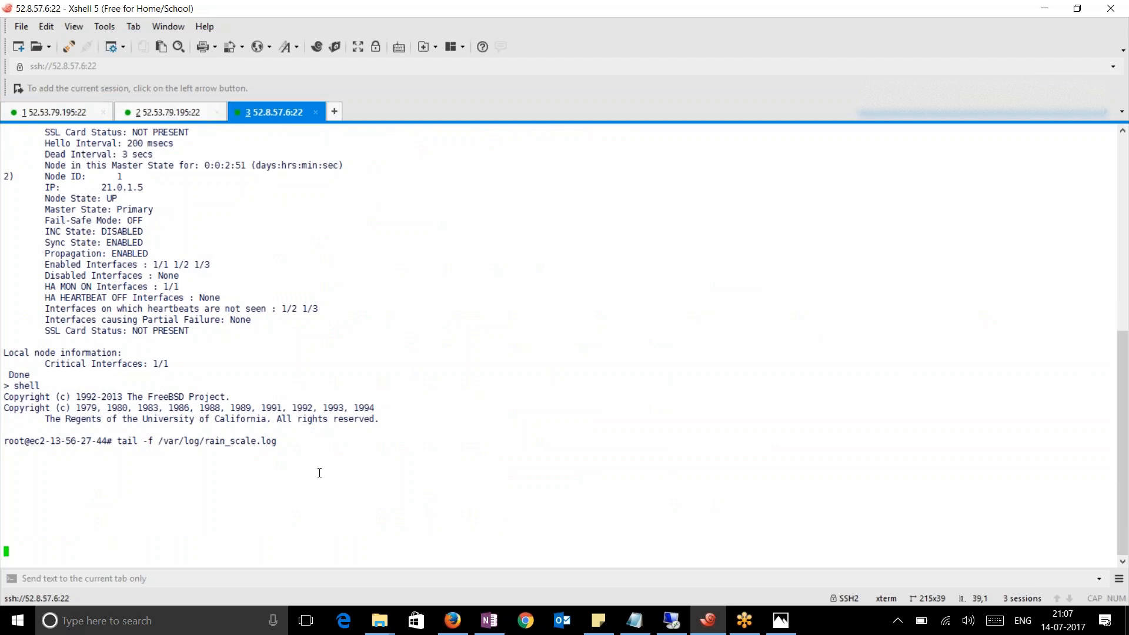
key("ctrl+c")
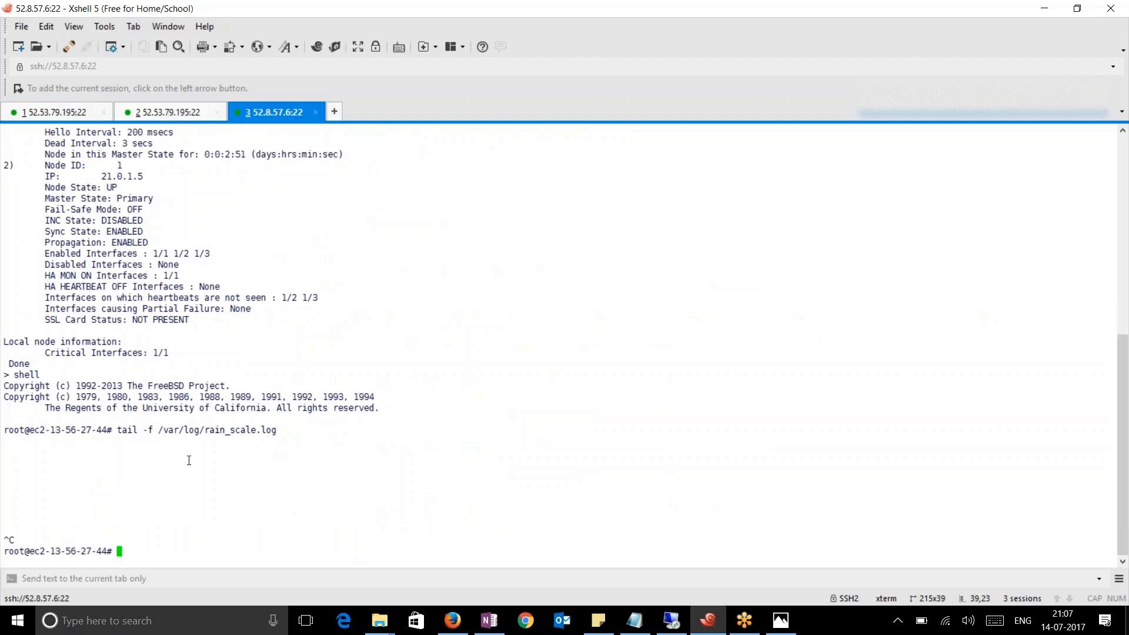
left_click_drag(61, 430, 229, 443)
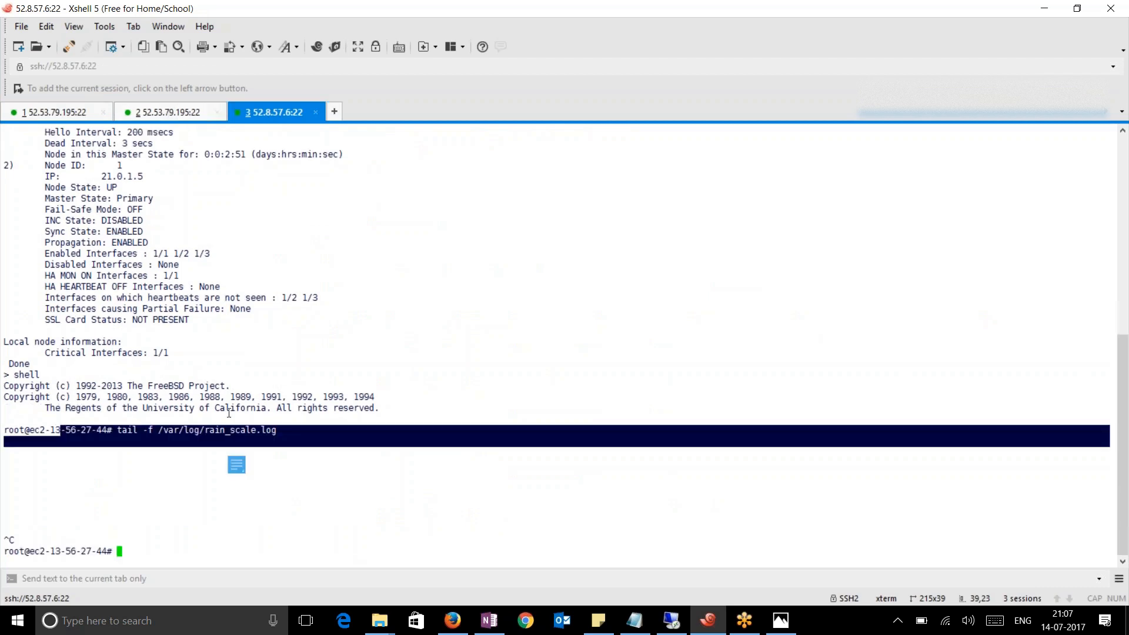
right_click(180, 110)
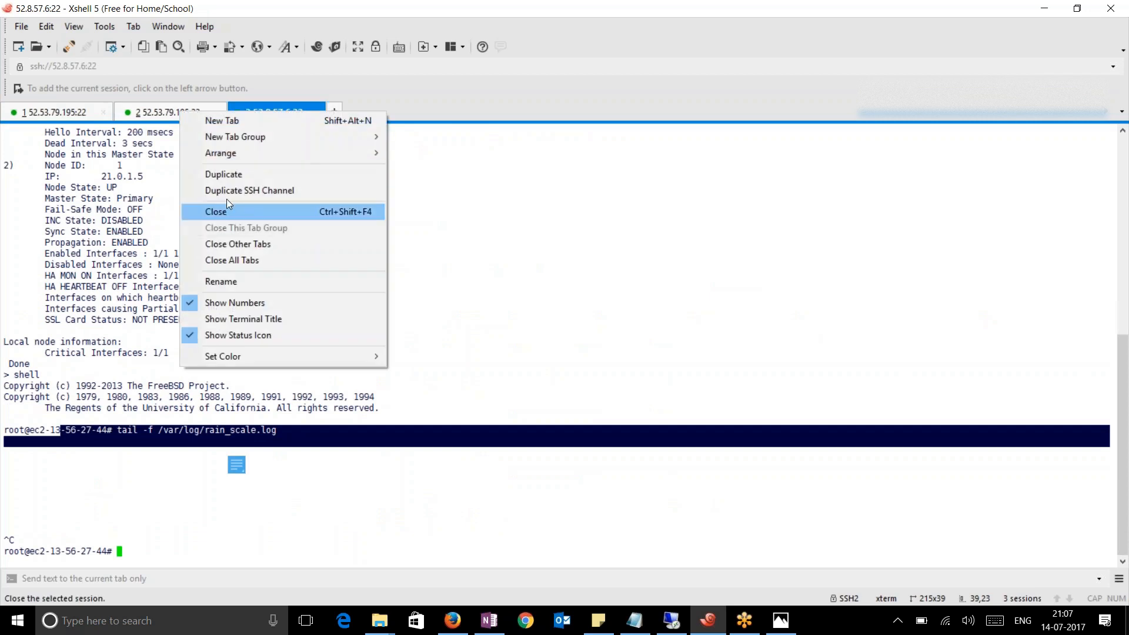
left_click(225, 175)
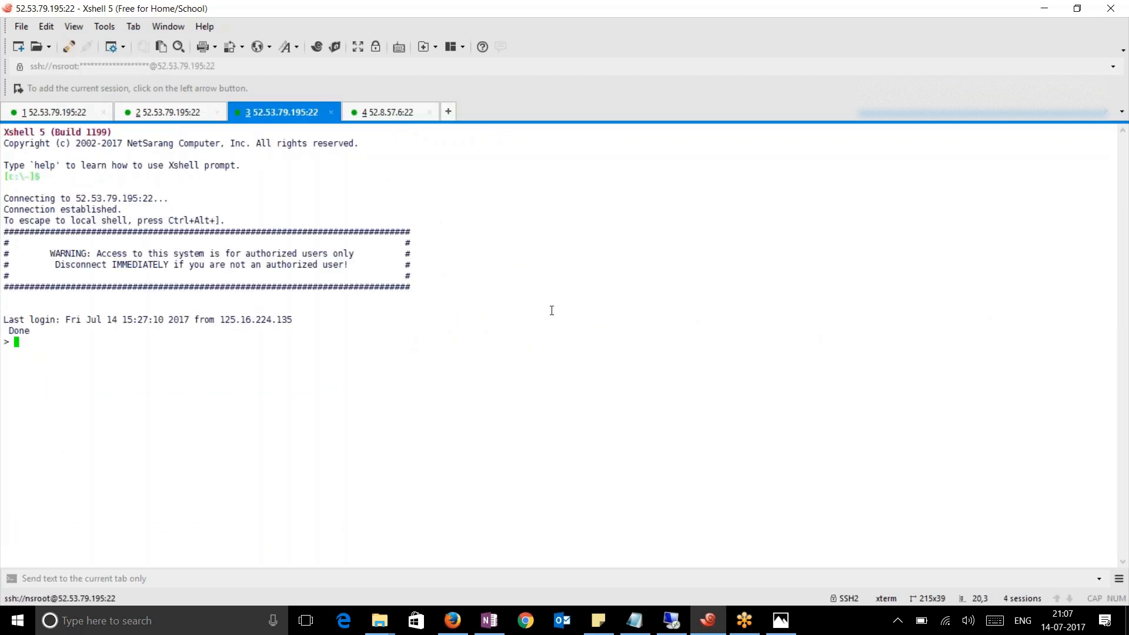
Drop into the root shell and page through /var/log/rain_scale.log with cat | more
type("shell")
key("Return")
type("c")
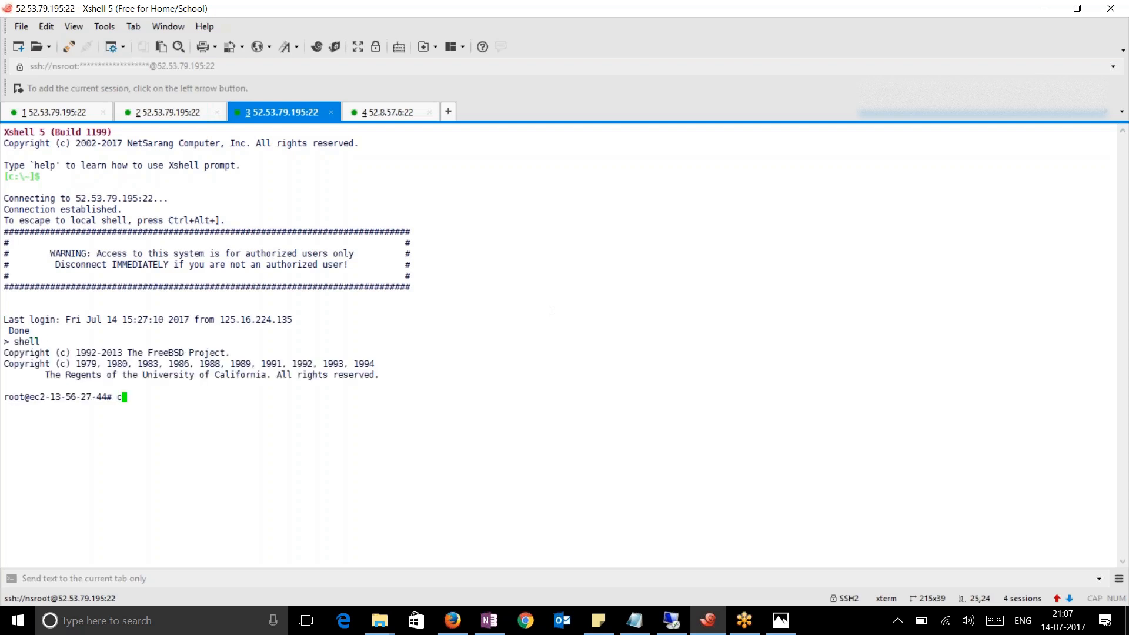
type("at /var/log/rain_sc")
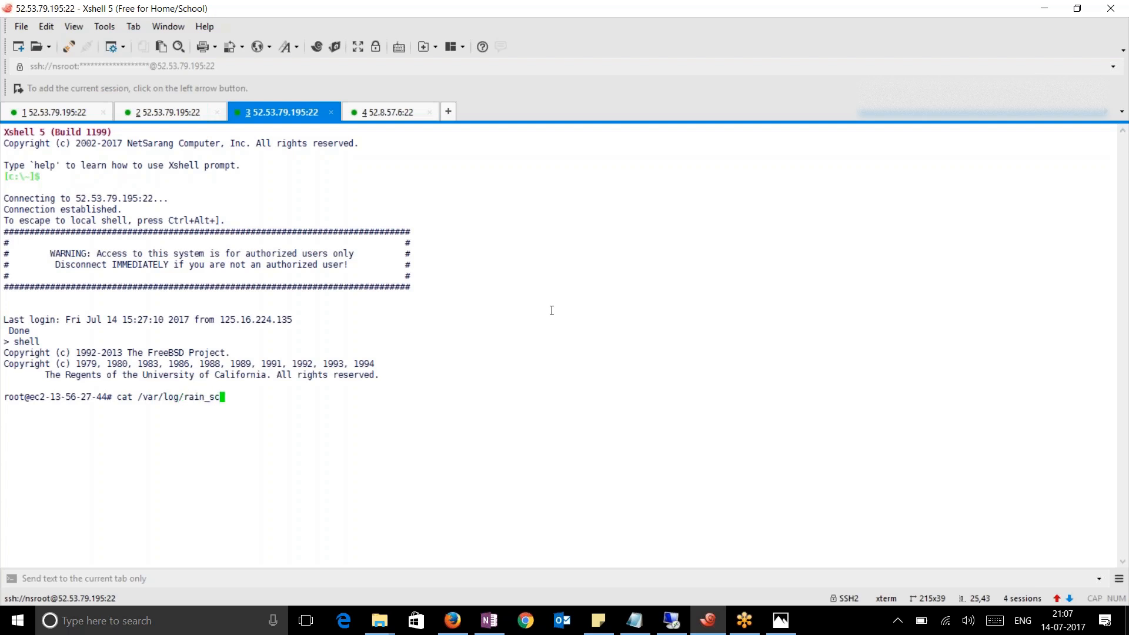
key("Tab")
type("| more")
key("Return")
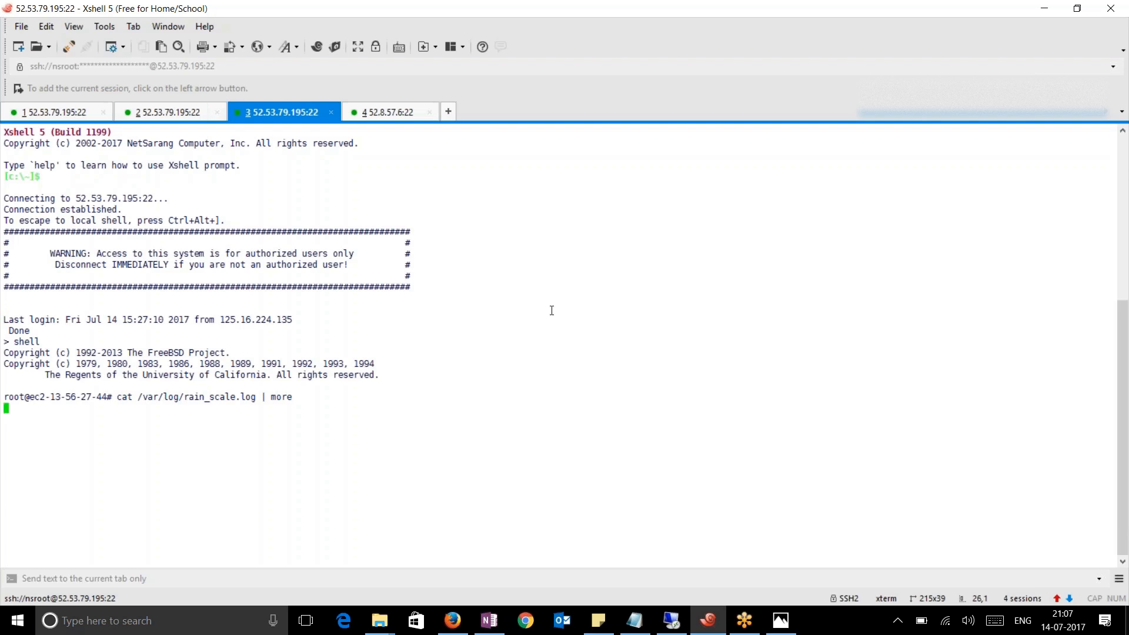
Review the log, highlighting queue/topic creation, the missing scale down policy, and Exchange instance additions
scroll(525, 383, "up", 5)
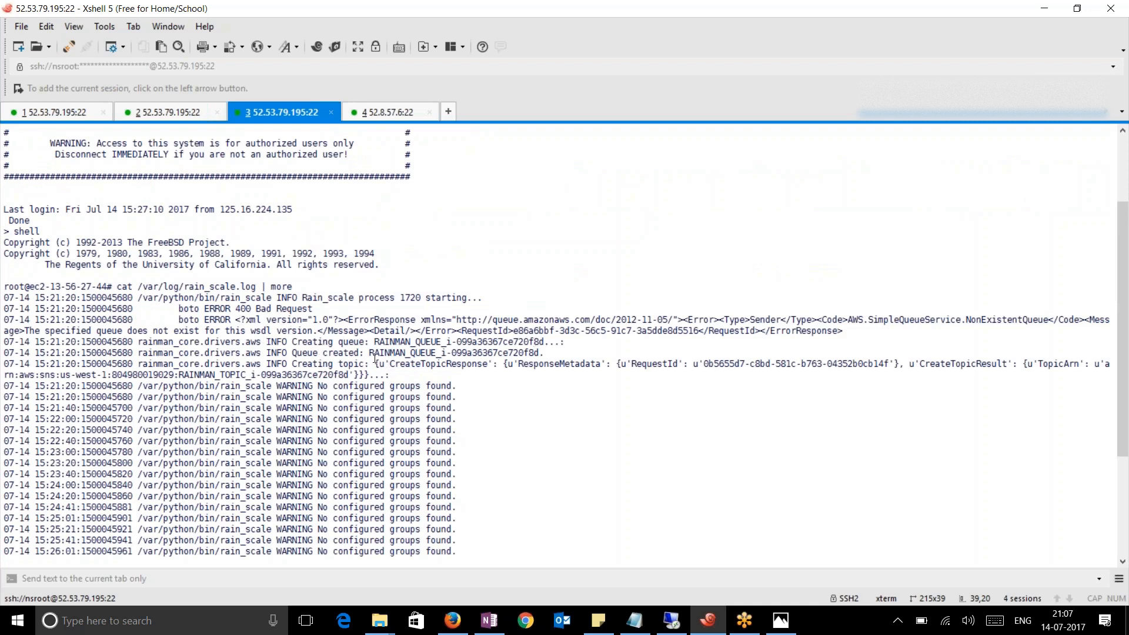
left_click_drag(302, 343, 525, 375)
scroll(553, 438, "down", 2)
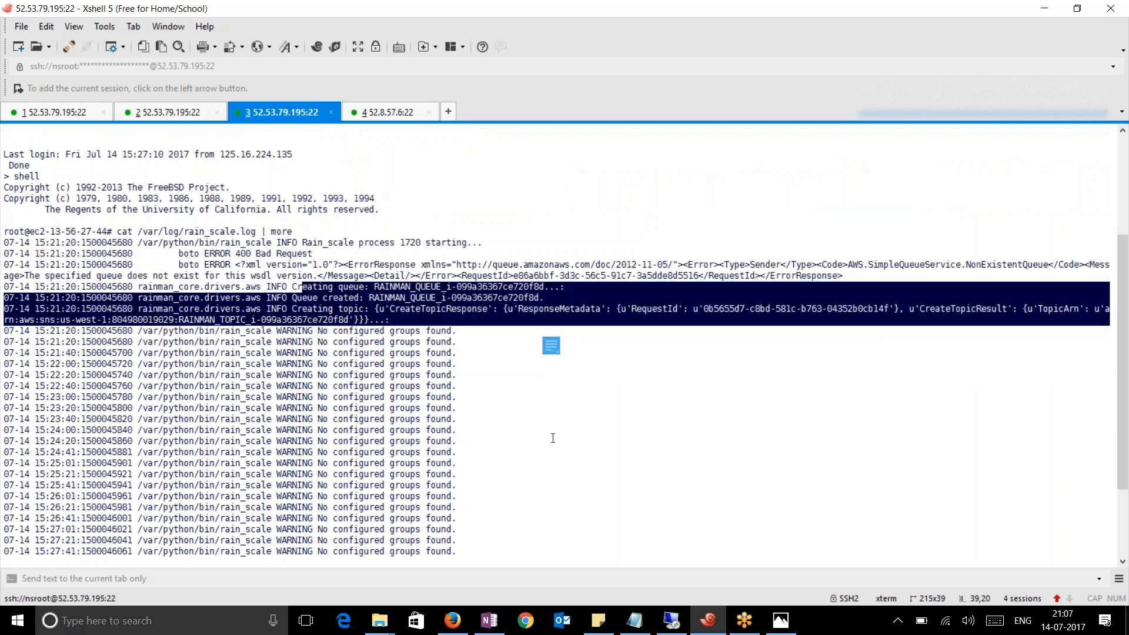
scroll(553, 438, "down", 3)
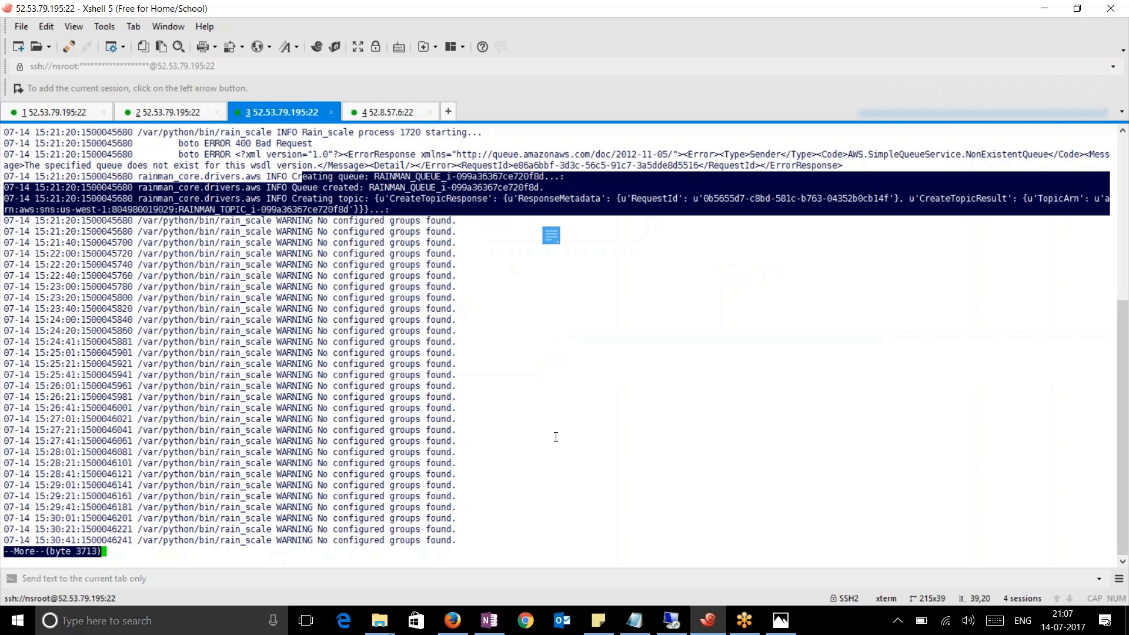
key("Return")
key("Return")
key("Return")
key("Return")
key("Return")
key("Return")
key("Return")
key("Return")
key("Return")
key("Return")
key("Return")
key("Return")
key("Return")
key("Return")
key("Return")
key("Return")
key("Return")
key("Return")
key("Return")
key("Return")
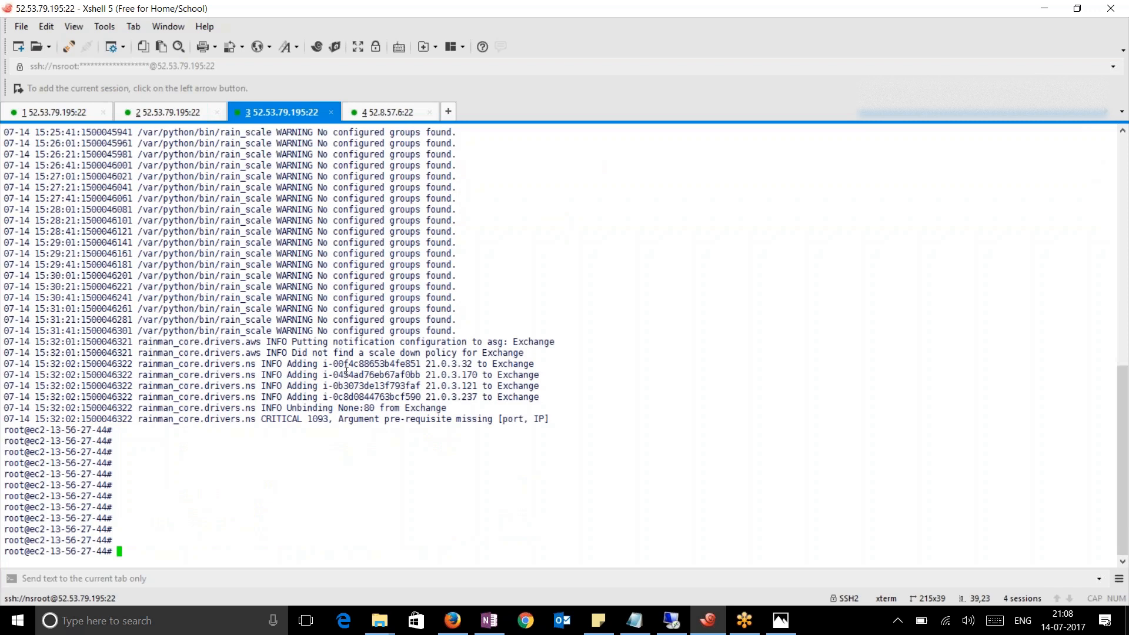
left_click_drag(274, 347, 532, 357)
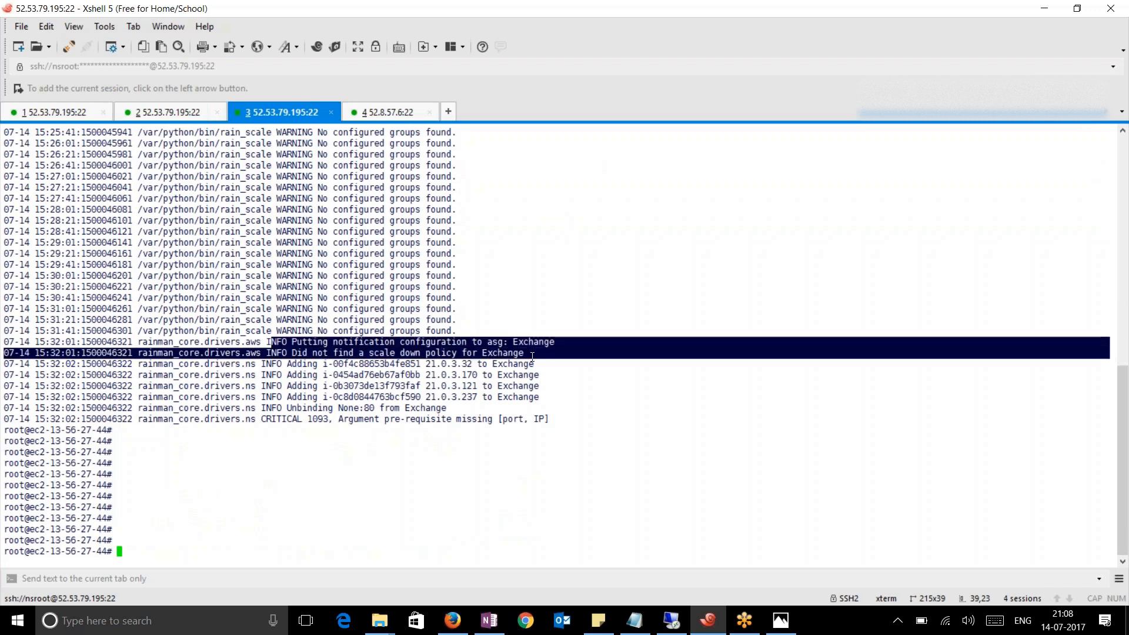
left_click(295, 368)
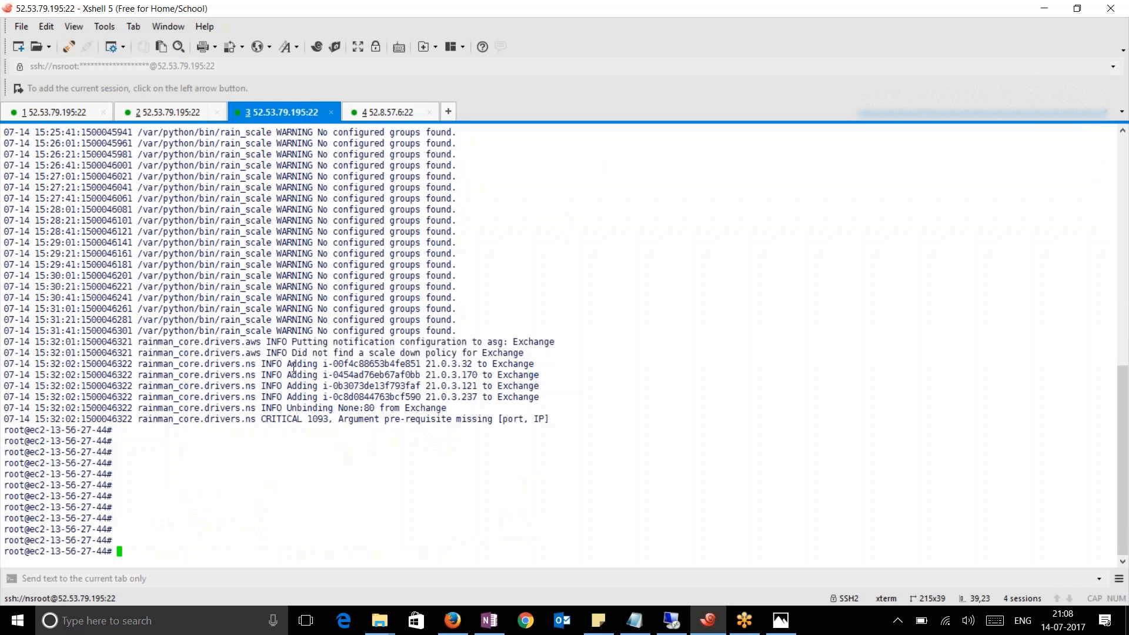
left_click_drag(292, 365, 552, 390)
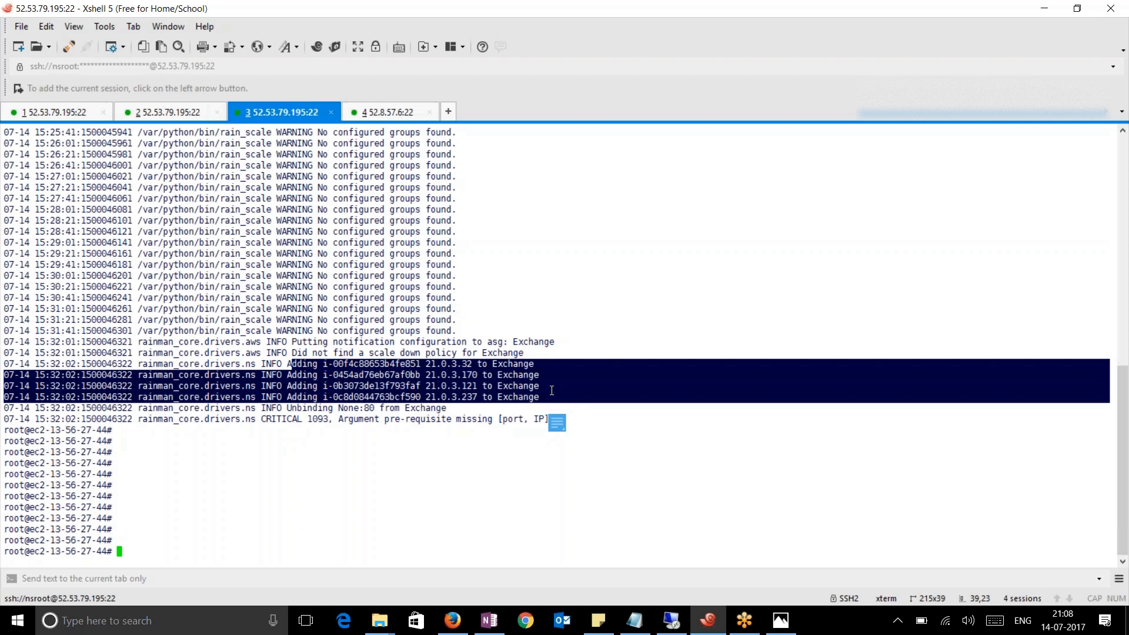
Run ps -aux | grep rain to confirm the rain_scale process is running
type("ps -aux | grep rain")
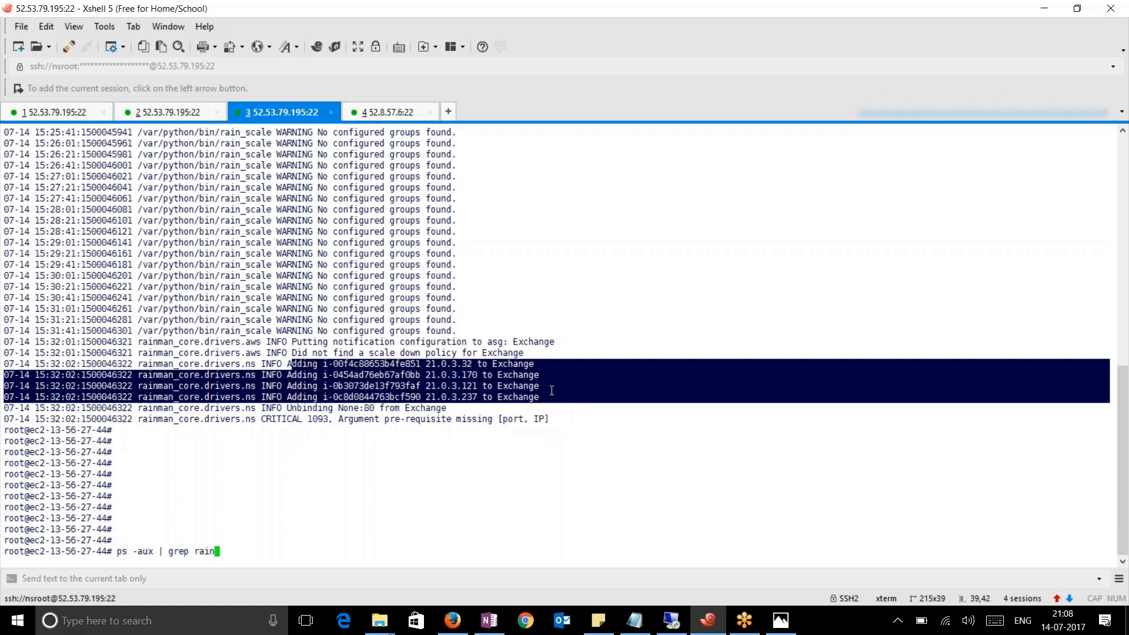
key("Return")
left_click_drag(670, 530, 116, 529)
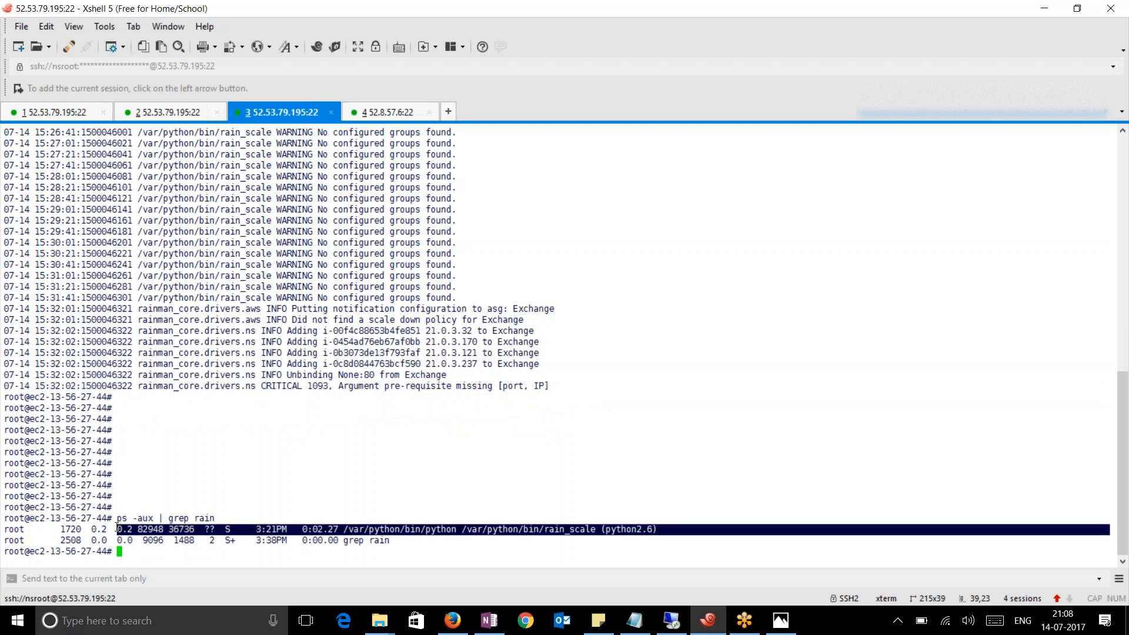
left_click(623, 422)
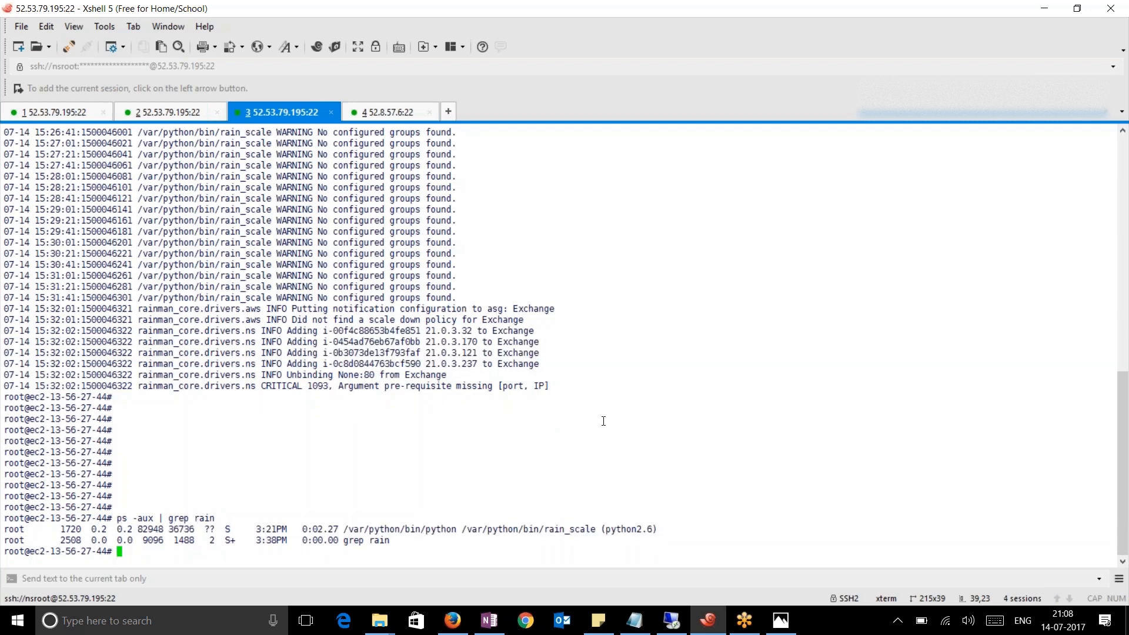
In the EC2 console, show the Exchange Auto Scaling group's scaling policies
left_click(452, 620)
left_click(97, 36)
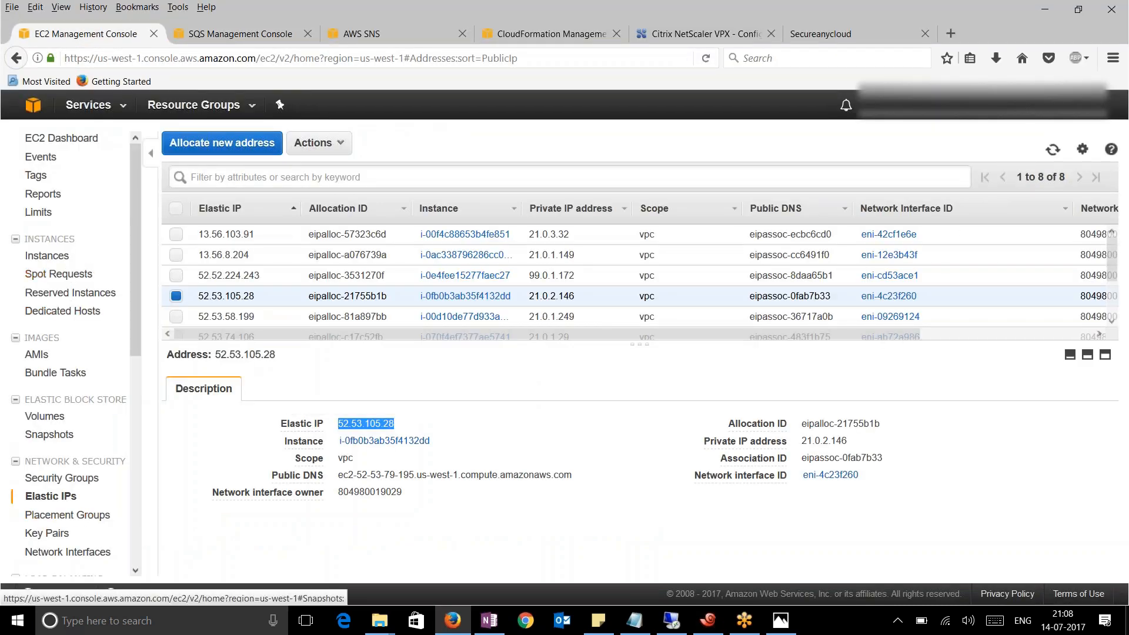
scroll(111, 552, "down", 4)
scroll(113, 552, "down", 1)
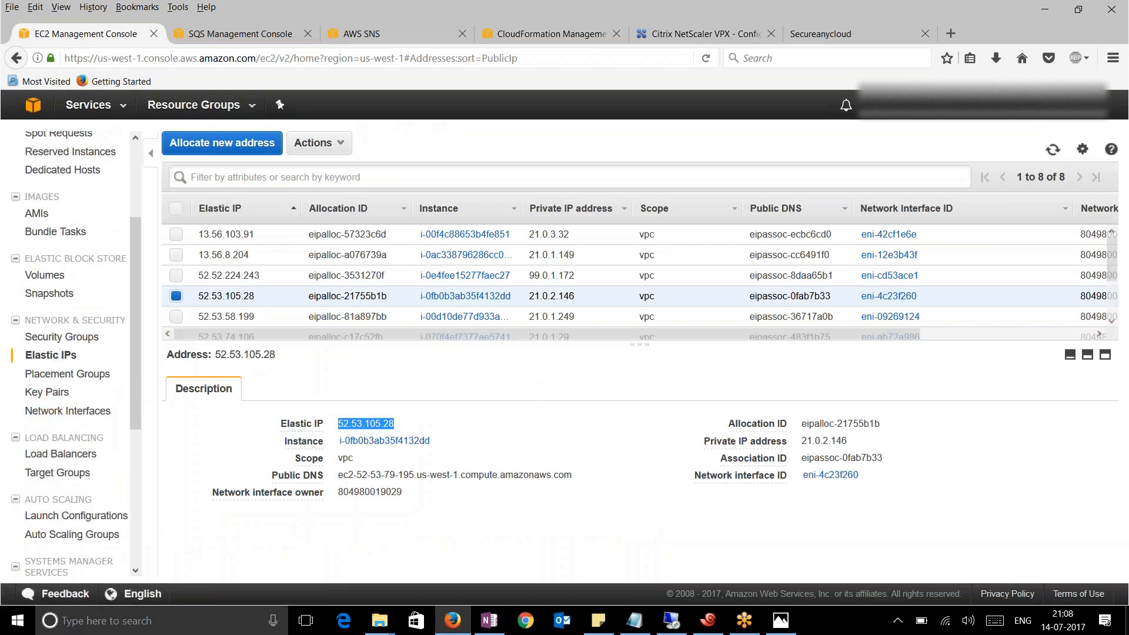
left_click(88, 535)
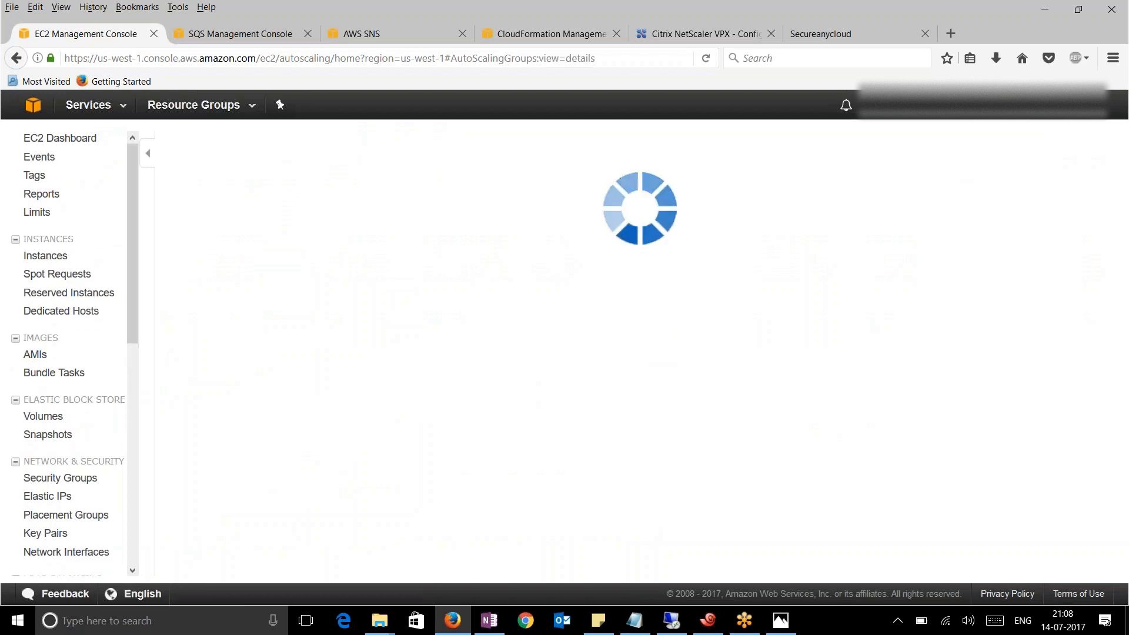
left_click(594, 248)
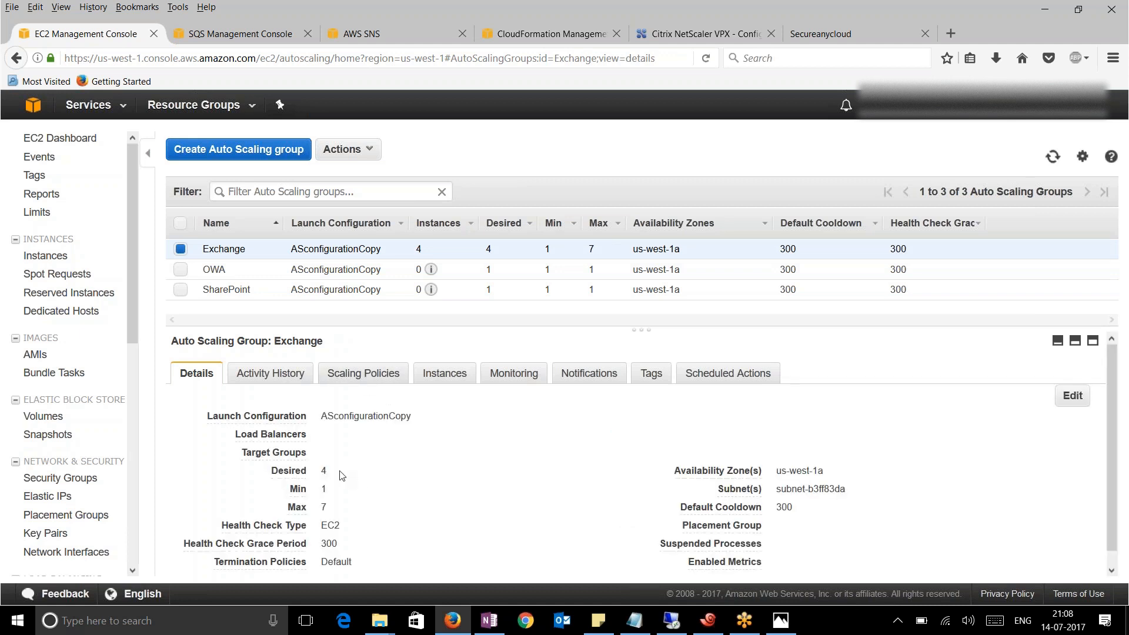
left_click(363, 377)
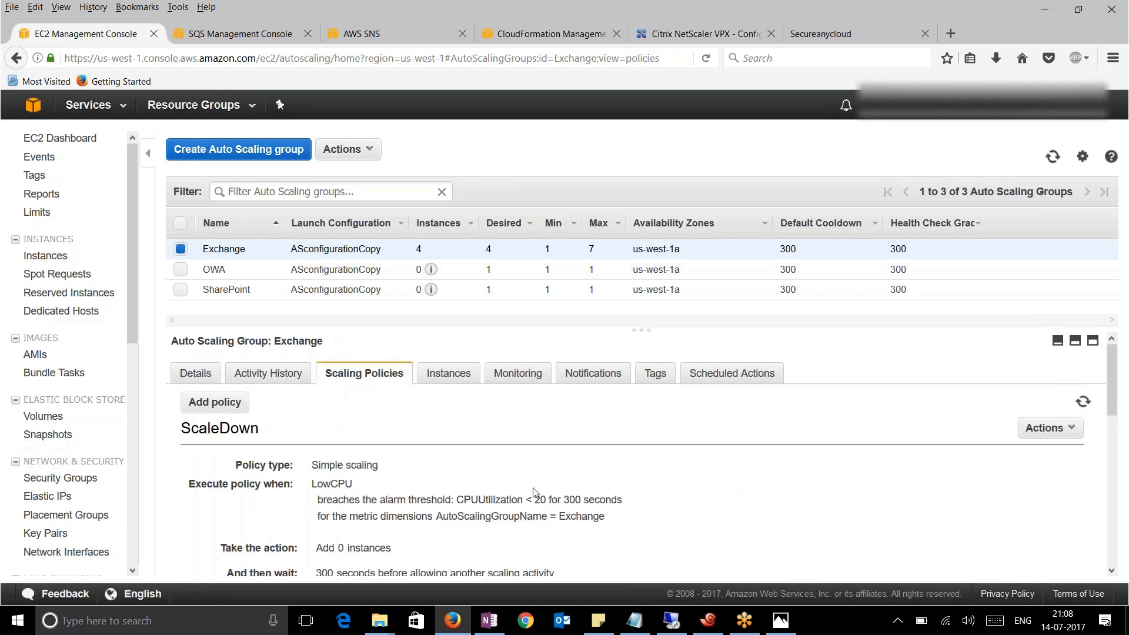
scroll(521, 497, "down", 3)
scroll(513, 501, "down", 3)
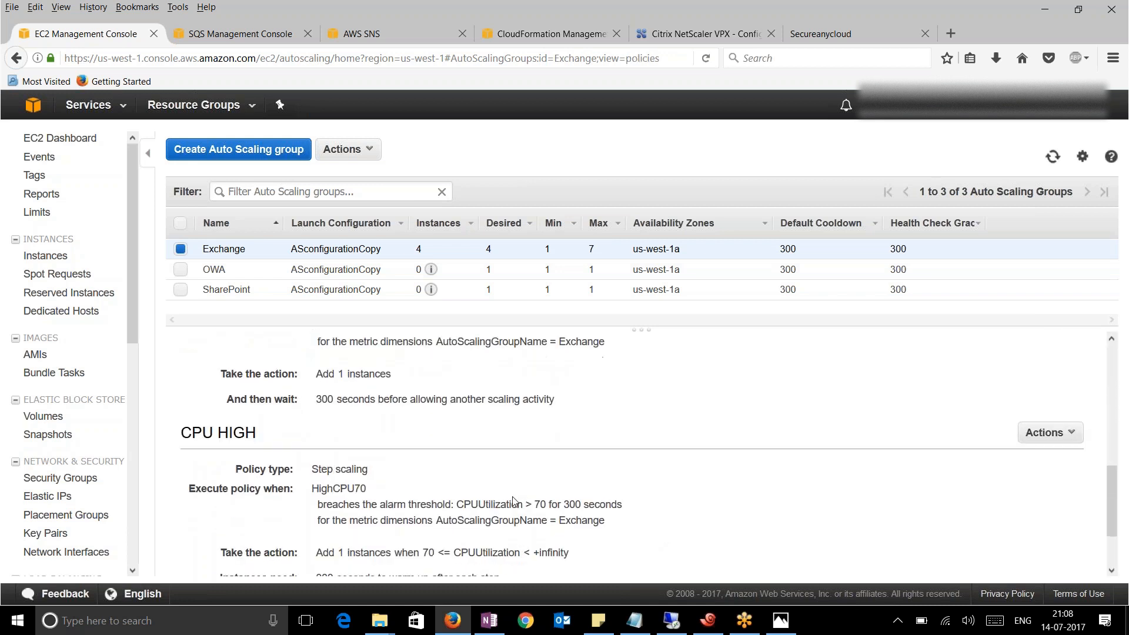
scroll(514, 502, "up", 3)
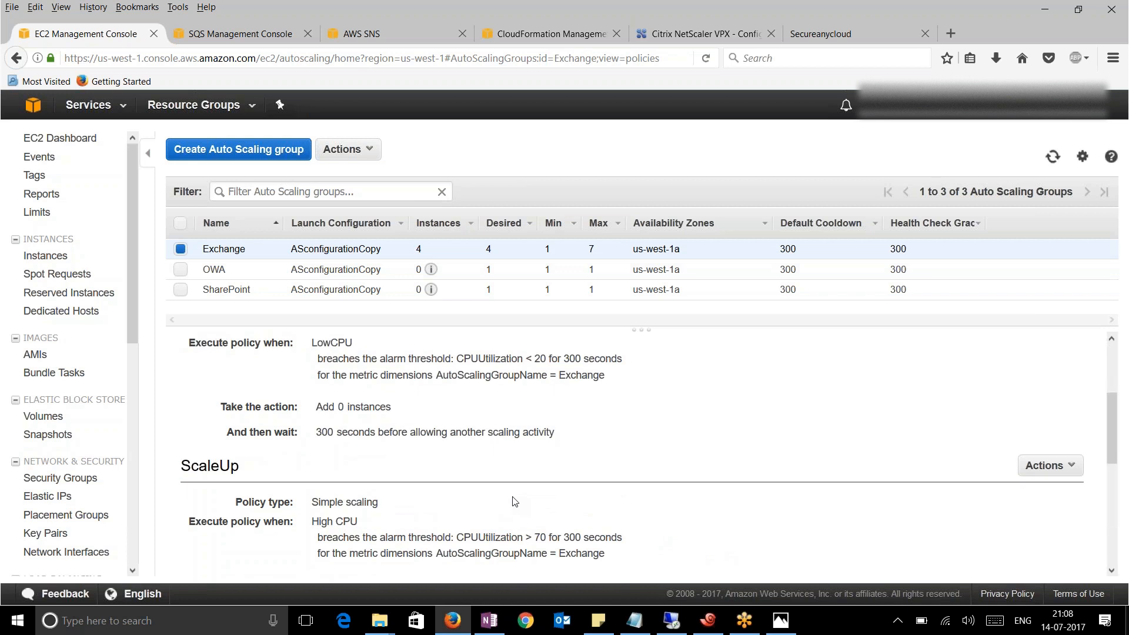
scroll(514, 501, "up", 1)
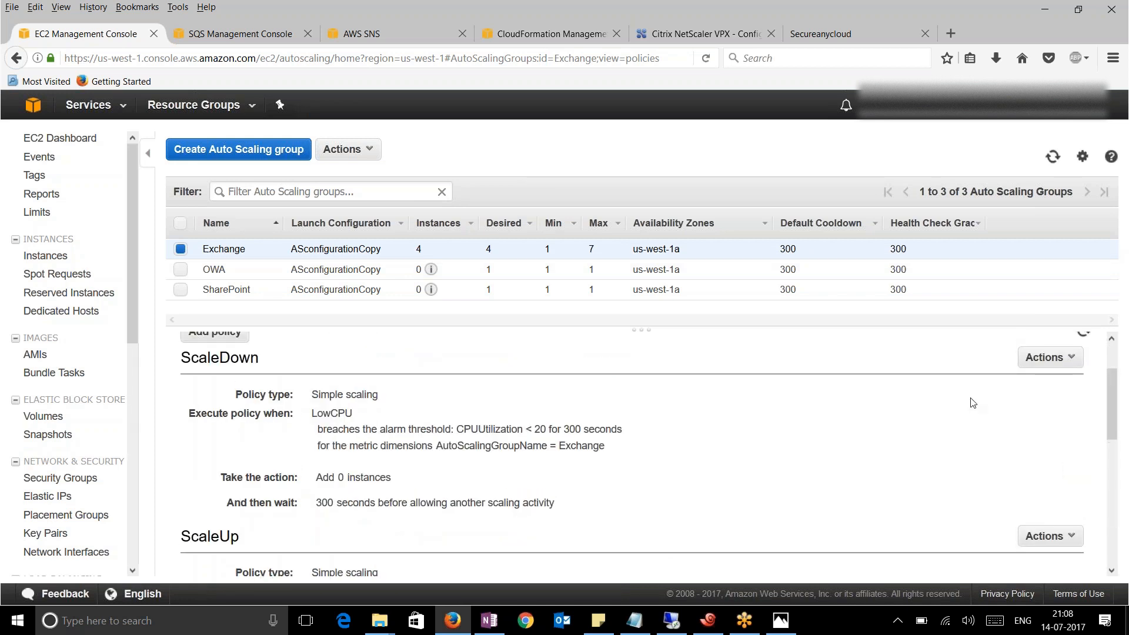
Delete the ScaleDown, ScaleUp and CPU HIGH policies, confirming each deletion
left_click(1048, 358)
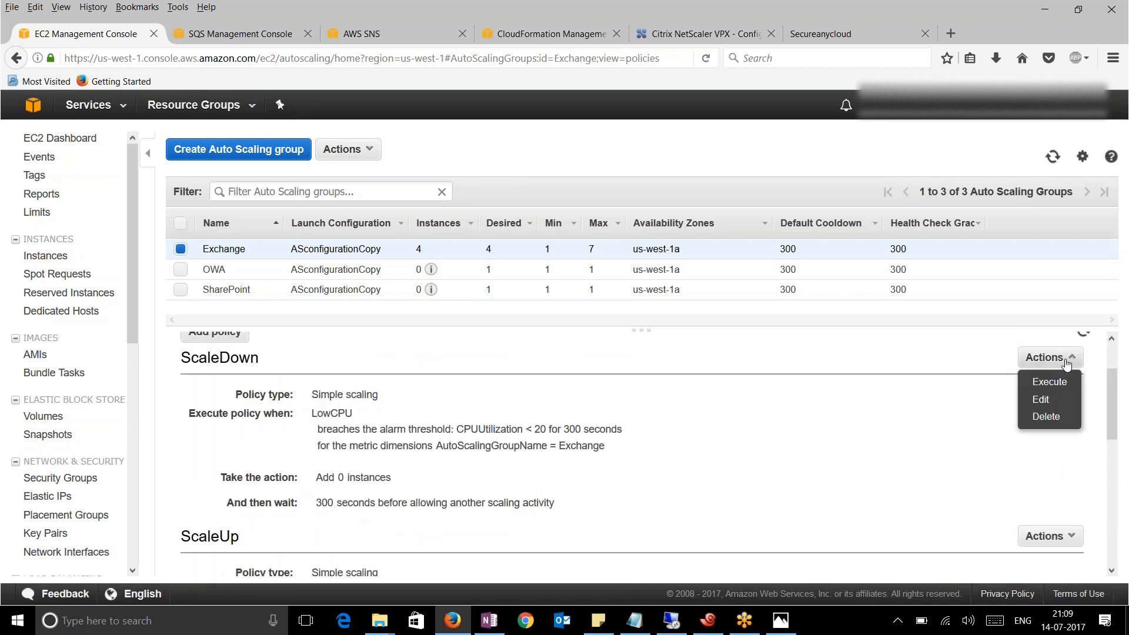
left_click(1046, 417)
left_click(634, 395)
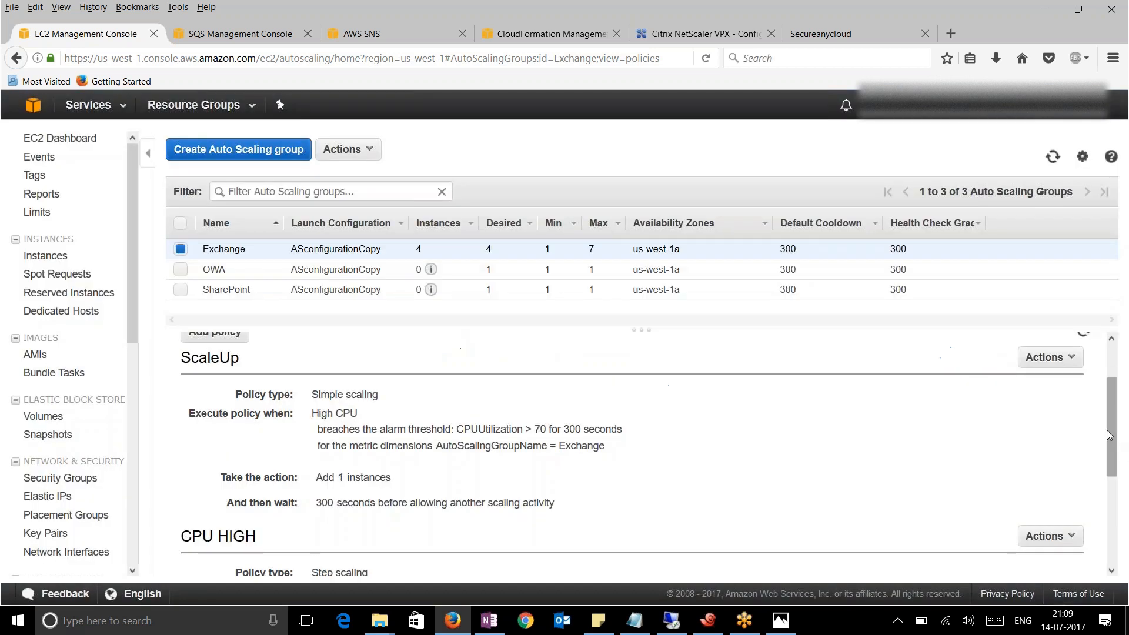
scroll(1068, 366, "up", 1)
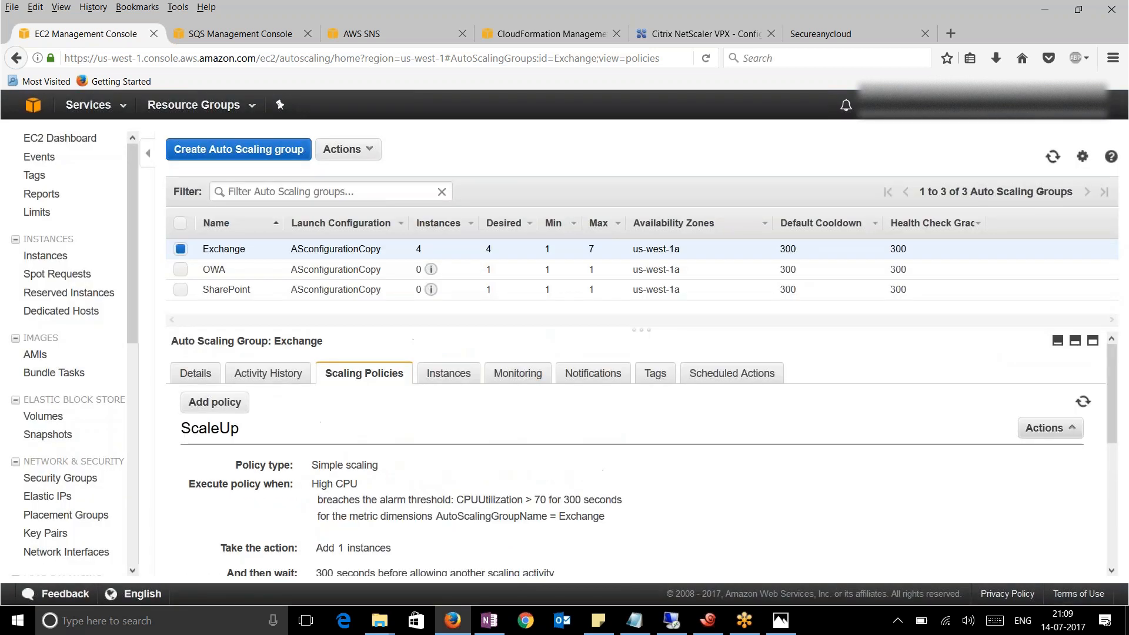
left_click(1069, 427)
left_click(1046, 488)
key("Return")
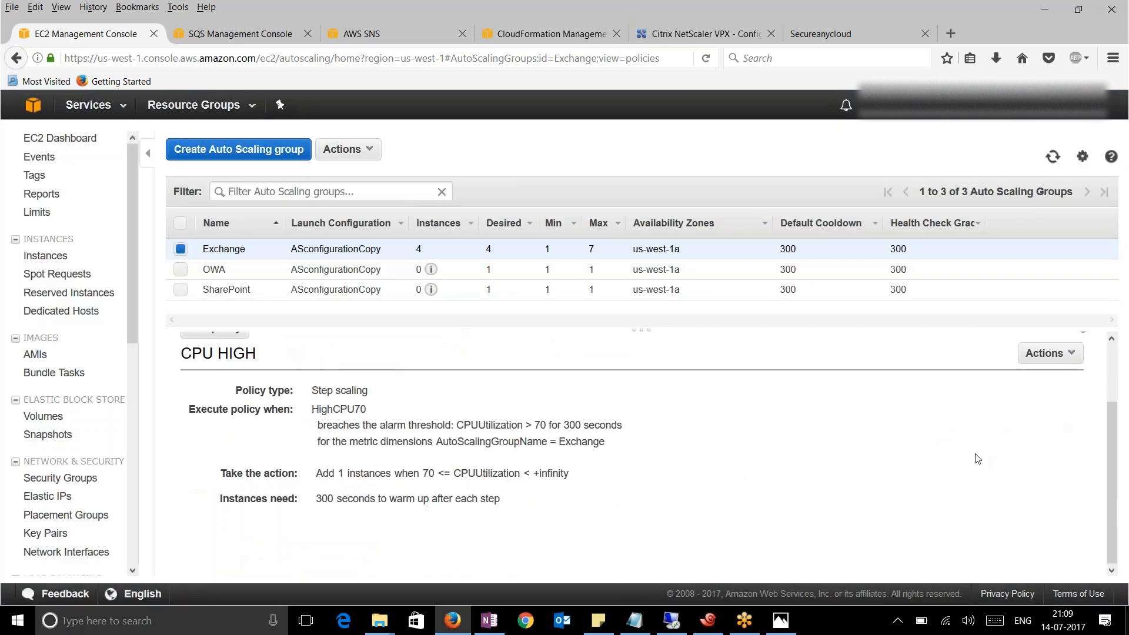
scroll(947, 502, "down", 1)
left_click(1070, 354)
left_click(1064, 417)
left_click(639, 393)
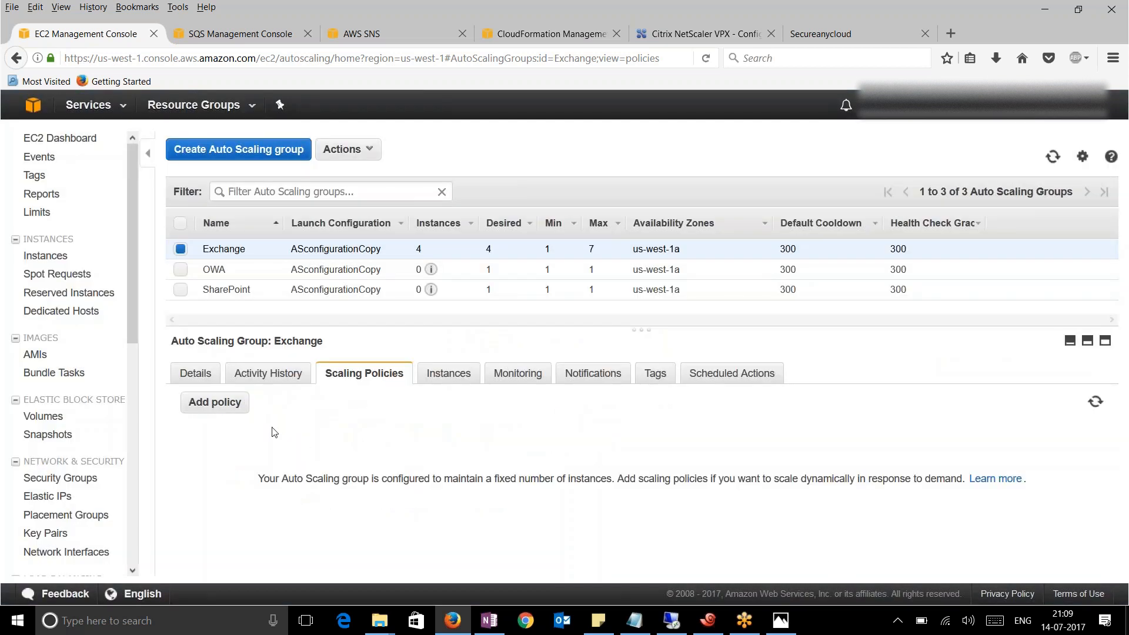
Start a new simple scaling policy for Exchange named ScaleUP
left_click(217, 403)
scroll(600, 471, "down", 3)
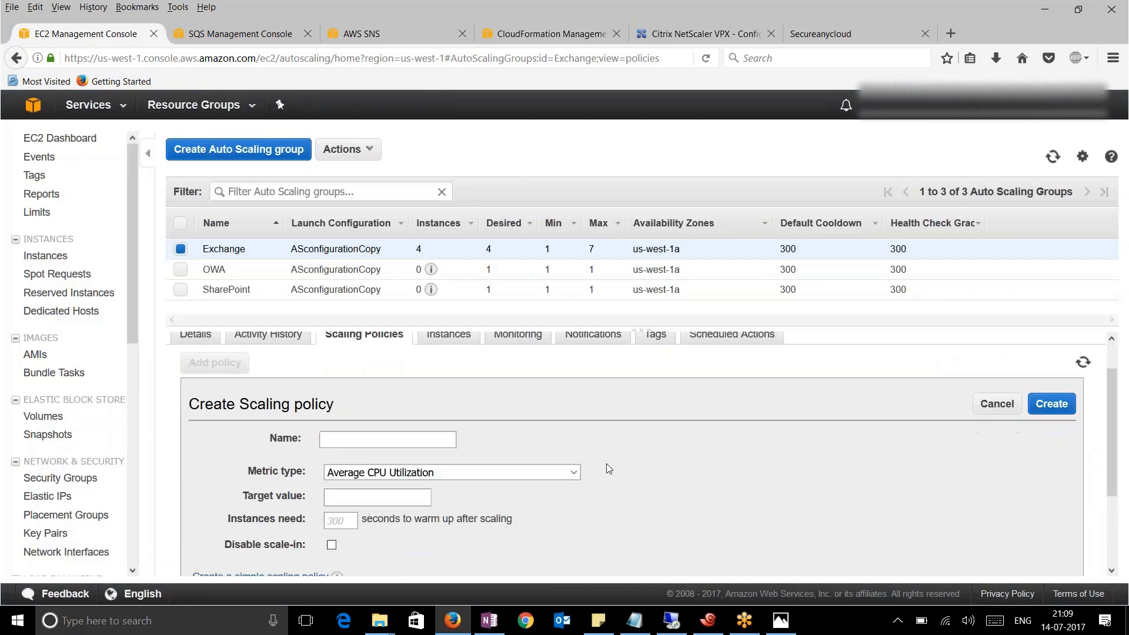
left_click(273, 475)
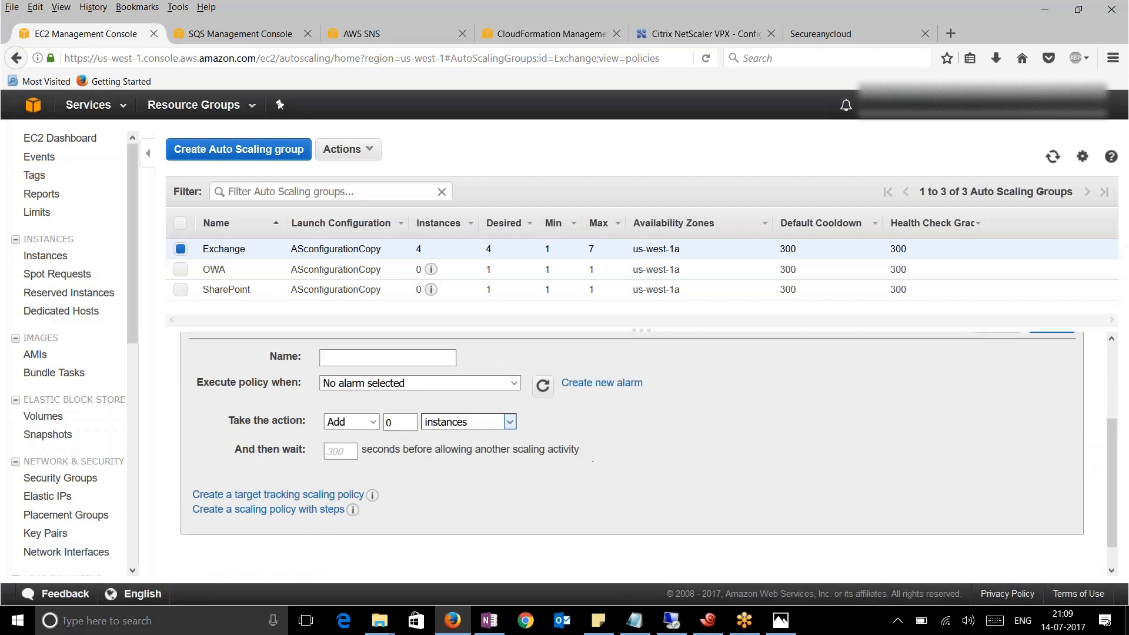
left_click(448, 359)
type("ScaleUP")
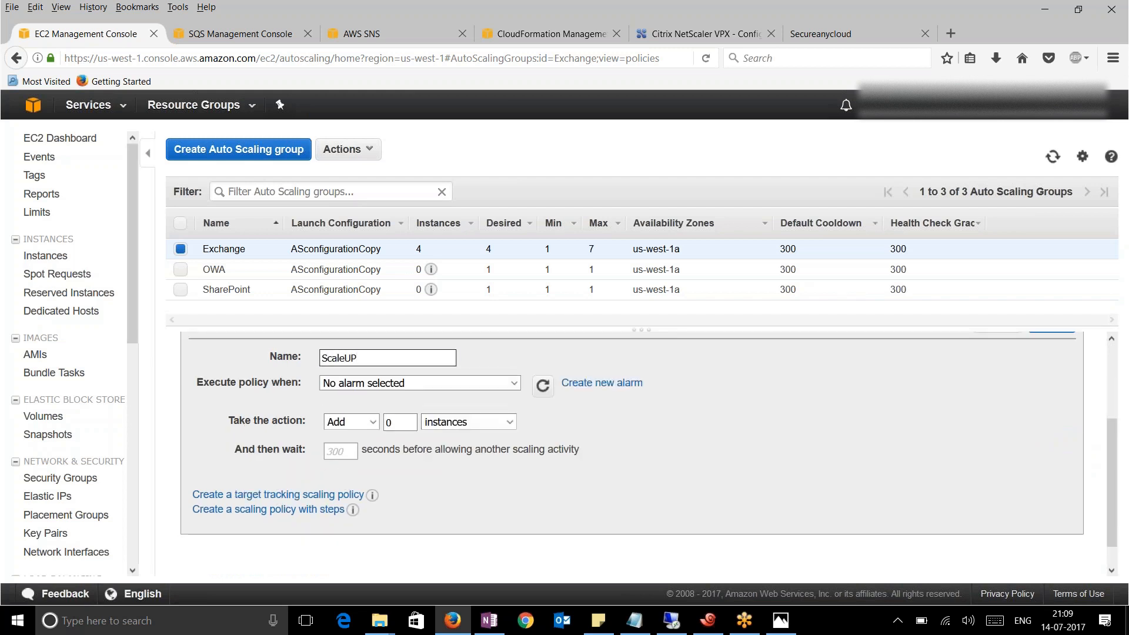
Create alarm HIGHCPU70 without notifications for CPU > 70 over 5 minutes
left_click(602, 383)
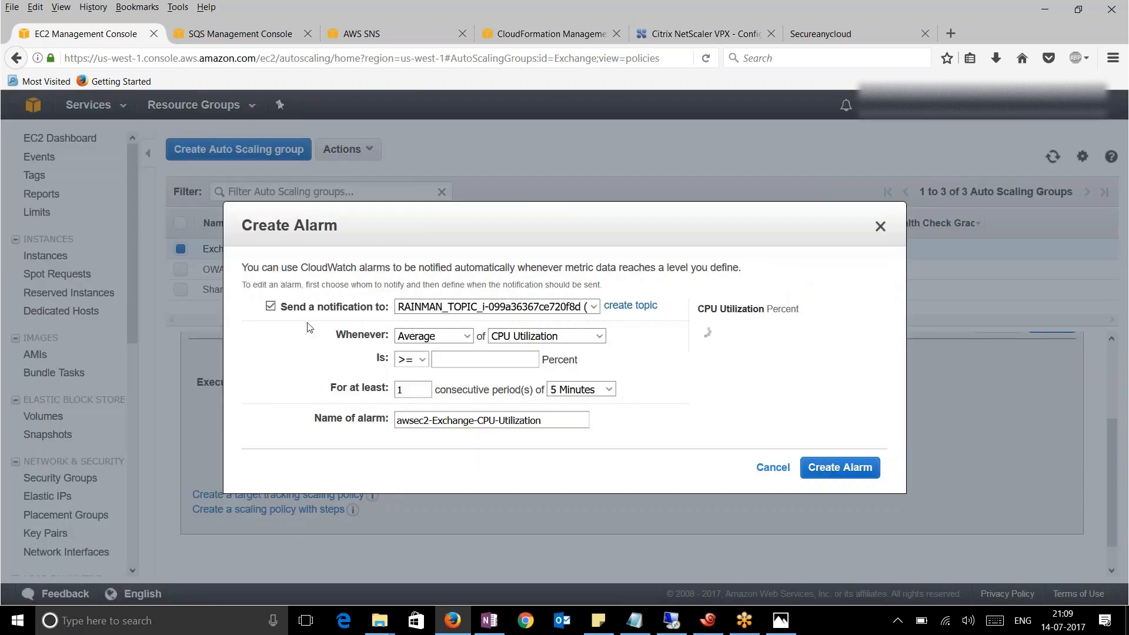
left_click(271, 307)
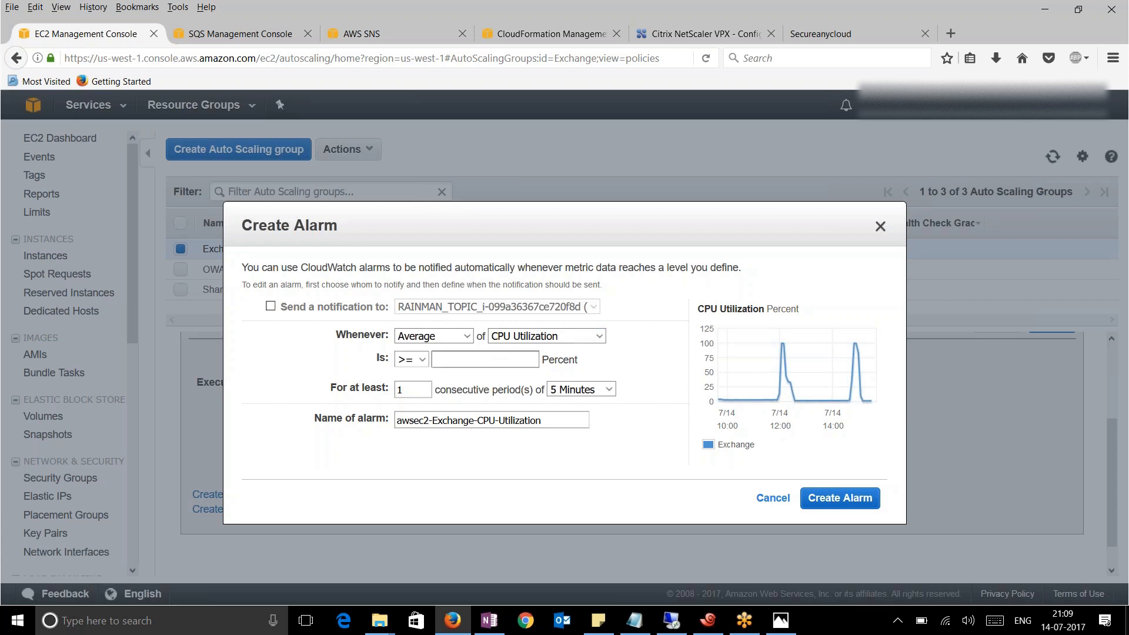
left_click(421, 359)
left_click(406, 376)
left_click(449, 360)
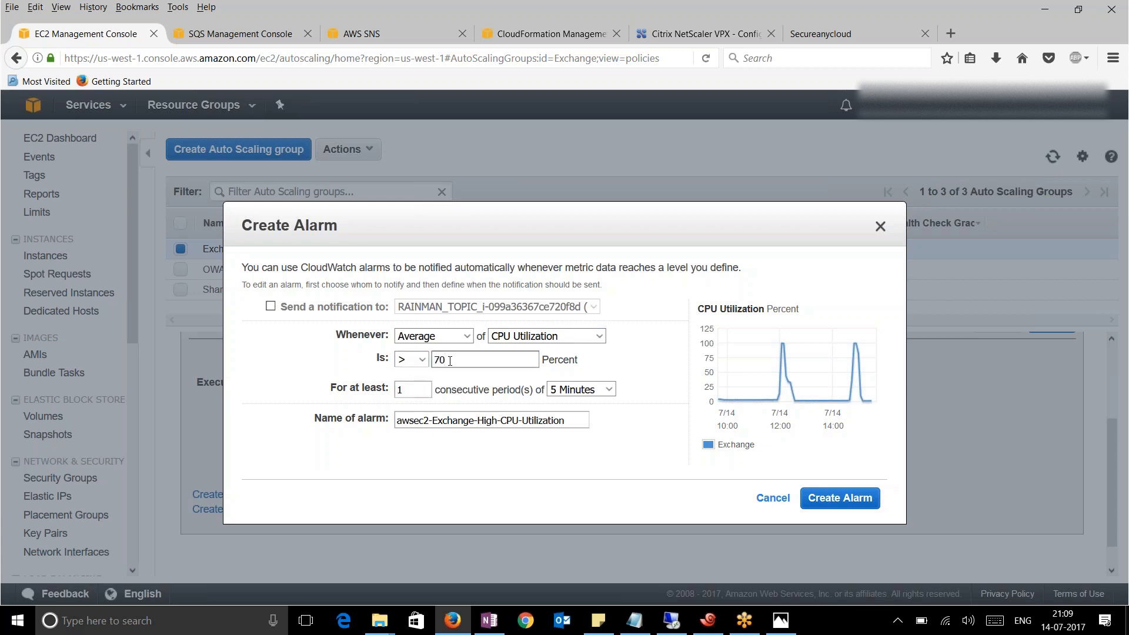
left_click(587, 390)
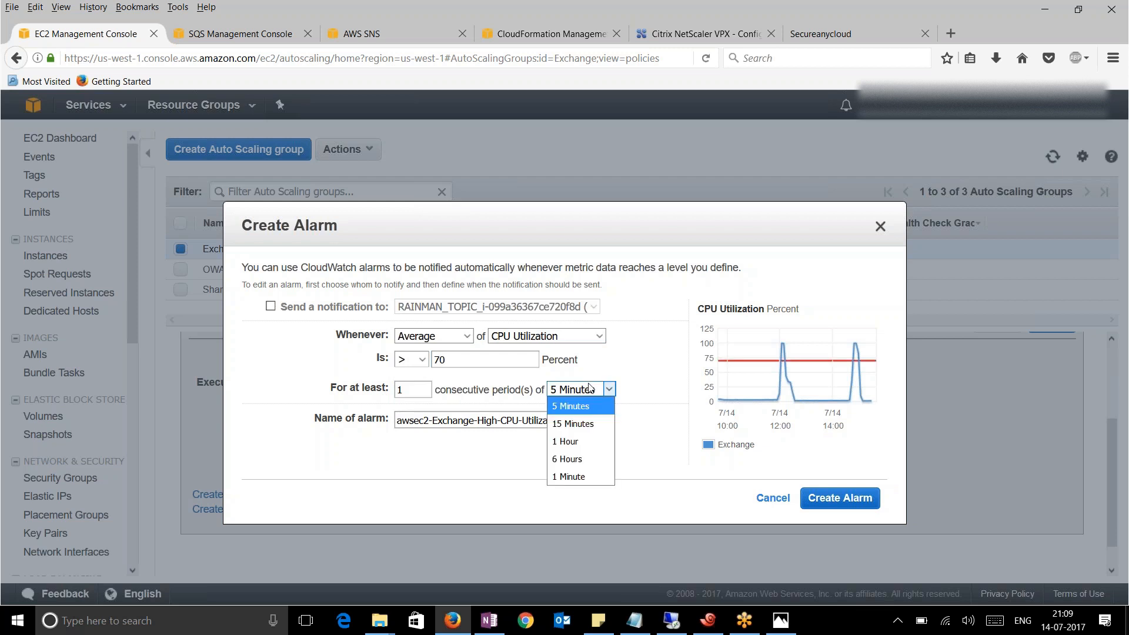
left_click(583, 407)
left_click_drag(572, 421, 397, 421)
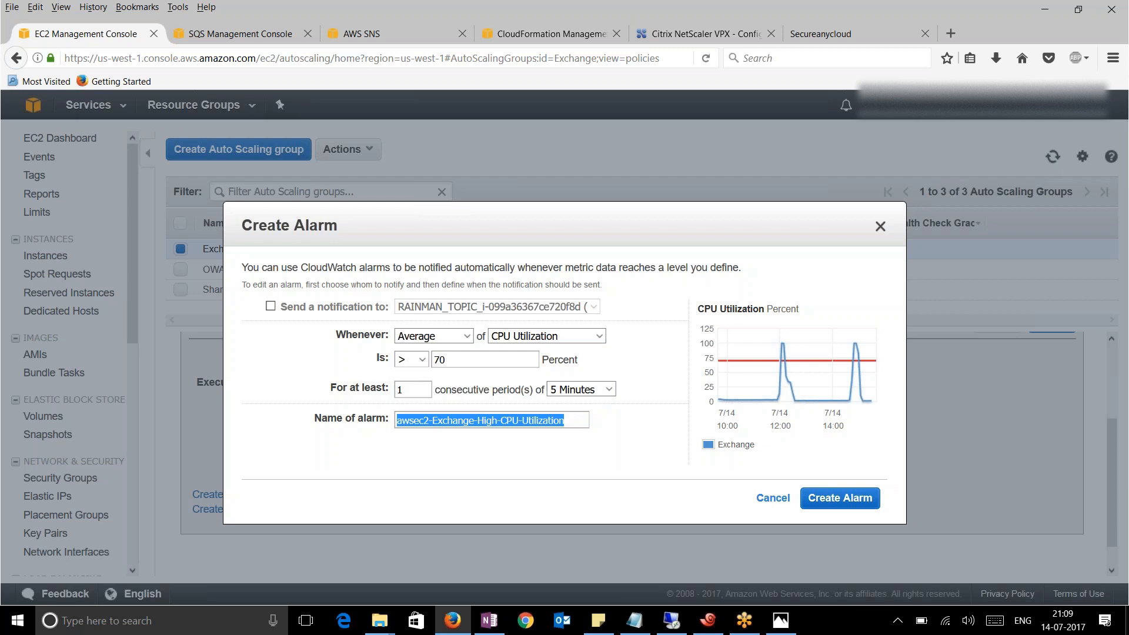
type("HIGHCPU70")
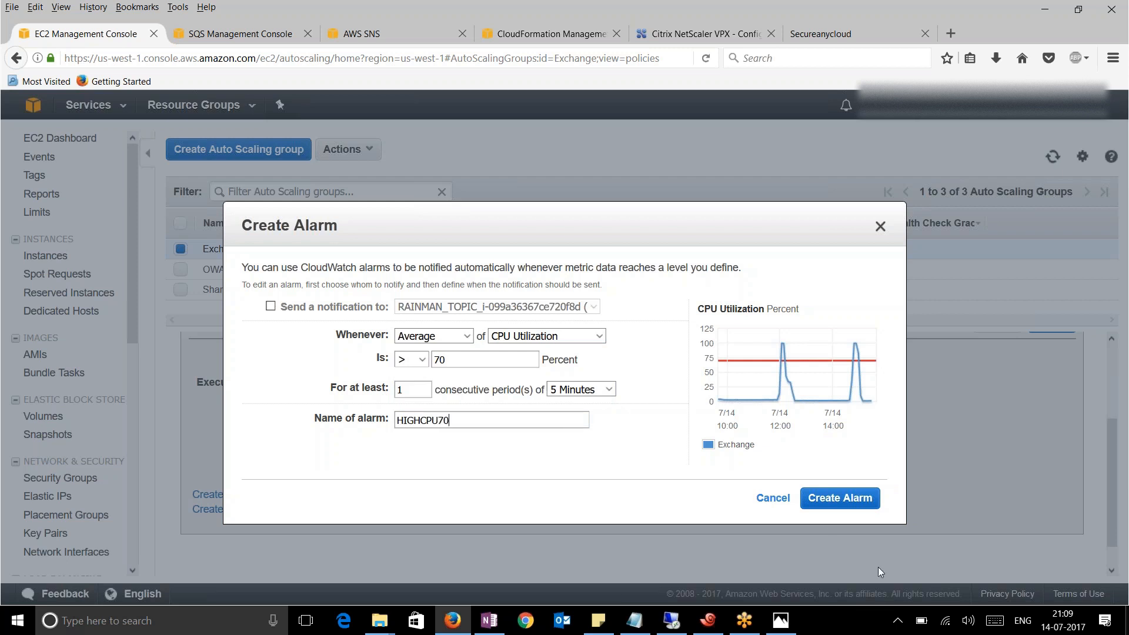
left_click(826, 505)
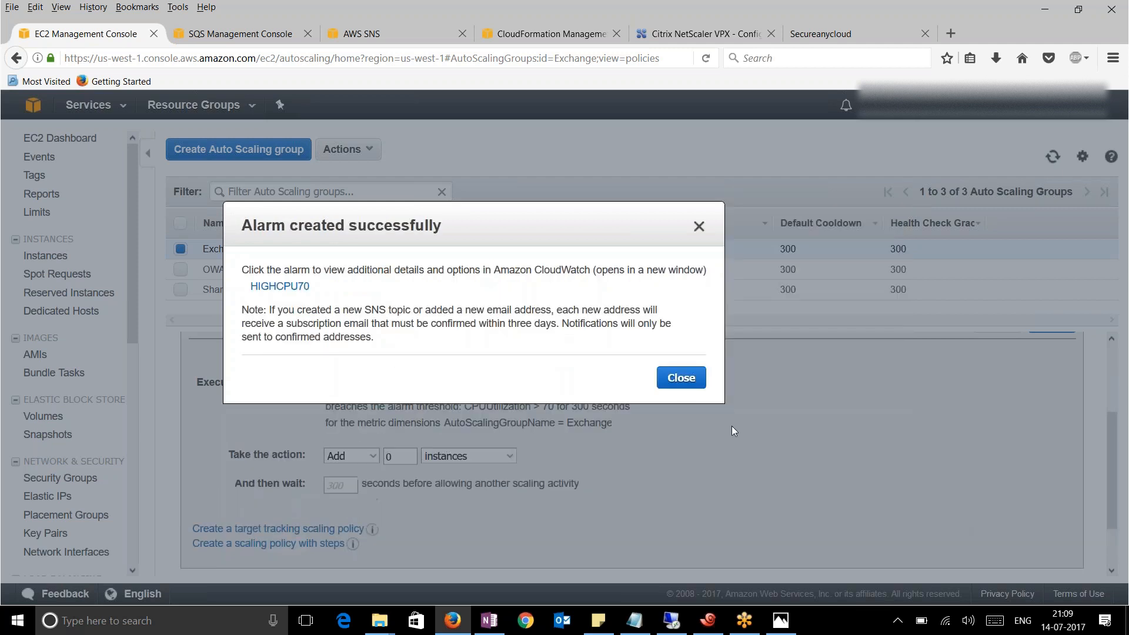
left_click(682, 379)
Set the policy to add 1 instance and create ScaleUP
left_click(412, 456)
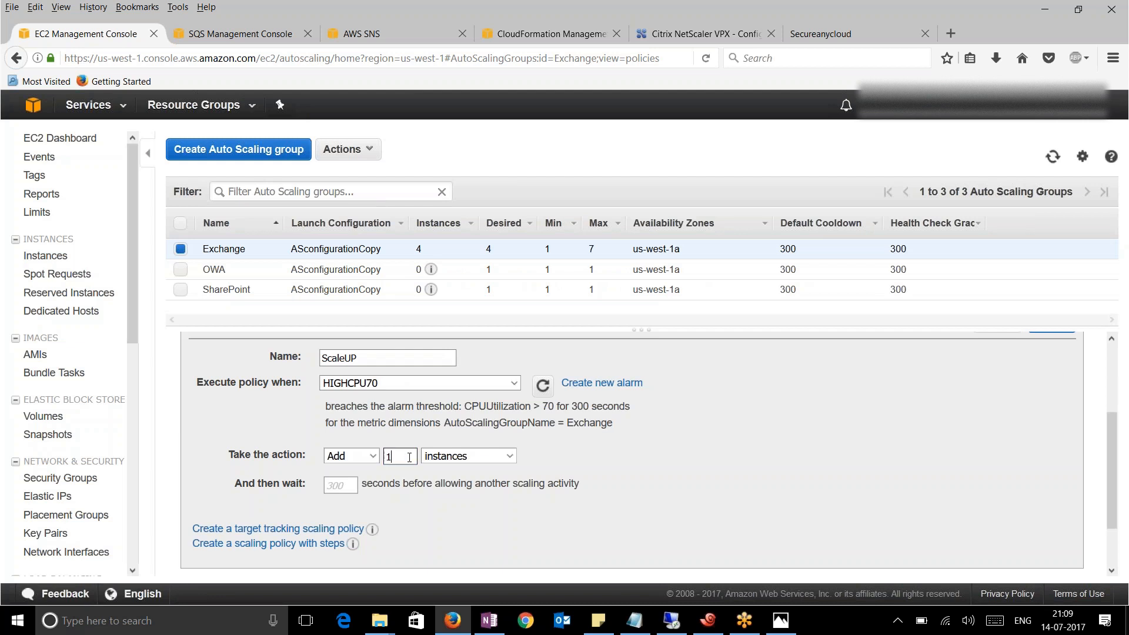
type("1")
left_click(643, 506)
scroll(838, 493, "up", 3)
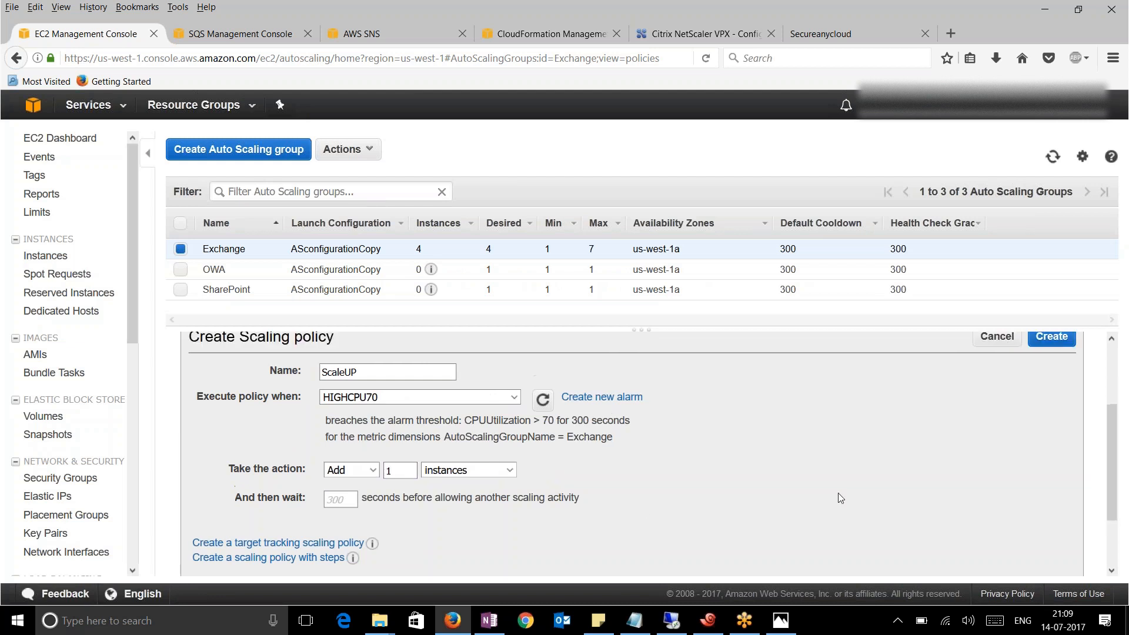
left_click(1052, 443)
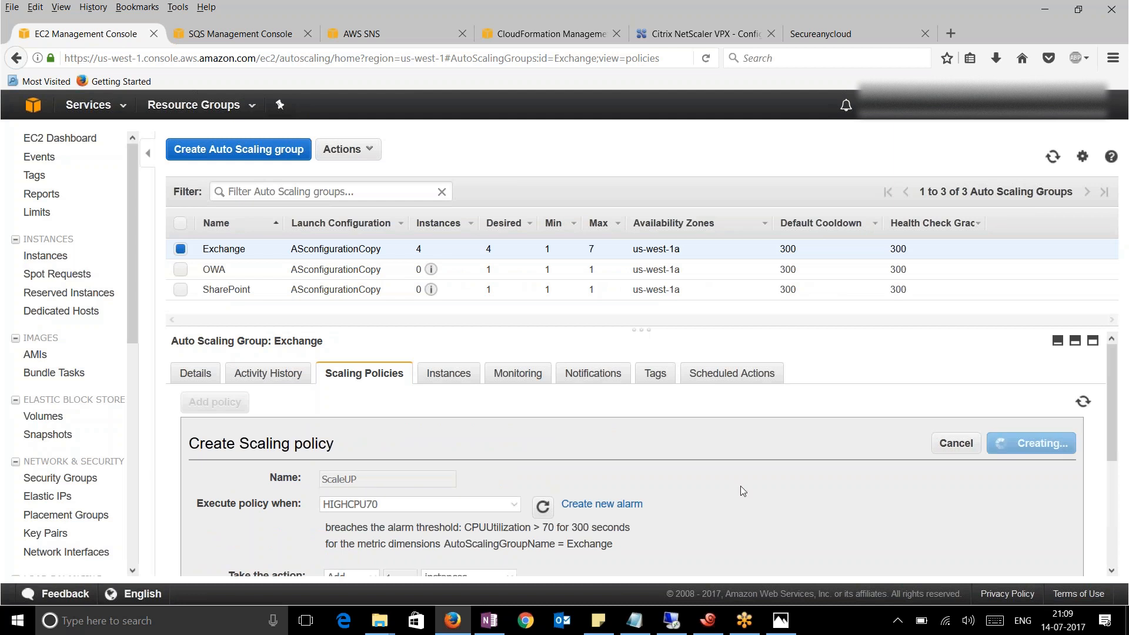
scroll(710, 493, "down", 2)
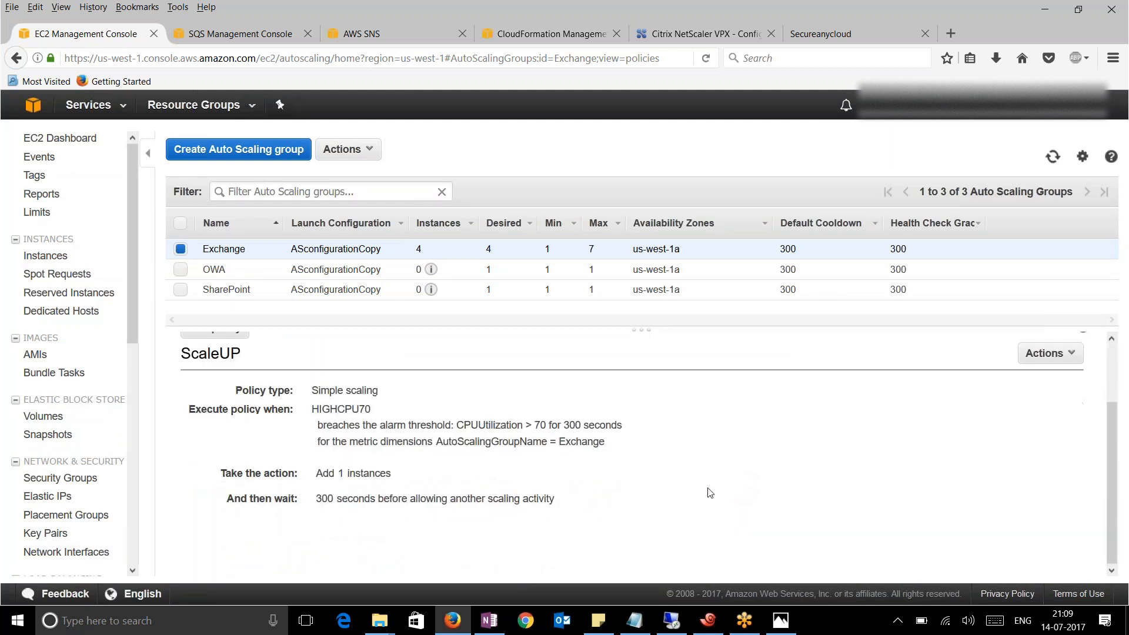
scroll(710, 493, "up", 2)
scroll(710, 493, "down", 2)
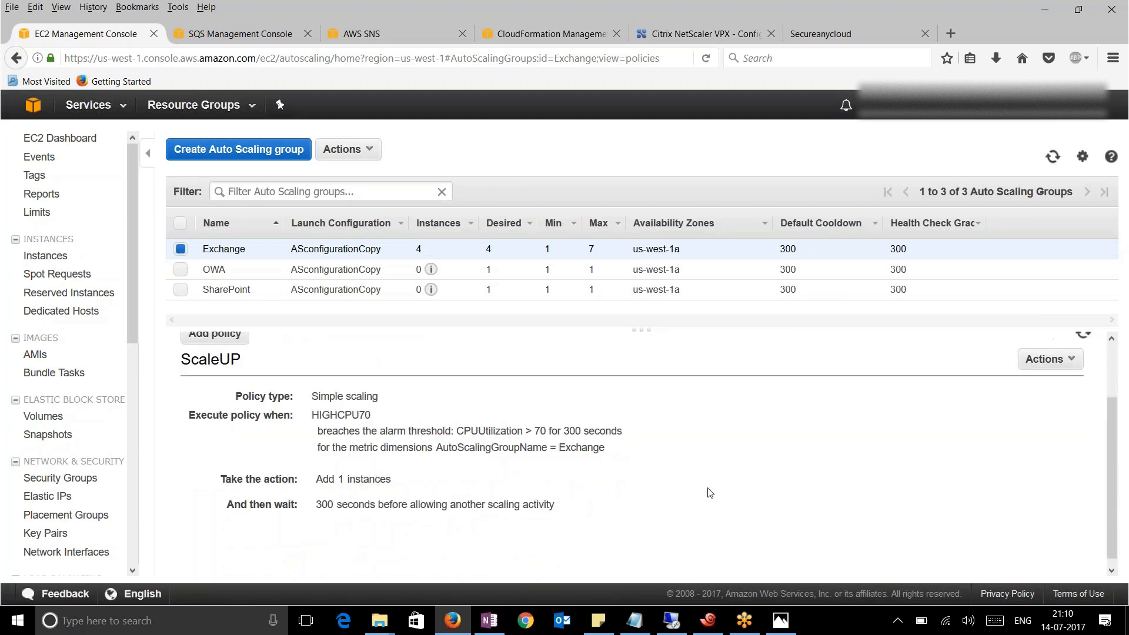
scroll(411, 441, "up", 2)
Start a new simple scaling policy for Exchange named ScaleDown
left_click(210, 400)
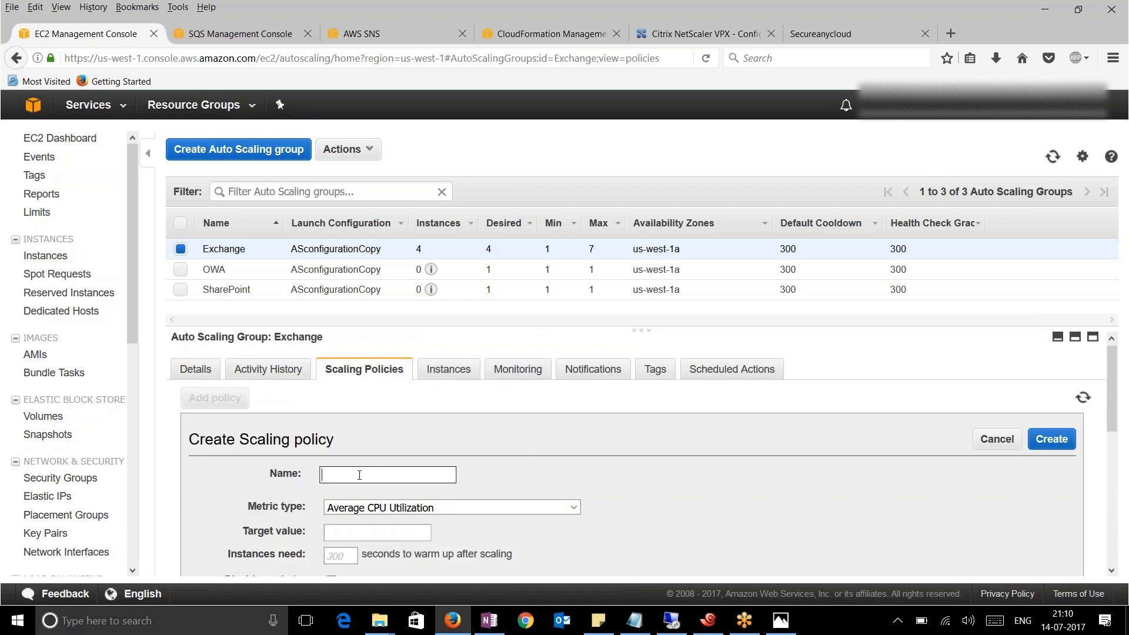
type("ScaleDown")
scroll(461, 467, "down", 3)
left_click(281, 472)
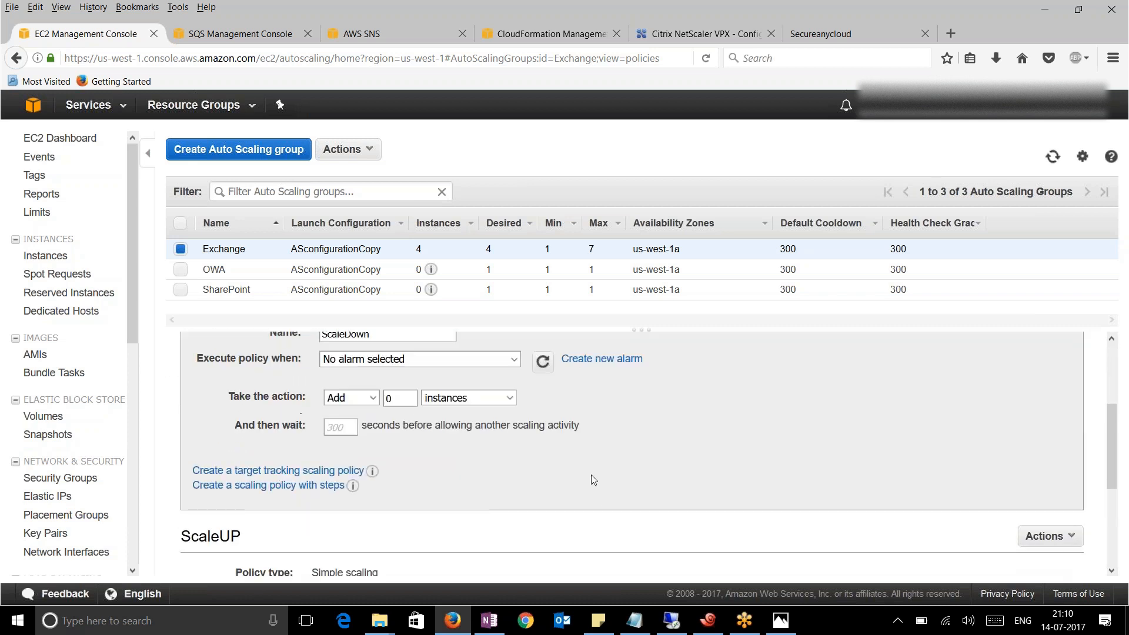
scroll(575, 476, "up", 3)
Create alarm LOWCPU20 for CPU < 20, keeping the existing notification topic
left_click(600, 500)
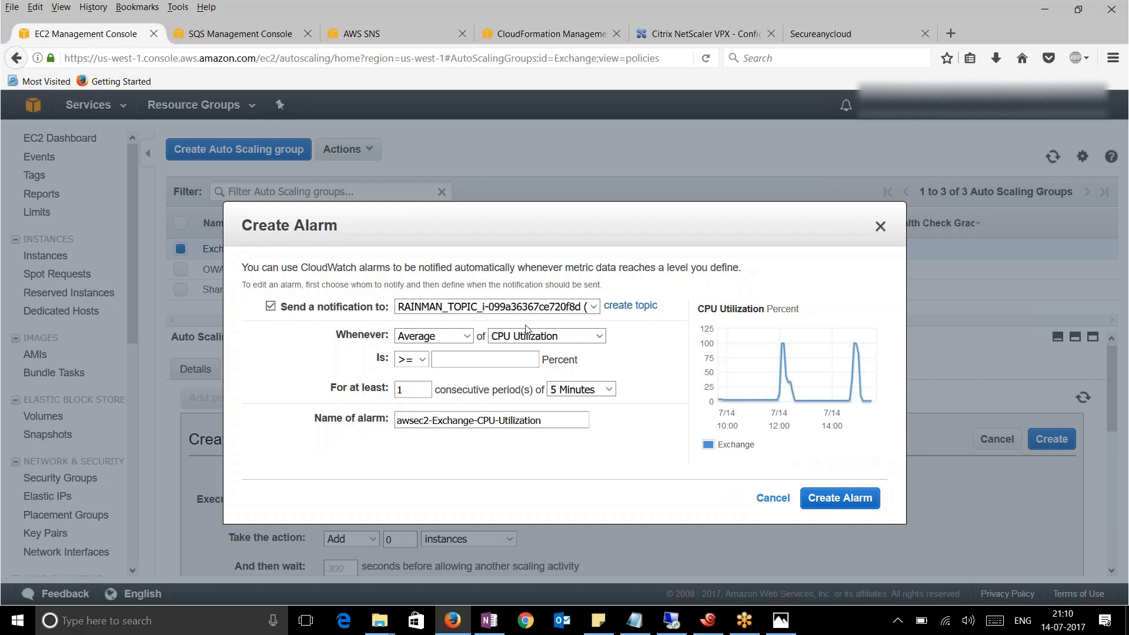
left_click(583, 307)
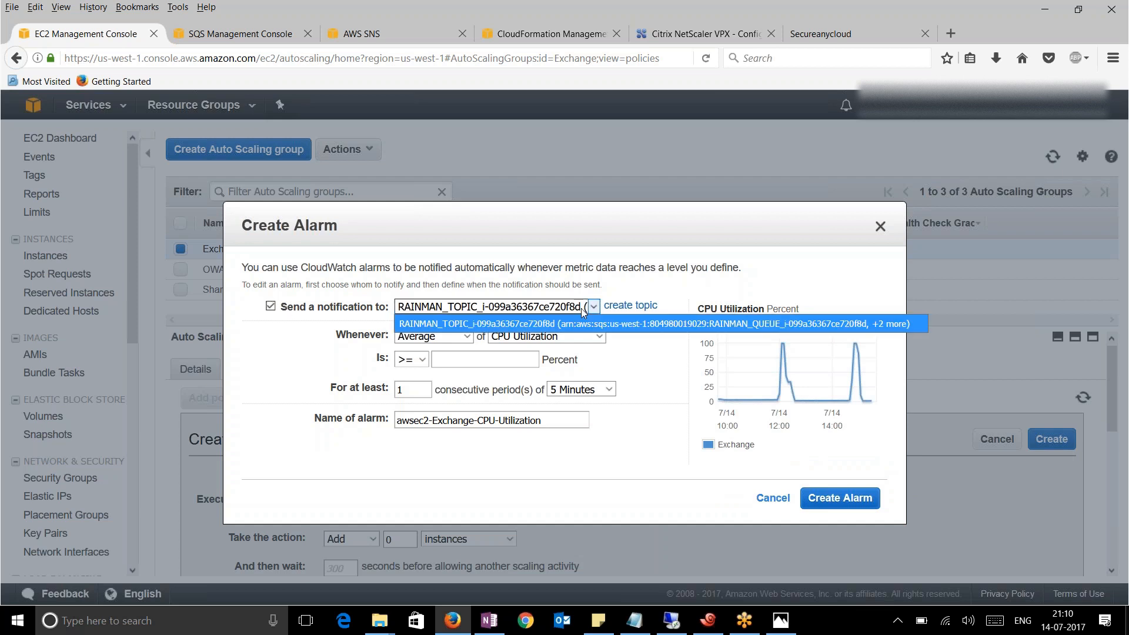
left_click(539, 326)
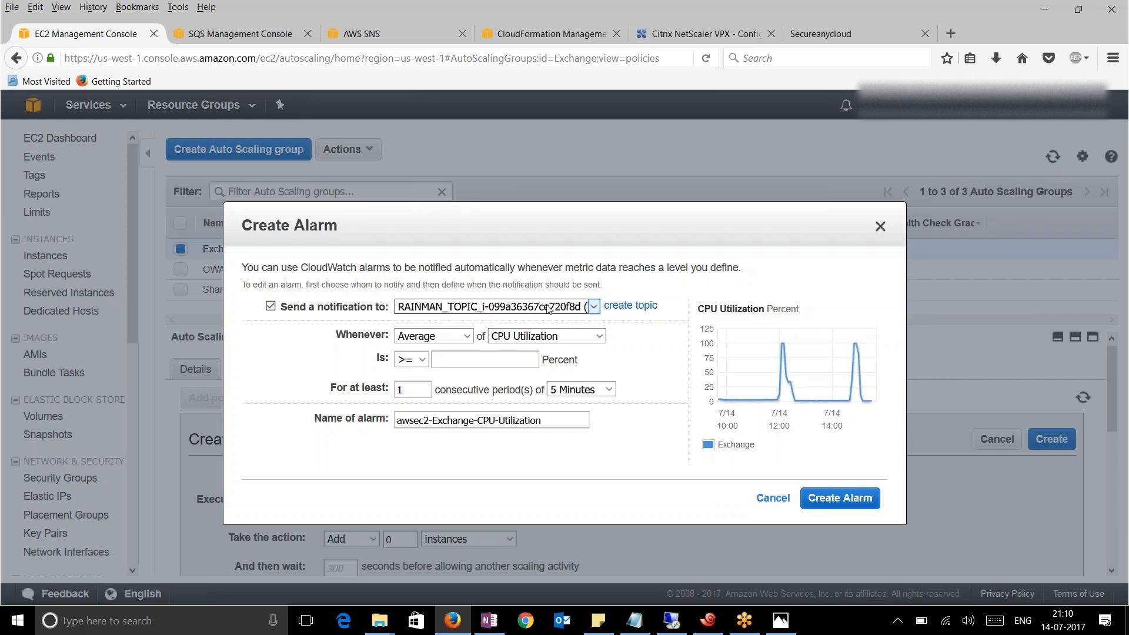
left_click(422, 360)
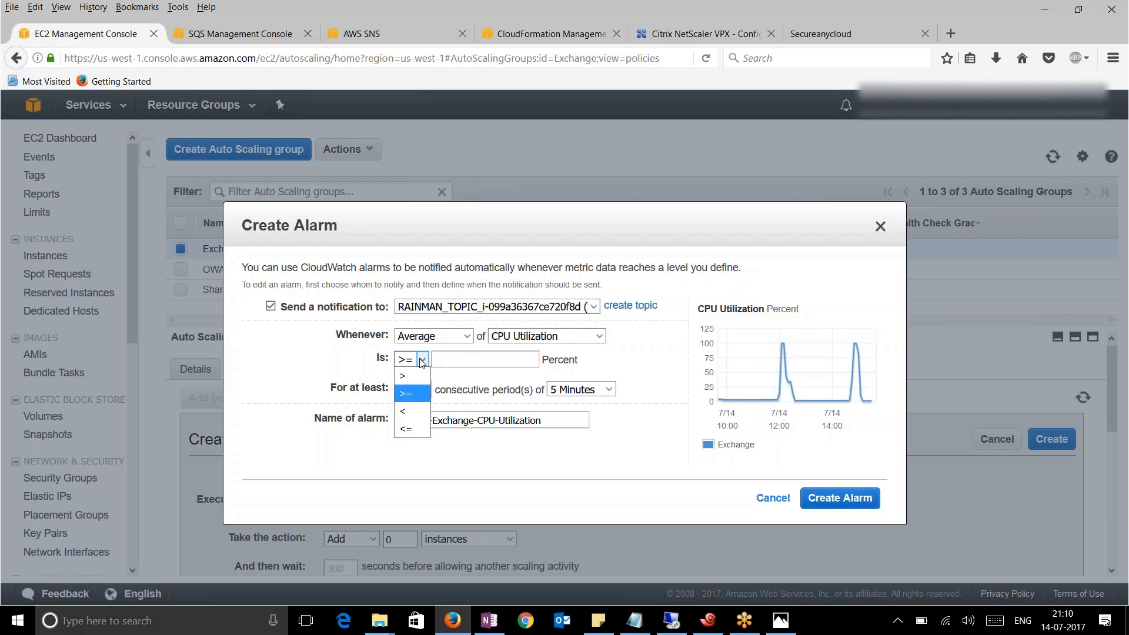
left_click(415, 412)
left_click(473, 358)
type("20")
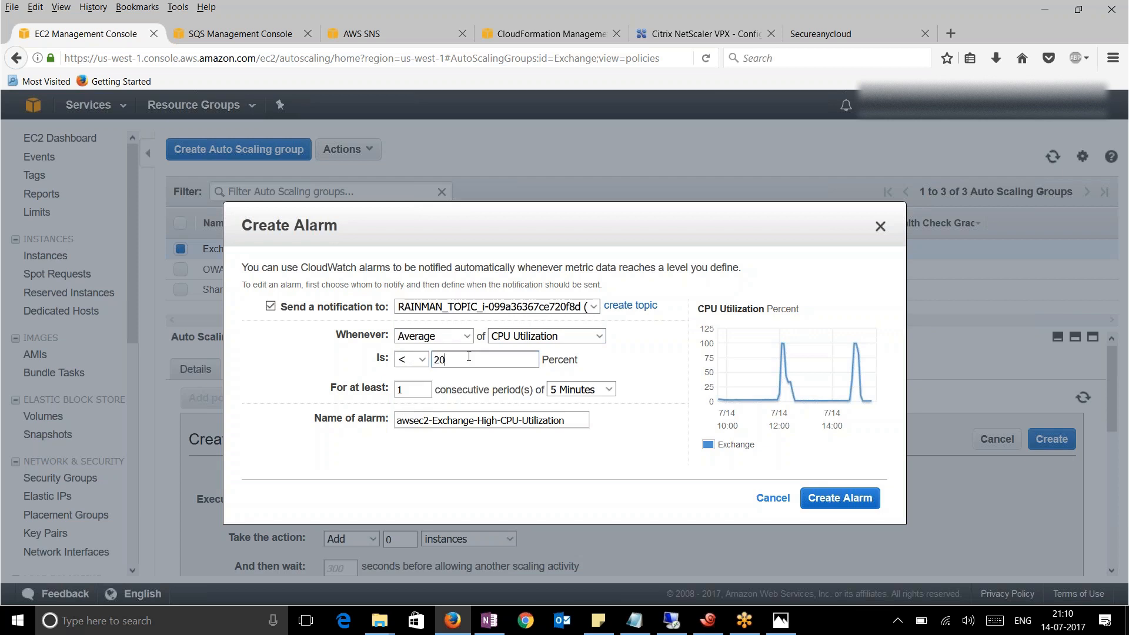
key("Tab")
key("Tab")
key("Tab")
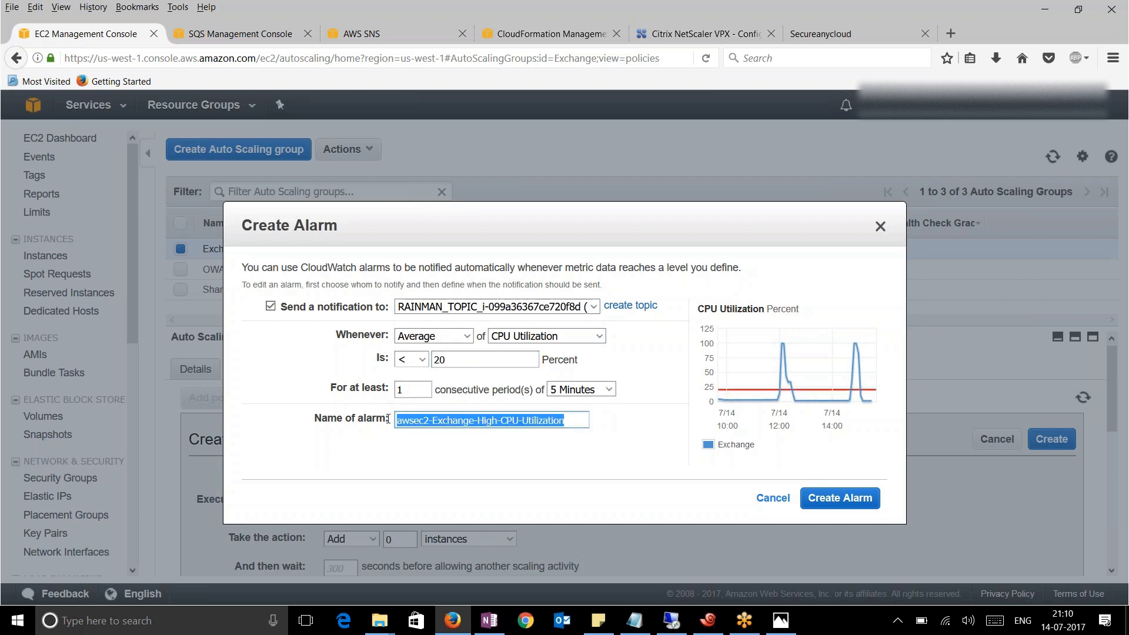
type("Sca")
key("BackSpace")
key("BackSpace")
key("BackSpace")
type("LOW")
type("CC")
type("U20")
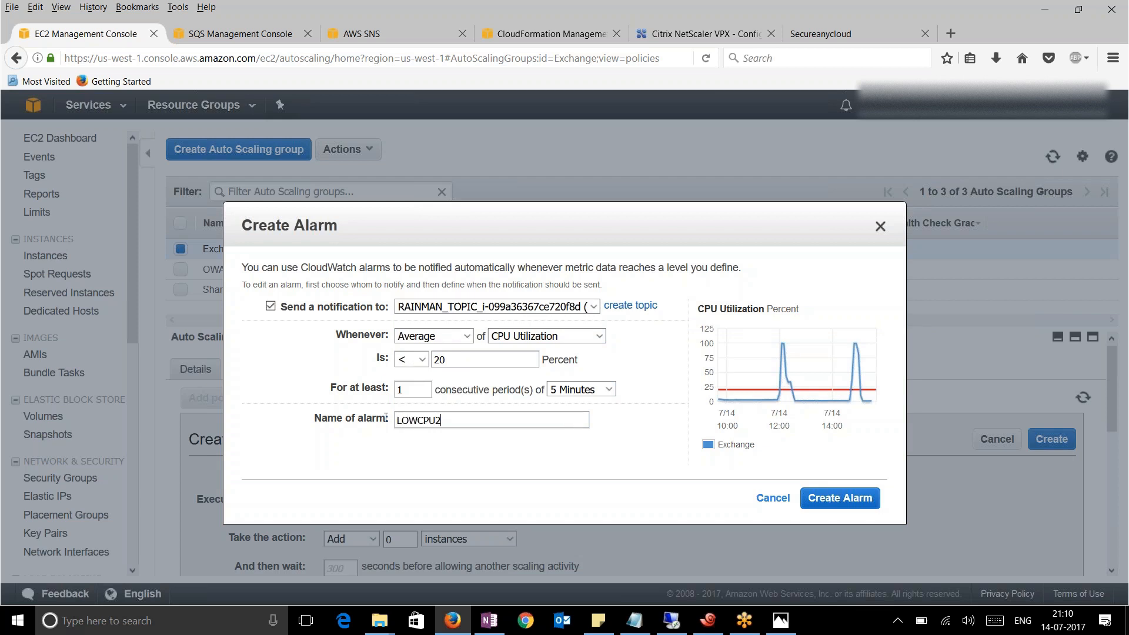
left_click(825, 500)
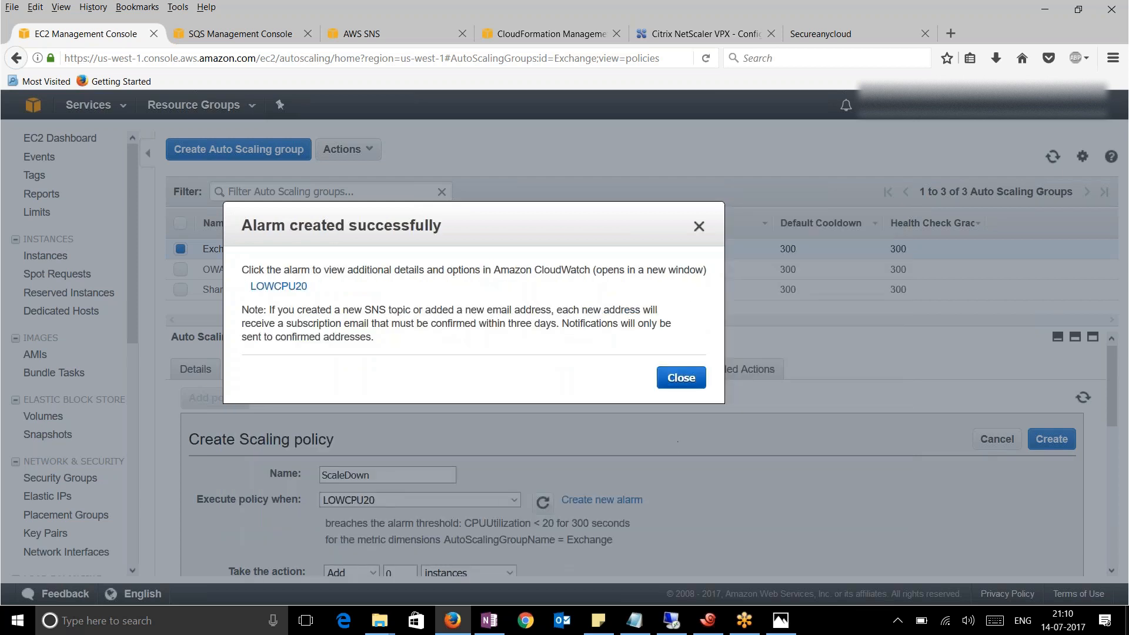
left_click(680, 406)
Set the ScaleDown policy to remove 1 instance
scroll(708, 503, "down", 2)
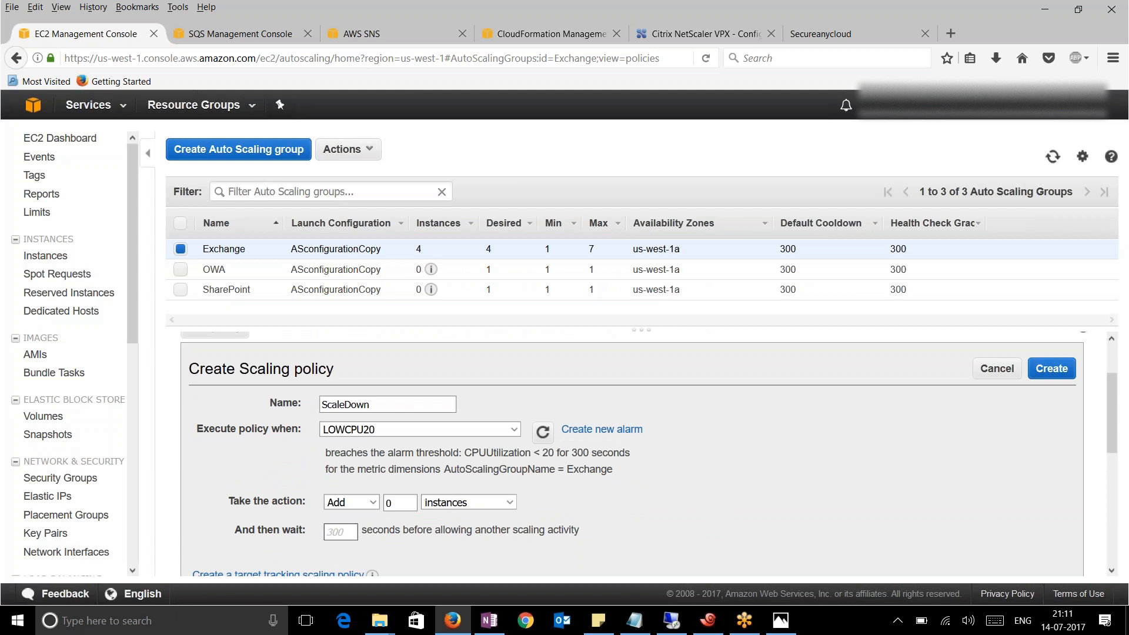
left_click(370, 502)
left_click(355, 537)
type("1")
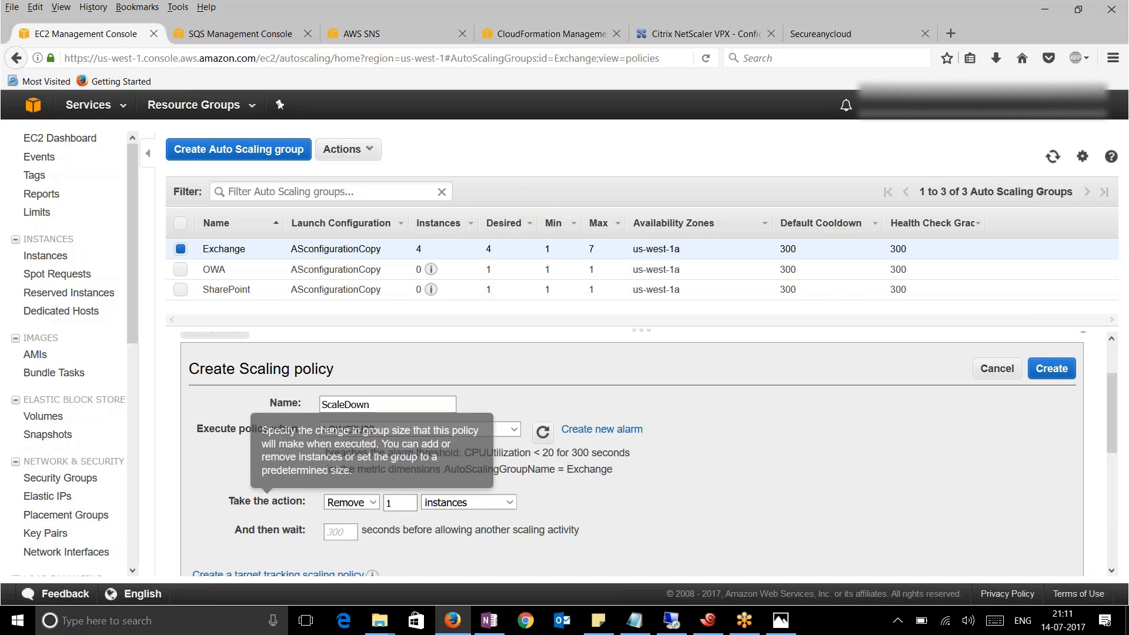
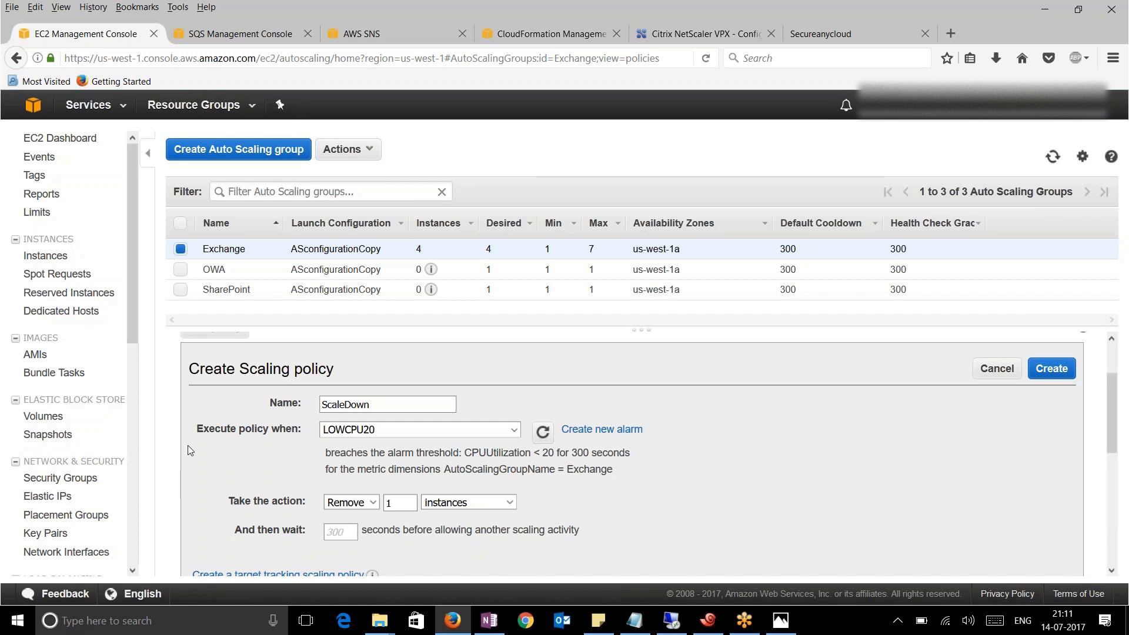
Set the ScaleDown action to remove 0 instances and create the policy
left_click(365, 503)
left_click(349, 537)
double_click(388, 503)
type("0")
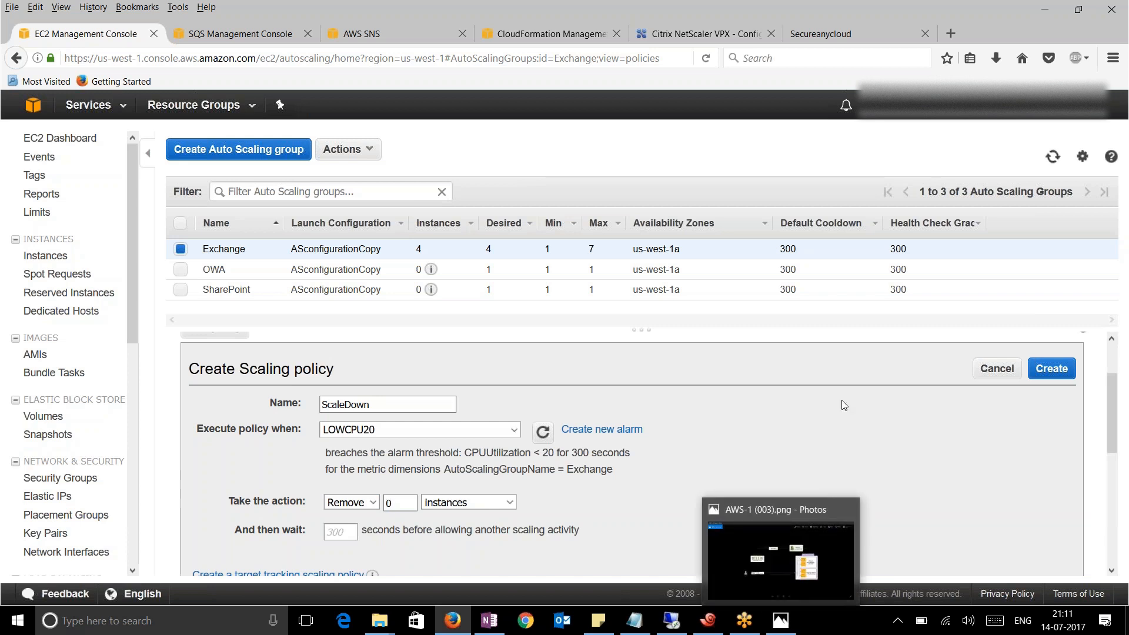
scroll(770, 475, "down", 2)
scroll(771, 474, "up", 2)
scroll(844, 493, "down", 3)
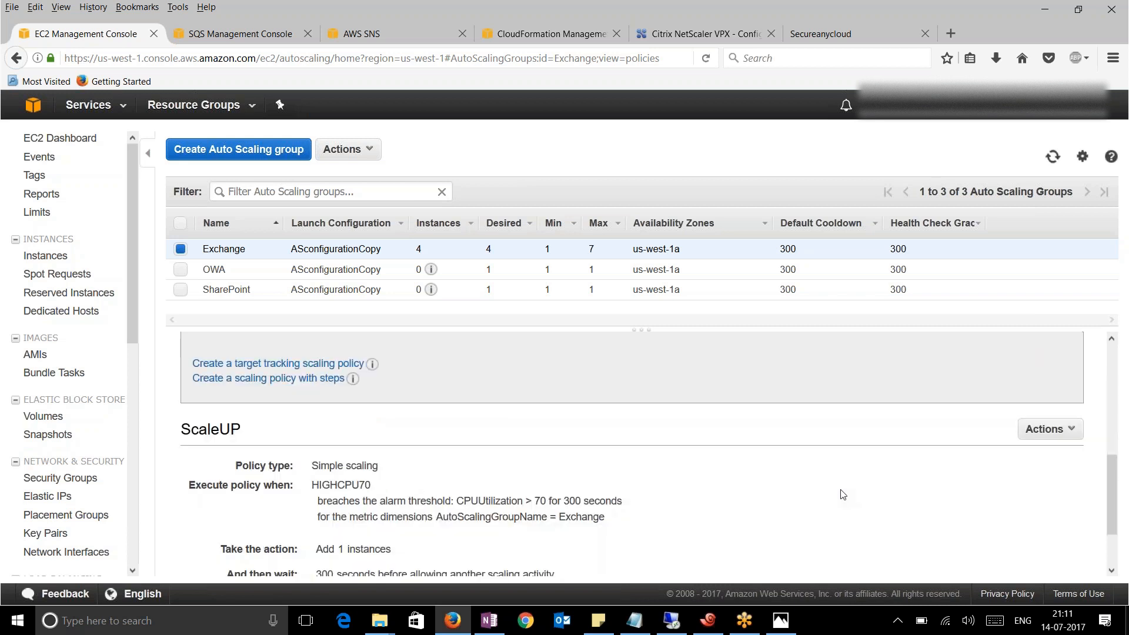
scroll(843, 494, "up", 3)
left_click(1051, 368)
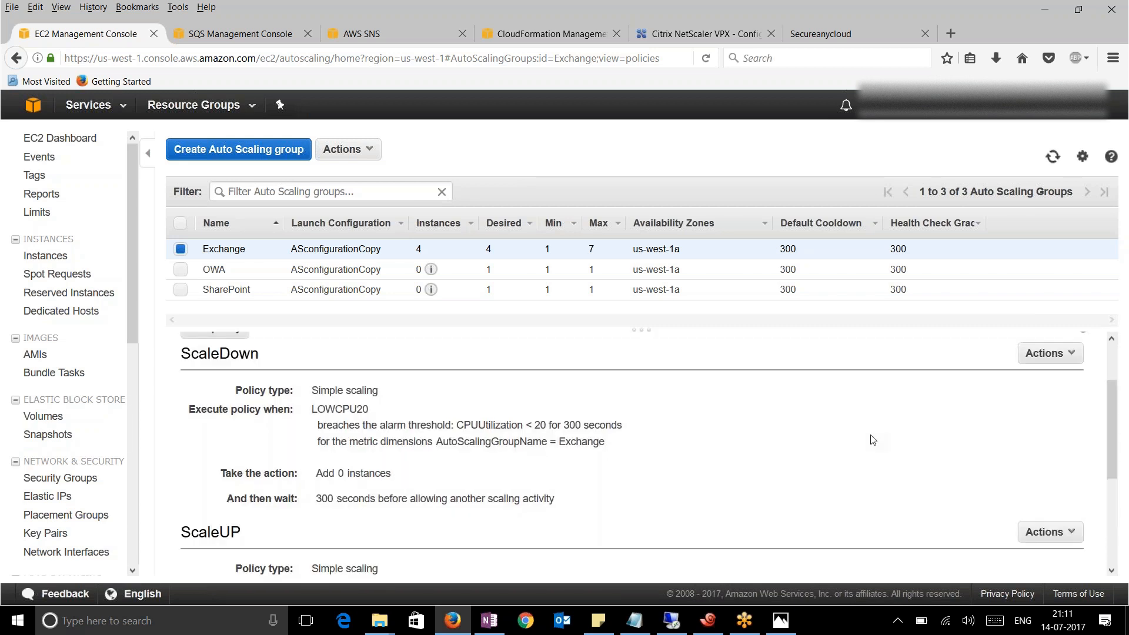
Review the new ScaleDown policy's LOWCPU20 trigger and 300-second wait period
left_click_drag(470, 499, 440, 487)
left_click(405, 454)
left_click_drag(404, 454, 312, 391)
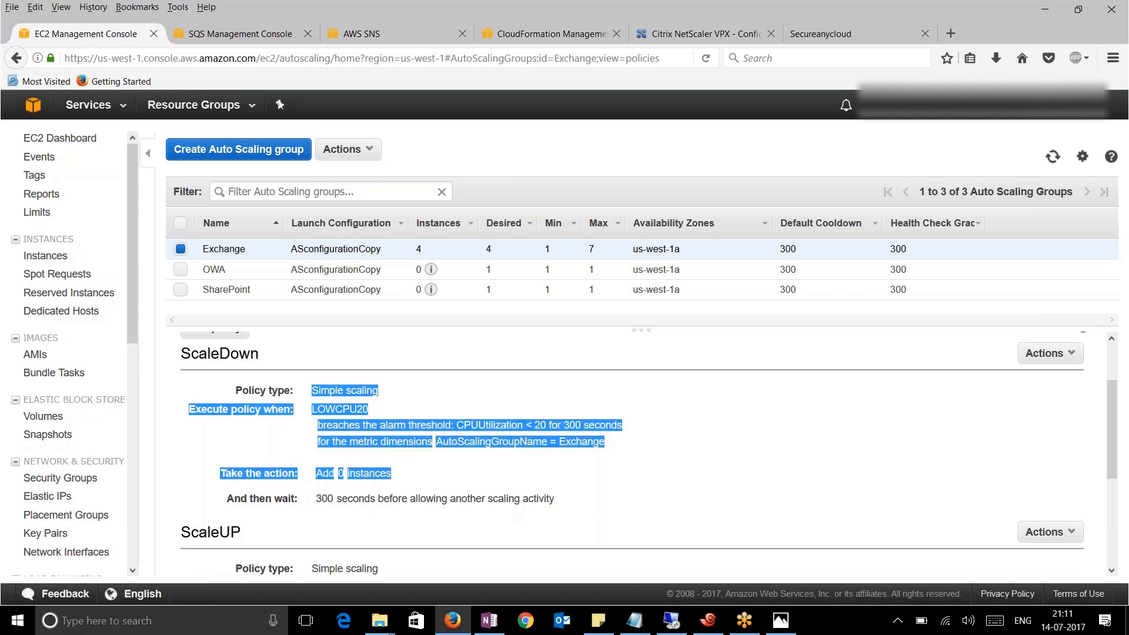
left_click(647, 460)
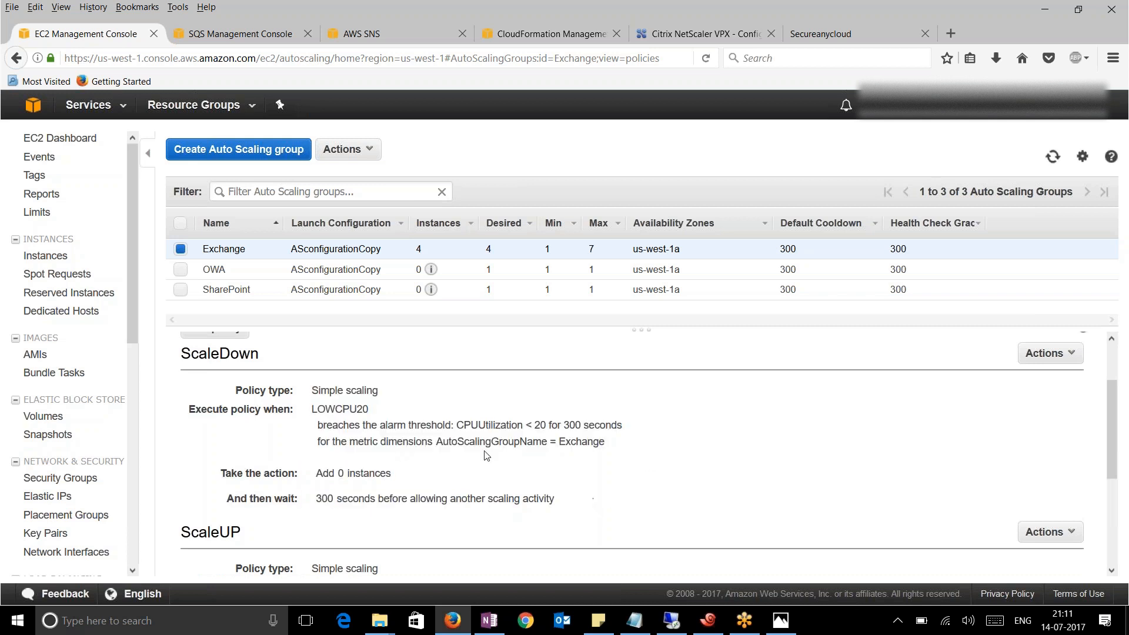
left_click(709, 616)
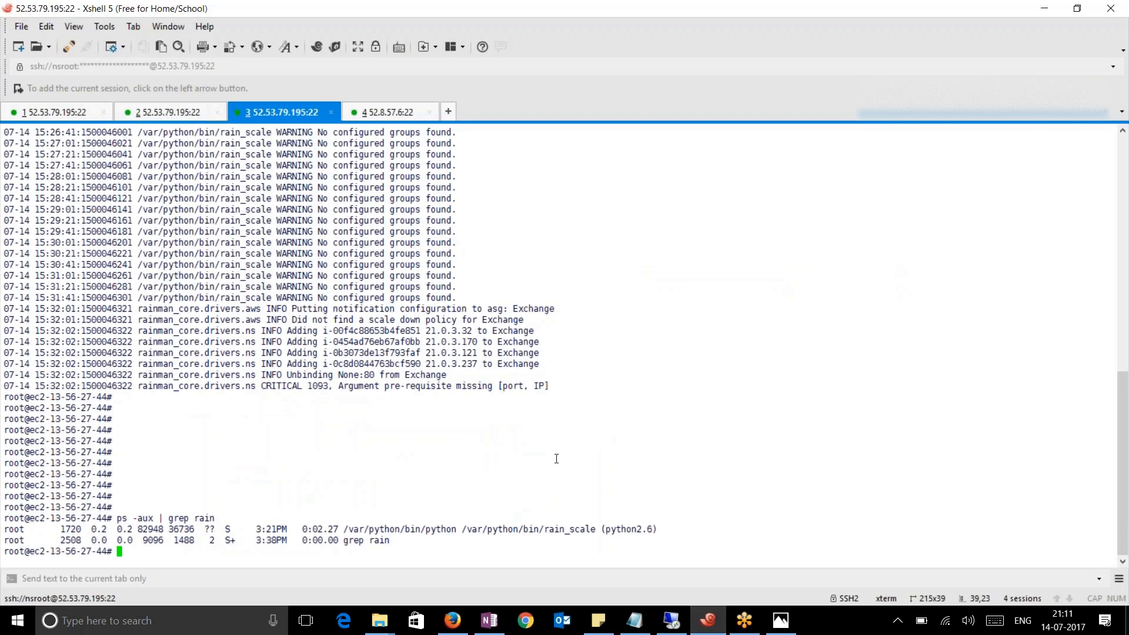
Follow /var/log/rain_scale.log live with tail -f
type("tail -f /var/log/rain_Sc")
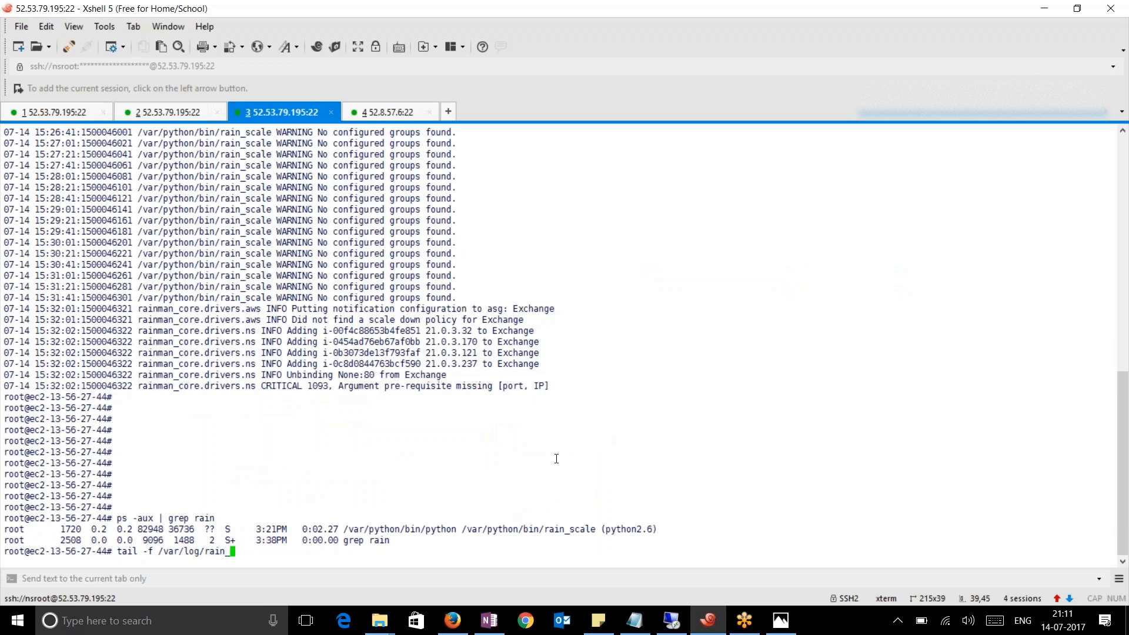
key("BackSpace")
key("BackSpace")
type("sc")
key("Tab")
key("Return")
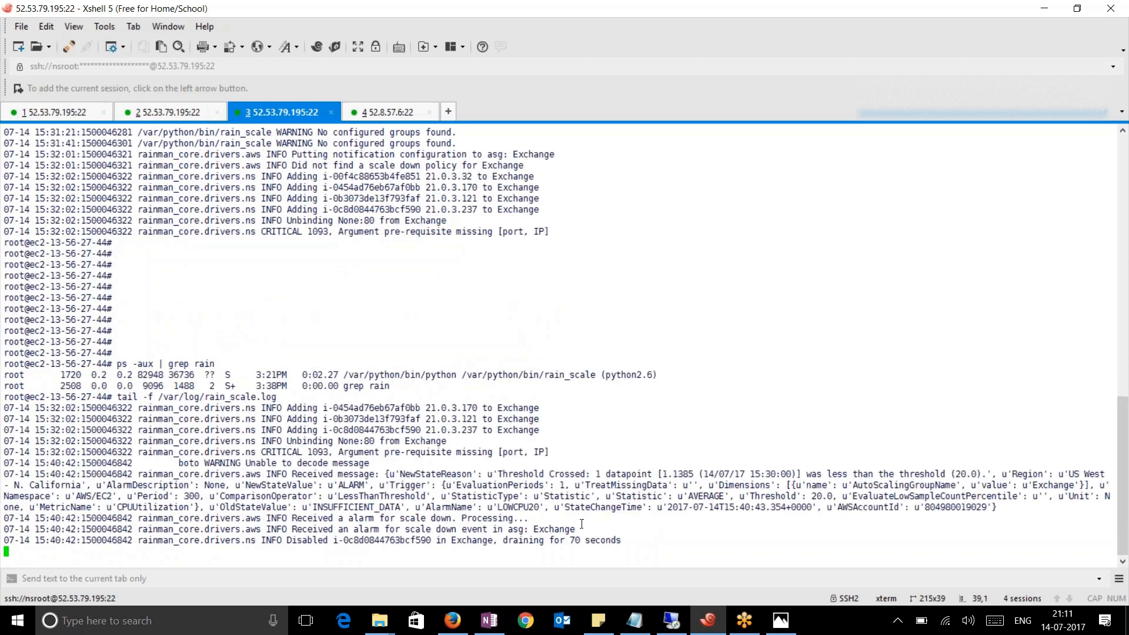
Review the LOWCPU20 scale-down lines draining an Exchange instance, then push old output off screen
left_click_drag(640, 552, 107, 474)
left_click(592, 488)
key("Return")
key("Return")
key("Return")
key("Return")
key("Return")
key("Return")
key("Return")
key("Return")
key("Return")
key("Return")
key("Return")
key("Return")
key("Return")
key("Return")
key("Return")
key("Return")
key("Return")
key("Return")
key("Return")
key("Return")
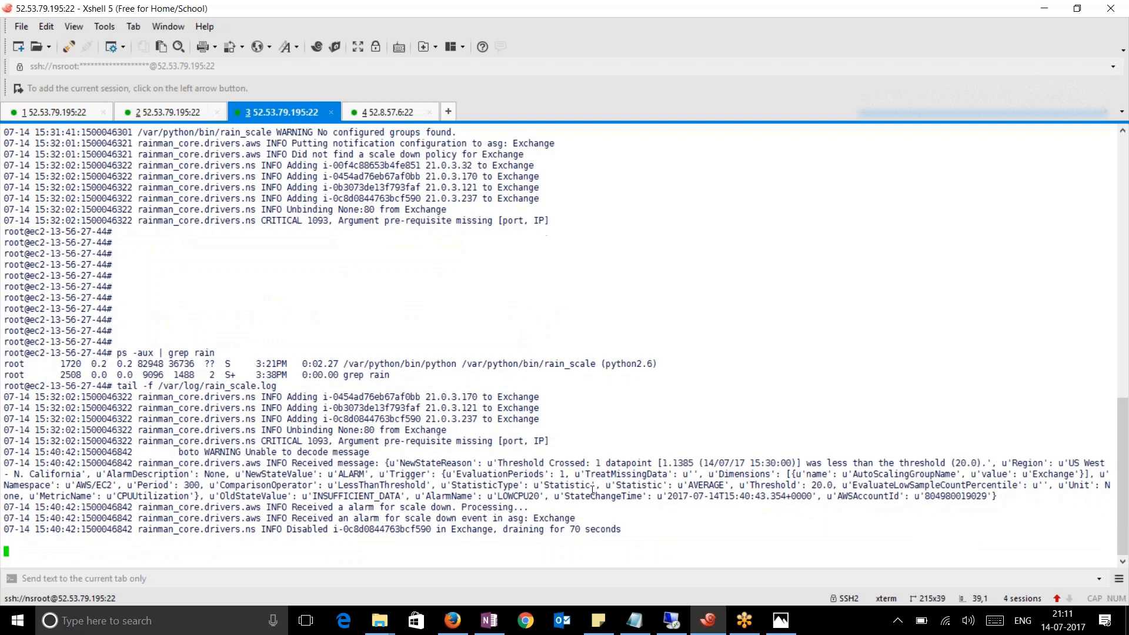
key("Return")
key("Return")
key("Return")
key("Return")
key("Return")
key("Return")
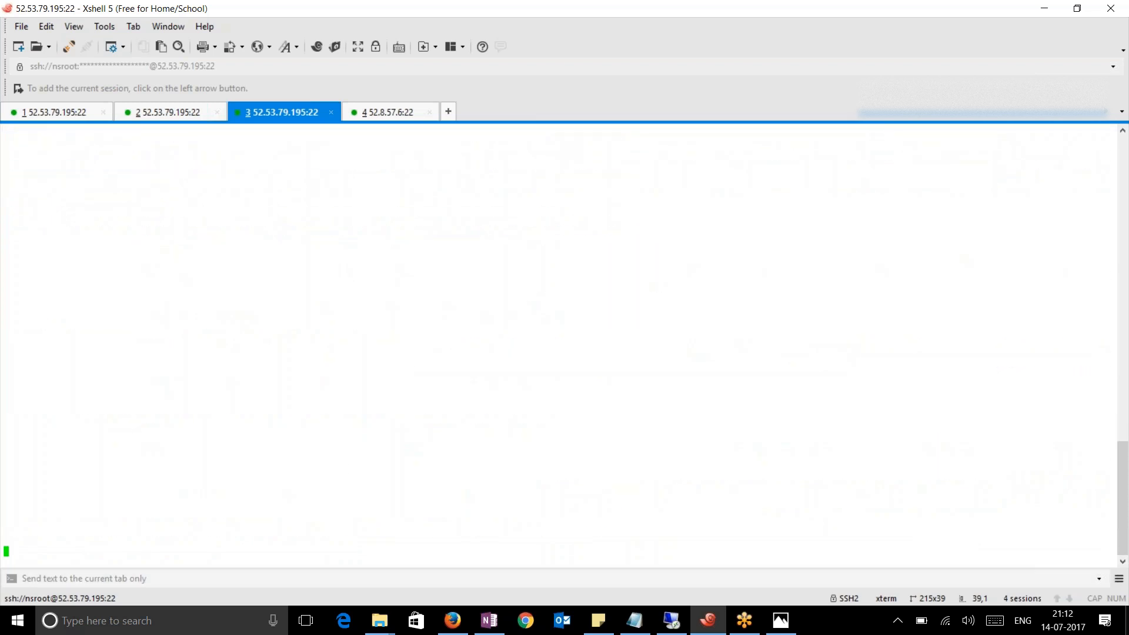
left_click(452, 621)
Refresh the Exchange group details until it shows 3 desired and 3 running instances
scroll(330, 388, "up", 1)
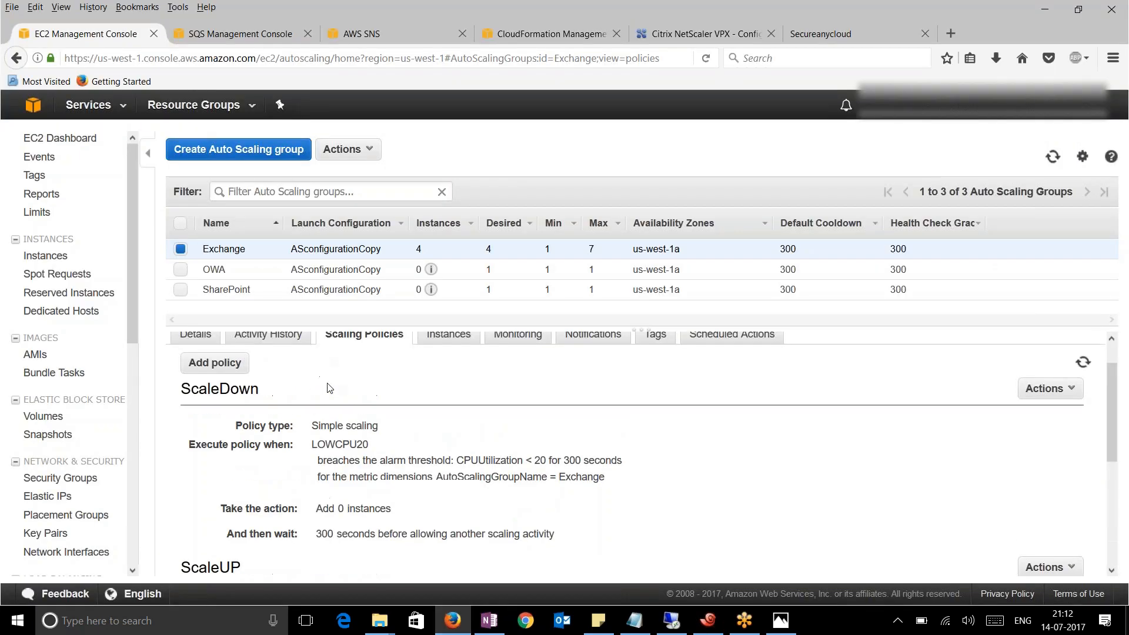
left_click(196, 373)
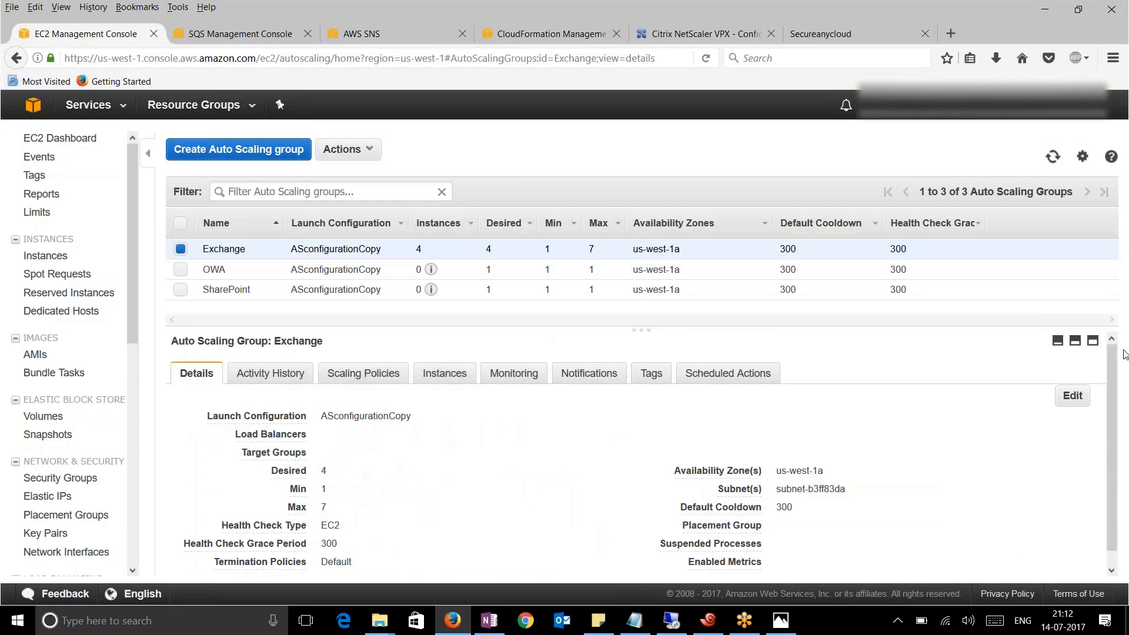
left_click(1053, 156)
left_click(1053, 156)
left_click(1053, 156)
left_click(1053, 157)
Check the ScaleDown threshold (20 for 300 seconds) and the scale-in termination in activity history
left_click(366, 374)
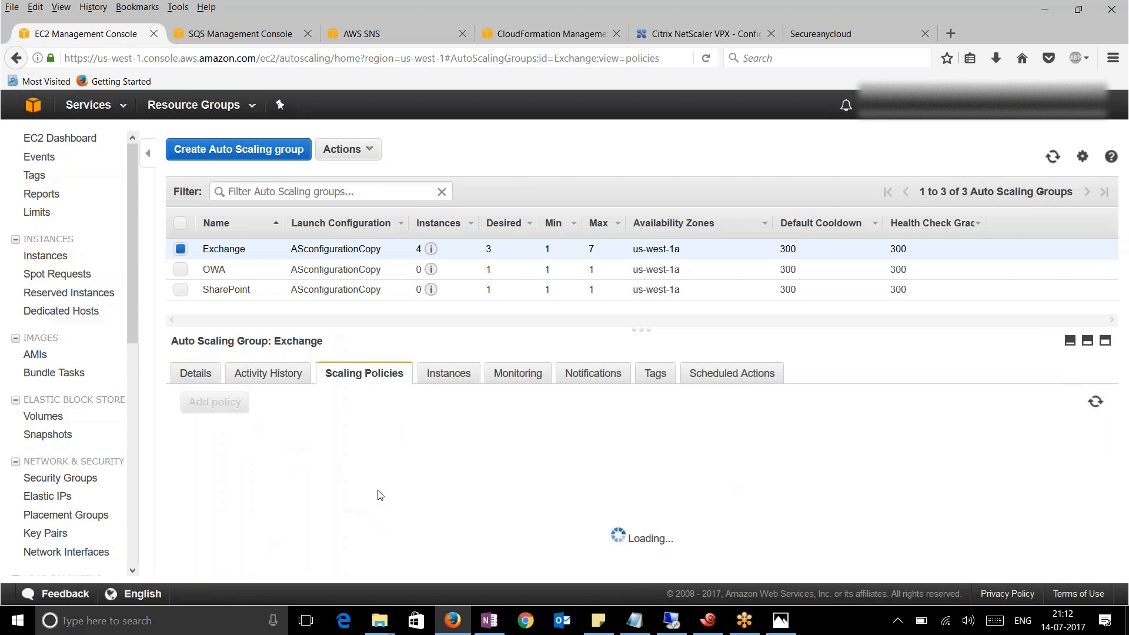
scroll(365, 497, "down", 3)
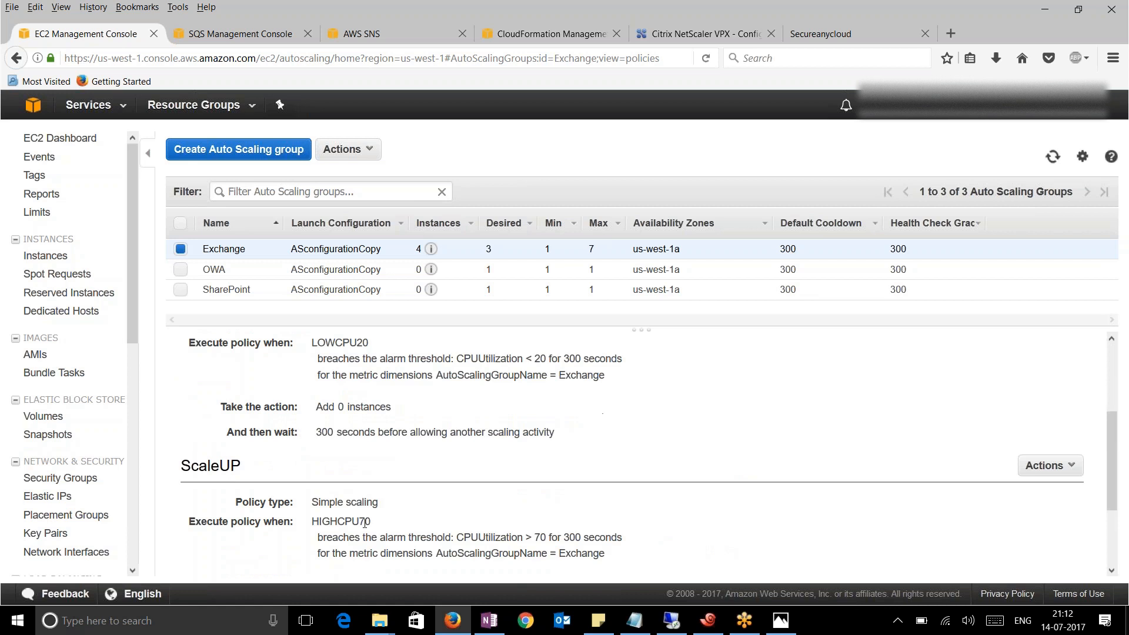
scroll(388, 519, "up", 2)
left_click_drag(311, 394, 425, 472)
left_click(421, 487)
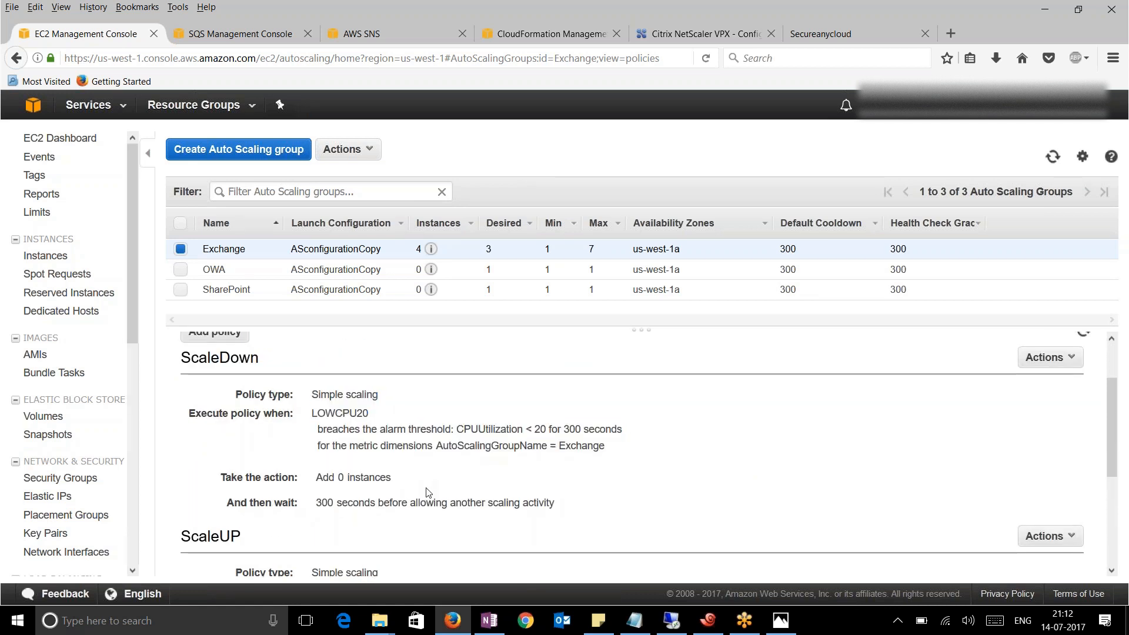
scroll(430, 492, "up", 1)
left_click_drag(532, 500, 589, 503)
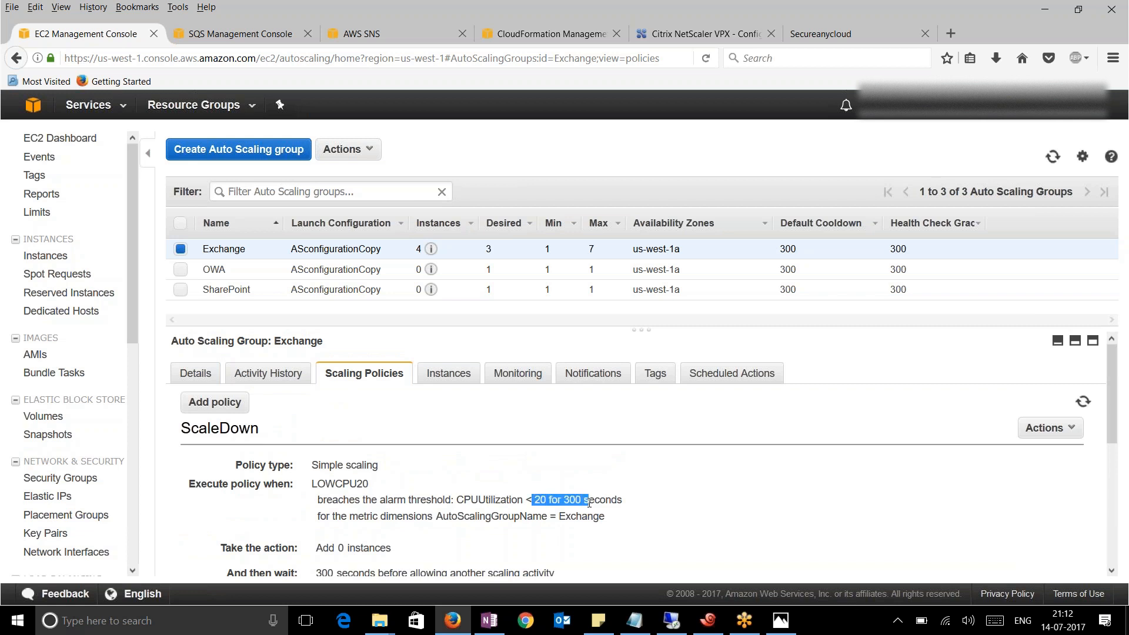
left_click(264, 376)
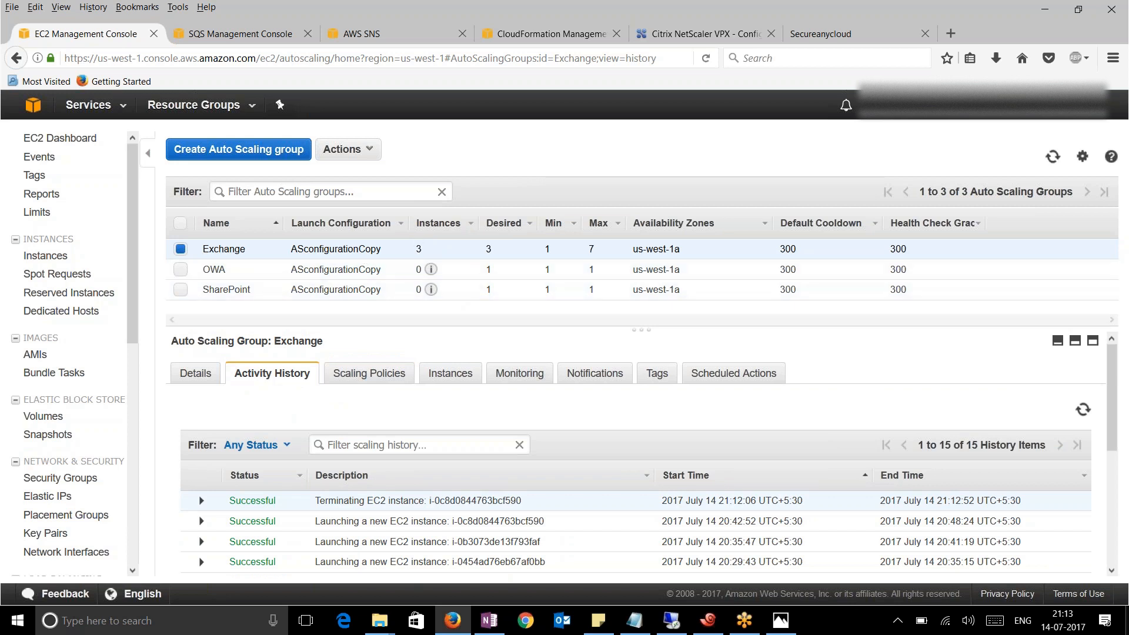
left_click(198, 376)
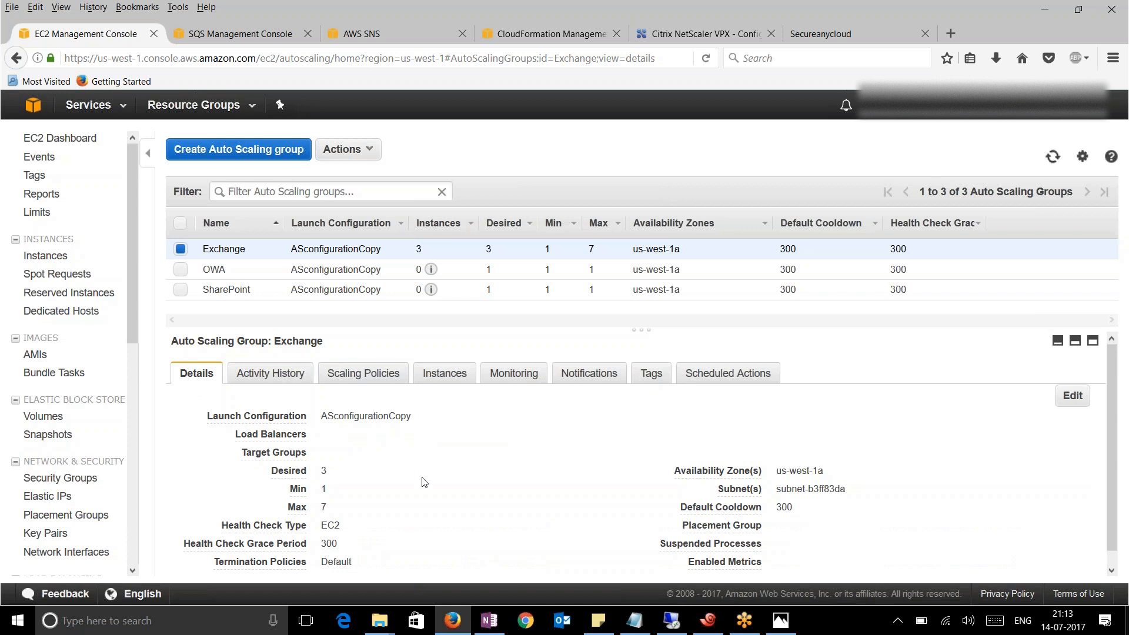
left_click(705, 621)
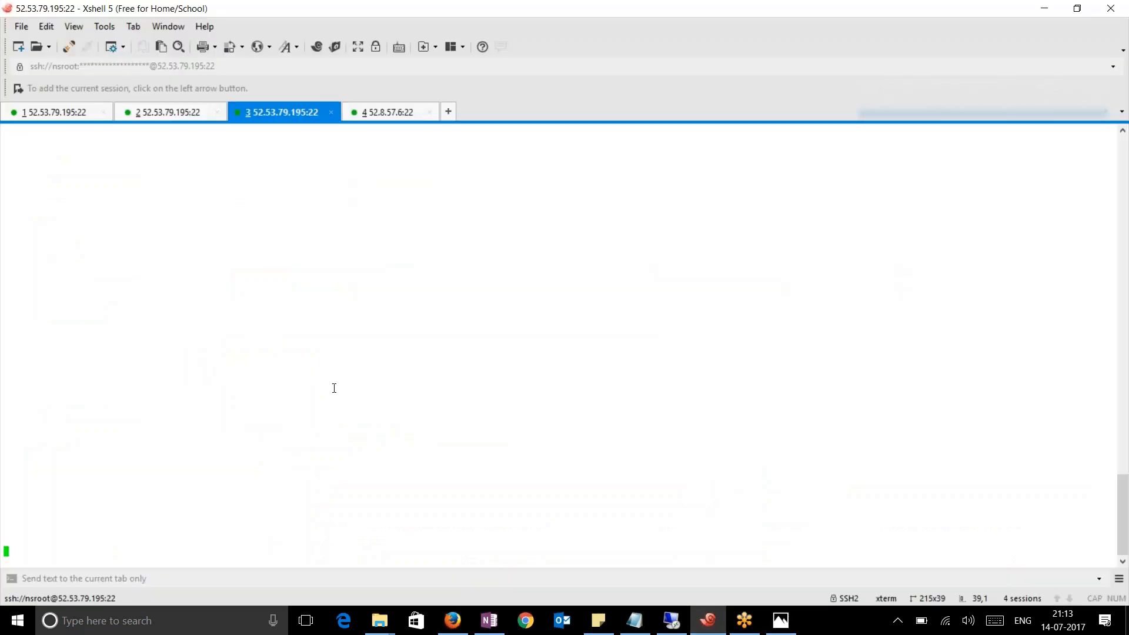
Rerun stat lb vserver on NetScaler and confirm three Exchange members UP on port 80
left_click(71, 112)
left_click_drag(517, 468, 517, 450)
key("Up")
key("Return")
left_click_drag(445, 418, 459, 390)
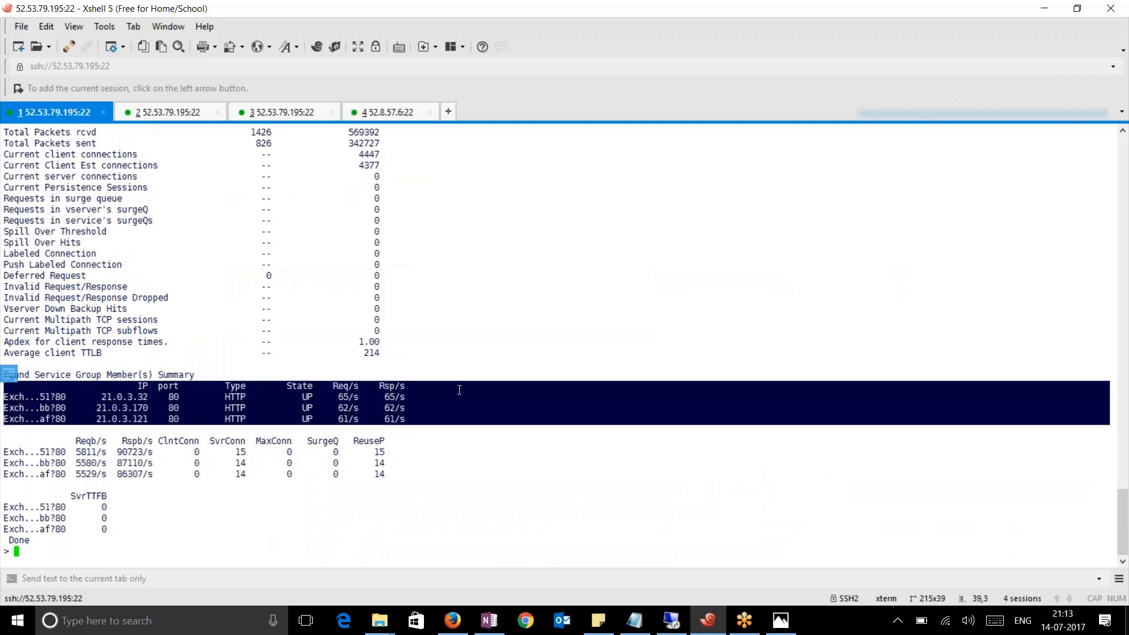
left_click(419, 411)
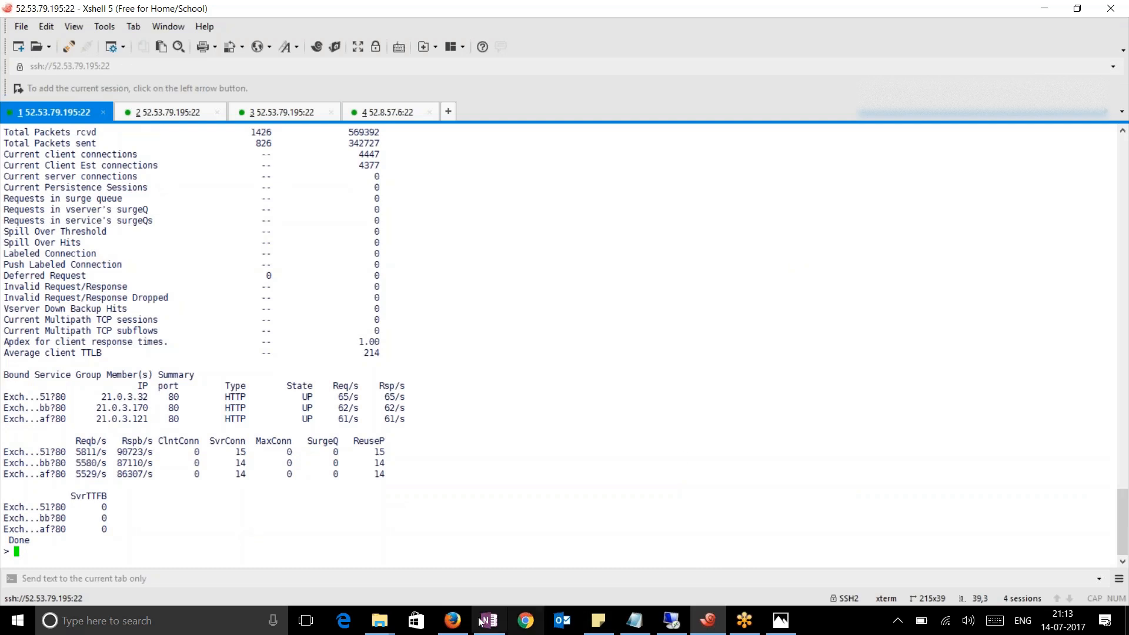
left_click(453, 621)
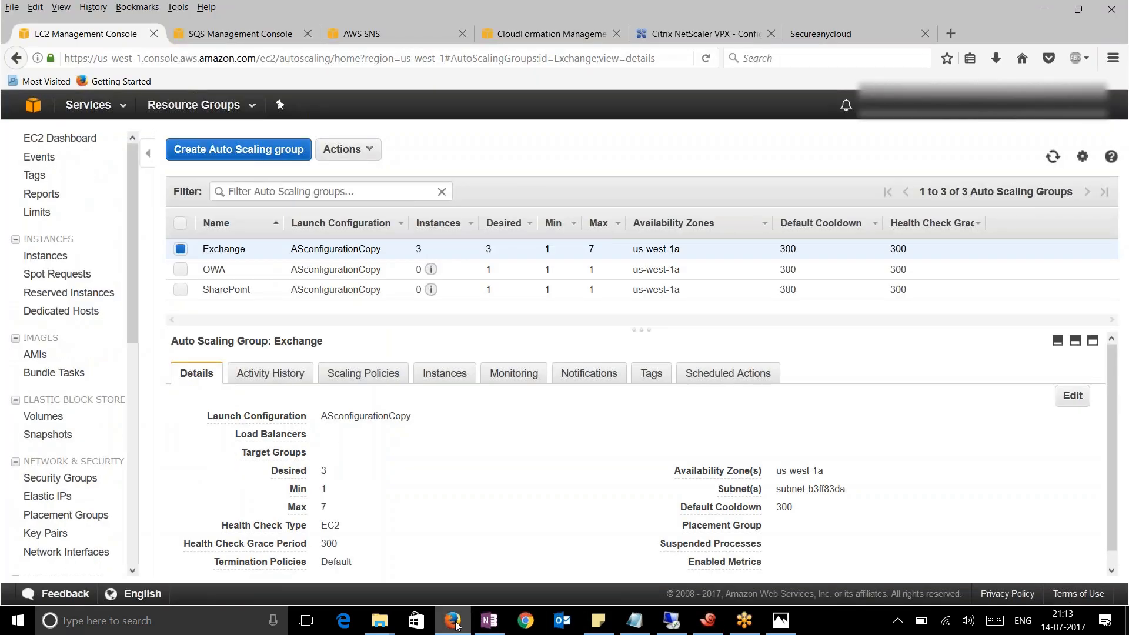
Open EC2 Instances and read instance i-00f4c88653b4fe851's Elastic IP 13.56.103.91
left_click(46, 255)
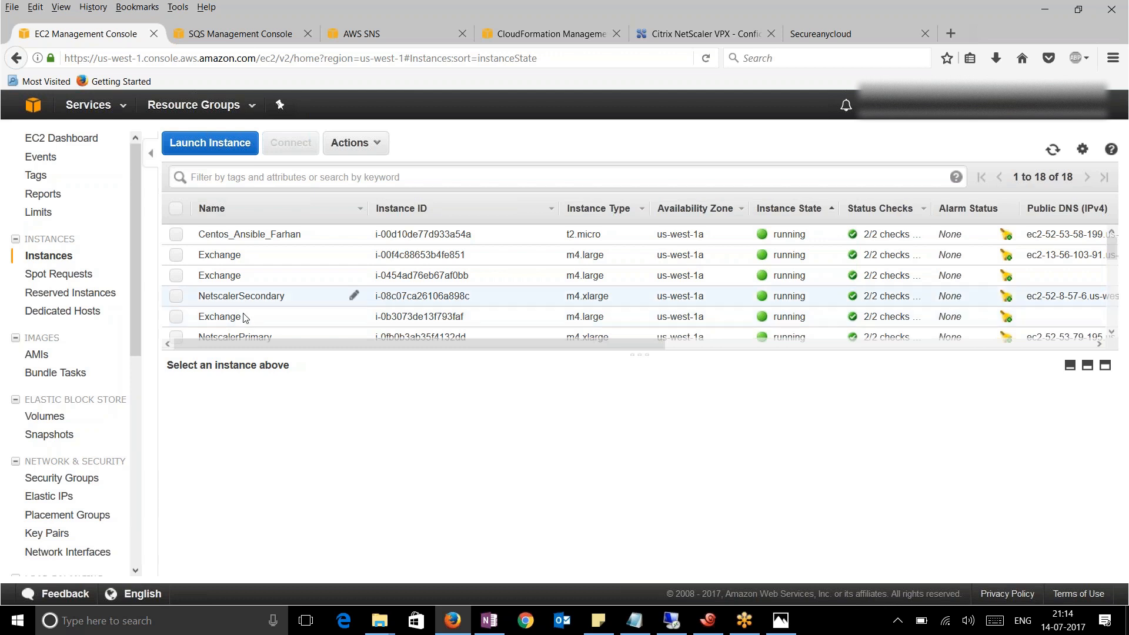
scroll(243, 293, "down", 5)
scroll(243, 293, "up", 3)
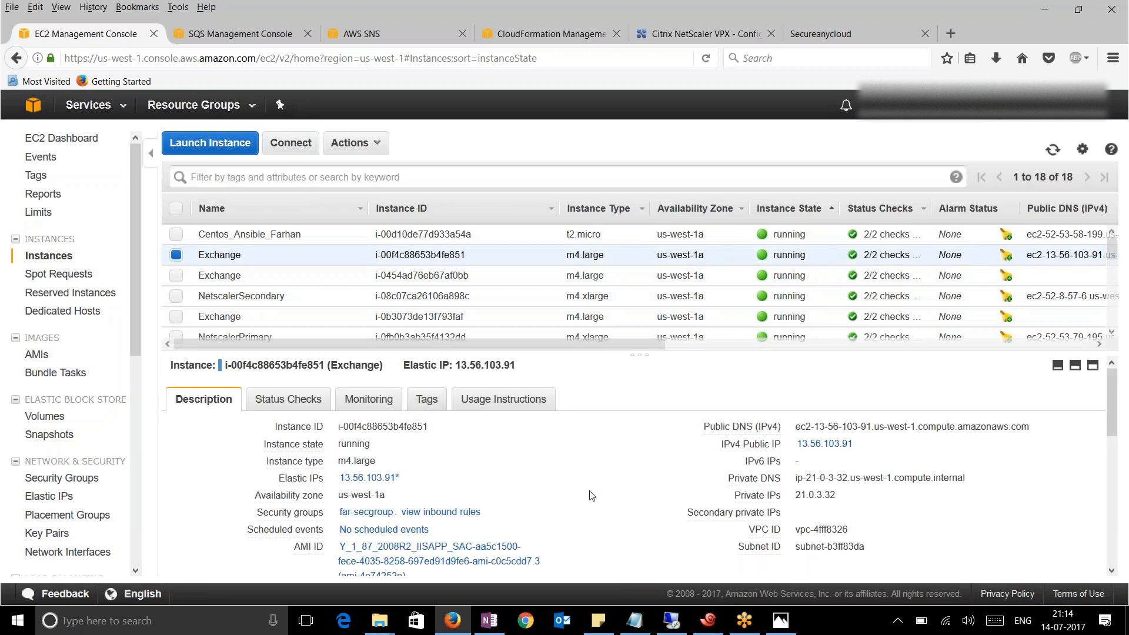
left_click_drag(417, 484, 340, 482)
left_click(654, 507)
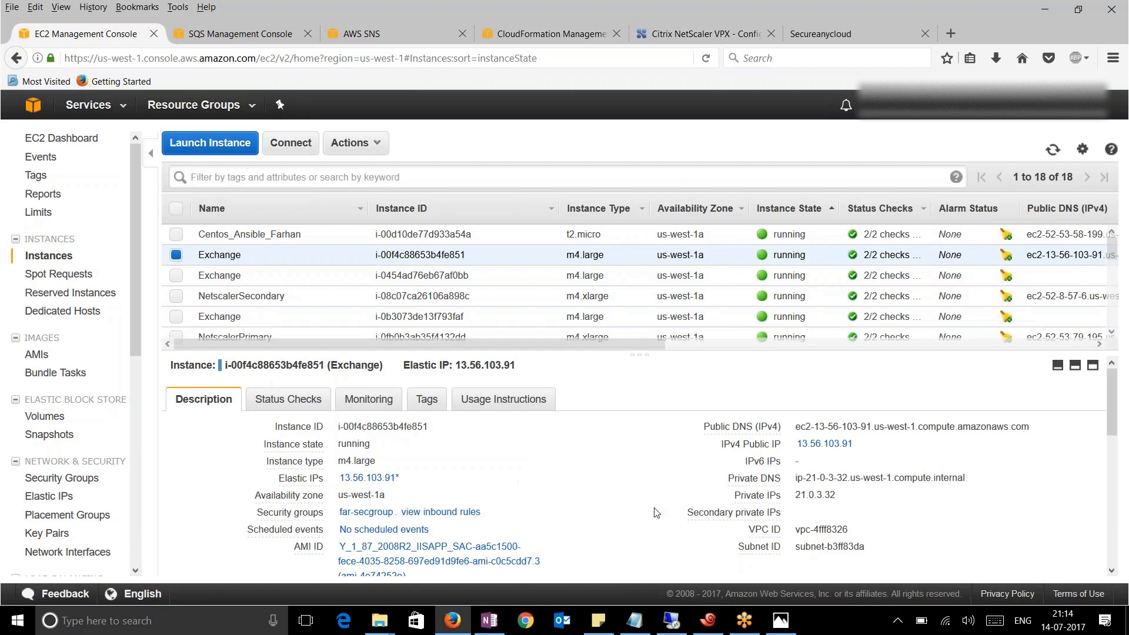
On the 13.56.103.91 remote desktop, rerun the 300-second CPU load command to drive CPU to 100%
left_click(666, 628)
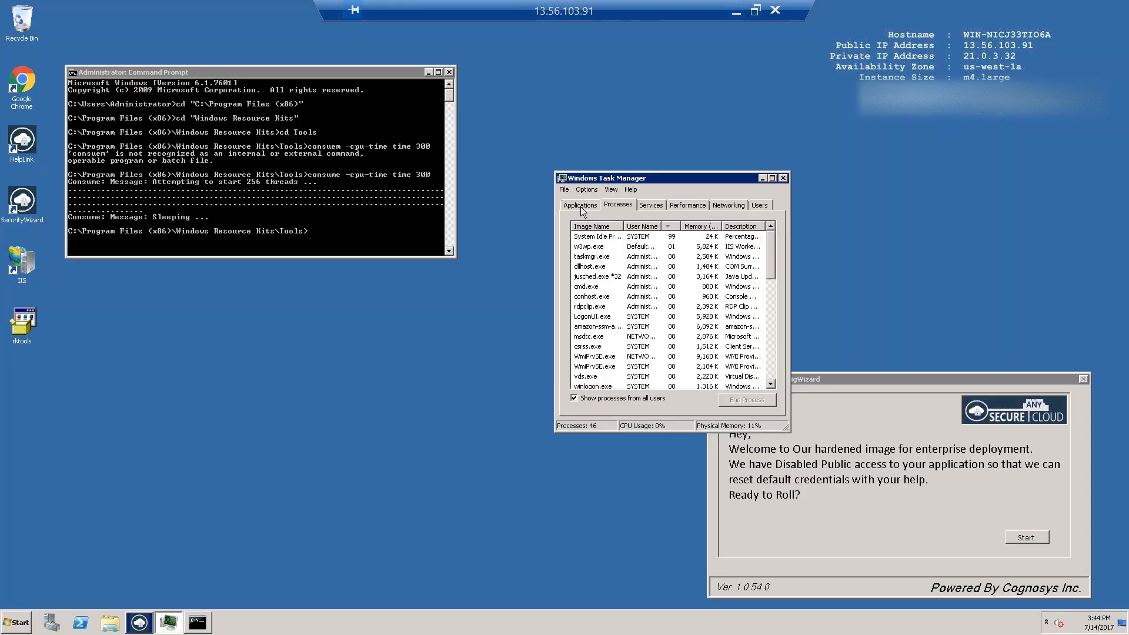
left_click(687, 204)
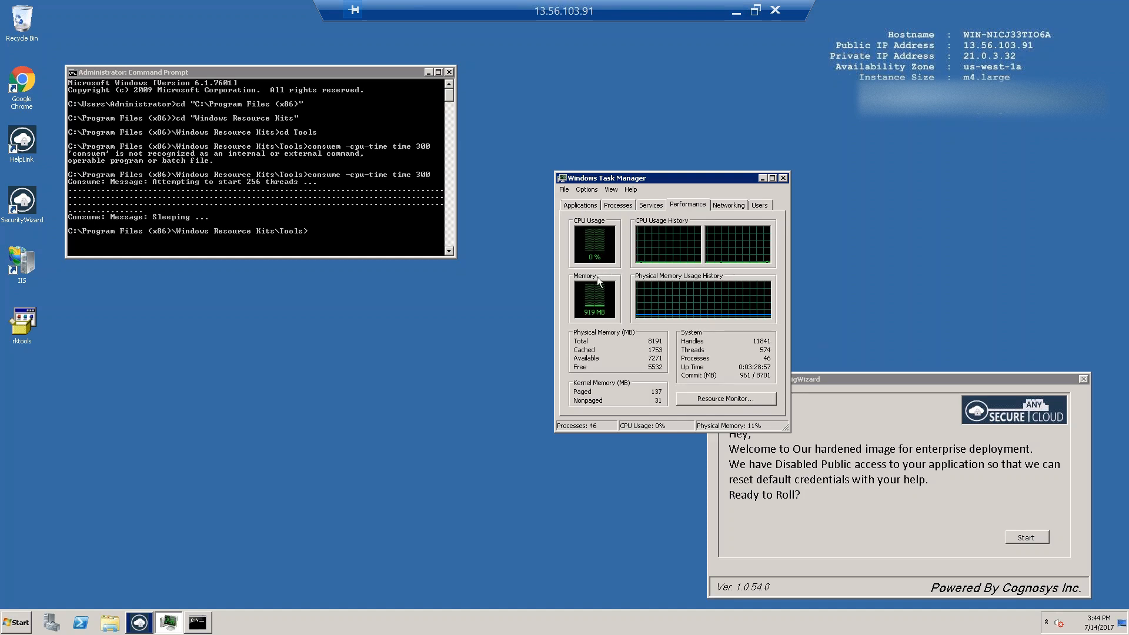
left_click(358, 221)
key("Up")
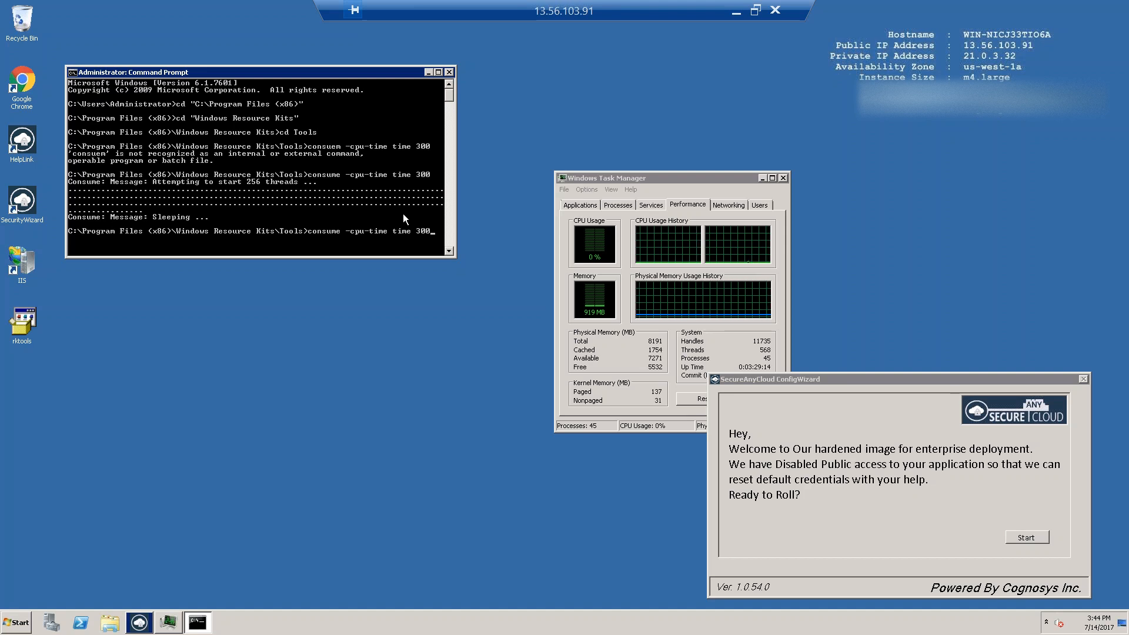
key("Return")
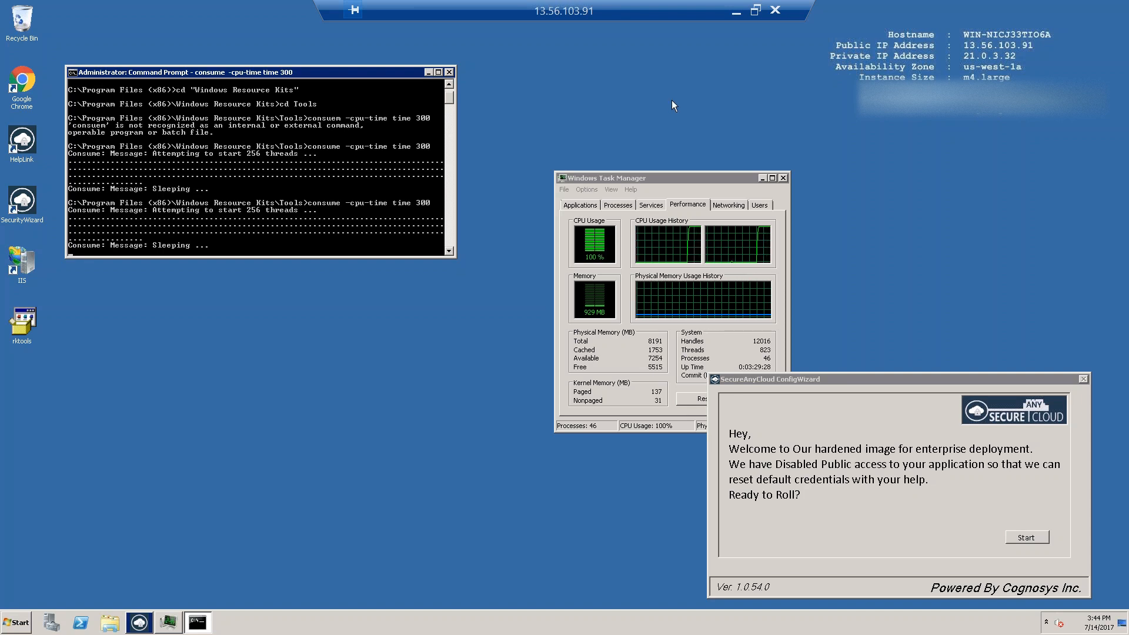
left_click(737, 14)
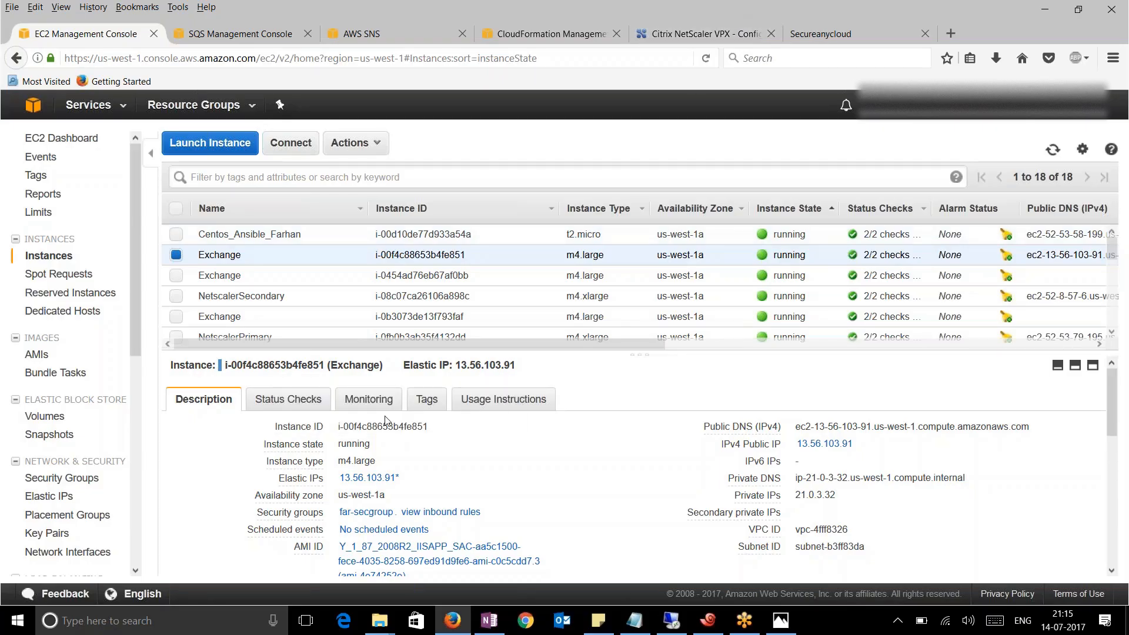
View the Exchange instance's CloudWatch monitoring graphs and refresh the metrics
left_click(372, 403)
scroll(331, 516, "down", 2)
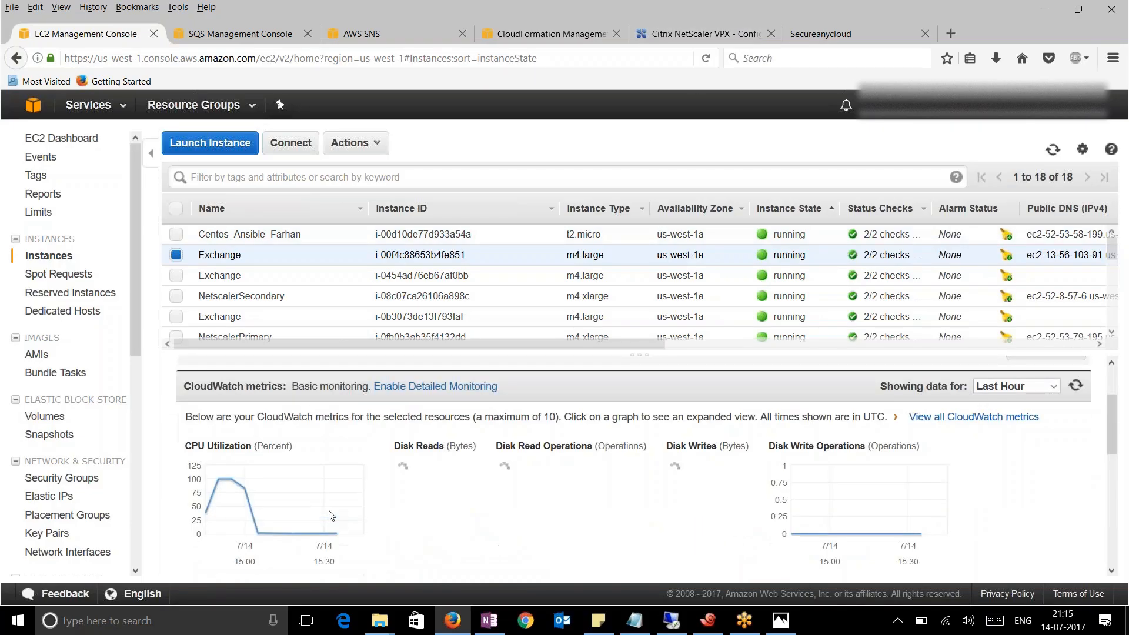
scroll(331, 516, "down", 2)
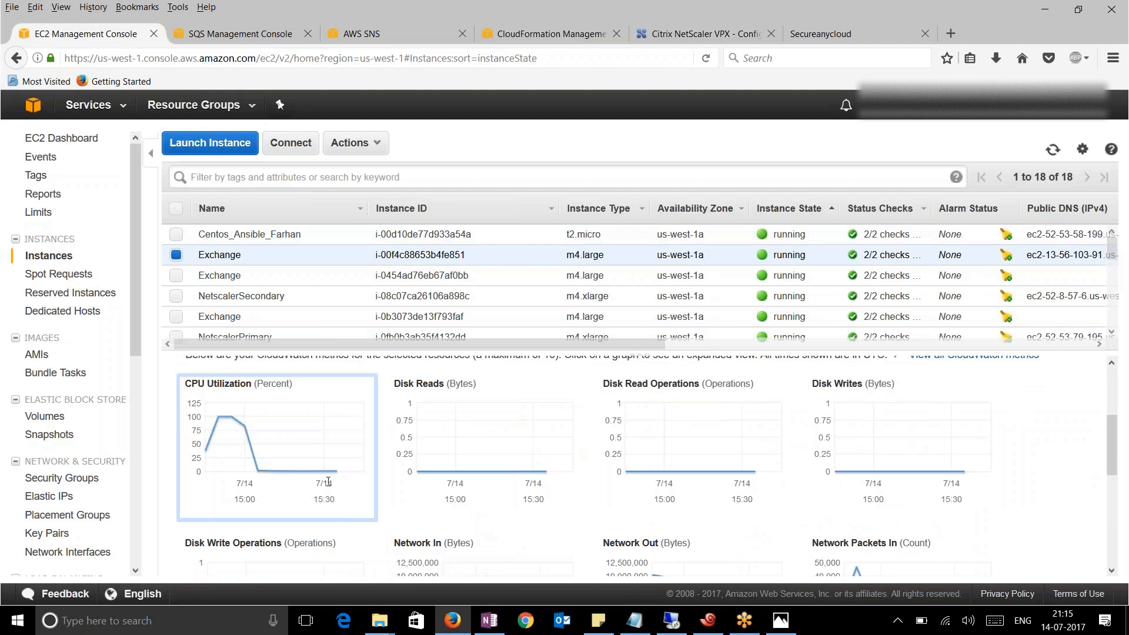
scroll(939, 412, "up", 4)
left_click(1074, 466)
scroll(514, 460, "down", 4)
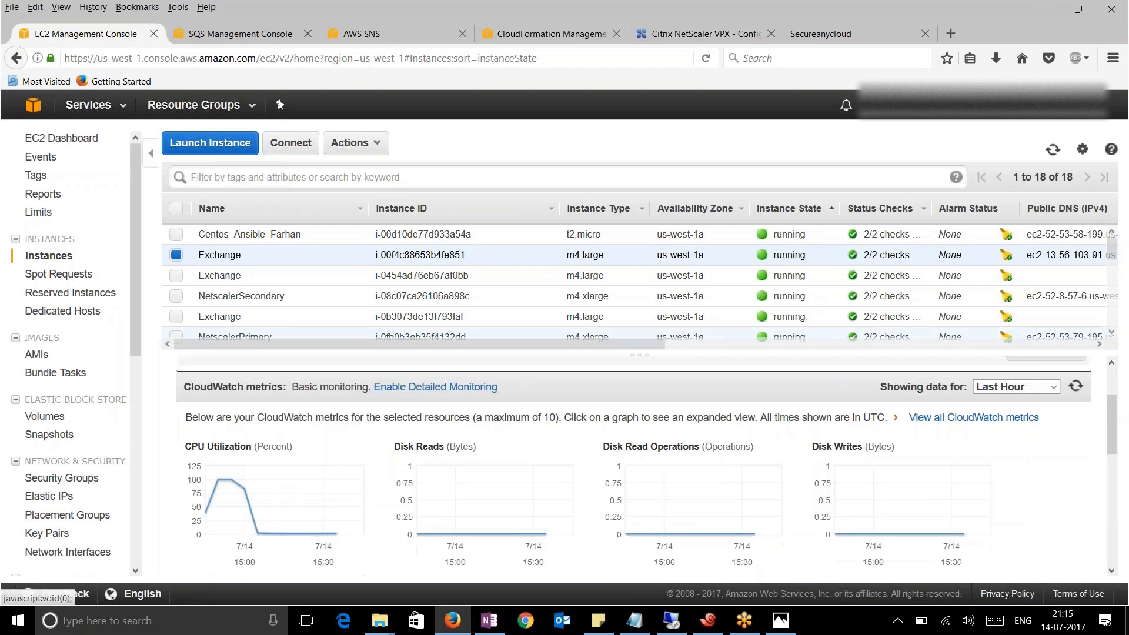
scroll(514, 461, "up", 2)
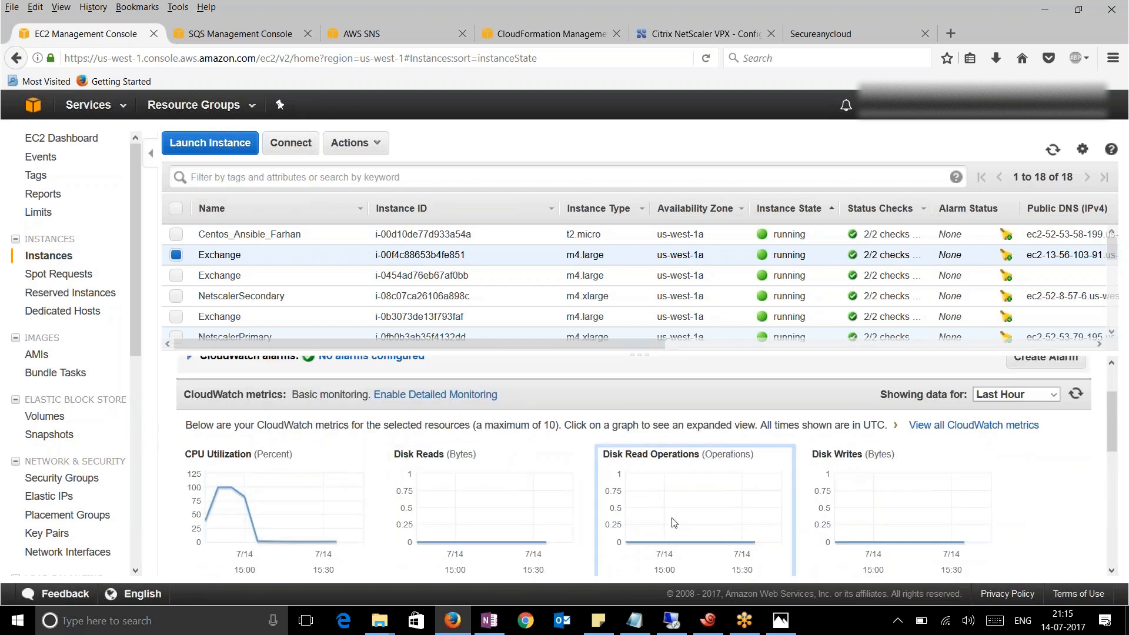
scroll(673, 522, "up", 3)
scroll(617, 494, "down", 3)
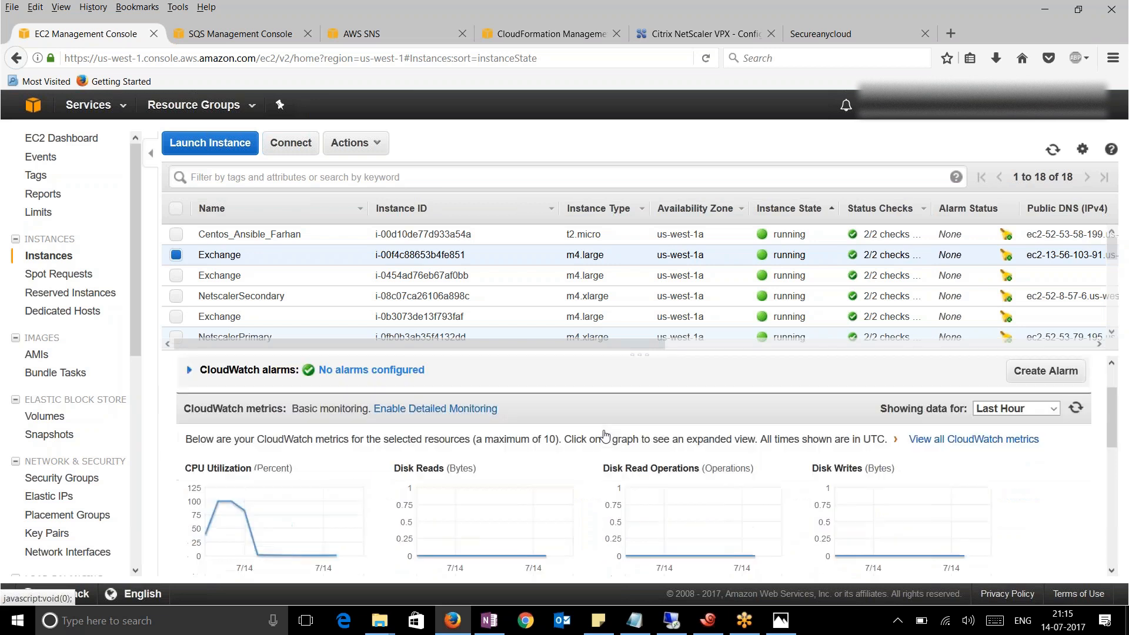
scroll(591, 487, "down", 3)
scroll(585, 491, "up", 3)
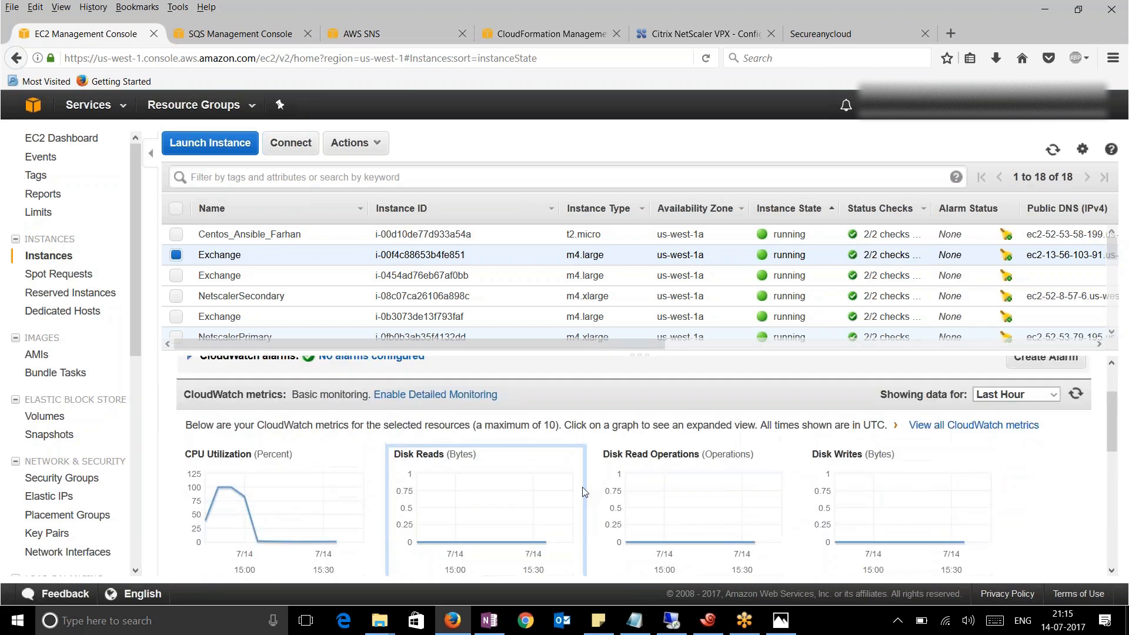
scroll(585, 491, "up", 3)
scroll(611, 488, "down", 3)
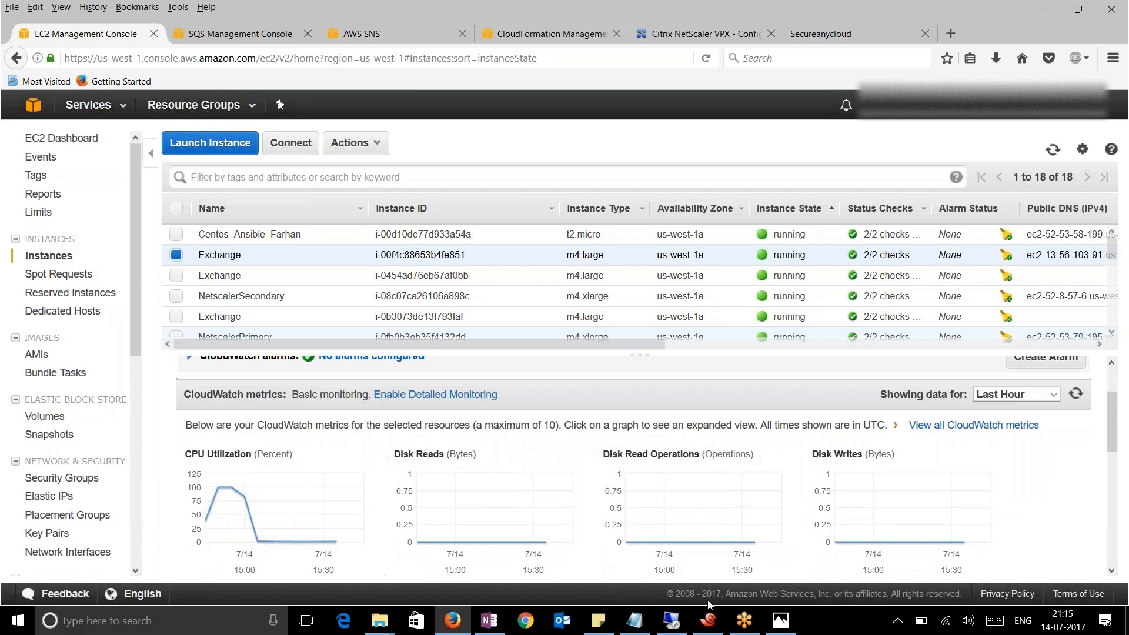
Reload the graphs to confirm CPU utilization climbing, then check the remote desktop and open Auto Scaling Groups
mouse_move(744, 622)
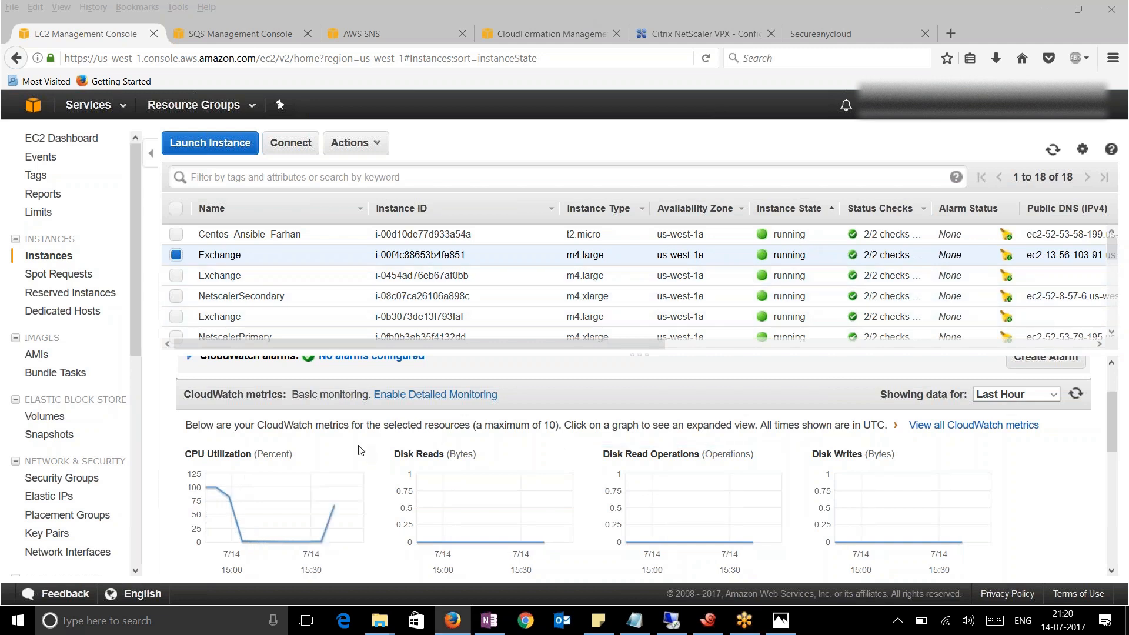
left_click(1075, 395)
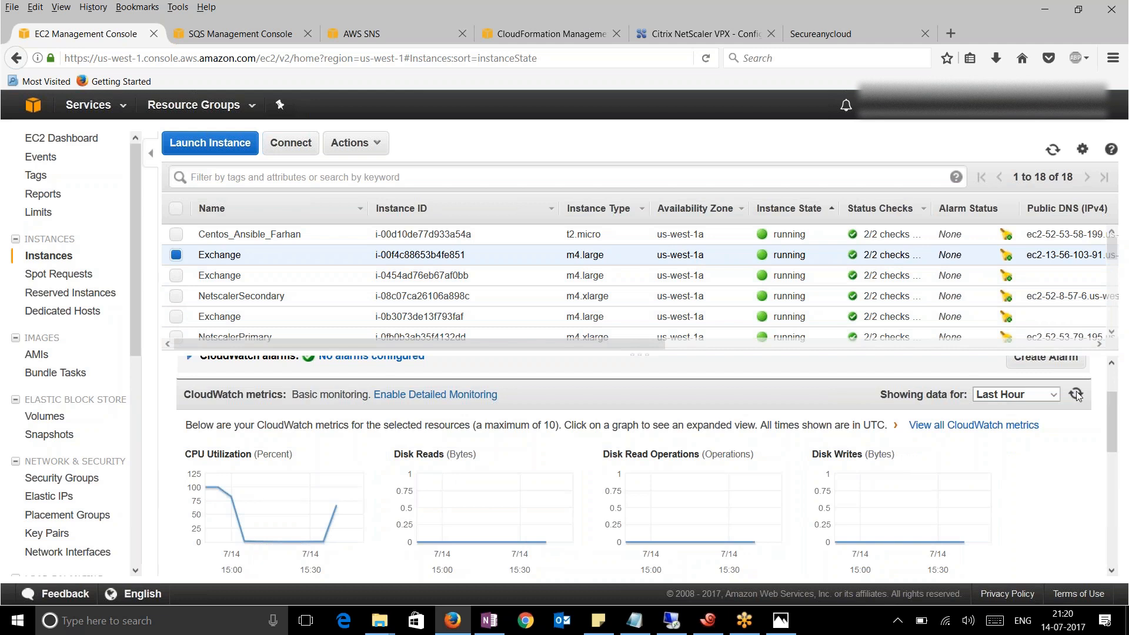
left_click_drag(135, 293, 135, 368)
left_click(671, 620)
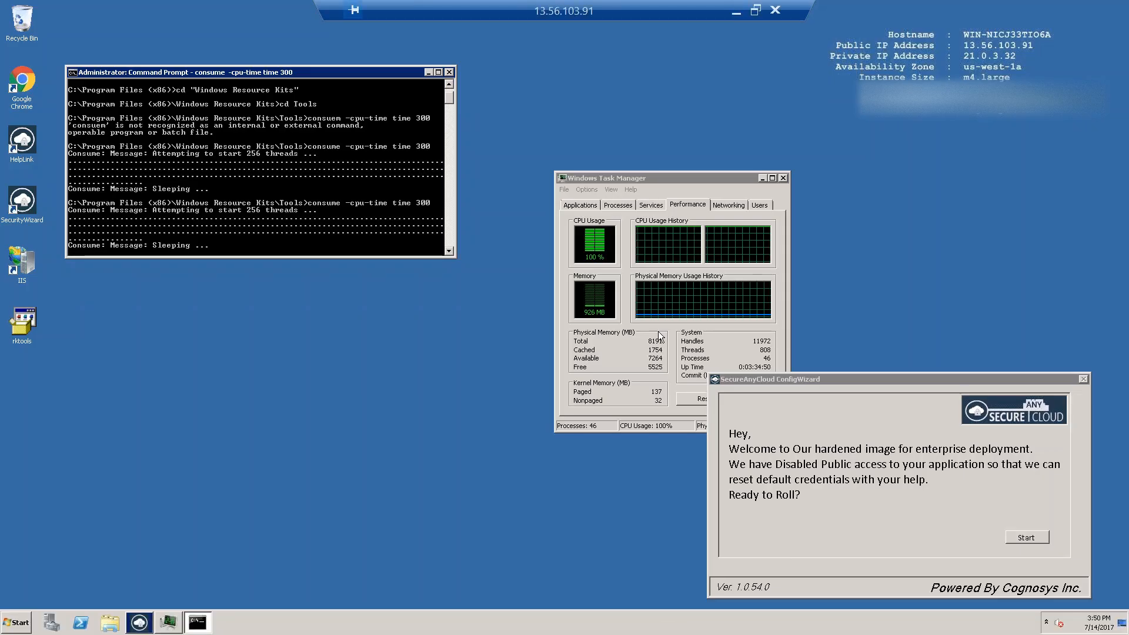
left_click(737, 12)
left_click_drag(134, 406, 126, 439)
left_click(84, 470)
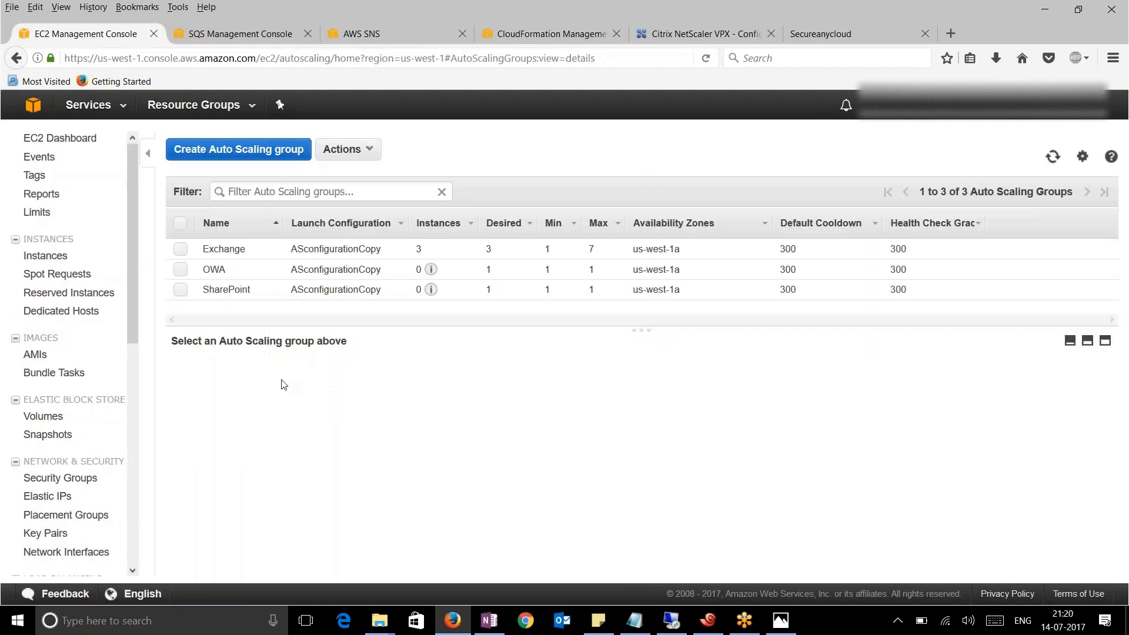
In Exchange's activity history, read the cause of the ScaleUP launch raising capacity from 3 to 4
left_click(217, 249)
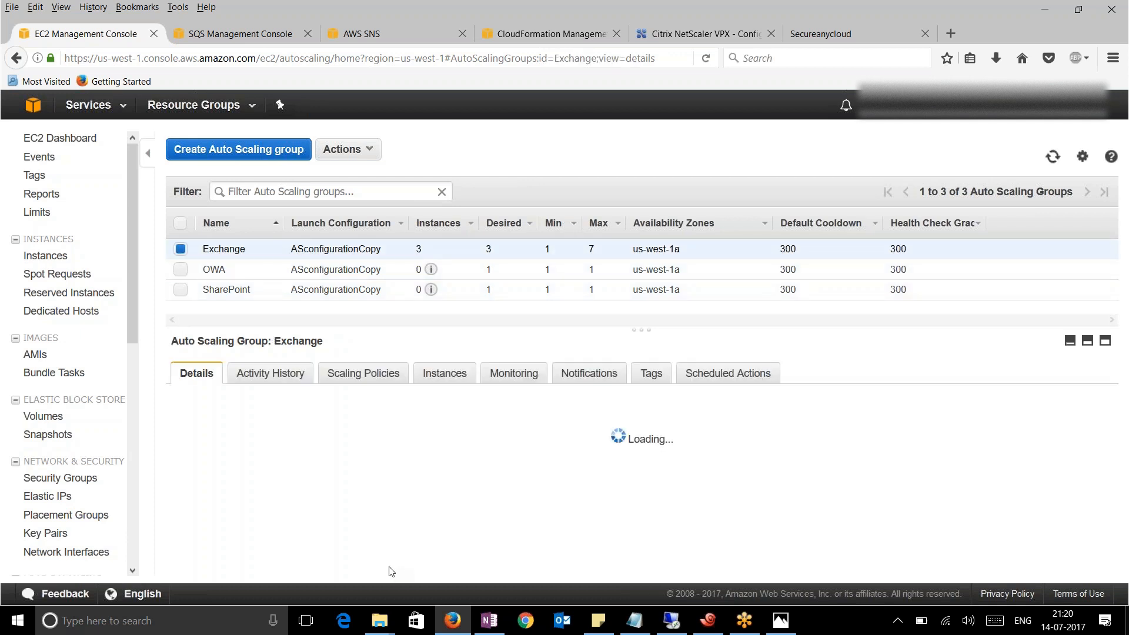
left_click(277, 380)
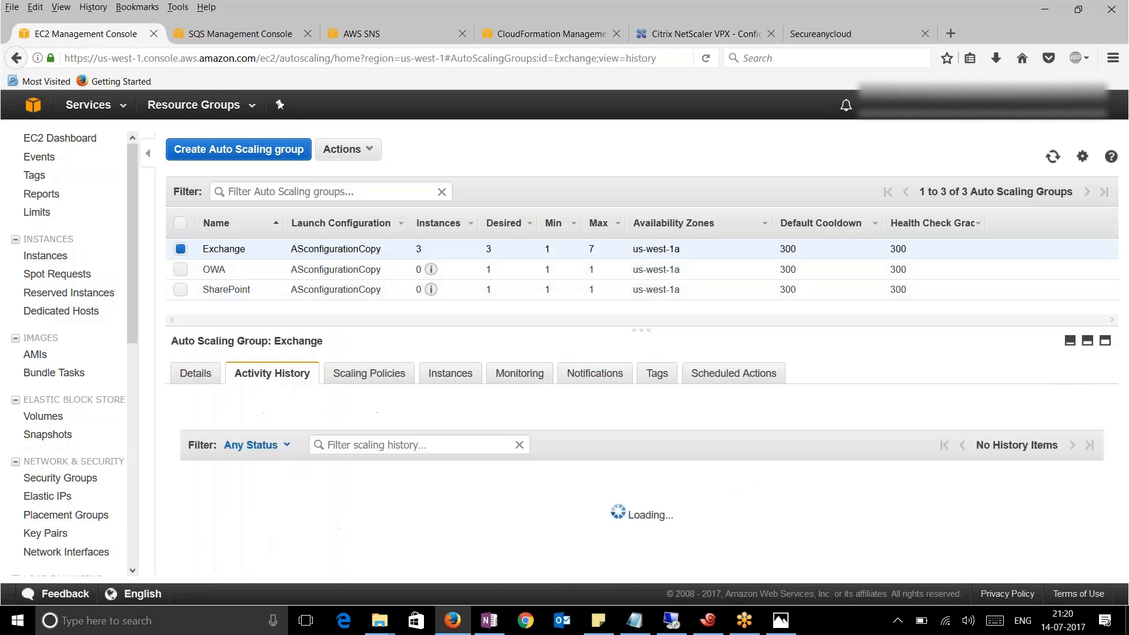
left_click(1083, 409)
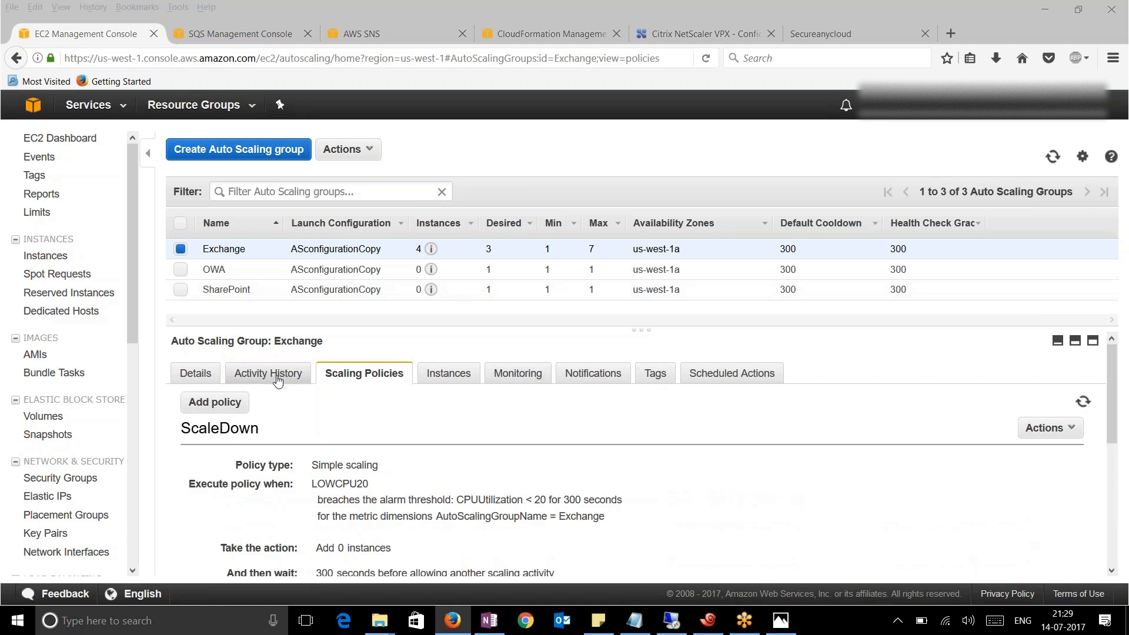
left_click(277, 379)
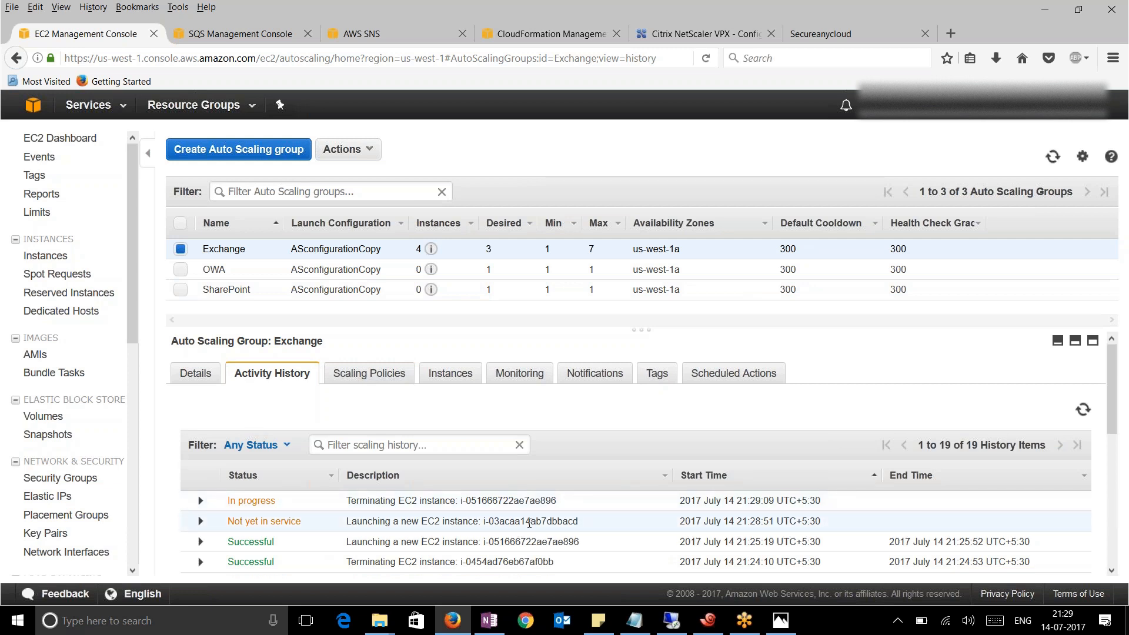
left_click(200, 521)
scroll(554, 435, "down", 2)
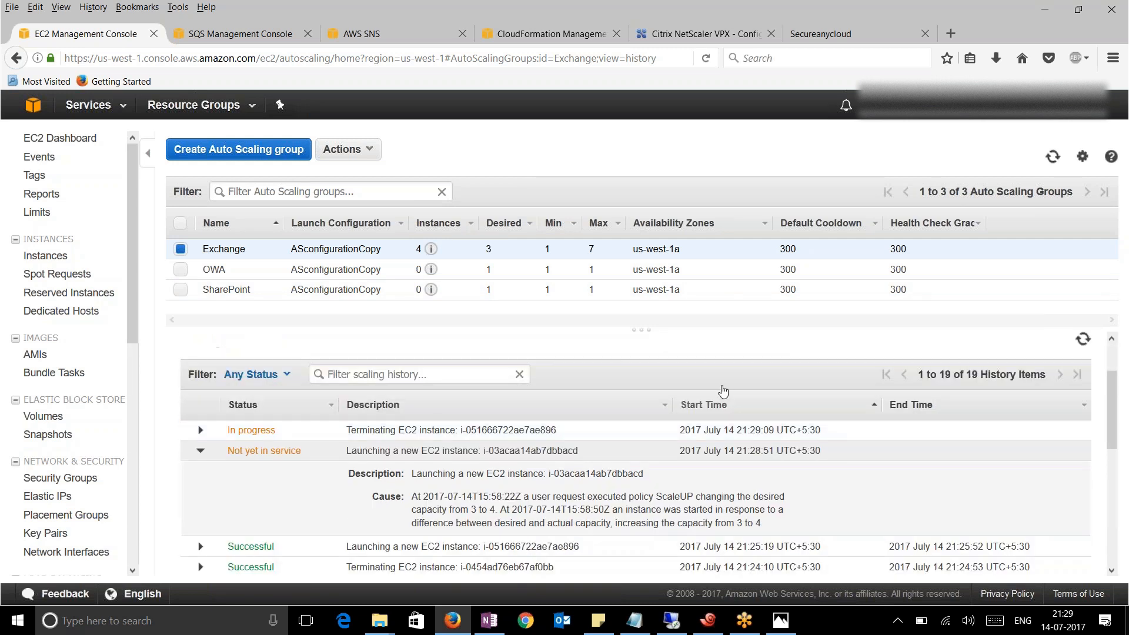
scroll(754, 478, "down", 1)
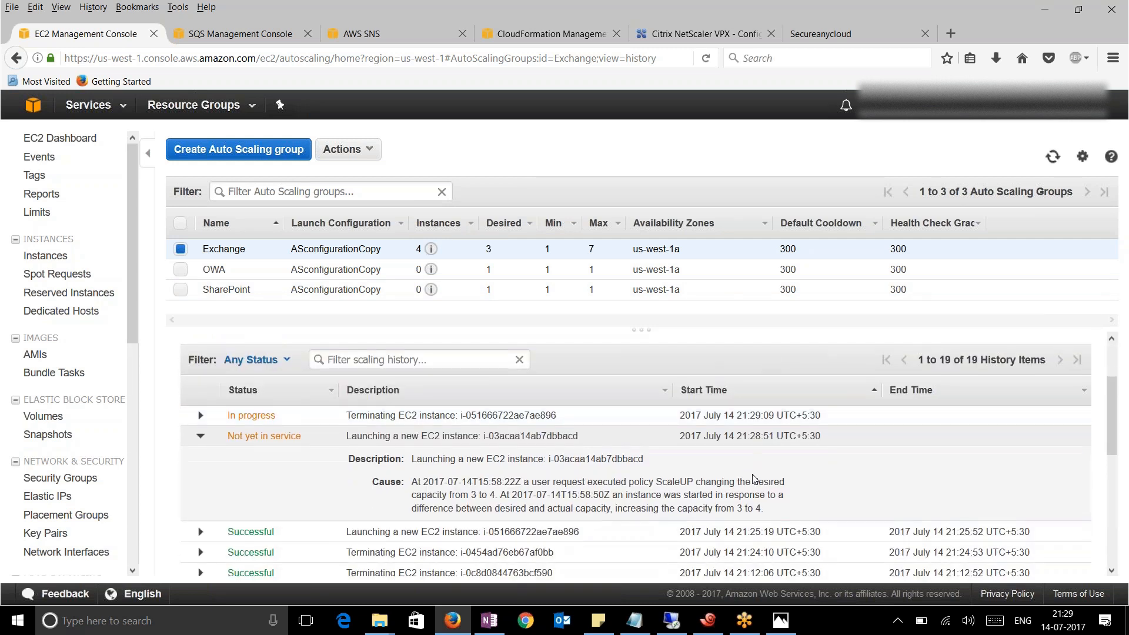
scroll(755, 478, "down", 1)
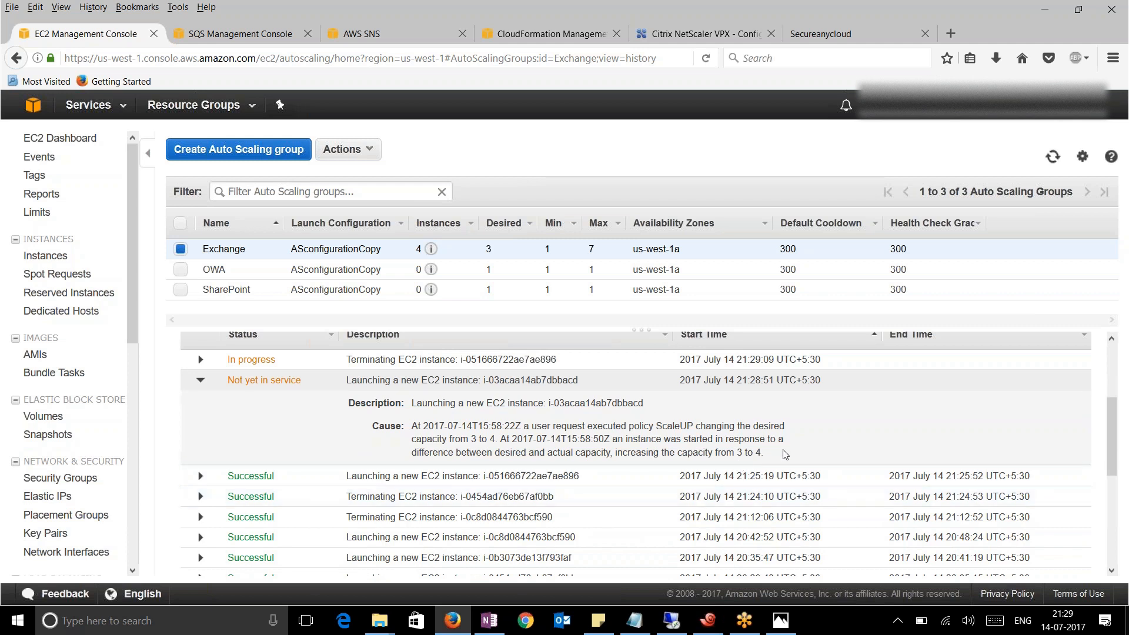
left_click_drag(763, 453, 423, 404)
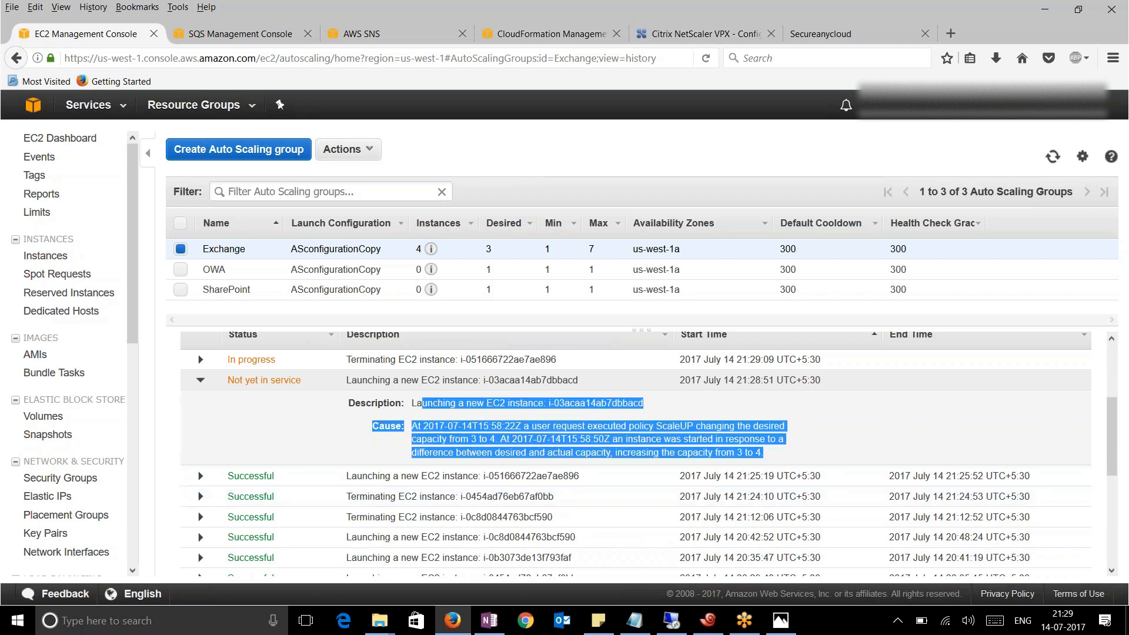
left_click(672, 621)
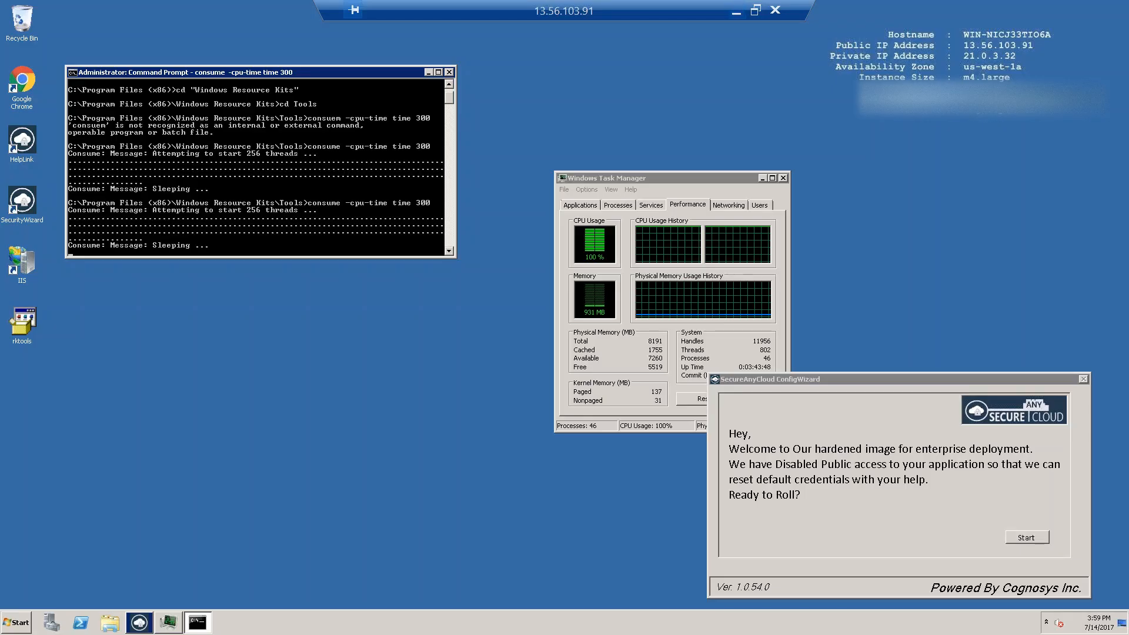
Review the log lines replacing Exchange servers, then end the NetScaler session without saving (N)
left_click(736, 14)
left_click(705, 621)
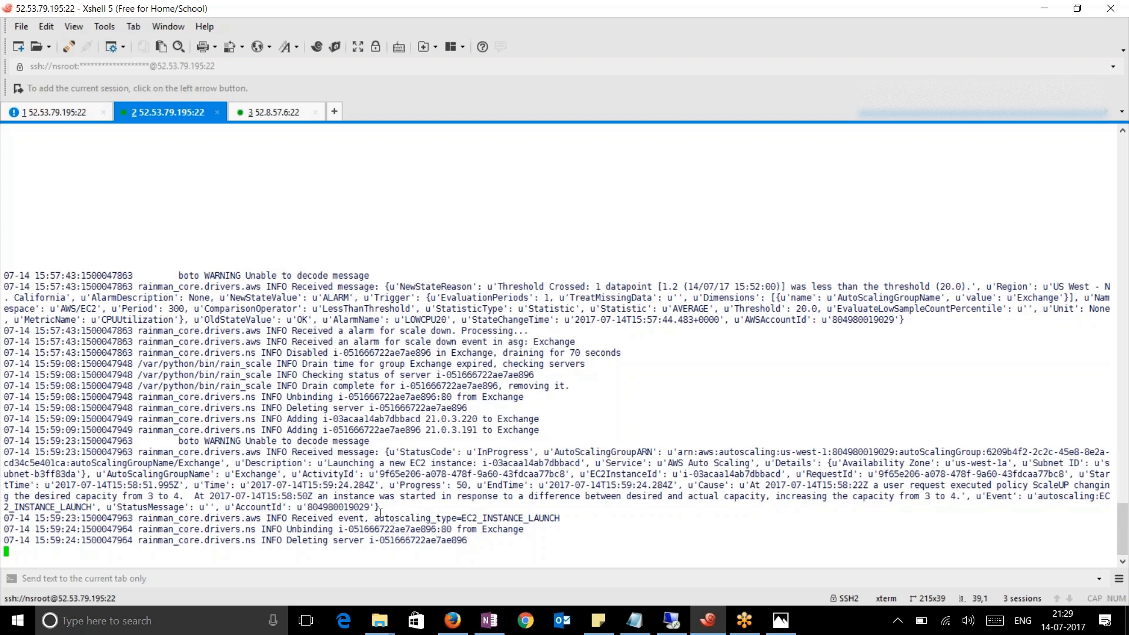
left_click_drag(323, 408, 466, 420)
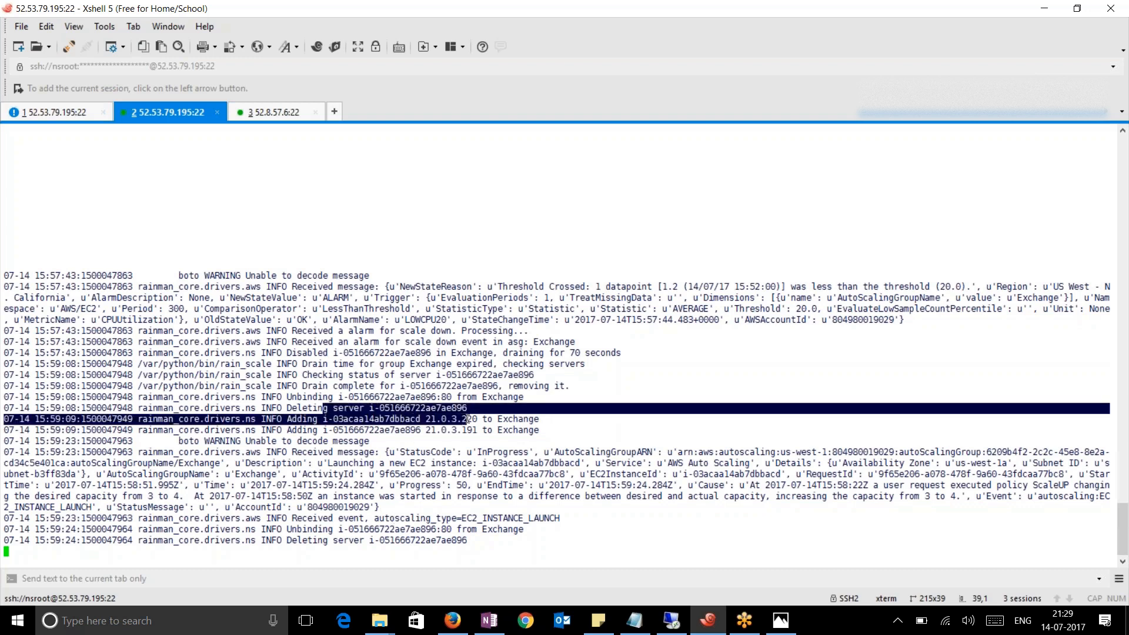
left_click_drag(276, 430, 518, 430)
left_click(56, 112)
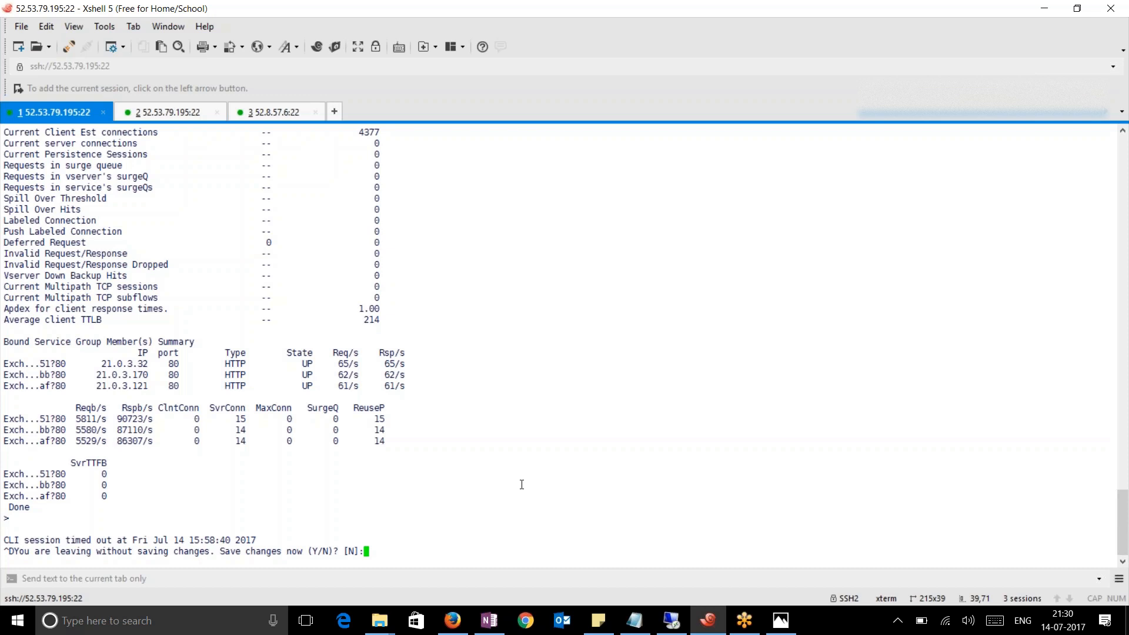
type("N")
key("Return")
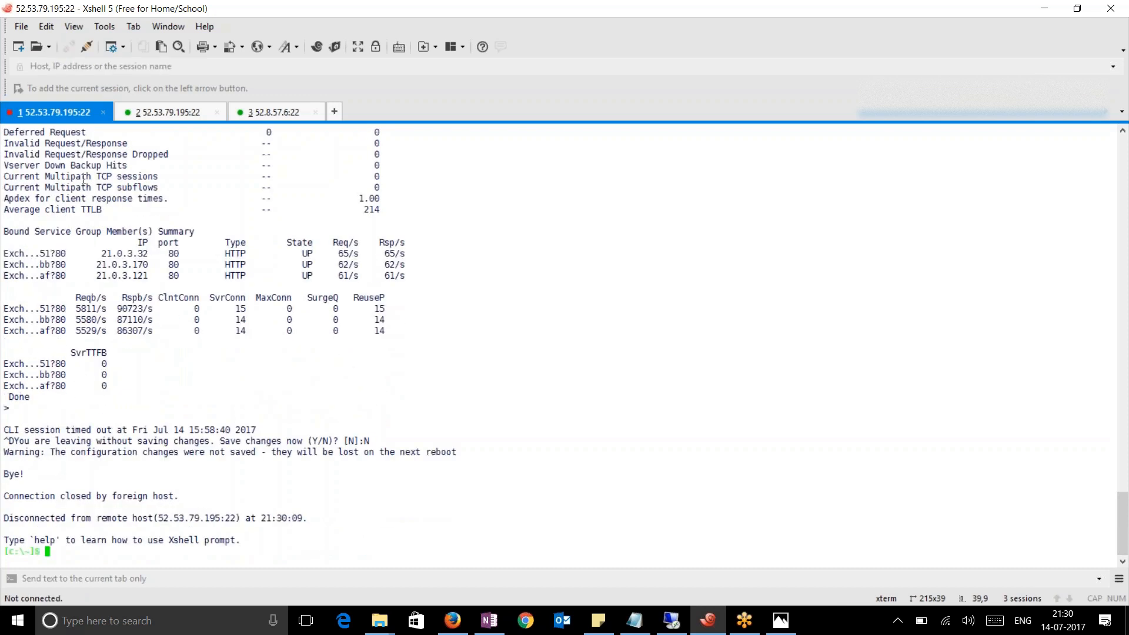
Reconnect the NetScaler session and log in with the admin user name and pasted password
left_click(86, 47)
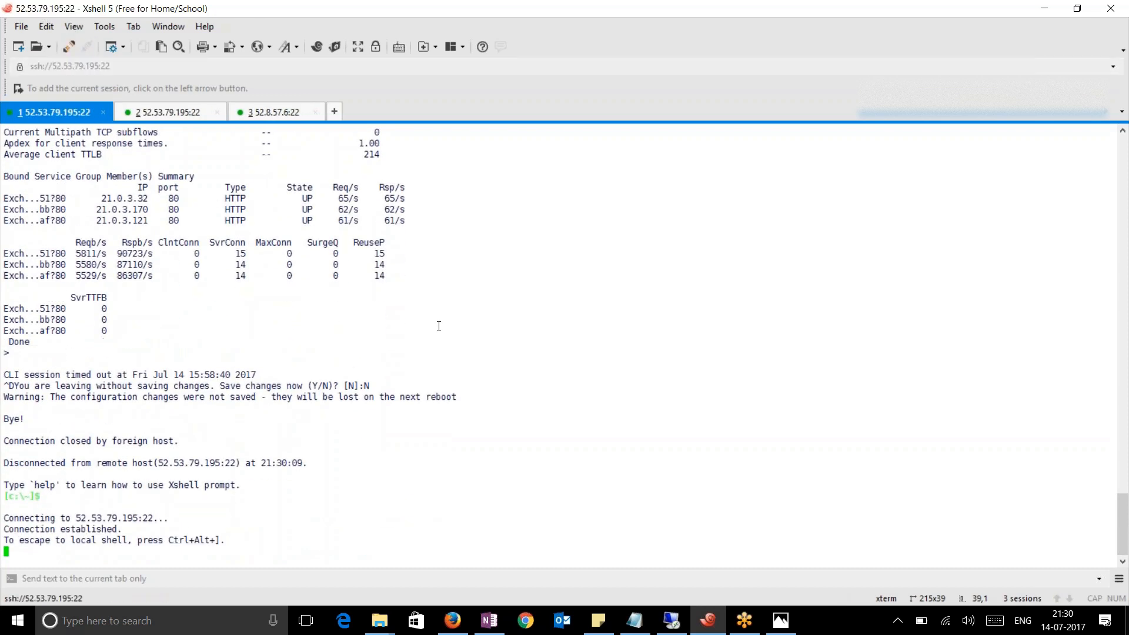
type("nsroot")
key("Return")
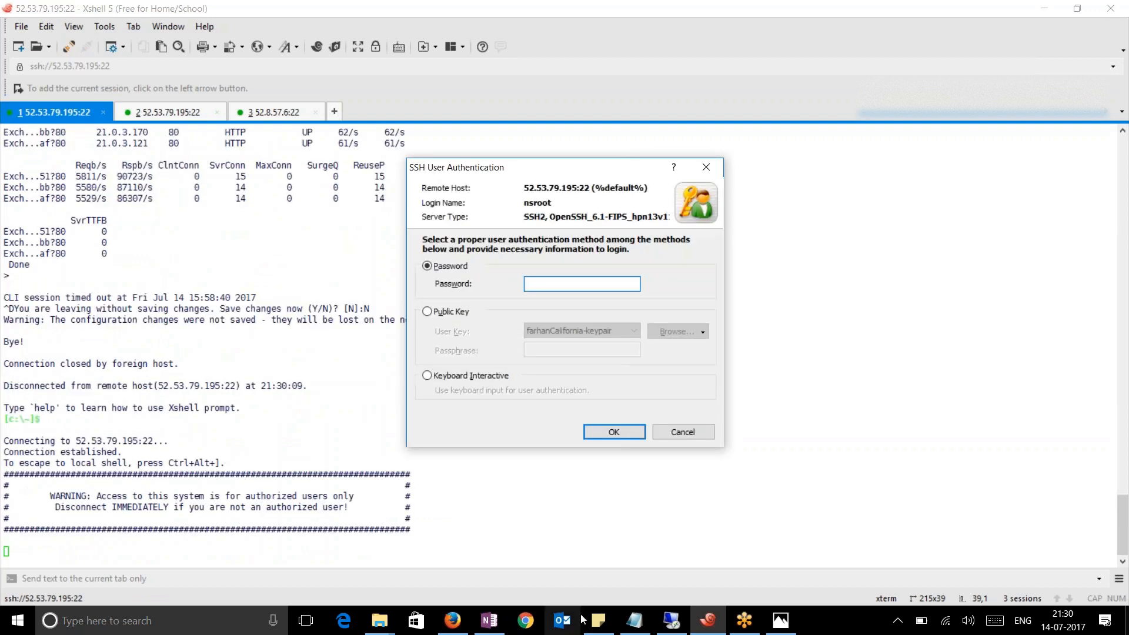
left_click(461, 627)
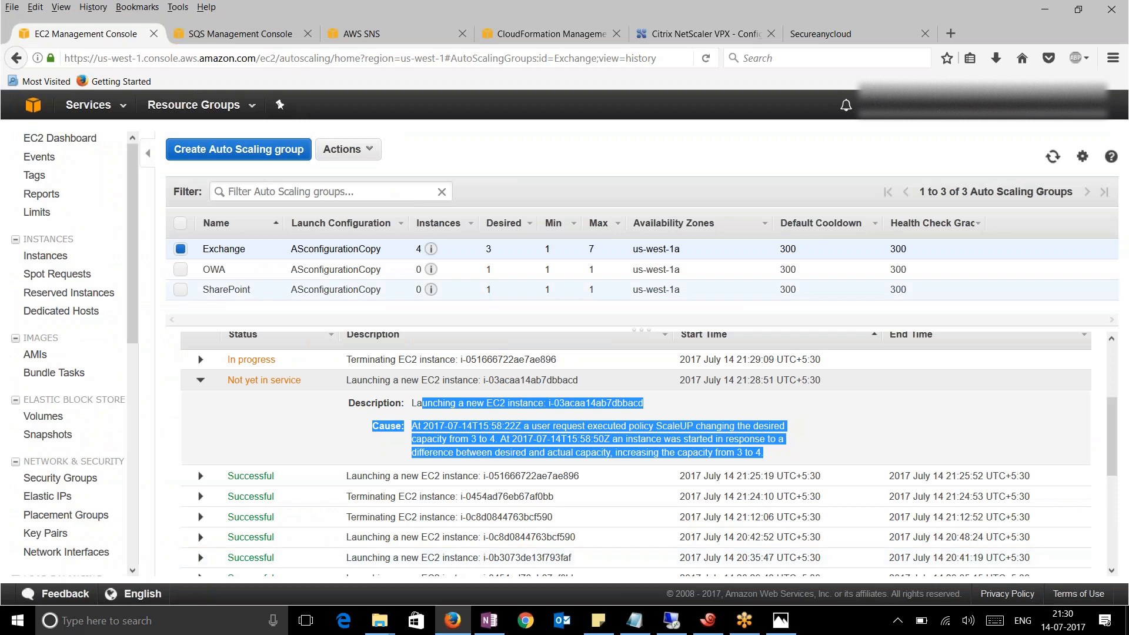
key("alt+Tab")
left_click(559, 287)
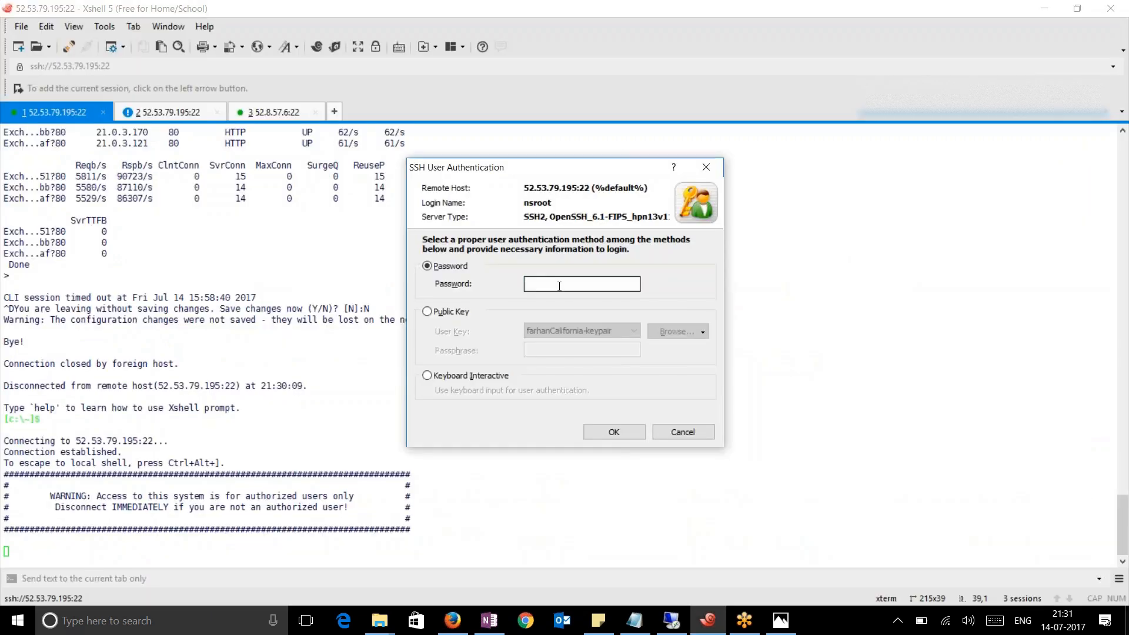
key("ctrl+v")
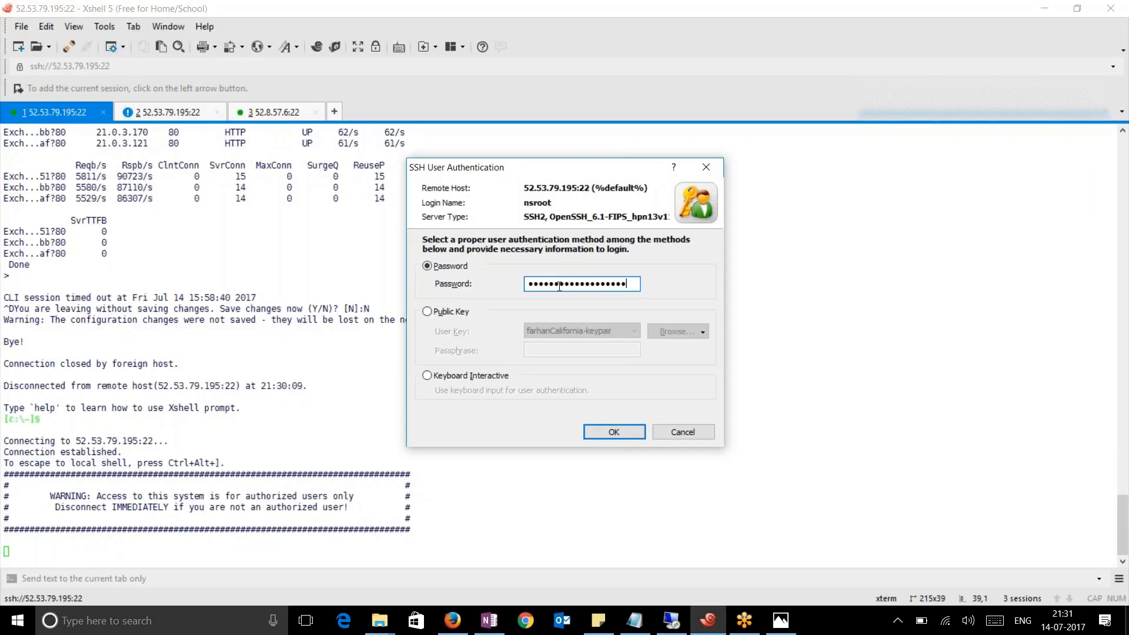
left_click(613, 434)
Run sh lb vserver _CP_BackendAutoscaling_21.0.2.146_LB_ repeatedly until the bound services refresh
type("sh lb vserver _")
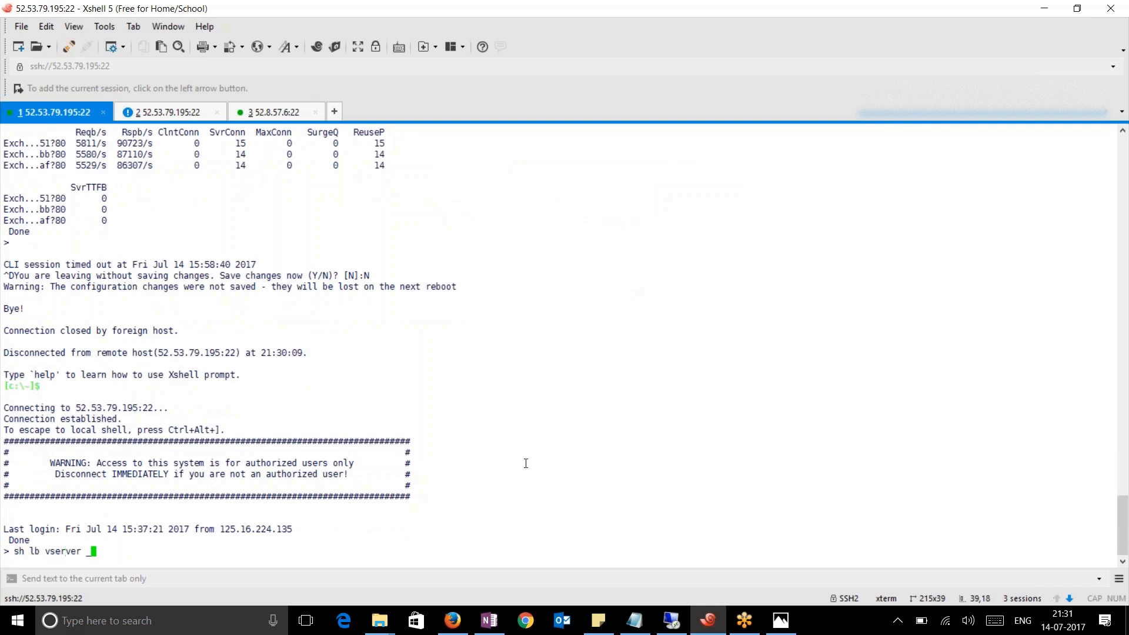
type("CP_BackendAutoscaling_21.0.2.146_LB_")
key("Return")
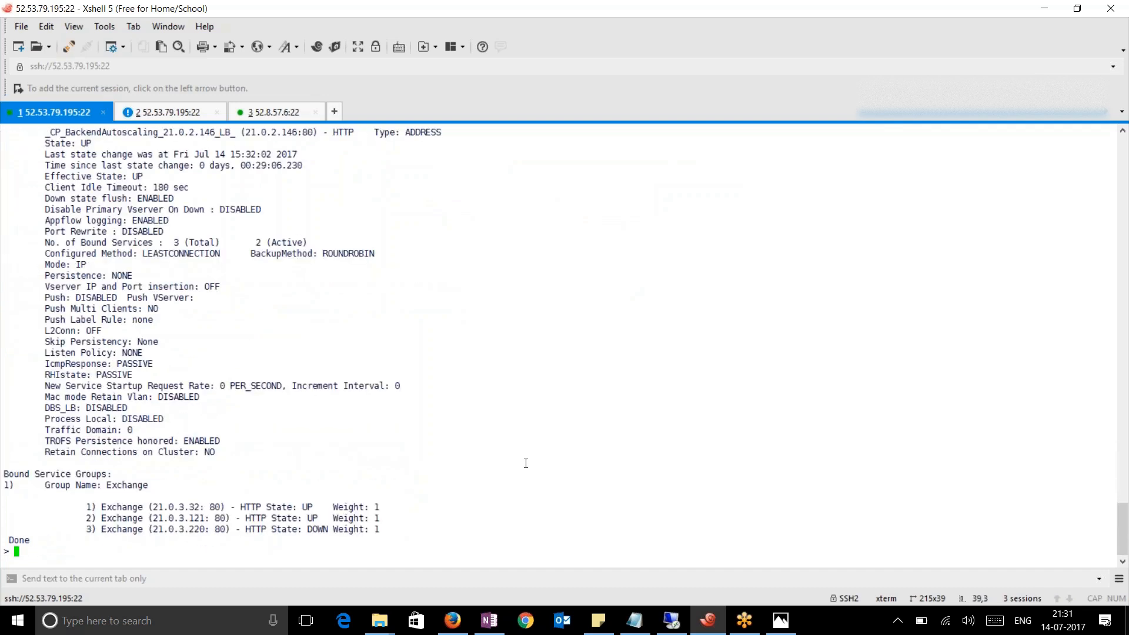
key("Up")
key("Return")
key("Up")
key("Return")
key("Up")
key("Return")
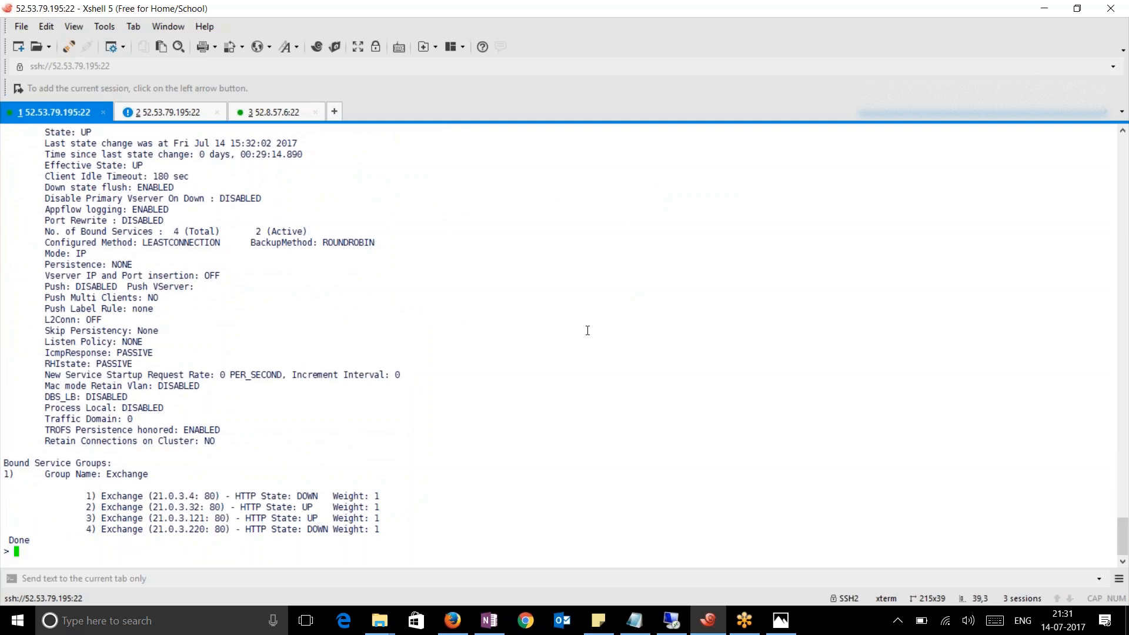
key("ctrl+Tab")
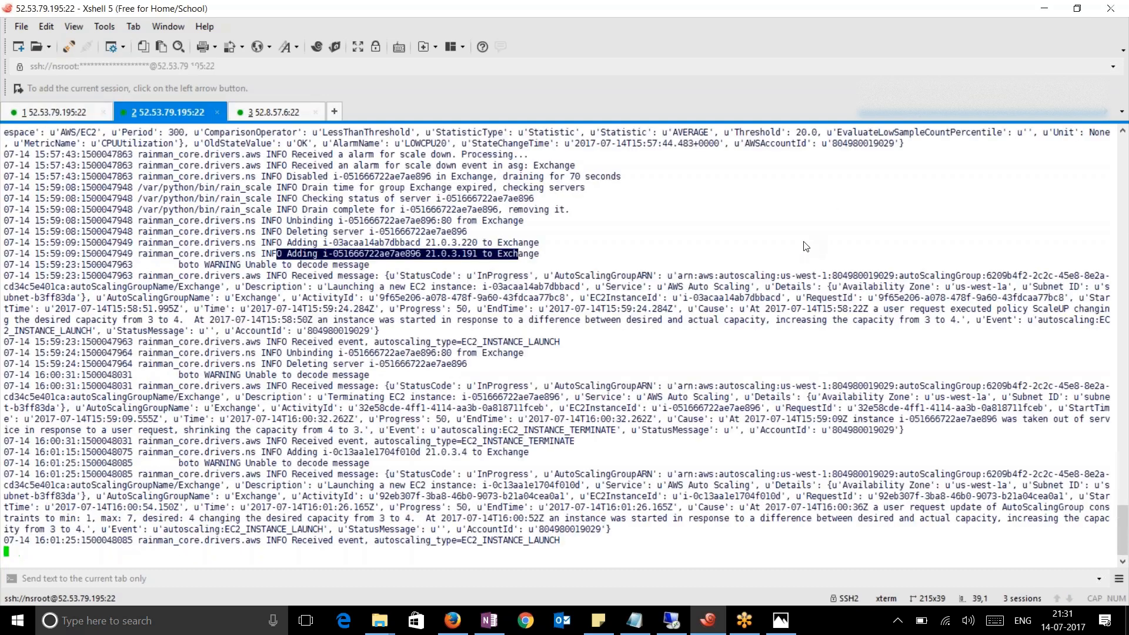
left_click(53, 112)
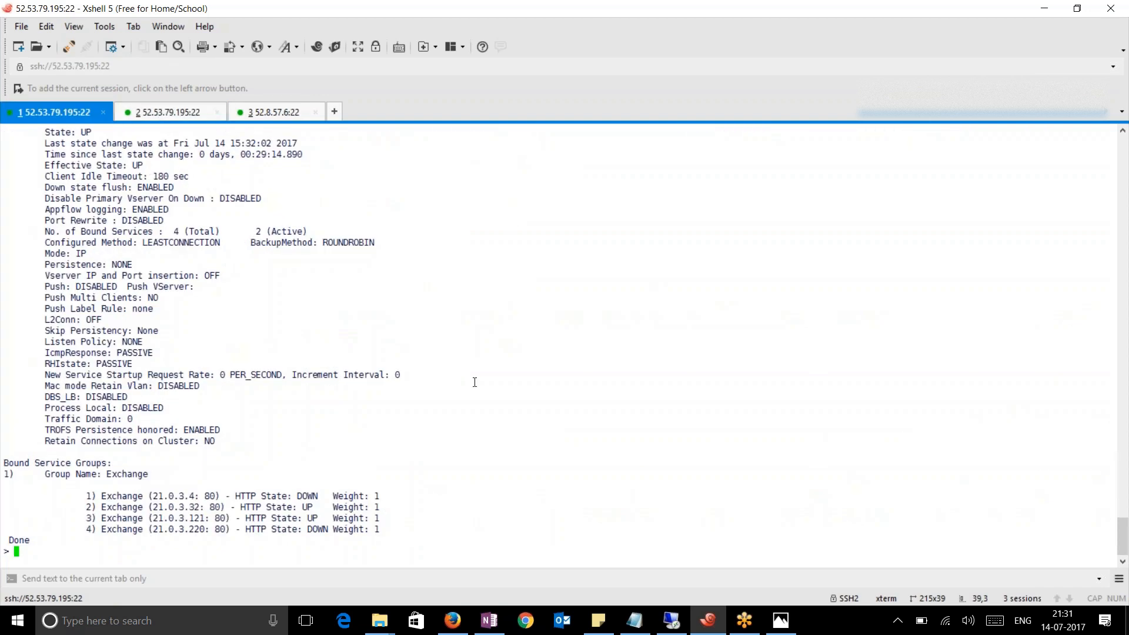
key("Up")
key("Return")
Inspect the four bound Exchange service lines, three of them UP
scroll(281, 460, "up", 5)
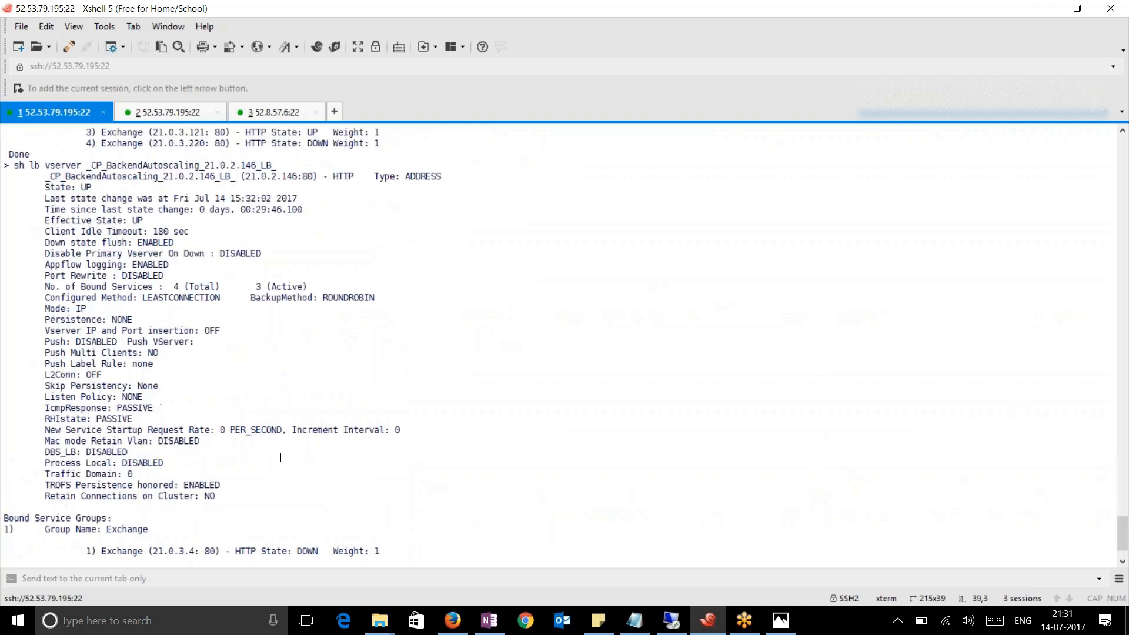
scroll(378, 323, "up", 15)
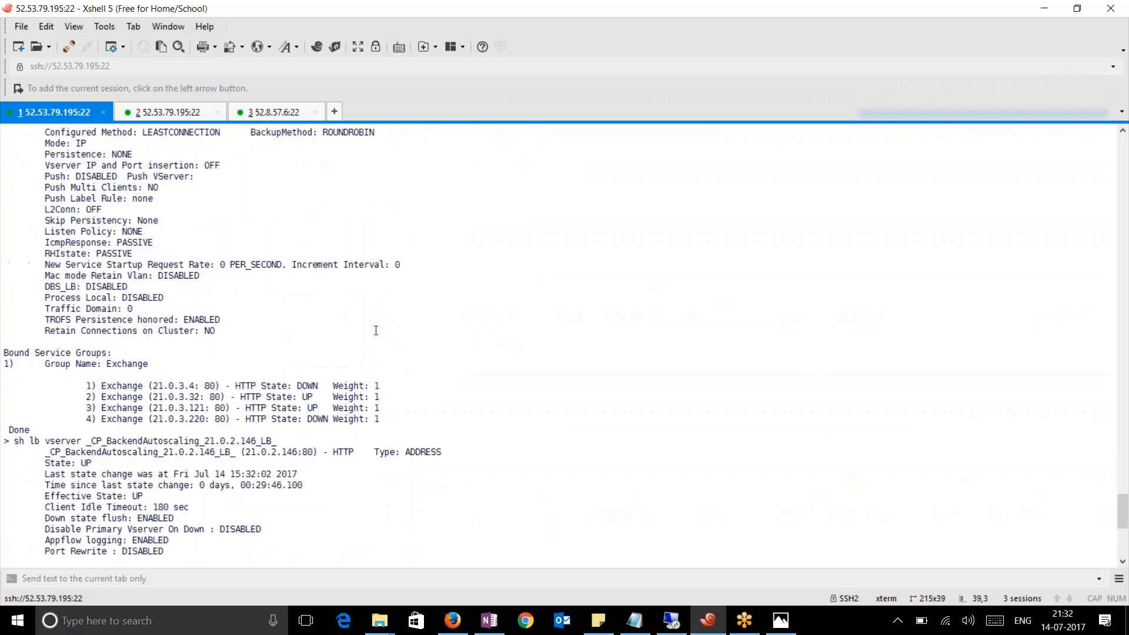
left_click_drag(45, 232, 380, 254)
scroll(315, 317, "down", 3)
scroll(315, 316, "down", 3)
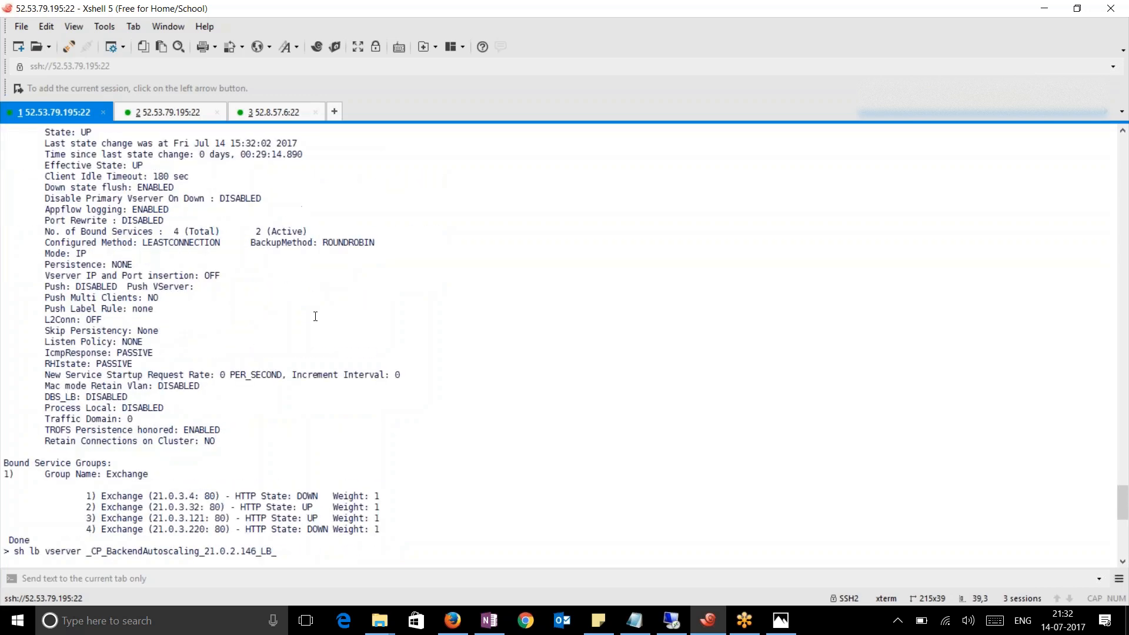
scroll(364, 425, "down", 3)
left_click_drag(388, 365, 50, 320)
scroll(187, 420, "down", 5)
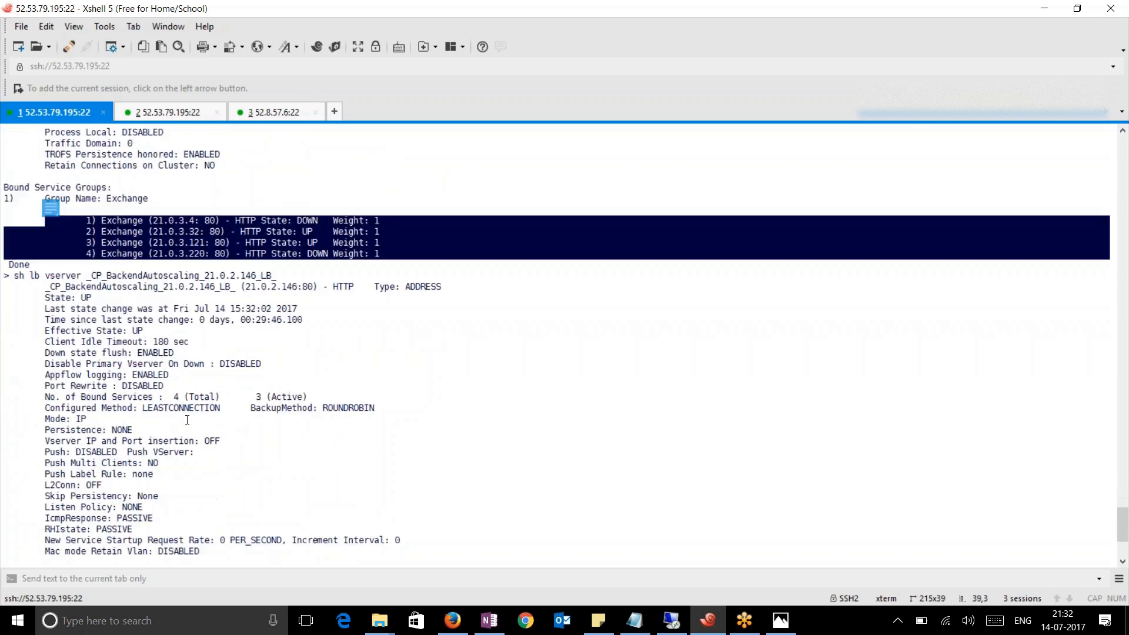
left_click_drag(396, 532, 45, 496)
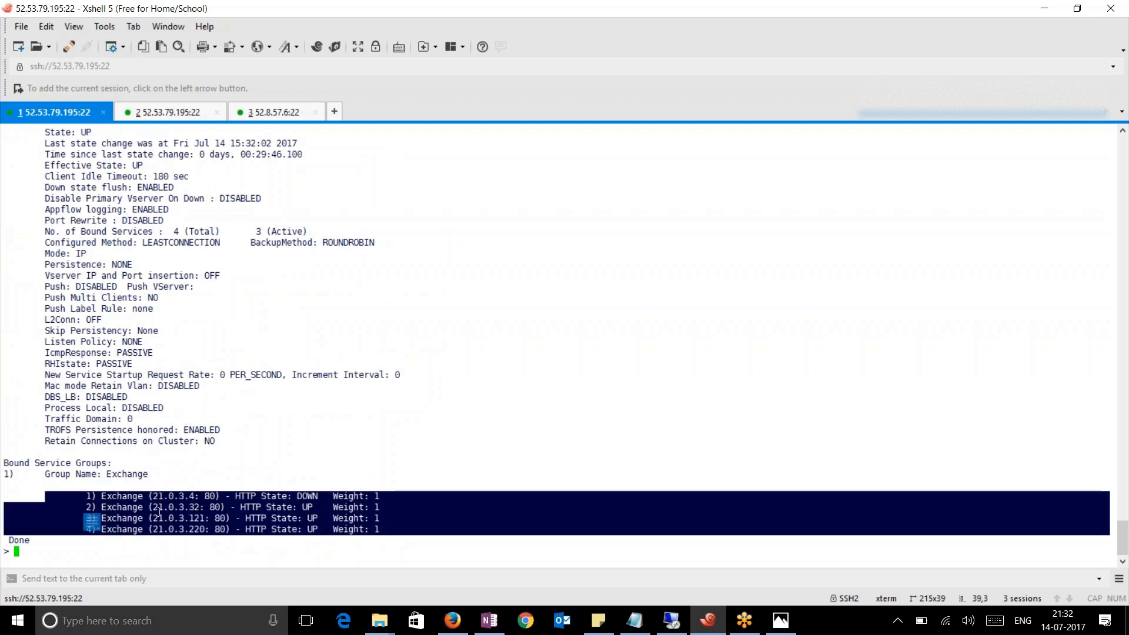
left_click(219, 496)
left_click_drag(174, 497, 315, 497)
left_click(517, 509)
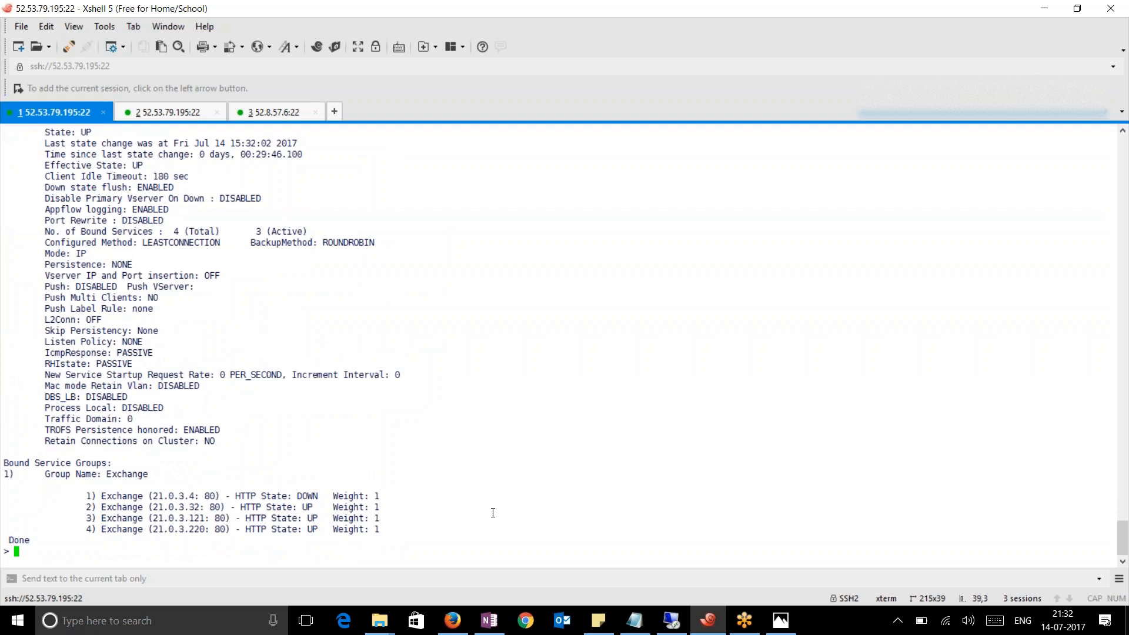
mouse_move(453, 620)
left_click(390, 555)
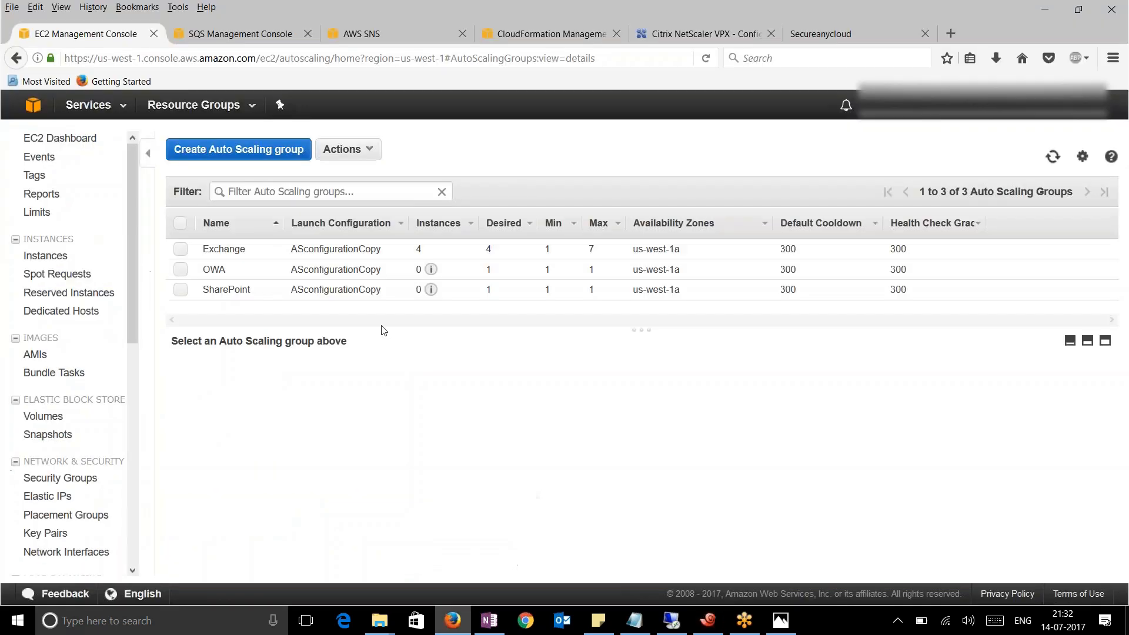
Filter the EC2 instances list by 'Exchange' to show the seven Exchange instances
left_click(56, 256)
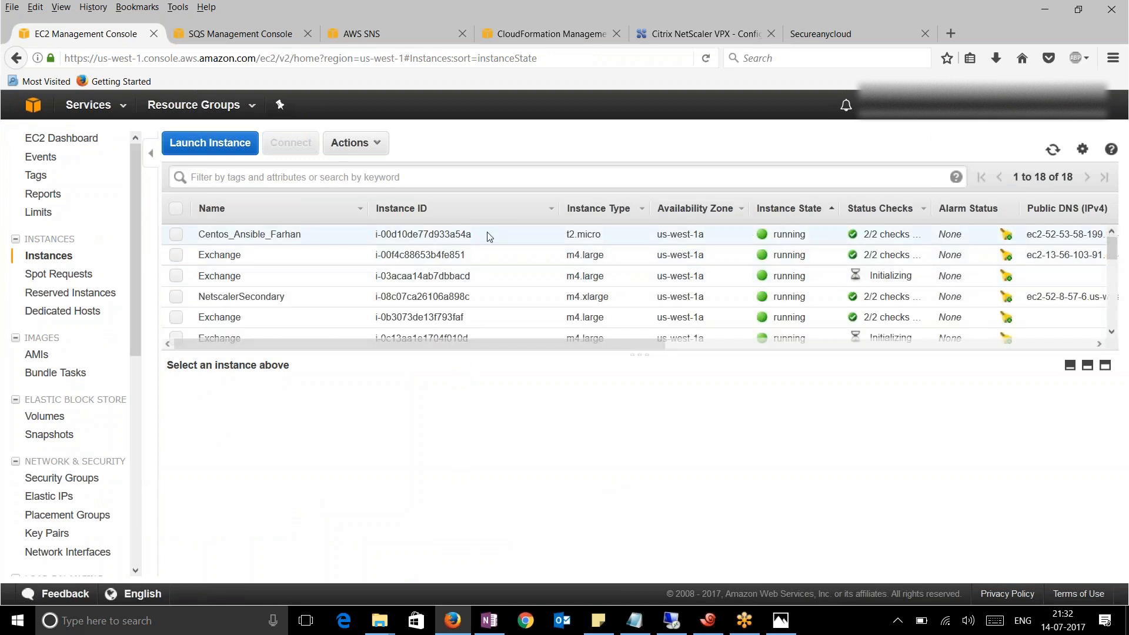
left_click(359, 177)
type("Exchange")
key("Return")
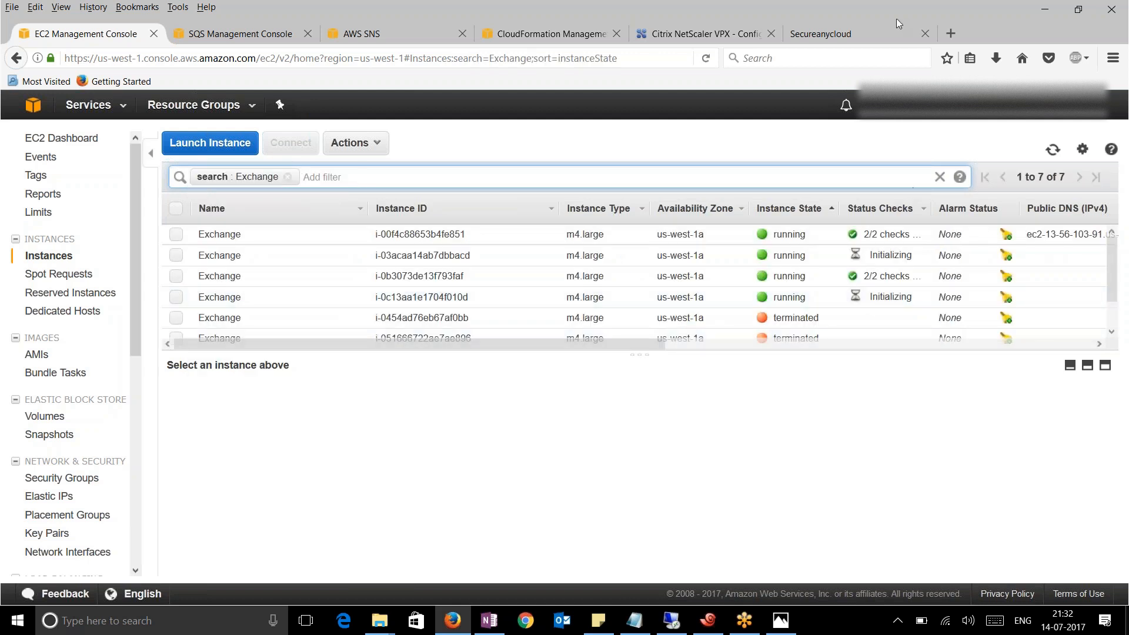
left_click(1008, 112)
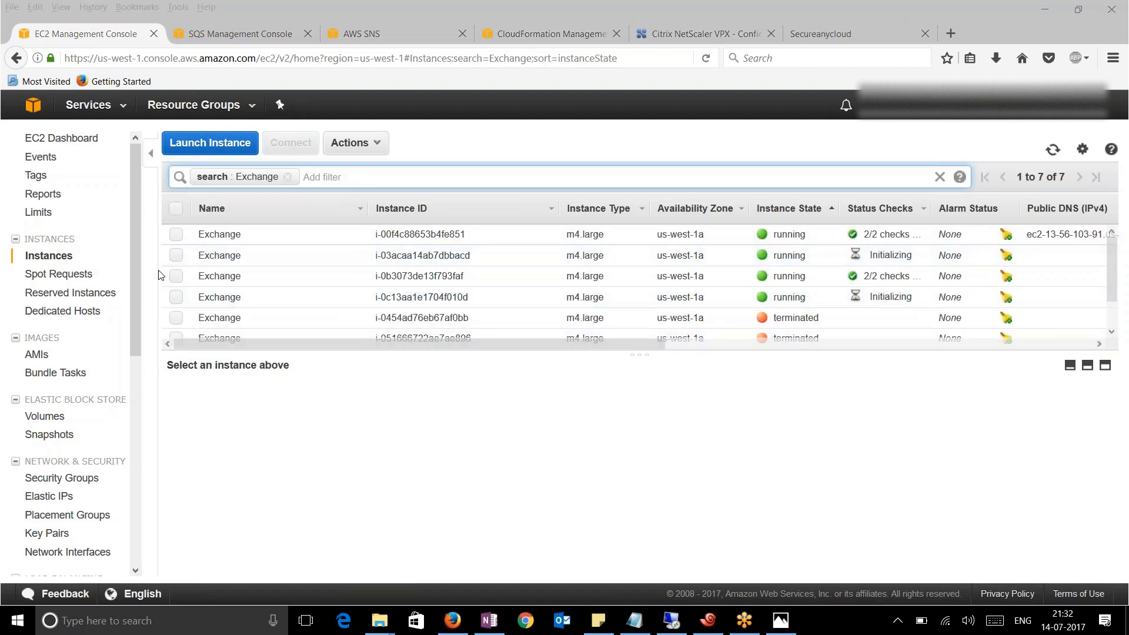
Inspect Exchange instance rows, including 21.0.3.4, then return to the 13.56.103.91 remote desktop
left_click(177, 256)
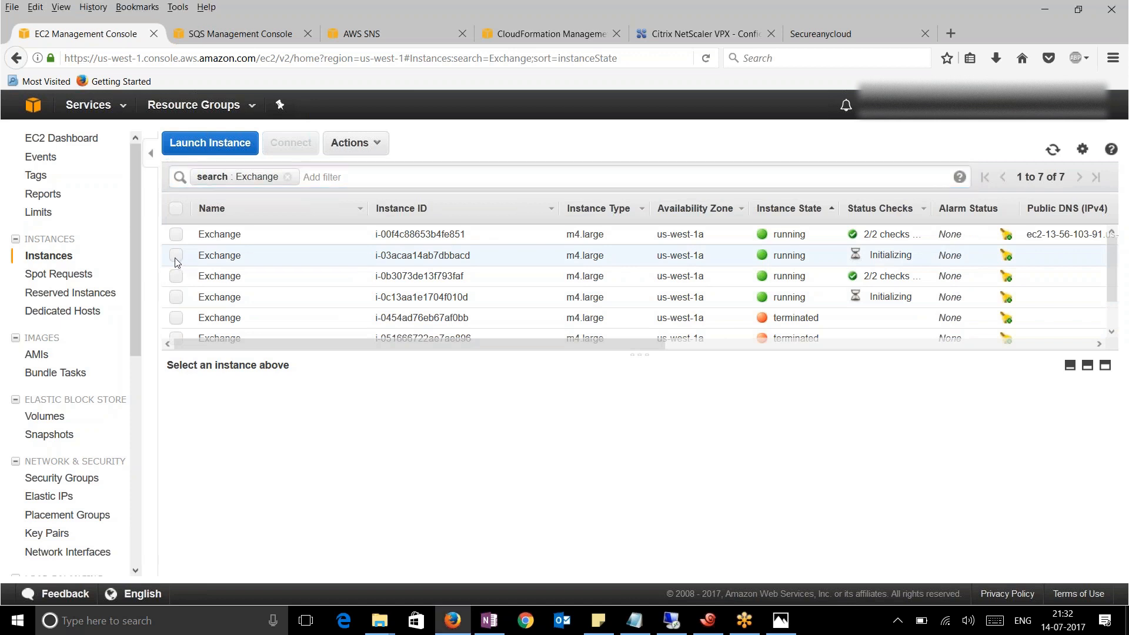
left_click(177, 257)
left_click(177, 298)
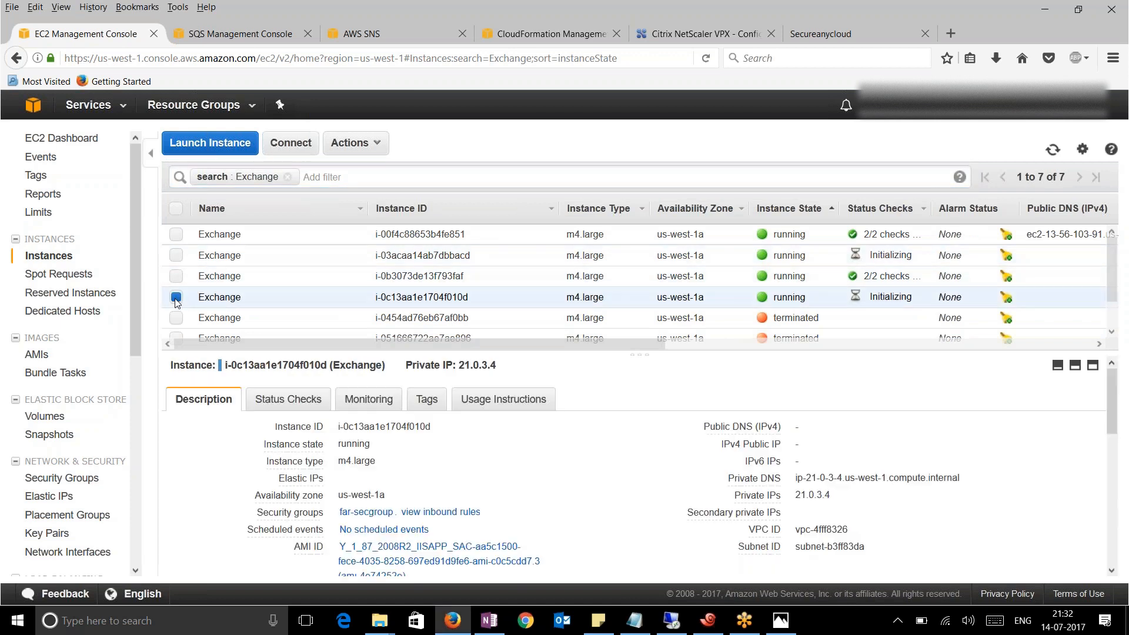
left_click(177, 298)
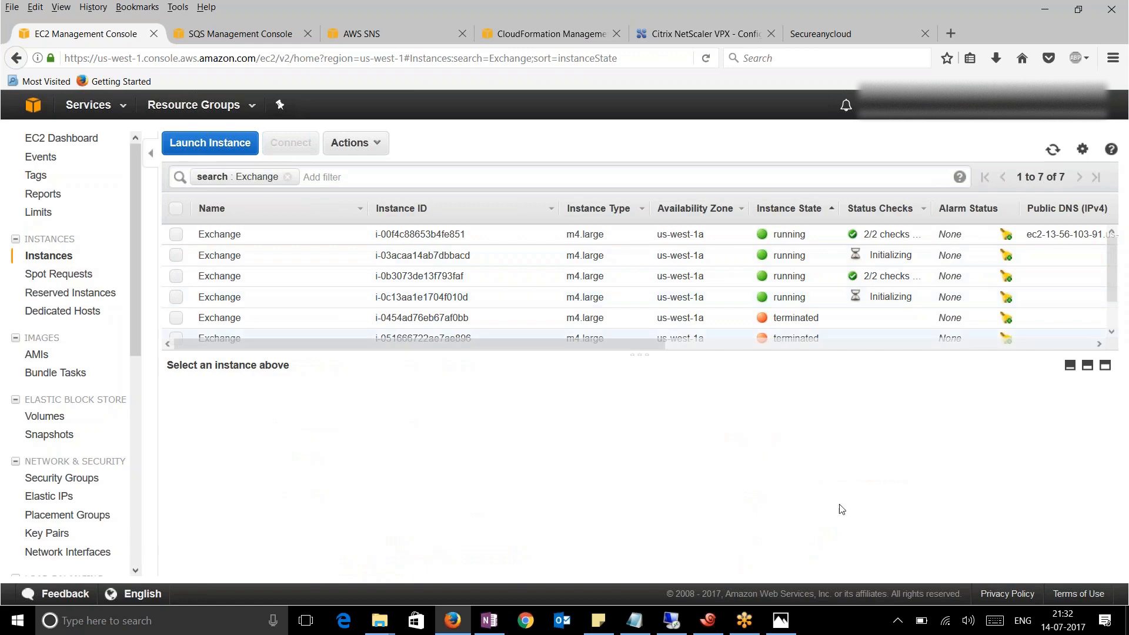
left_click(672, 620)
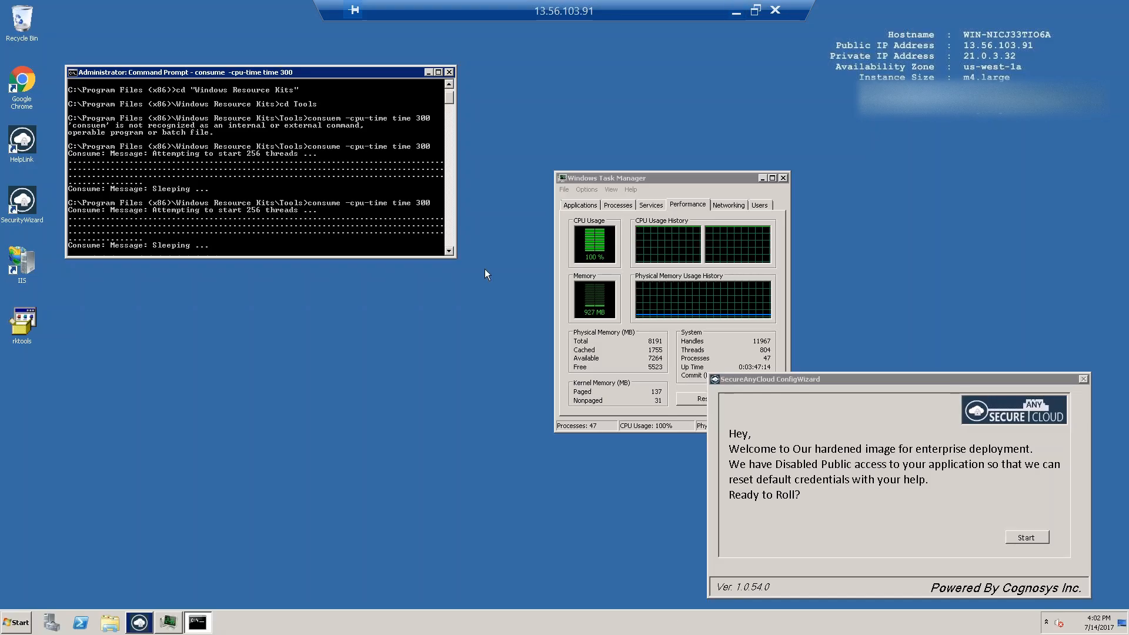
End the consume.exe process in Task Manager and confirm CPU usage drops to 0%
left_click(614, 208)
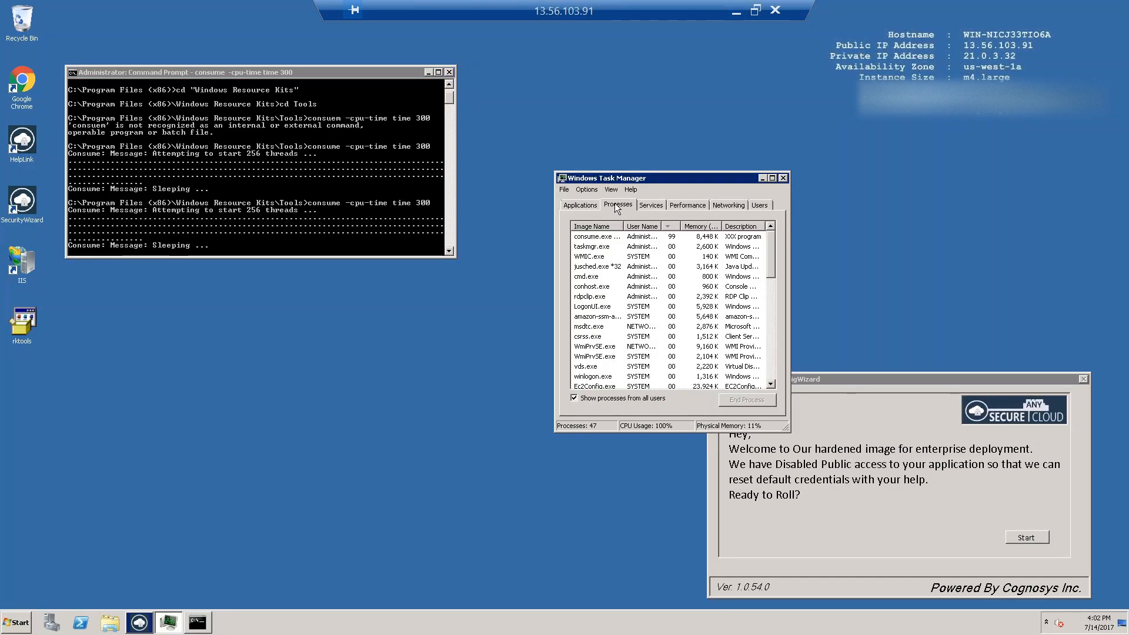
left_click(600, 238)
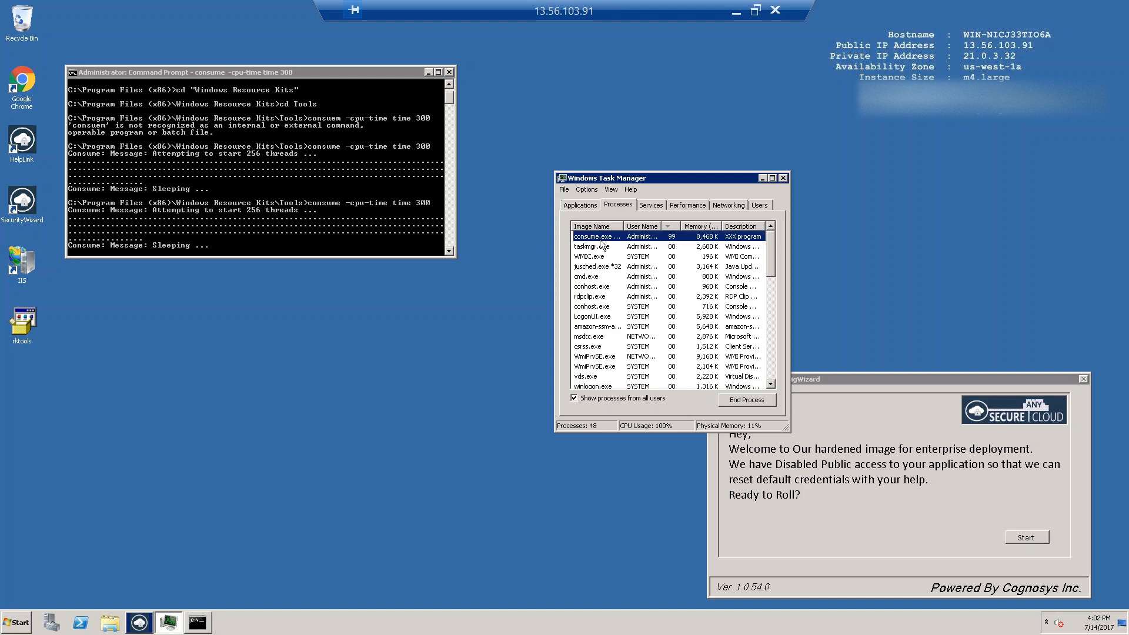
left_click(739, 400)
left_click(592, 329)
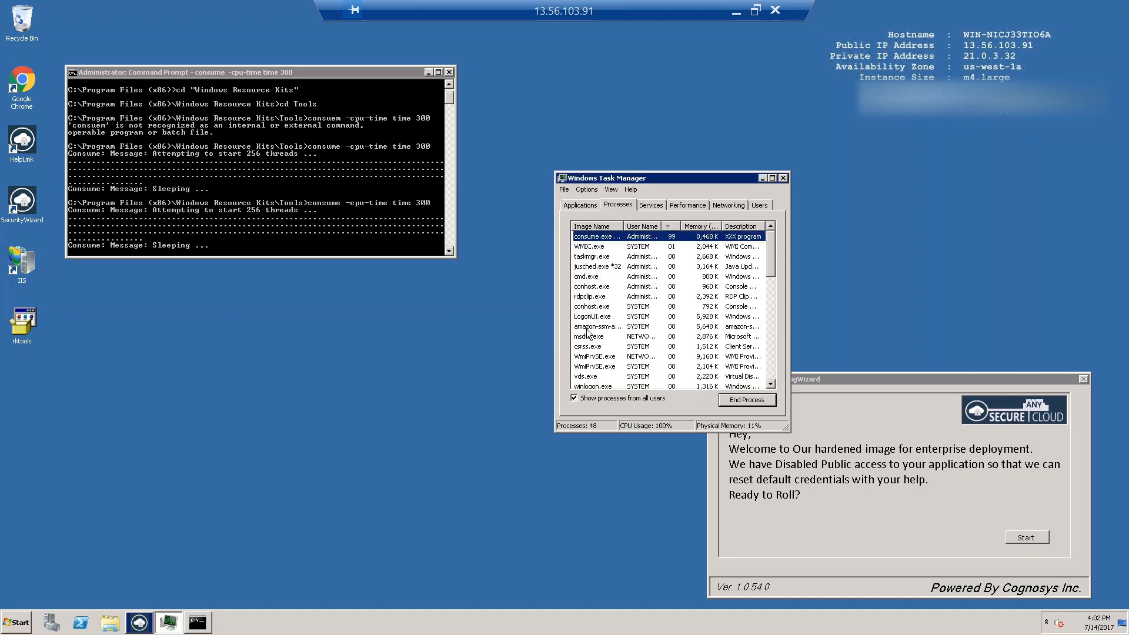
left_click(697, 209)
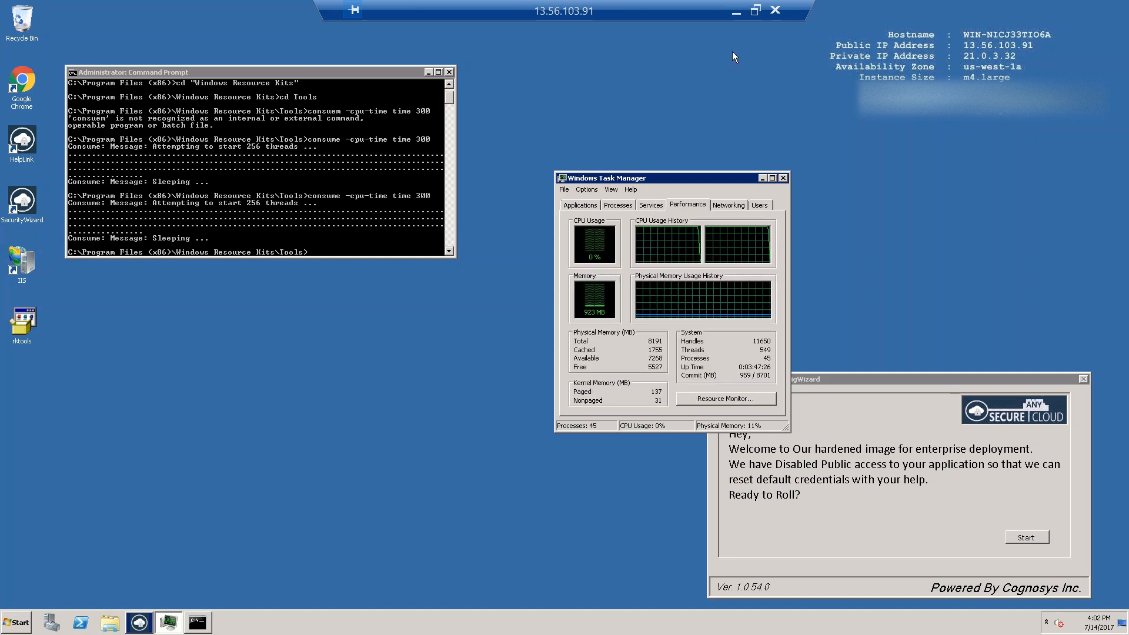
Minimize the remote desktop and show Xshell's autoscaling log session
left_click(736, 13)
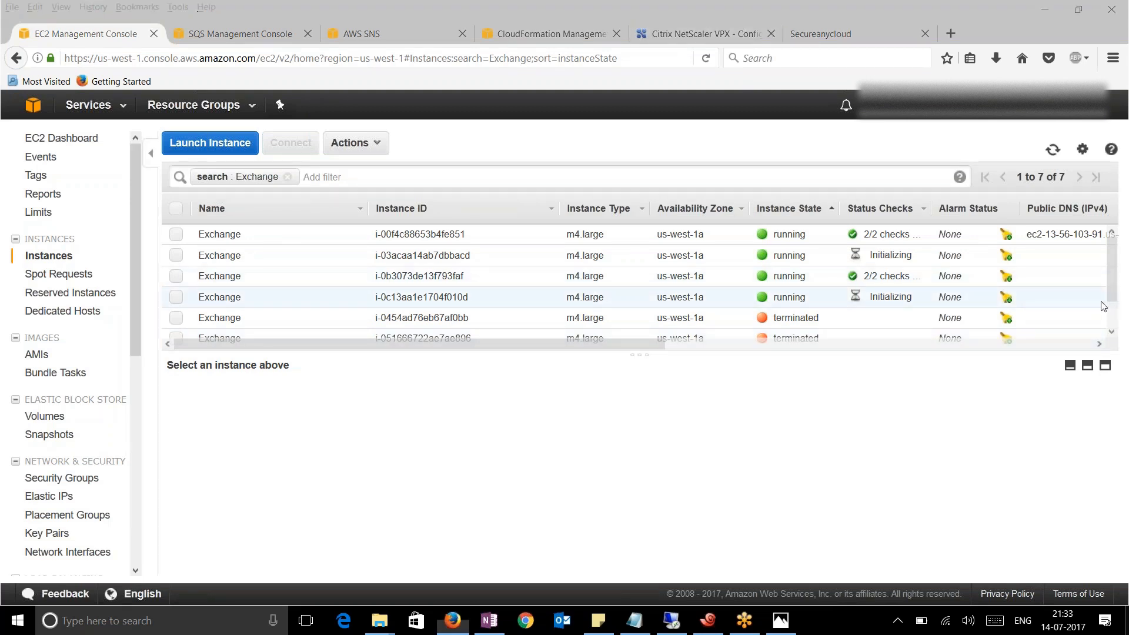
left_click(683, 619)
left_click(158, 112)
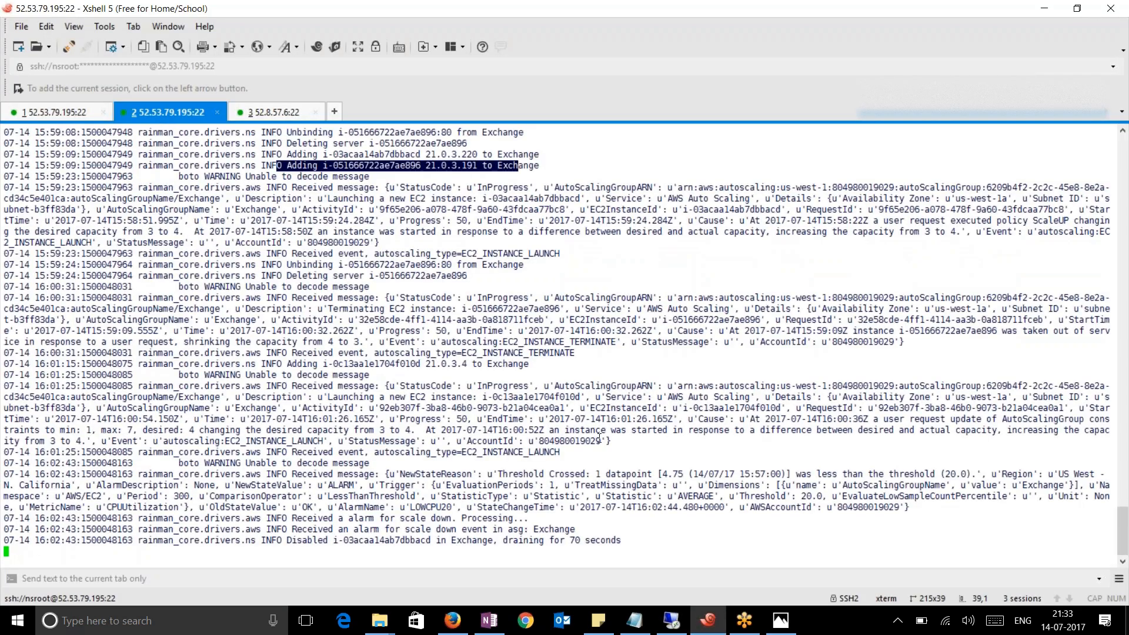
scroll(578, 478, "up", 3)
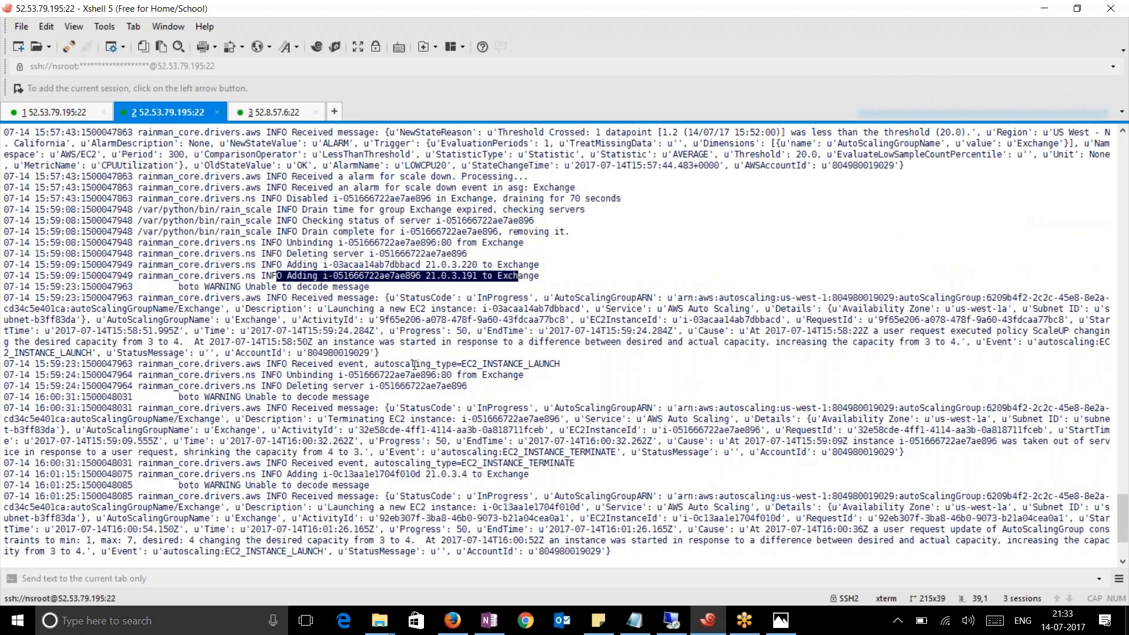
left_click_drag(276, 273, 384, 298)
left_click(374, 274)
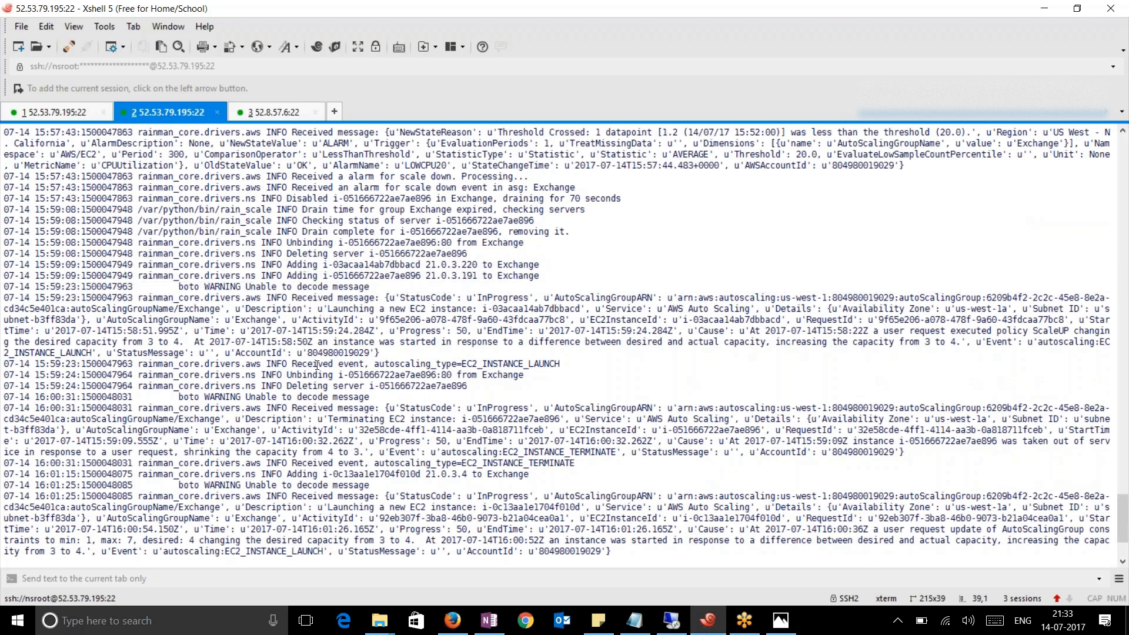
left_click_drag(316, 365, 411, 375)
left_click_drag(328, 474, 371, 474)
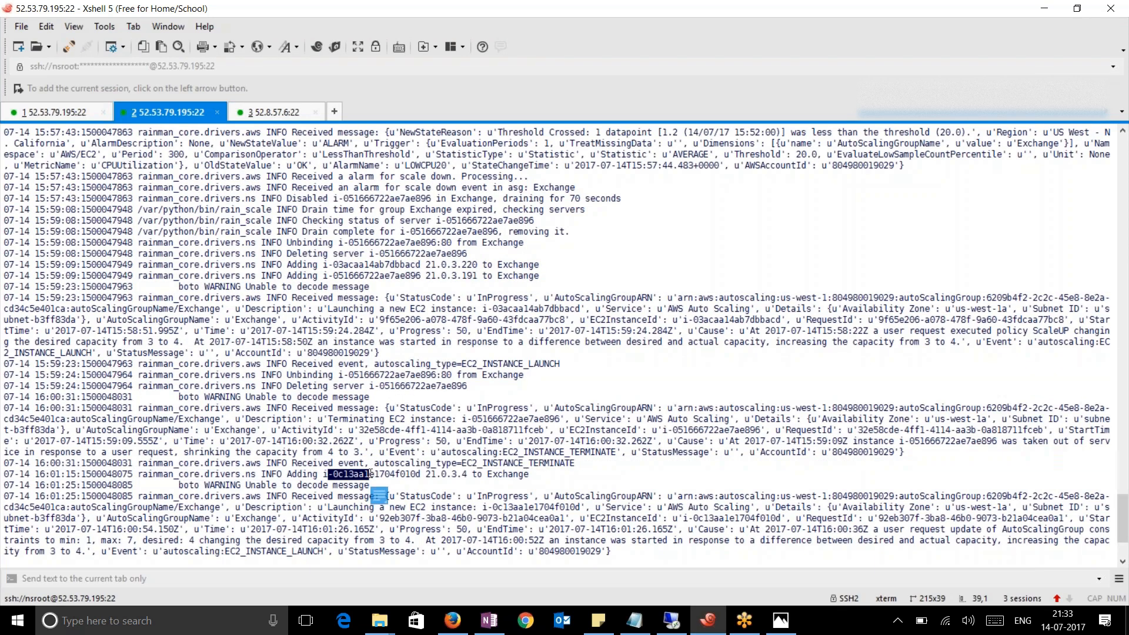
left_click_drag(528, 474, 353, 474)
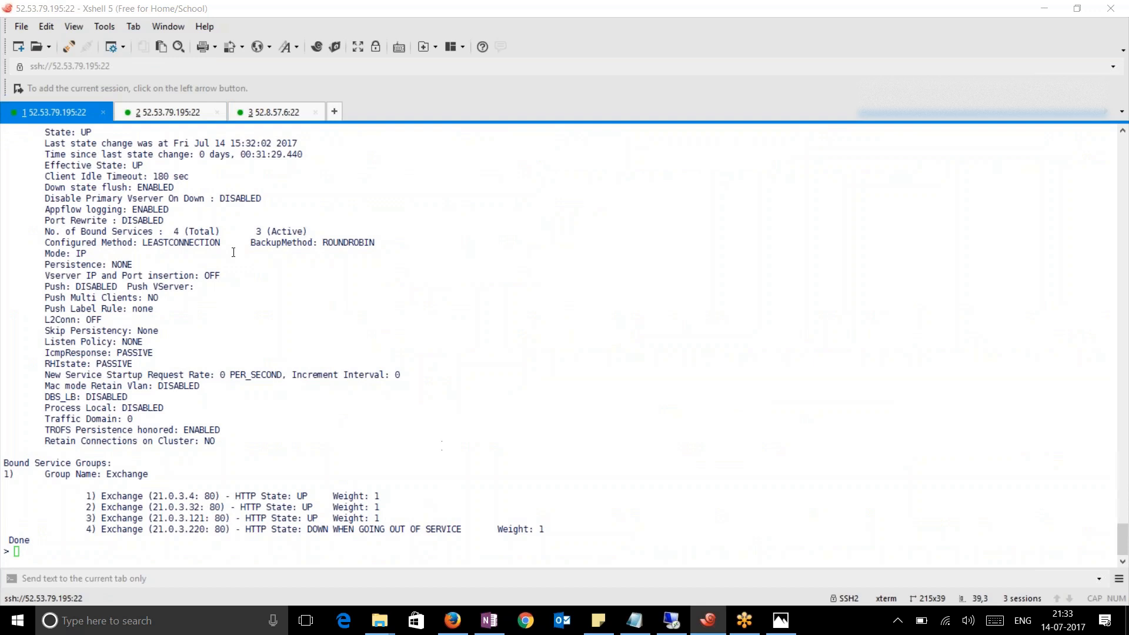
left_click(171, 112)
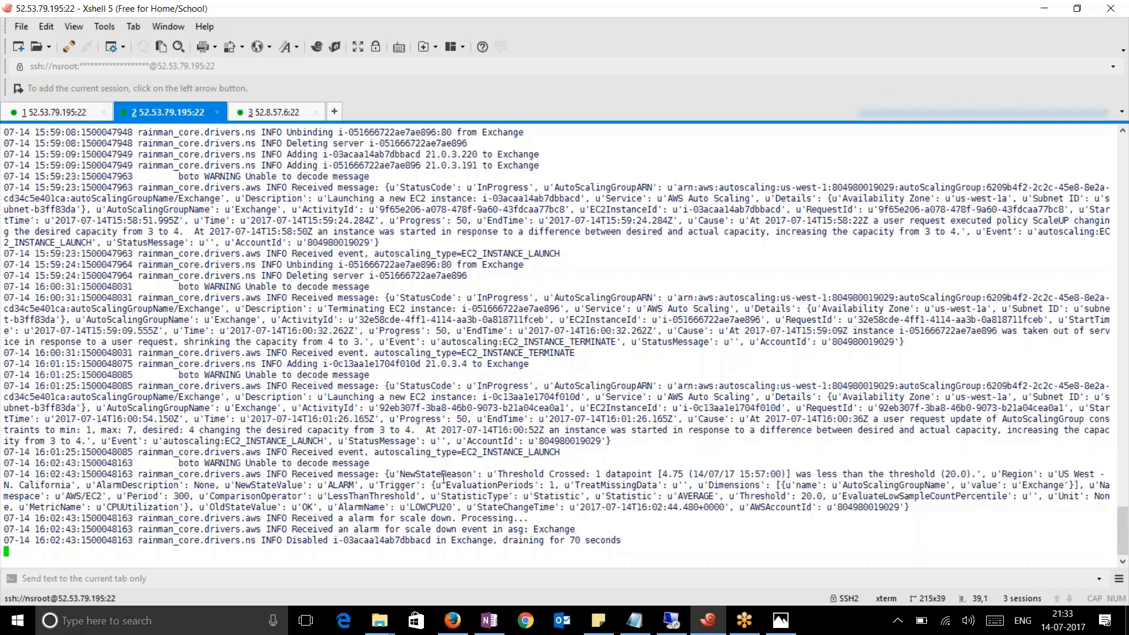
left_click_drag(278, 472, 981, 498)
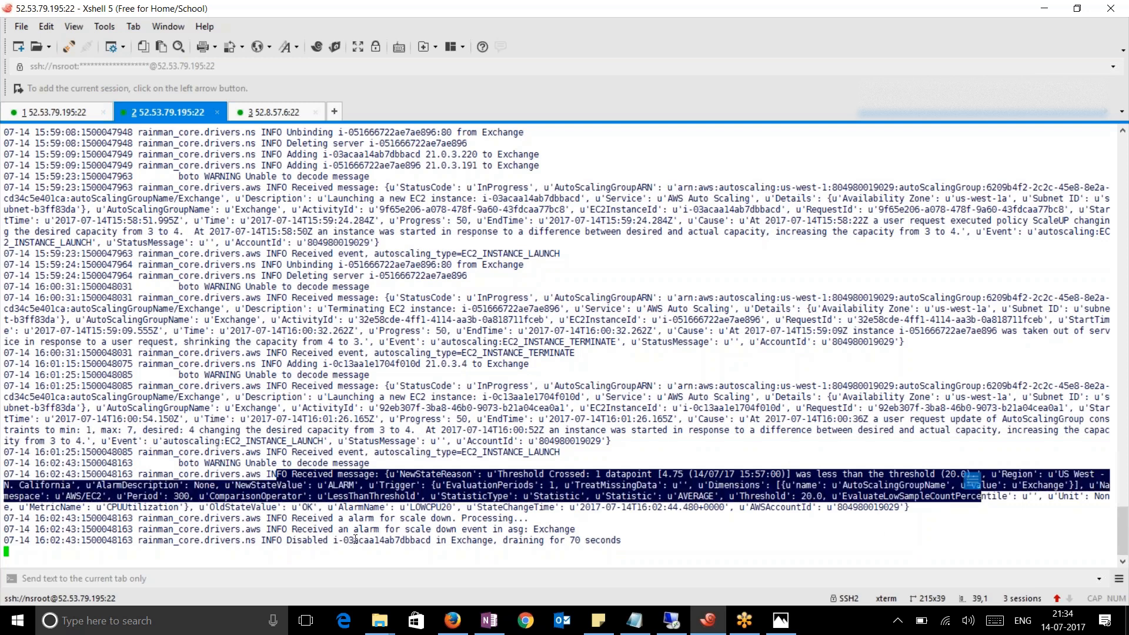
left_click_drag(288, 519, 518, 529)
left_click_drag(627, 541, 384, 539)
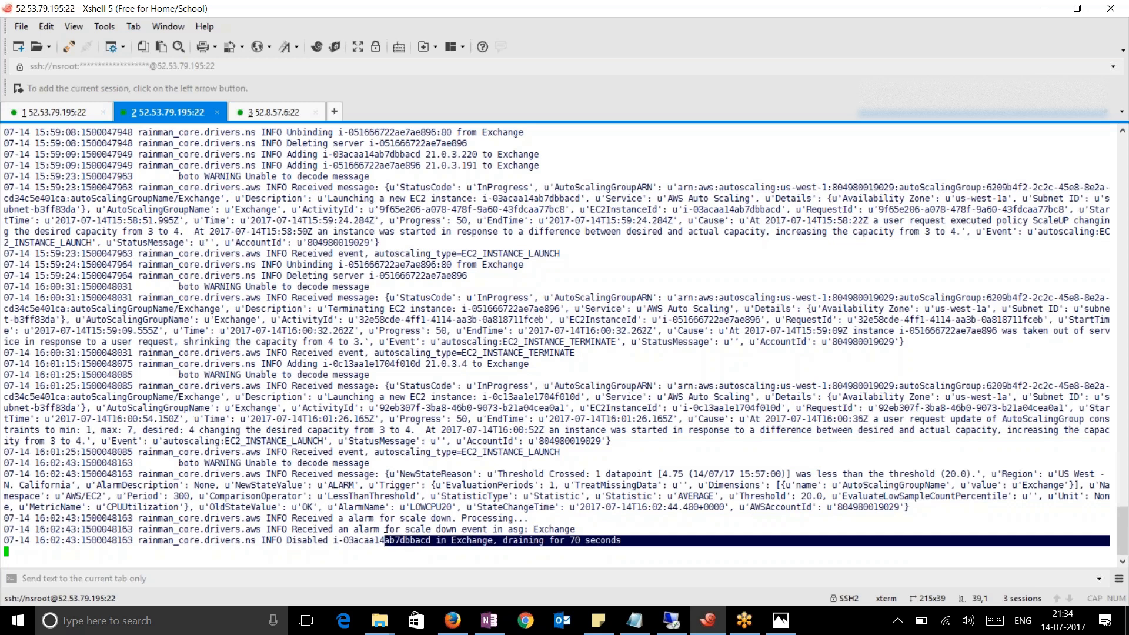
left_click_drag(364, 474, 584, 474)
left_click(58, 113)
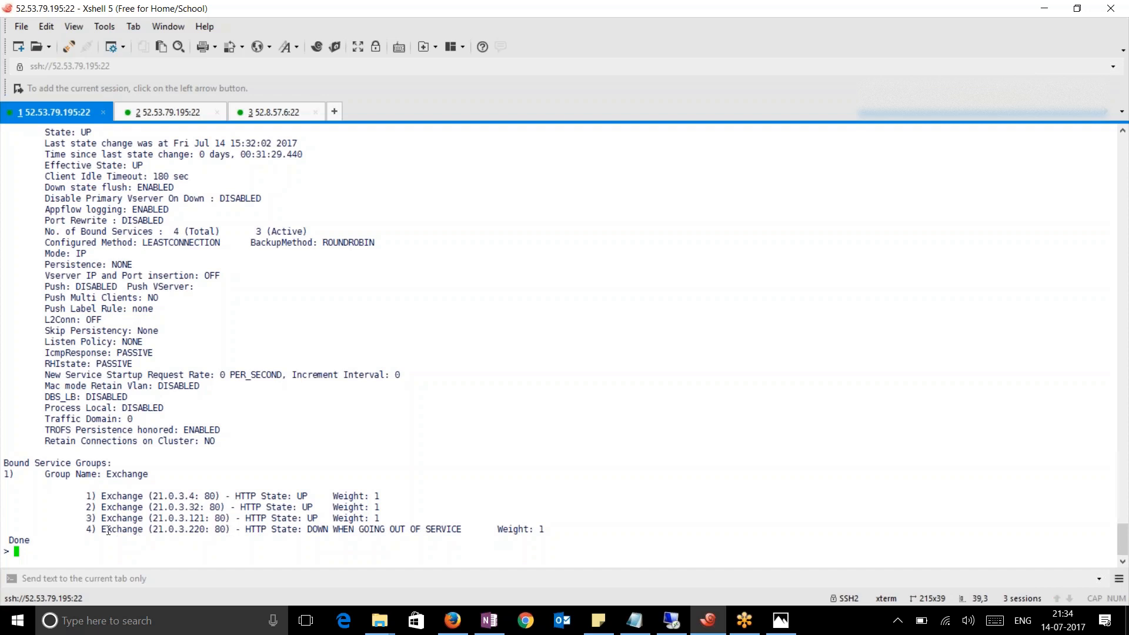
left_click_drag(110, 531, 461, 533)
left_click(455, 531)
left_click(143, 117)
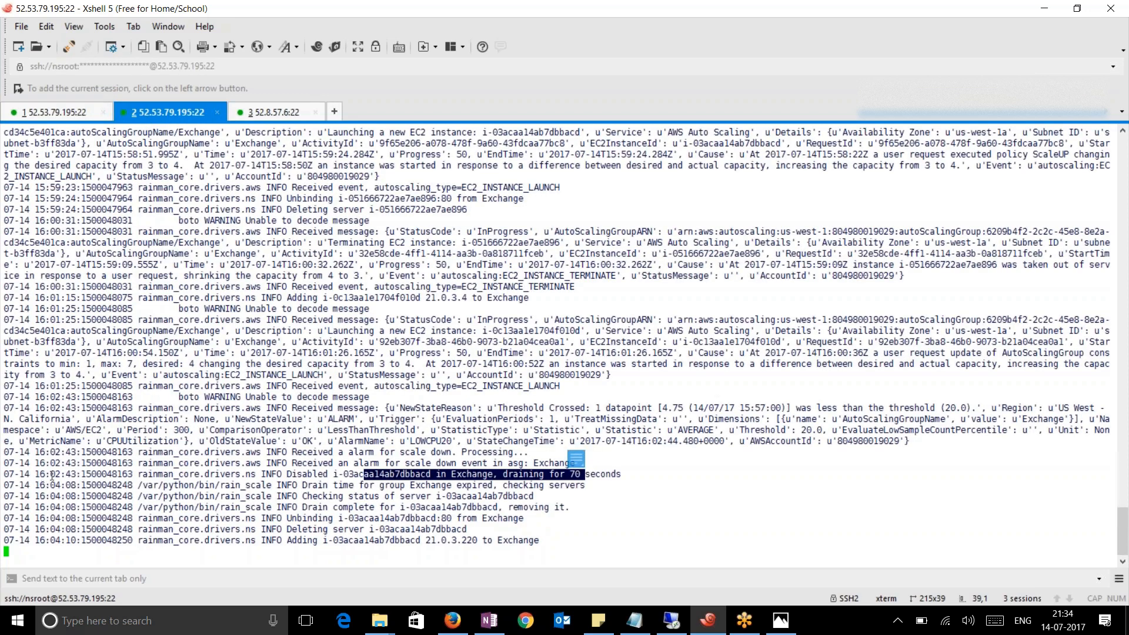
Highlight the drain-expired, removal and 21.0.3.220 re-add lines in the autoscaling log
left_click_drag(39, 474, 532, 488)
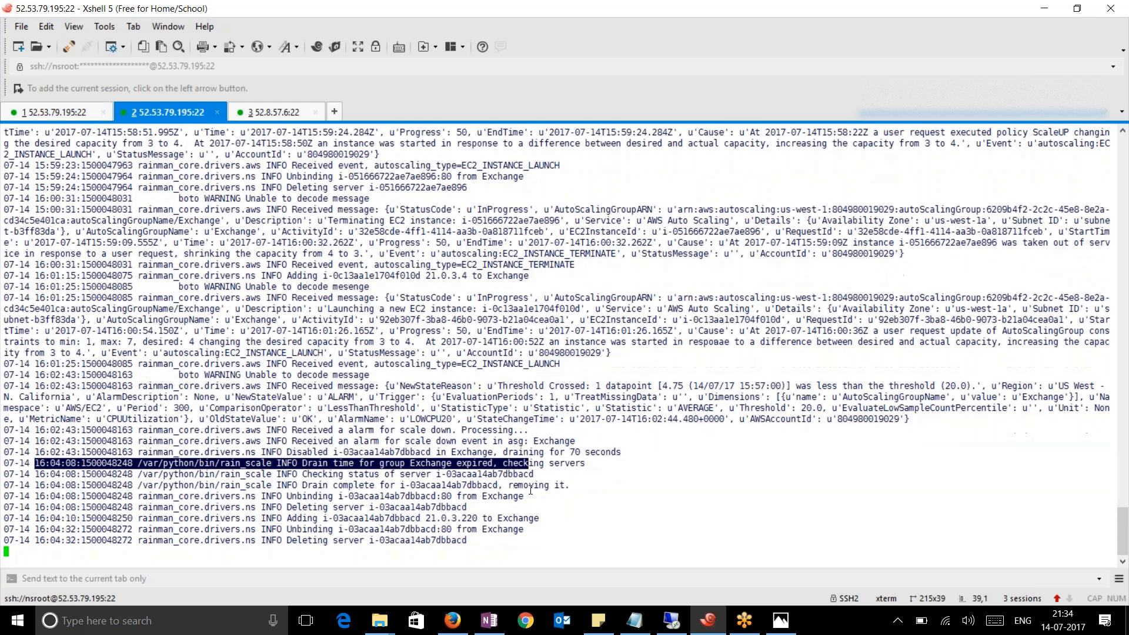
left_click_drag(314, 475, 549, 486)
left_click_drag(480, 517, 358, 490)
left_click(359, 501)
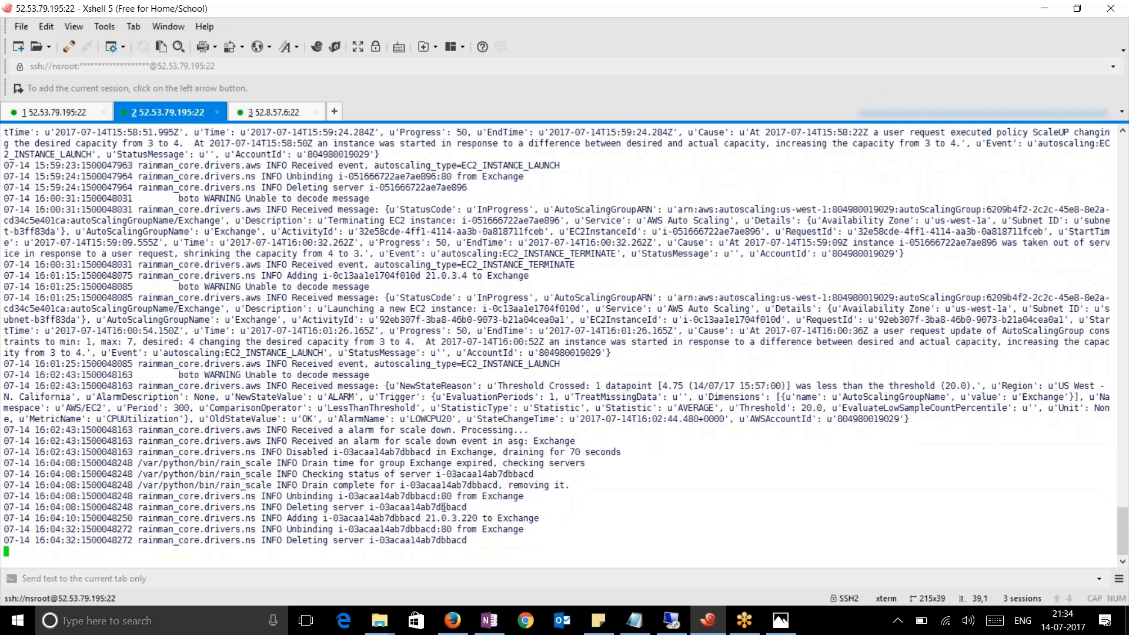
Note the deleted server's id, then recall 'sh lb vserver' in the first session
left_click_drag(477, 503, 405, 507)
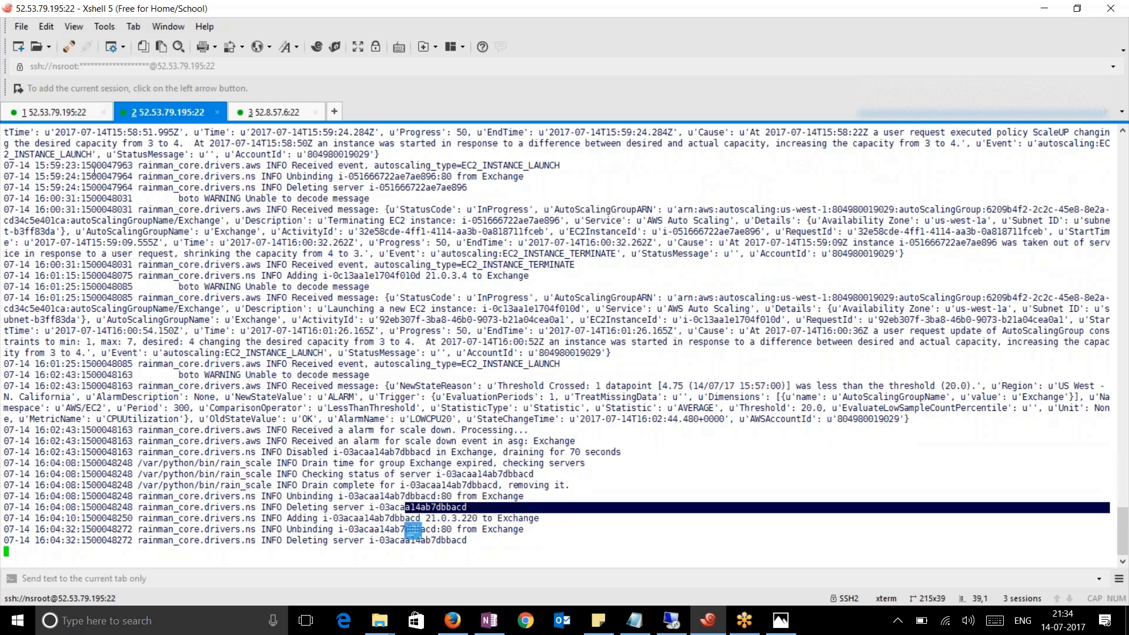
left_click(57, 110)
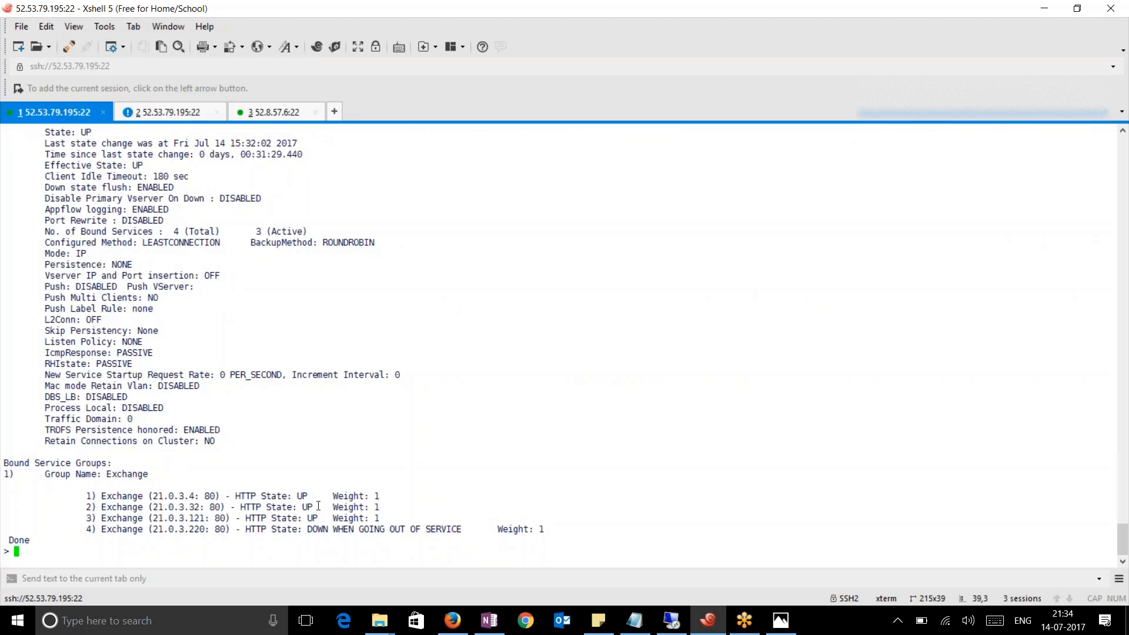
key("Up")
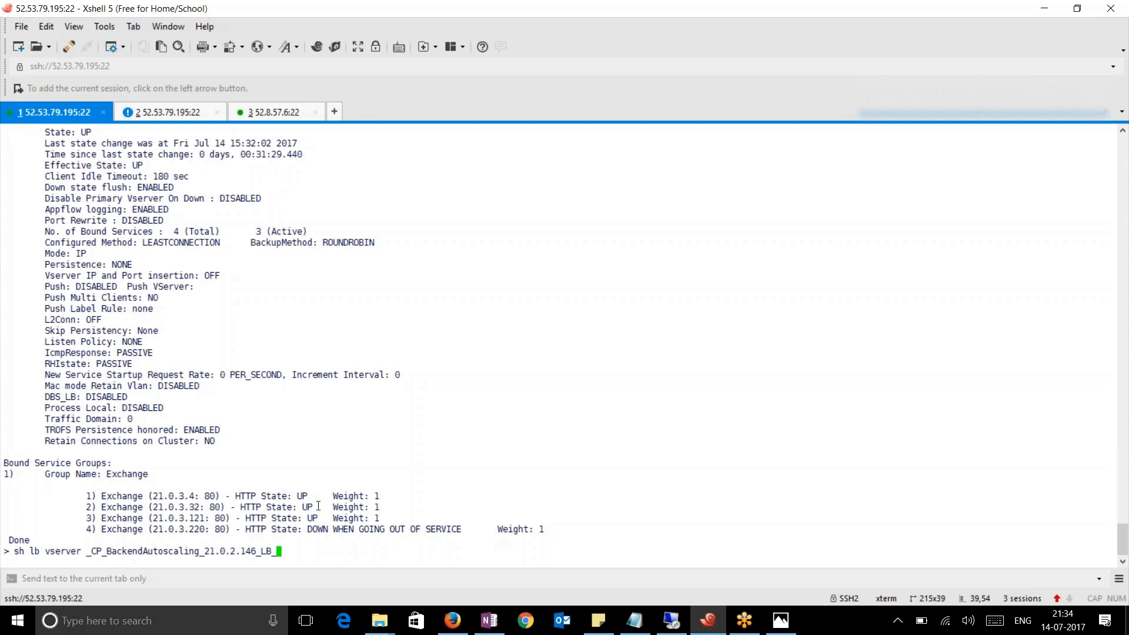
Rerun 'sh lb vserver' and highlight the three remaining Exchange members
key("Return")
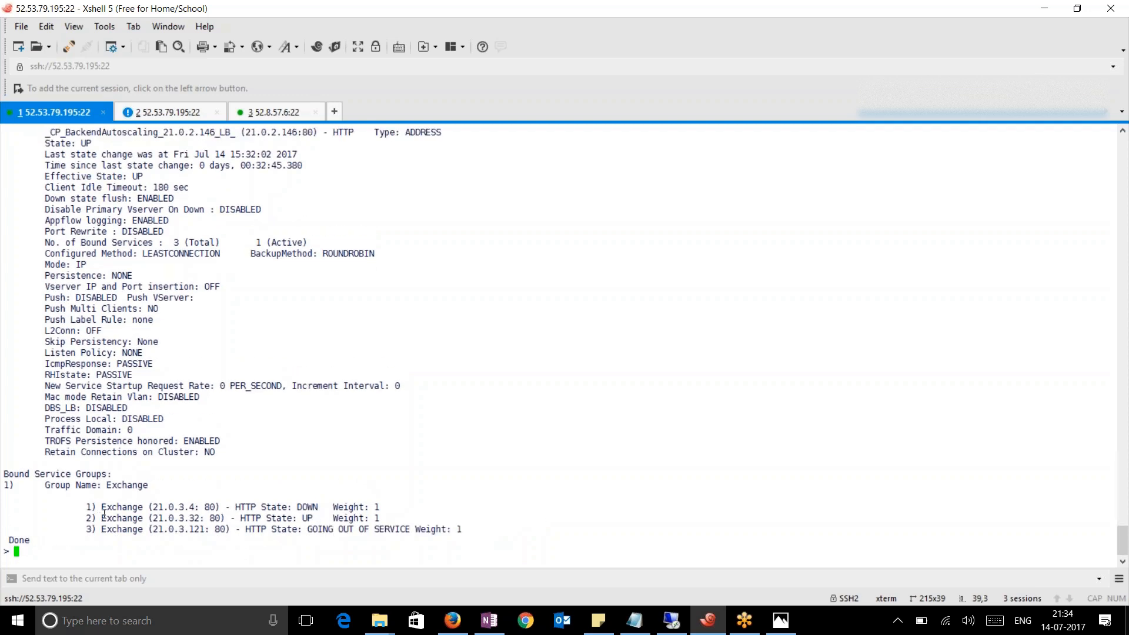
left_click_drag(103, 506, 469, 525)
left_click(353, 547)
left_click_drag(158, 529, 306, 518)
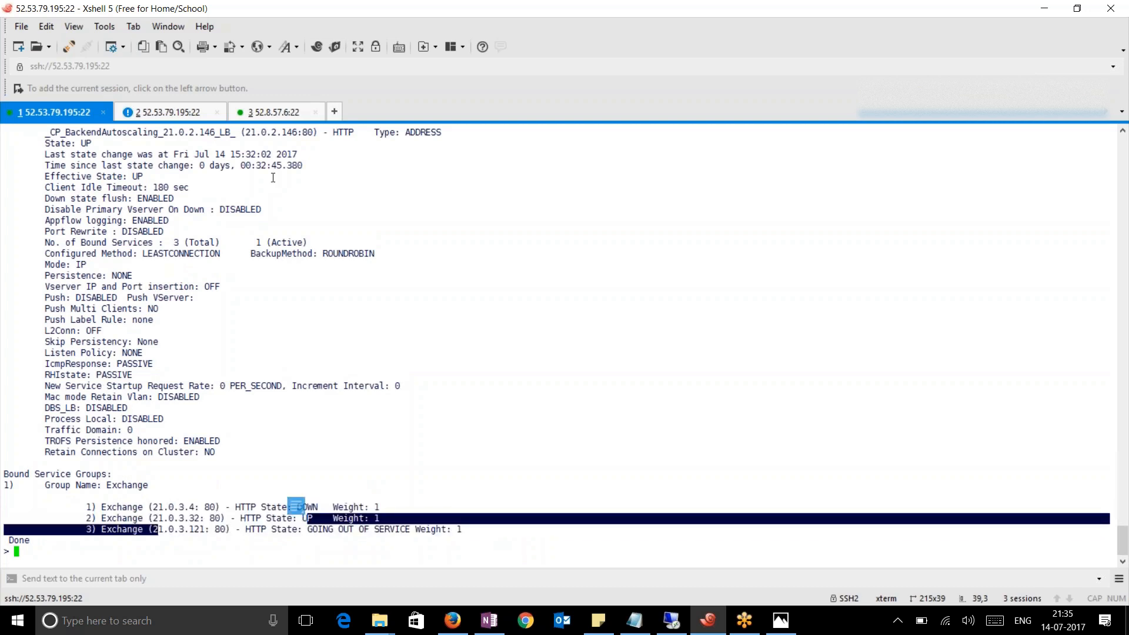
Review the EC2 instance termination and 'draining for 70 seconds' messages in the autoscaling log
left_click(175, 115)
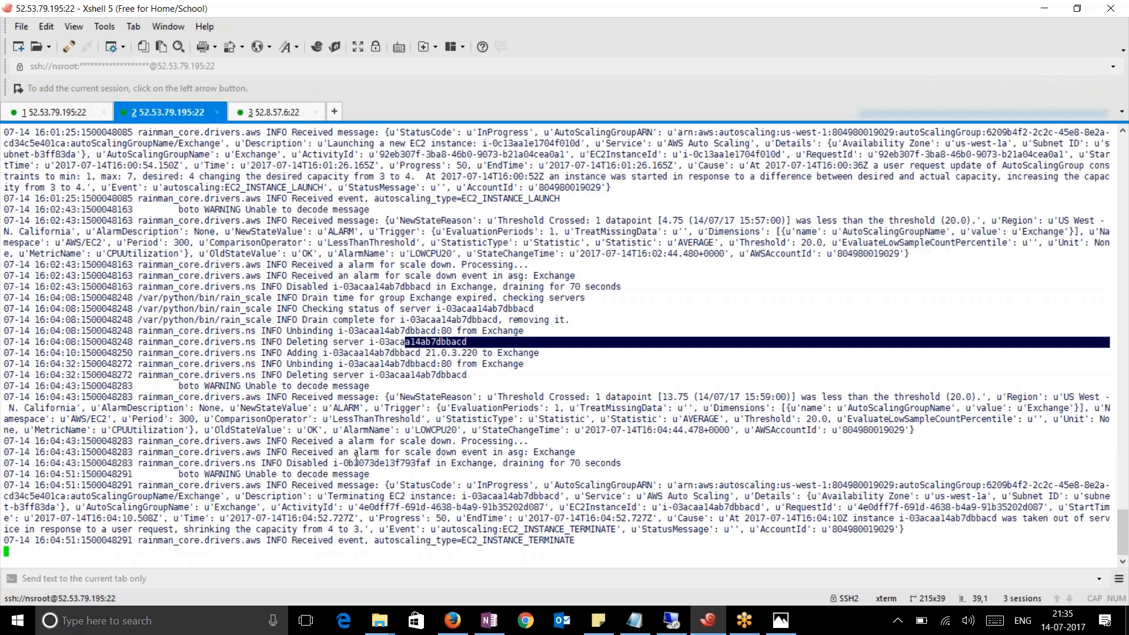
left_click(582, 542)
left_click_drag(581, 542, 6, 487)
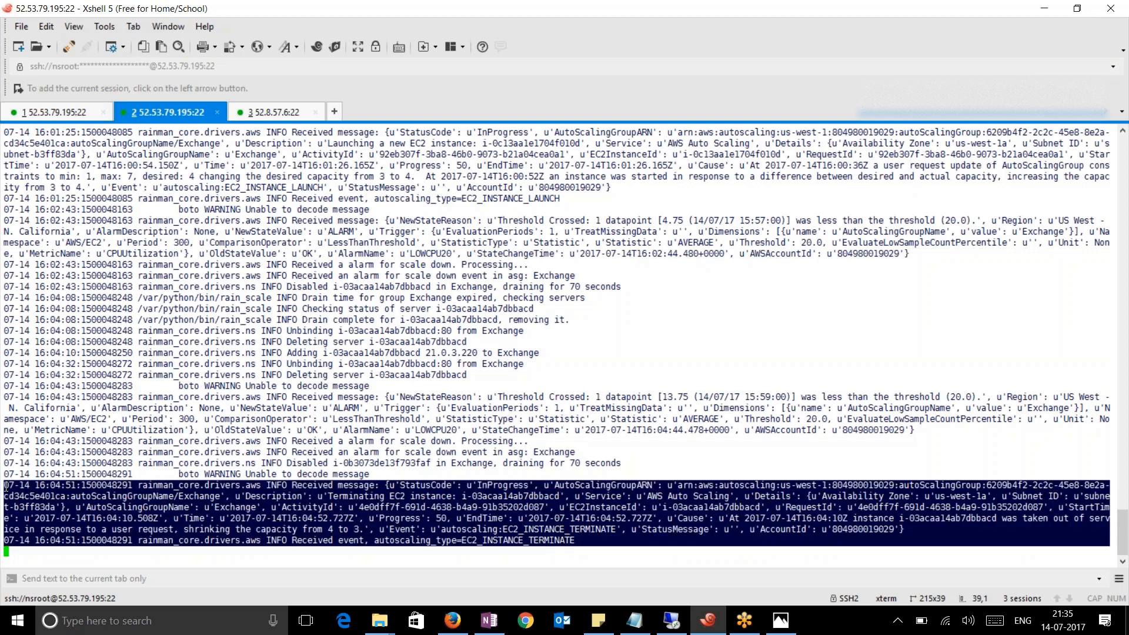
left_click(495, 516)
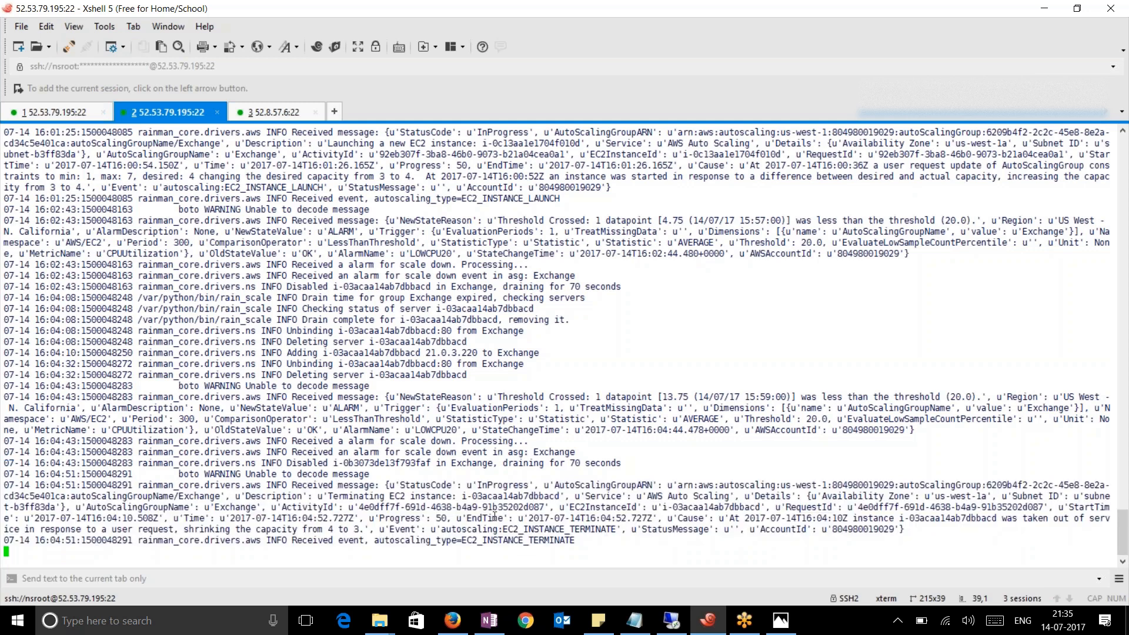
left_click_drag(638, 463, 488, 463)
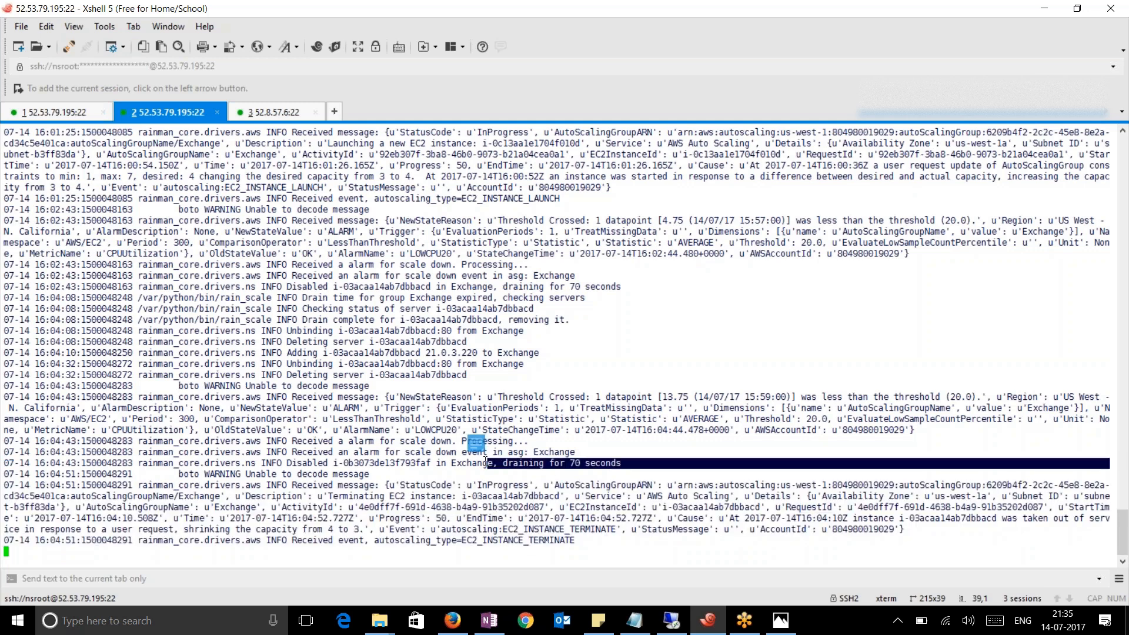
Run 'stat lb vserver' on the autoscaling vserver and highlight the active 21.0.3.32 row
left_click(40, 112)
type("stat lb vserver _C")
key("Tab")
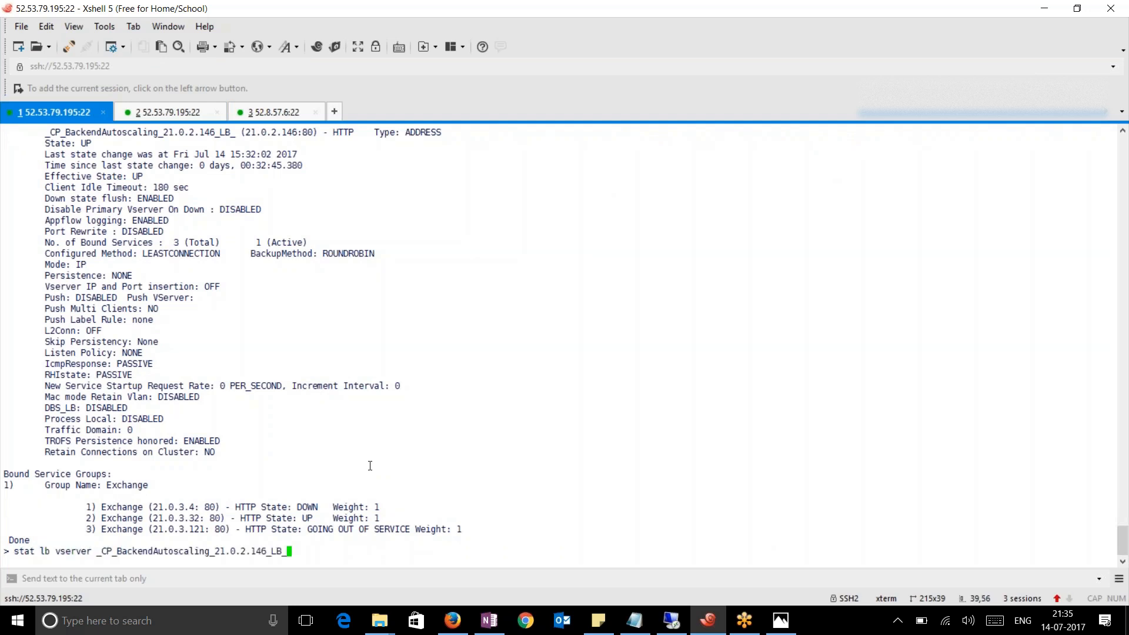
key("Return")
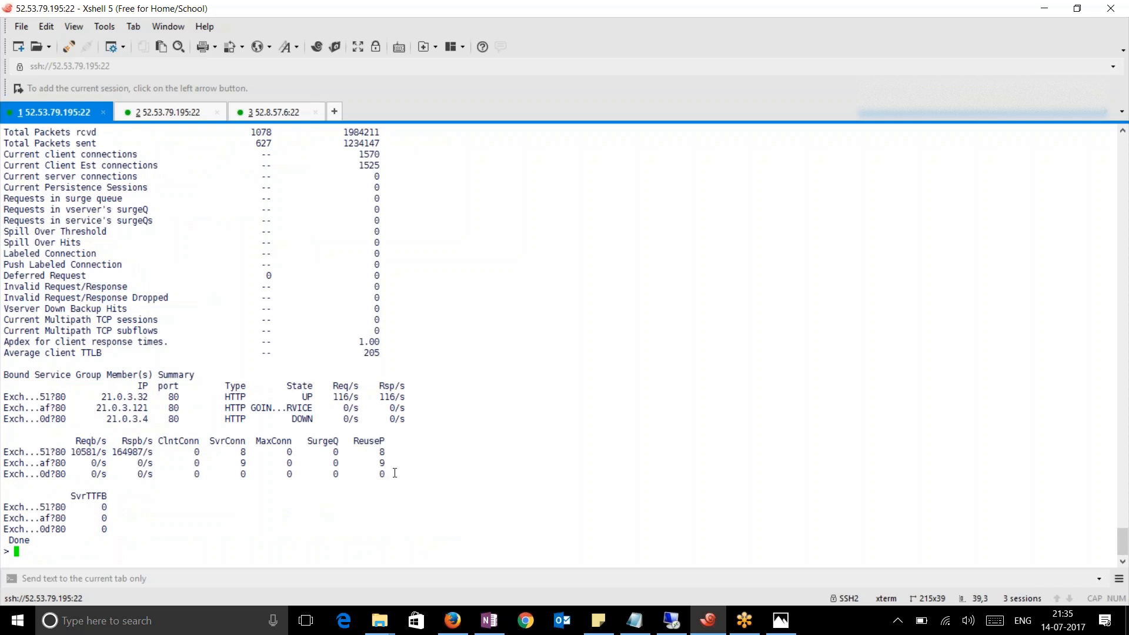
left_click_drag(396, 404, 243, 399)
left_click_drag(409, 406, 6, 407)
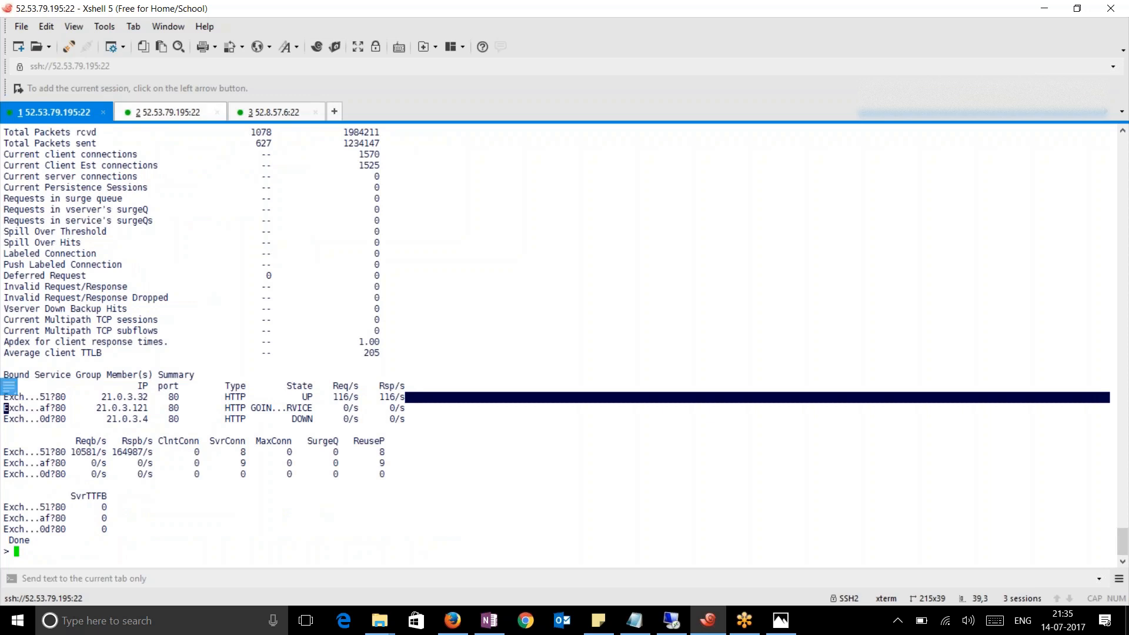
Add blank lines below the autoscaling log and bring the AWS console forward
left_click(174, 112)
left_click(574, 541)
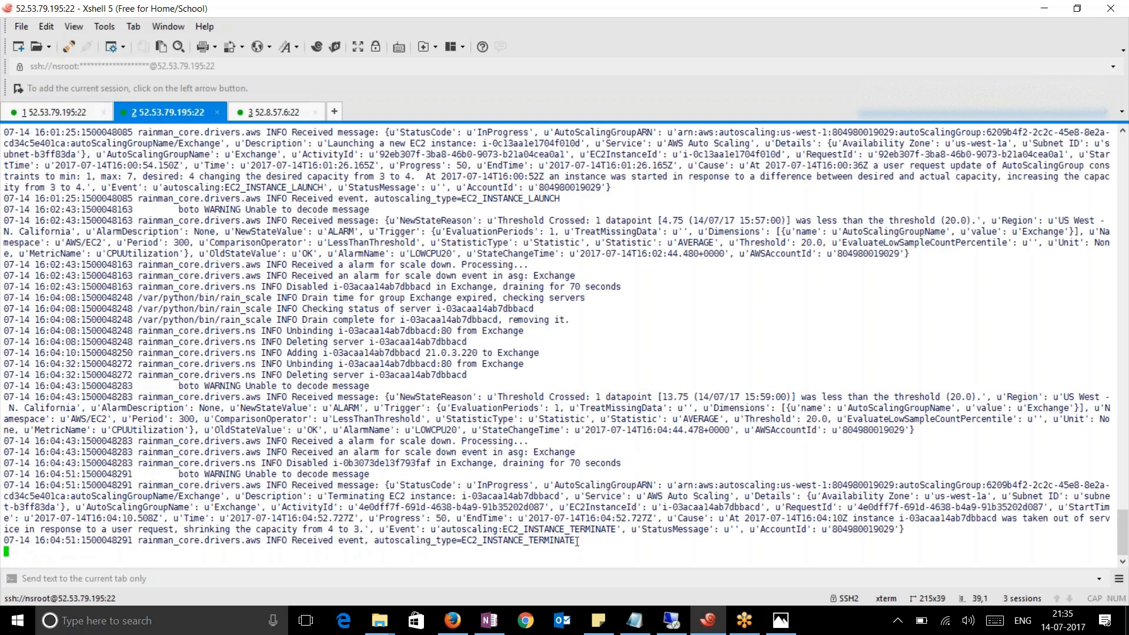
key("Return")
key("Return")
key("Return")
key("Return")
key("Return")
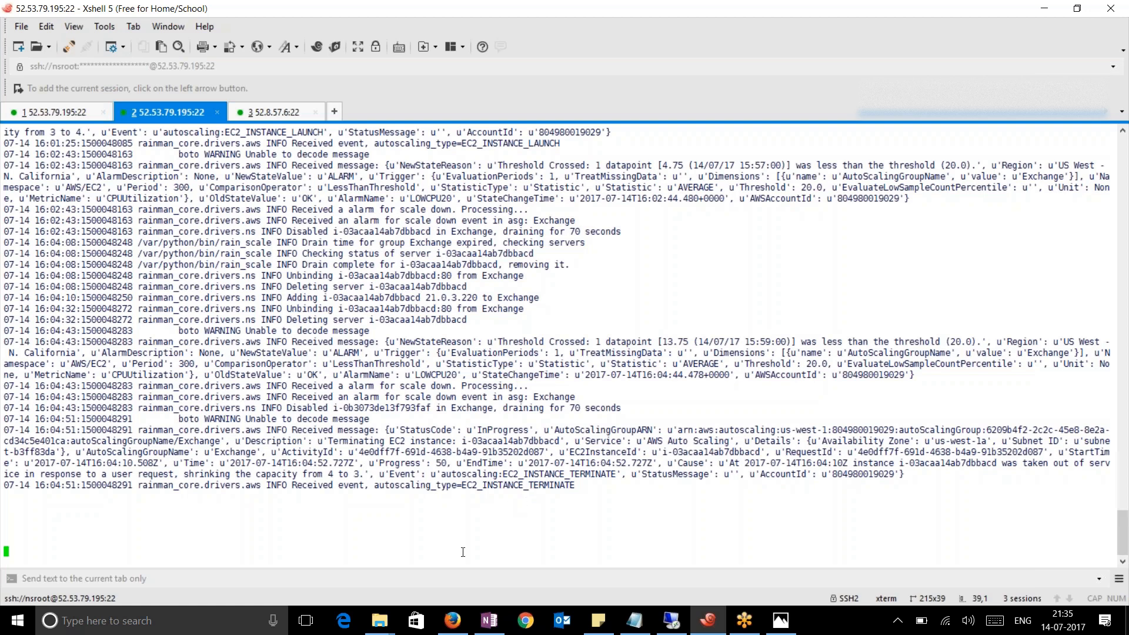
left_click(453, 620)
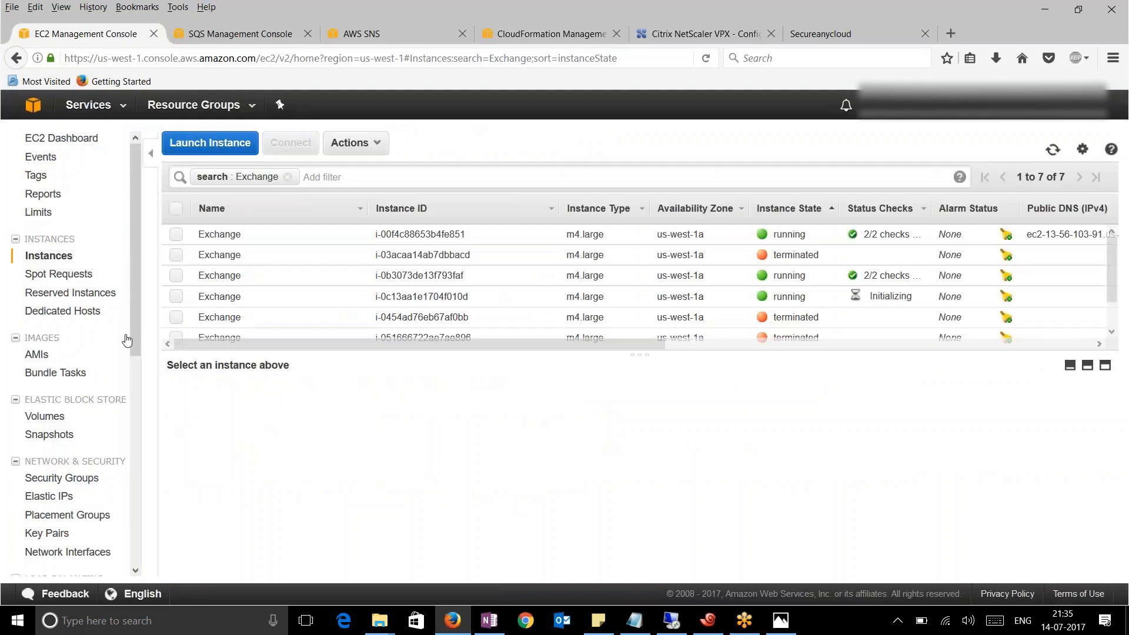
Show the scaling policies of the Exchange Auto Scaling group
scroll(116, 406, "down", 3)
scroll(116, 406, "down", 2)
left_click(70, 440)
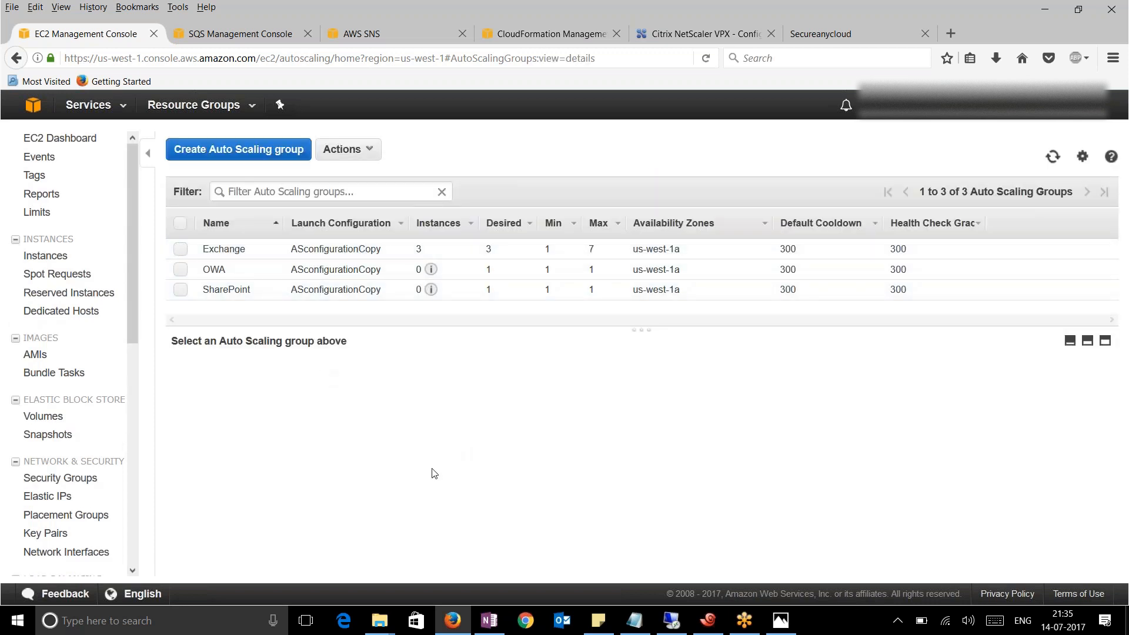
left_click(182, 250)
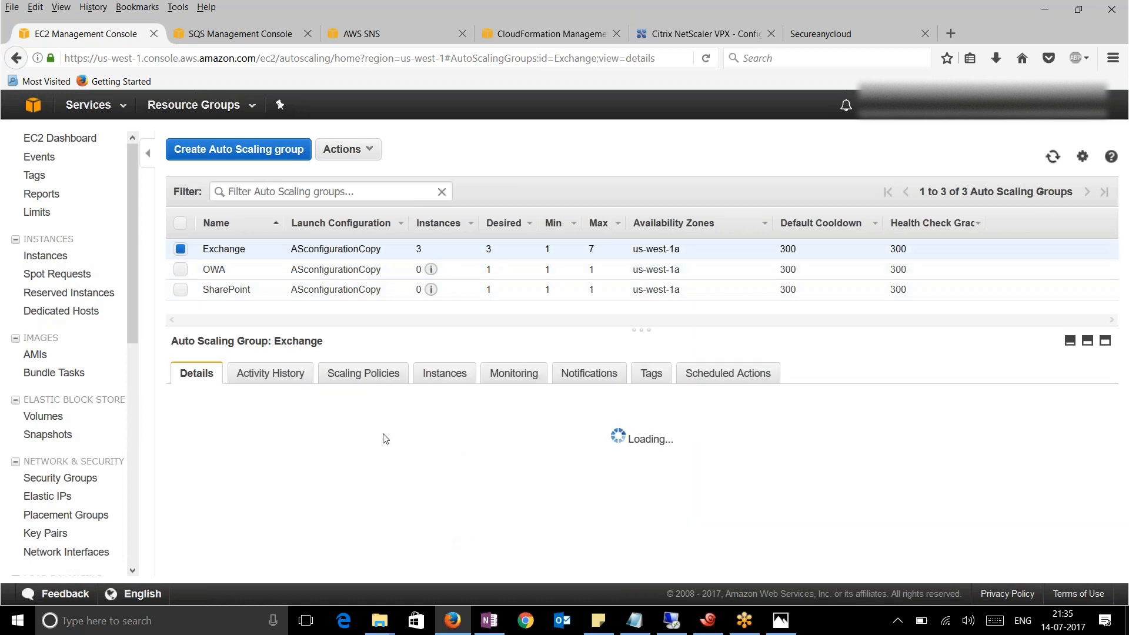
left_click(365, 376)
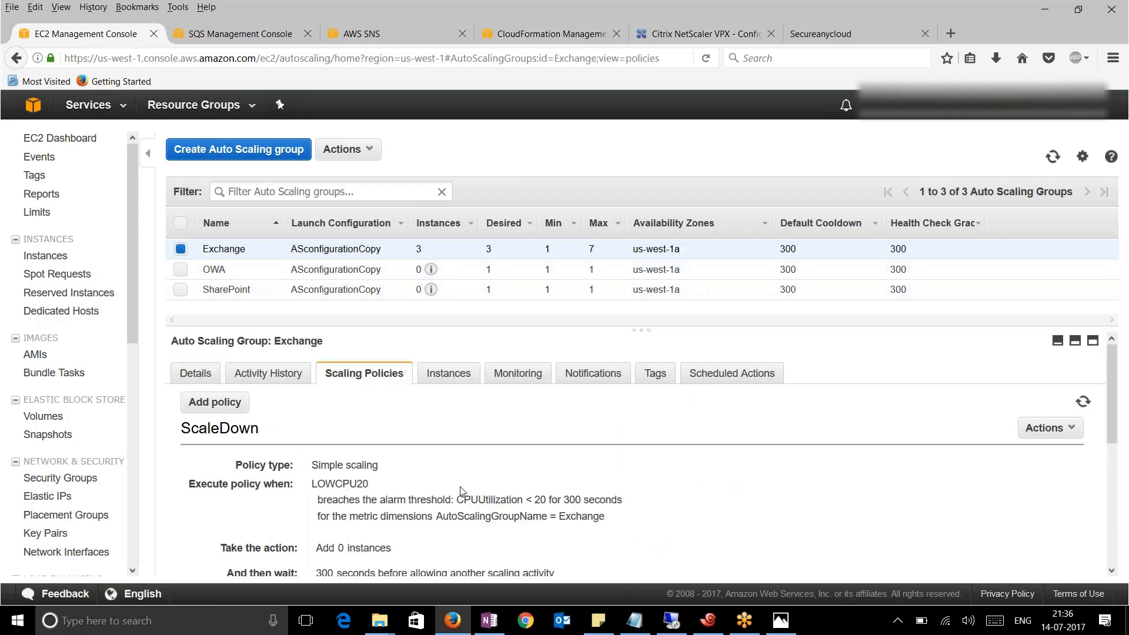
Review the ScaleDown policy's low CPU condition, then return to Xshell
scroll(463, 491, "down", 3)
scroll(463, 492, "down", 2)
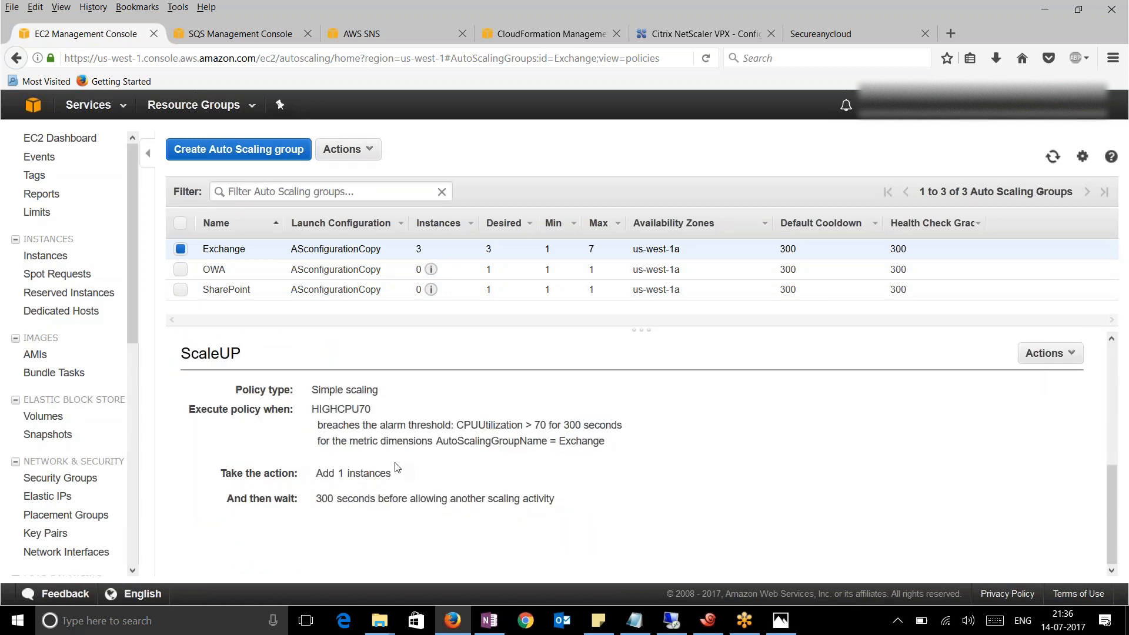
scroll(423, 476, "up", 5)
left_click_drag(312, 445, 540, 462)
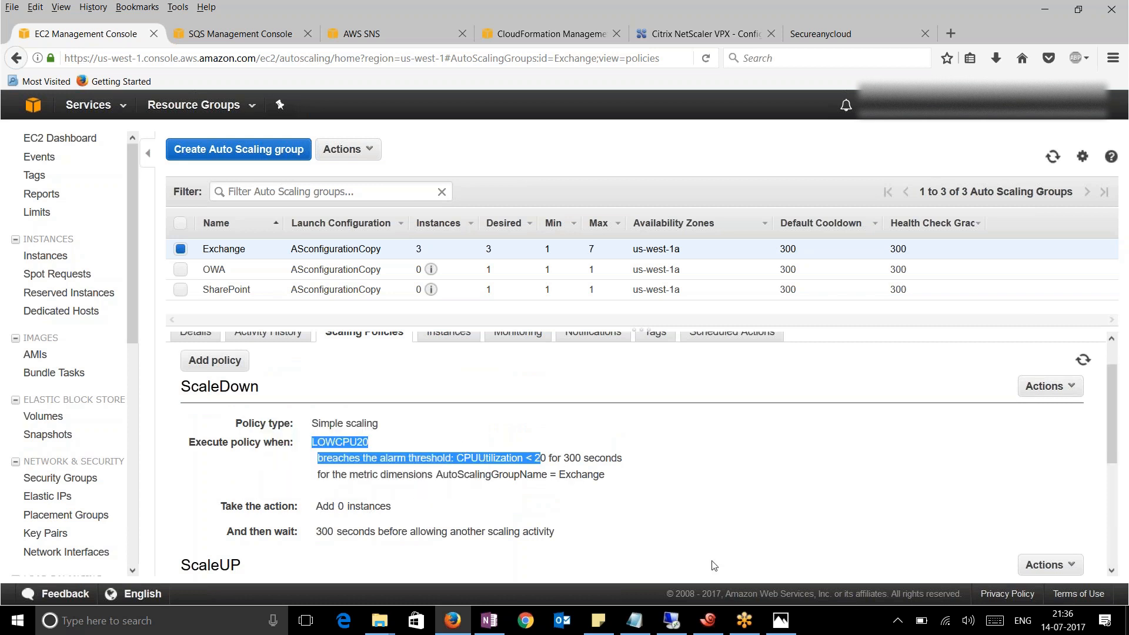
left_click(708, 621)
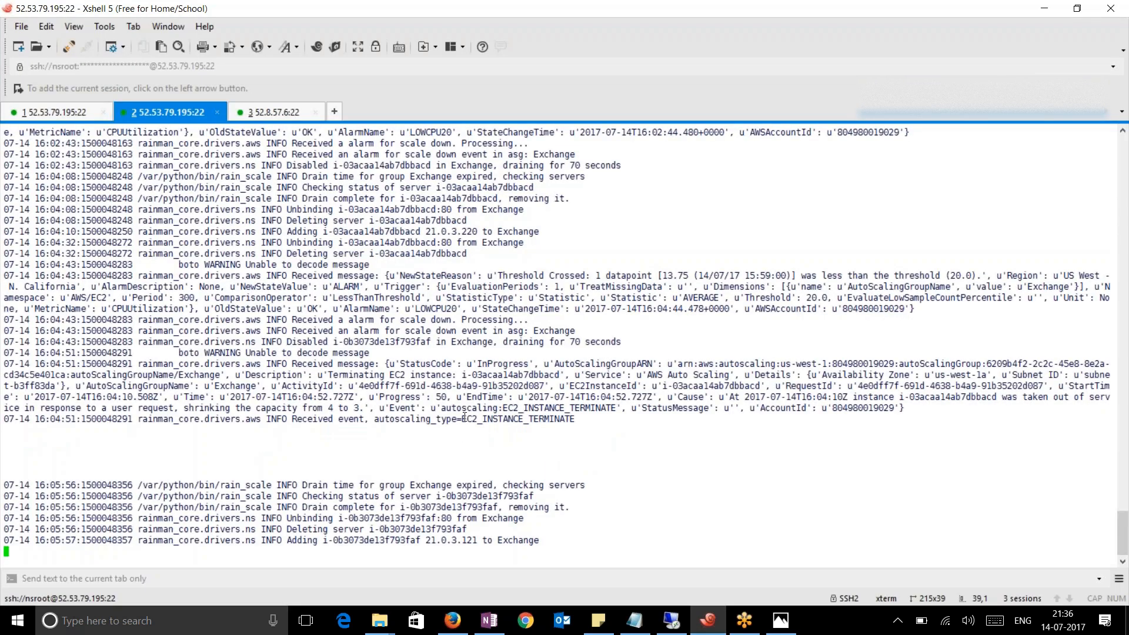
Select the CPU alarm and scale-down alarm lines in the autoscaling log
left_click_drag(352, 361, 503, 331)
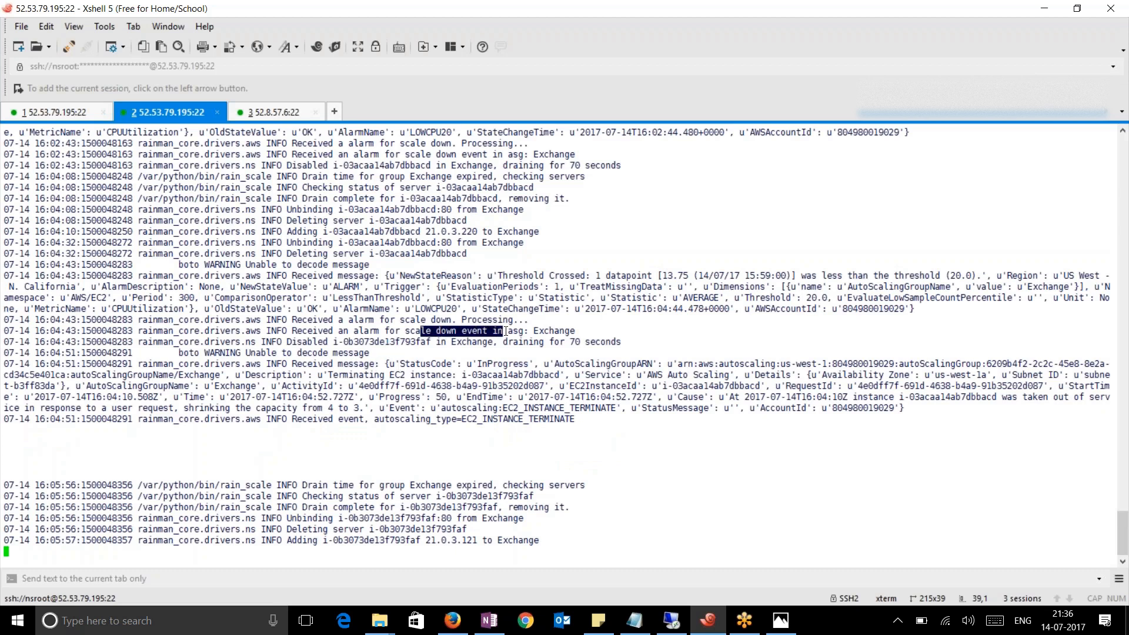
left_click_drag(400, 276, 458, 331)
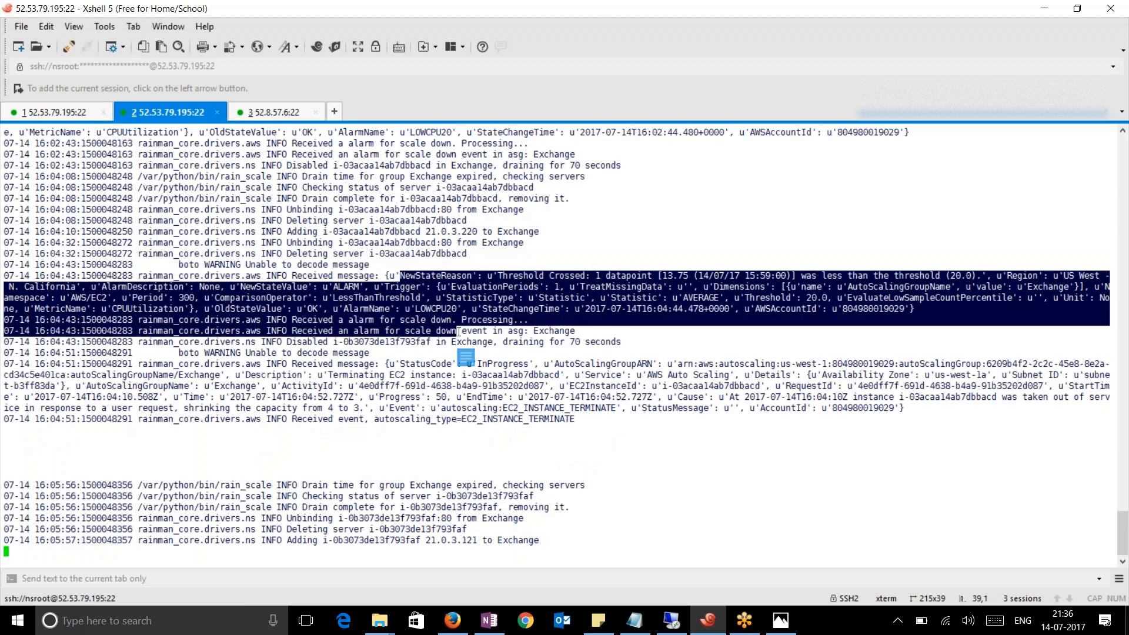
left_click(402, 510)
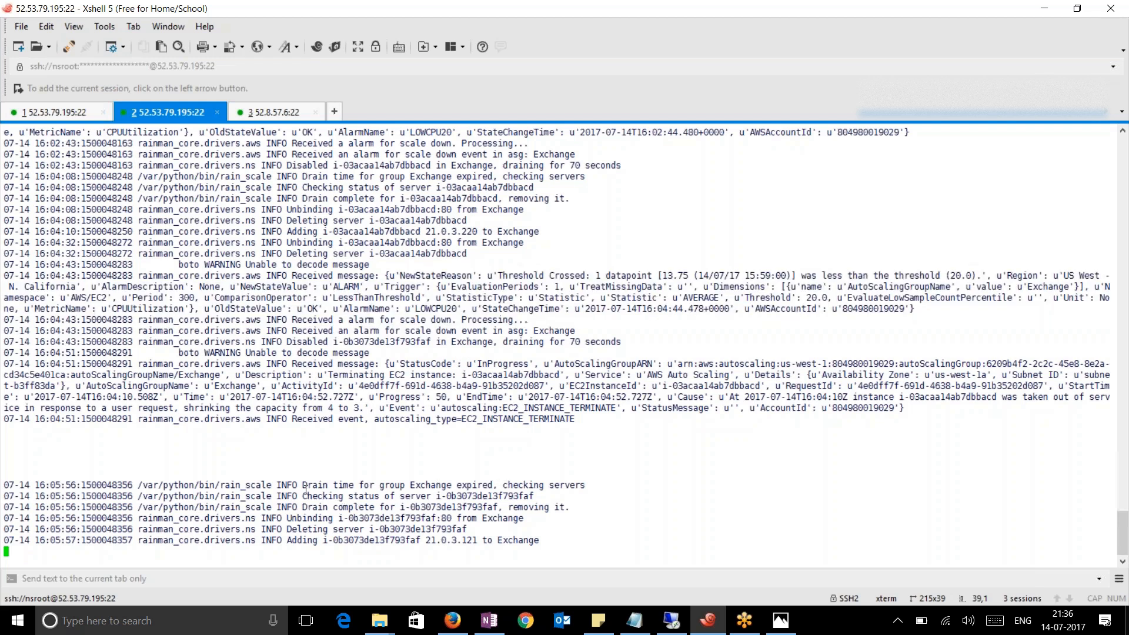
Review the Exchange drain, drain-complete and server deletion lines, then switch to the AWS console
left_click_drag(323, 485, 410, 485)
left_click_drag(327, 496, 568, 506)
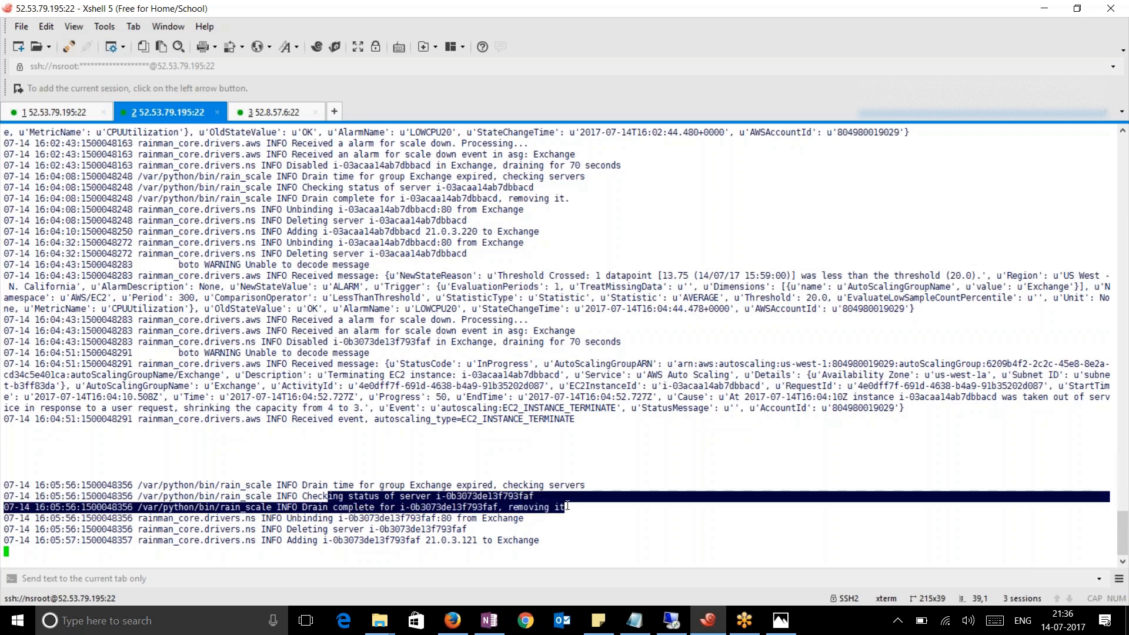
left_click_drag(361, 540, 475, 545)
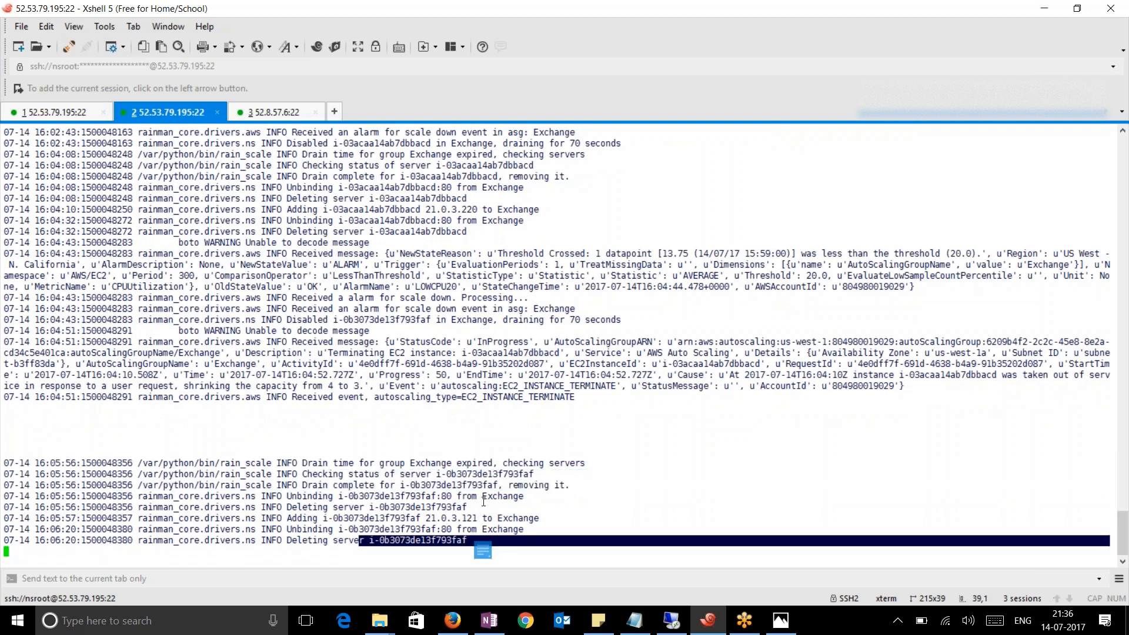
left_click(728, 102)
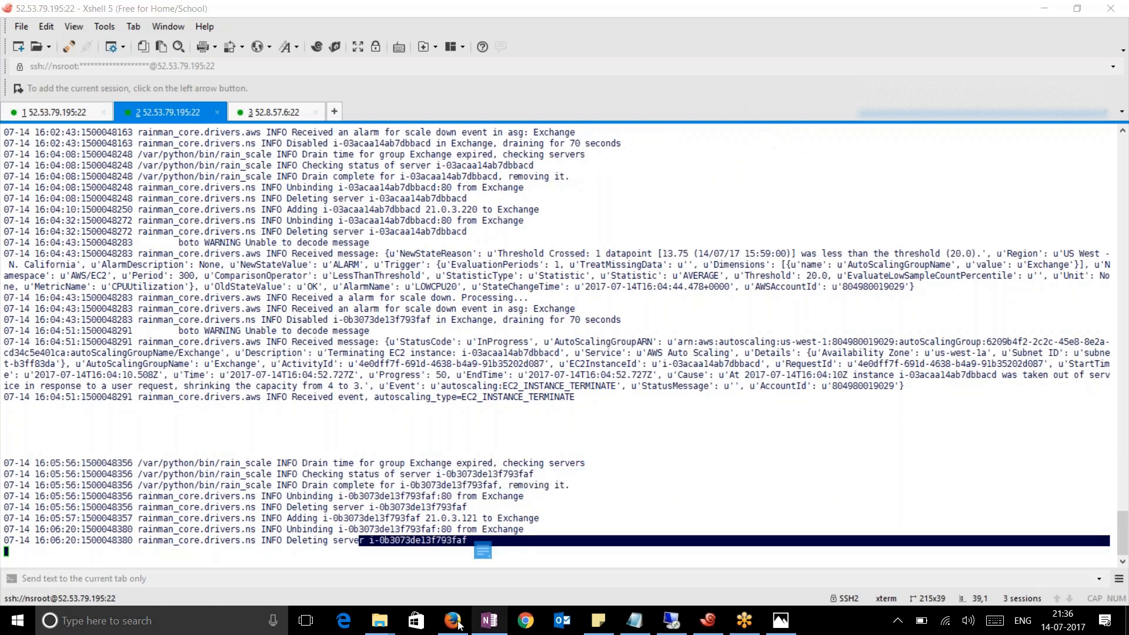
left_click(458, 623)
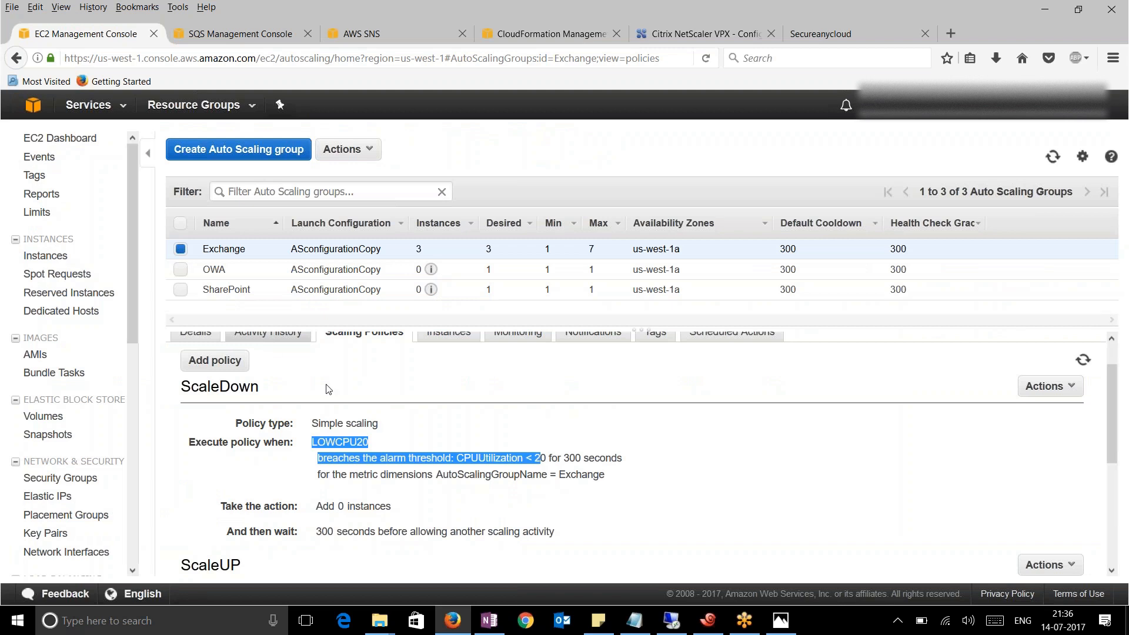
Check the Exchange group's Activity History for i-0b3073de13f793faf terminating, then return to Xshell
scroll(328, 389, "up", 1)
left_click(272, 374)
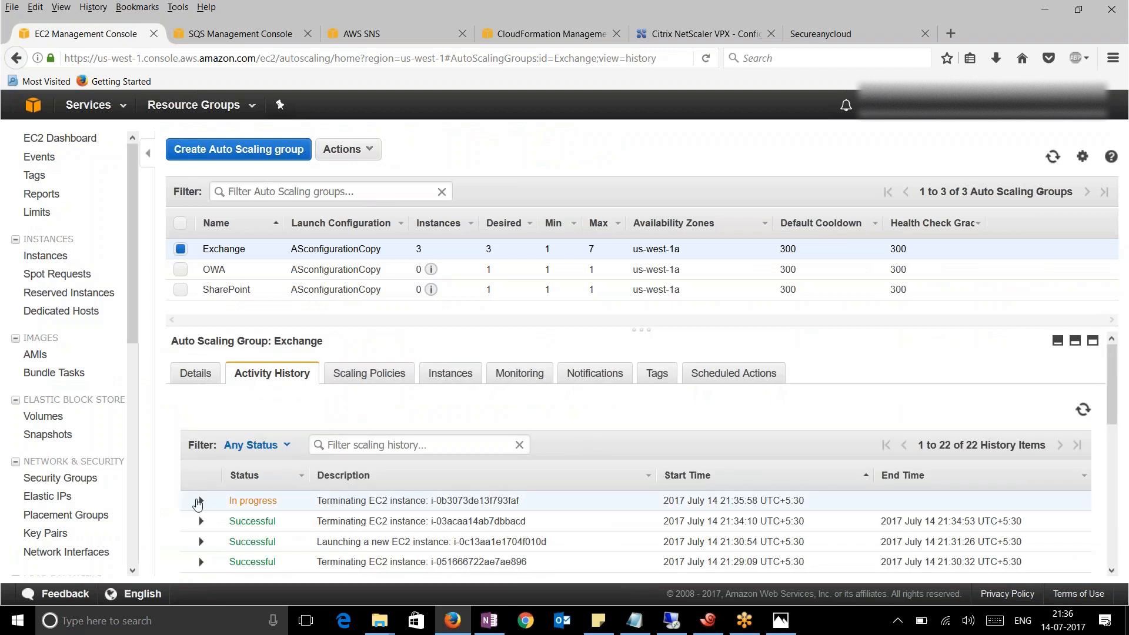
left_click(704, 625)
left_click(498, 479)
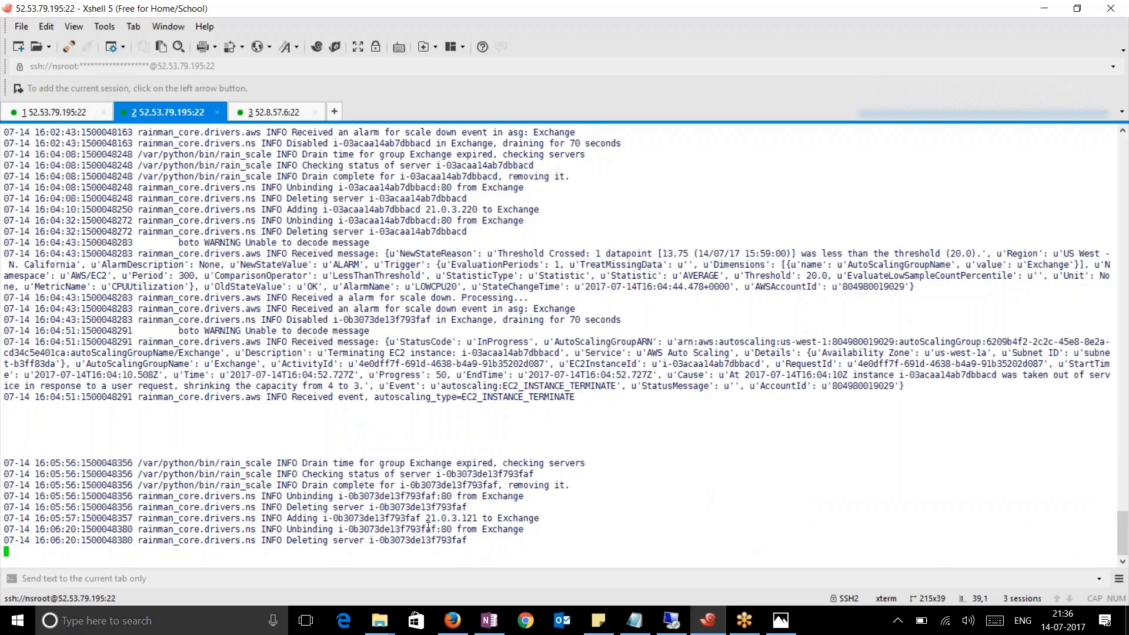
Select the termination event lines showing Exchange shrinking from 3 to 2, then switch to session 1
left_click_drag(439, 529, 395, 528)
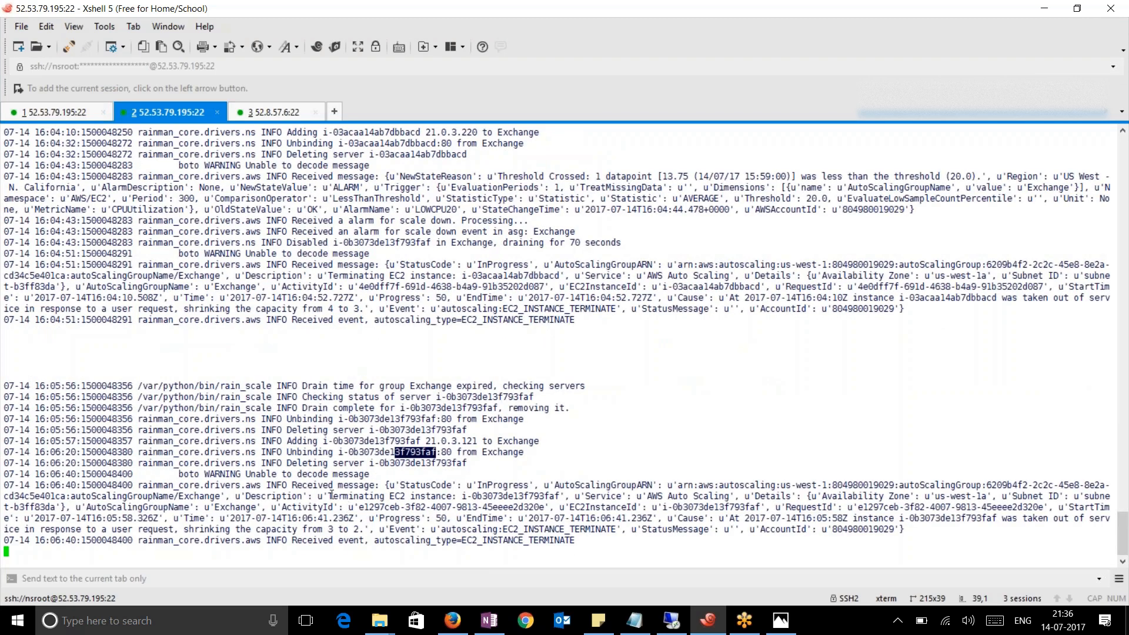
left_click_drag(580, 539, 45, 453)
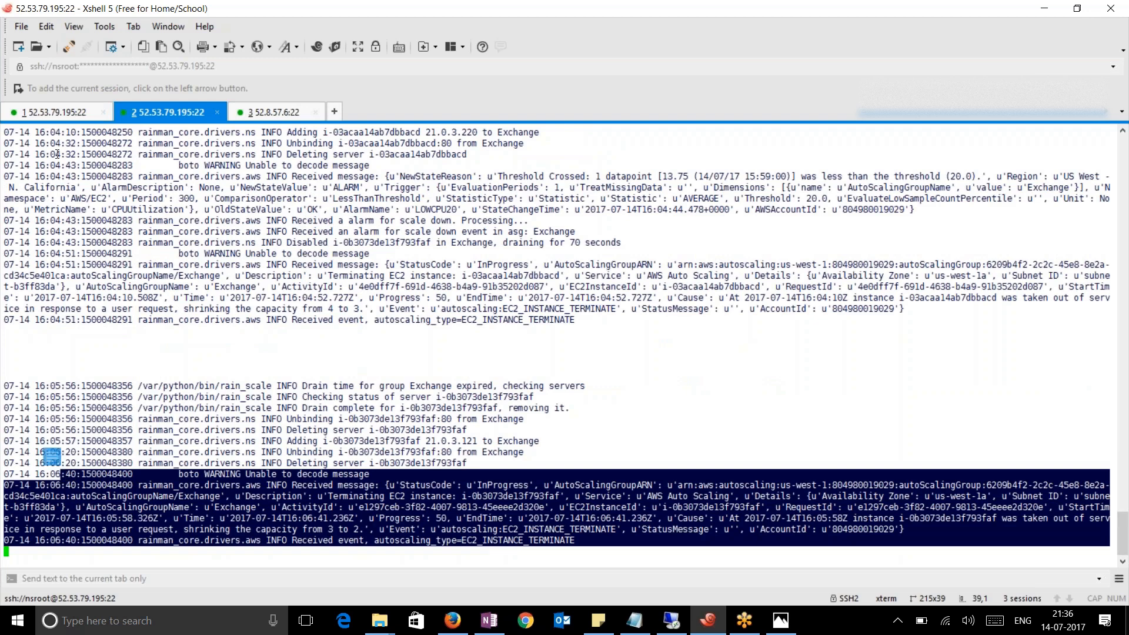
left_click(53, 111)
Rerun the stats command and select the two bound Exchange members, 21.0.3.32 and 21.0.3.4
left_click(570, 489)
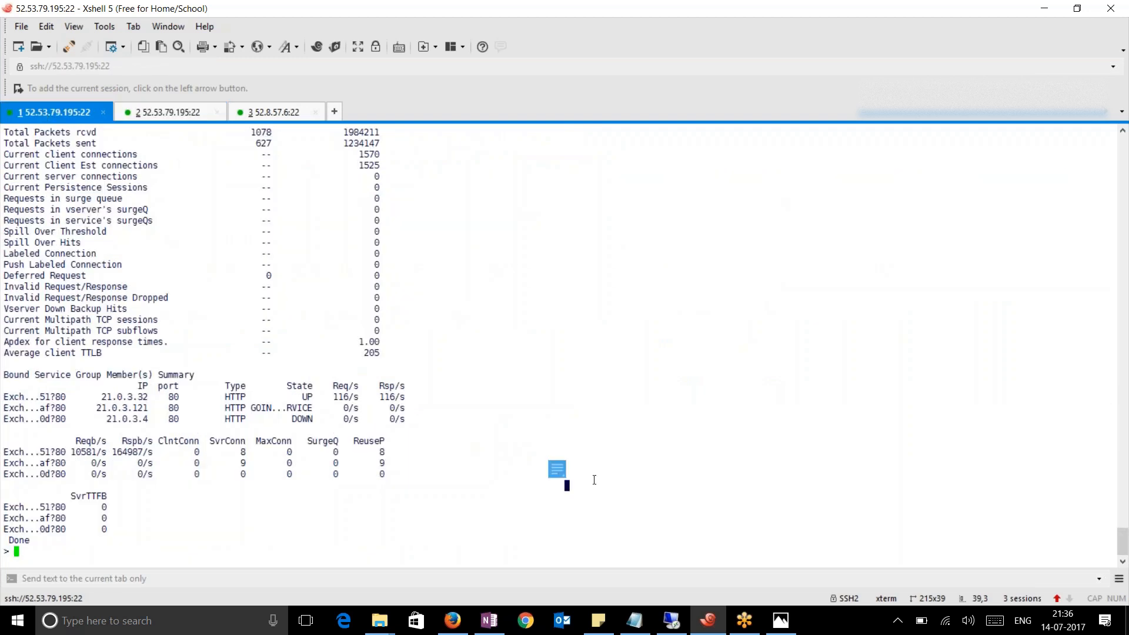
key("Up")
key("Return")
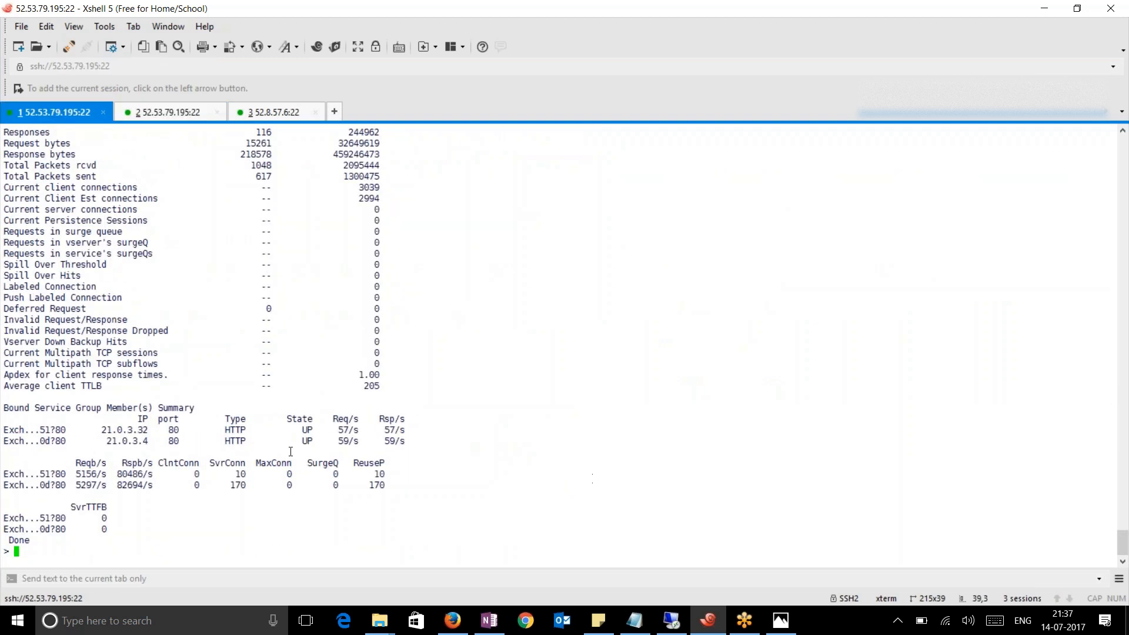
left_click_drag(437, 452, 63, 431)
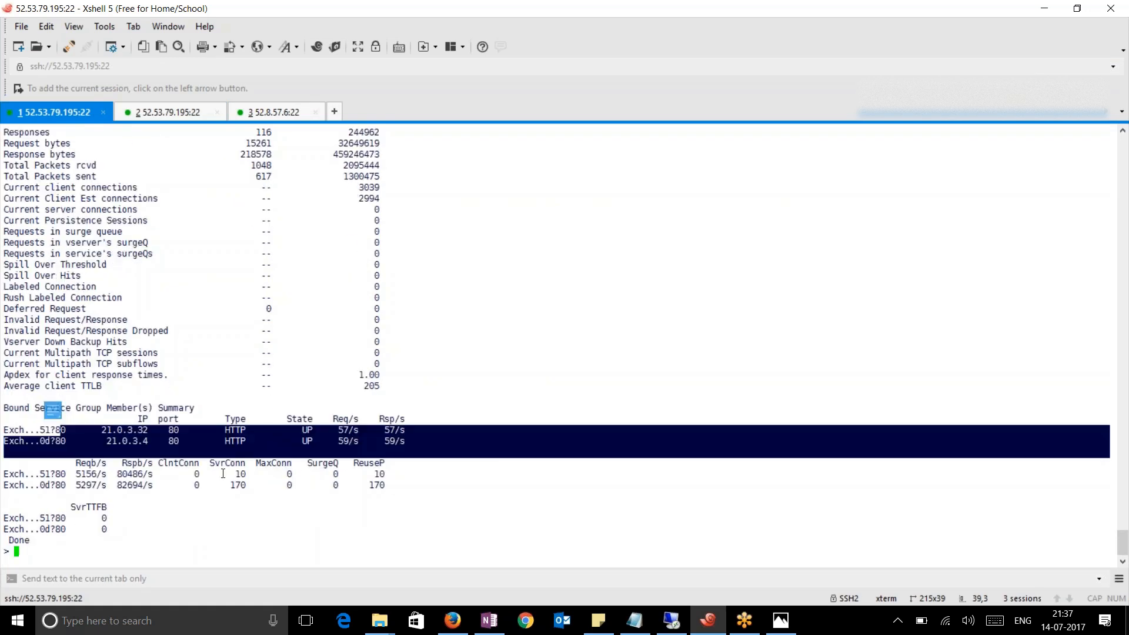
left_click(242, 534)
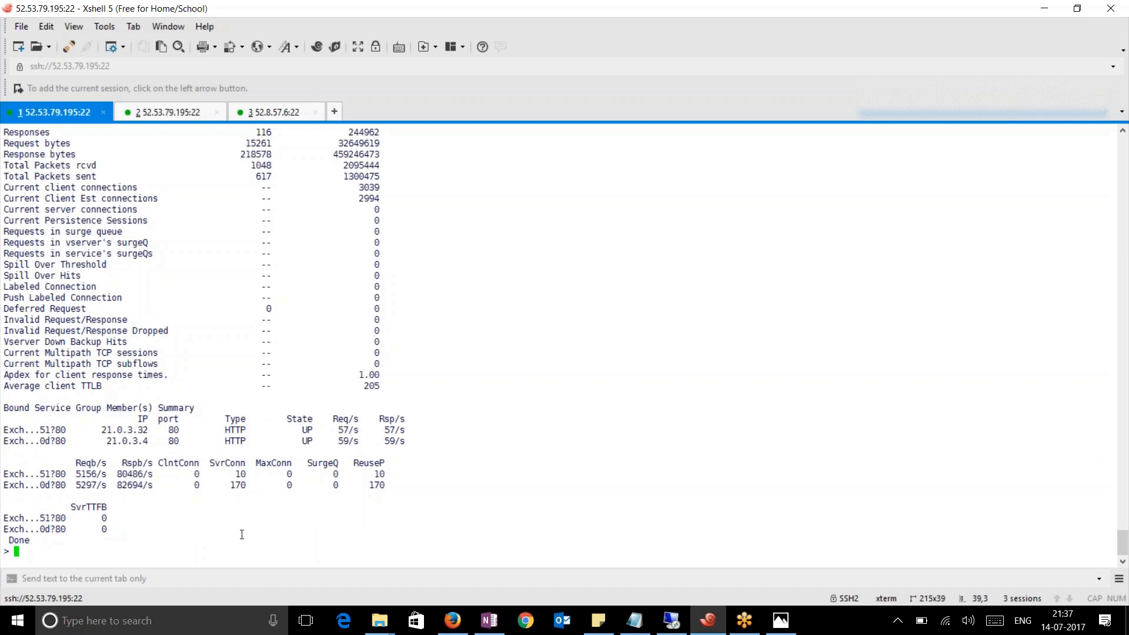
Reselect the bound member rows with header, glance at the scaling log, then open session 3
left_click_drag(429, 449, 25, 418)
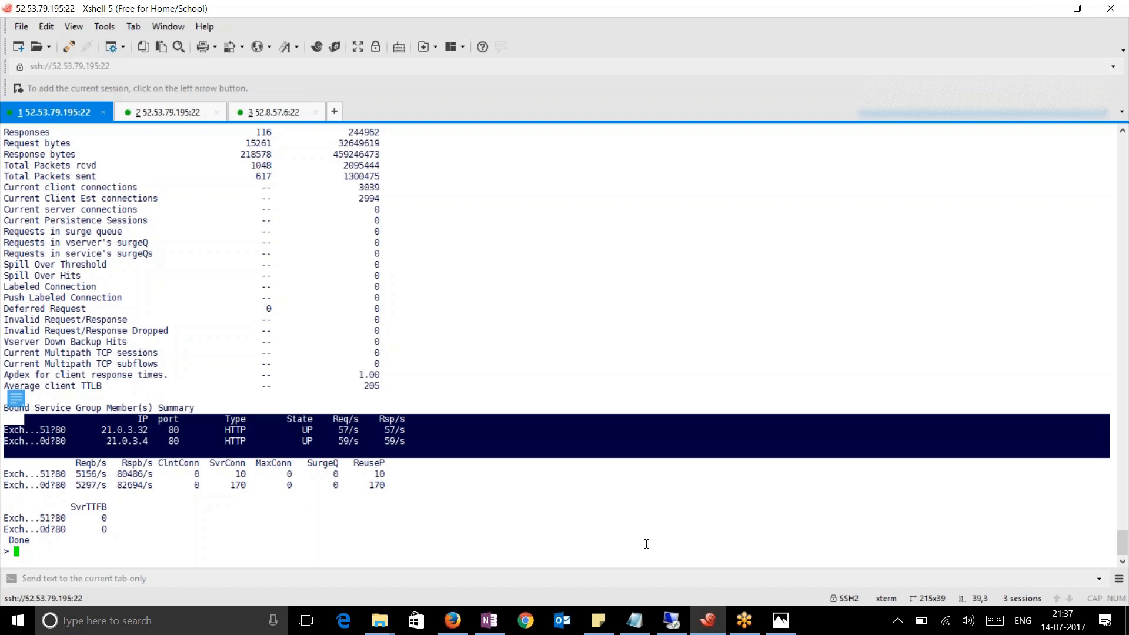
left_click(549, 511)
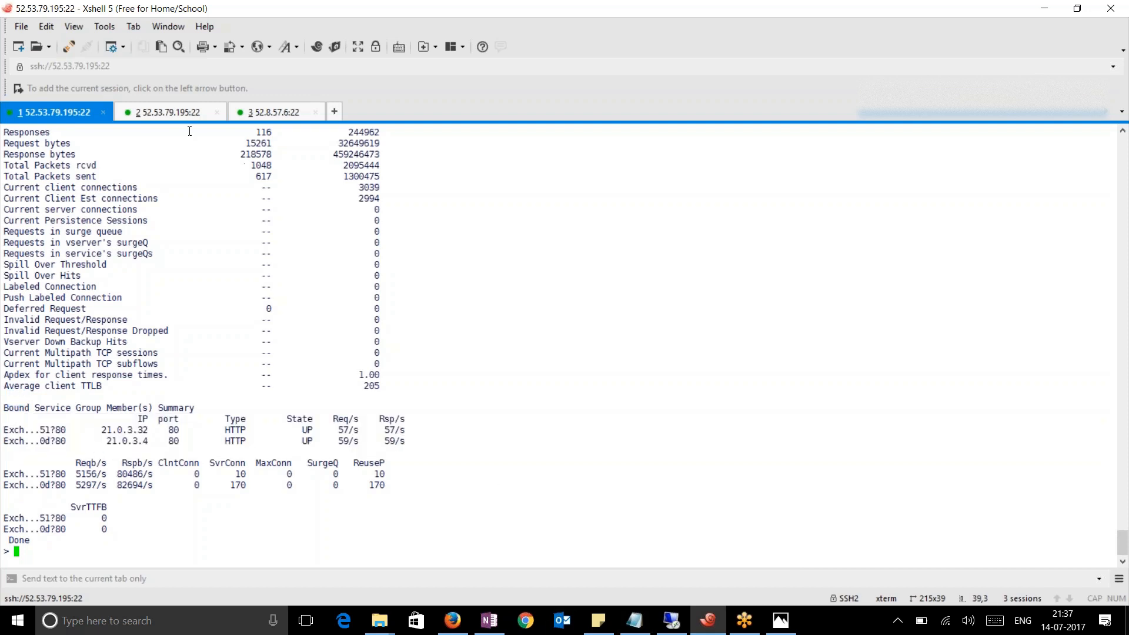
left_click(150, 116)
left_click(84, 116)
left_click(268, 113)
Exit the root shell and run 'sh ha node' to confirm the node is Primary
left_click(449, 418)
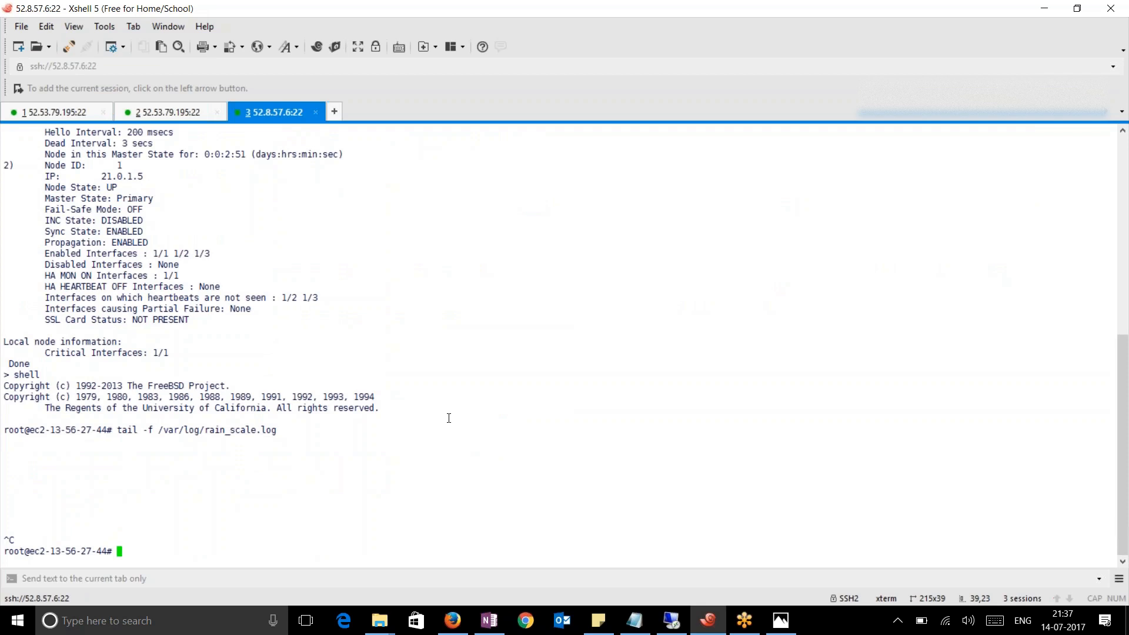
type("exit")
key("Return")
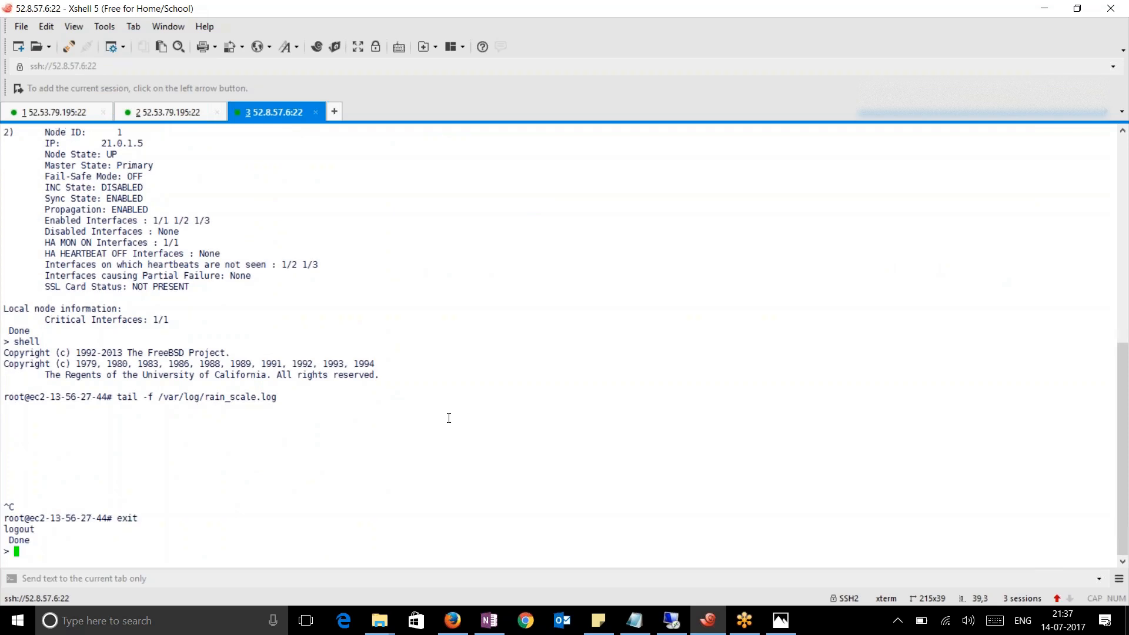
key("Return")
key("Return")
key("Return")
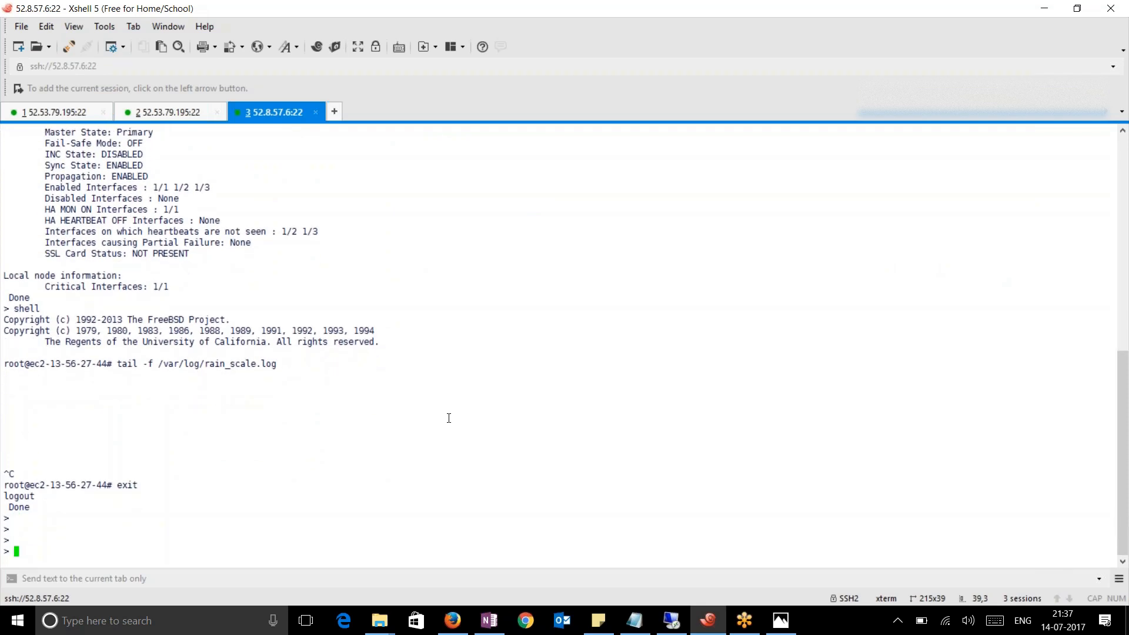
type("sh ha node")
key("Return")
Open a root shell and follow /var/log/ns.log with 'tail -f'
type("shell")
key("Return")
type("tail -f /var/log/ns.log")
key("Return")
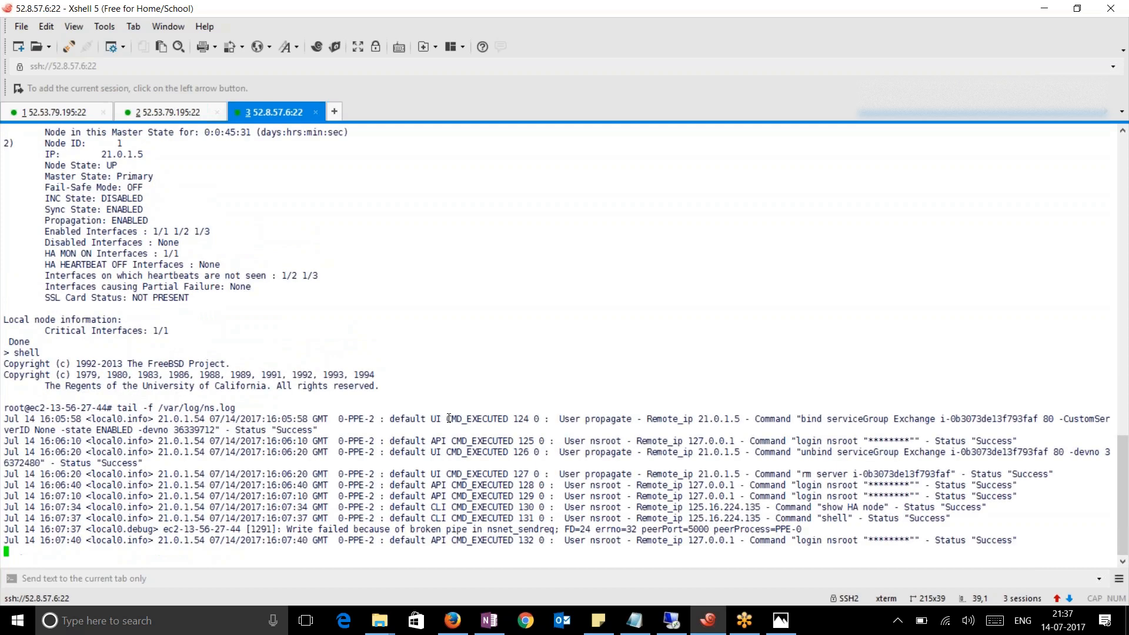
Recheck the bound service group members in session 1 and type 'force ha failover'
left_click(56, 112)
left_click_drag(419, 445, 11, 420)
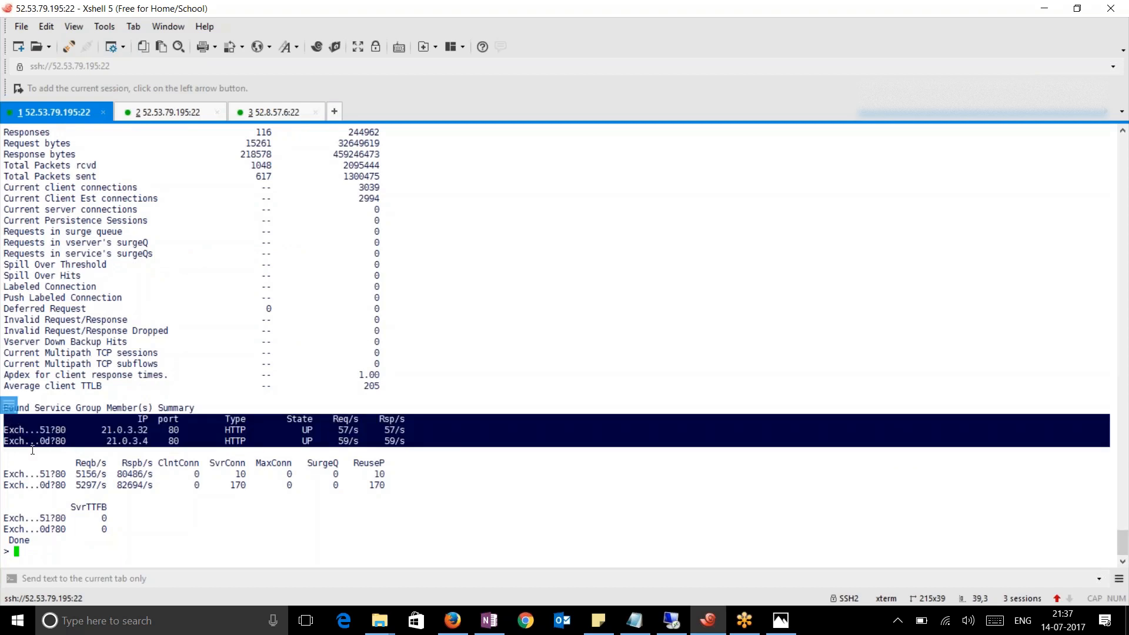
left_click(364, 502)
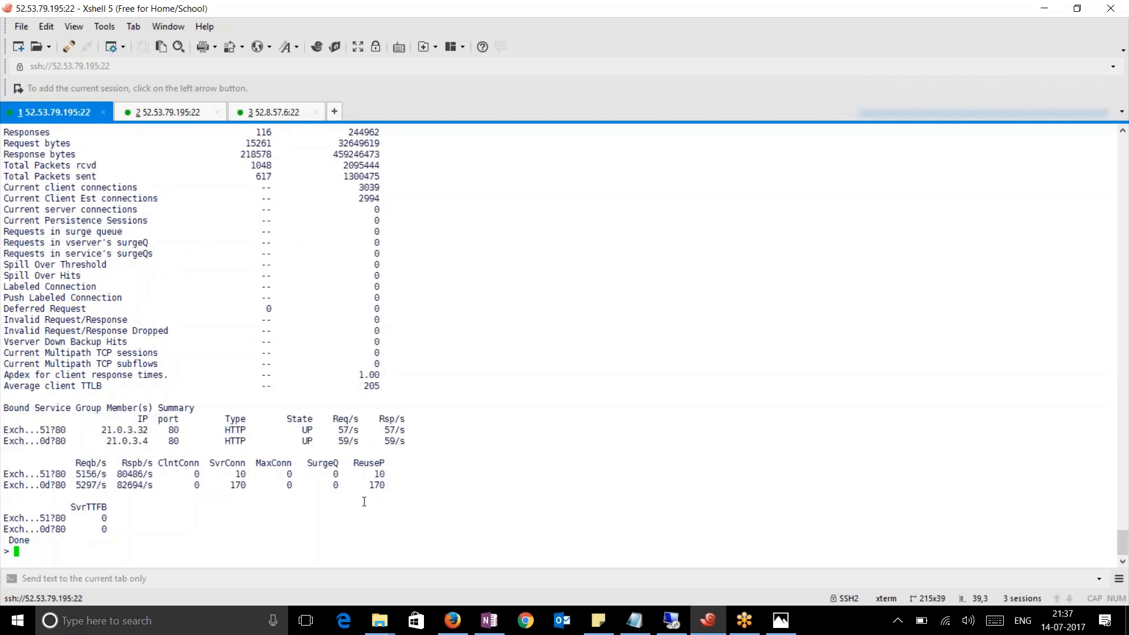
type("force ha failover")
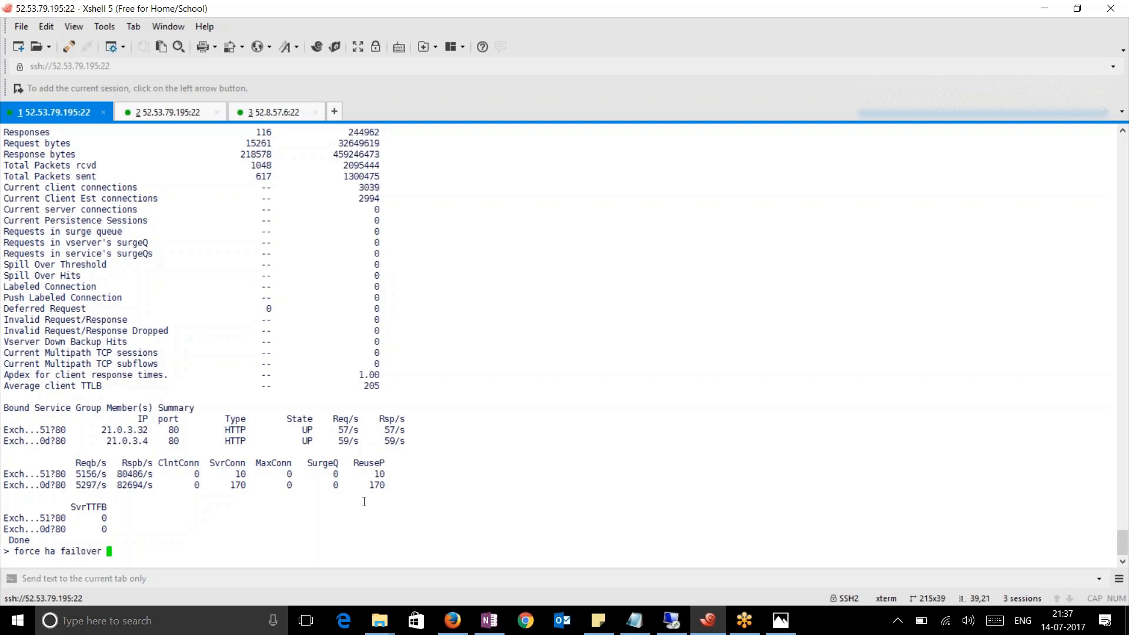
Force the NetScaler HA failover and confirm it with Y
key("Return")
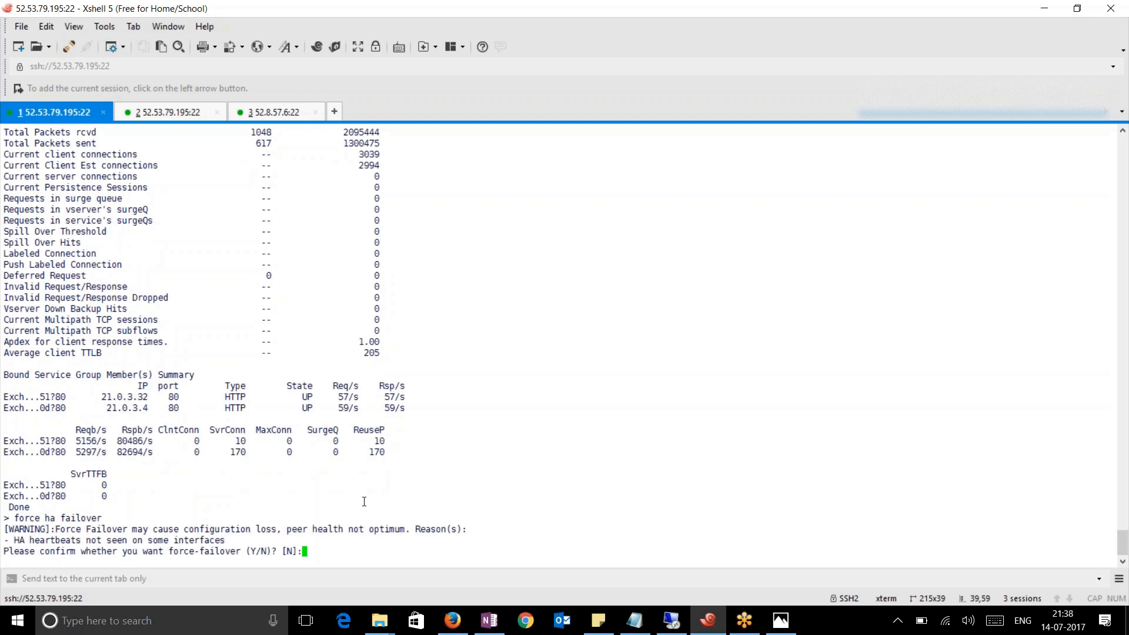
type("Y")
key("Return")
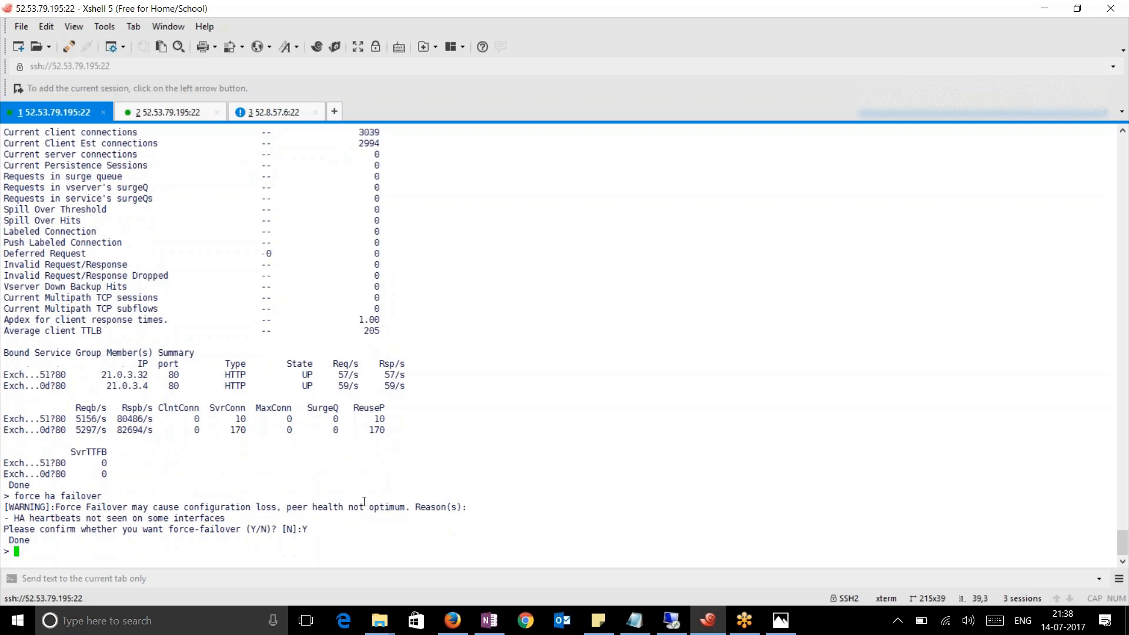
Open a duplicate of the third session to reach the new primary
left_click(272, 112)
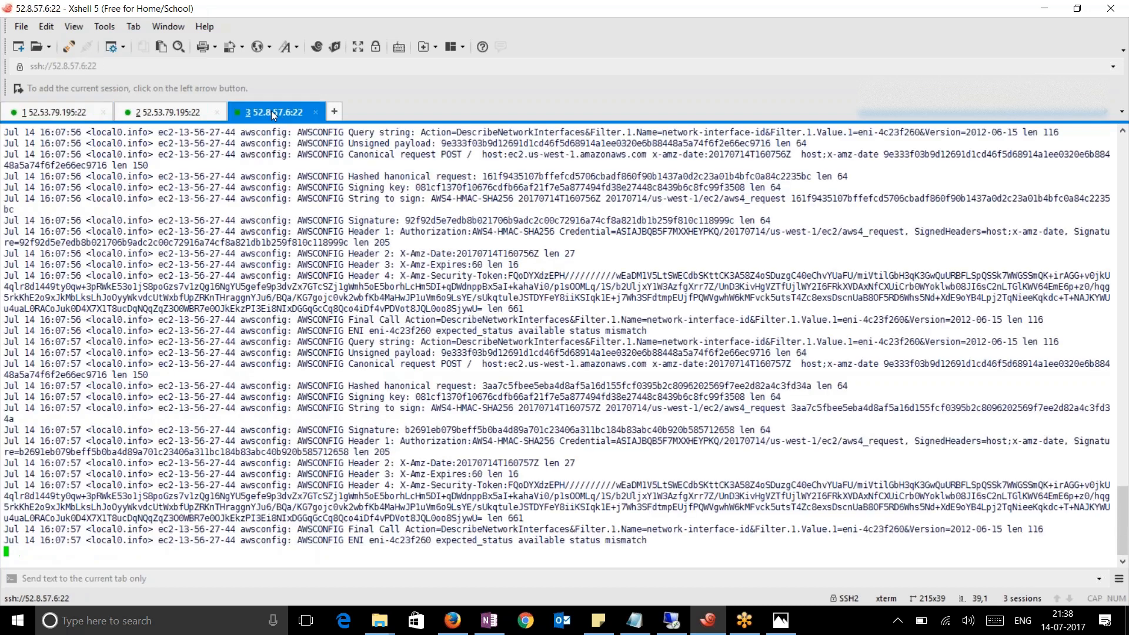
right_click(270, 111)
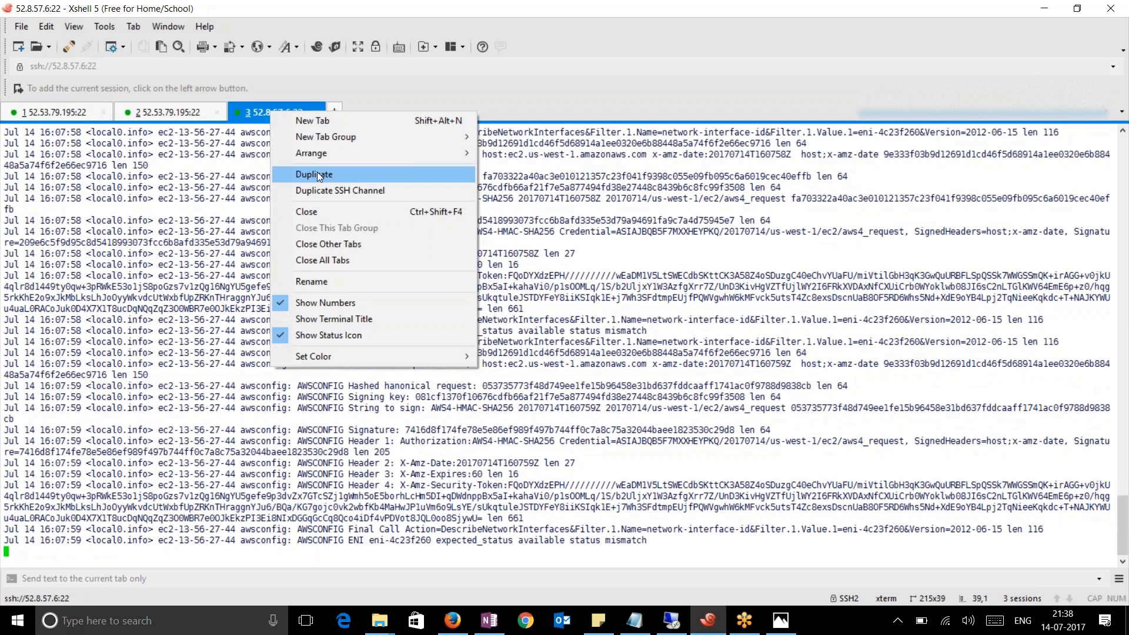
left_click(317, 175)
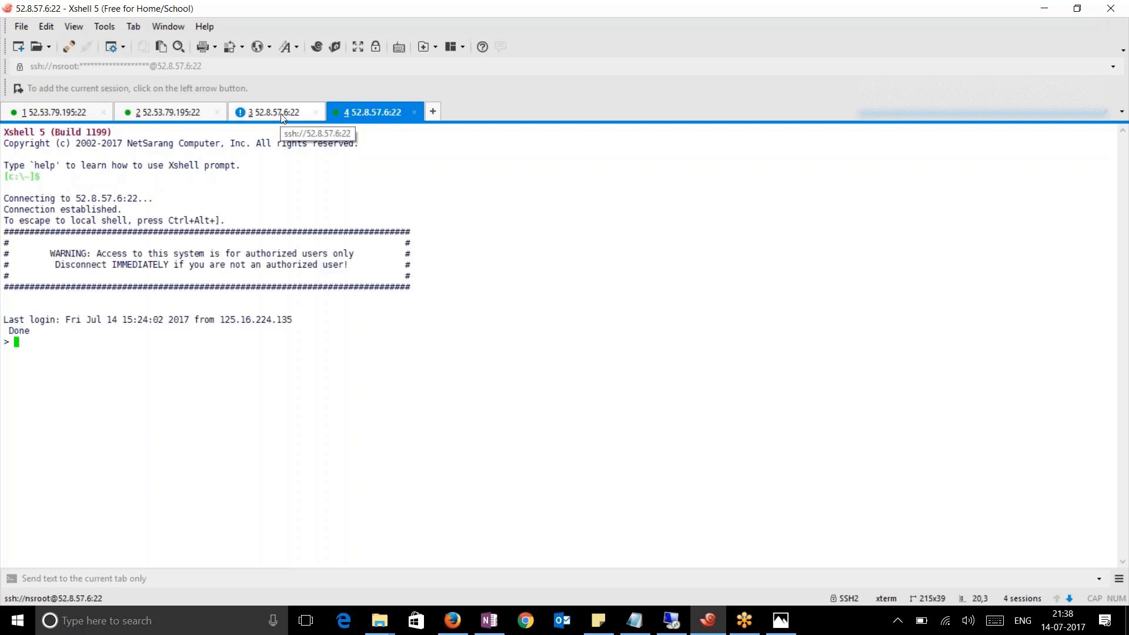
Show the _CP_BackendAutoscaling_21.0.2.146_LB_ vserver on the new primary with 'sh lb vserver'
type("sh lb e")
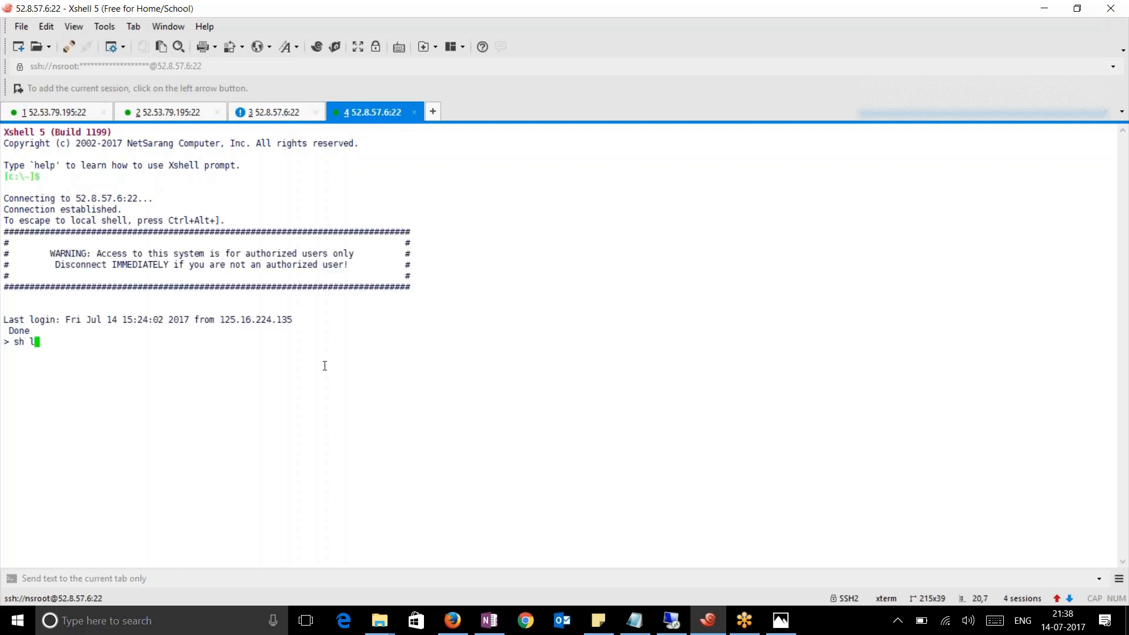
key("BackSpace")
type("versver _CP")
key("BackSpace")
key("BackSpace")
key("BackSpace")
key("Return")
key("Return")
key("BackSpace")
key("BackSpace")
key("BackSpace")
key("BackSpace")
key("BackSpace")
key("BackSpace")
key("BackSpace")
key("BackSpace")
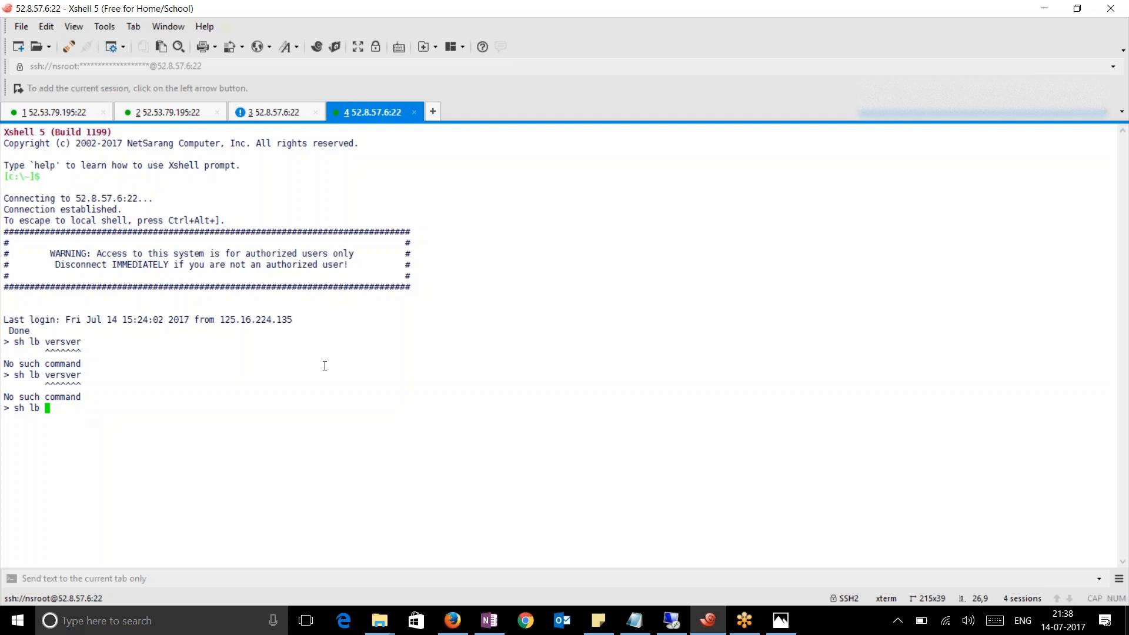
type("vserver")
key("shift+Insert")
key("Return")
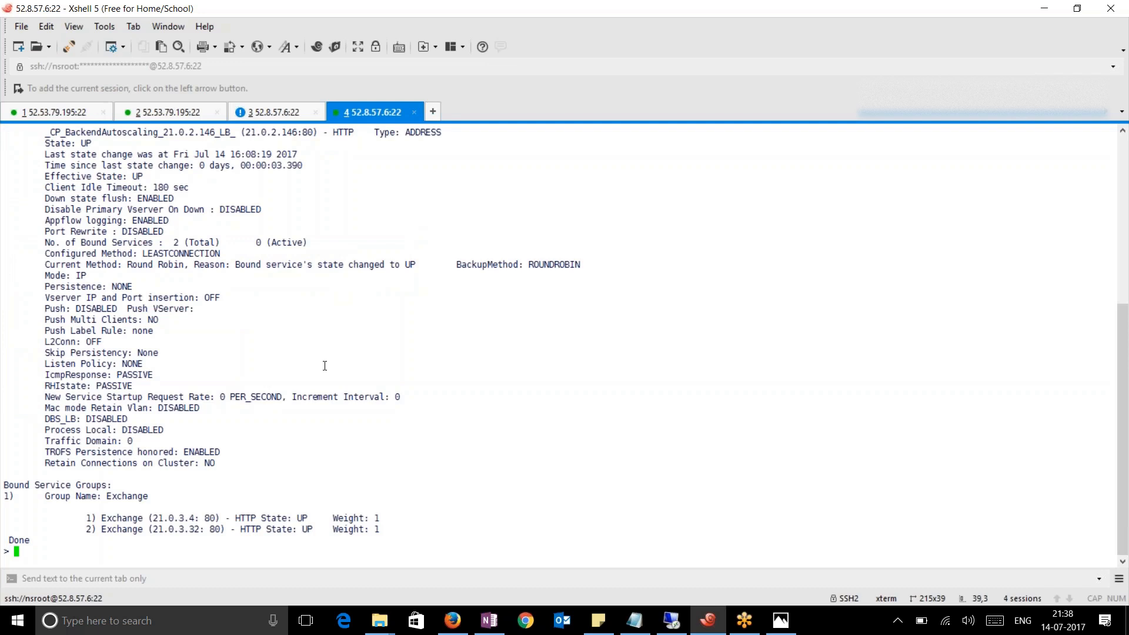
Run 'stat lb vserver' on it and highlight the two Exchange members shown UP
type("stat lb vserver _CP")
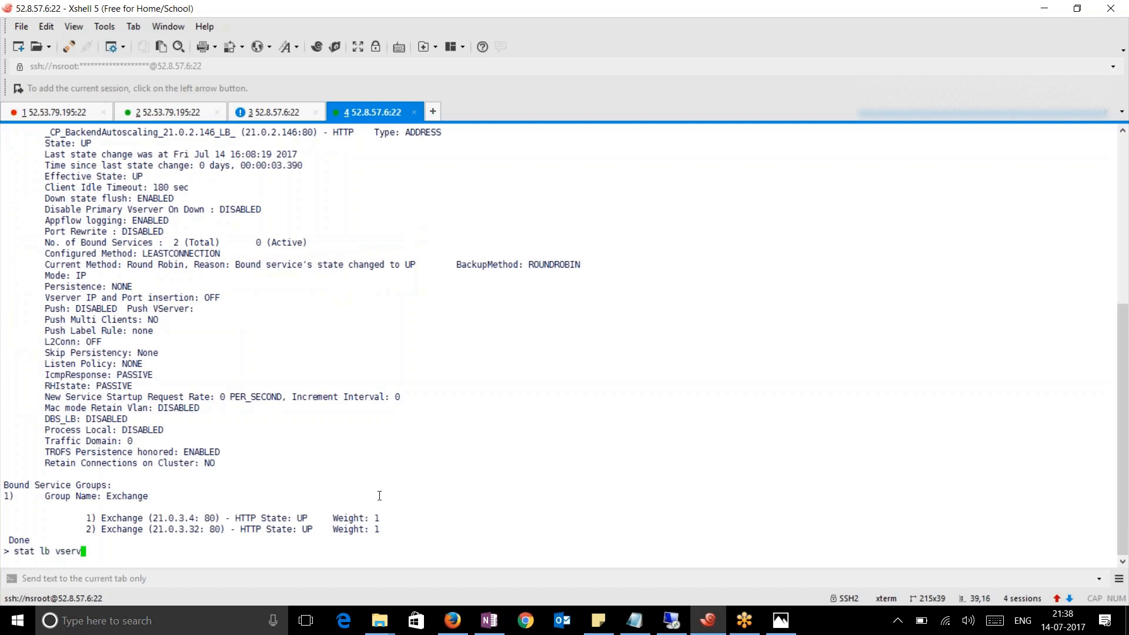
key("Tab")
key("Return")
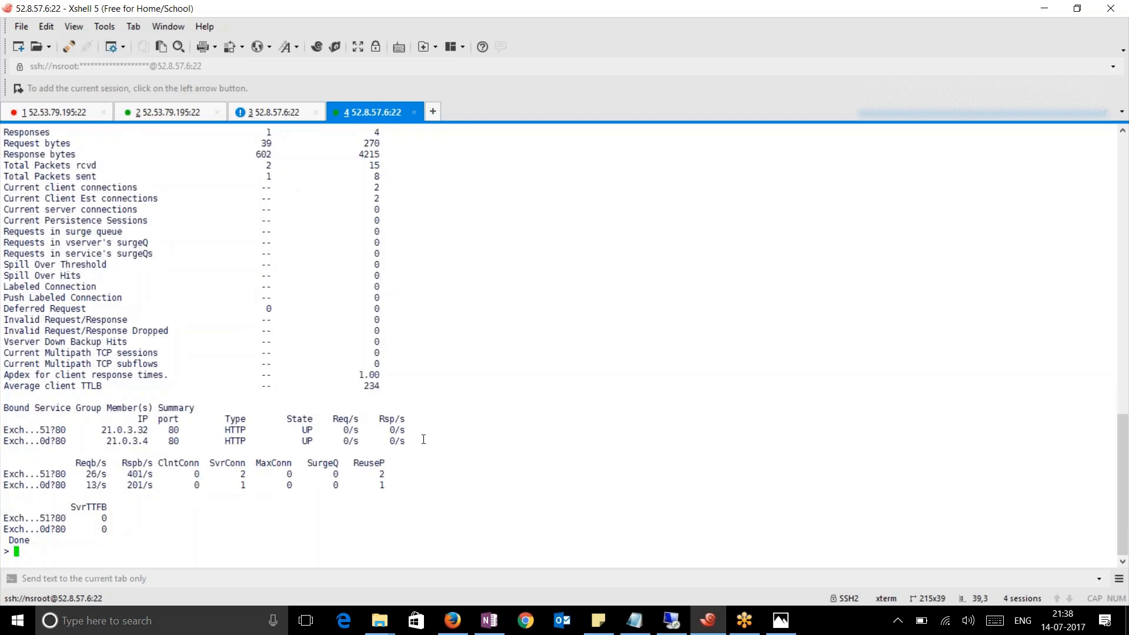
left_click_drag(423, 440, 141, 432)
left_click(47, 113)
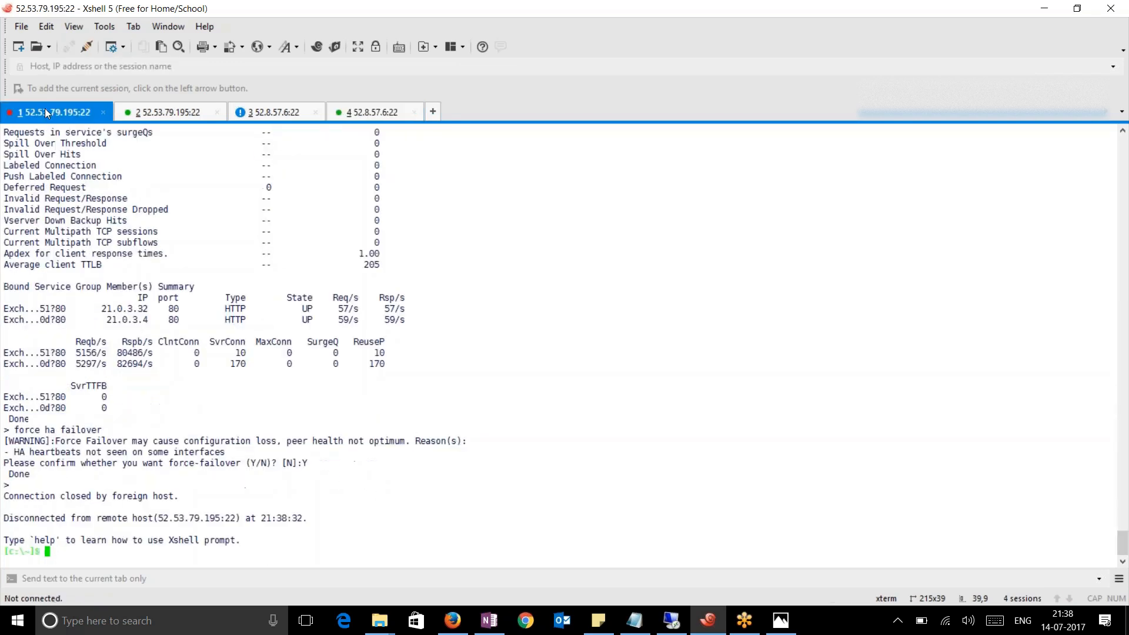
Scroll back through the primary's log in the third session to review earlier entries
left_click(268, 113)
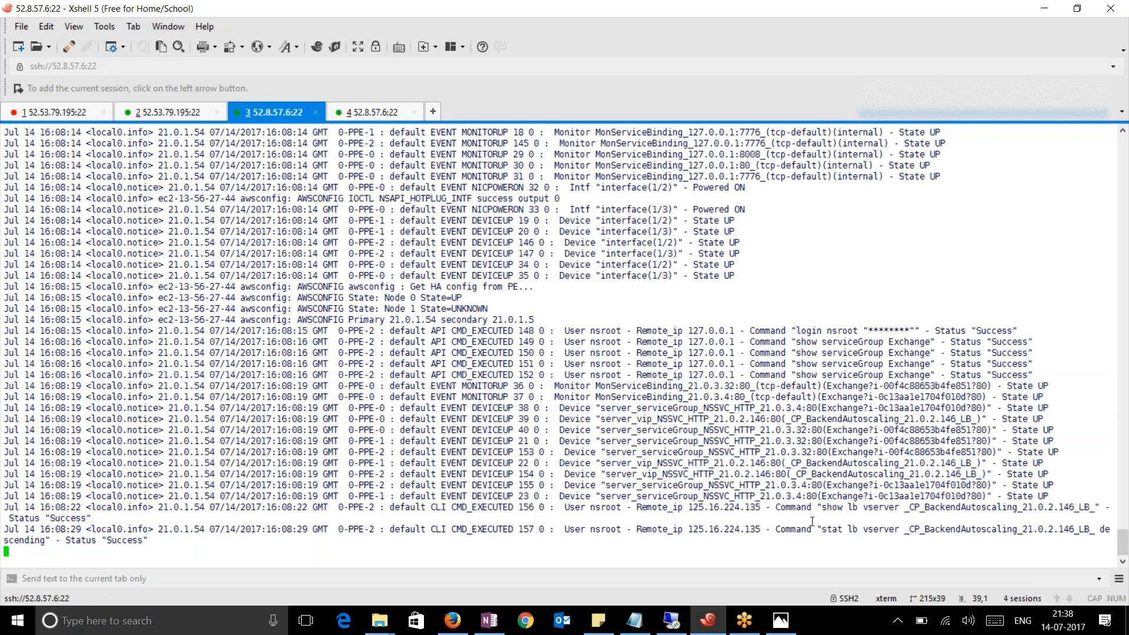
scroll(500, 425, "up", 4)
scroll(518, 406, "down", 4)
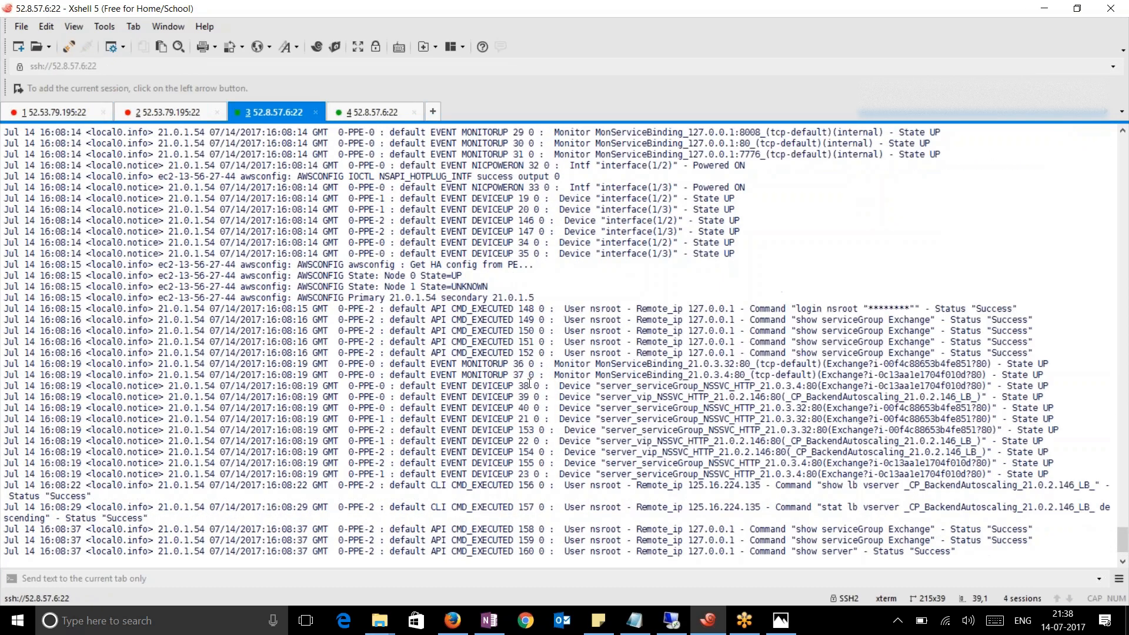
scroll(530, 385, "up", 3)
scroll(530, 385, "up", 4)
left_click_drag(580, 418, 697, 474)
scroll(472, 213, "down", 9)
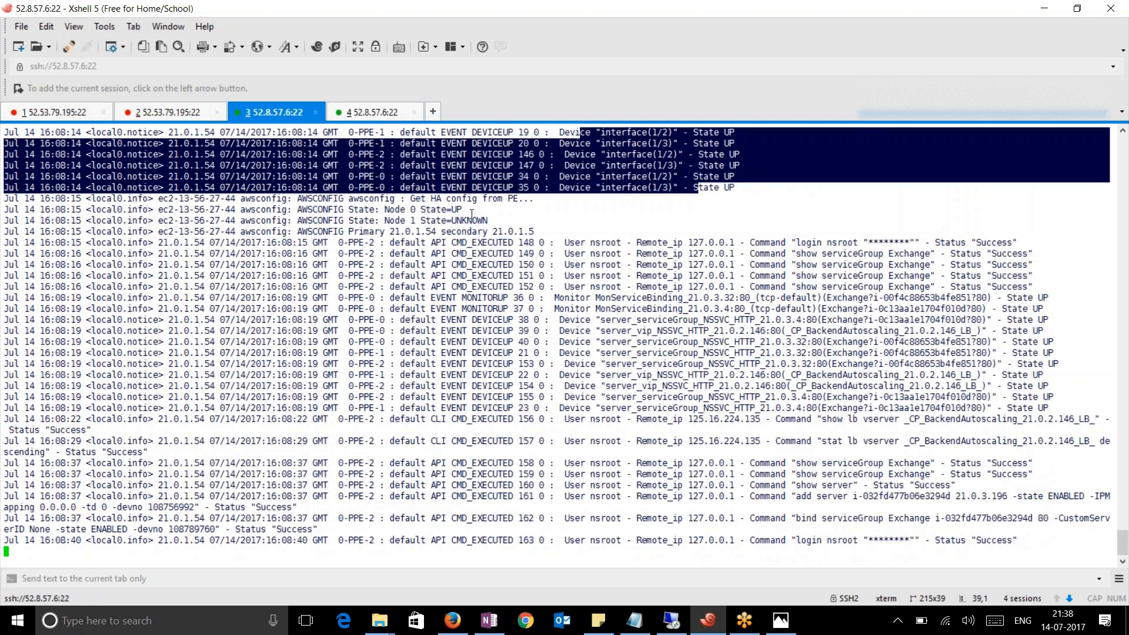
left_click(534, 434)
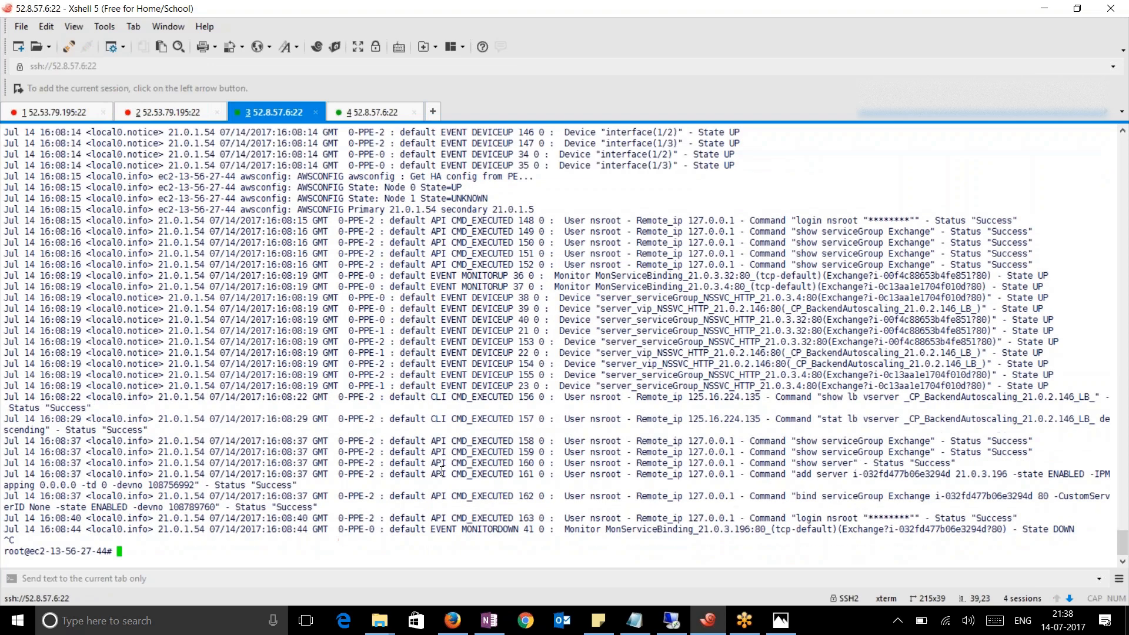
Highlight the DEVICEUP and IOCTL hotplug log lines, then stop the log follow with Ctrl+C
scroll(441, 481, "up", 10)
scroll(441, 481, "up", 7)
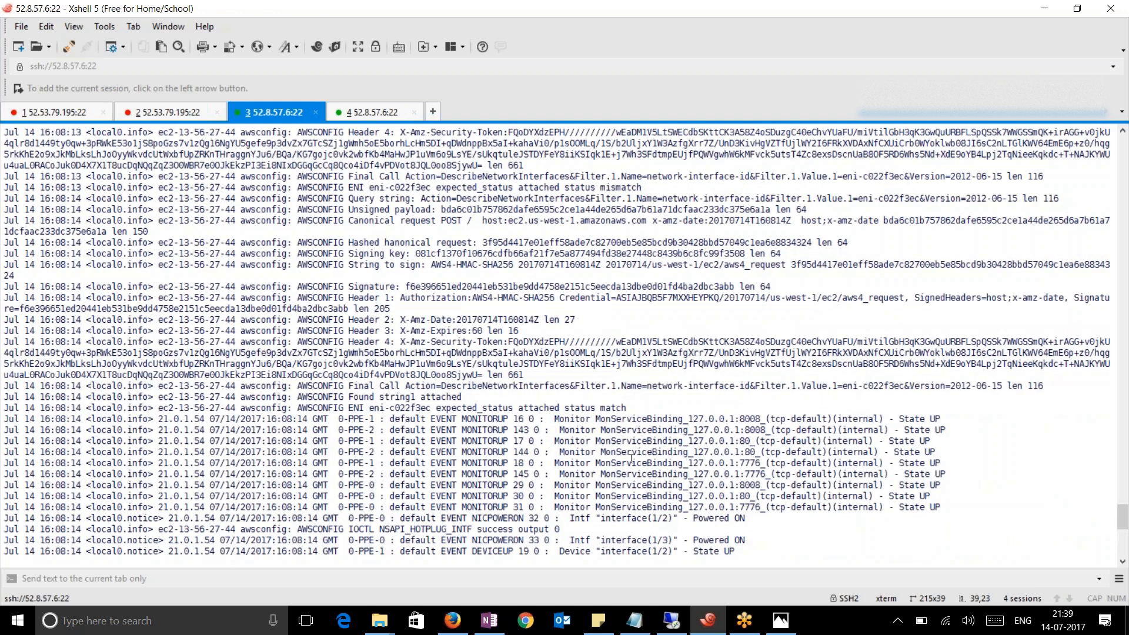
scroll(624, 450, "up", 3)
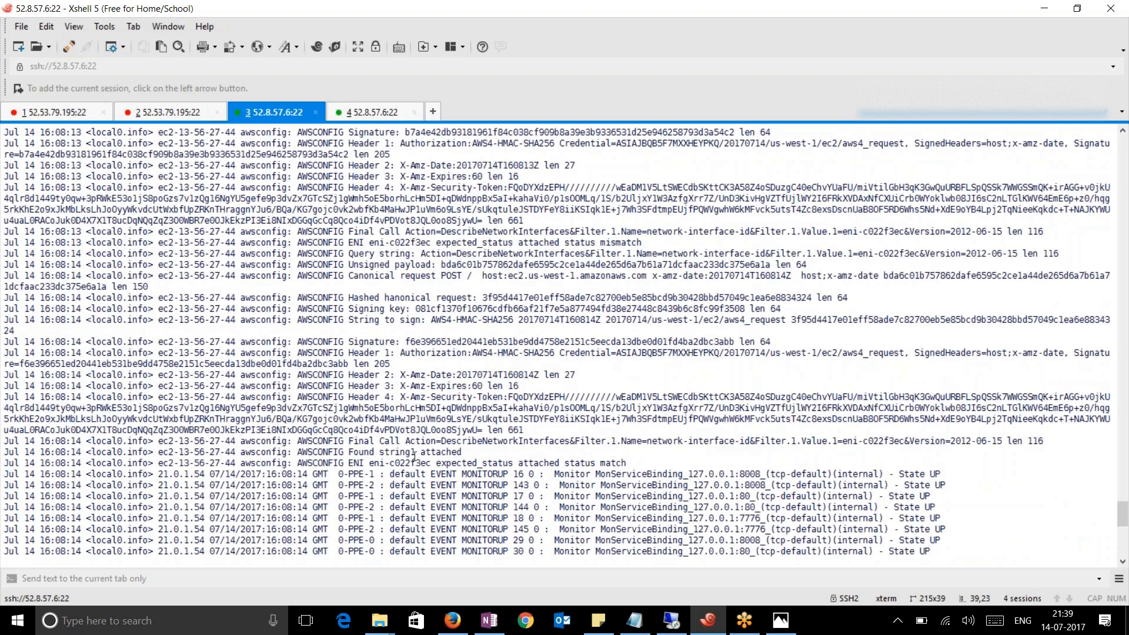
scroll(541, 444, "down", 2)
scroll(457, 370, "down", 2)
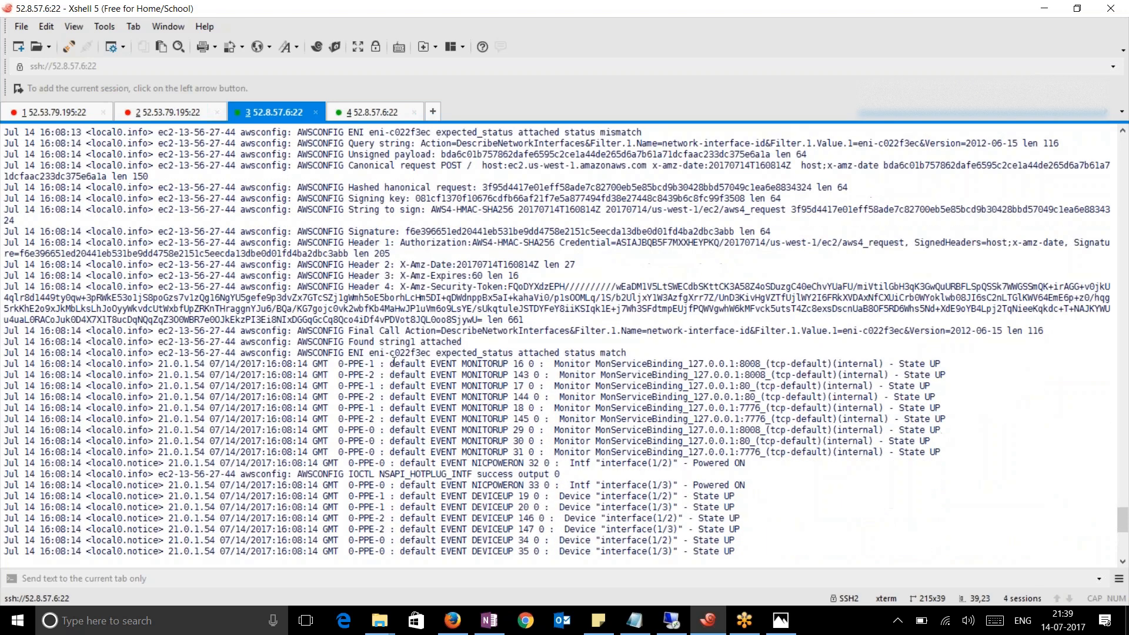
left_click_drag(414, 287, 507, 320)
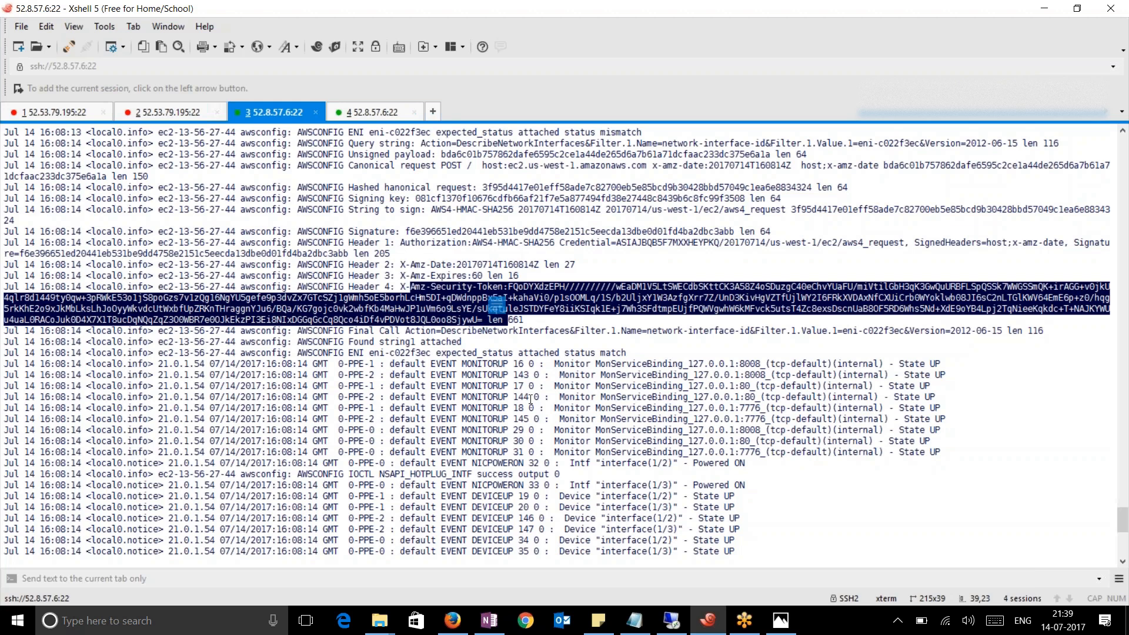
scroll(529, 394, "down", 2)
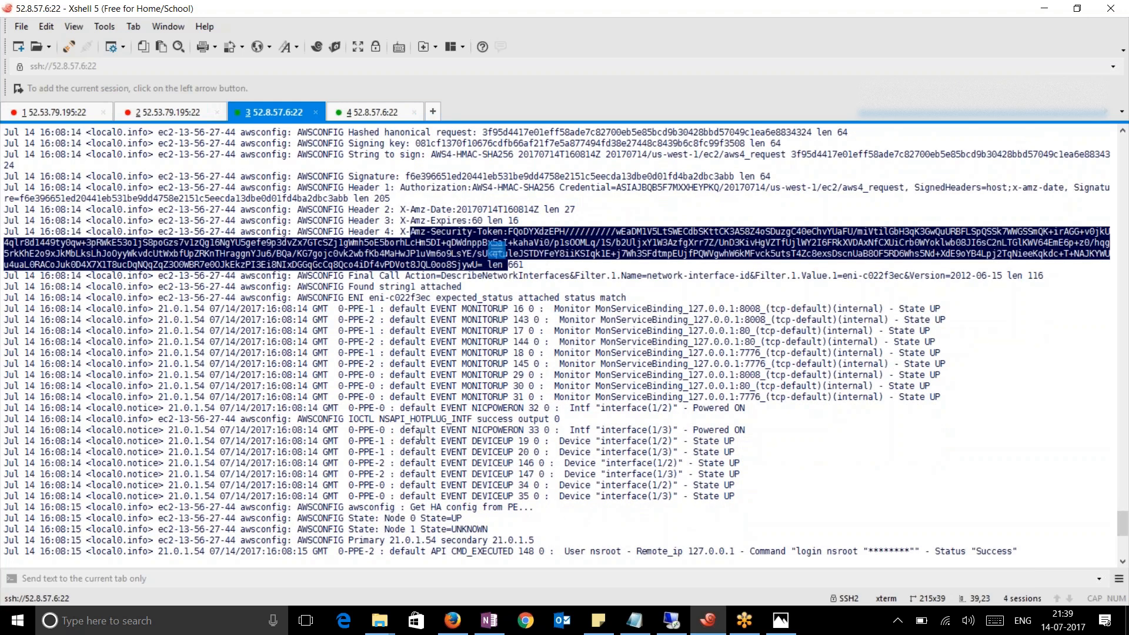
left_click_drag(412, 440, 616, 487)
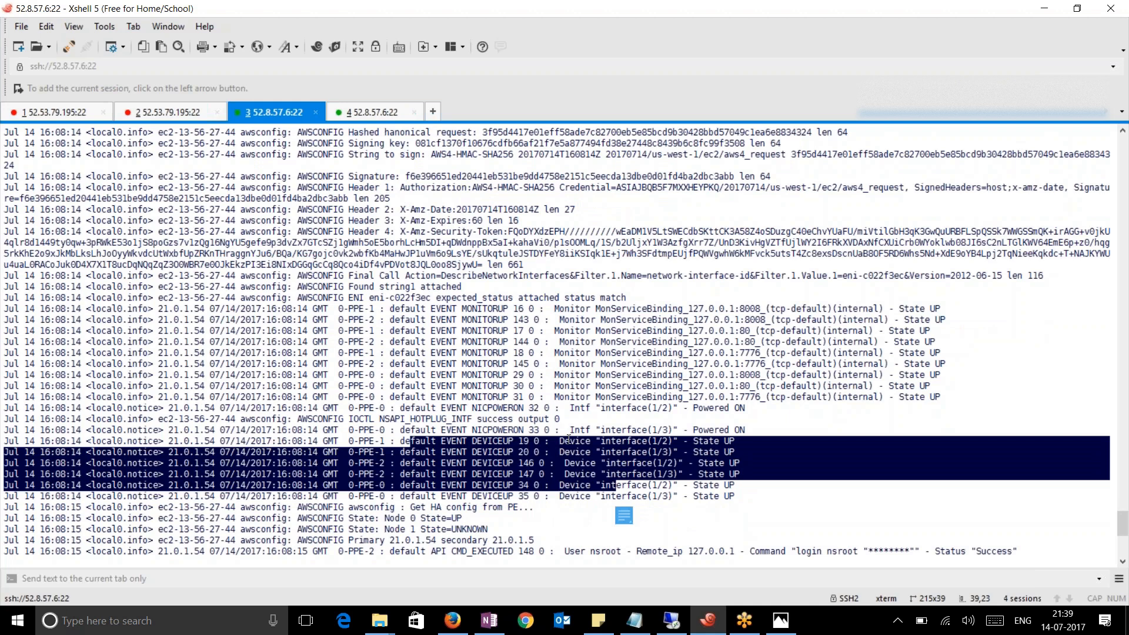
left_click_drag(565, 416, 353, 420)
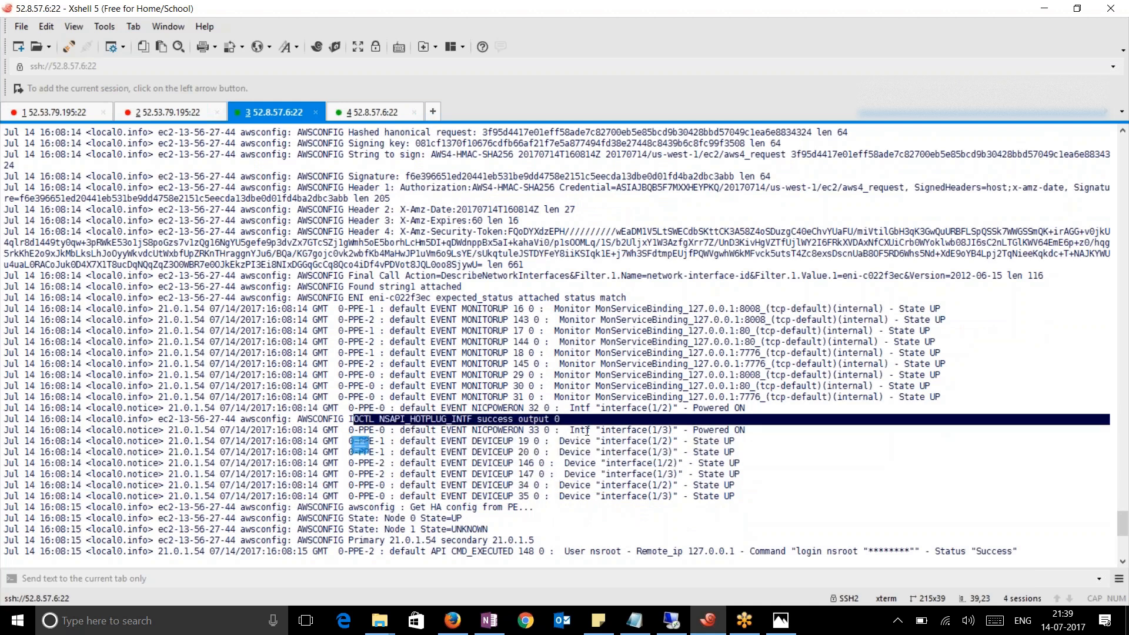
left_click(566, 421)
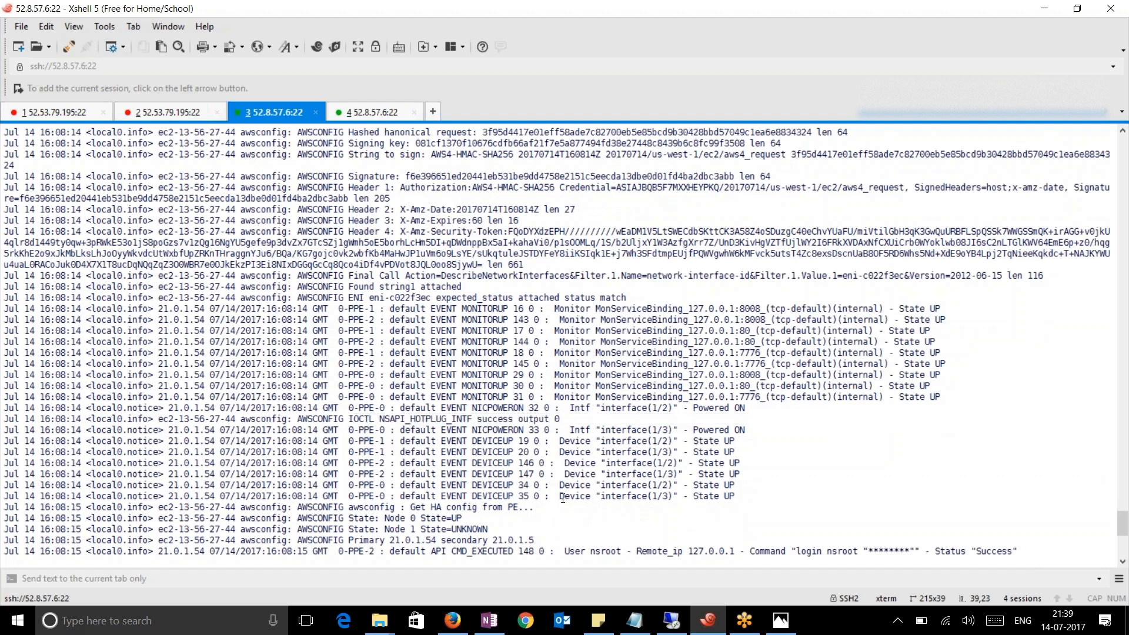
key("ctrl+c")
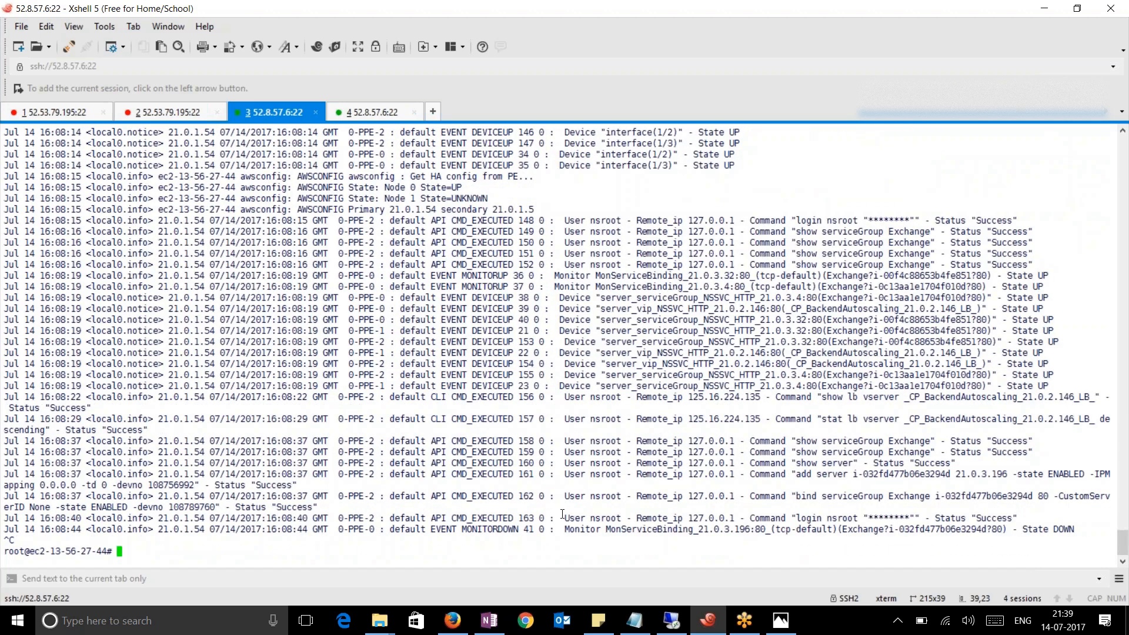
Exit to the NetScaler CLI and run 'sh ha node', showing 21.0.1.54 as Primary
type("exit")
key("Return")
type("s")
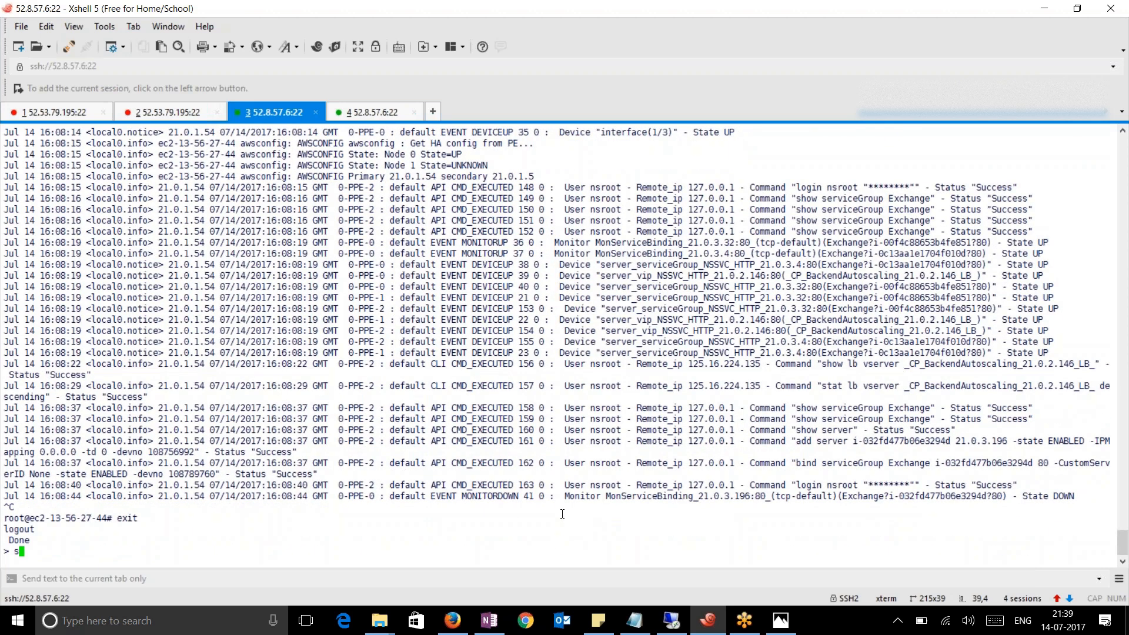
type("h ha node")
key("Return")
left_click_drag(240, 509, 9, 349)
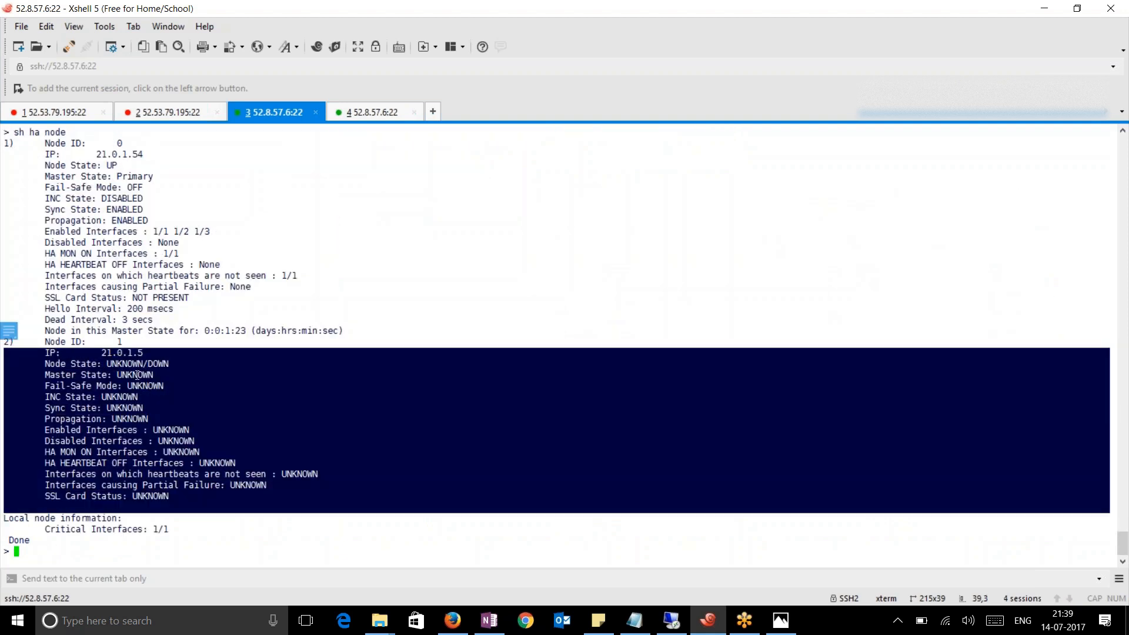
scroll(136, 375, "up", 3)
left_click_drag(97, 253, 218, 346)
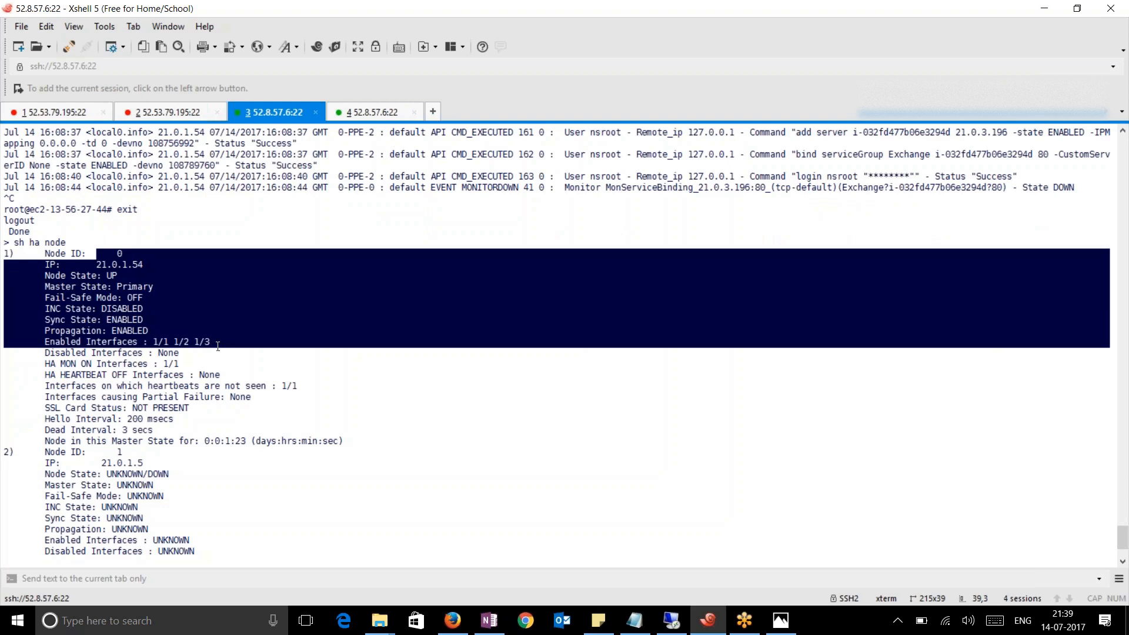
Rerun the vserver statistics on 52.8.57.6, revealing third Exchange member 21.0.3.196 DOWN
left_click(362, 113)
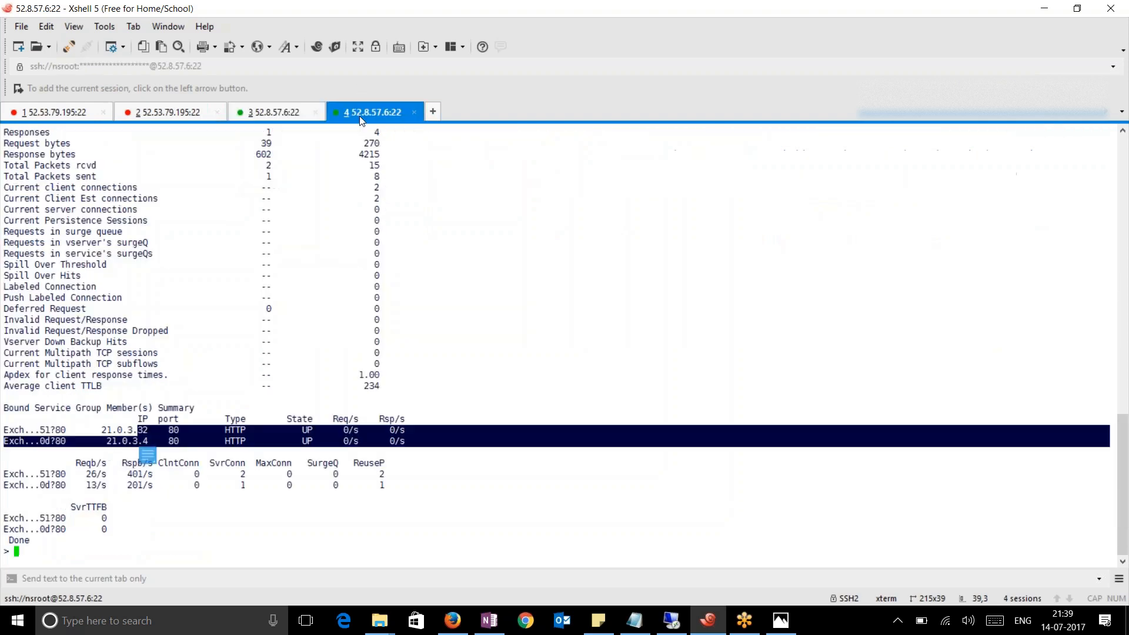
left_click(473, 479)
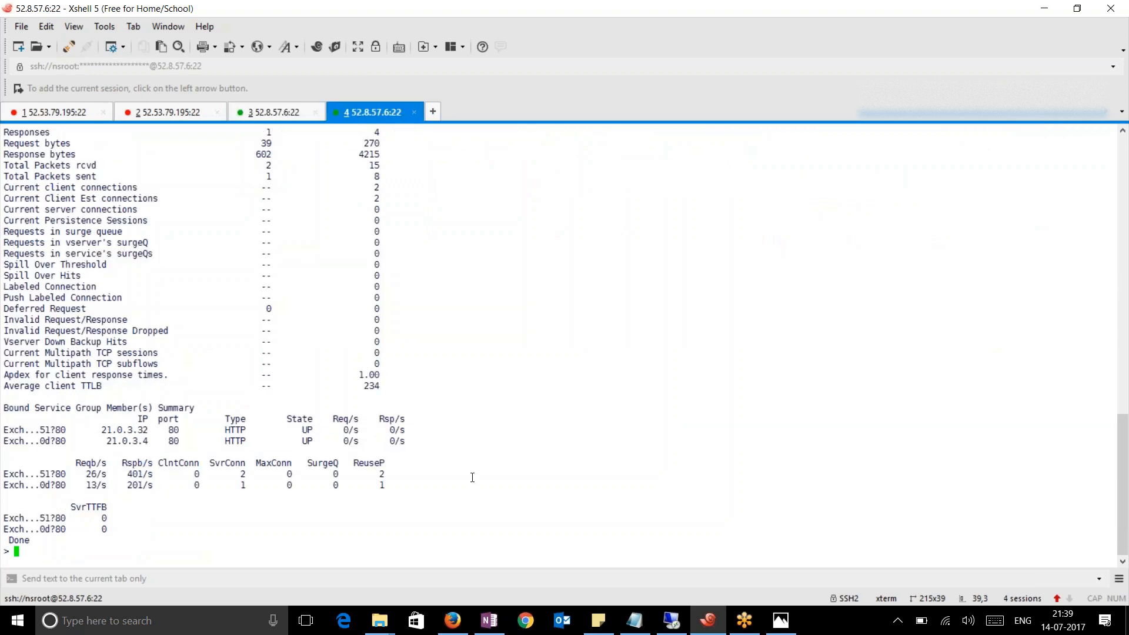
key("Up")
key("Return")
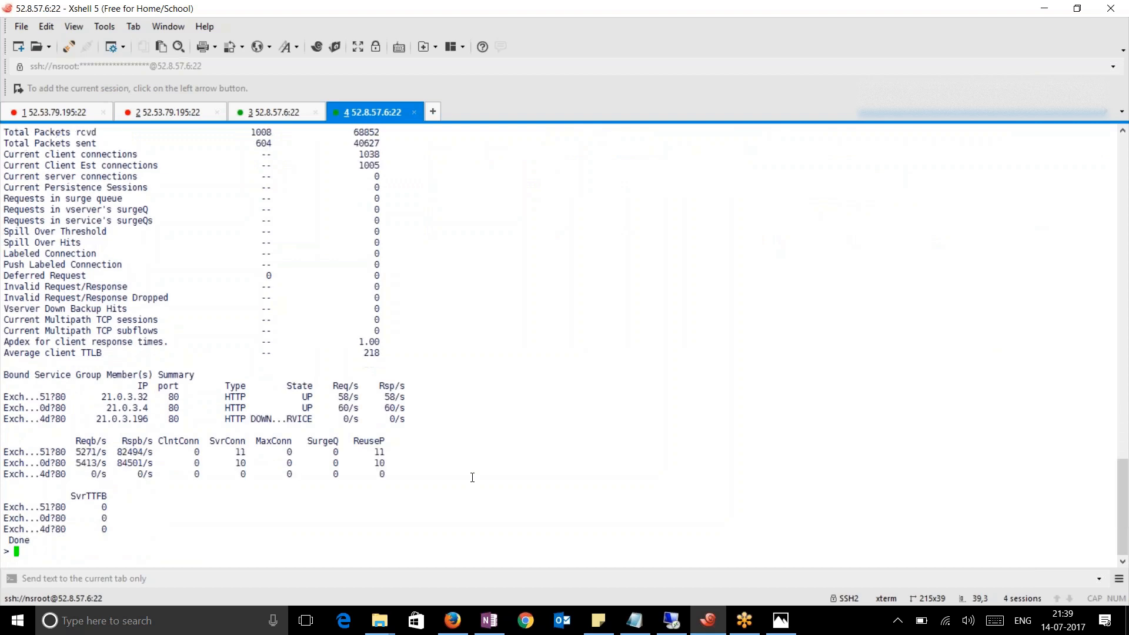
left_click_drag(414, 415, 6, 388)
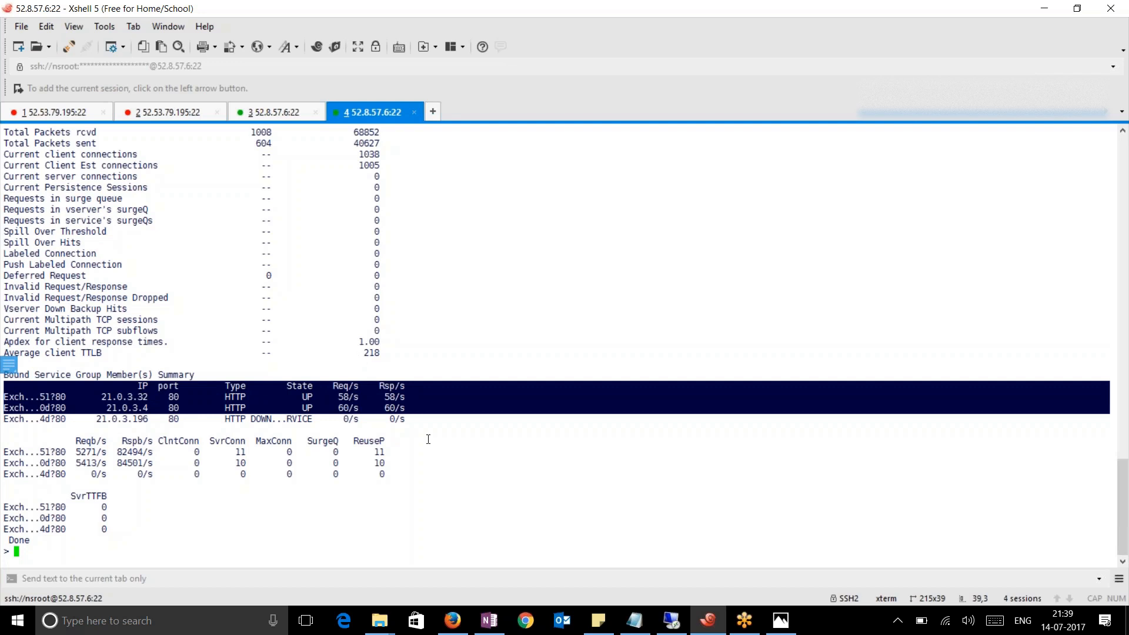
scroll(428, 440, "up", 2)
scroll(424, 437, "down", 2)
left_click(490, 373)
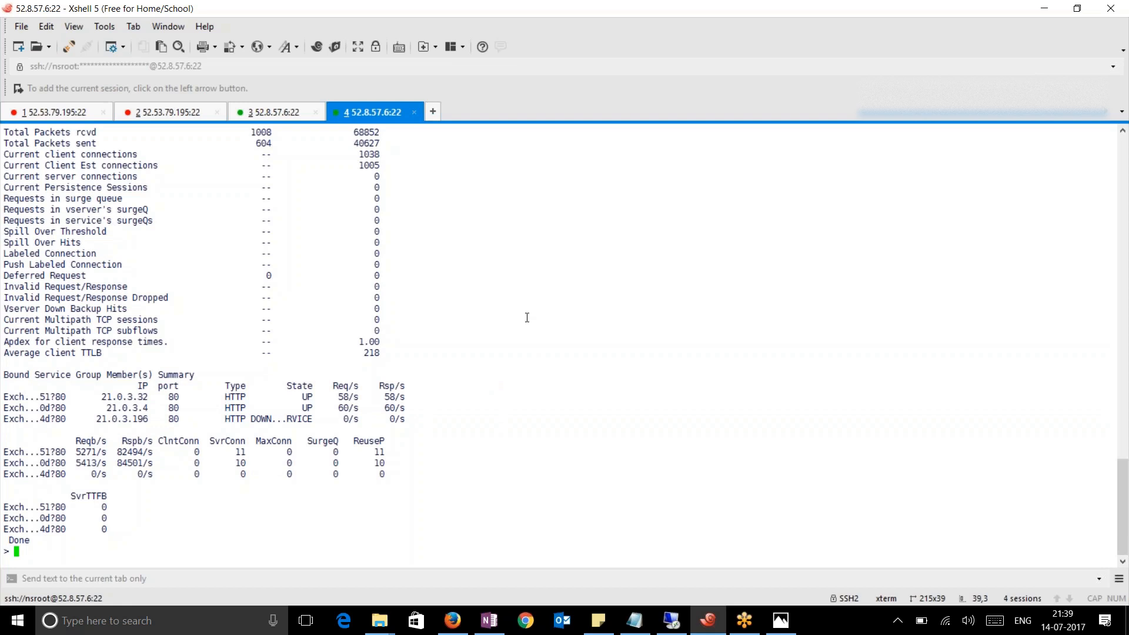
key("Up")
key("Return")
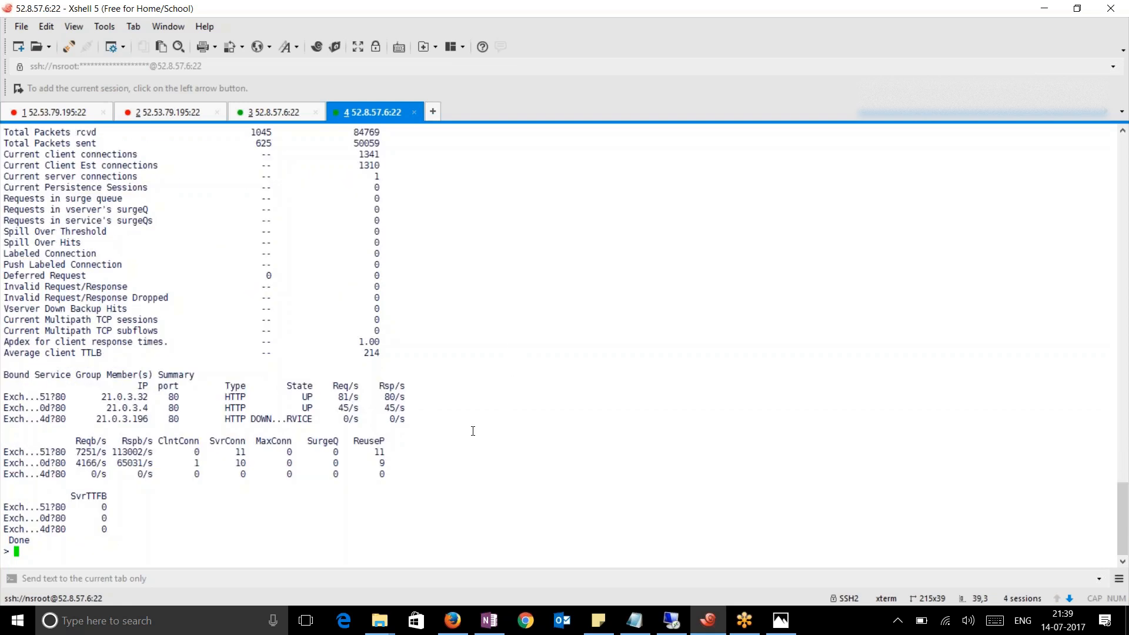
left_click(453, 622)
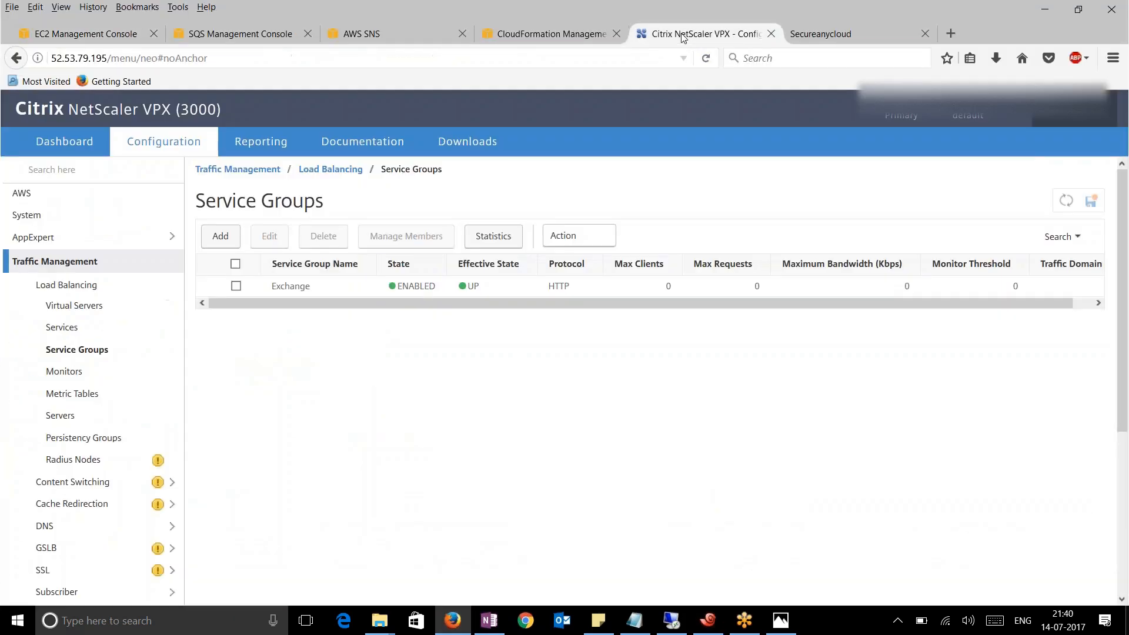
Check the NetScaler Service Groups page and the EC2 instances list for Exchange
left_click(684, 36)
left_click(240, 55)
left_click(240, 54)
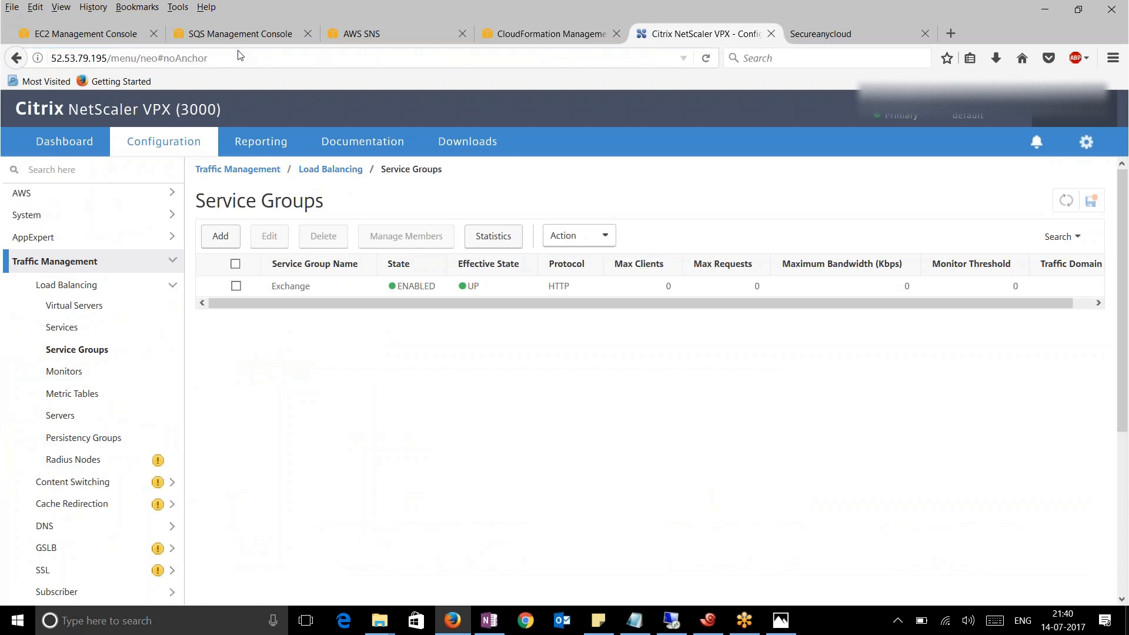
left_click(76, 36)
left_click(45, 255)
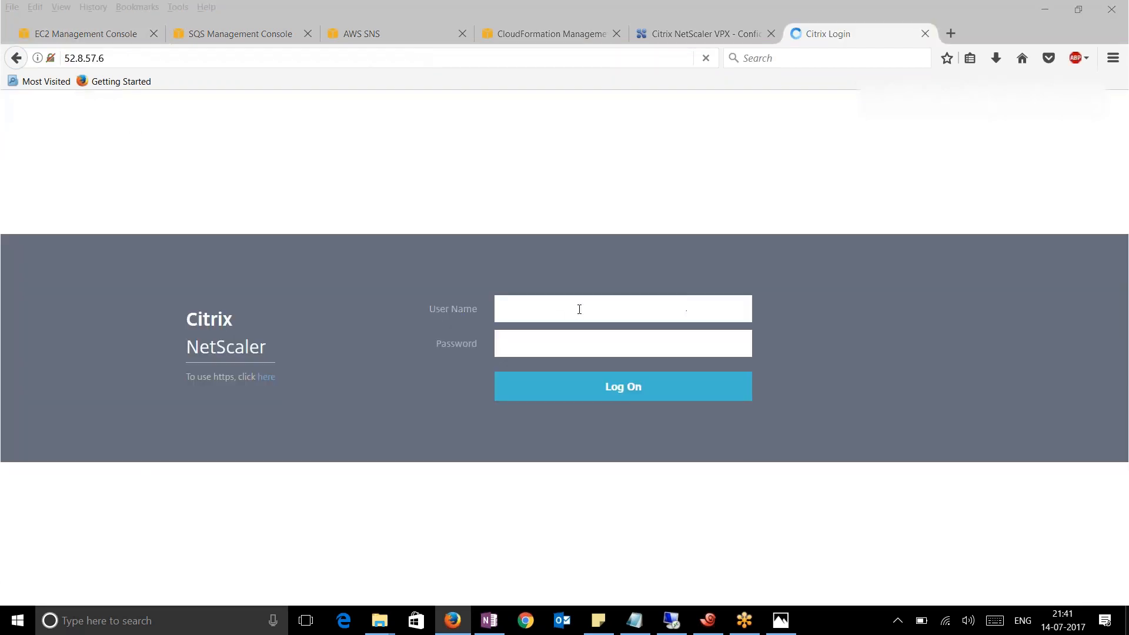
Log into 52.8.57.6 as nsroot without saving the login, and list the AWS cloud profiles
left_click(579, 309)
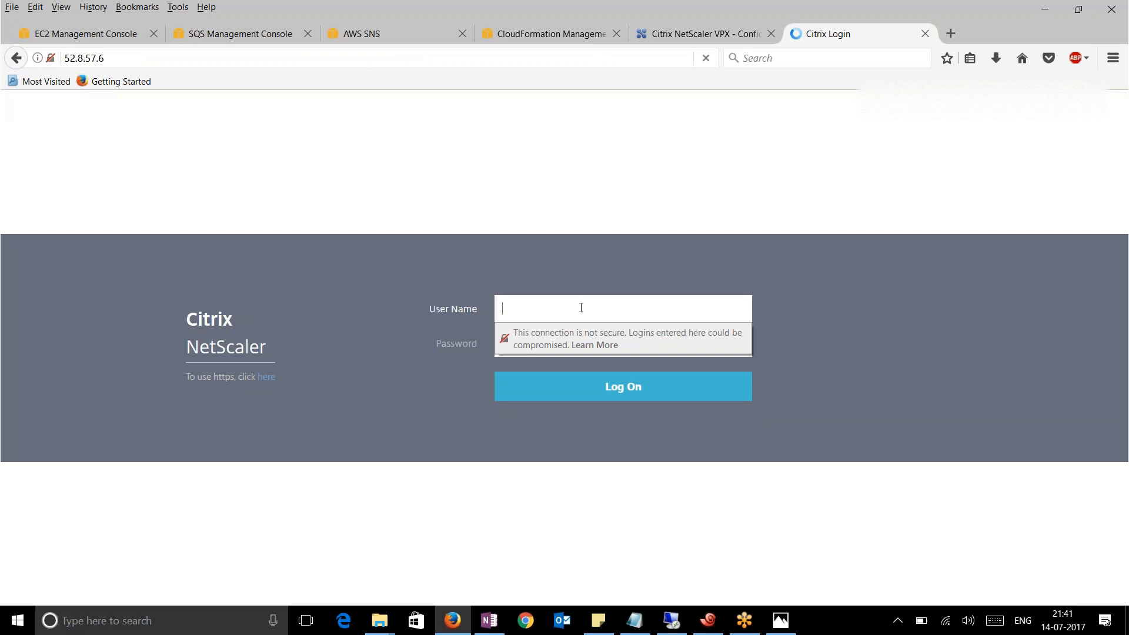
type("nsroot")
key("Tab")
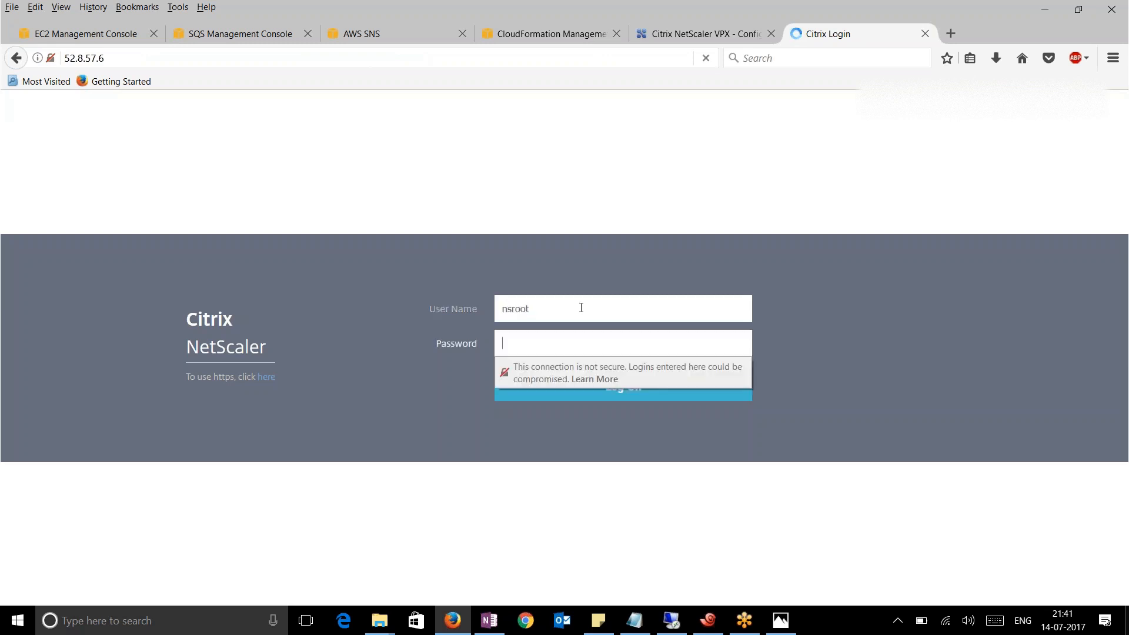
key("ctrl+v")
key("Return")
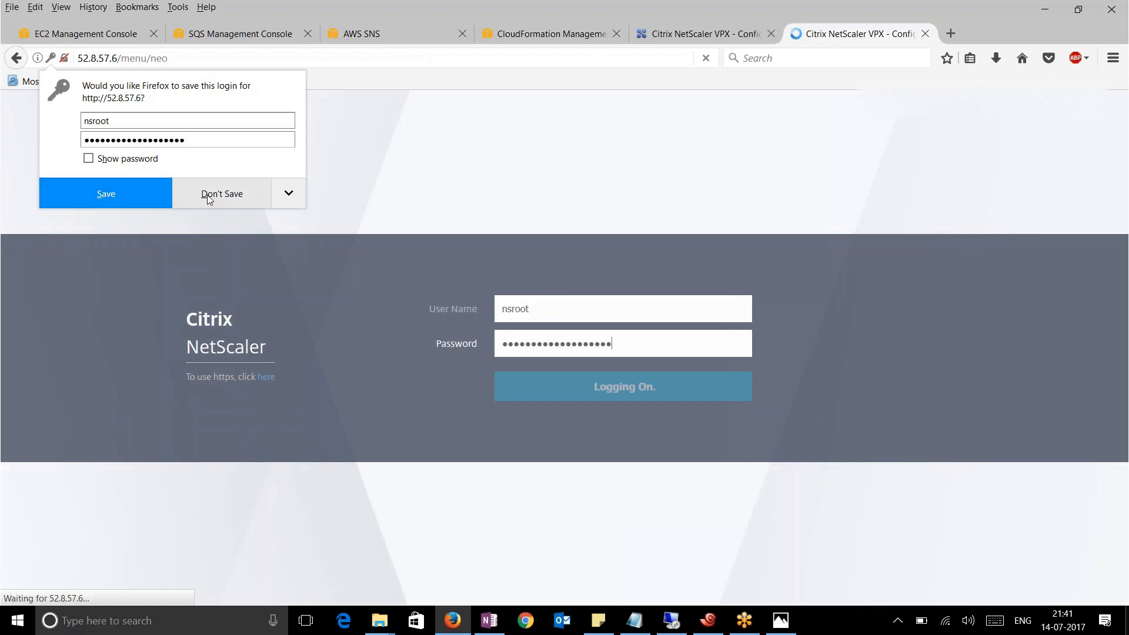
left_click(209, 199)
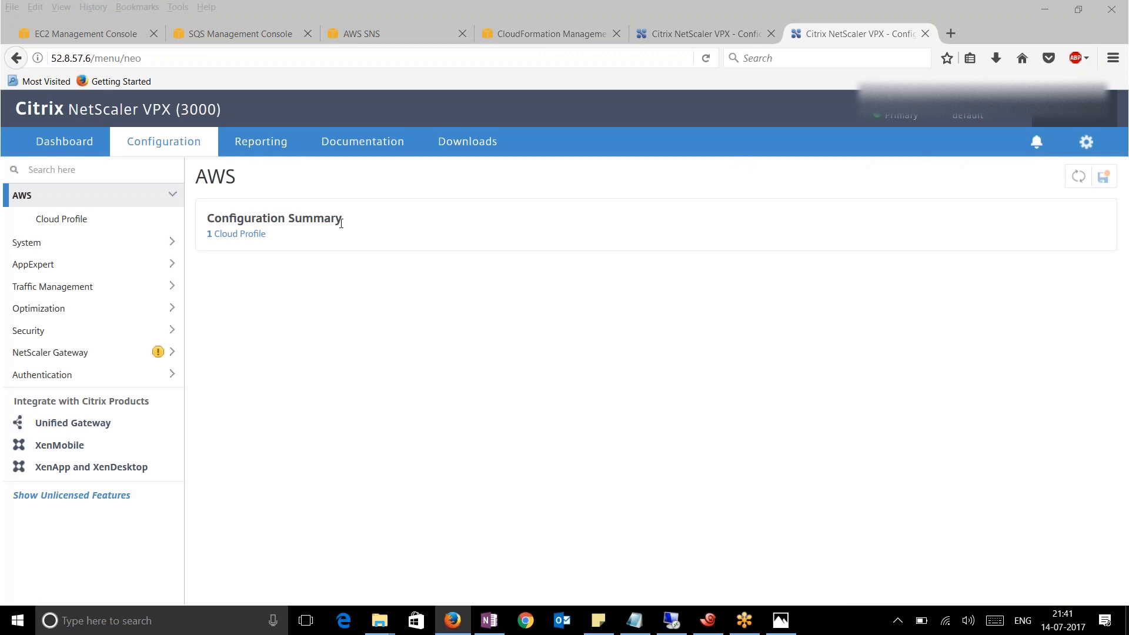
left_click(64, 220)
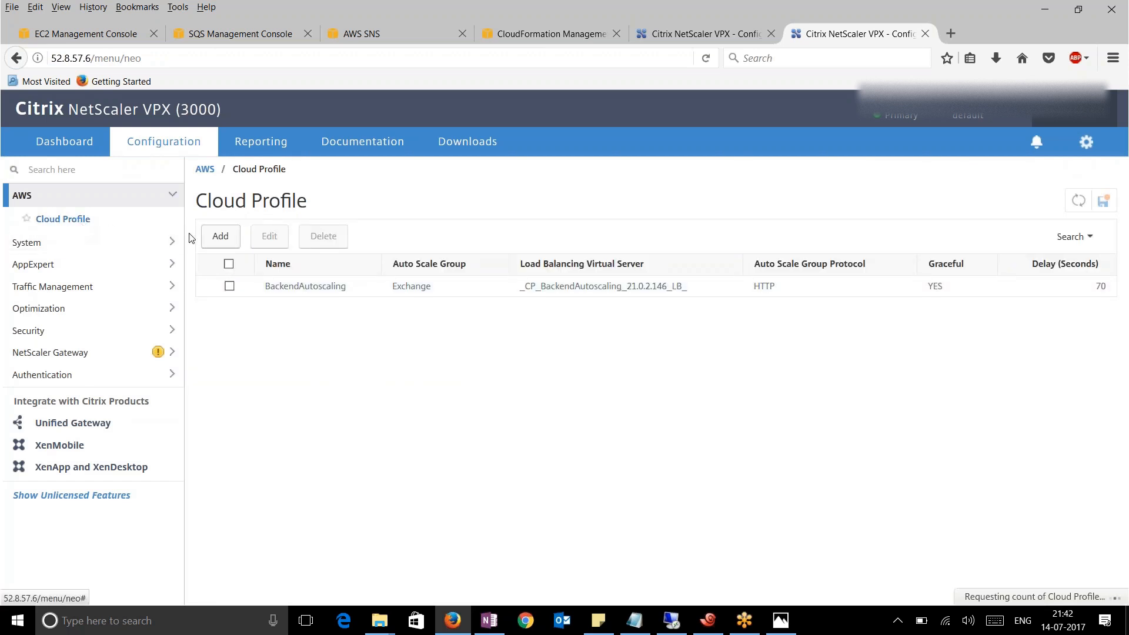
Start a new cloud profile named 'test' with graceful scale-down, then abandon it
left_click(219, 236)
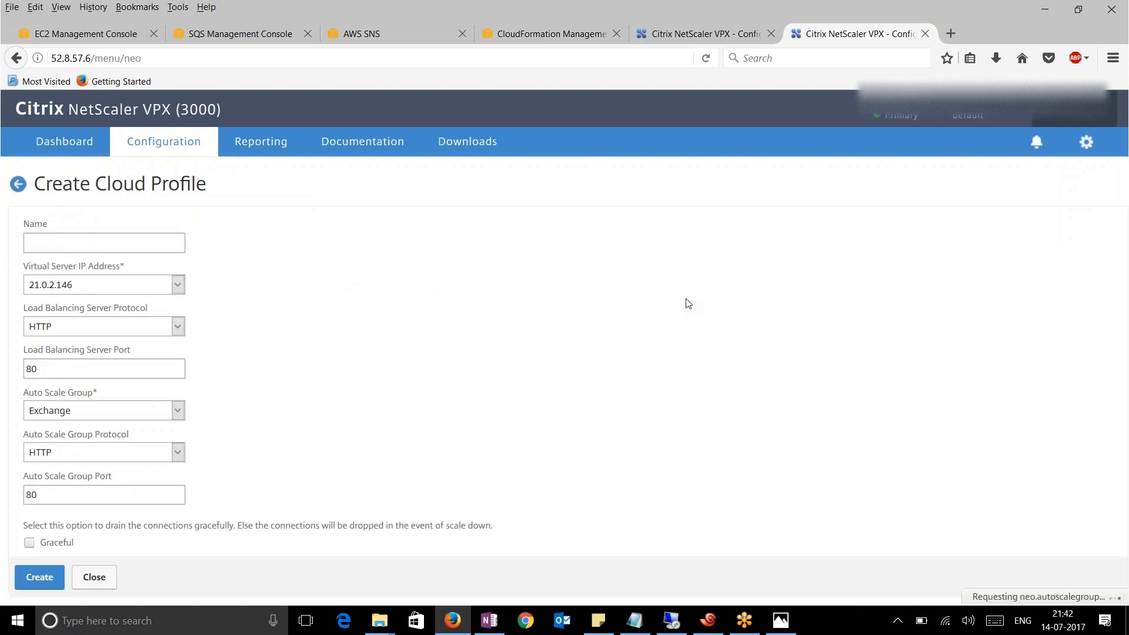
type("tests")
left_click(30, 542)
scroll(277, 454, "down", 2)
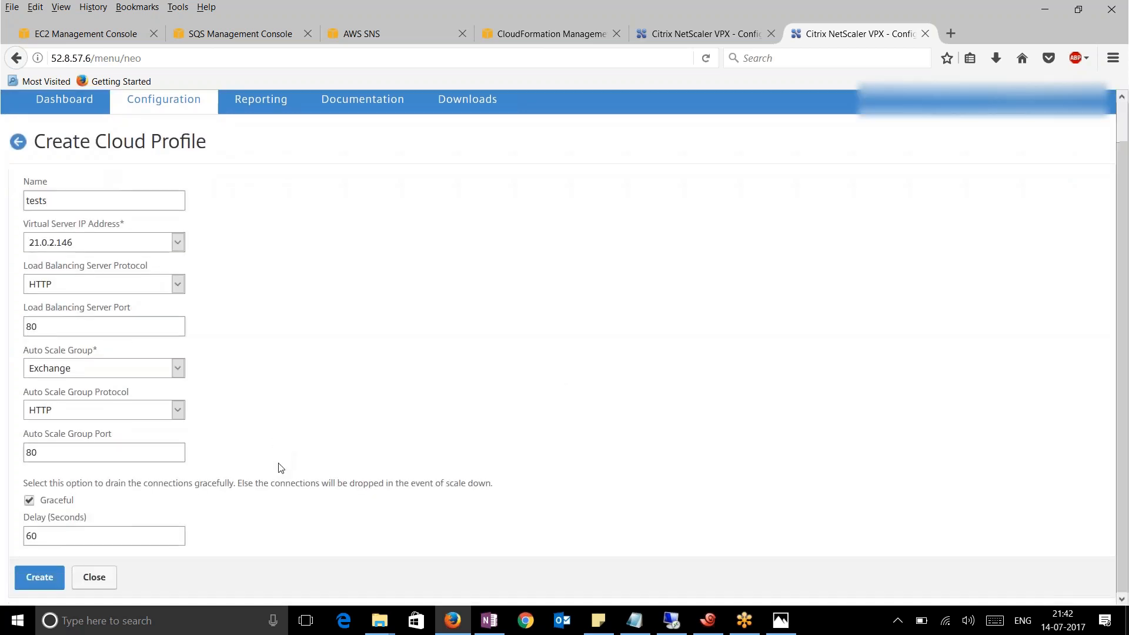
left_click(18, 143)
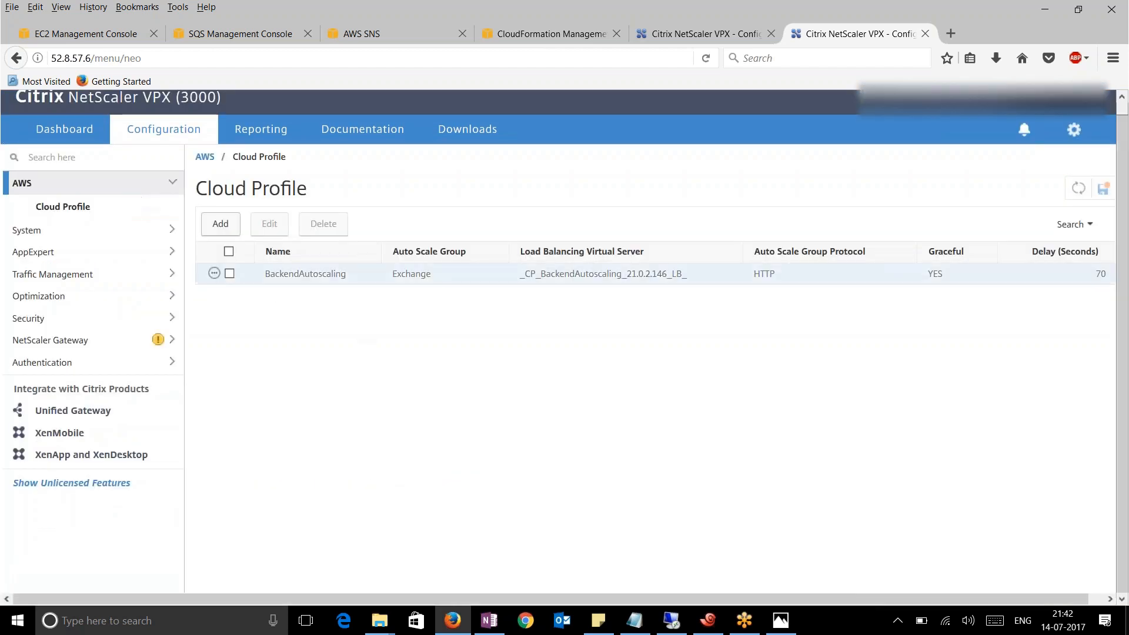
Delete the BackendAutoscaling cloud profile and confirm with Yes
left_click(229, 274)
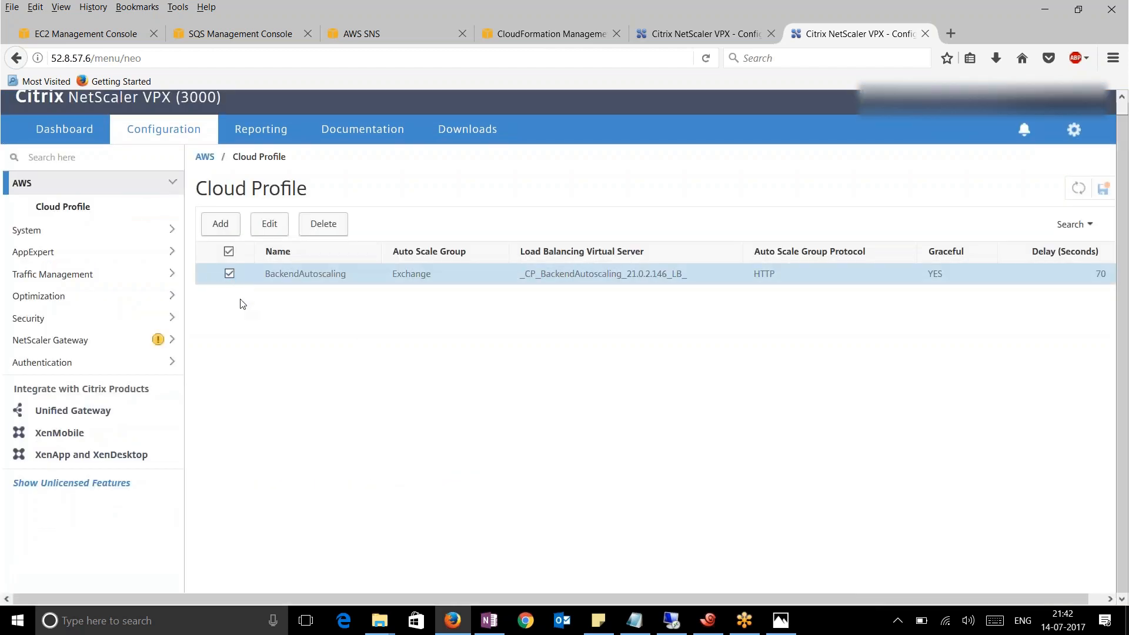
left_click(333, 231)
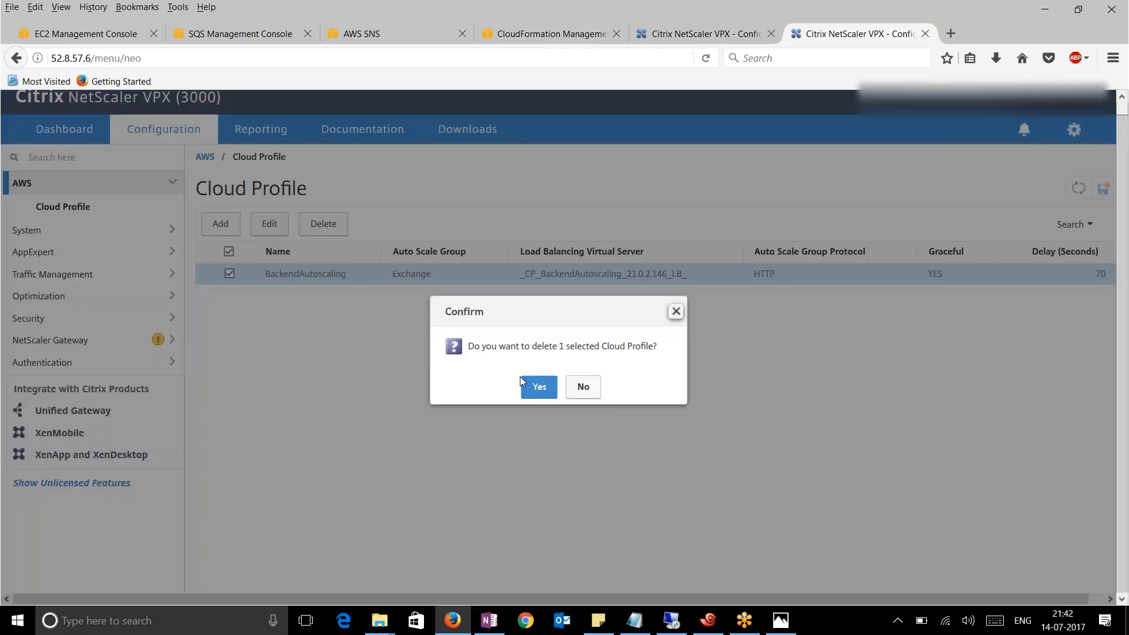
left_click(535, 386)
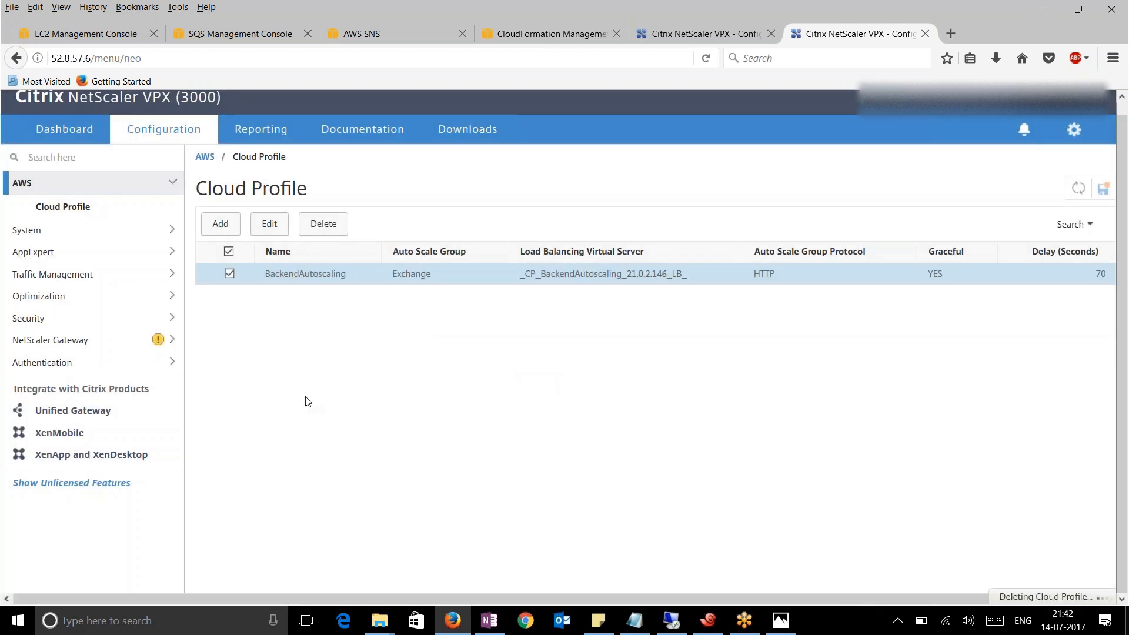
left_click(709, 620)
left_click(270, 112)
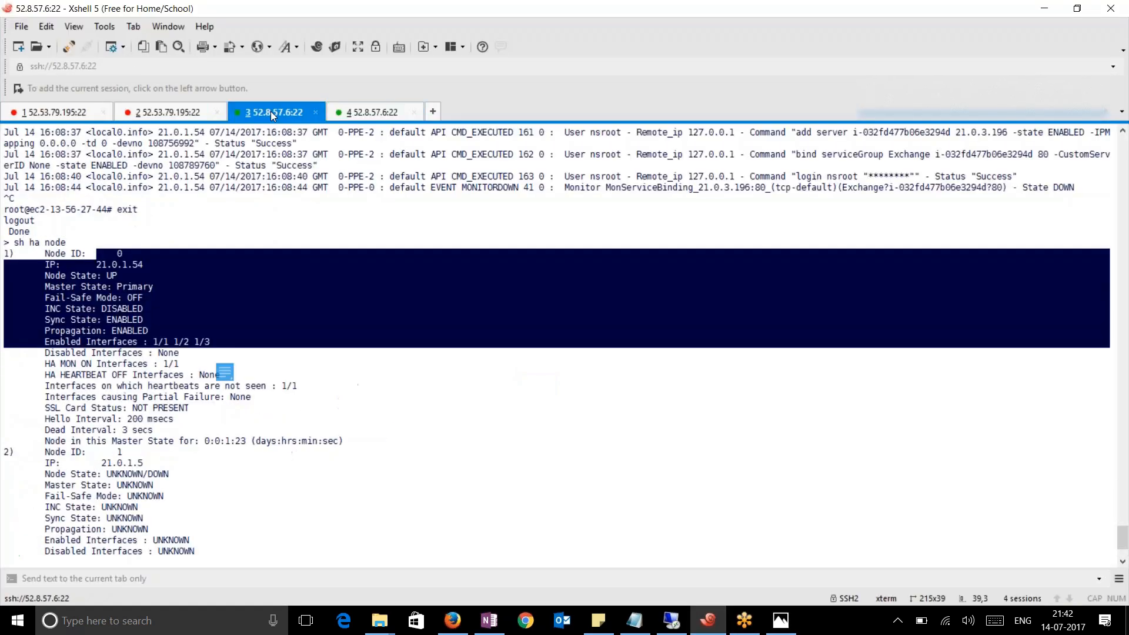
On 52.8.57.6, enter the root shell and run 'tail -f /var/log/ns.log | grep RAIN'
left_click(370, 113)
type("shell")
key("Return")
type("tail -f /var/log/n")
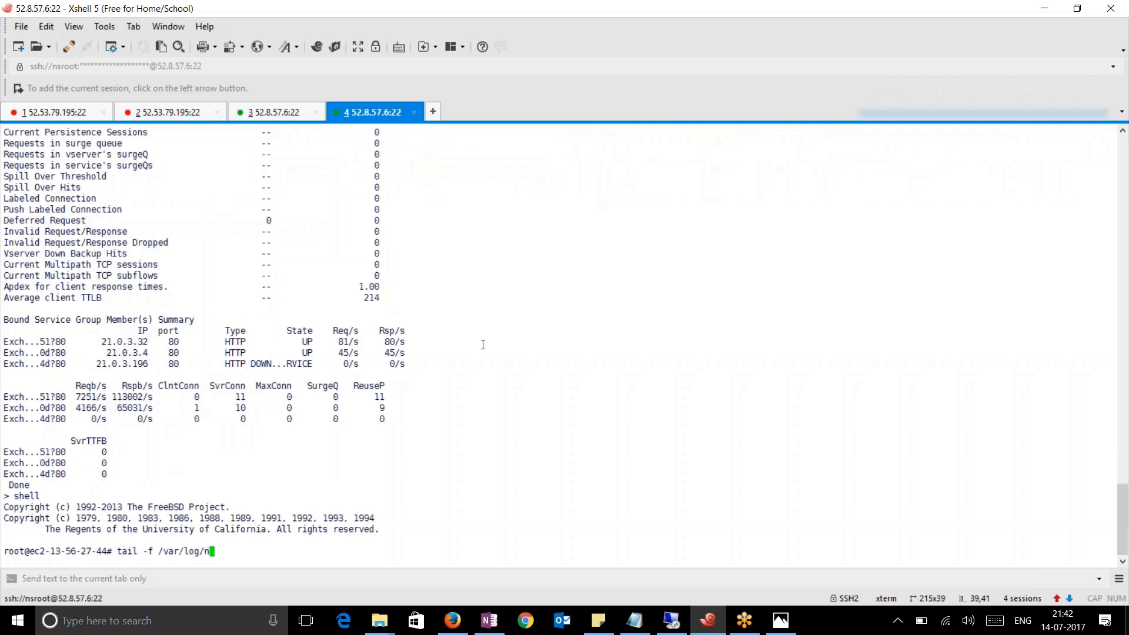
type("s.log | grep RAIN")
key("Return")
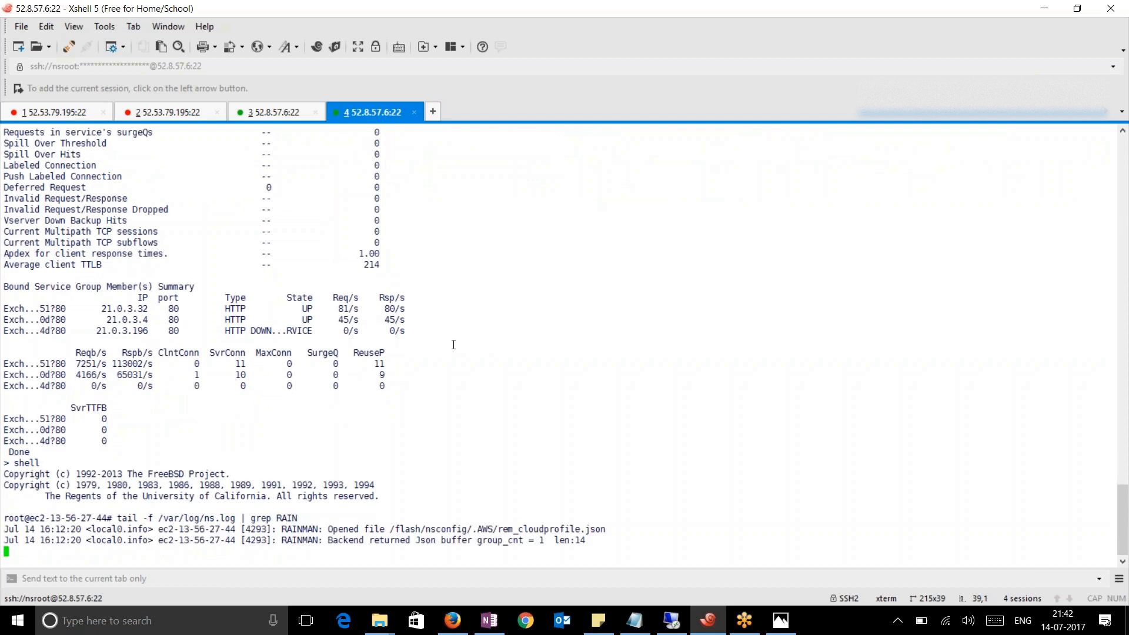
left_click_drag(597, 546, 6, 517)
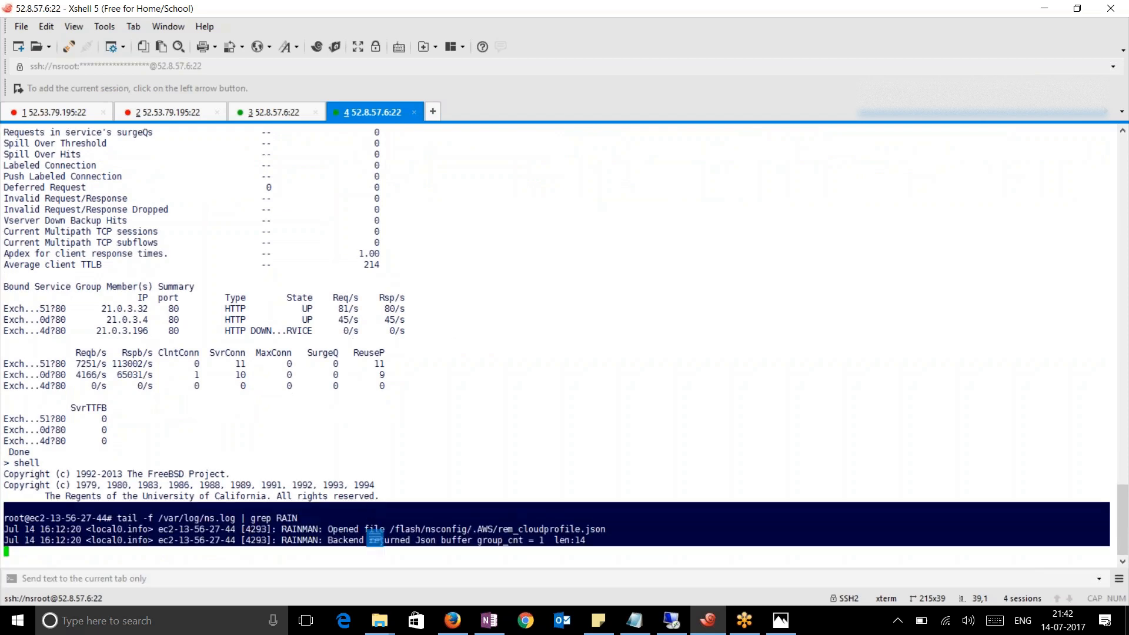
left_click(458, 623)
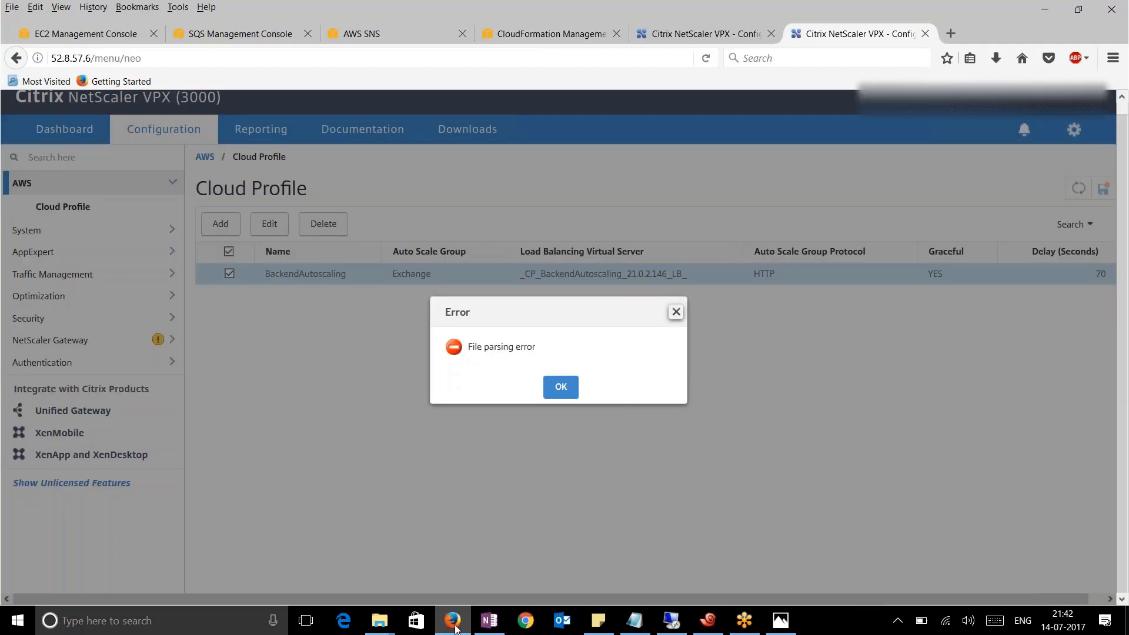
Dismiss the File parsing error, refresh the now-empty cloud profile list, and check the new RAINMAN log lines
left_click(560, 391)
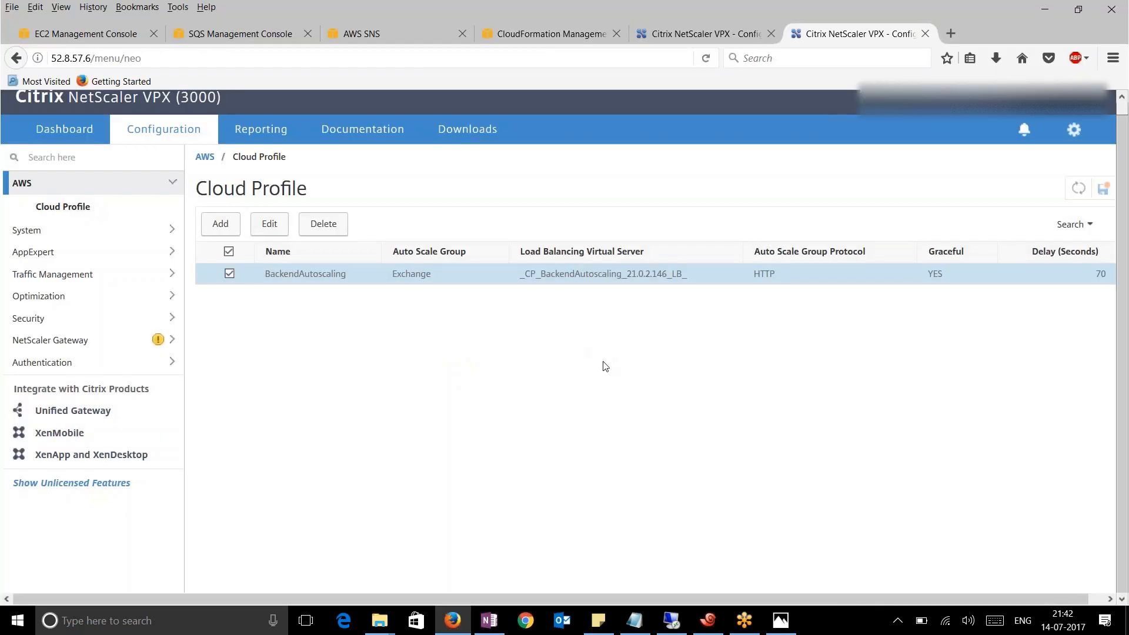
left_click(1079, 189)
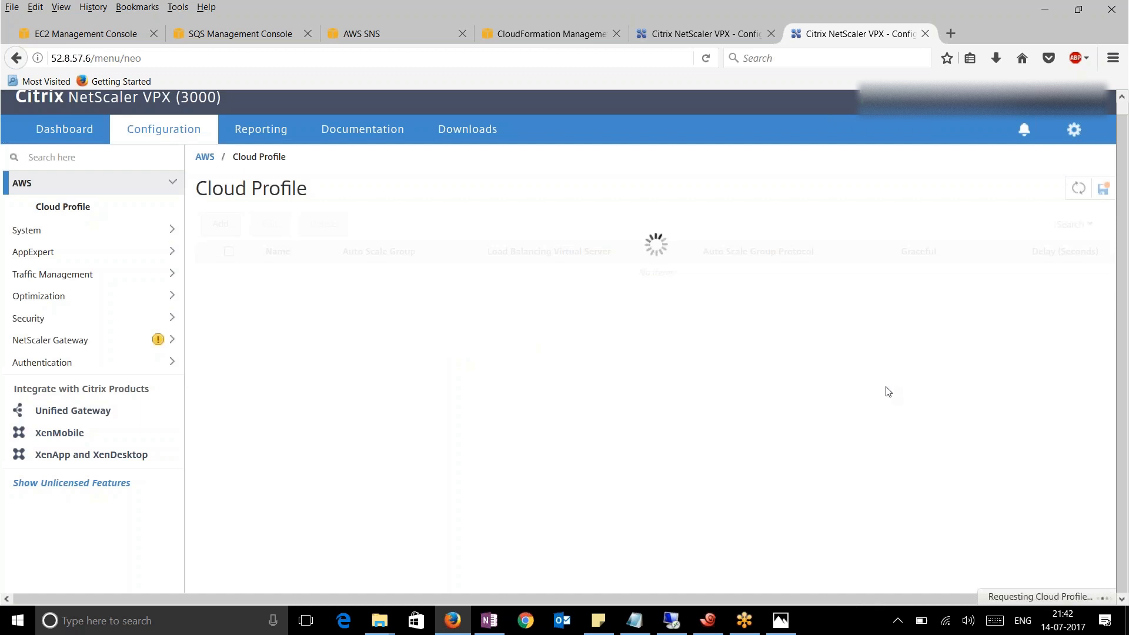
left_click(708, 621)
left_click_drag(682, 558, 499, 486)
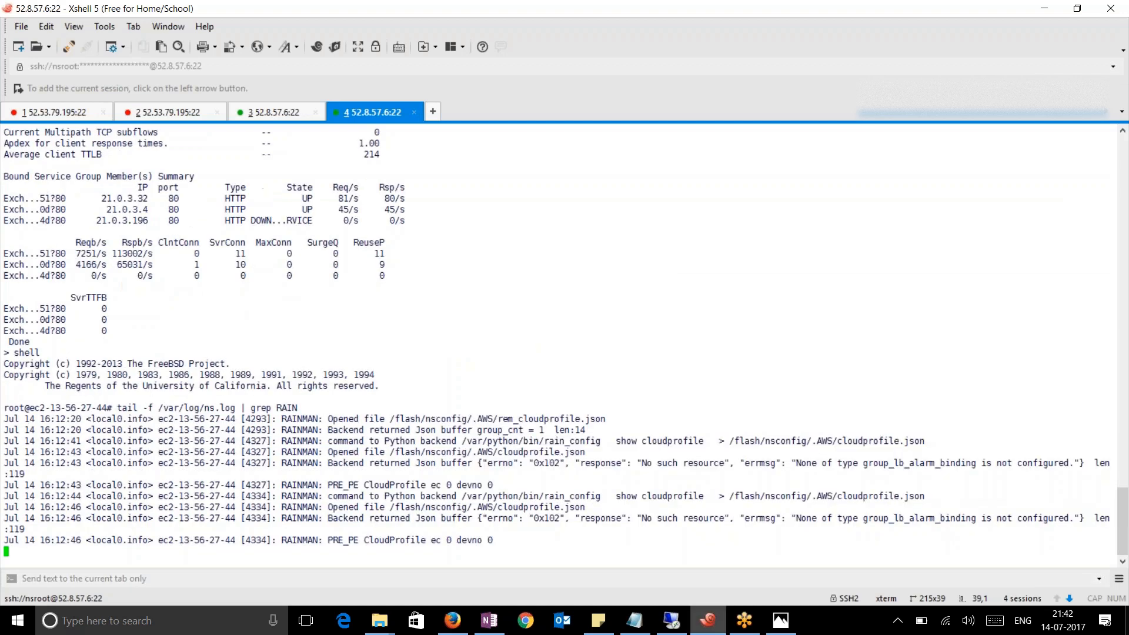
left_click(448, 622)
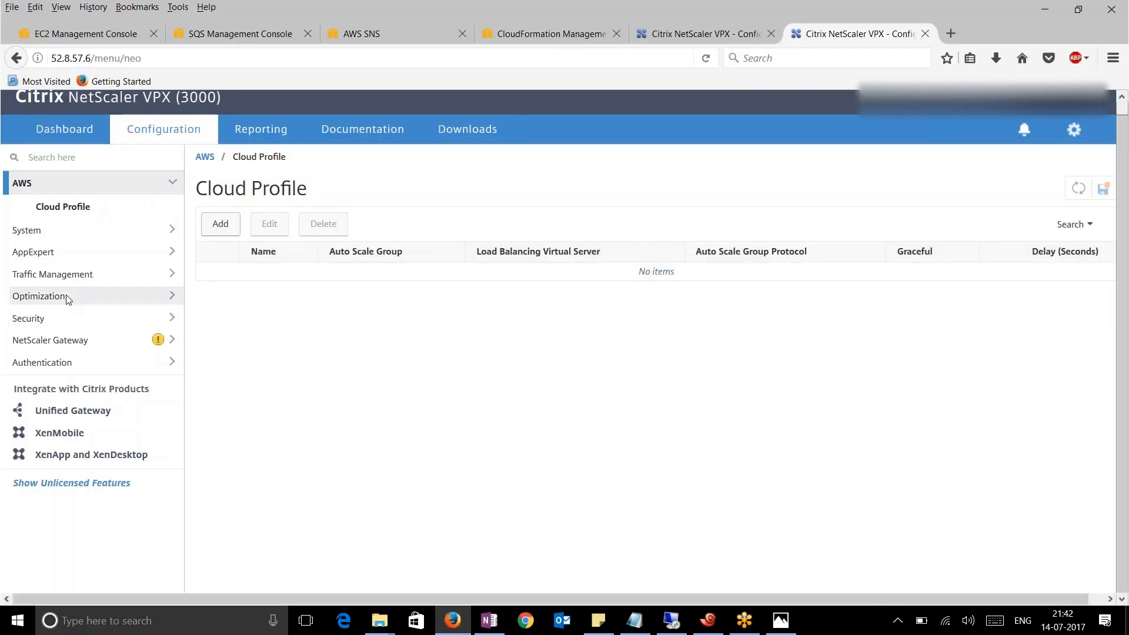
Confirm Load Balancing shows no virtual servers and no service groups
left_click(67, 273)
left_click(83, 287)
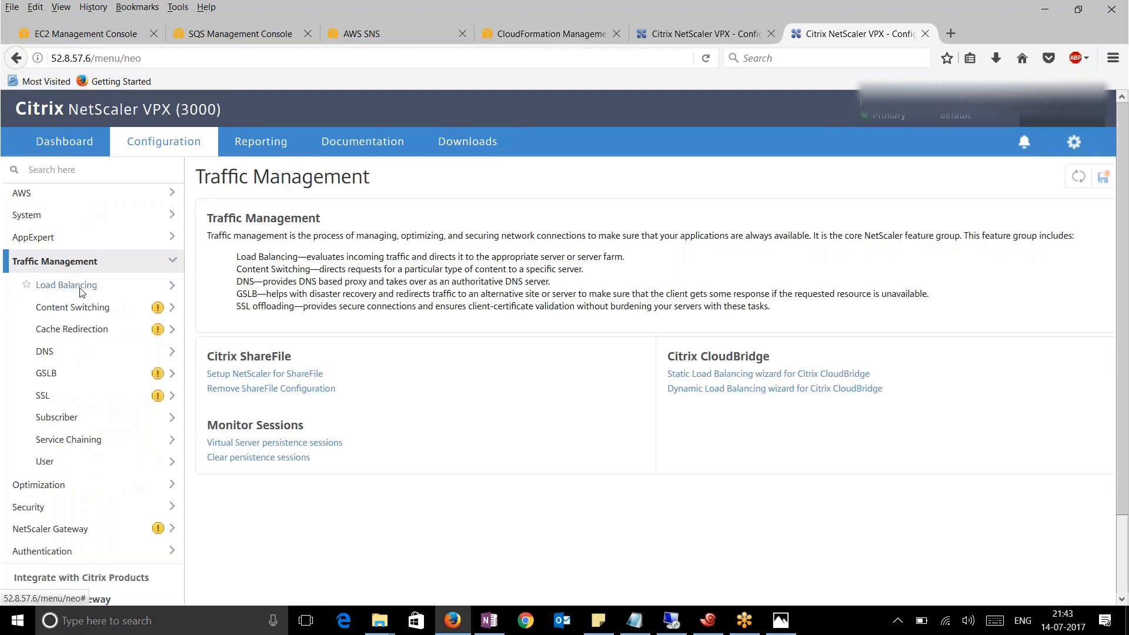
left_click(88, 307)
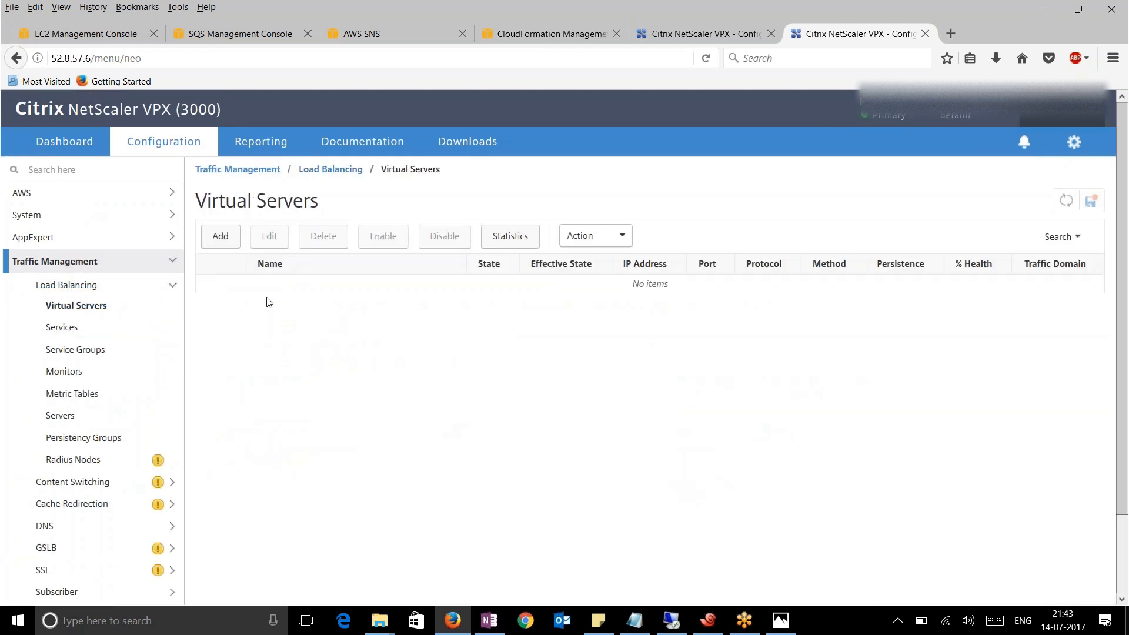
left_click(83, 353)
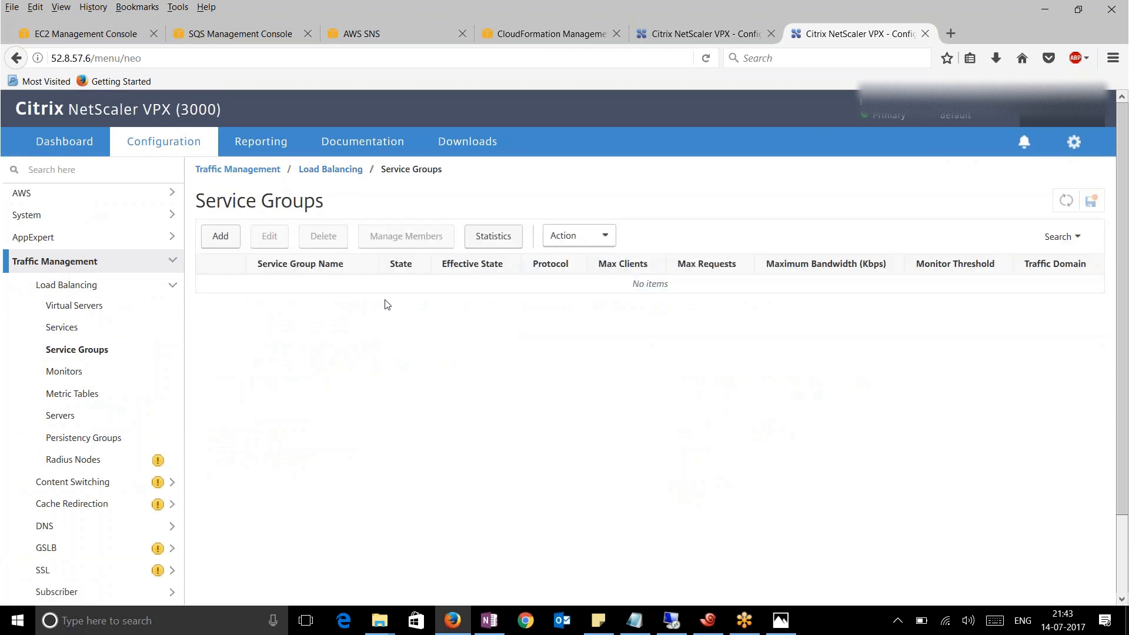